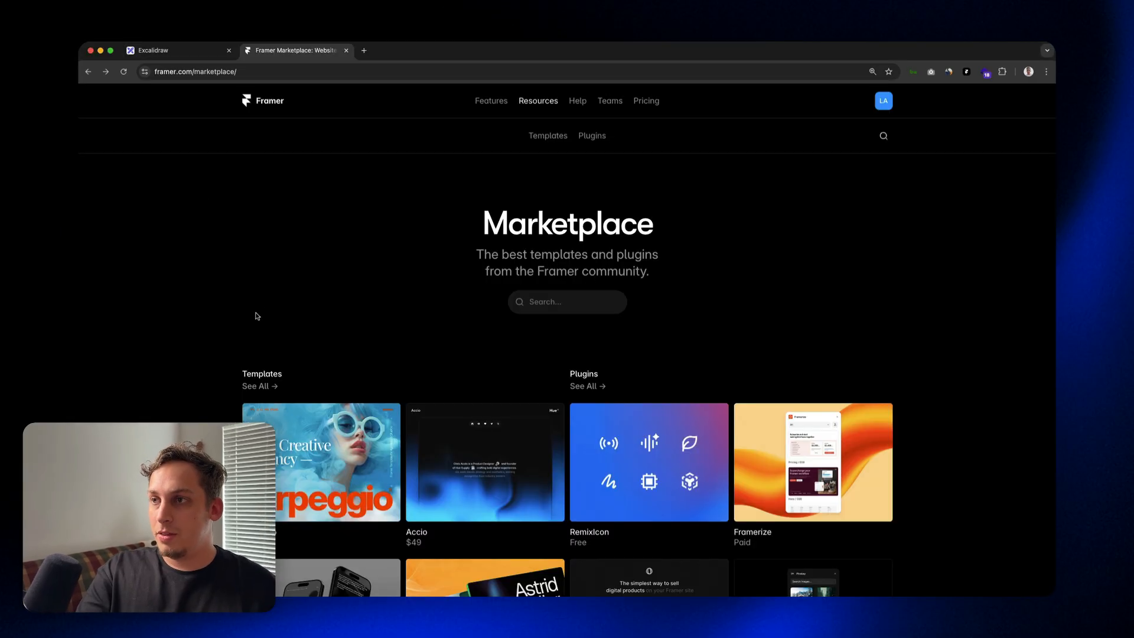
Step: Search the Framer Marketplace templates for "job portal"
{"action": "scroll", "coordinate": [258, 321], "scroll_direction": "down", "scroll_amount": 1}
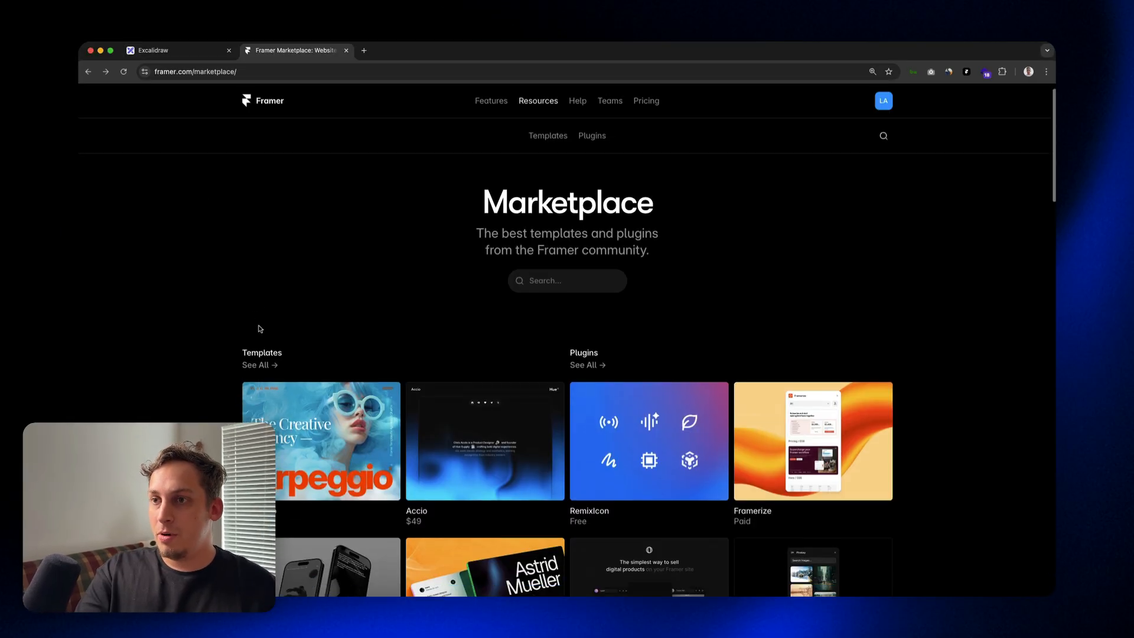
{"action": "left_click", "coordinate": [261, 365]}
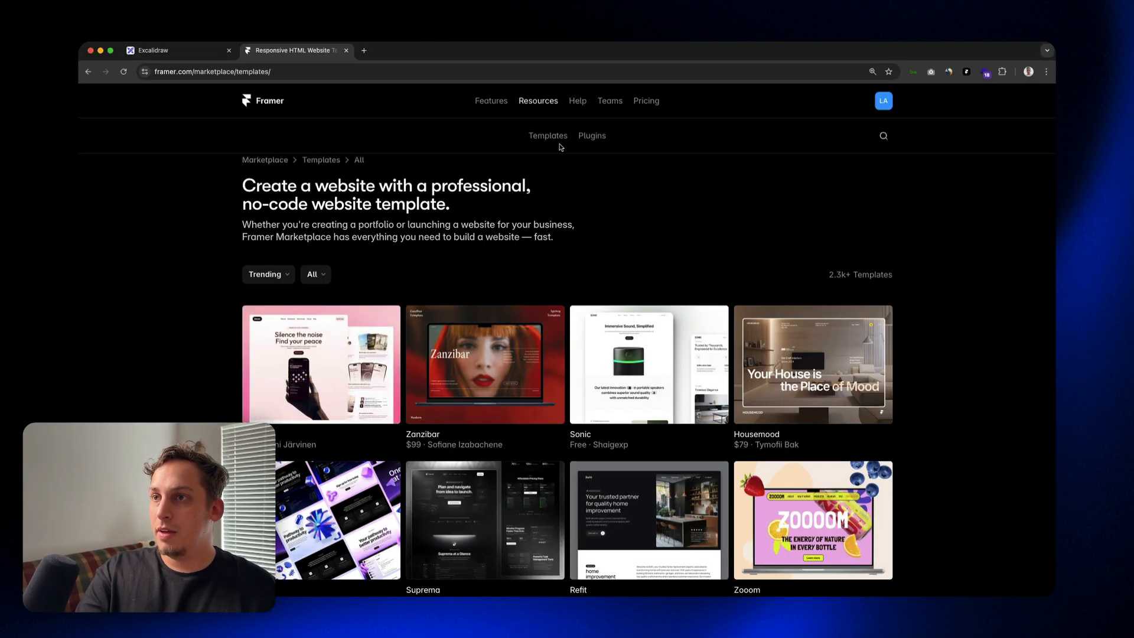
{"action": "left_click", "coordinate": [883, 138]}
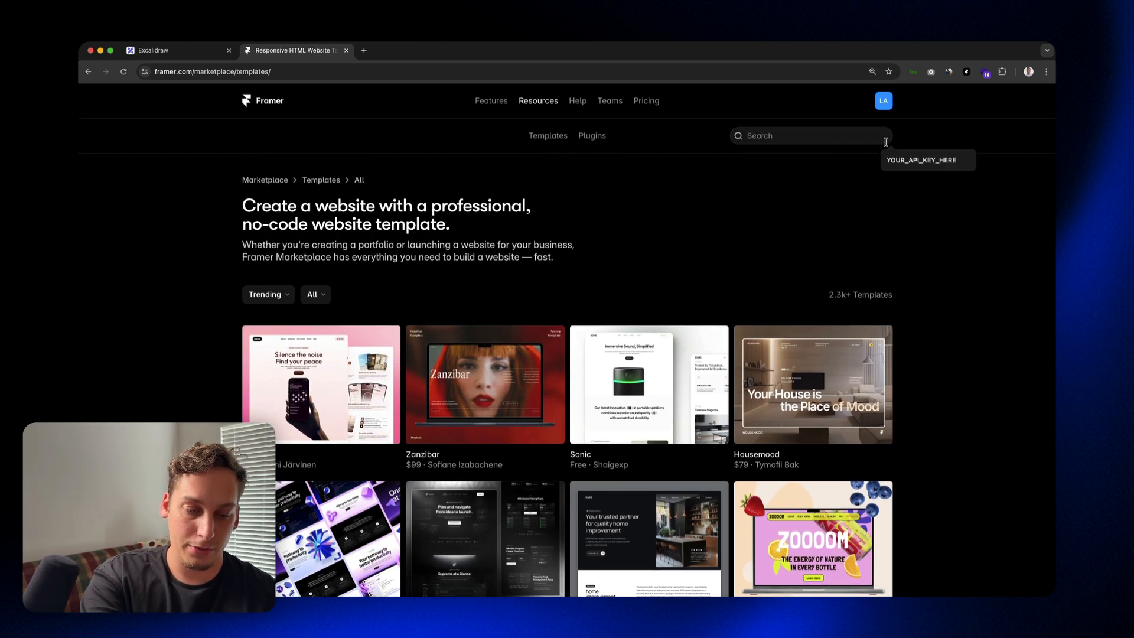
{"action": "type", "text": "job portal"}
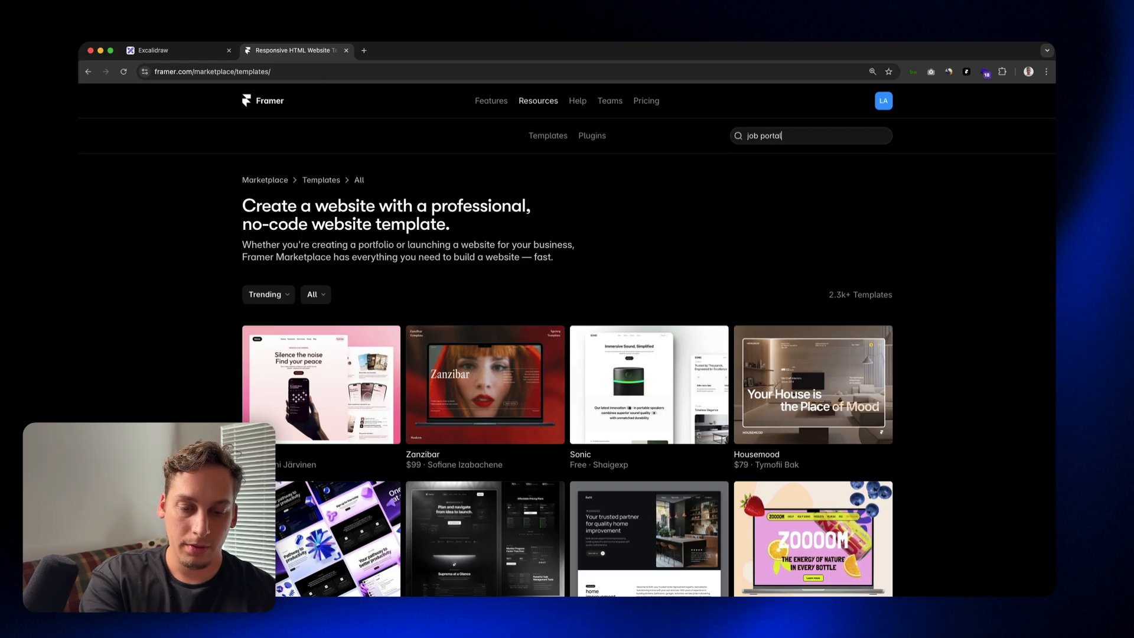
{"action": "key", "text": "Return"}
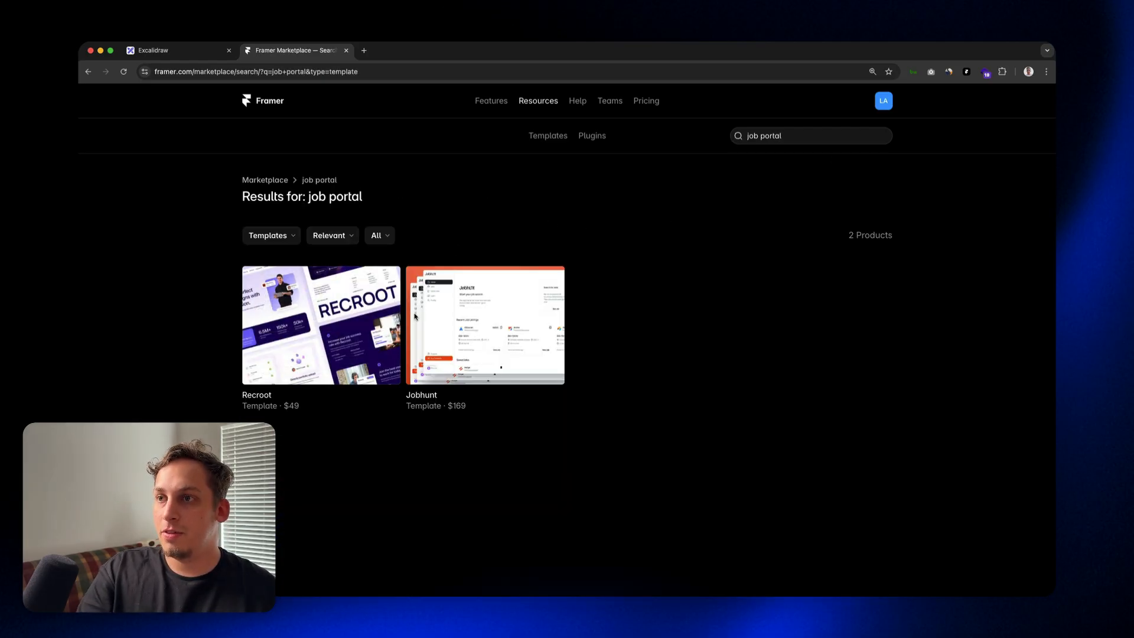
Step: Broaden the marketplace search to "job"
{"action": "left_click_drag", "start_coordinate": [783, 137], "coordinate": [761, 137]}
{"action": "key", "text": "BackSpace"}
{"action": "key", "text": "BackSpace"}
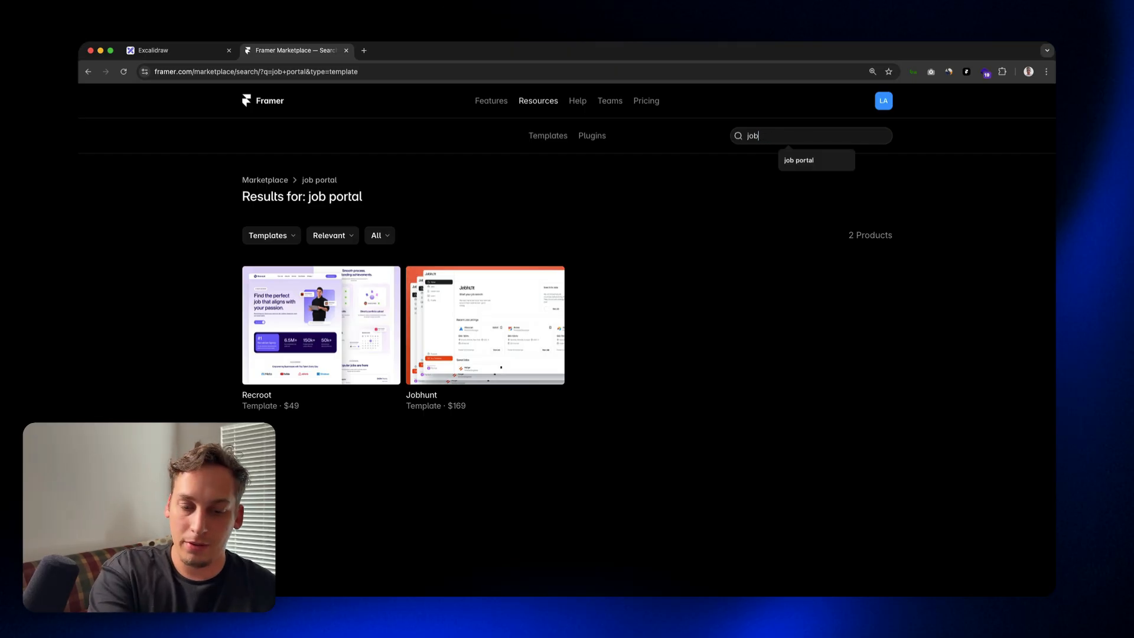
{"action": "key", "text": "Return"}
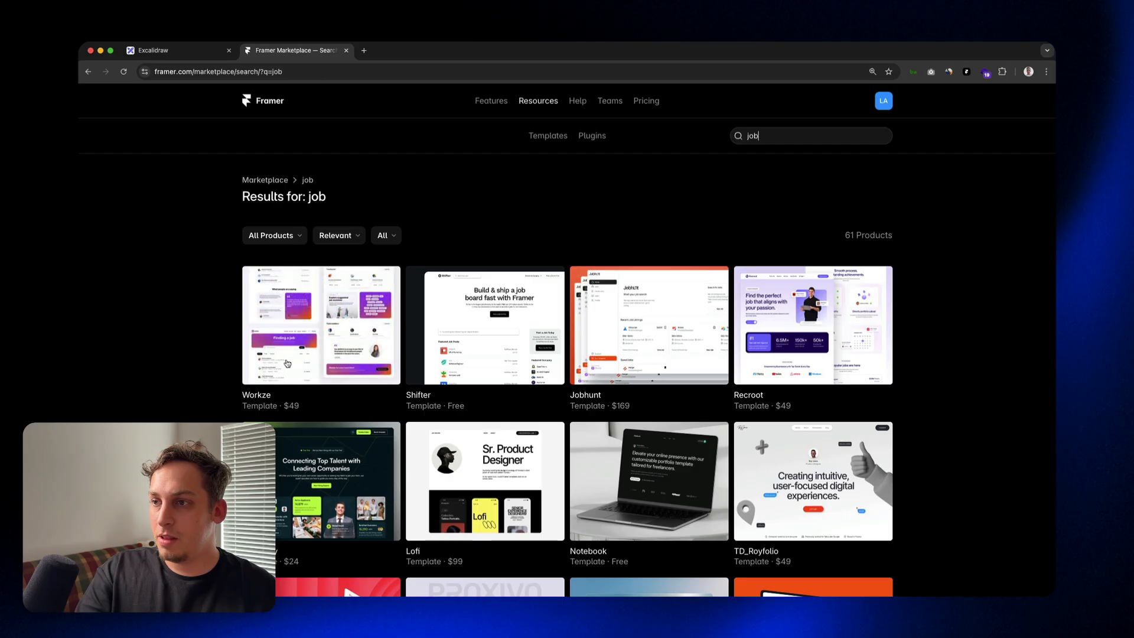
Step: Browse the job search results and open the free Shifter template's page
{"action": "scroll", "coordinate": [481, 342], "scroll_direction": "down", "scroll_amount": 1}
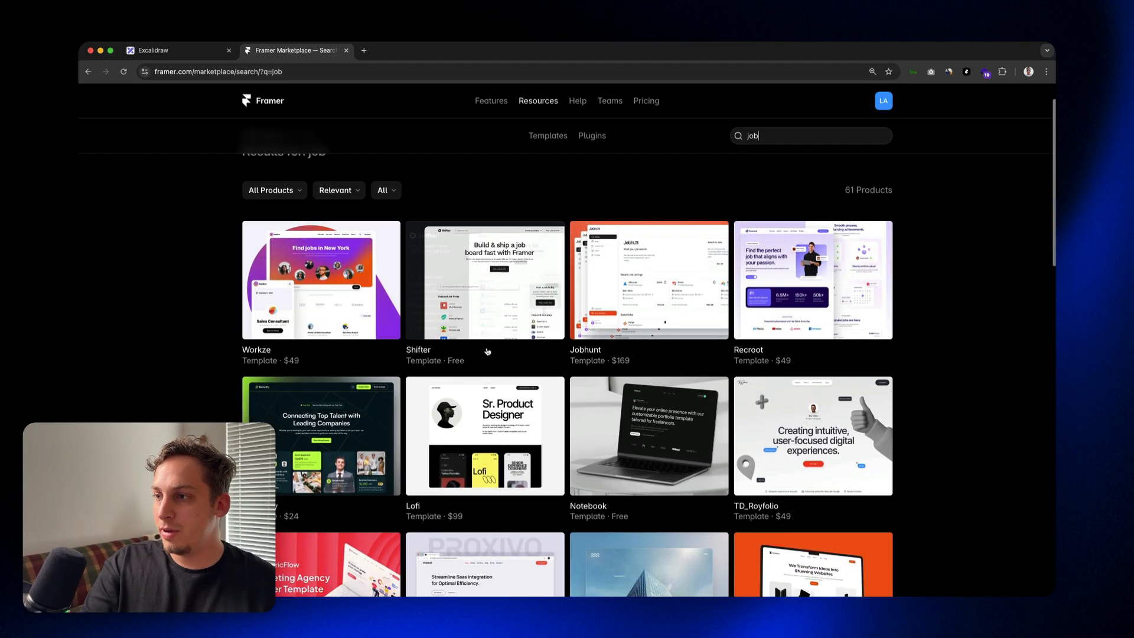
{"action": "scroll", "coordinate": [486, 324], "scroll_direction": "down", "scroll_amount": 2}
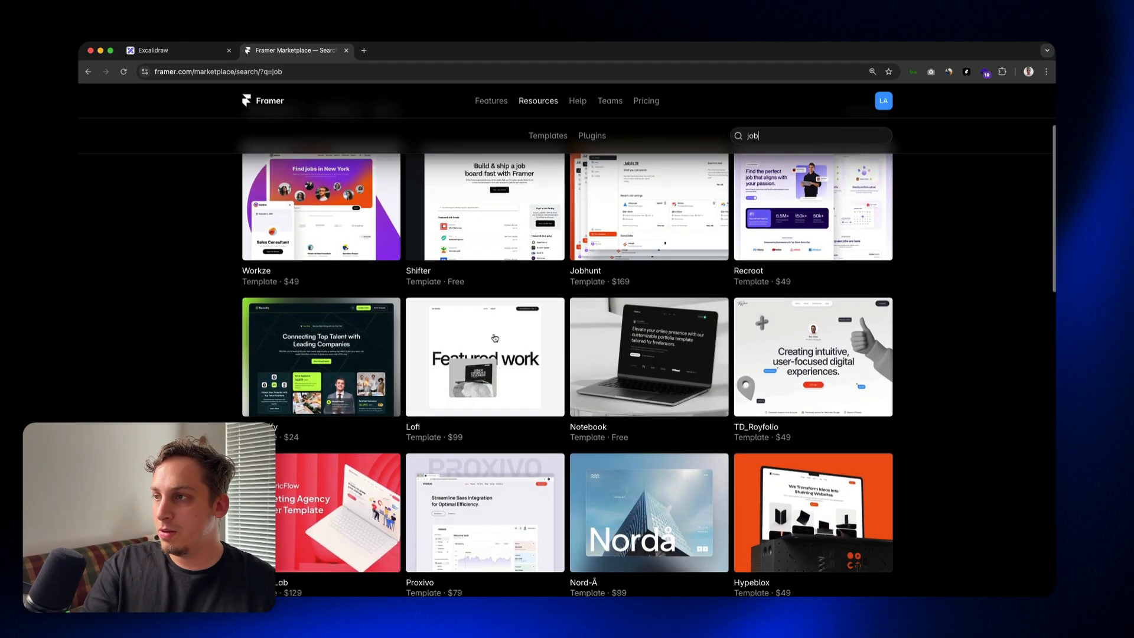
{"action": "scroll", "coordinate": [531, 295], "scroll_direction": "up", "scroll_amount": 1}
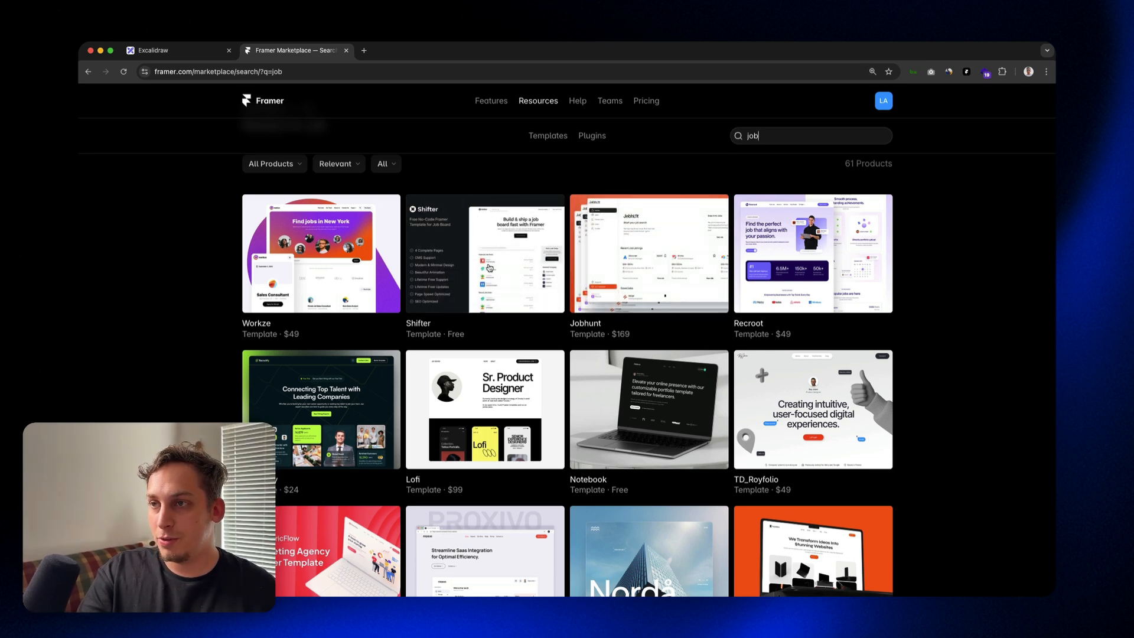
{"action": "left_click", "coordinate": [487, 269]}
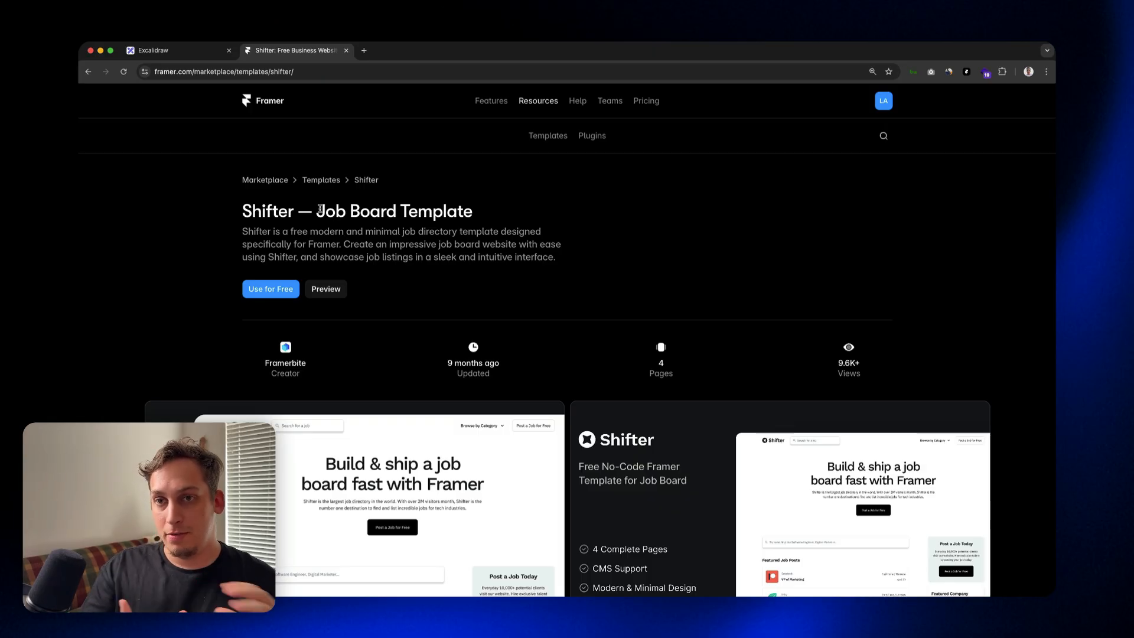
Step: Examine the Shifter template's page, including its feature list and the sample home and job post designs
{"action": "scroll", "coordinate": [316, 208], "scroll_direction": "up", "scroll_amount": 1}
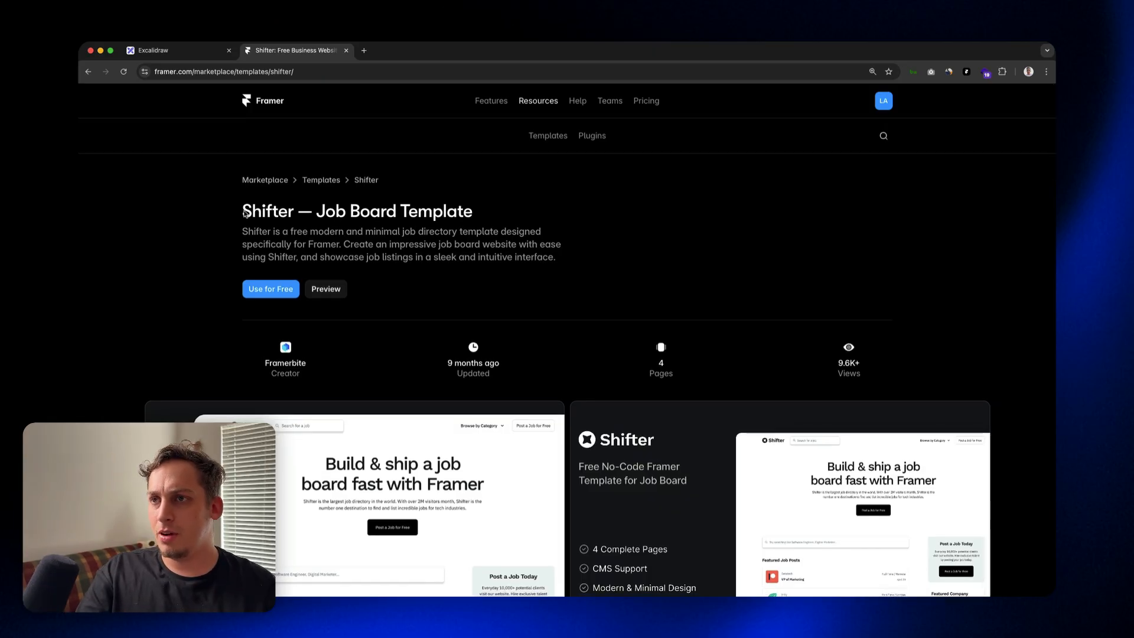
{"action": "left_click_drag", "start_coordinate": [243, 211], "coordinate": [303, 212]}
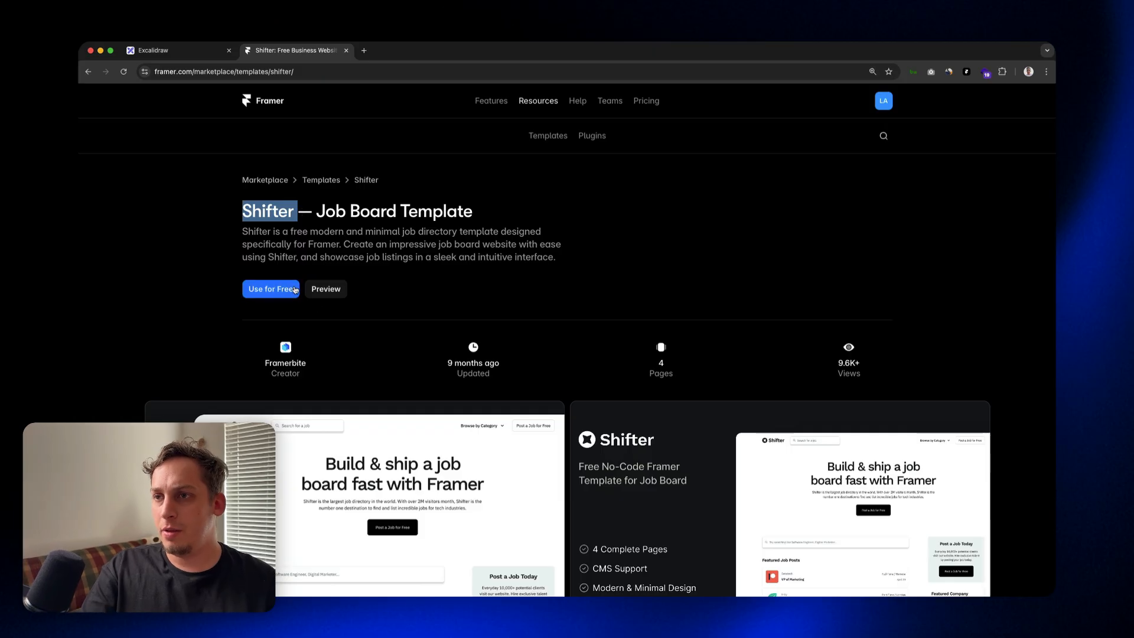
{"action": "scroll", "coordinate": [366, 284], "scroll_direction": "down", "scroll_amount": 5}
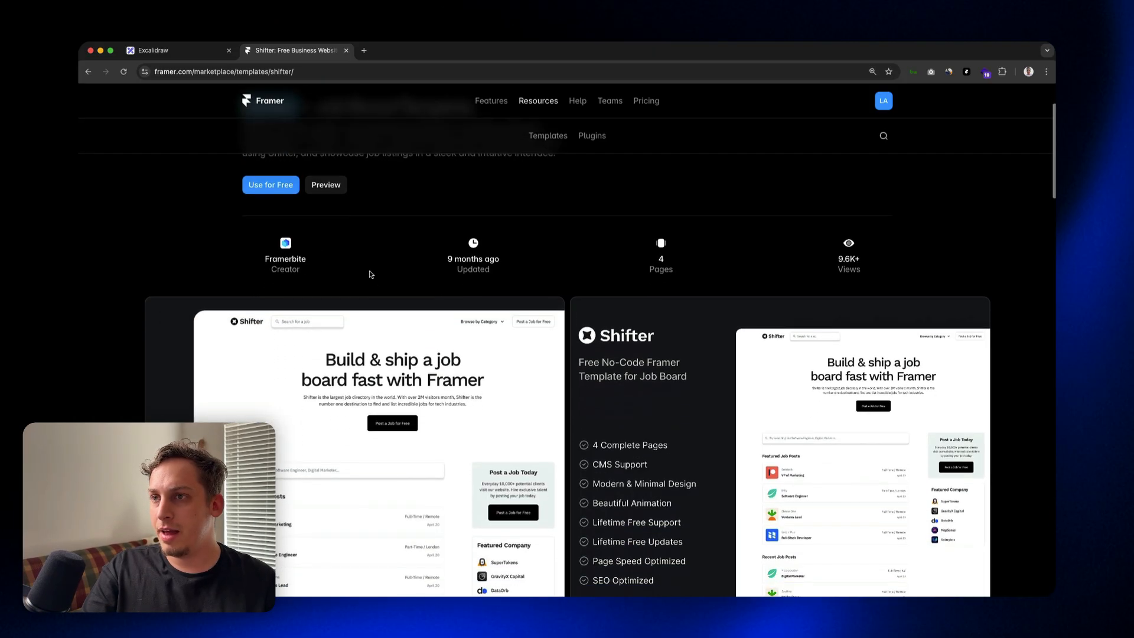
{"action": "scroll", "coordinate": [371, 274], "scroll_direction": "down", "scroll_amount": 3}
{"action": "scroll", "coordinate": [384, 284], "scroll_direction": "up", "scroll_amount": 4}
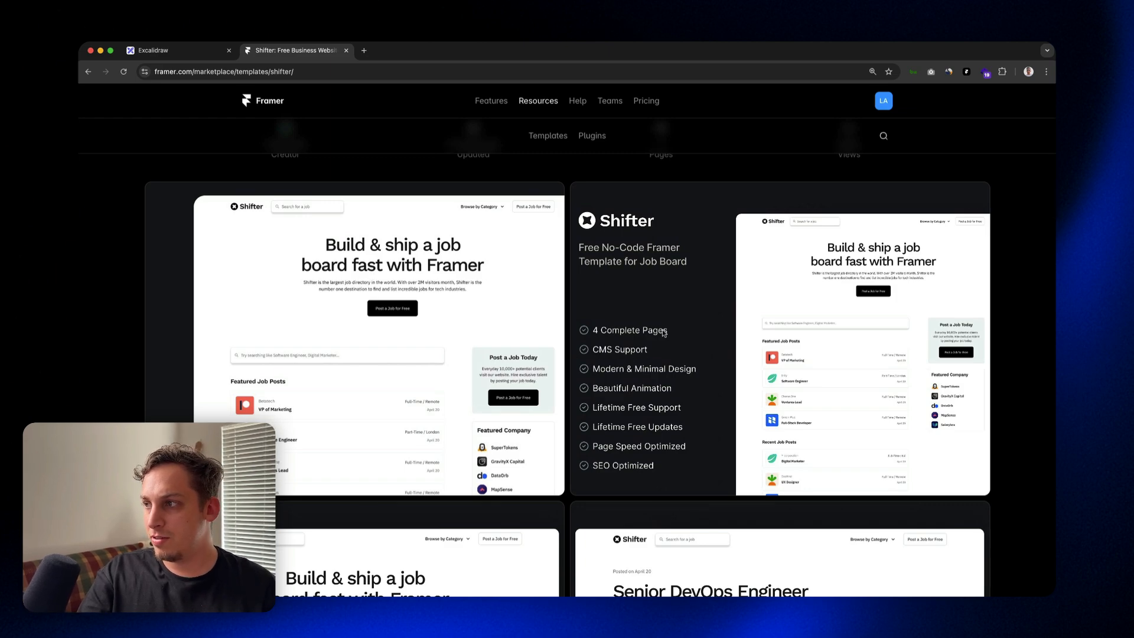
{"action": "scroll", "coordinate": [650, 334], "scroll_direction": "down", "scroll_amount": 3}
{"action": "scroll", "coordinate": [650, 333], "scroll_direction": "up", "scroll_amount": 2}
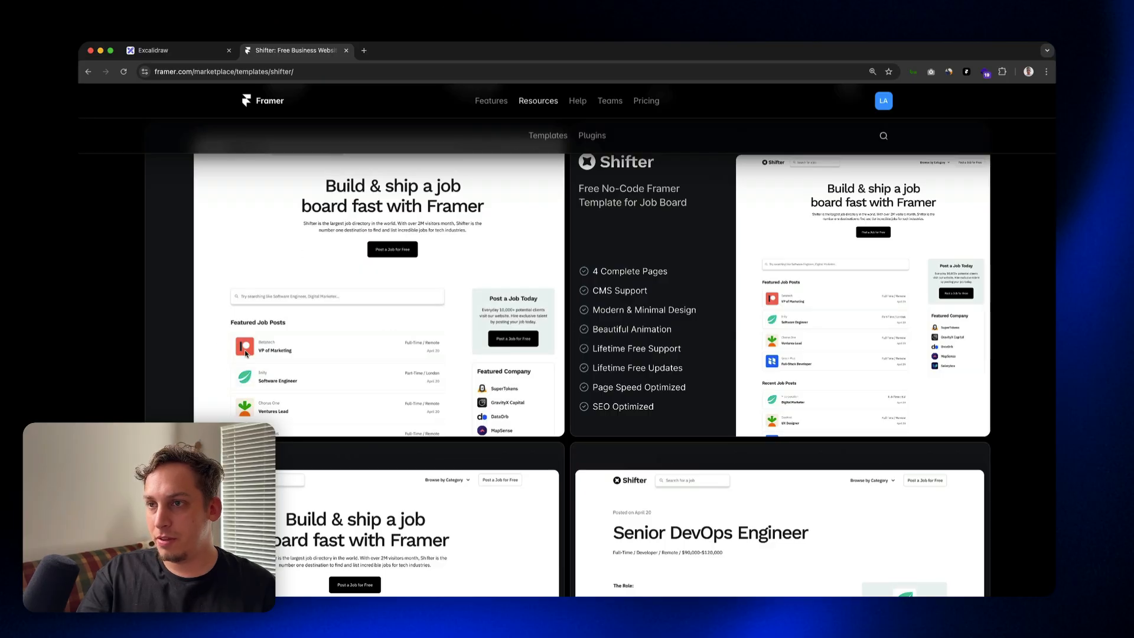
{"action": "scroll", "coordinate": [351, 336], "scroll_direction": "down", "scroll_amount": 4}
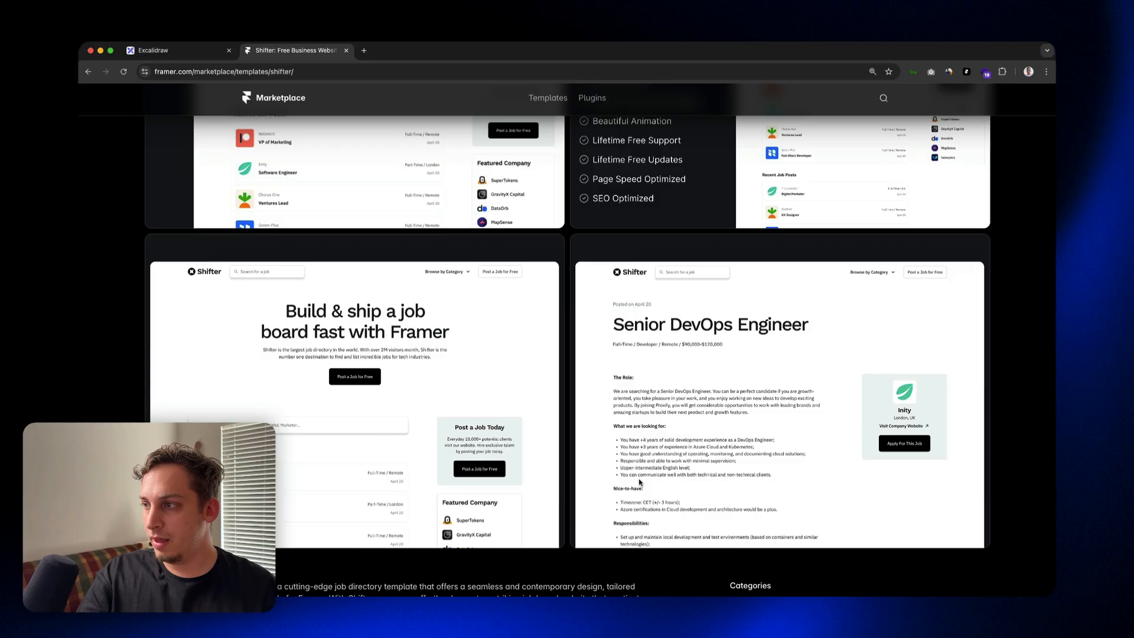
{"action": "scroll", "coordinate": [641, 481], "scroll_direction": "down", "scroll_amount": 1}
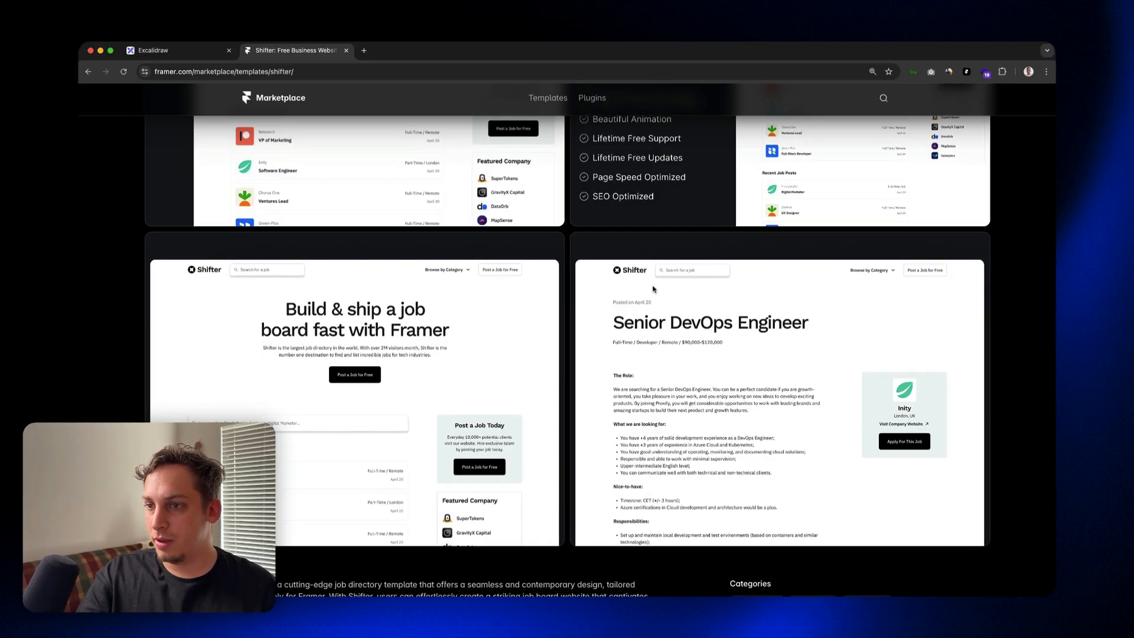
{"action": "scroll", "coordinate": [652, 295], "scroll_direction": "up", "scroll_amount": 10}
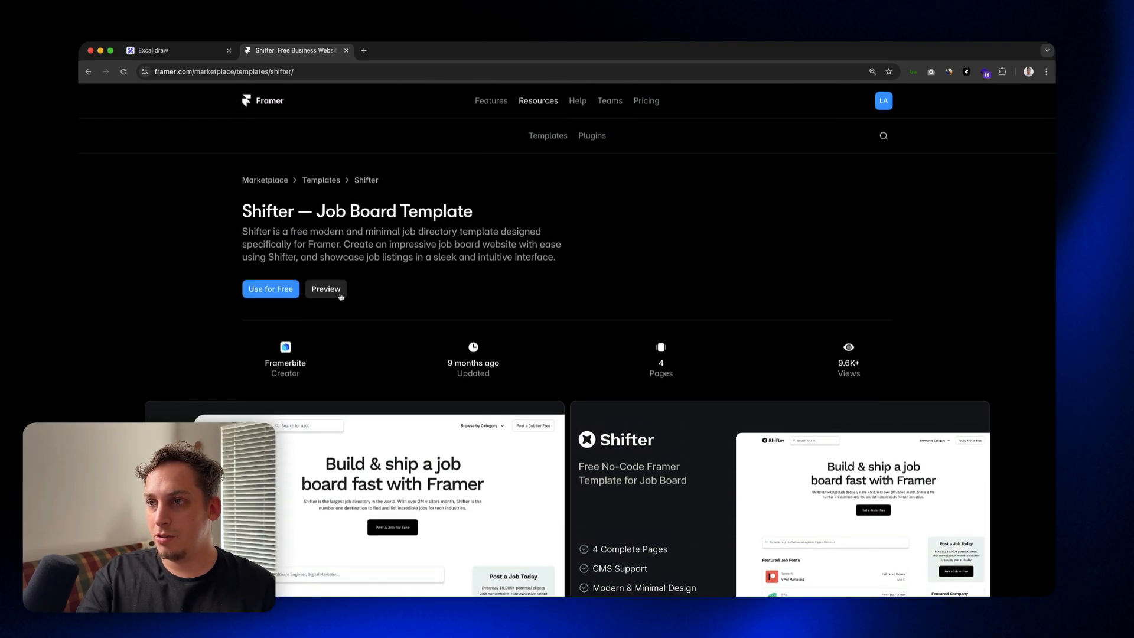
Step: Open the Shifter template's live preview and look through its home page and the page with all job posts
{"action": "left_click", "coordinate": [341, 297]}
{"action": "scroll", "coordinate": [370, 292], "scroll_direction": "down", "scroll_amount": 5}
{"action": "scroll", "coordinate": [370, 292], "scroll_direction": "down", "scroll_amount": 10}
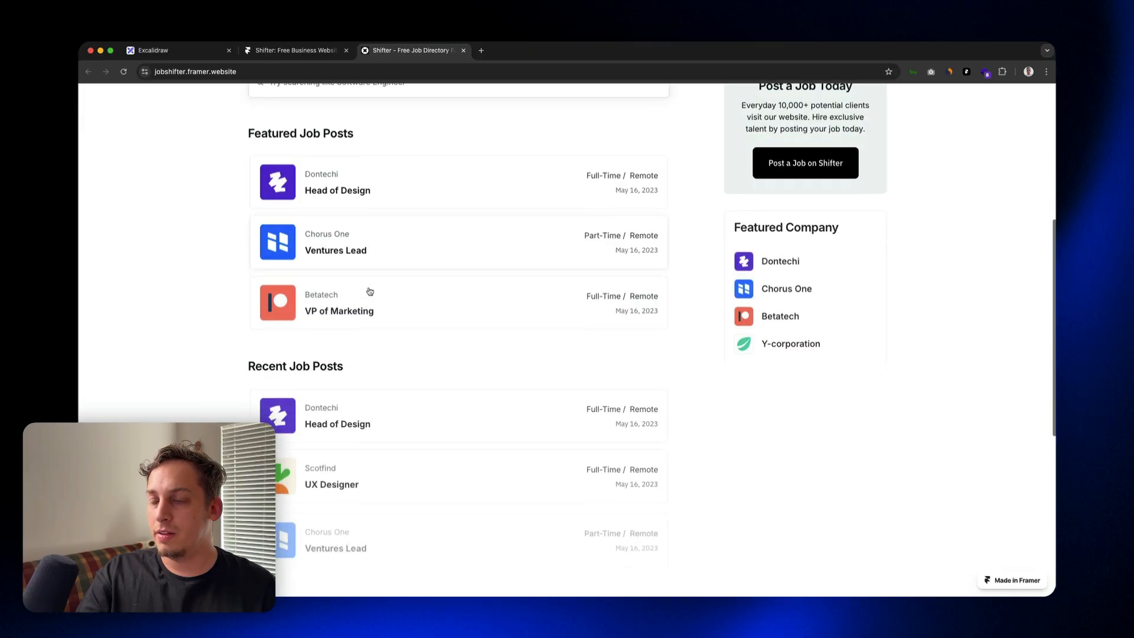
{"action": "scroll", "coordinate": [390, 246], "scroll_direction": "down", "scroll_amount": 1}
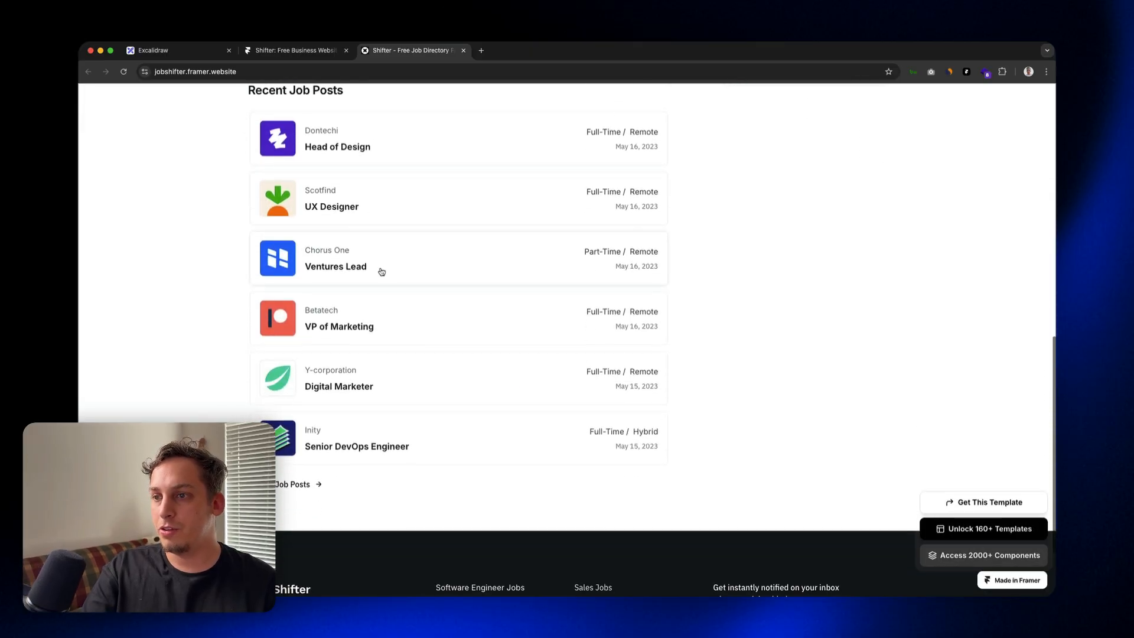
{"action": "left_click", "coordinate": [306, 482]}
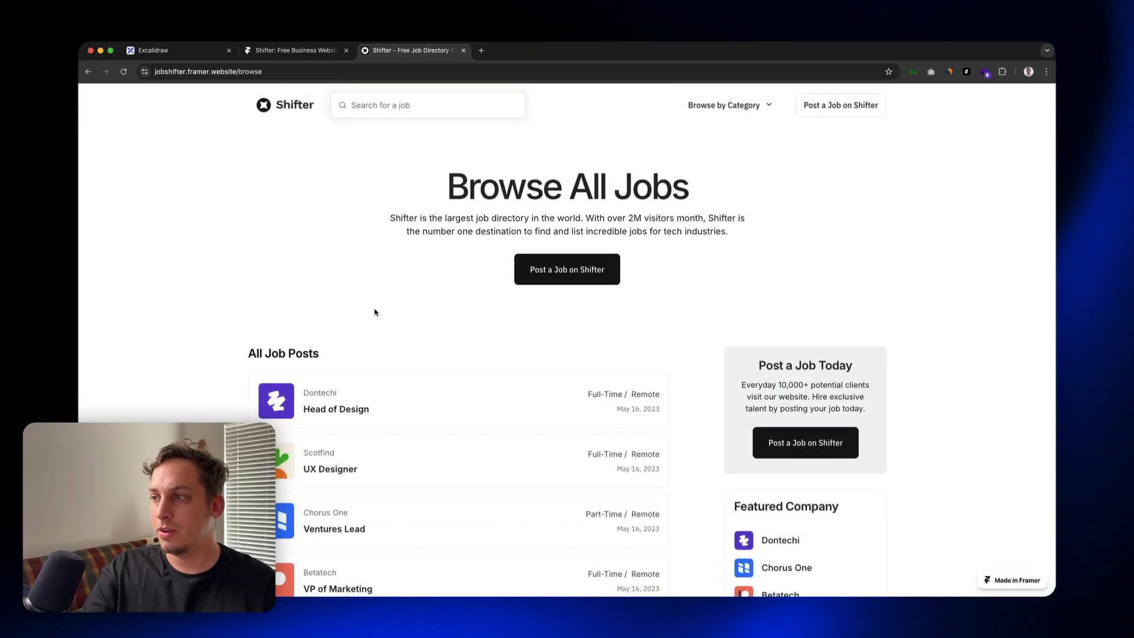
{"action": "scroll", "coordinate": [374, 310], "scroll_direction": "down", "scroll_amount": 5}
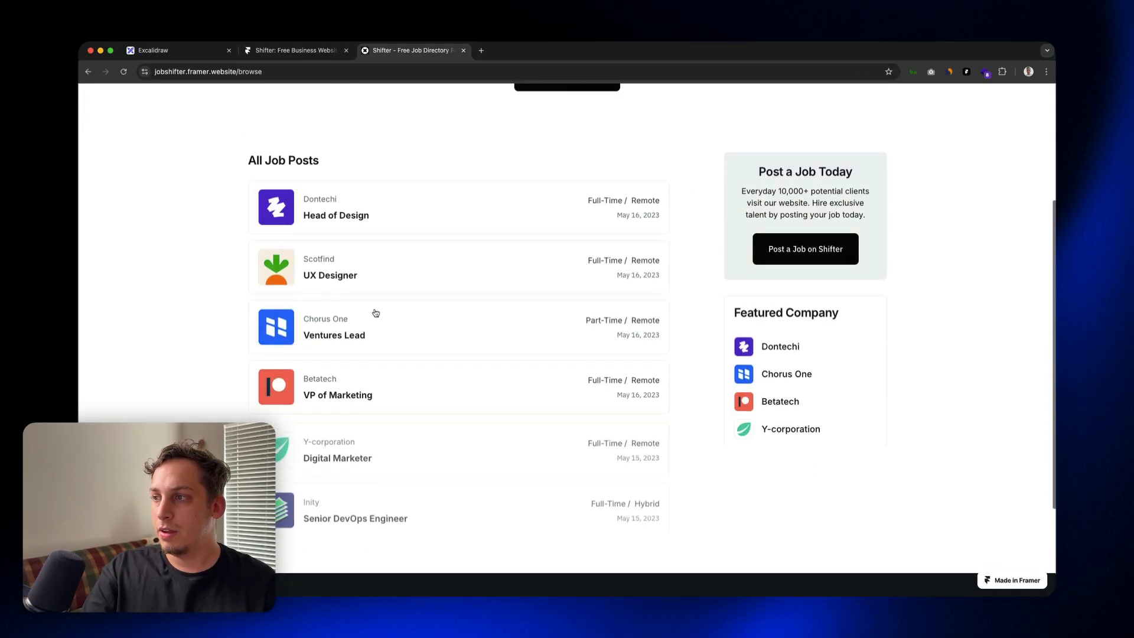
Step: View the VP of Marketing job post in the preview and open its application page
{"action": "left_click", "coordinate": [347, 383]}
{"action": "scroll", "coordinate": [349, 375], "scroll_direction": "down", "scroll_amount": 7}
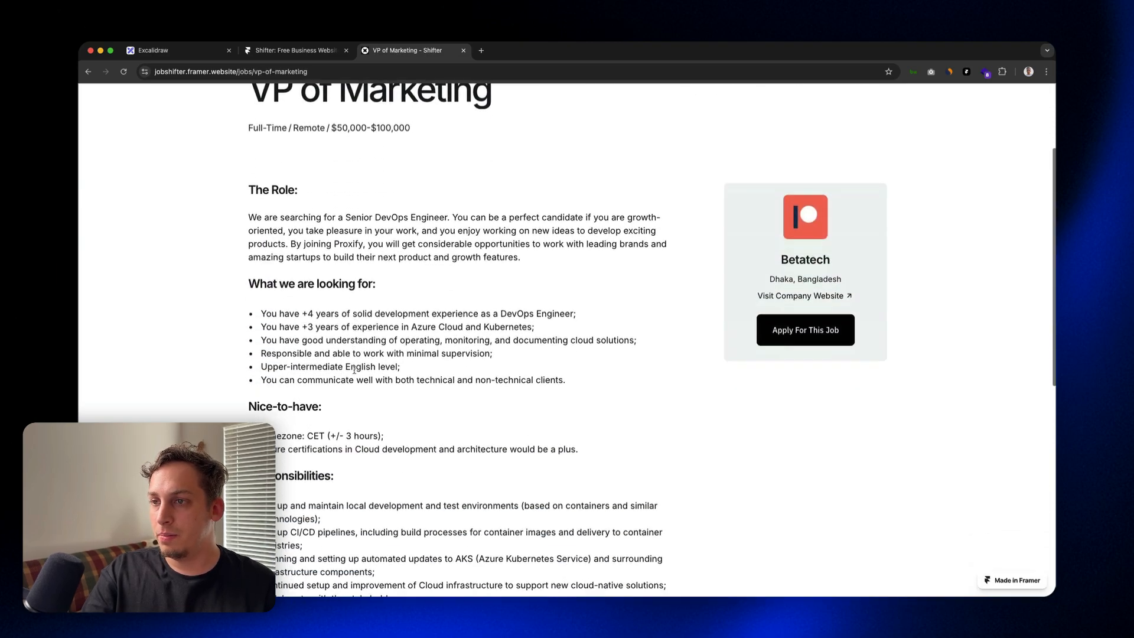
{"action": "scroll", "coordinate": [354, 370], "scroll_direction": "up", "scroll_amount": 6}
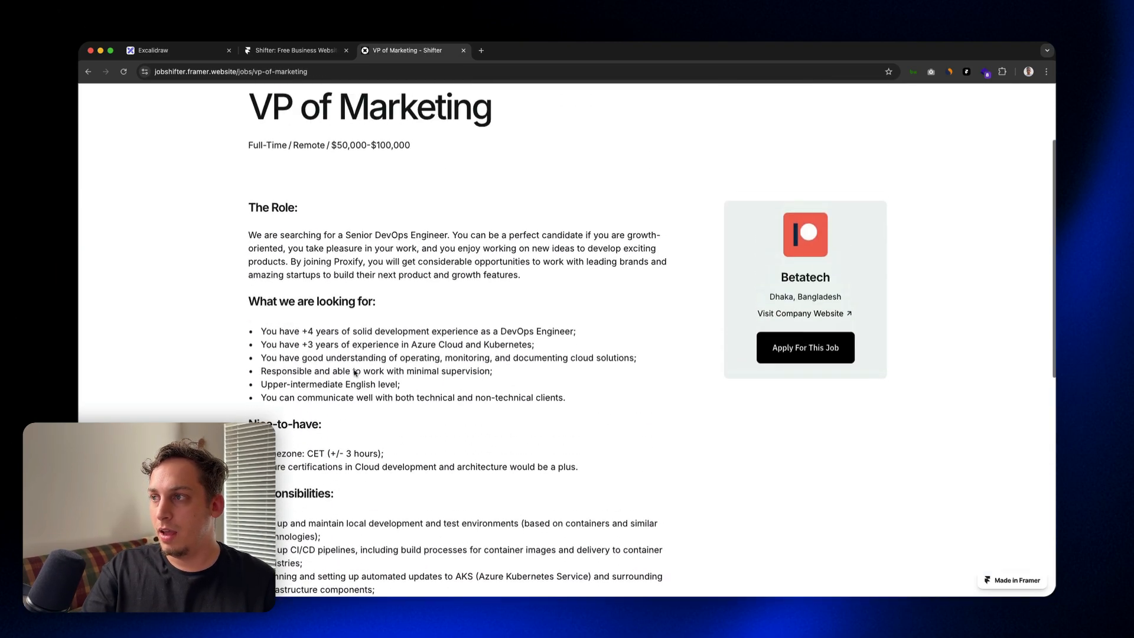
{"action": "left_click", "coordinate": [765, 419]}
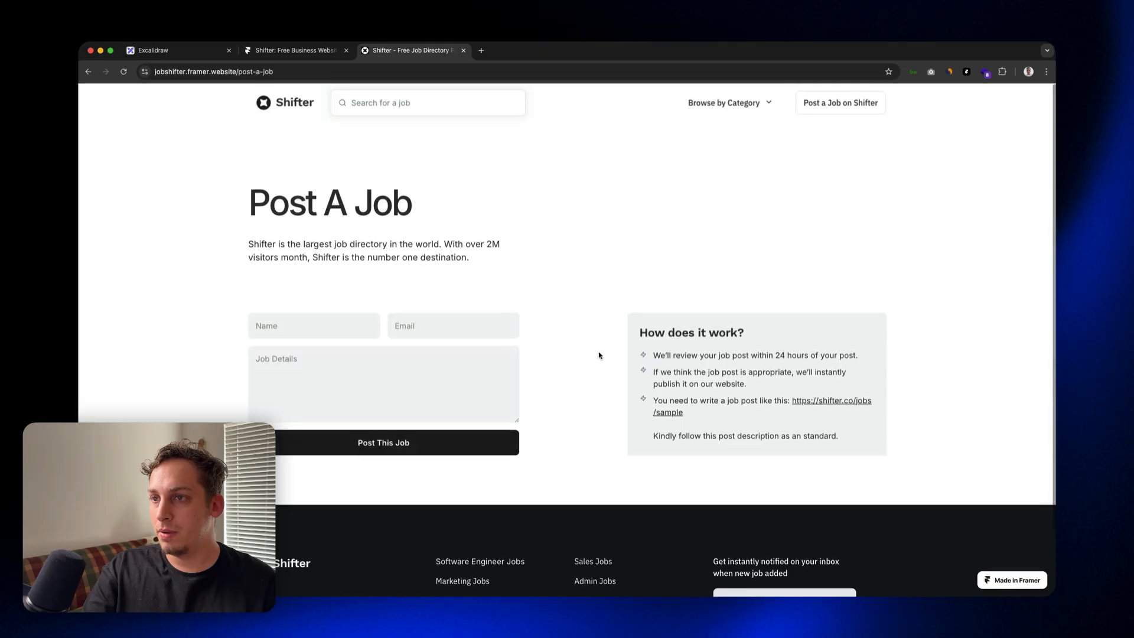
Step: Examine the Post A Job form and its instructions, and go back to review the VP of Marketing post
{"action": "left_click_drag", "start_coordinate": [260, 202], "coordinate": [764, 461]}
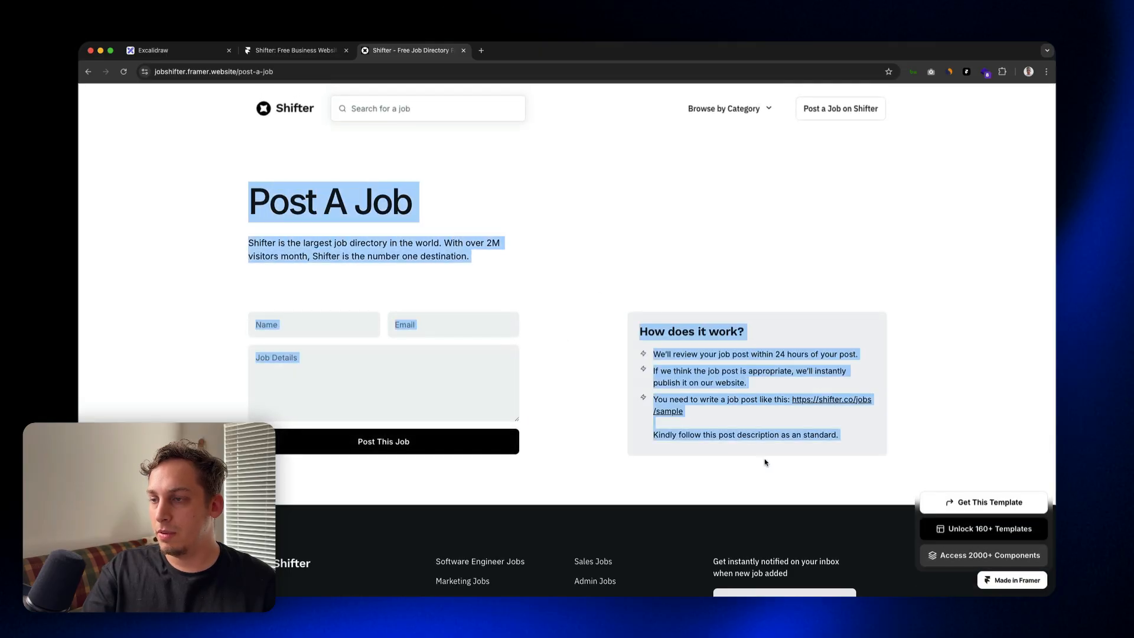
{"action": "scroll", "coordinate": [345, 310], "scroll_direction": "down", "scroll_amount": 1}
{"action": "left_click", "coordinate": [347, 300]}
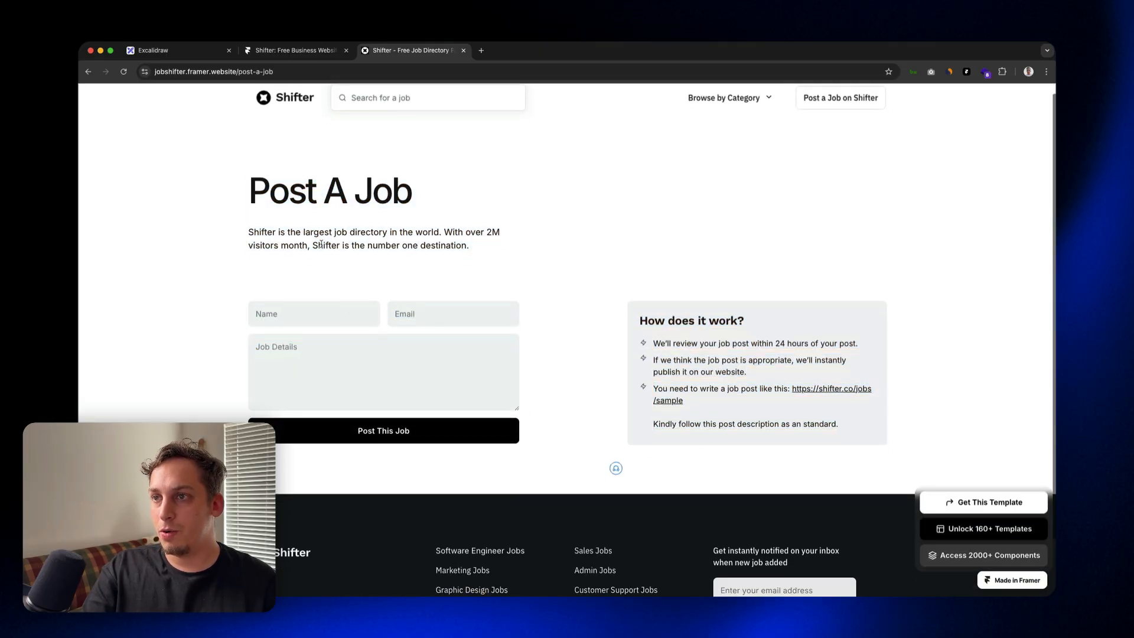
{"action": "key", "text": "super+Left"}
{"action": "left_click", "coordinate": [778, 465]}
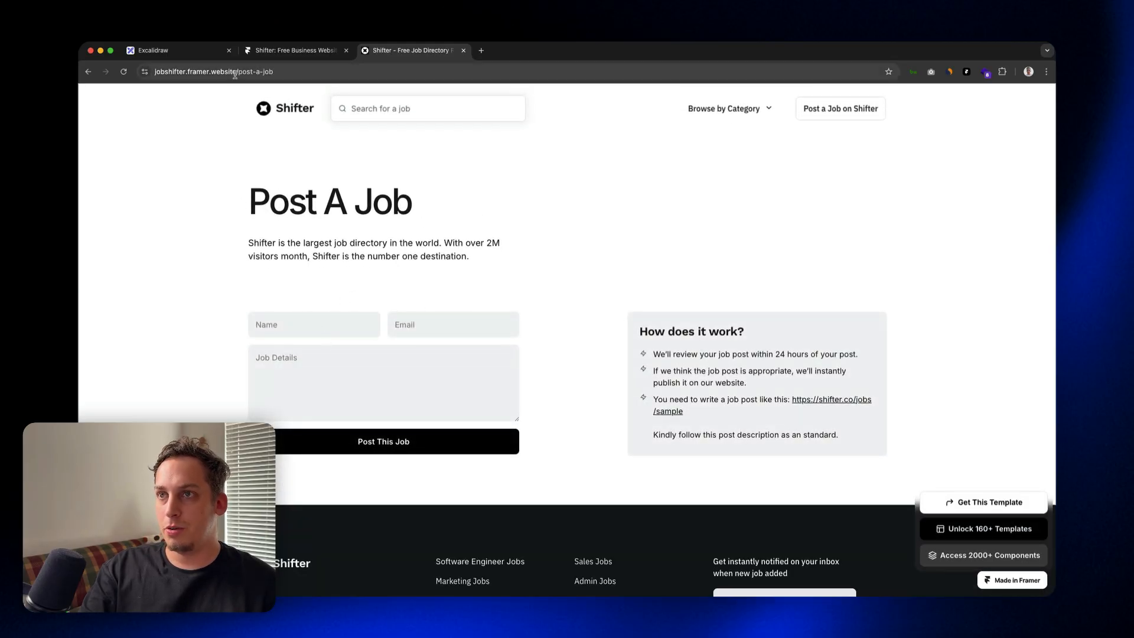
{"action": "left_click", "coordinate": [88, 72]}
{"action": "scroll", "coordinate": [355, 262], "scroll_direction": "down", "scroll_amount": 8}
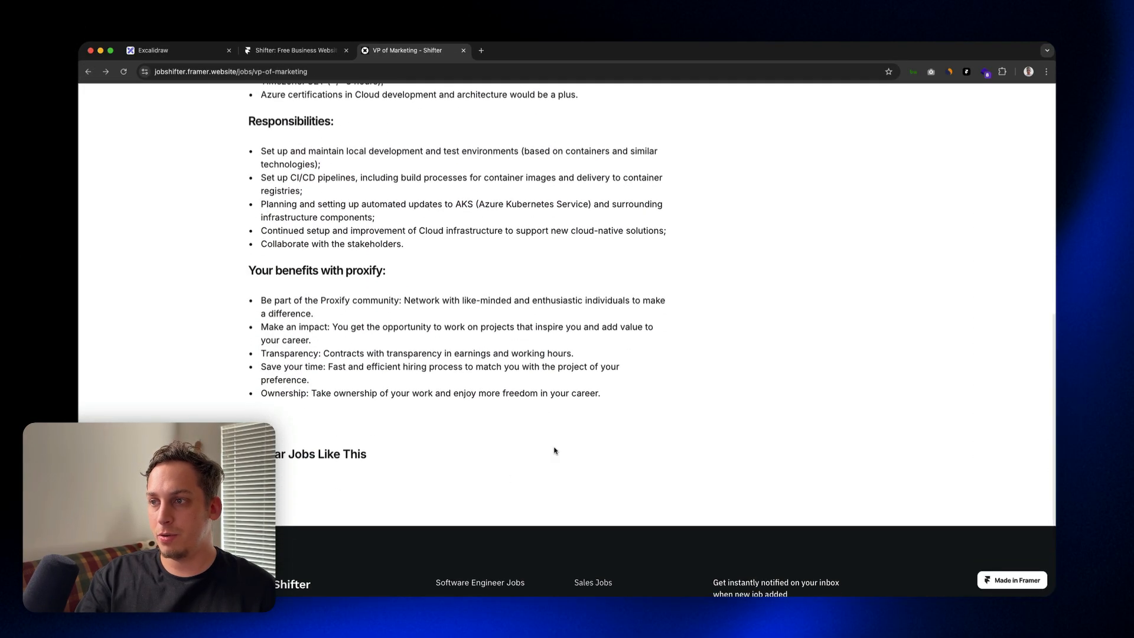
{"action": "scroll", "coordinate": [810, 330], "scroll_direction": "up", "scroll_amount": 10}
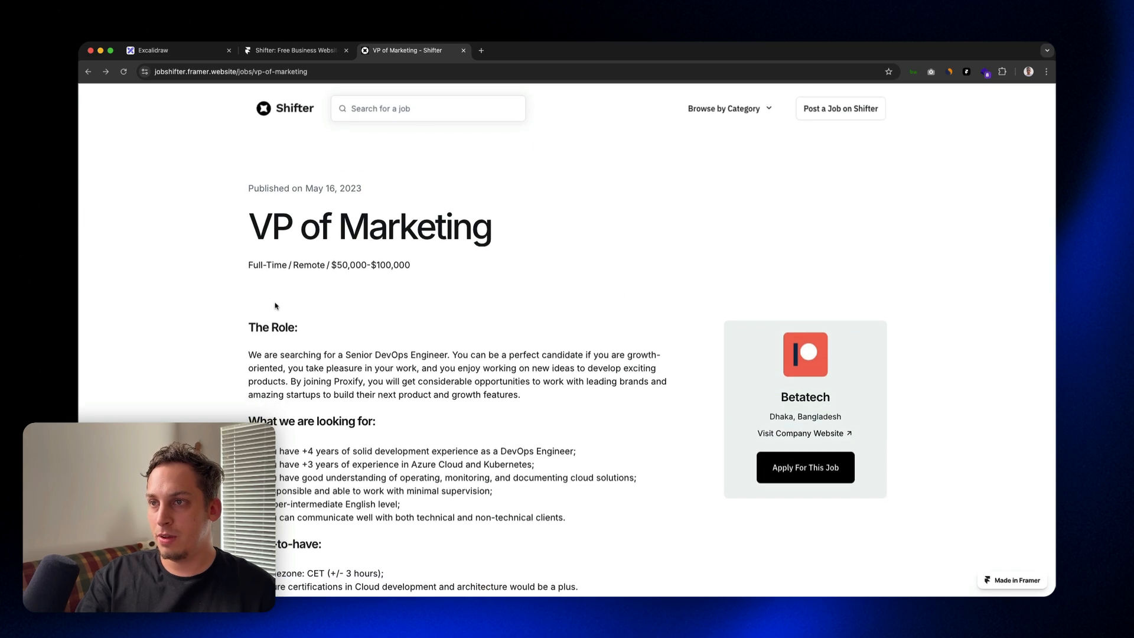
Step: Close the live preview, create a Framer project from the free Shifter template, and name it Job Portal Tutorial
{"action": "key", "text": "super+w"}
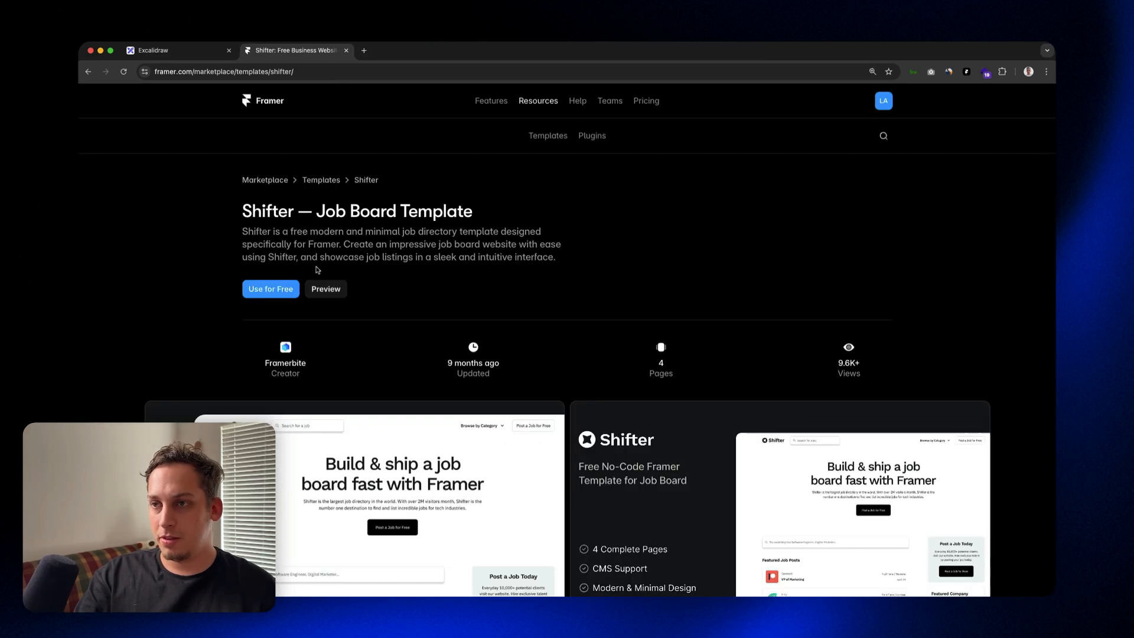
{"action": "left_click", "coordinate": [283, 290]}
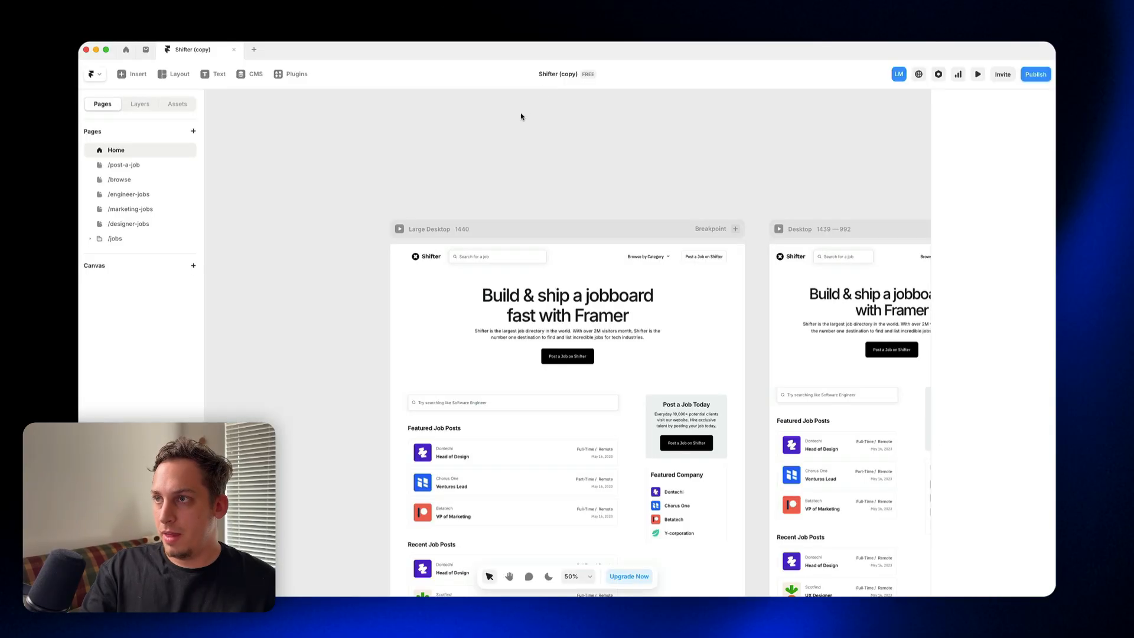
{"action": "left_click", "coordinate": [558, 75]}
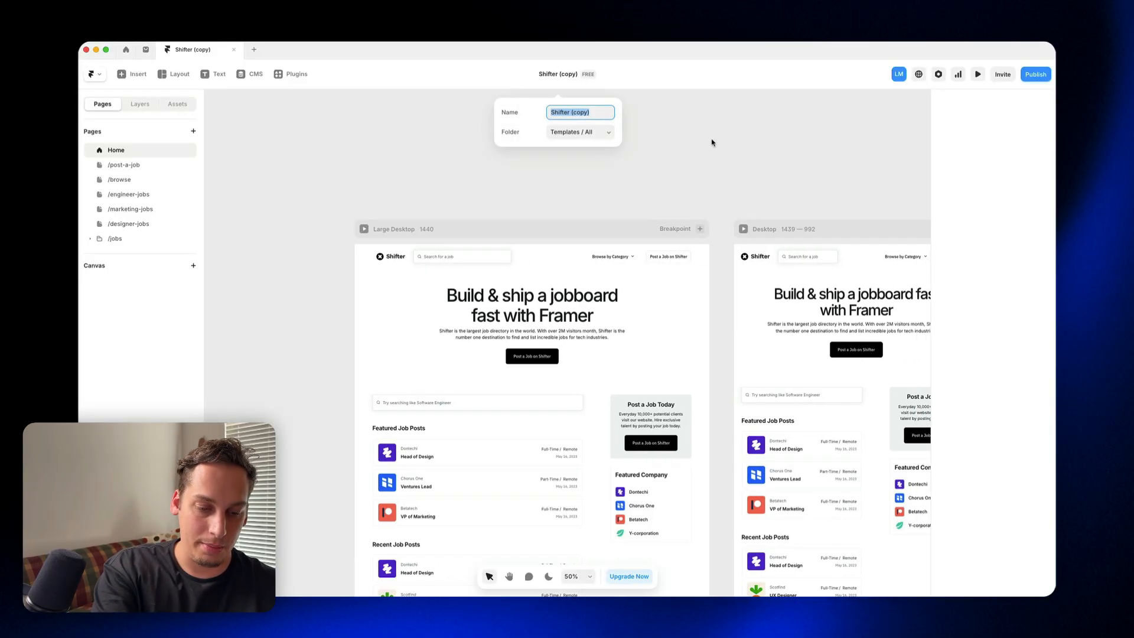
{"action": "type", "text": "Job Porta"}
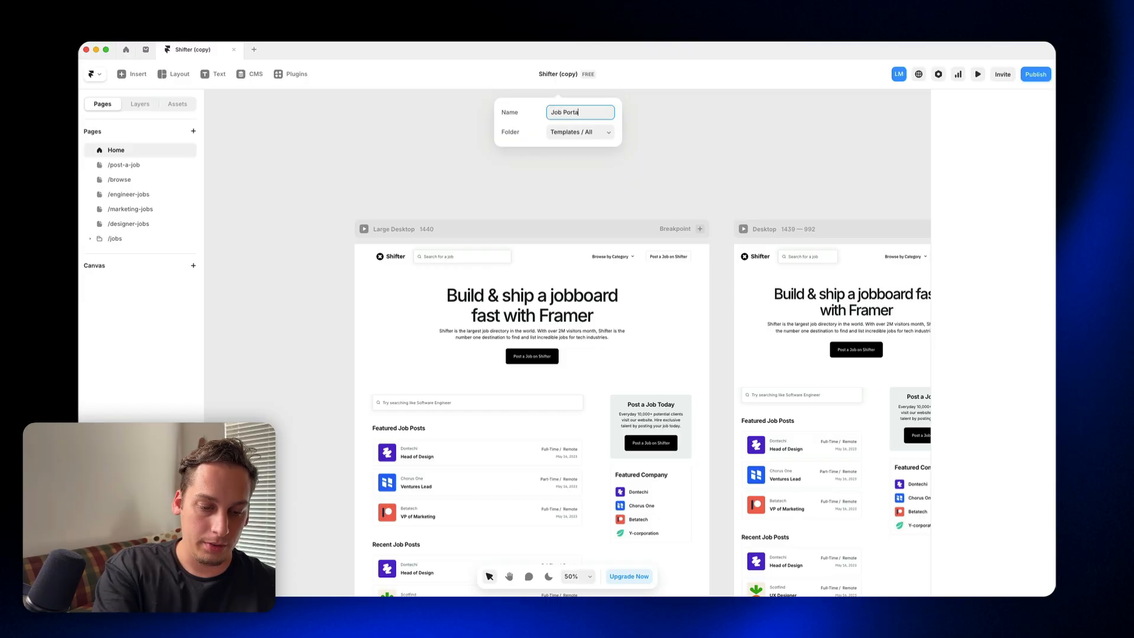
{"action": "type", "text": "l Tuto"}
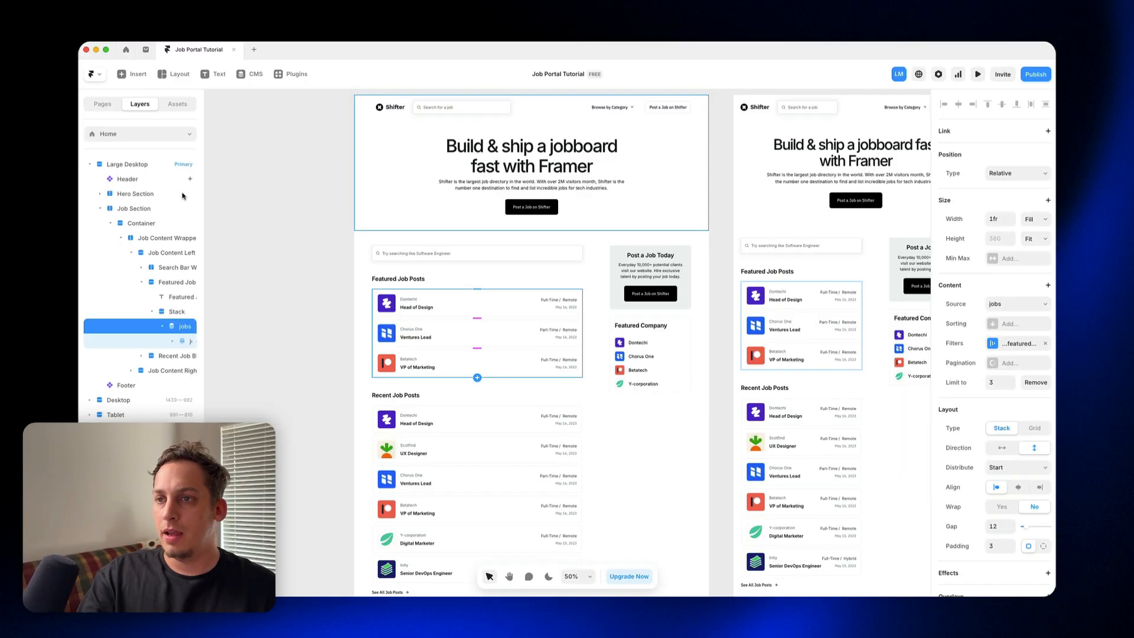
Step: Examine the collection lists and their content settings in the Home page's Recent Job Posts and Featured Job Posts blocks
{"action": "left_click_drag", "start_coordinate": [215, 331], "coordinate": [298, 330]}
{"action": "left_click", "coordinate": [447, 425]}
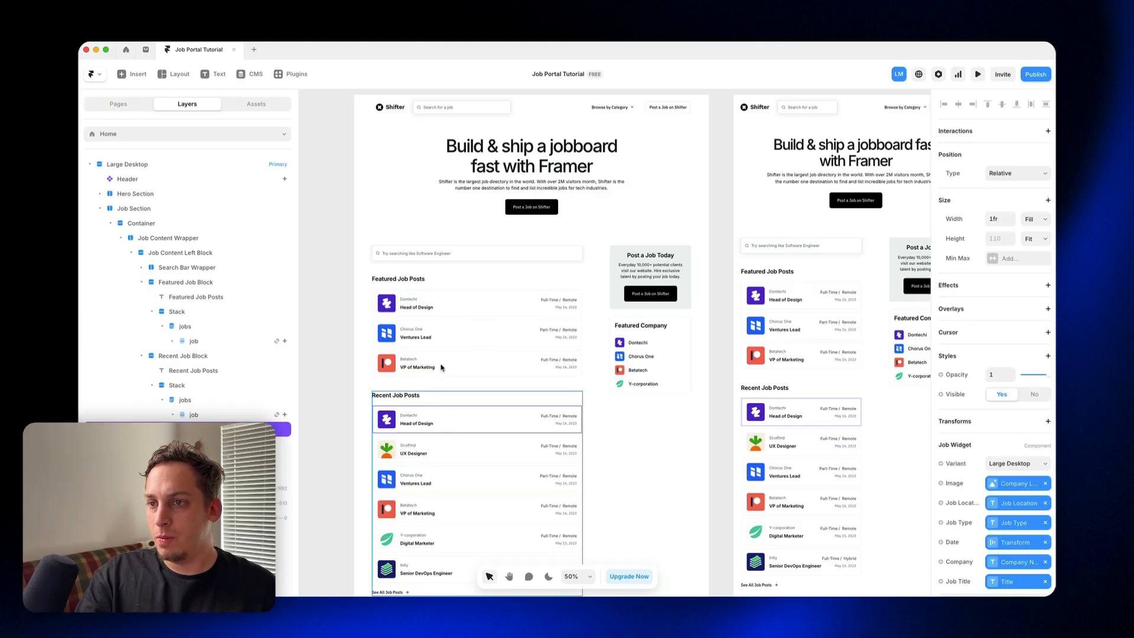
{"action": "left_click", "coordinate": [178, 409]}
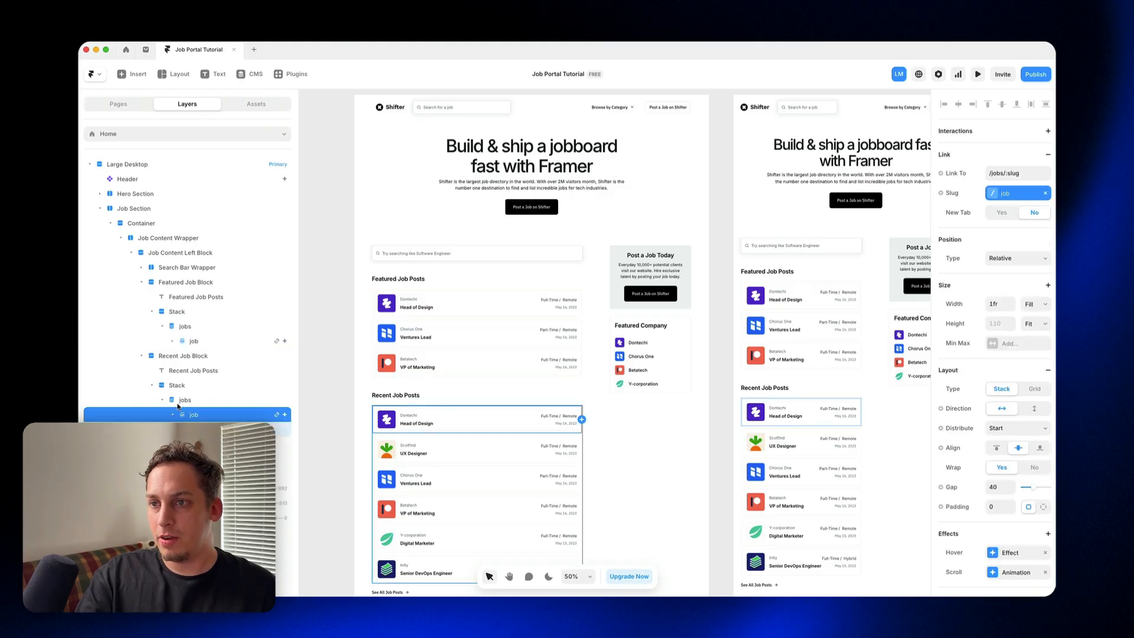
{"action": "left_click", "coordinate": [182, 401]}
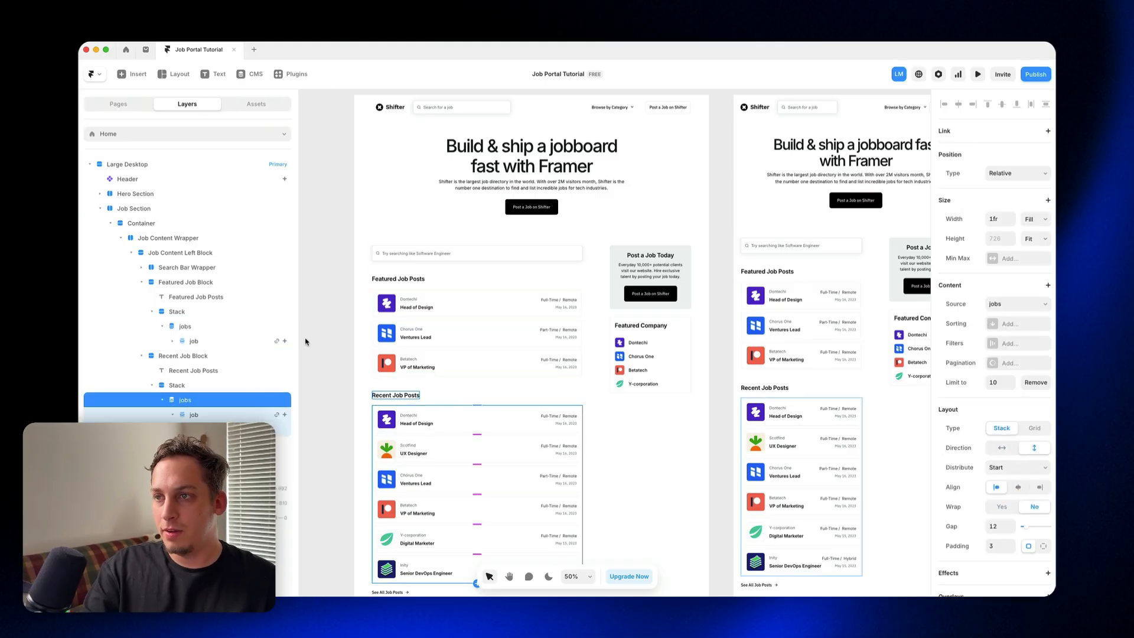
{"action": "left_click", "coordinate": [420, 297]}
{"action": "left_click", "coordinate": [184, 329]}
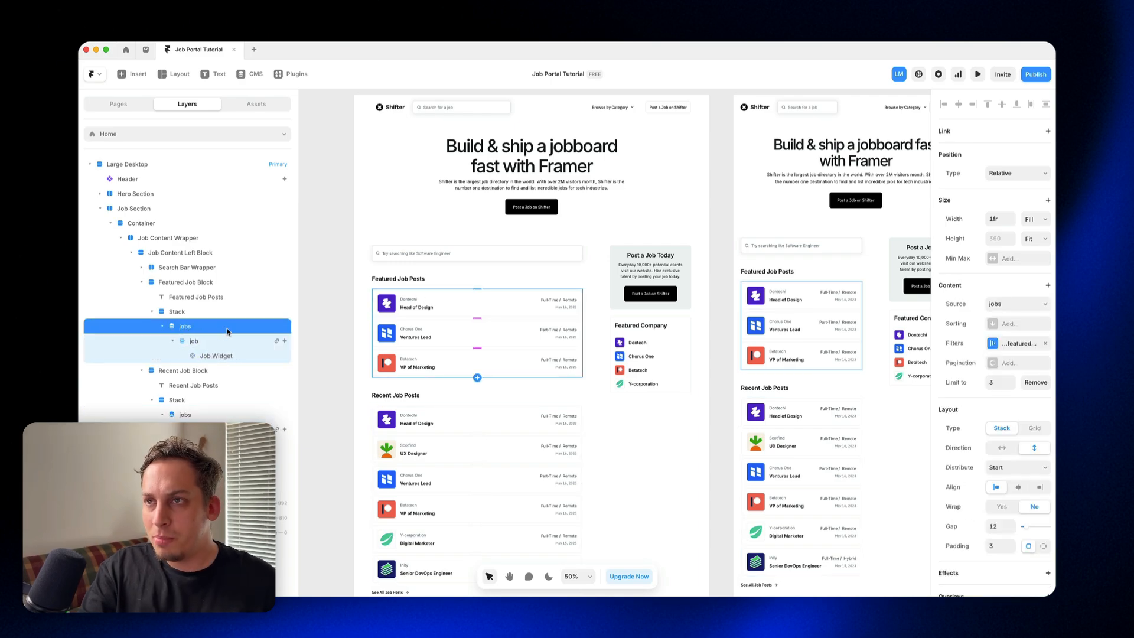
Step: Open the project's CMS and look through the plugins offered for importing a collection
{"action": "left_click", "coordinate": [251, 74]}
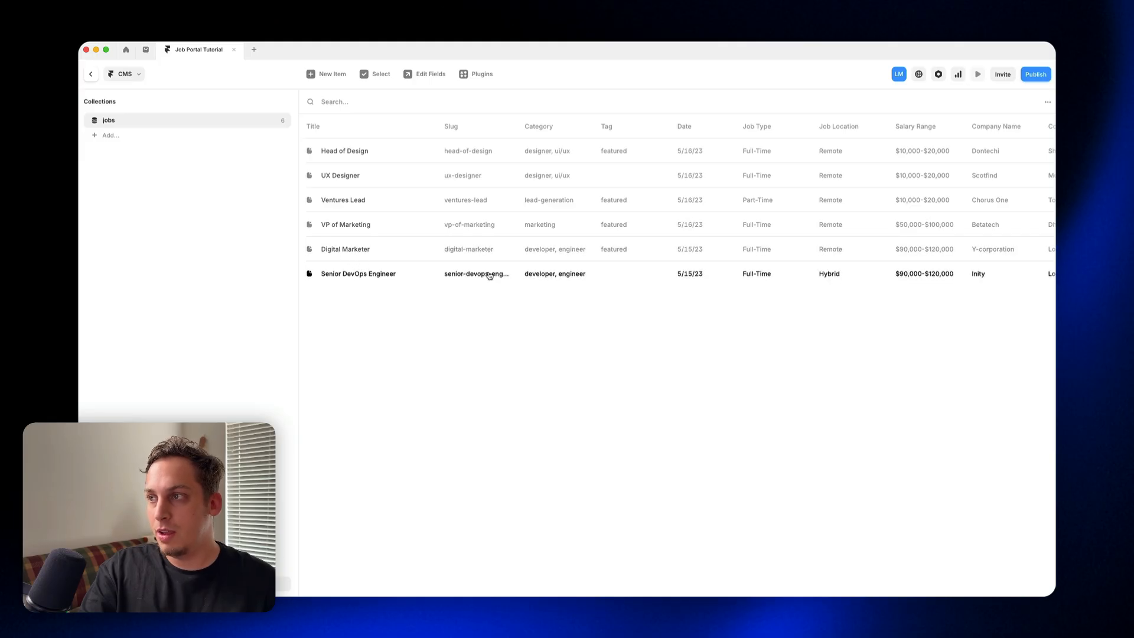
{"action": "left_click", "coordinate": [107, 137]}
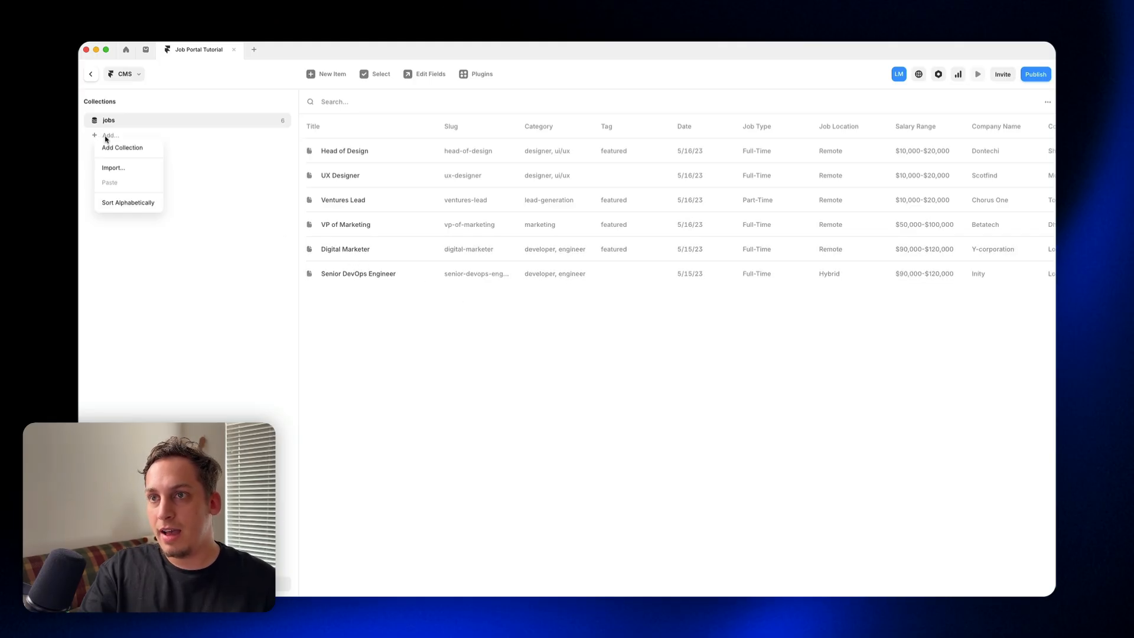
{"action": "left_click", "coordinate": [118, 170]}
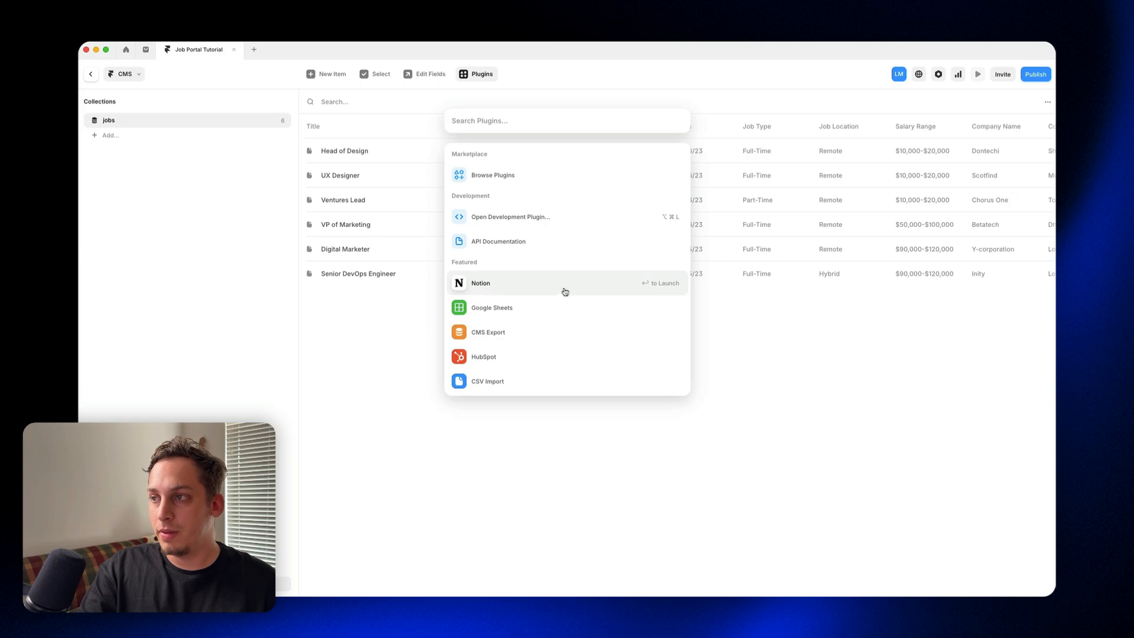
{"action": "left_click", "coordinate": [304, 303]}
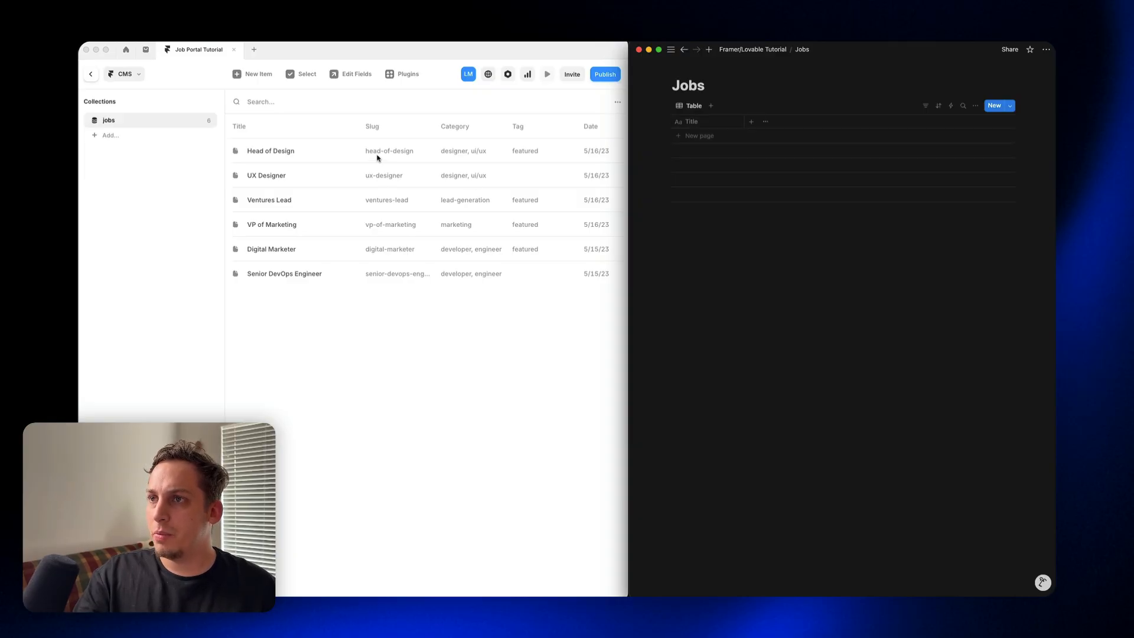
Step: Open the Head of Design item in the jobs collection and examine its fields and the collection's field settings
{"action": "left_click", "coordinate": [348, 155]}
{"action": "left_click", "coordinate": [322, 157]}
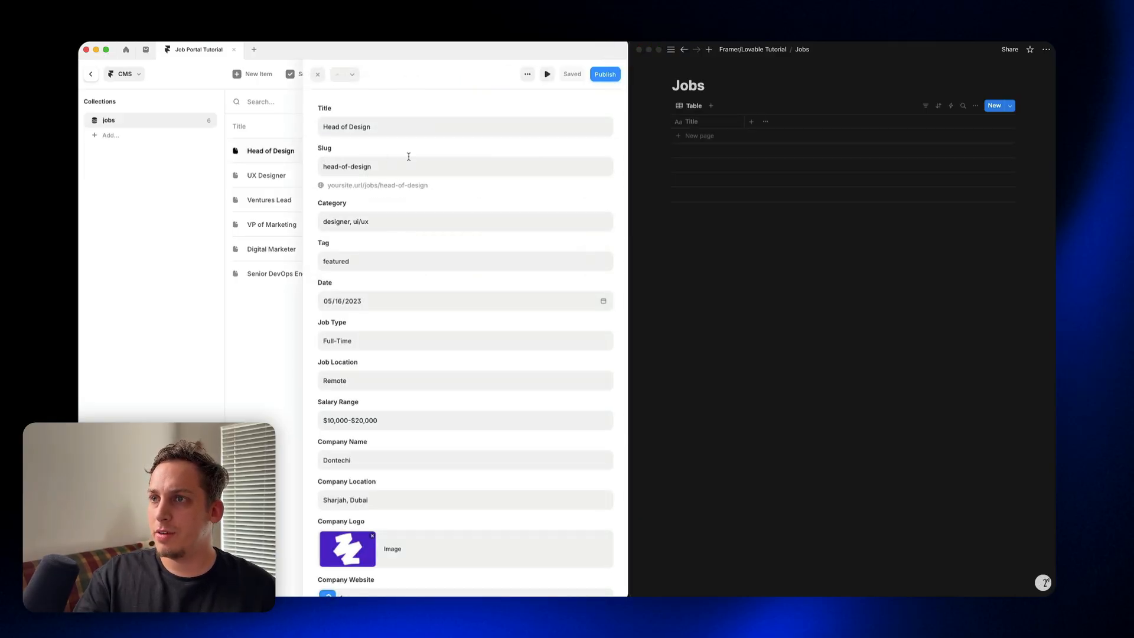
{"action": "left_click", "coordinate": [322, 112]}
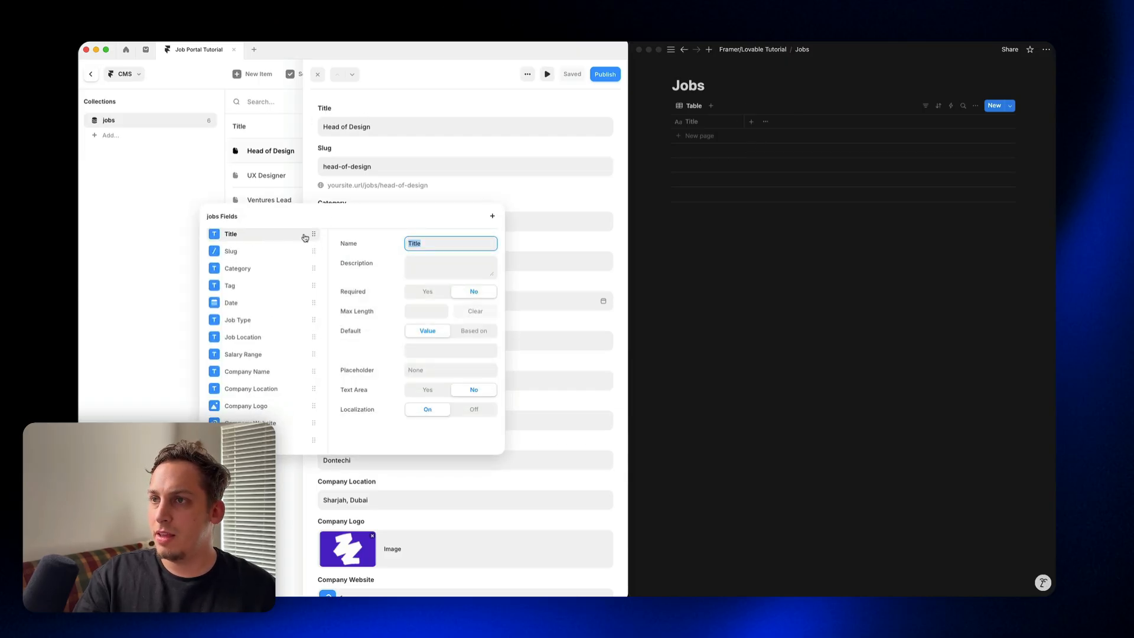
{"action": "left_click", "coordinate": [321, 155]}
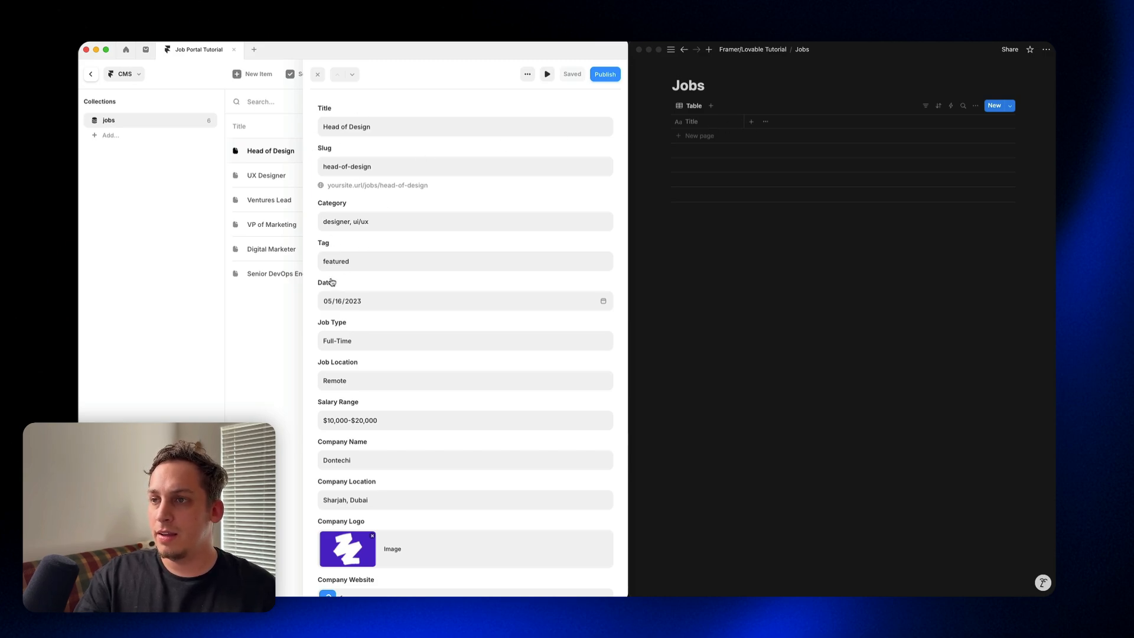
{"action": "scroll", "coordinate": [331, 282], "scroll_direction": "down", "scroll_amount": 2}
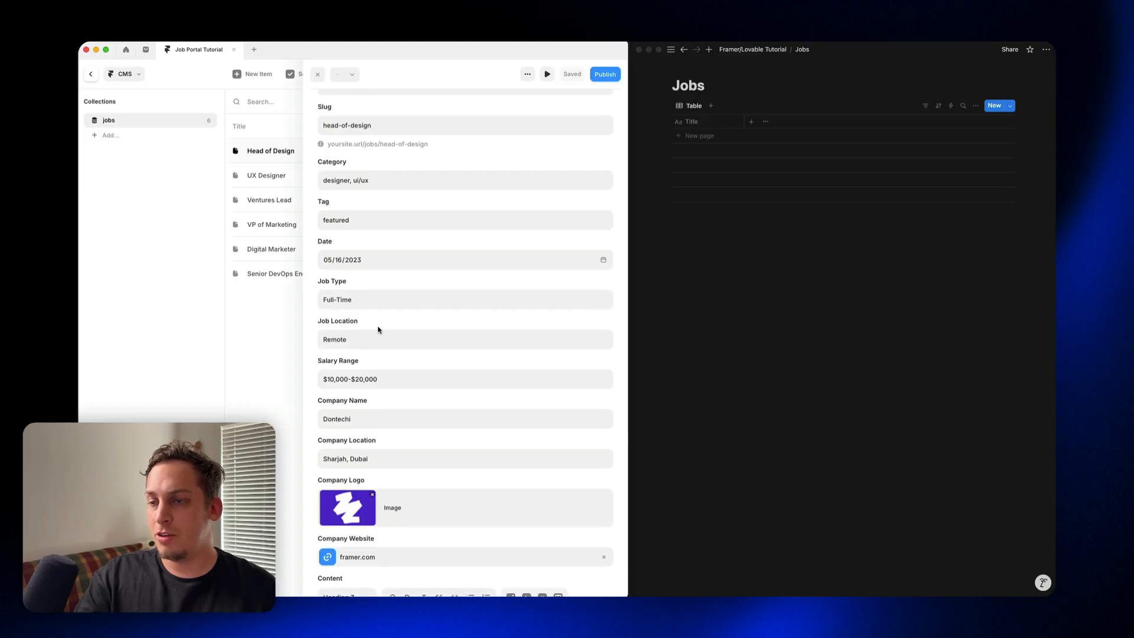
{"action": "scroll", "coordinate": [331, 401], "scroll_direction": "down", "scroll_amount": 4}
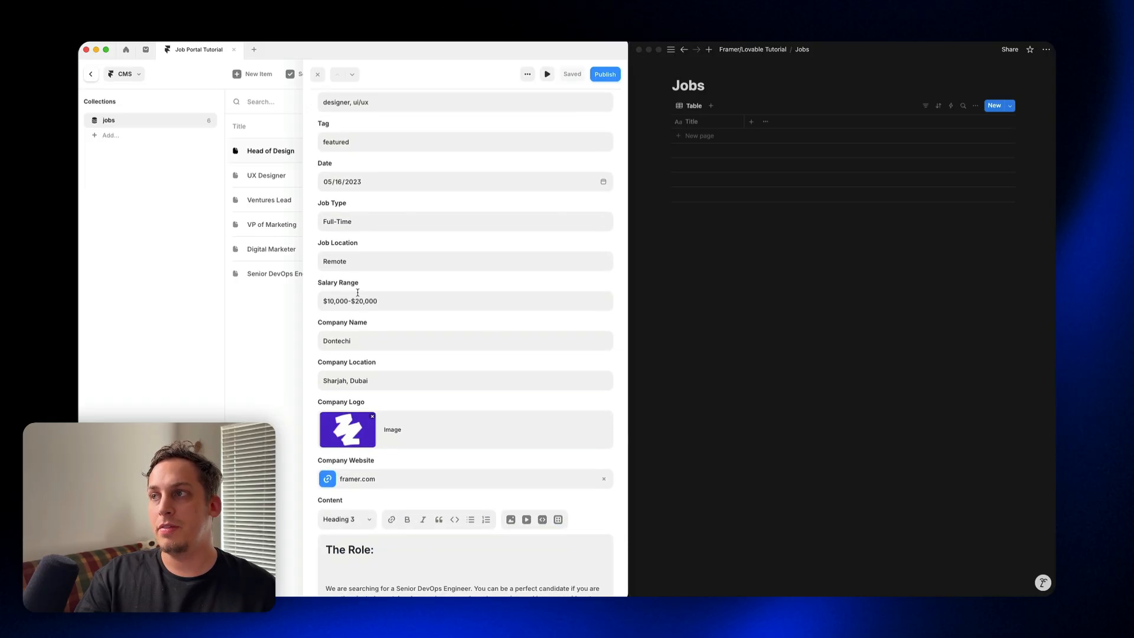
Step: Switch to the Notion Jobs database and add a text property named Category
{"action": "left_click", "coordinate": [748, 129]}
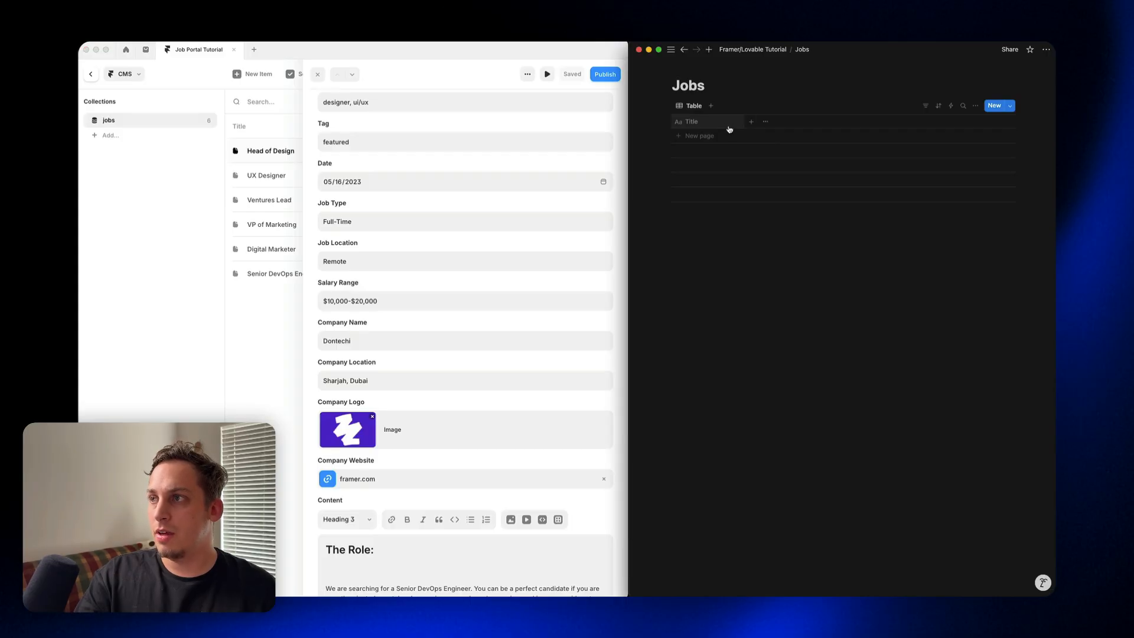
{"action": "scroll", "coordinate": [539, 147], "scroll_direction": "up", "scroll_amount": 6}
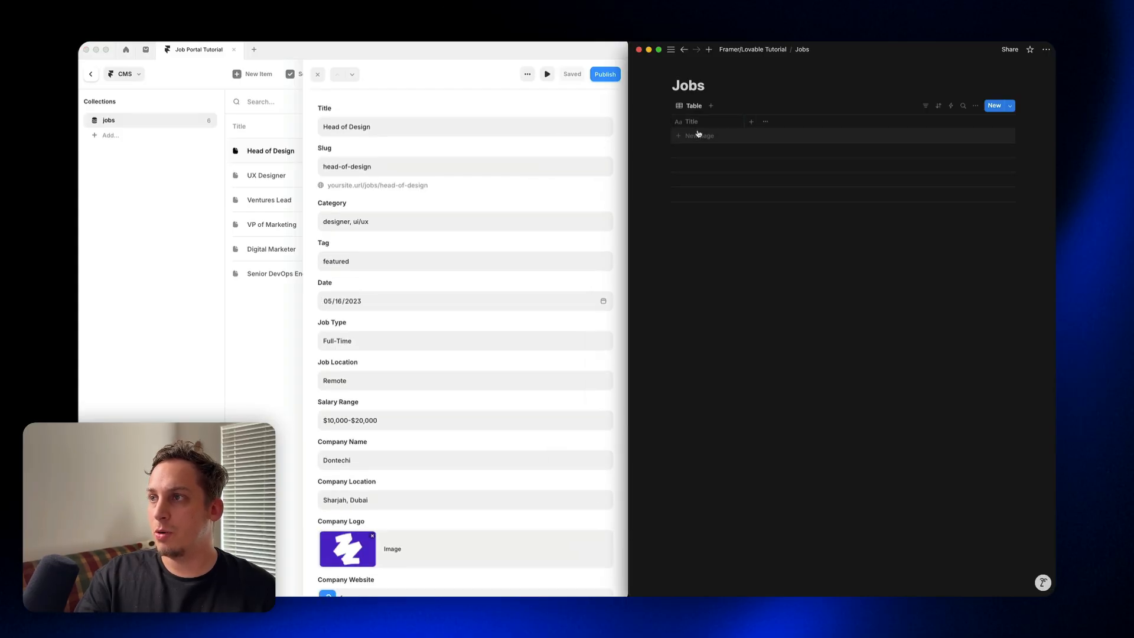
{"action": "left_click", "coordinate": [750, 123]}
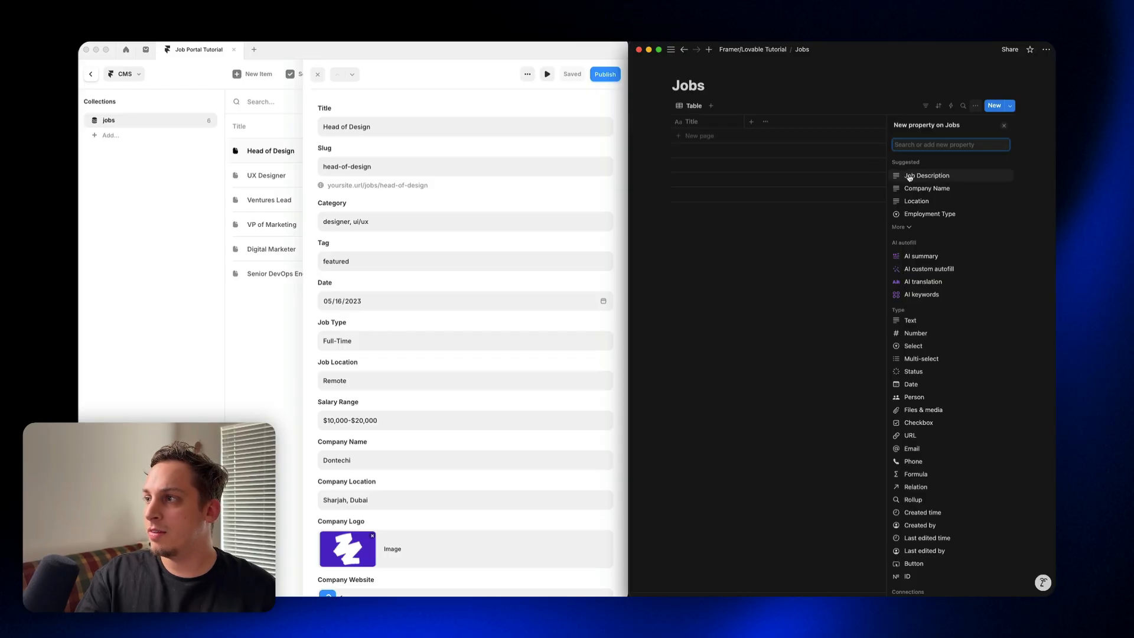
{"action": "left_click", "coordinate": [909, 323]}
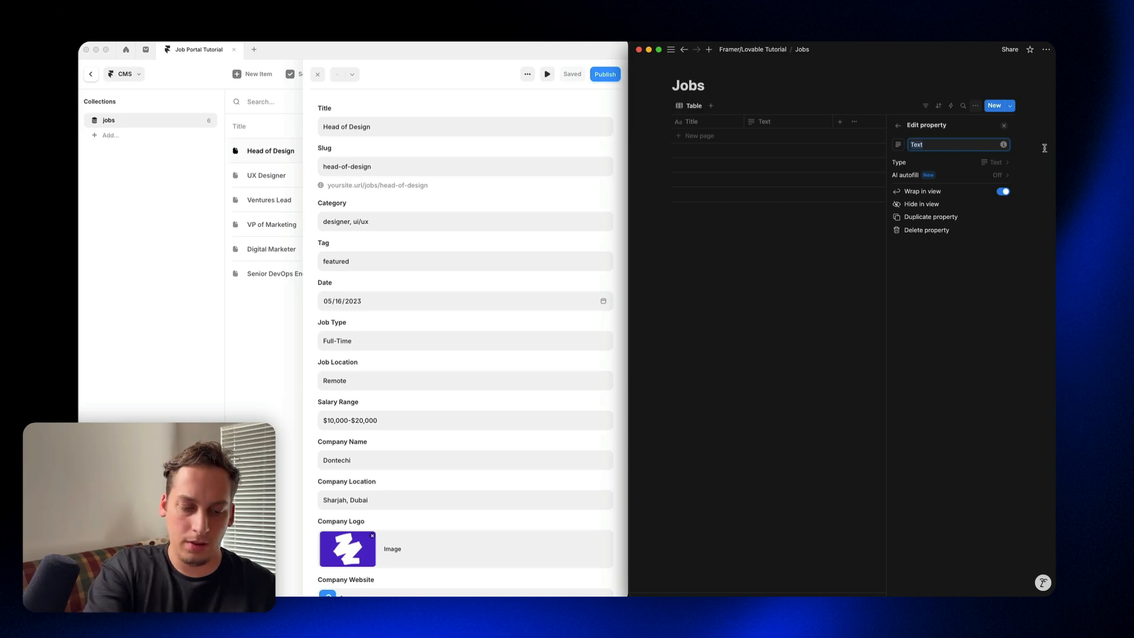
{"action": "type", "text": "Categ"}
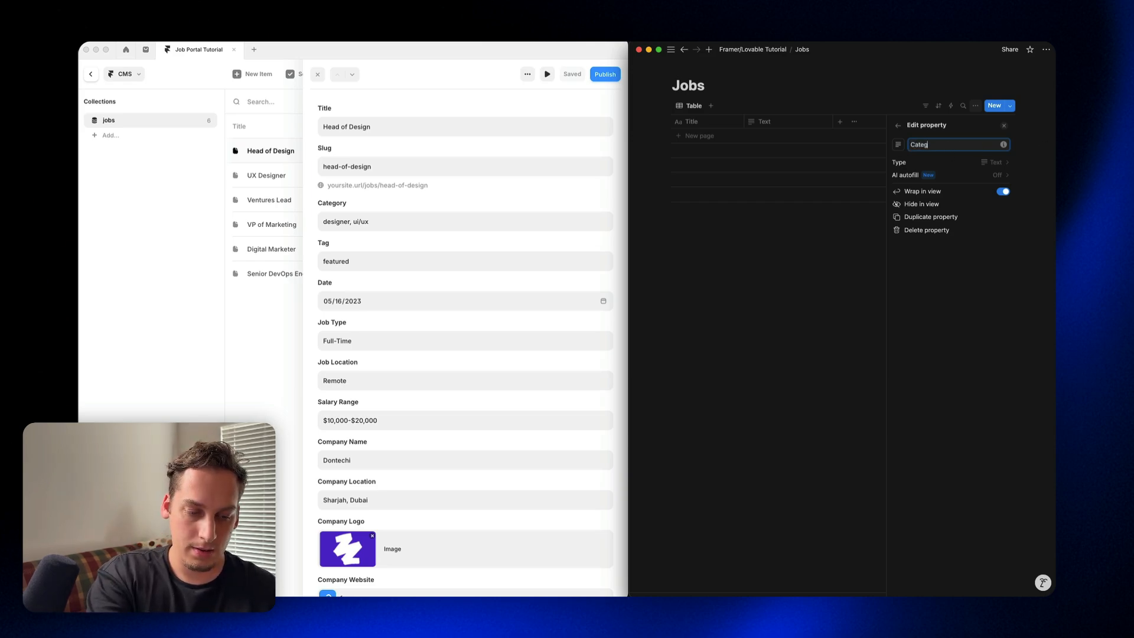
{"action": "type", "text": "ory"}
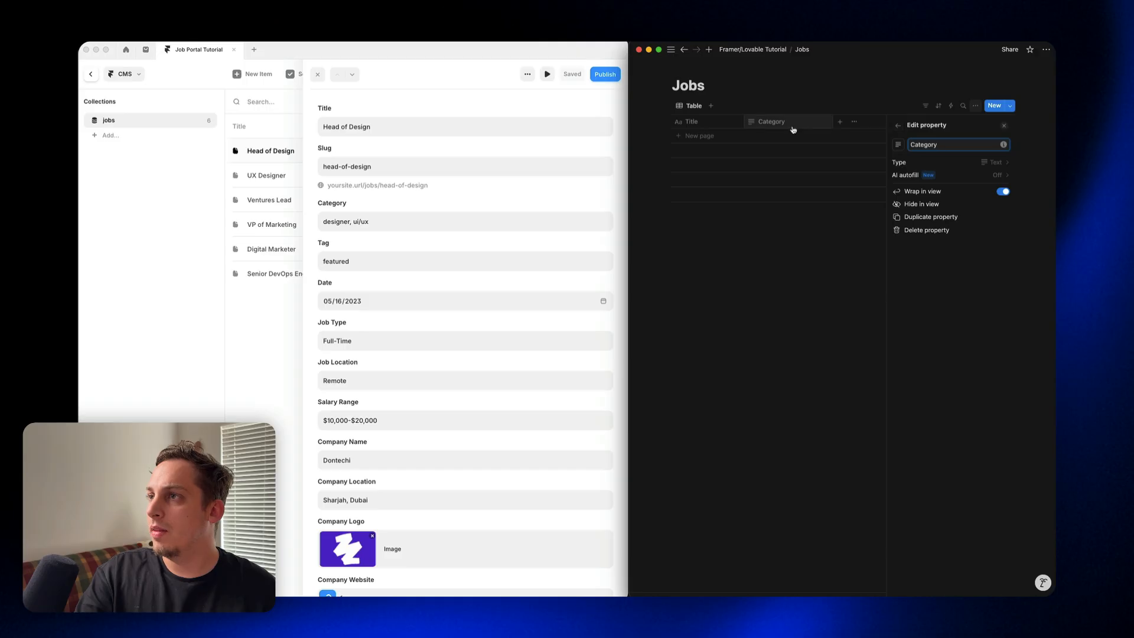
Step: Add another text property named Tag to the Jobs database
{"action": "left_click", "coordinate": [839, 126]}
{"action": "left_click", "coordinate": [839, 122]}
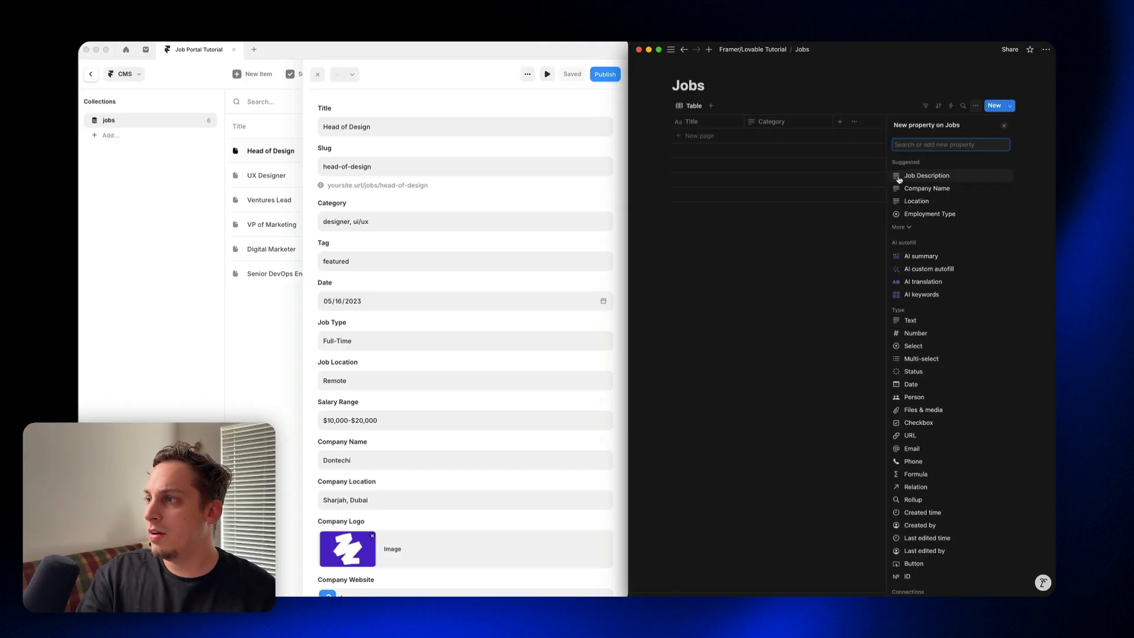
{"action": "left_click", "coordinate": [914, 323]}
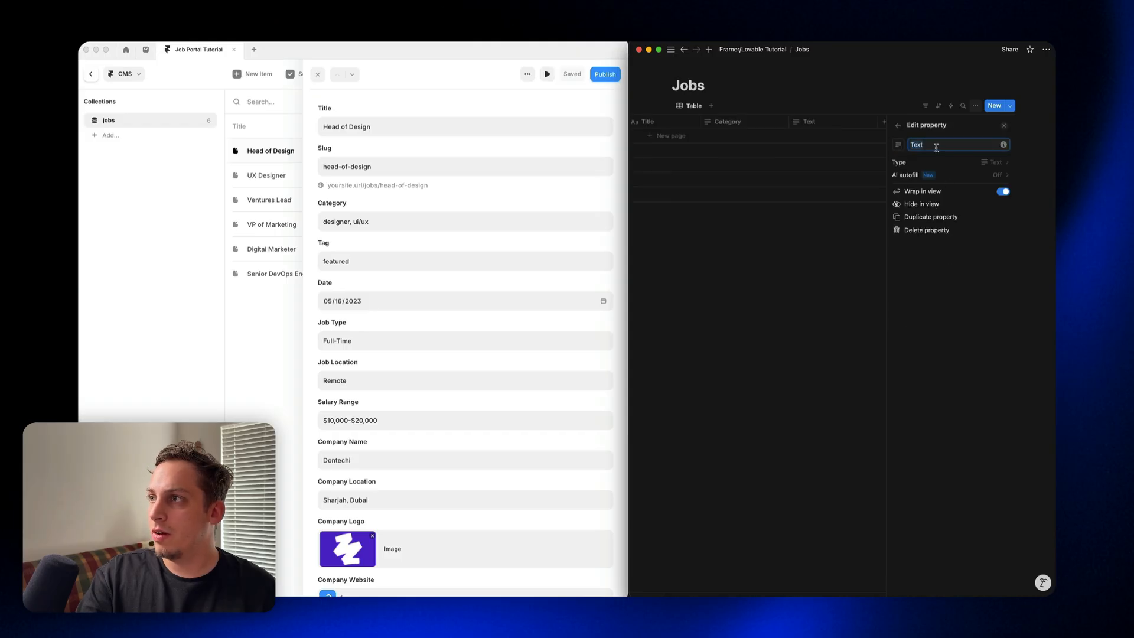
{"action": "type", "text": "Tag"}
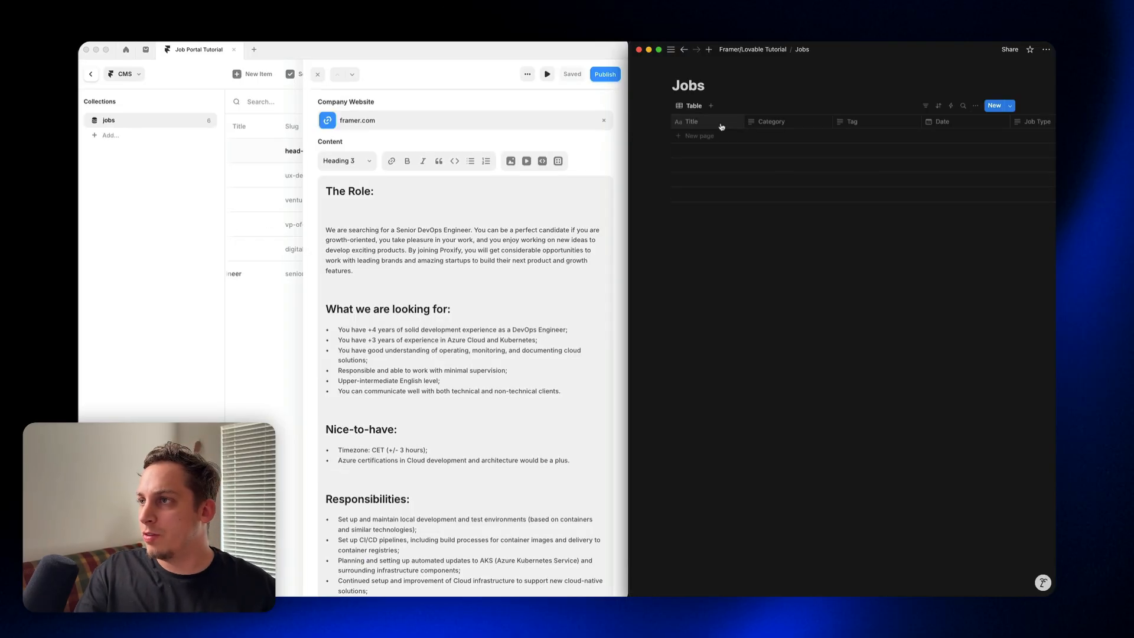
Step: Review the Jobs database's property columns, from Title through Company Logo and Company Website to Content
{"action": "scroll", "coordinate": [722, 128], "scroll_direction": "right", "scroll_amount": 2}
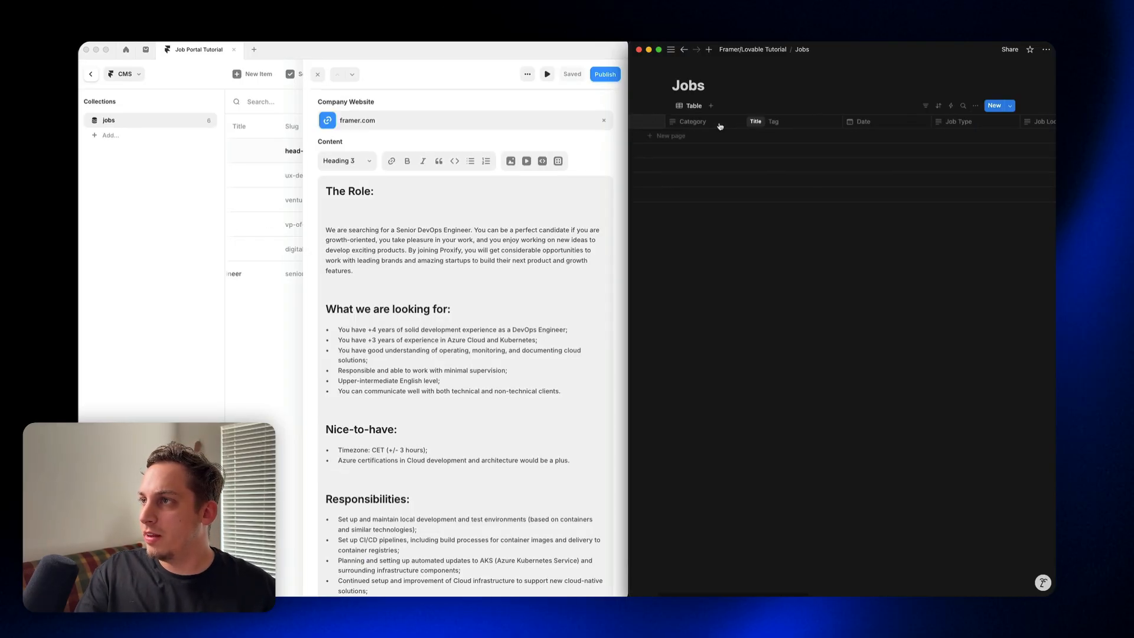
{"action": "scroll", "coordinate": [723, 128], "scroll_direction": "right", "scroll_amount": 5}
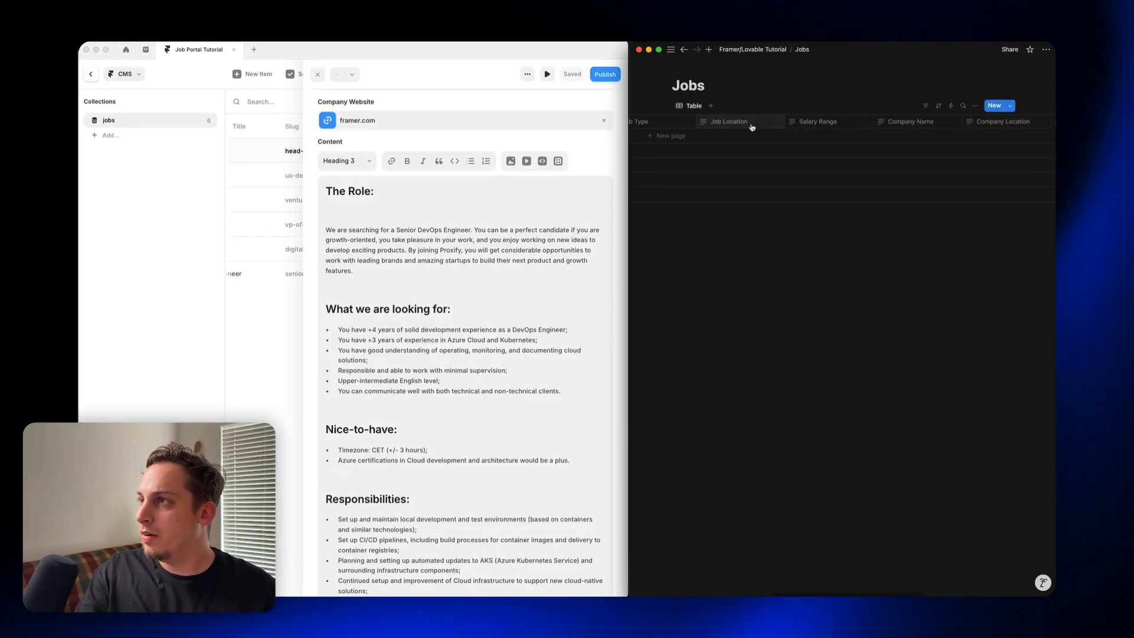
{"action": "scroll", "coordinate": [752, 127], "scroll_direction": "right", "scroll_amount": 3}
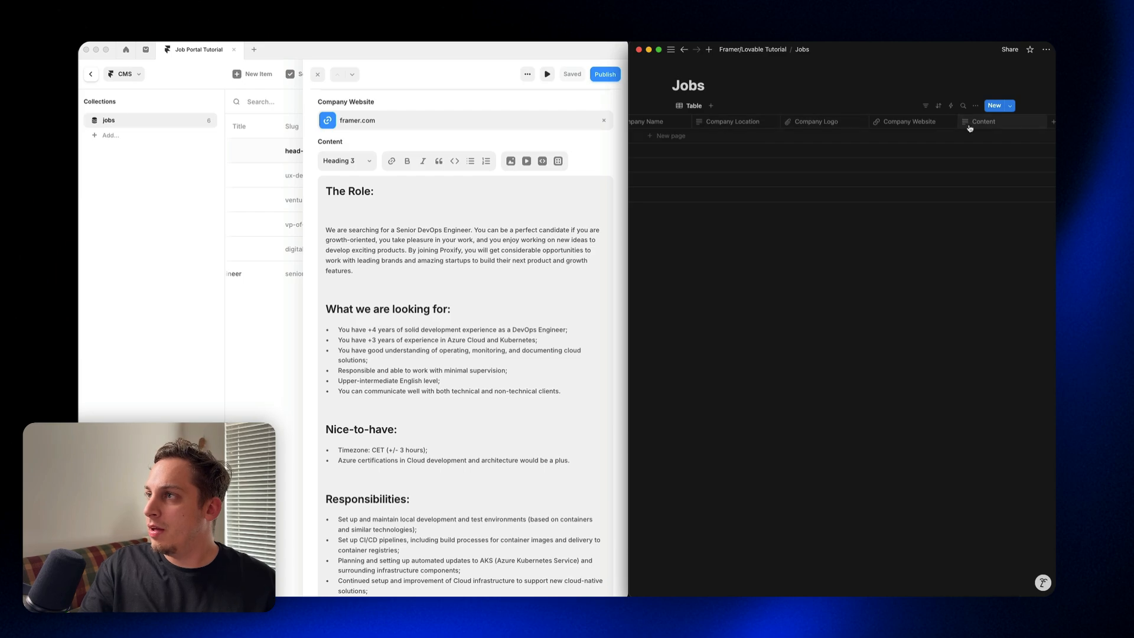
{"action": "left_click", "coordinate": [802, 127]}
{"action": "left_click", "coordinate": [830, 109]}
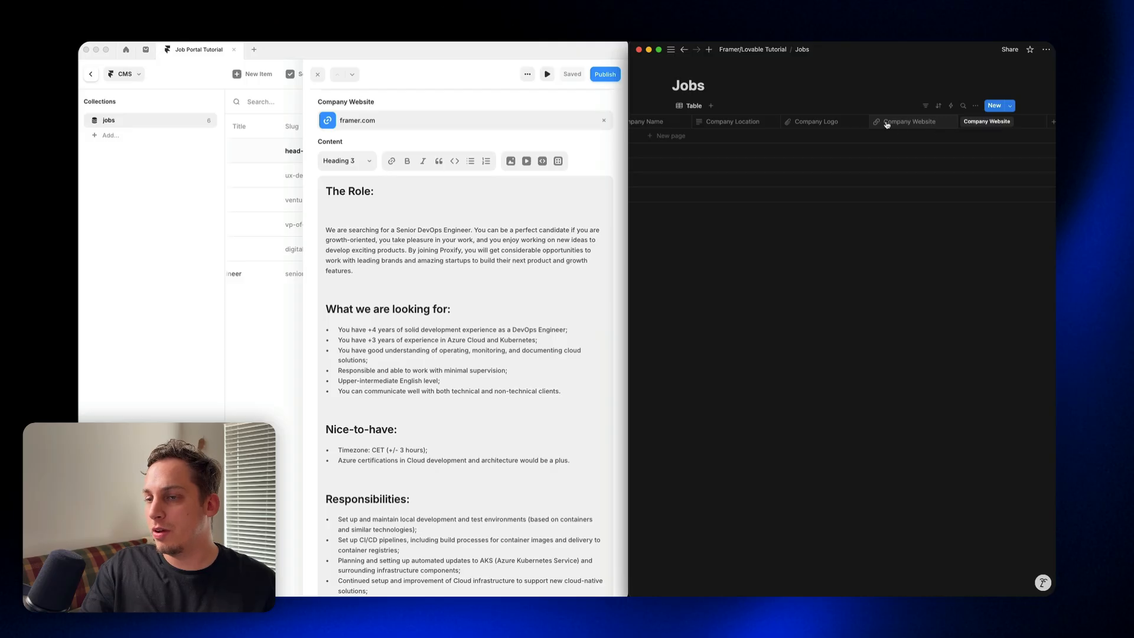
{"action": "scroll", "coordinate": [886, 129], "scroll_direction": "right", "scroll_amount": 4}
{"action": "scroll", "coordinate": [865, 128], "scroll_direction": "left", "scroll_amount": 10}
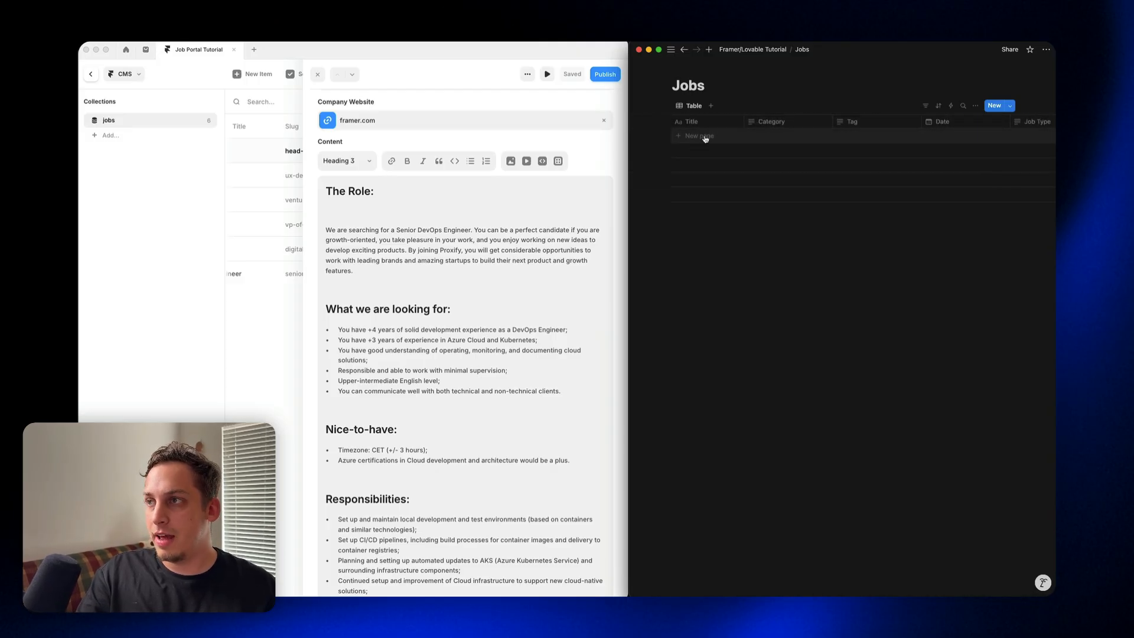
Step: Review the Head of Design item's Content field in Framer, and return from the CMS to the Home page canvas
{"action": "scroll", "coordinate": [532, 224], "scroll_direction": "down", "scroll_amount": 3}
{"action": "scroll", "coordinate": [503, 226], "scroll_direction": "down", "scroll_amount": 2}
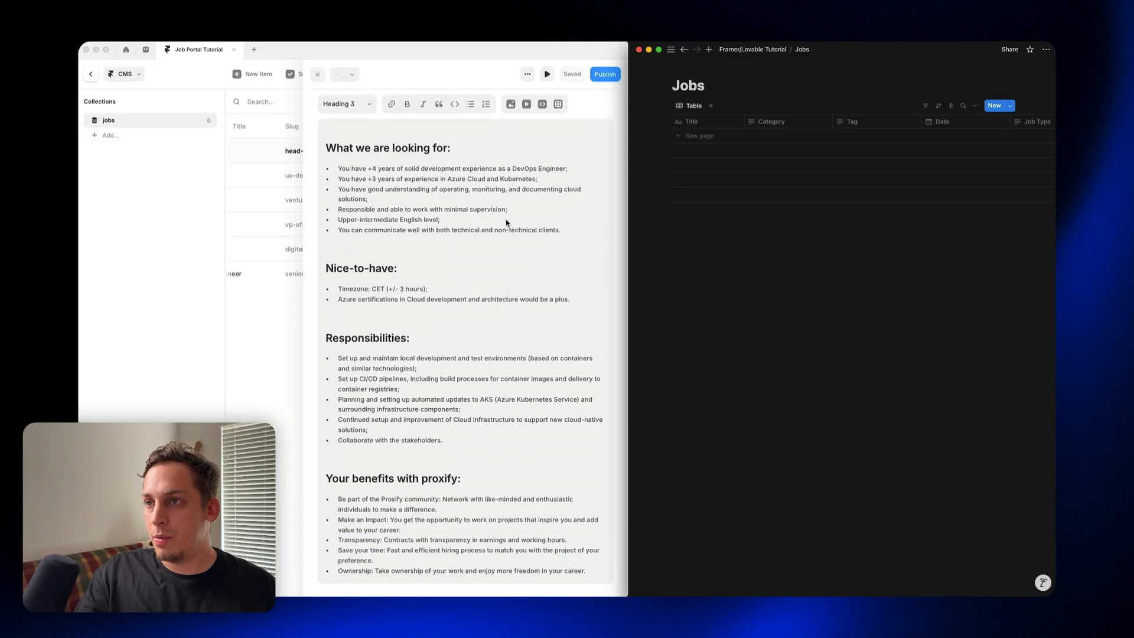
{"action": "scroll", "coordinate": [494, 205], "scroll_direction": "up", "scroll_amount": 15}
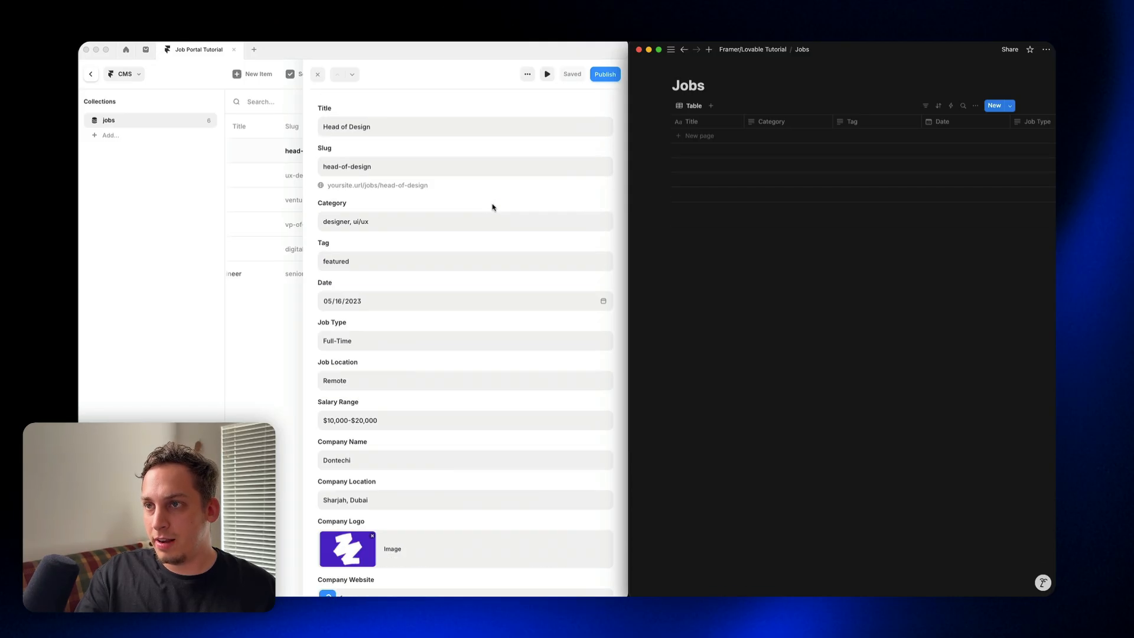
{"action": "left_click", "coordinate": [100, 80]}
{"action": "left_click", "coordinate": [94, 77]}
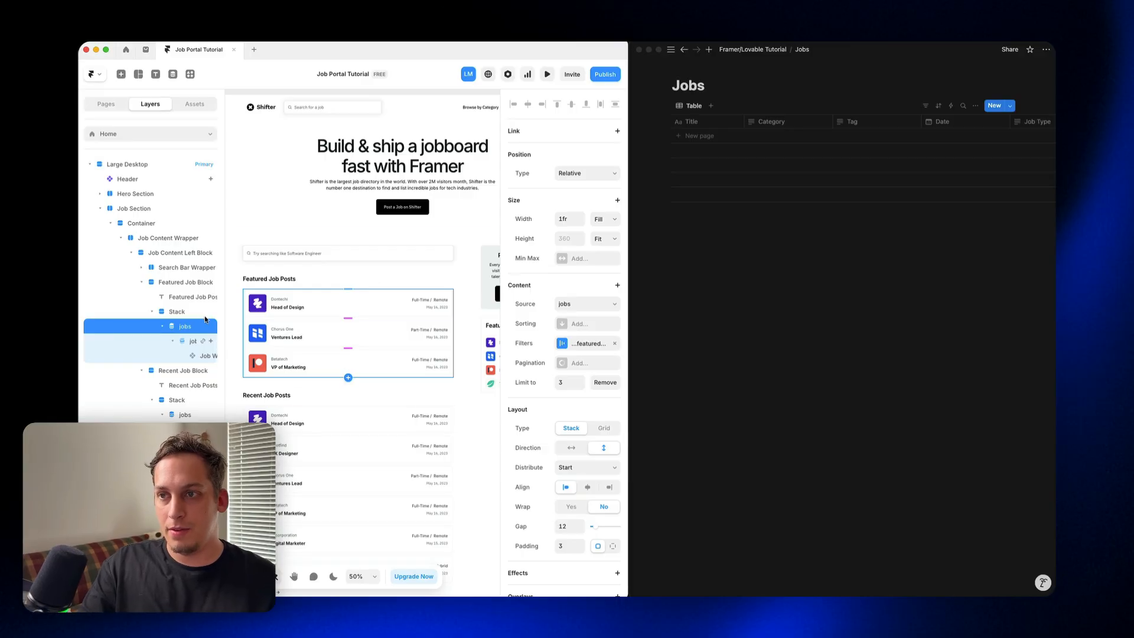
Step: Open the jobs collection in the Framer CMS and add a blank entry to the Notion Jobs database for its sample data
{"action": "left_click", "coordinate": [172, 74]}
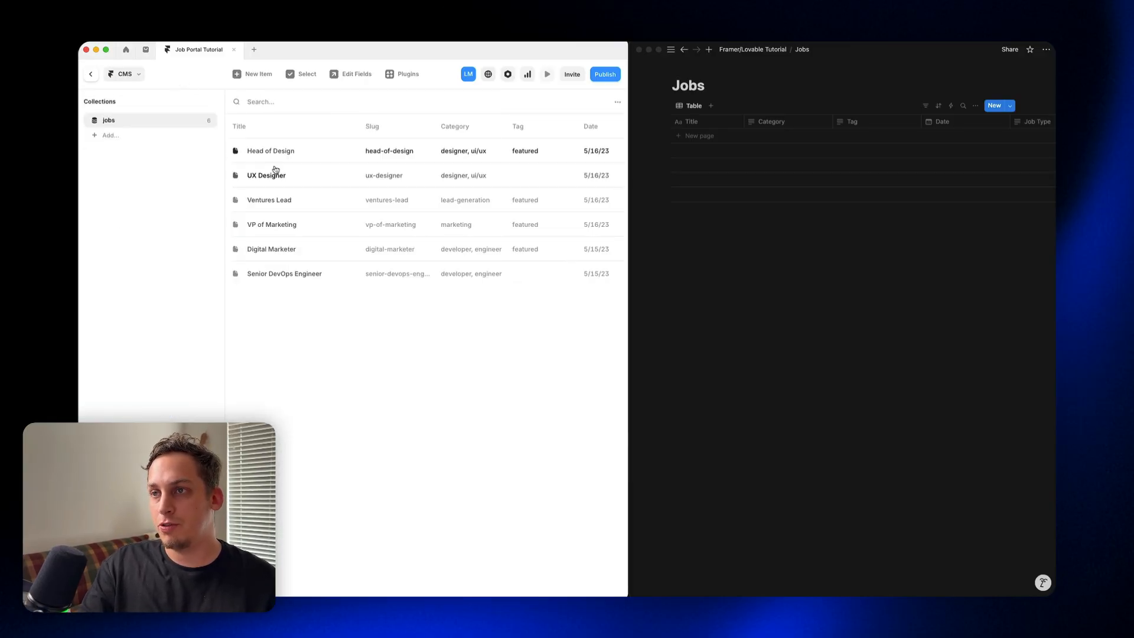
{"action": "left_click", "coordinate": [711, 140]}
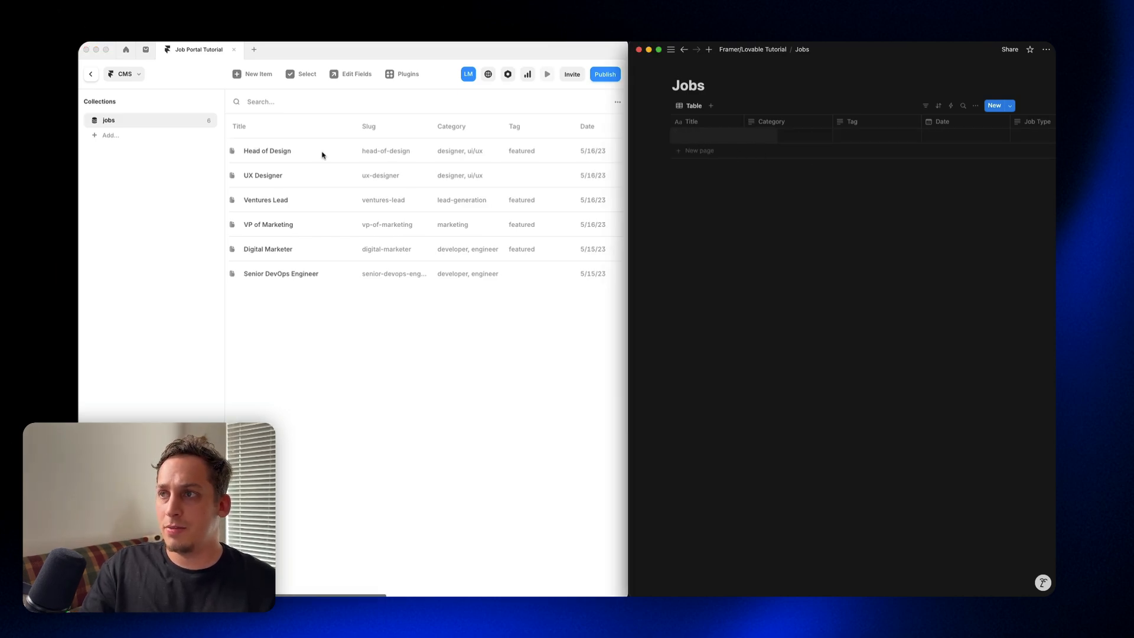
{"action": "scroll", "coordinate": [324, 156], "scroll_direction": "right", "scroll_amount": 3}
{"action": "scroll", "coordinate": [324, 156], "scroll_direction": "left", "scroll_amount": 3}
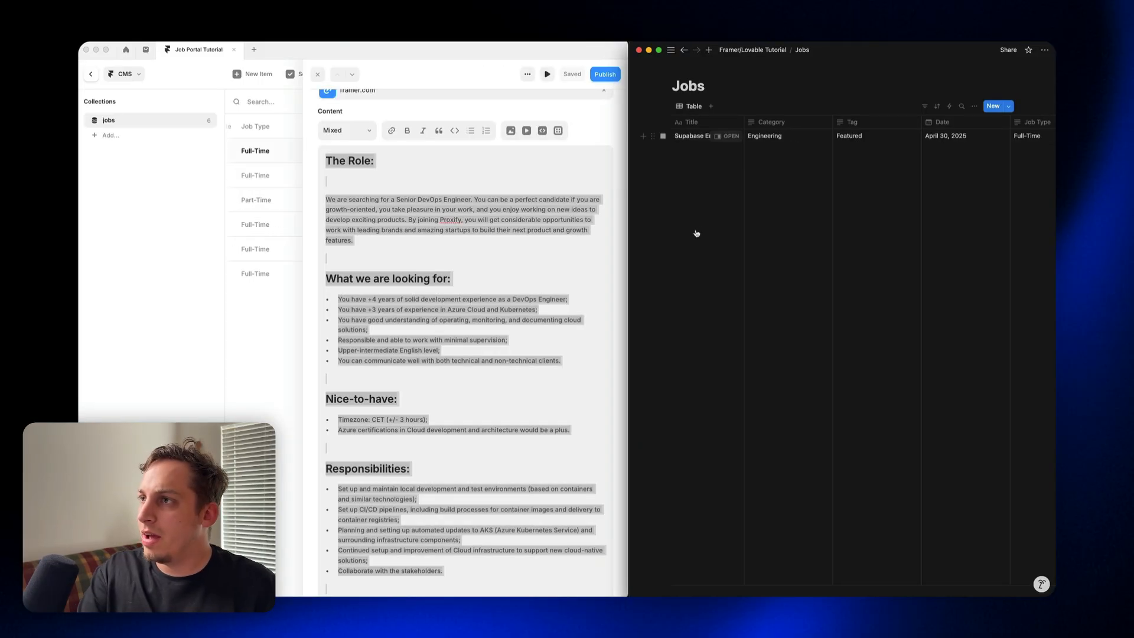
Step: Review the filled-in entries of the Notion Jobs database, including the full text in the Content column
{"action": "scroll", "coordinate": [697, 233], "scroll_direction": "down", "scroll_amount": 3}
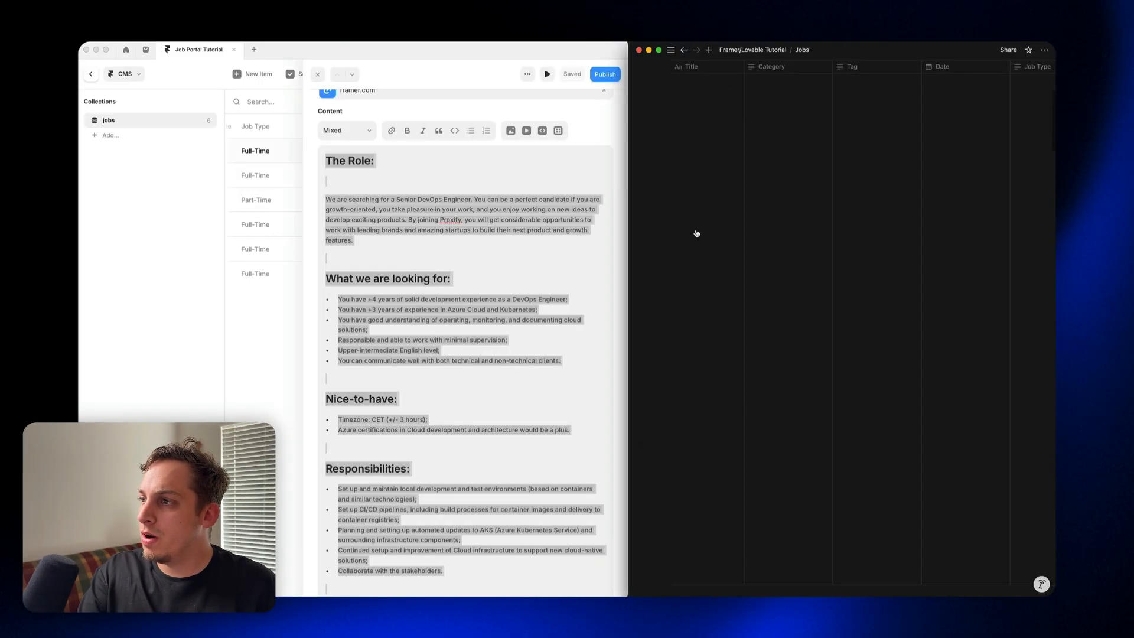
{"action": "scroll", "coordinate": [697, 233], "scroll_direction": "down", "scroll_amount": 12}
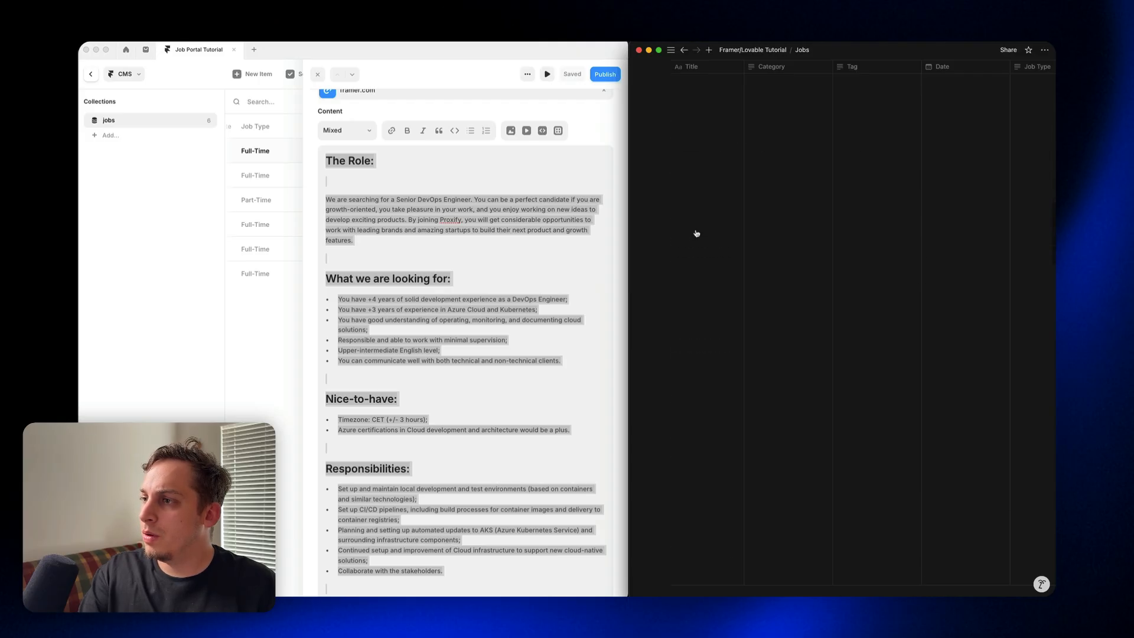
{"action": "scroll", "coordinate": [697, 234], "scroll_direction": "down", "scroll_amount": 12}
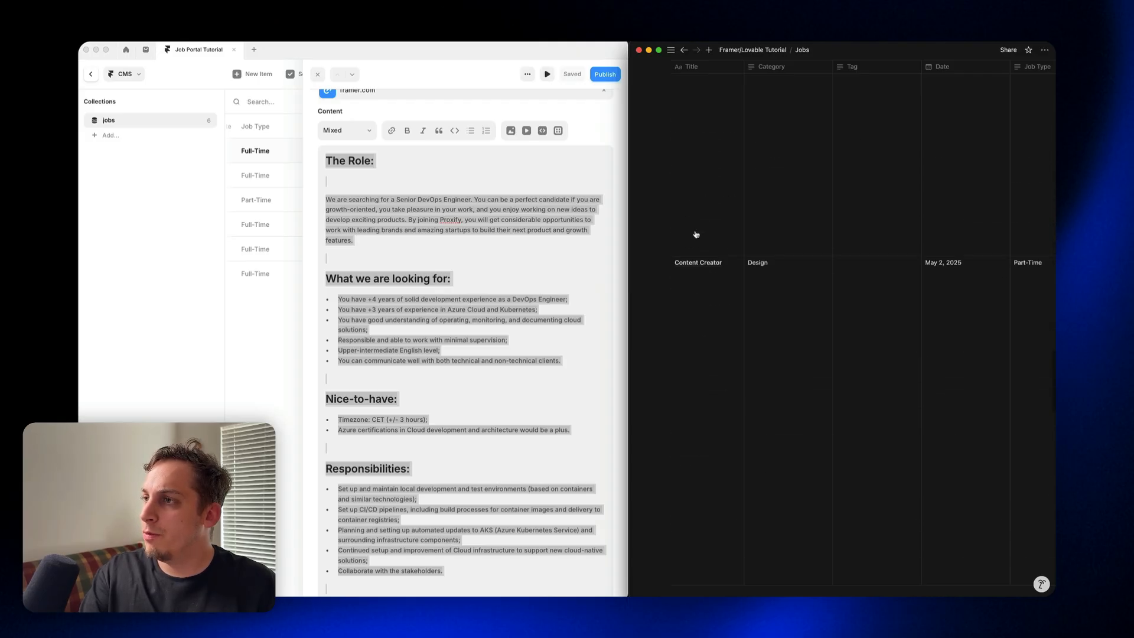
{"action": "scroll", "coordinate": [696, 234], "scroll_direction": "down", "scroll_amount": 5}
{"action": "scroll", "coordinate": [697, 232], "scroll_direction": "right", "scroll_amount": 10}
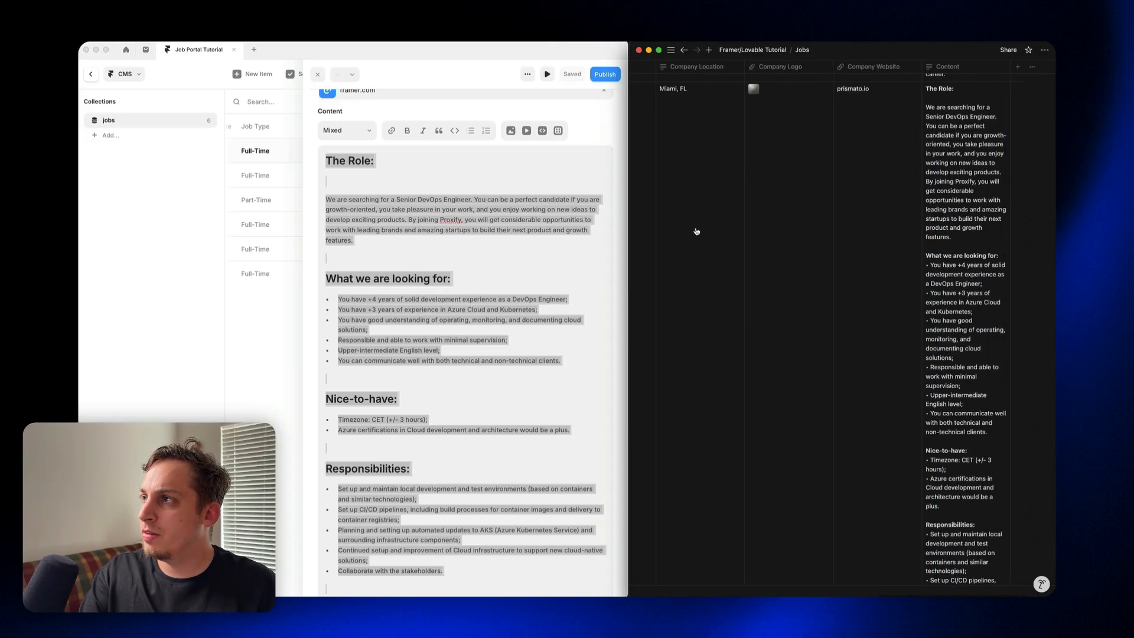
{"action": "scroll", "coordinate": [696, 231], "scroll_direction": "right", "scroll_amount": 1}
{"action": "scroll", "coordinate": [697, 232], "scroll_direction": "up", "scroll_amount": 20}
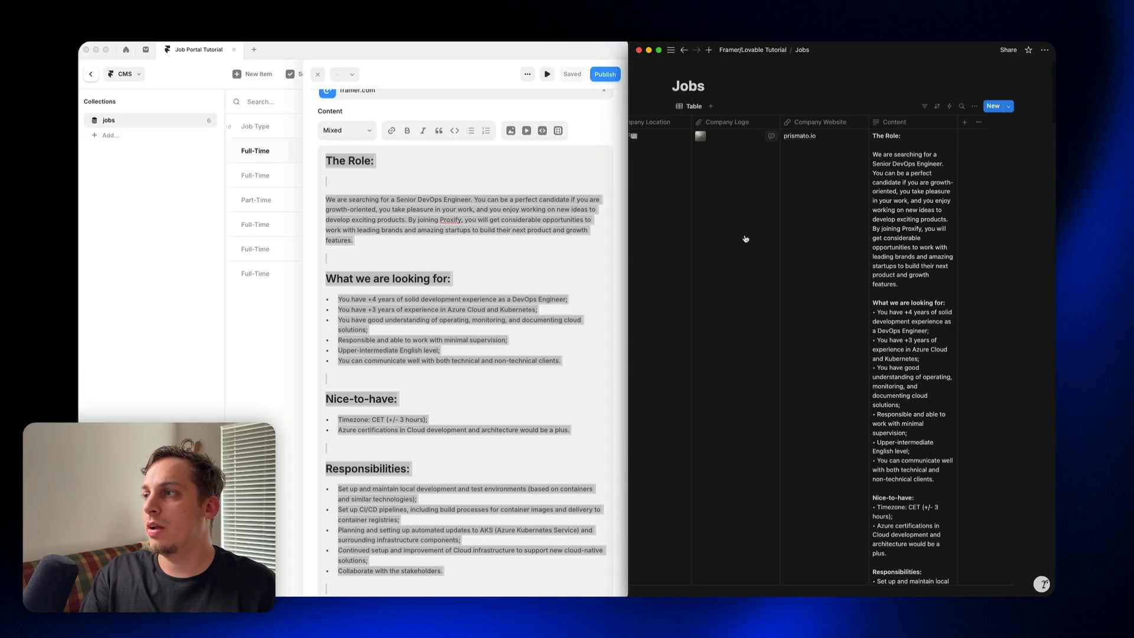
{"action": "scroll", "coordinate": [777, 253], "scroll_direction": "down", "scroll_amount": 2}
{"action": "scroll", "coordinate": [928, 170], "scroll_direction": "up", "scroll_amount": 2}
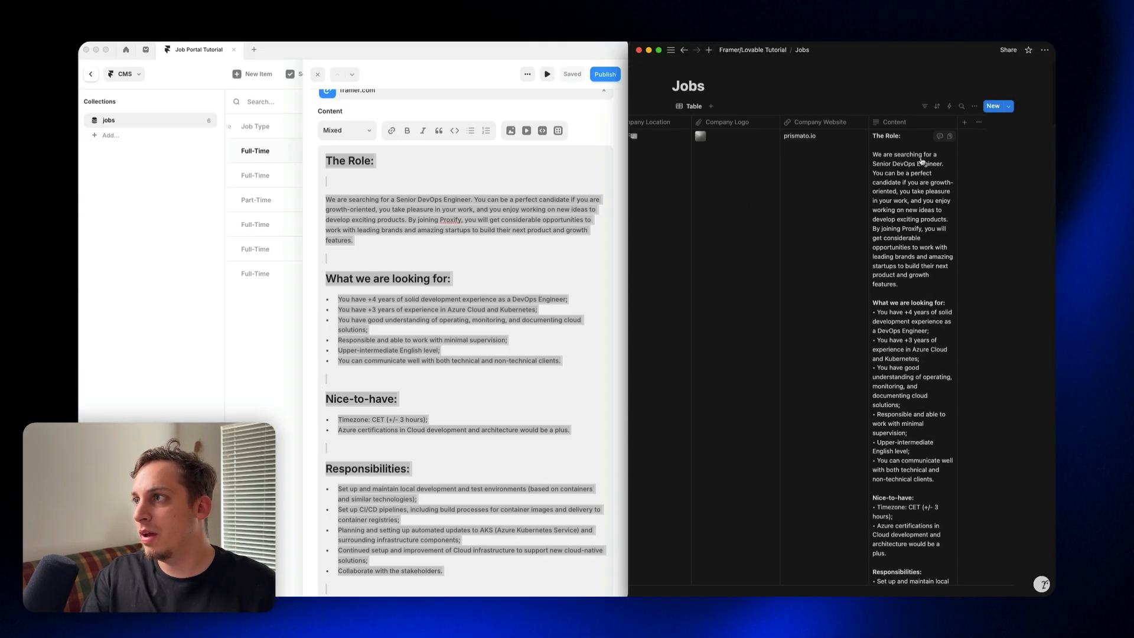
{"action": "scroll", "coordinate": [910, 265], "scroll_direction": "down", "scroll_amount": 6}
{"action": "scroll", "coordinate": [893, 379], "scroll_direction": "up", "scroll_amount": 5}
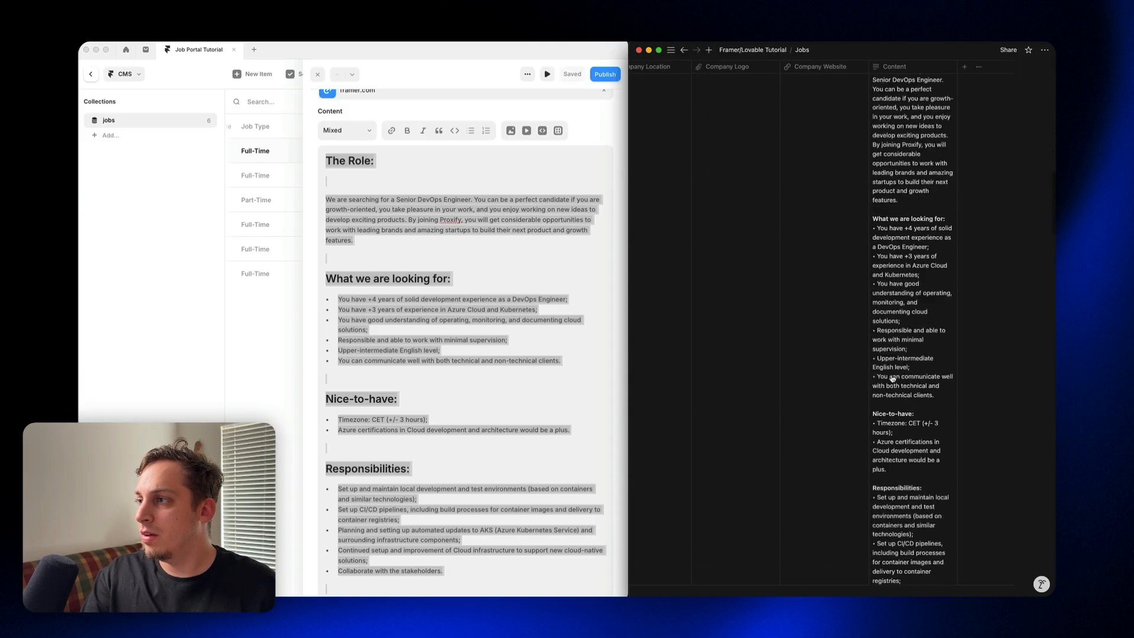
{"action": "scroll", "coordinate": [892, 379], "scroll_direction": "down", "scroll_amount": 7}
{"action": "scroll", "coordinate": [891, 375], "scroll_direction": "up", "scroll_amount": 5}
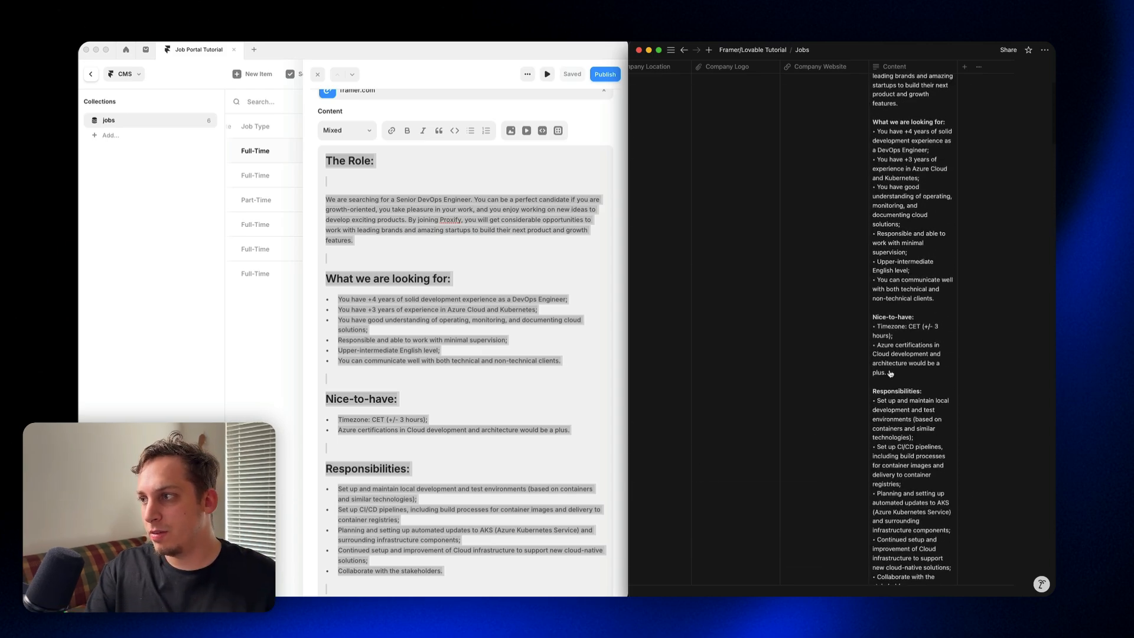
{"action": "scroll", "coordinate": [886, 401], "scroll_direction": "down", "scroll_amount": 6}
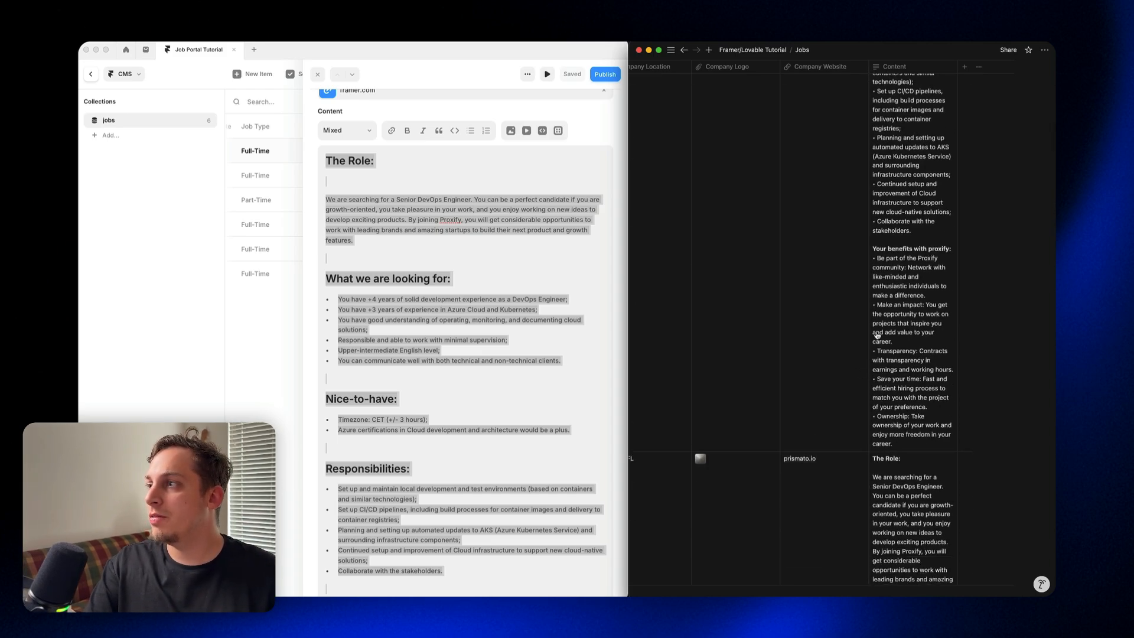
{"action": "scroll", "coordinate": [875, 335], "scroll_direction": "up", "scroll_amount": 10}
{"action": "scroll", "coordinate": [872, 341], "scroll_direction": "left", "scroll_amount": 10}
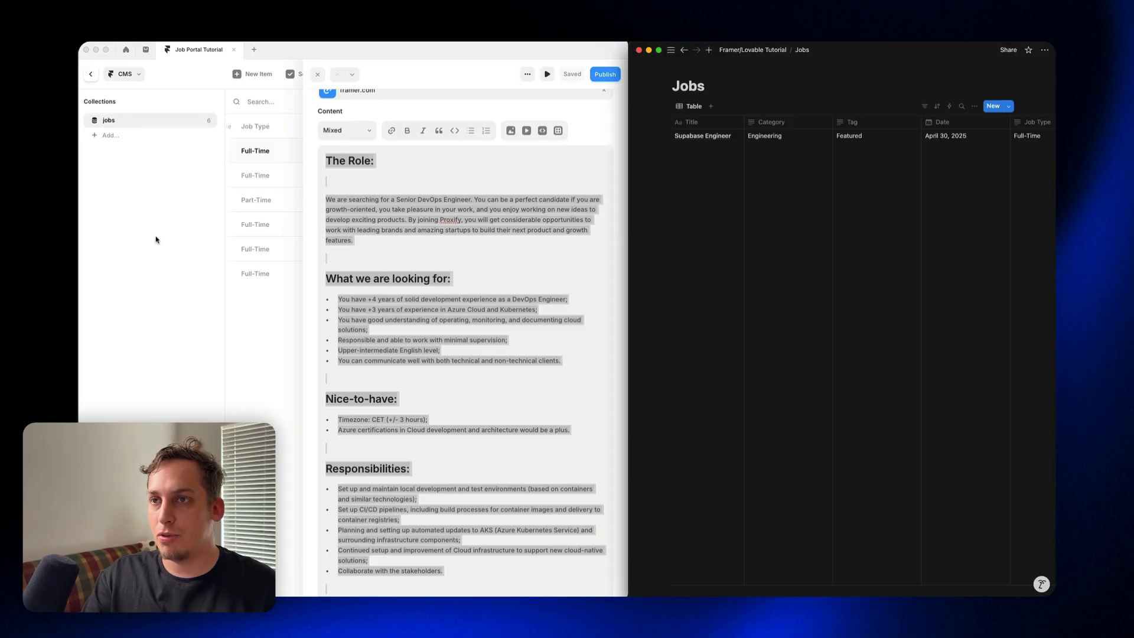
Step: Connect Framer to the Notion Jobs database, granting it access to the database and its child pages, and check the connection's permissions
{"action": "left_click", "coordinate": [1044, 52]}
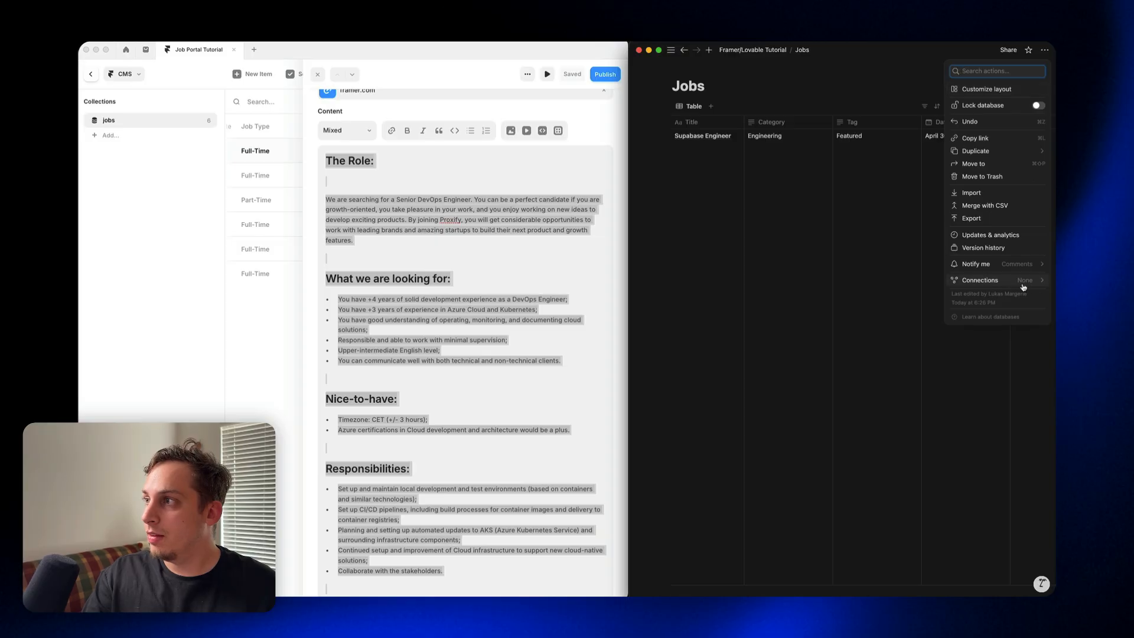
{"action": "mouse_move", "coordinate": [1026, 286]}
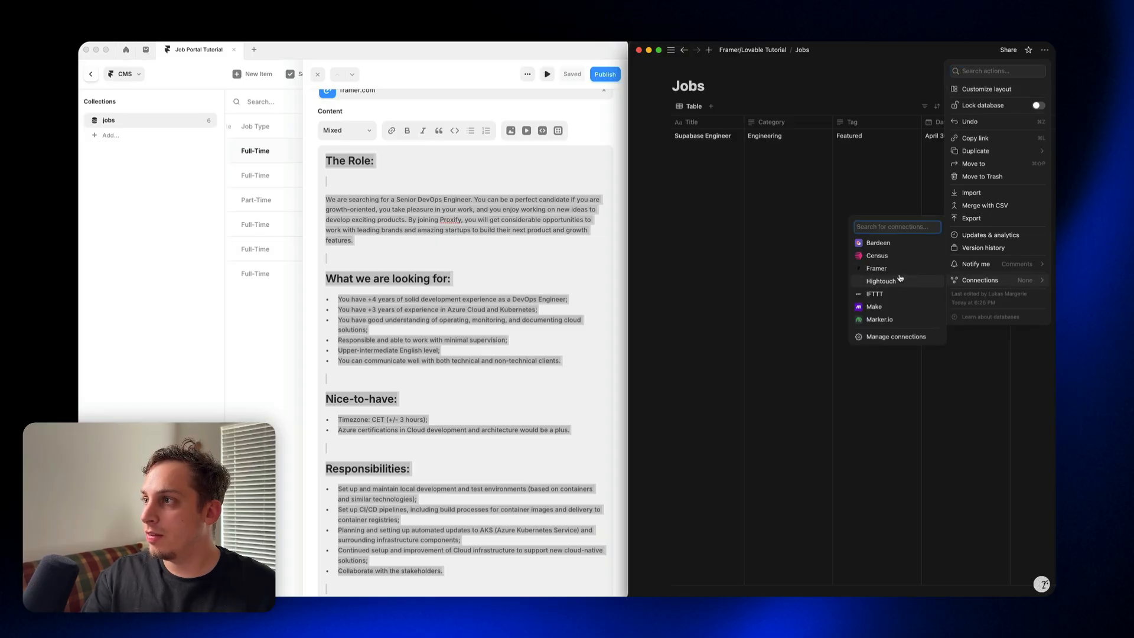
{"action": "left_click", "coordinate": [894, 270]}
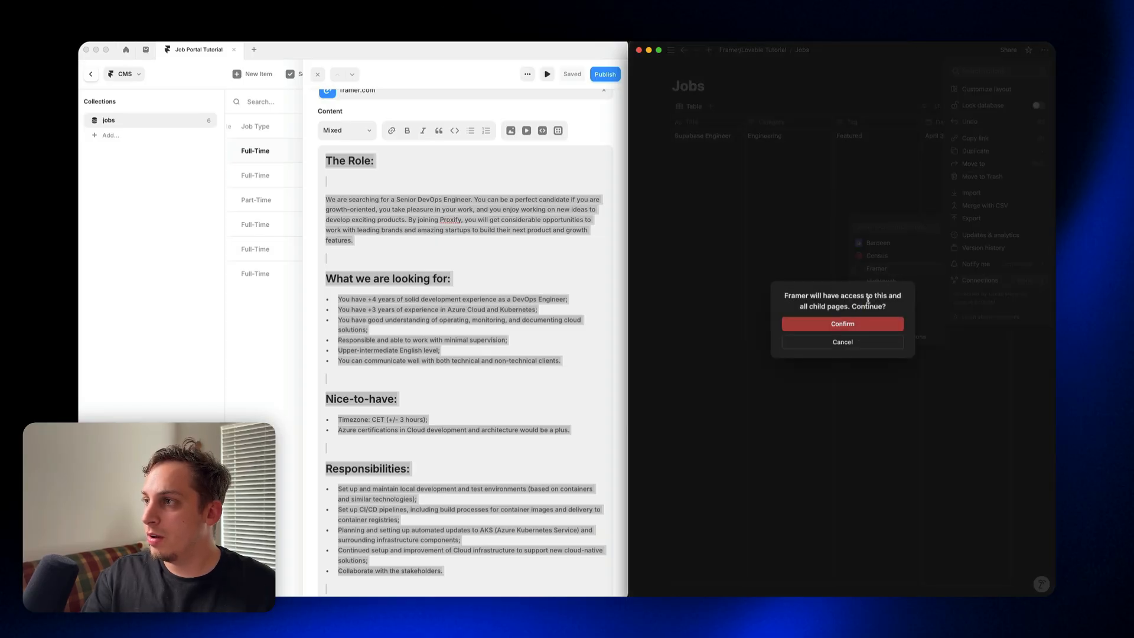
{"action": "left_click", "coordinate": [846, 324]}
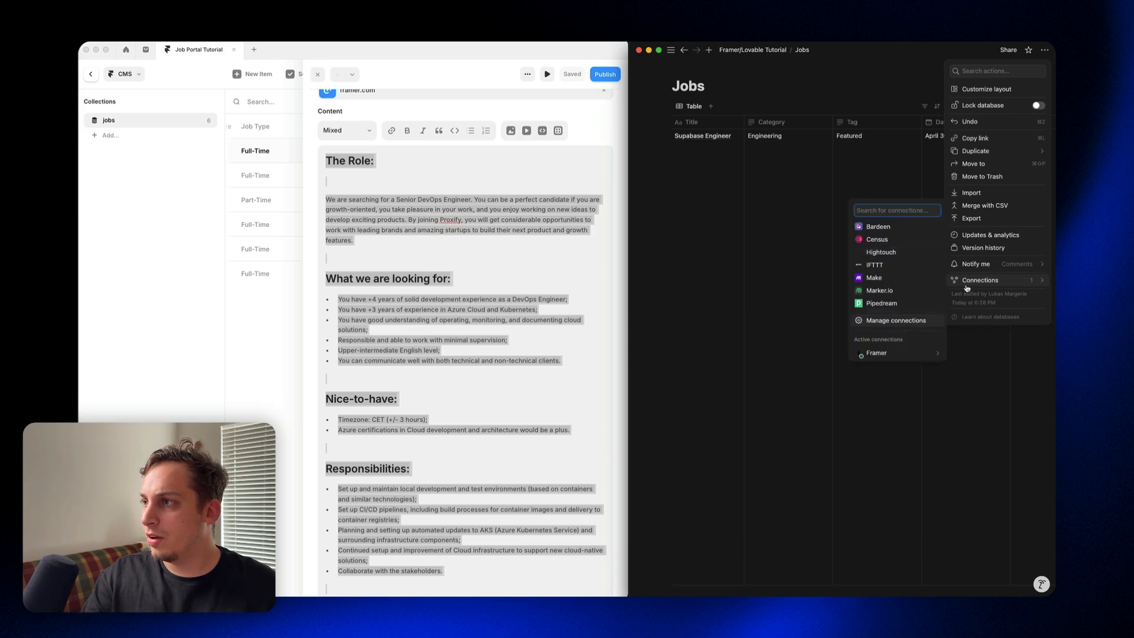
{"action": "mouse_move", "coordinate": [883, 354]}
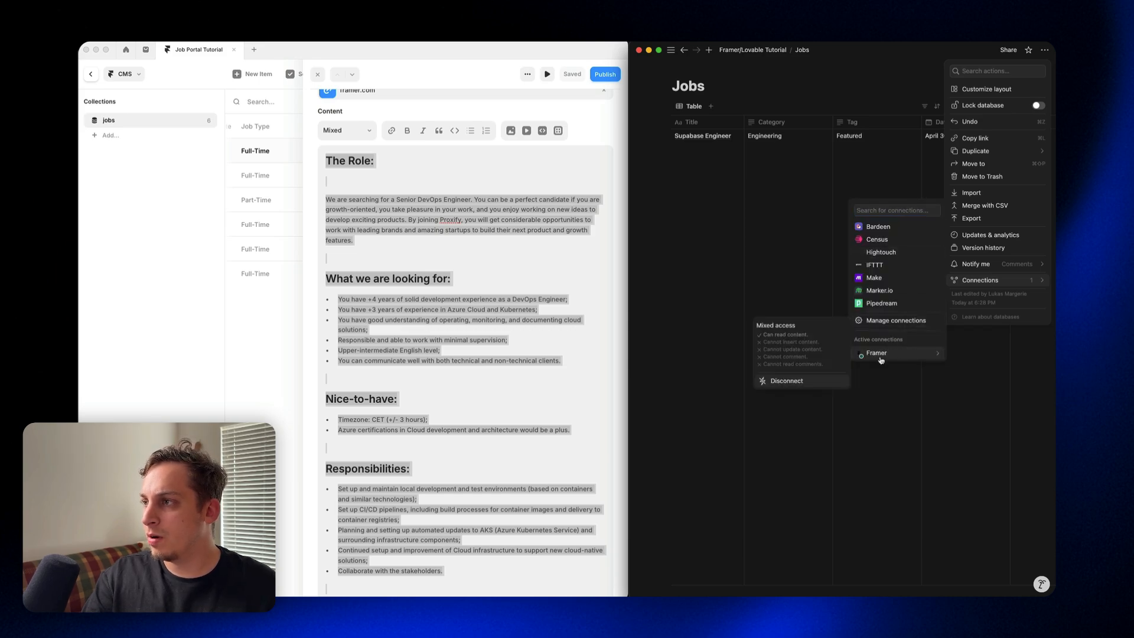
Step: Switch back to the Framer CMS and create a Notion-synced collection named Job Roles
{"action": "left_click", "coordinate": [150, 146]}
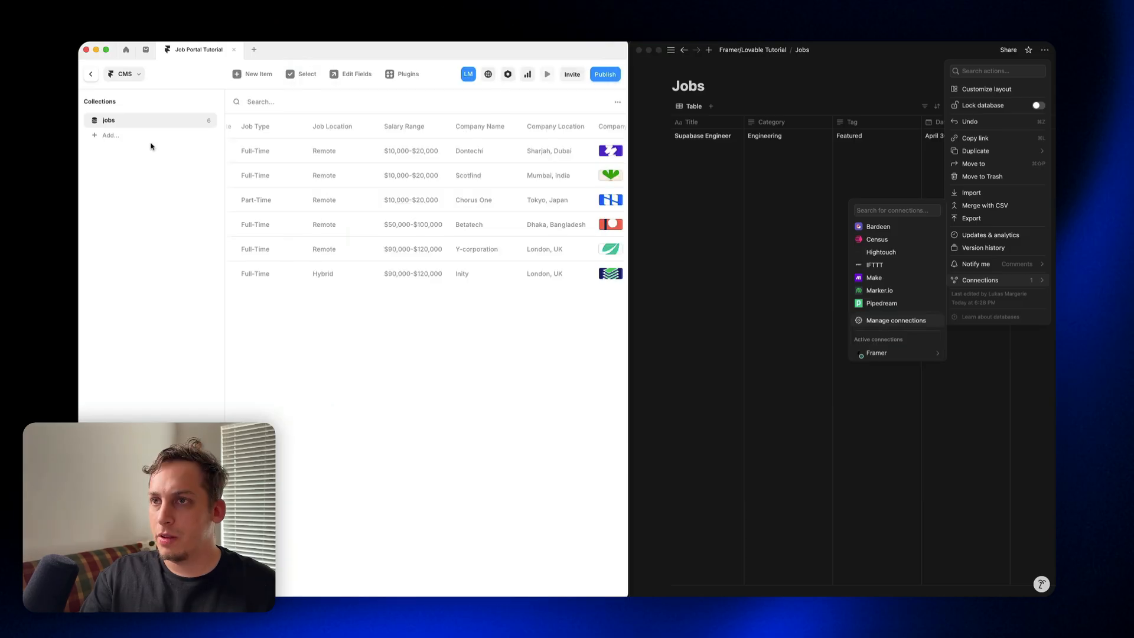
{"action": "left_click", "coordinate": [108, 136]}
{"action": "left_click", "coordinate": [121, 168]}
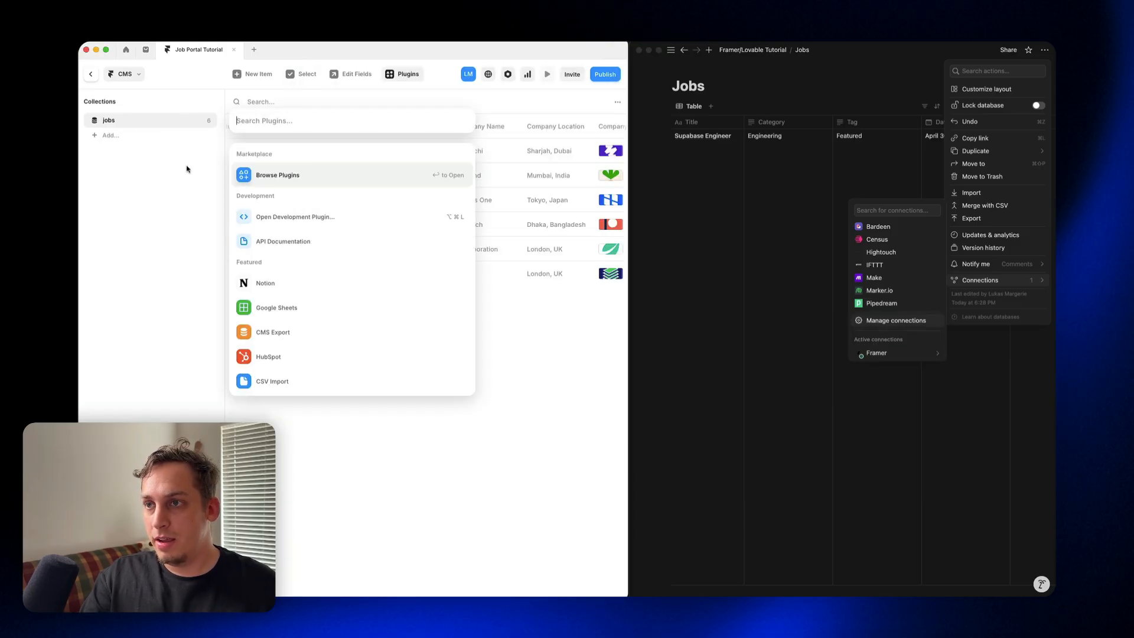
{"action": "left_click", "coordinate": [290, 284]}
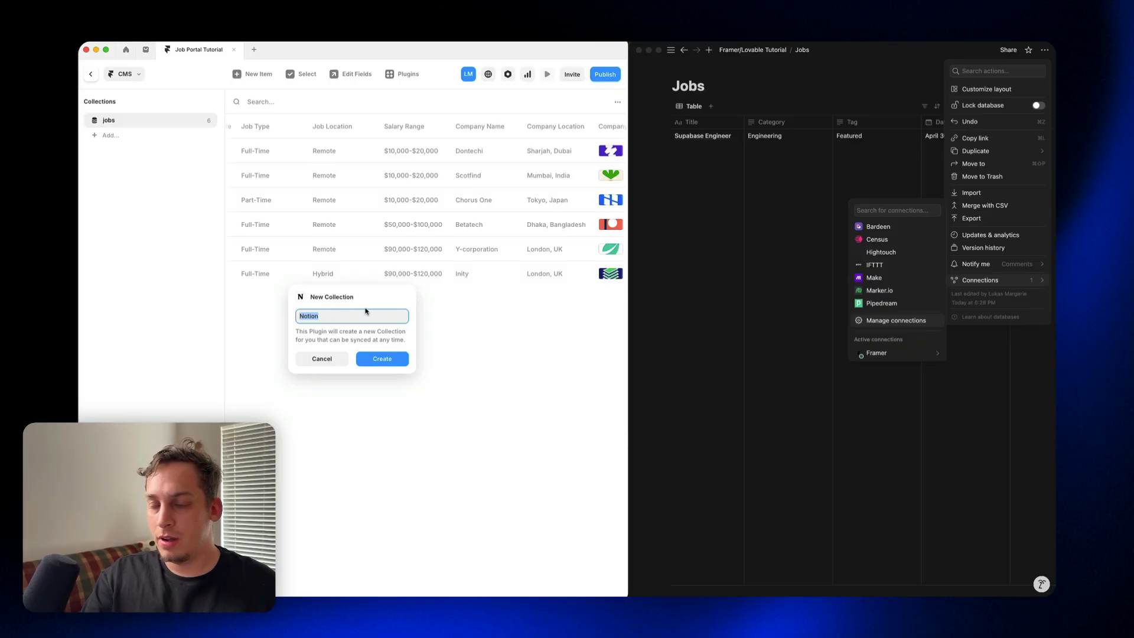
{"action": "type", "text": "Job"}
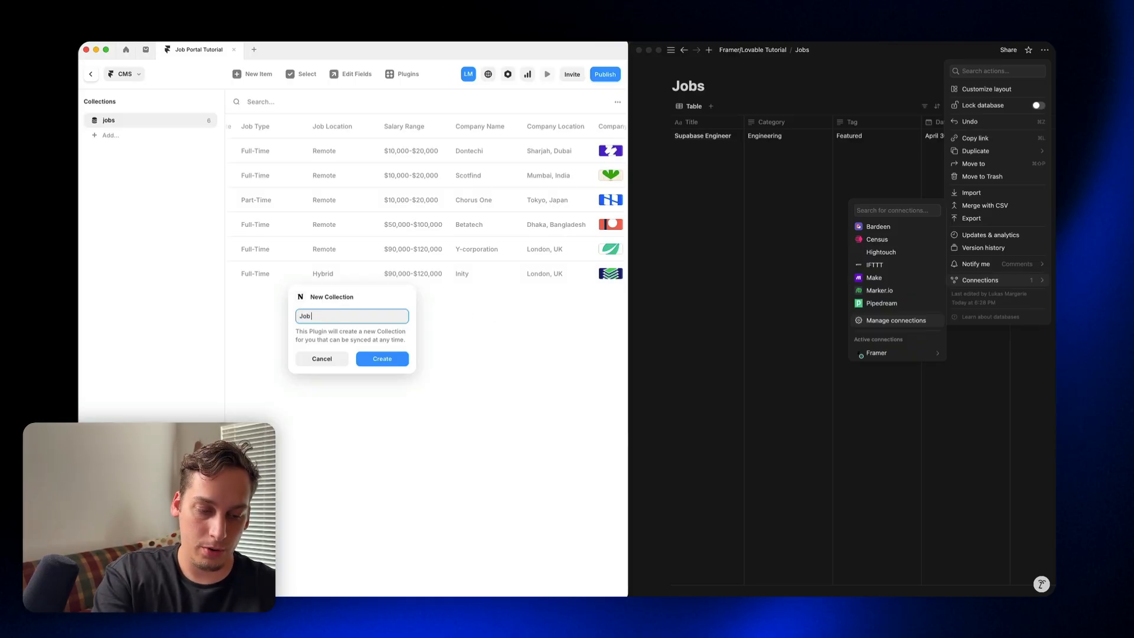
{"action": "type", "text": " Roles"}
{"action": "key", "text": "Return"}
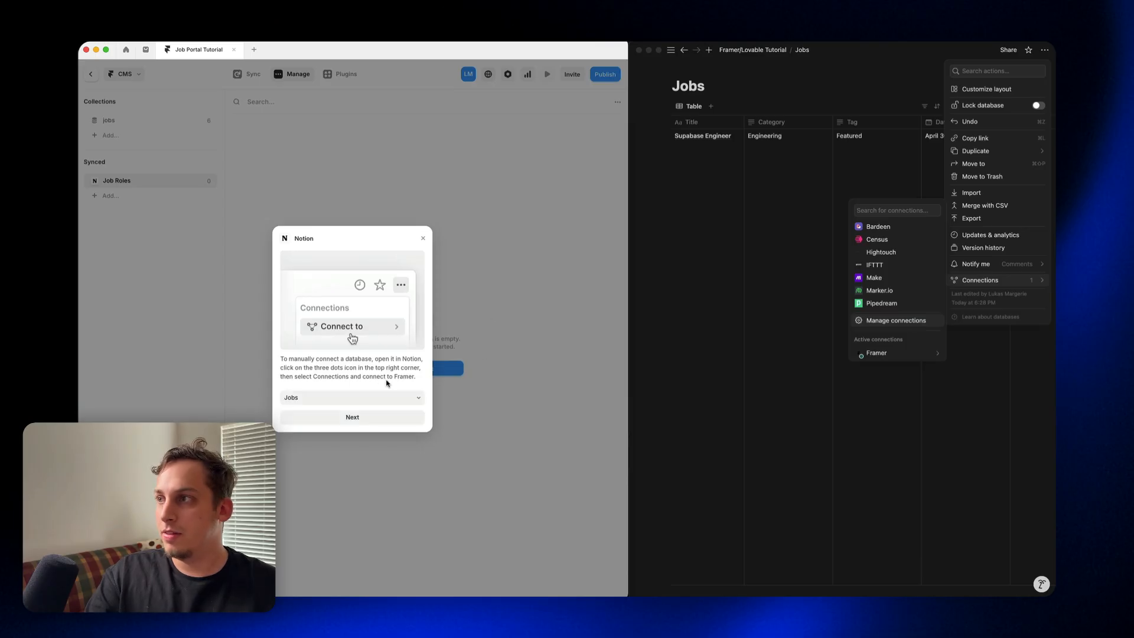
Step: Choose the Jobs database as the Notion source and continue to the field mapping
{"action": "left_click", "coordinate": [322, 401]}
{"action": "left_click", "coordinate": [335, 369]}
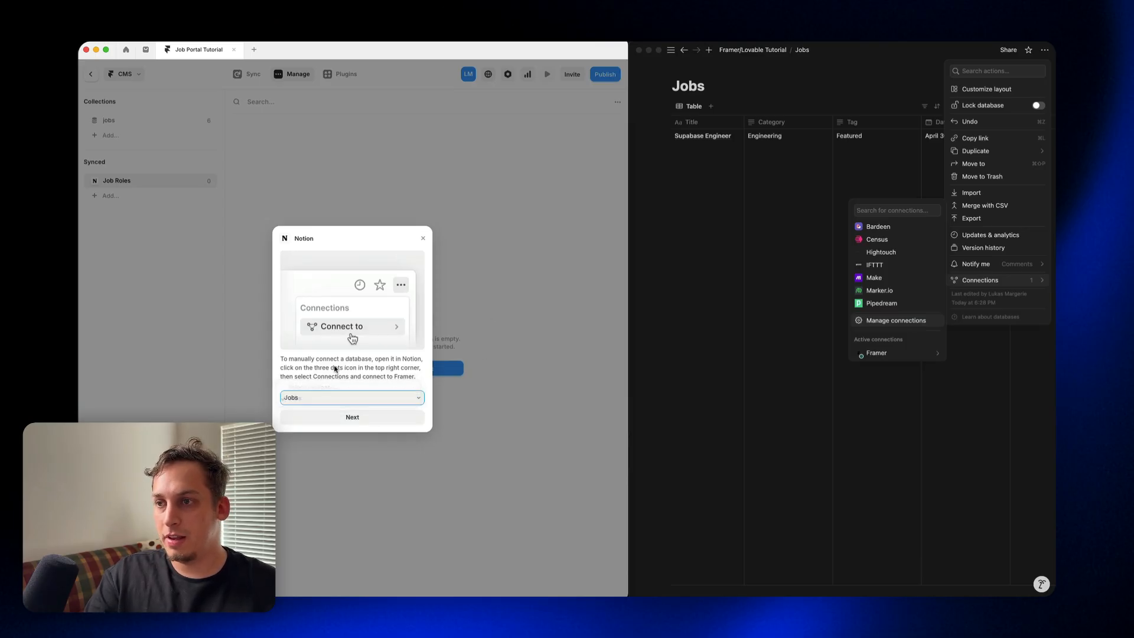
{"action": "left_click", "coordinate": [346, 419]}
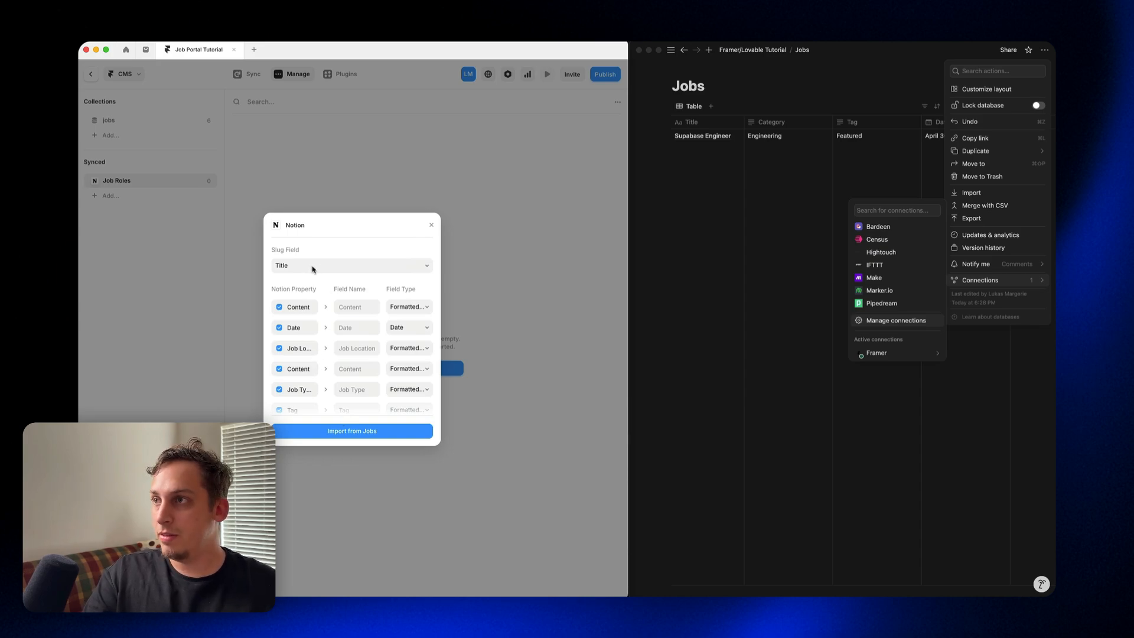
Step: Dismiss the open connection options in Notion and compare the import field mapping with the Jobs database's columns
{"action": "left_click", "coordinate": [770, 221]}
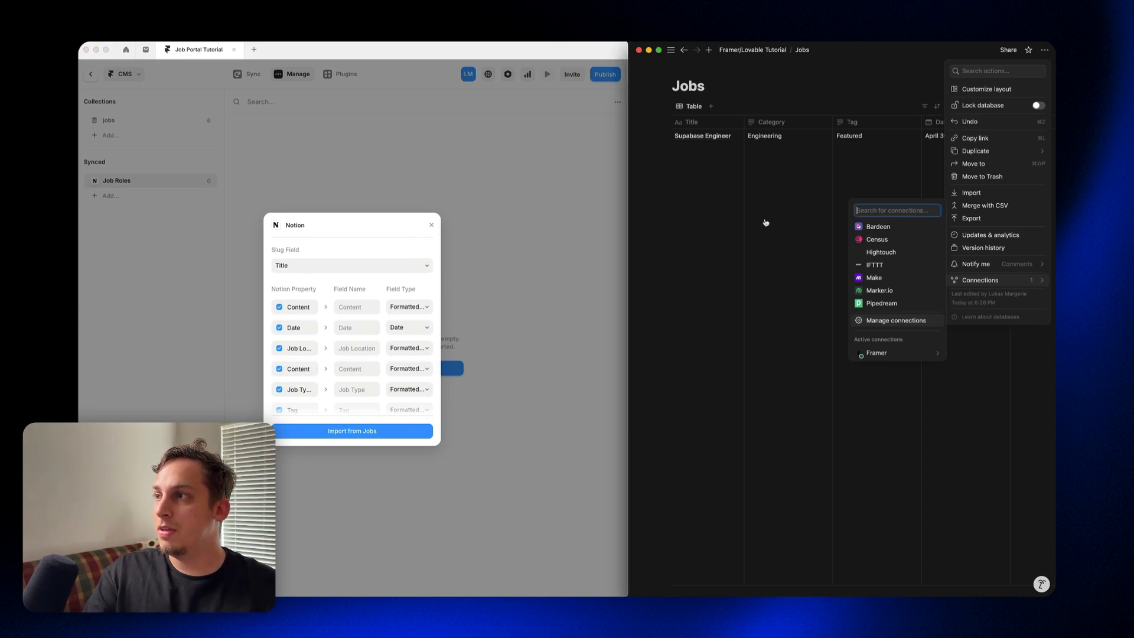
{"action": "left_click", "coordinate": [769, 227]}
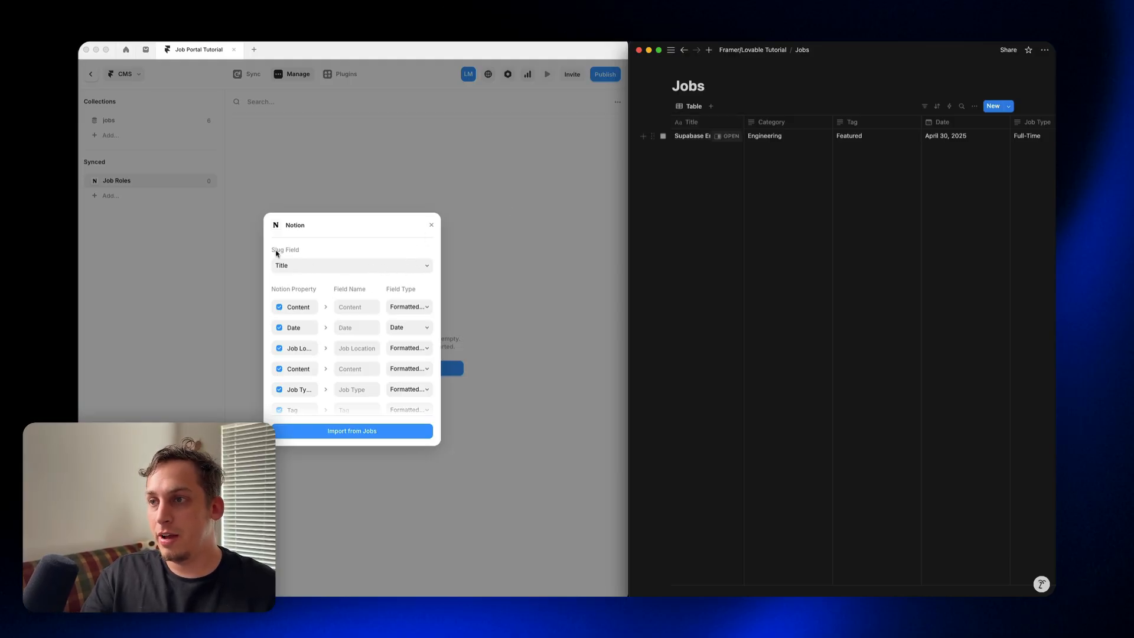
{"action": "left_click", "coordinate": [784, 192]}
{"action": "key", "text": "Escape"}
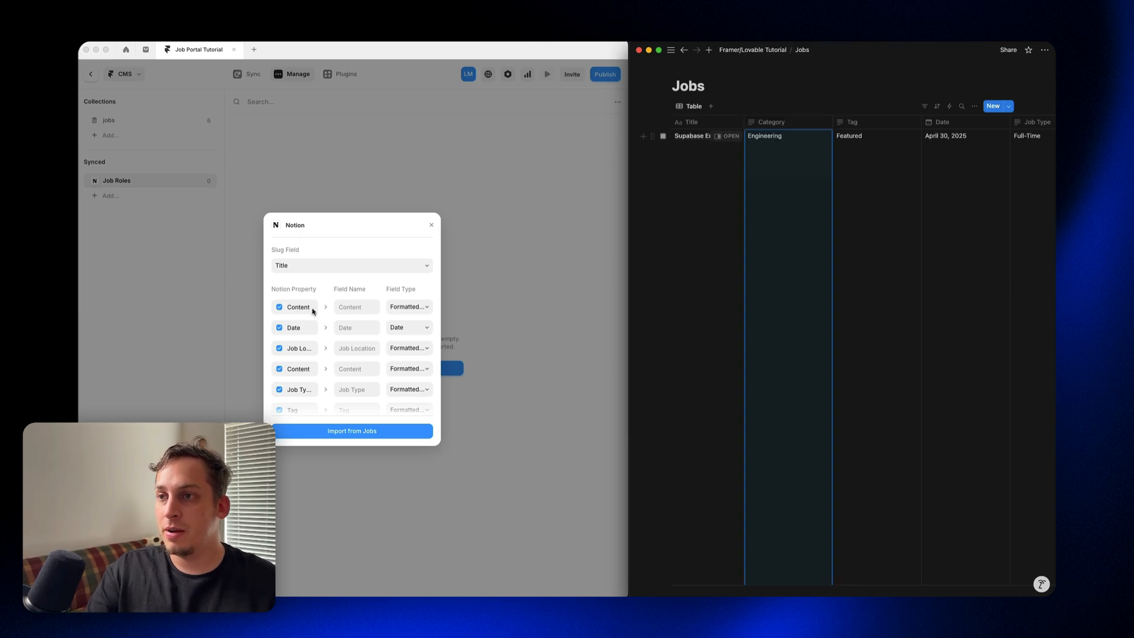
{"action": "scroll", "coordinate": [301, 311], "scroll_direction": "down", "scroll_amount": 2}
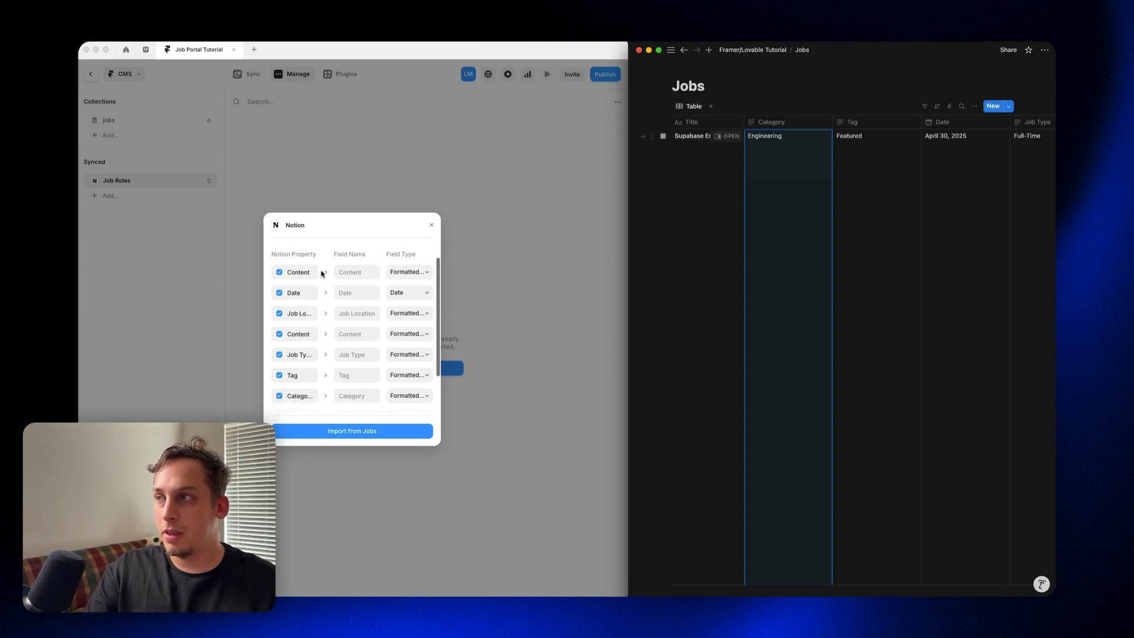
{"action": "scroll", "coordinate": [839, 284], "scroll_direction": "right", "scroll_amount": 10}
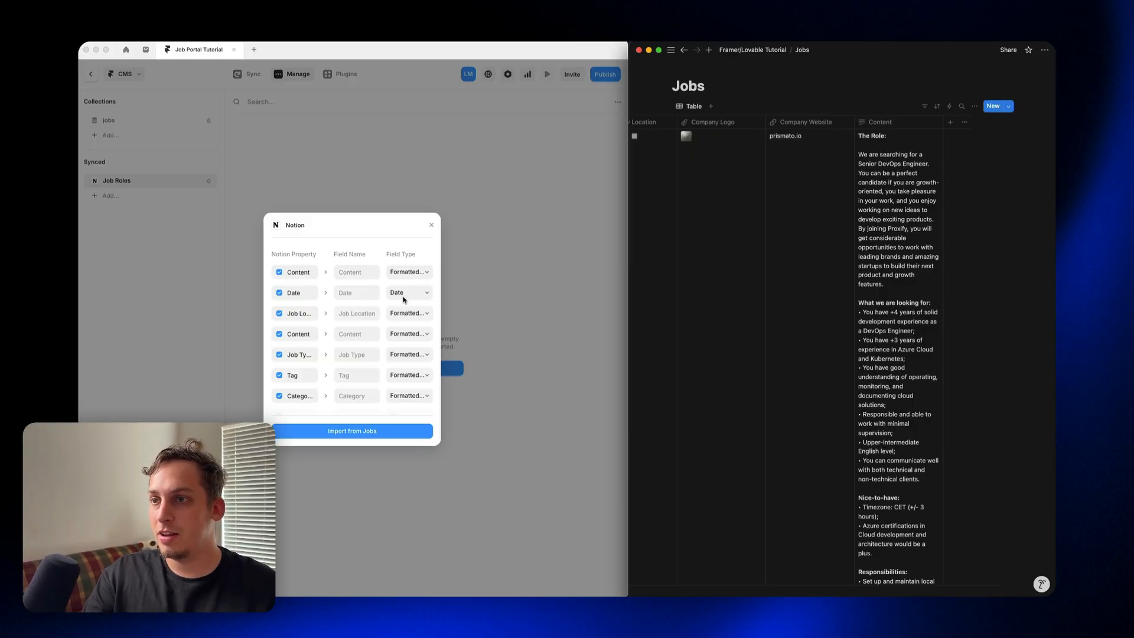
Step: Set the import field types of Job Location, the second Content property and Job Type to String
{"action": "left_click", "coordinate": [411, 317]}
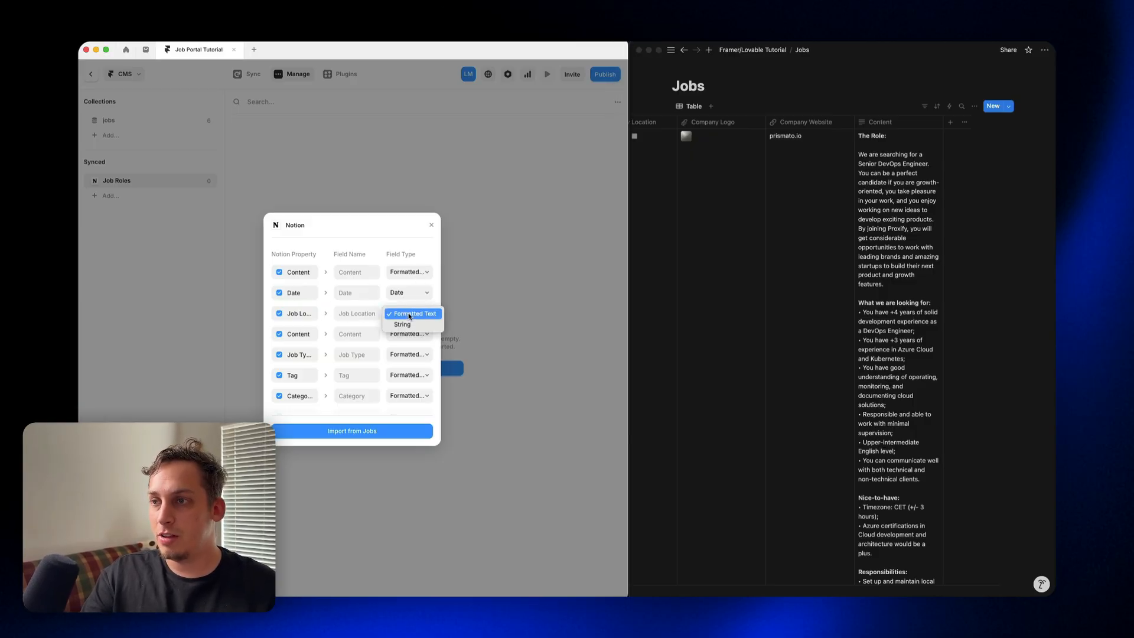
{"action": "left_click", "coordinate": [414, 324]}
{"action": "left_click", "coordinate": [406, 333]}
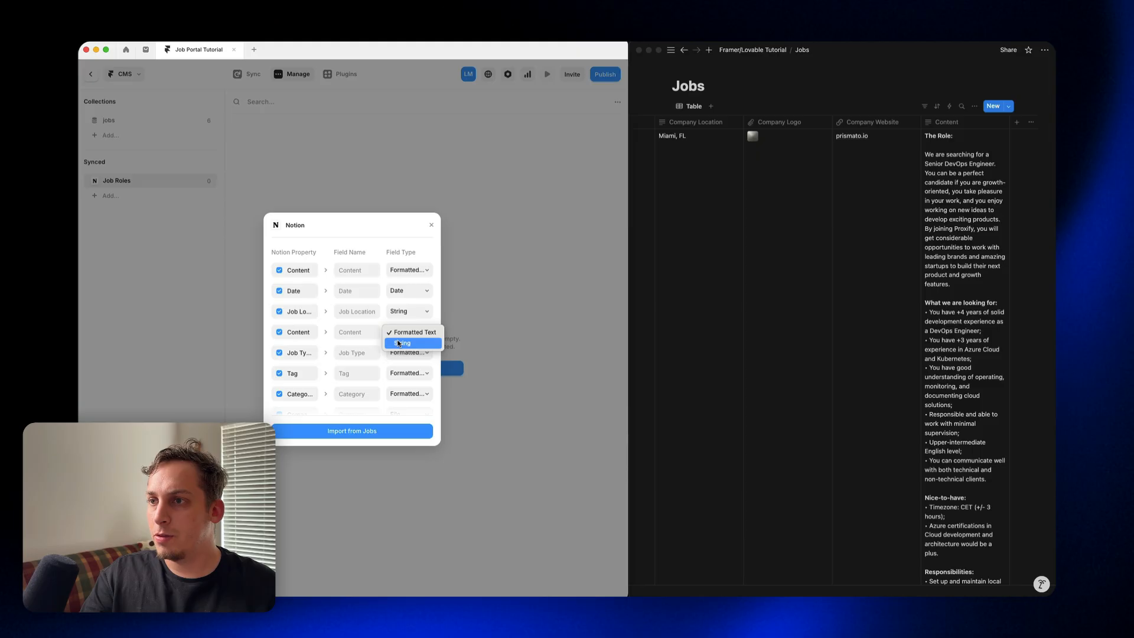
{"action": "left_click", "coordinate": [398, 343]}
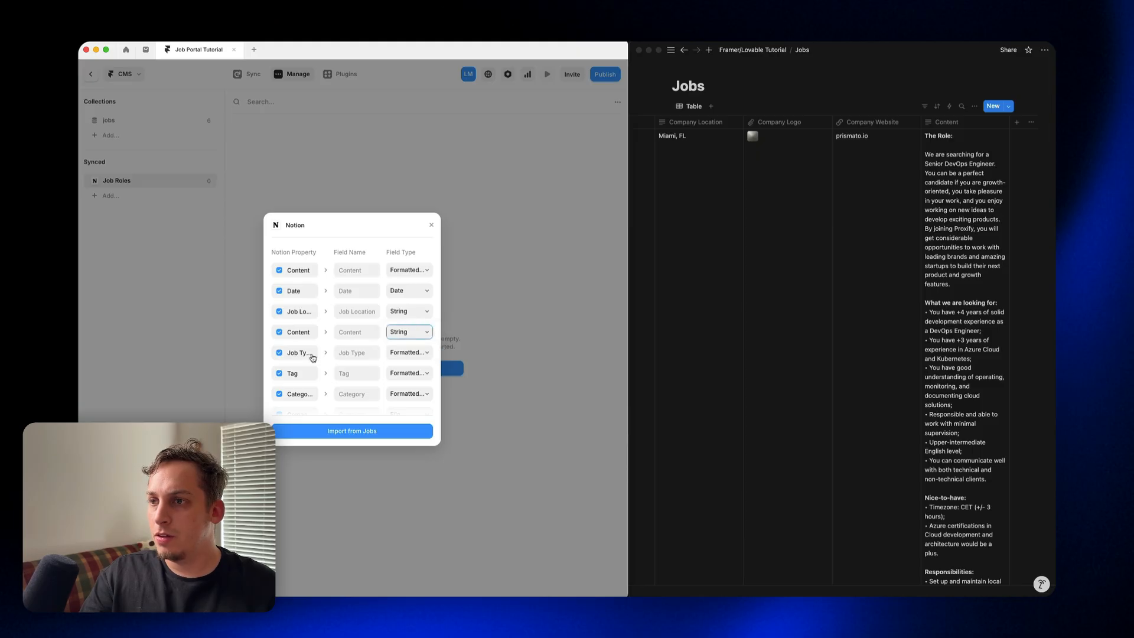
{"action": "scroll", "coordinate": [677, 254], "scroll_direction": "left", "scroll_amount": 10}
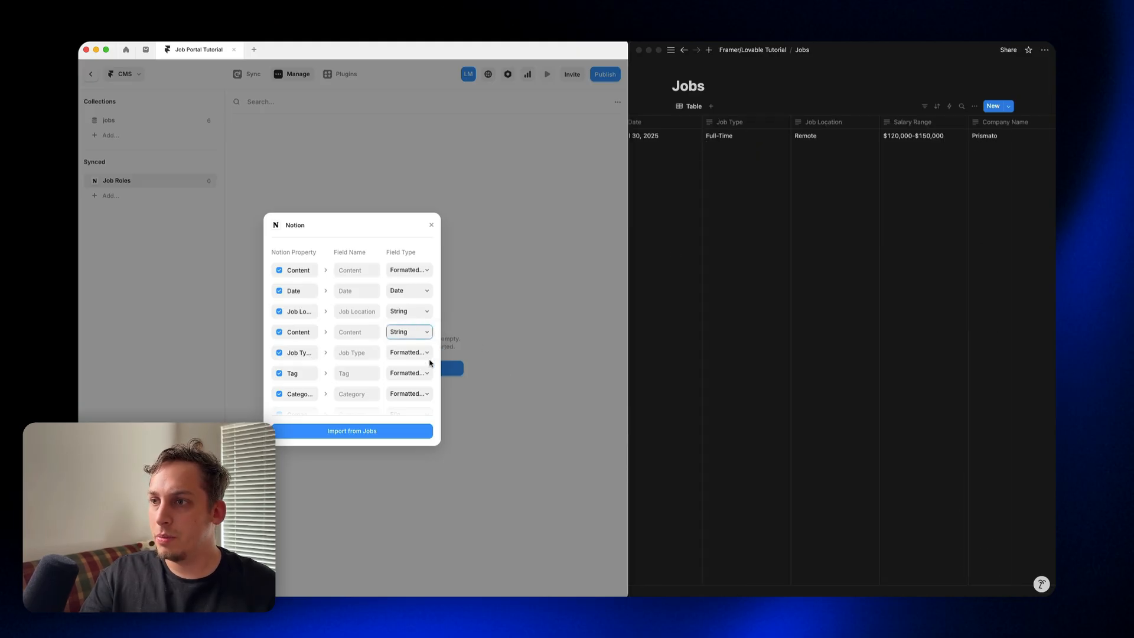
{"action": "left_click", "coordinate": [427, 356]}
{"action": "left_click", "coordinate": [420, 362]}
{"action": "scroll", "coordinate": [663, 304], "scroll_direction": "left", "scroll_amount": 10}
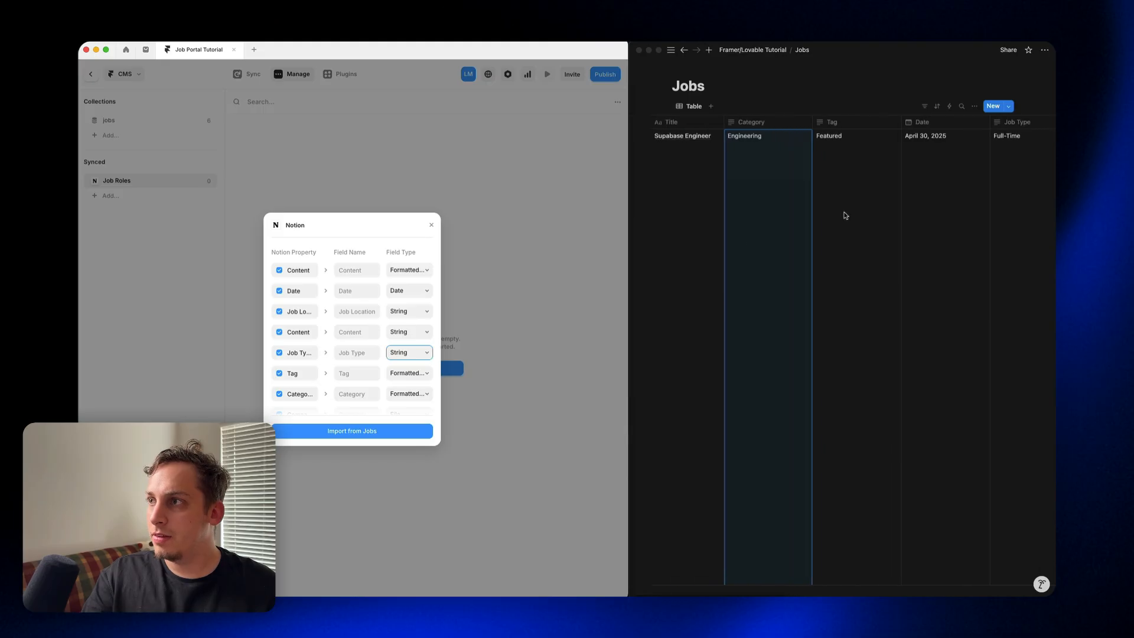
Step: Set the import field types of Tag and Category to String, checking them against the Notion Jobs columns
{"action": "left_click", "coordinate": [423, 373]}
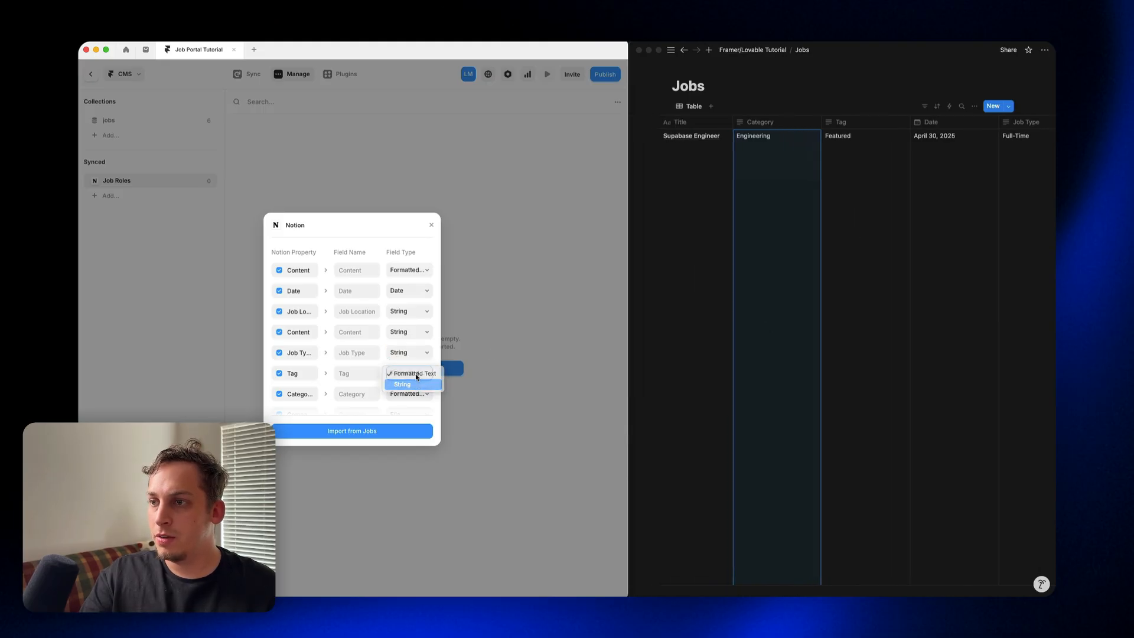
{"action": "left_click", "coordinate": [417, 378]}
{"action": "scroll", "coordinate": [417, 354], "scroll_direction": "down", "scroll_amount": 3}
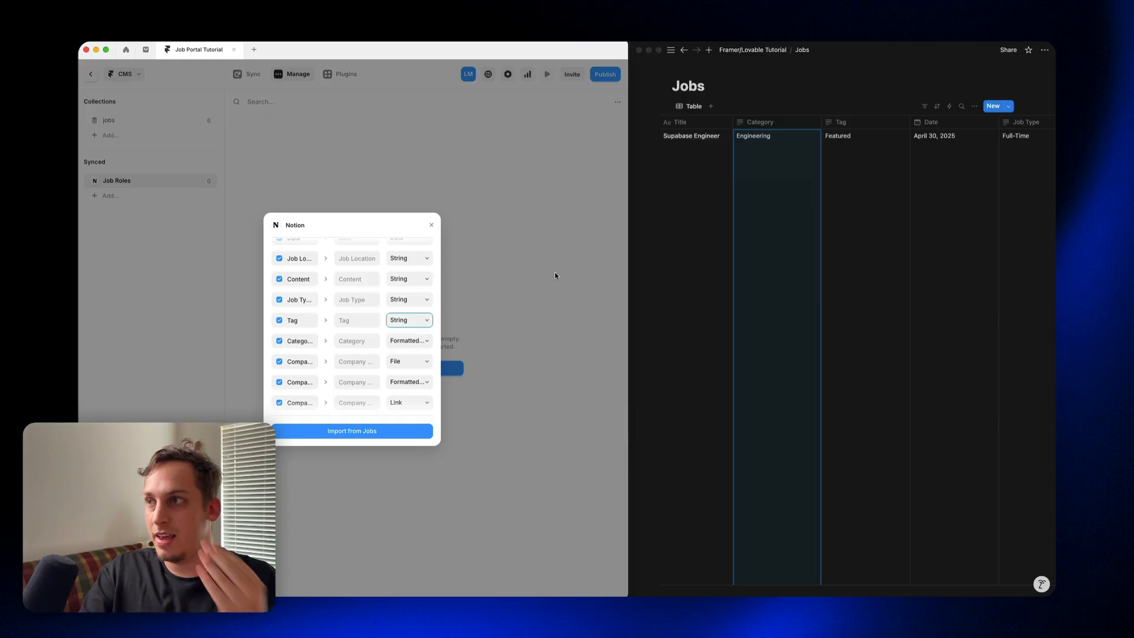
{"action": "scroll", "coordinate": [667, 142], "scroll_direction": "right", "scroll_amount": 10}
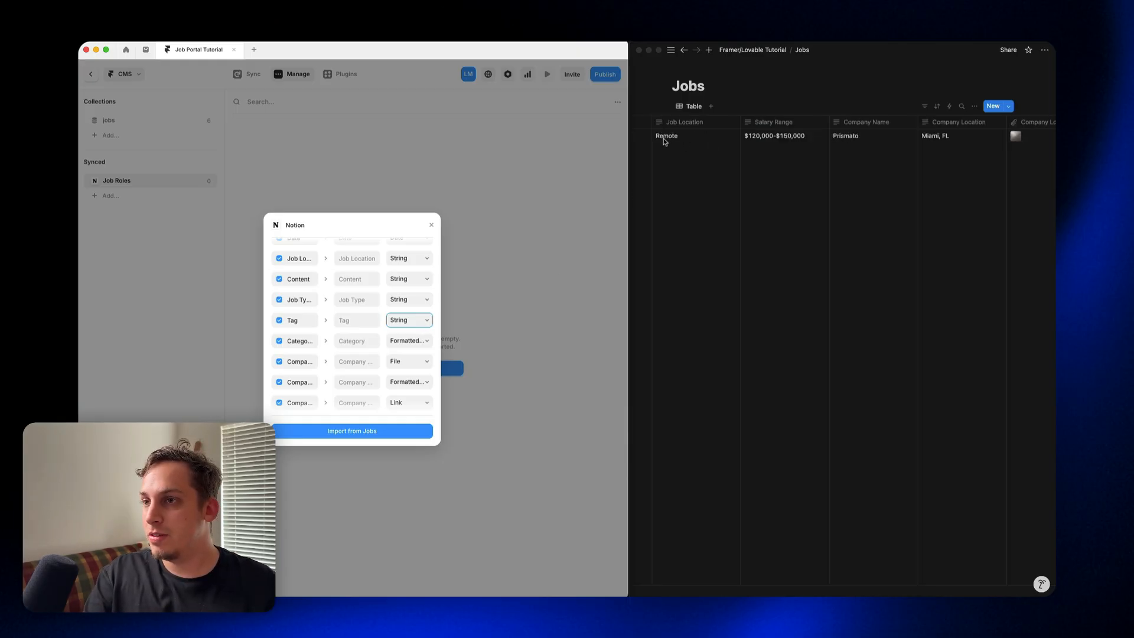
{"action": "scroll", "coordinate": [800, 247], "scroll_direction": "left", "scroll_amount": 10}
{"action": "left_click", "coordinate": [409, 340]}
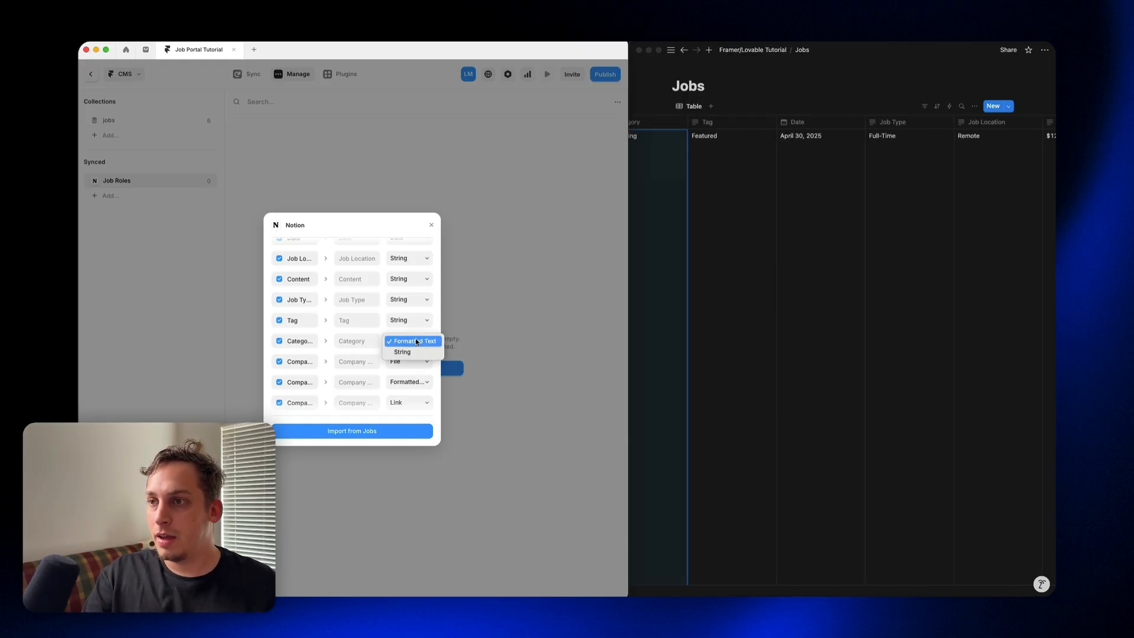
{"action": "left_click", "coordinate": [402, 354]}
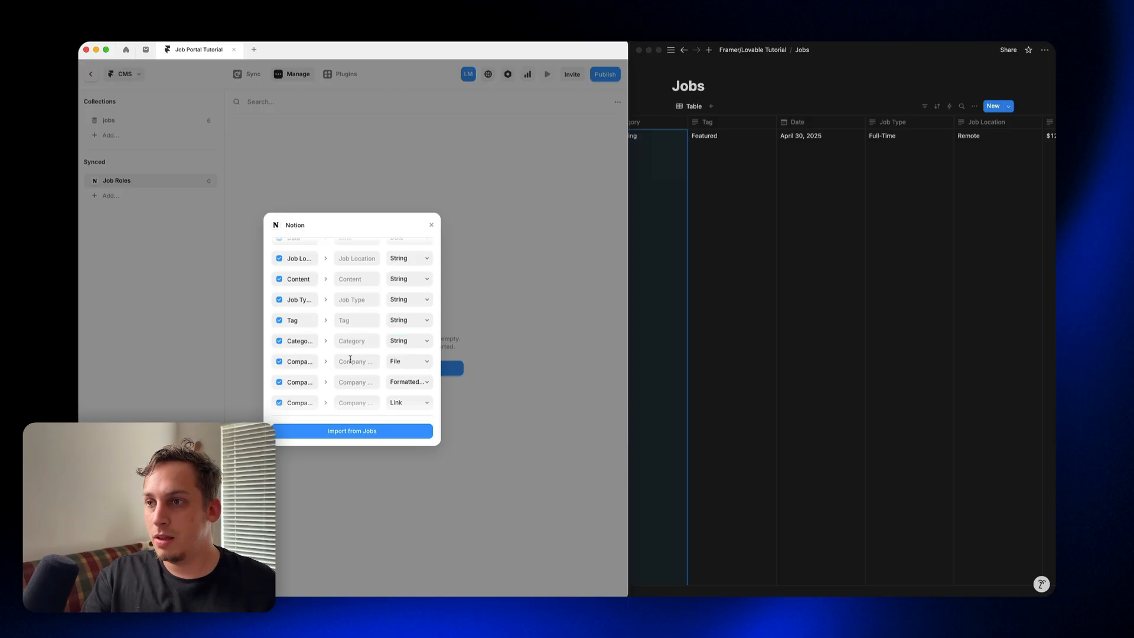
Step: Widen the Notion import dialog to show full property names and set the Company Logo field type to Image
{"action": "left_click_drag", "start_coordinate": [266, 355], "coordinate": [217, 356]}
{"action": "left_click", "coordinate": [430, 362]}
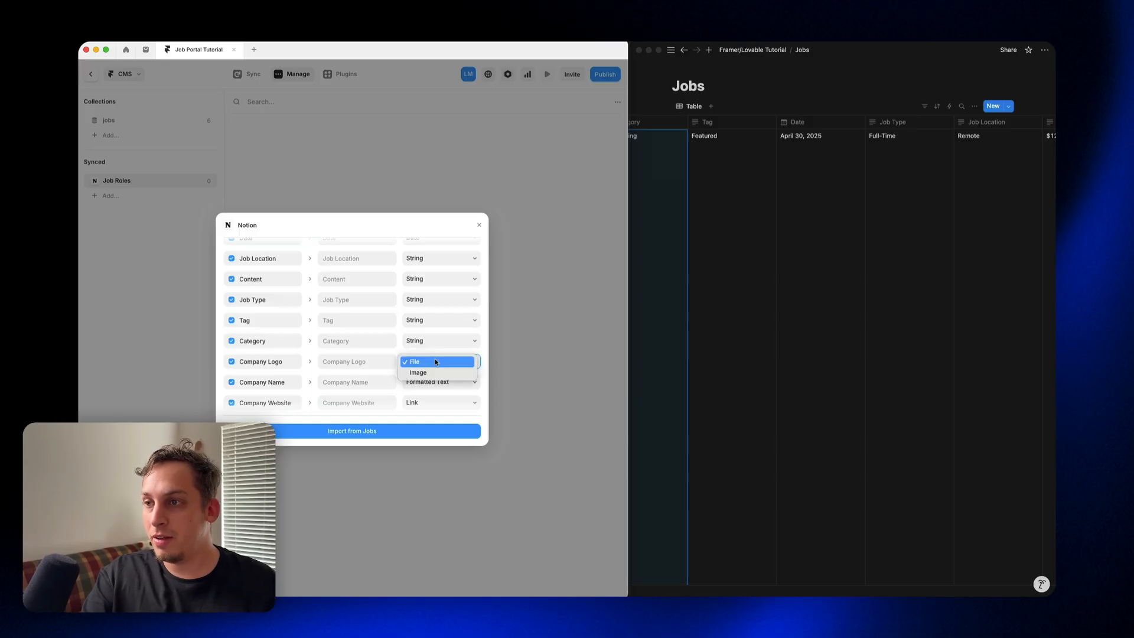
{"action": "left_click", "coordinate": [428, 375]}
Step: Check the Content column in the Notion Jobs table and set the second Content property's field type to Formatted Text
{"action": "scroll", "coordinate": [390, 331], "scroll_direction": "up", "scroll_amount": 3}
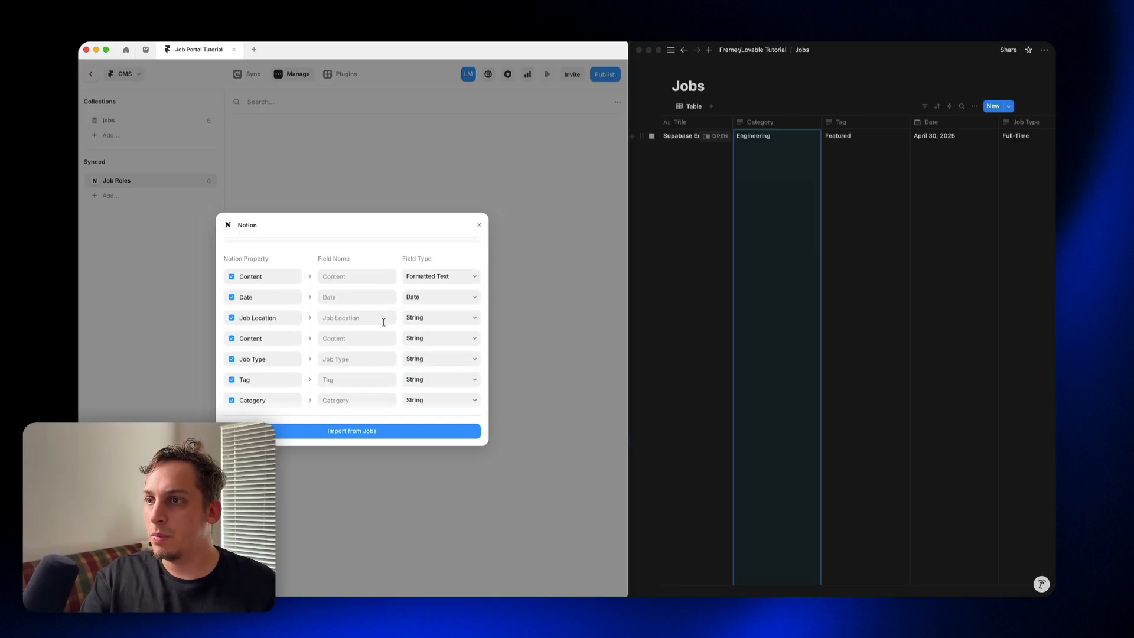
{"action": "scroll", "coordinate": [738, 302], "scroll_direction": "right", "scroll_amount": 5}
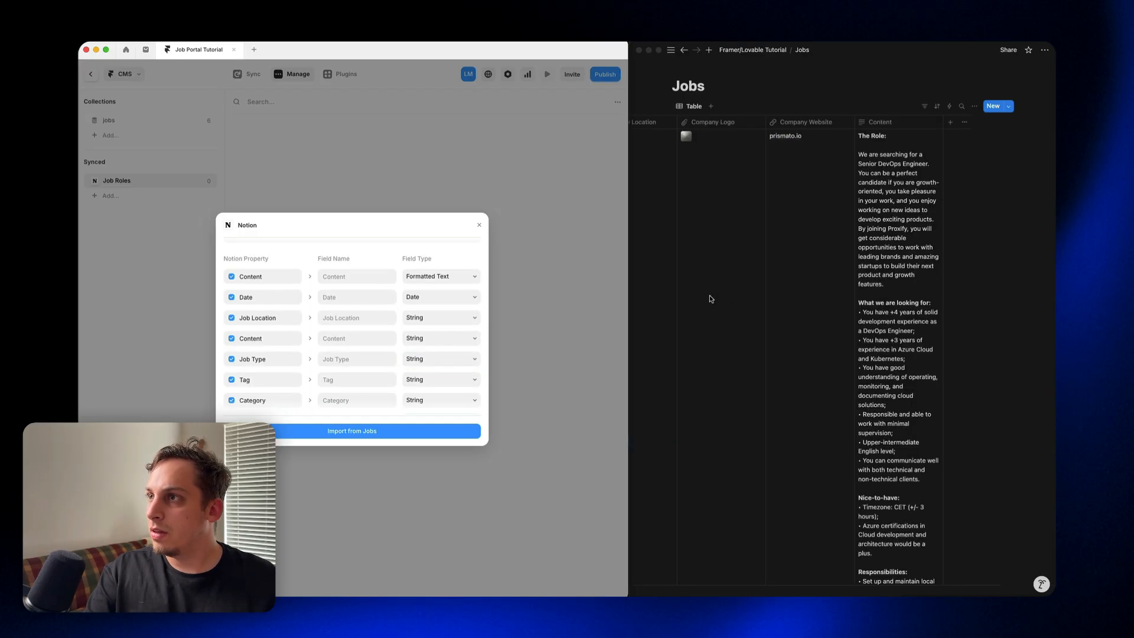
{"action": "left_click", "coordinate": [444, 341]}
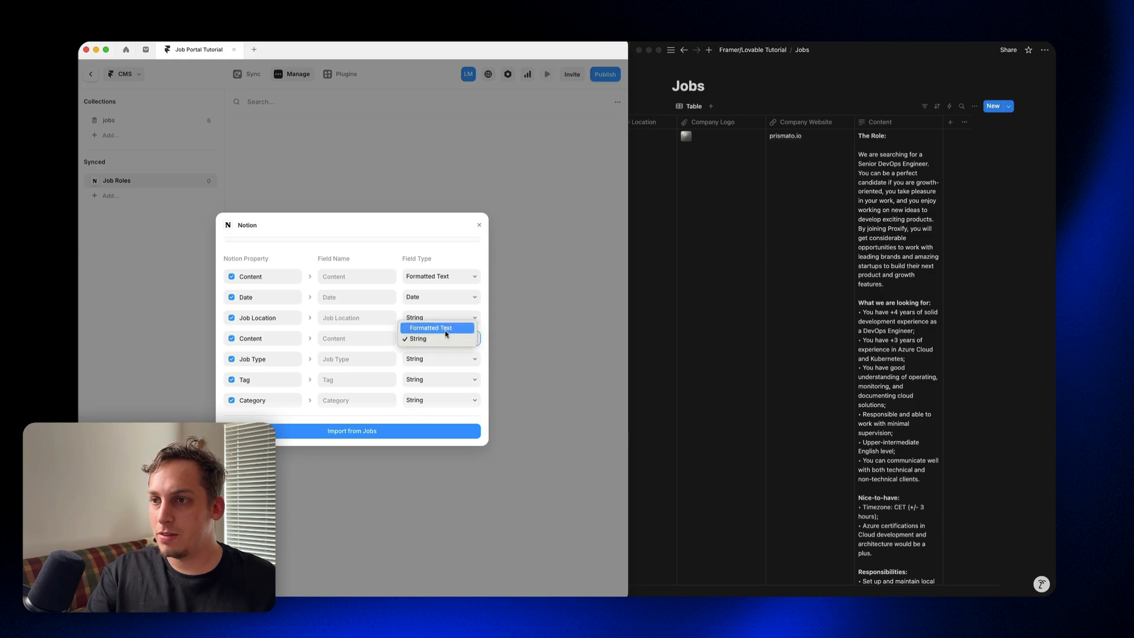
{"action": "left_click", "coordinate": [437, 326]}
Step: Set the Company Name, Company Location and Salary Range field types to String and import the data from Jobs
{"action": "scroll", "coordinate": [433, 349], "scroll_direction": "down", "scroll_amount": 3}
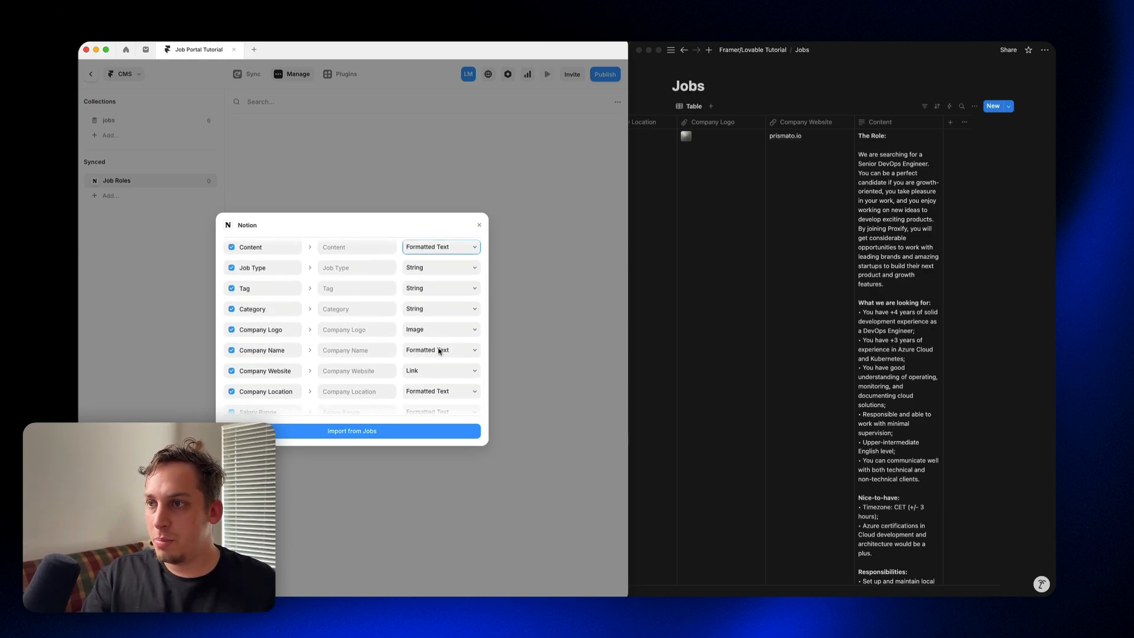
{"action": "left_click", "coordinate": [438, 350]}
{"action": "left_click", "coordinate": [445, 360]}
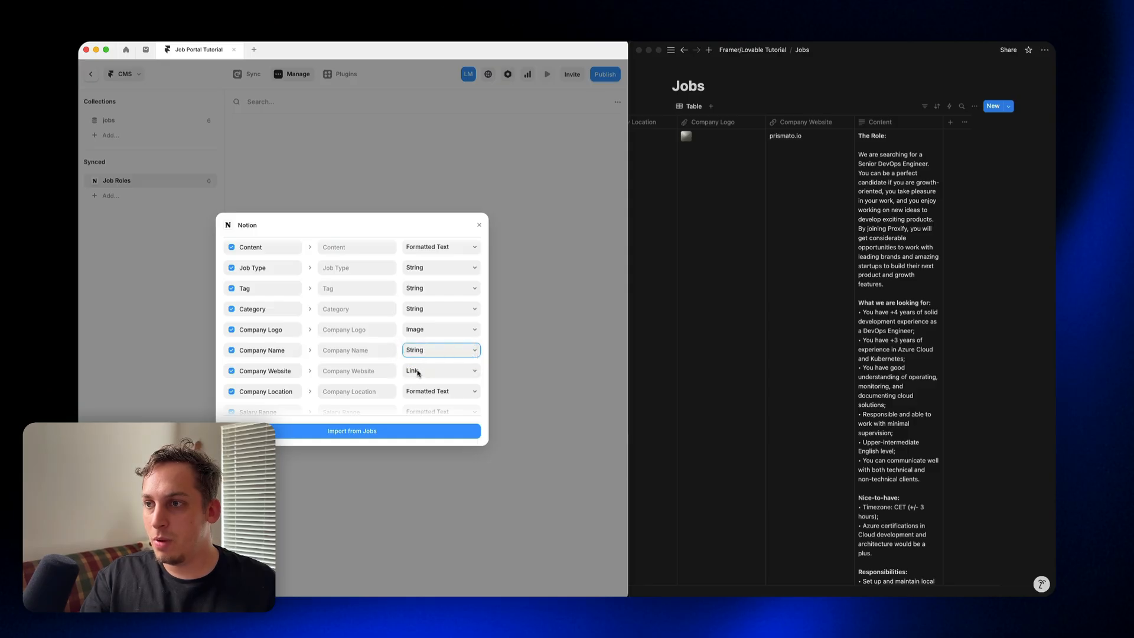
{"action": "scroll", "coordinate": [418, 372], "scroll_direction": "down", "scroll_amount": 2}
{"action": "left_click", "coordinate": [441, 360]}
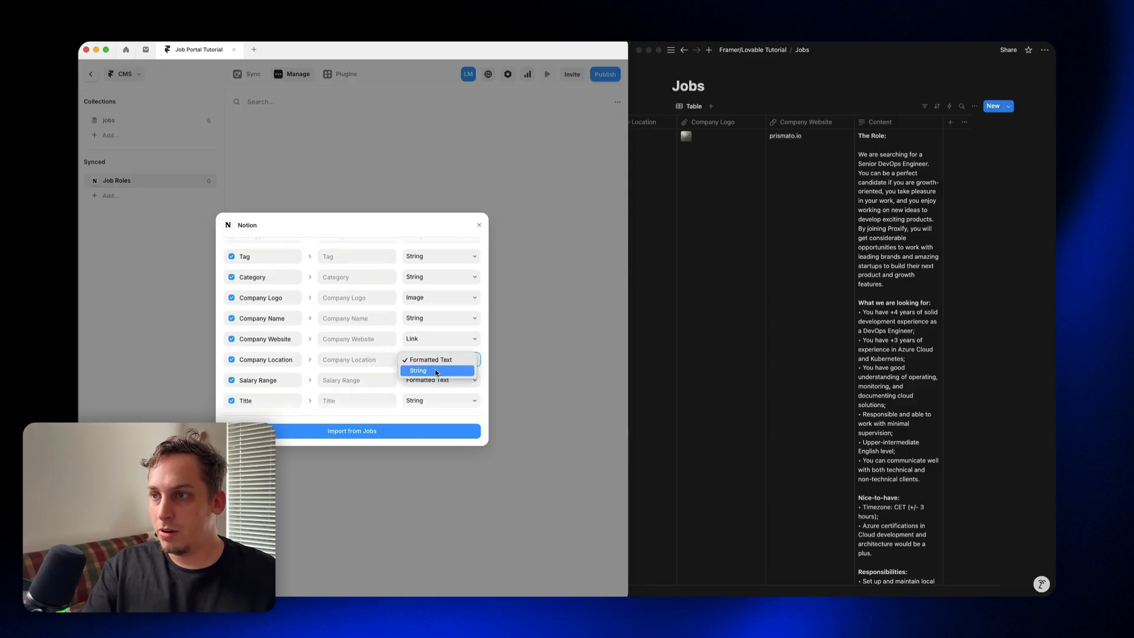
{"action": "left_click", "coordinate": [437, 372]}
{"action": "left_click", "coordinate": [433, 381]}
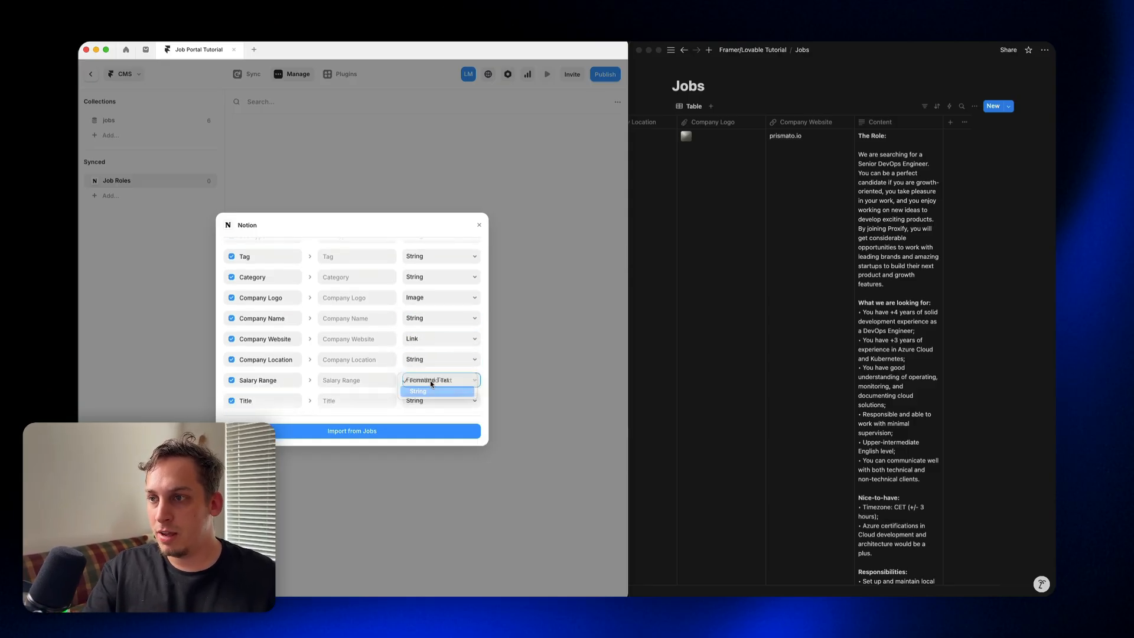
{"action": "left_click", "coordinate": [427, 391]}
{"action": "left_click", "coordinate": [375, 429]}
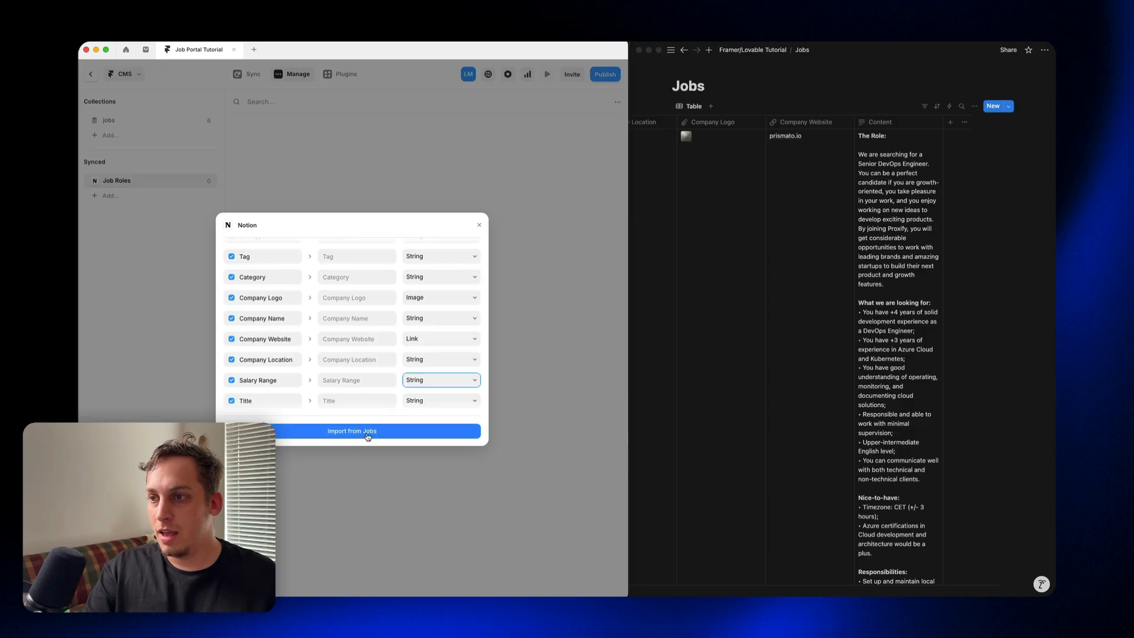
Step: Review the imported columns of the Job Roles collection, from Slug through Salary Range and Title
{"action": "scroll", "coordinate": [412, 264], "scroll_direction": "right", "scroll_amount": 5}
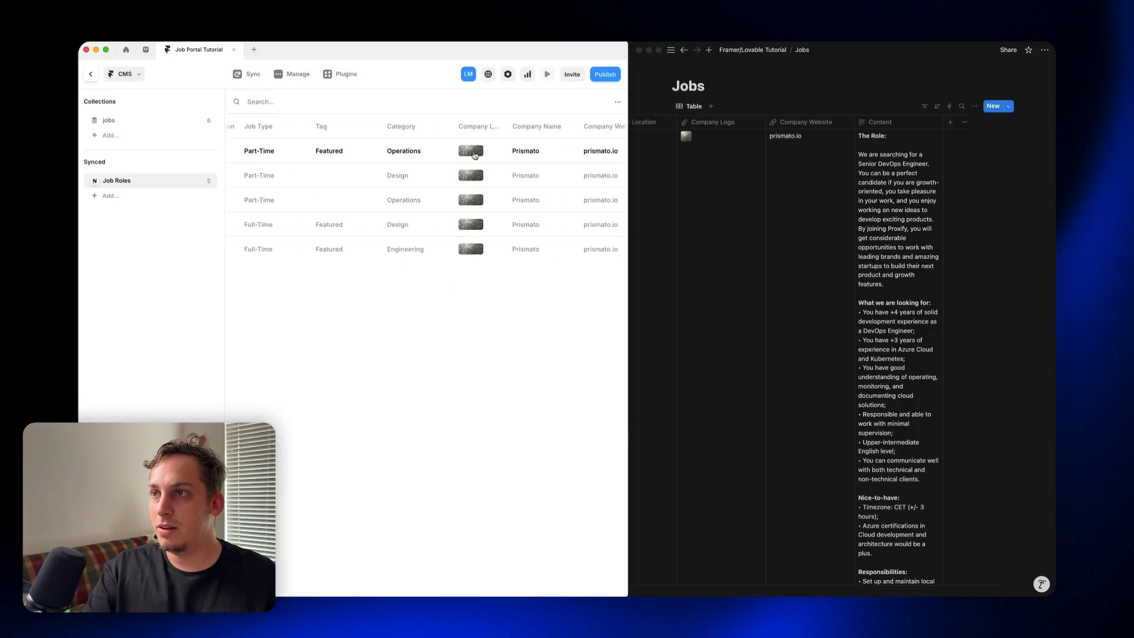
{"action": "scroll", "coordinate": [470, 155], "scroll_direction": "right", "scroll_amount": 5}
{"action": "scroll", "coordinate": [470, 155], "scroll_direction": "left", "scroll_amount": 10}
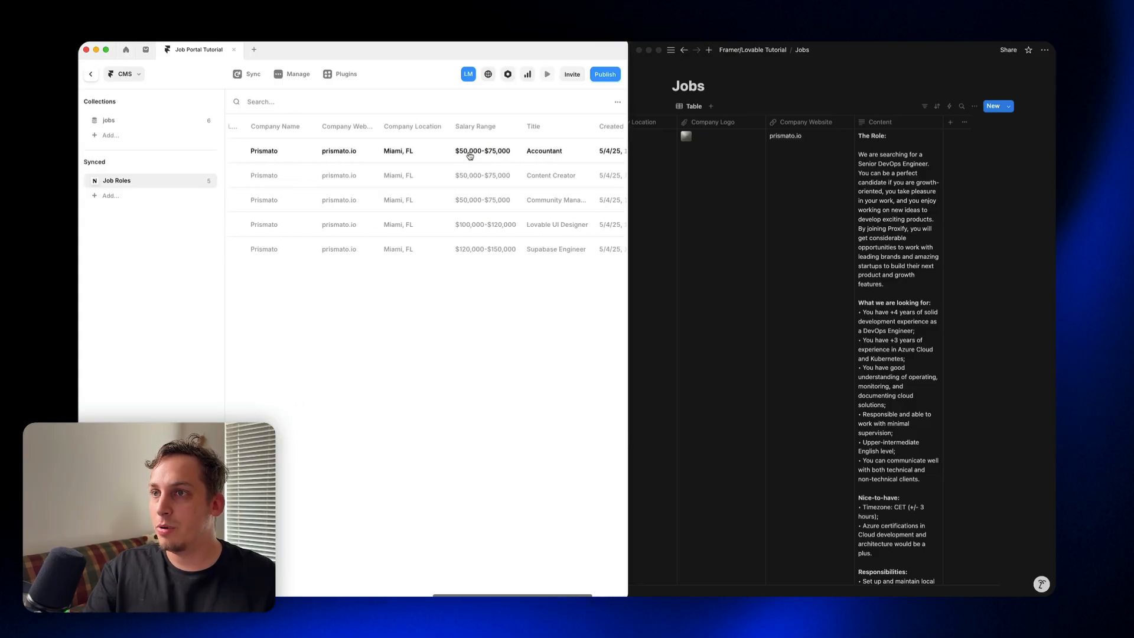
{"action": "scroll", "coordinate": [464, 155], "scroll_direction": "left", "scroll_amount": 2}
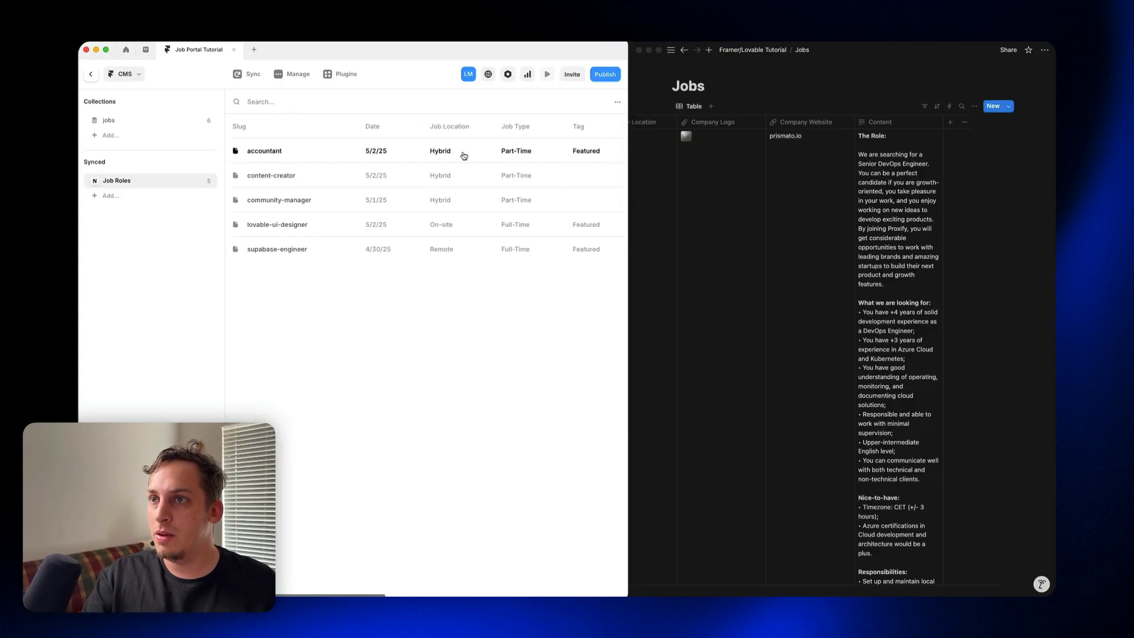
Step: Open the accountant item, compare its synced fields with the Notion Jobs table, and close the item
{"action": "left_click", "coordinate": [304, 148]}
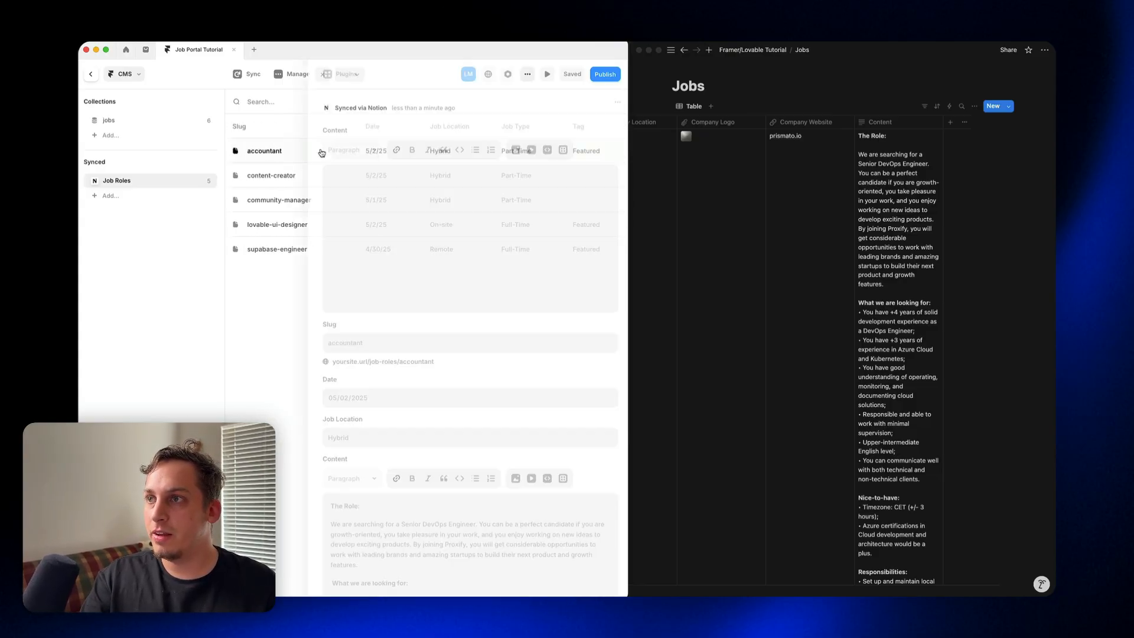
{"action": "scroll", "coordinate": [389, 223], "scroll_direction": "down", "scroll_amount": 2}
{"action": "scroll", "coordinate": [387, 222], "scroll_direction": "up", "scroll_amount": 2}
{"action": "scroll", "coordinate": [387, 222], "scroll_direction": "down", "scroll_amount": 15}
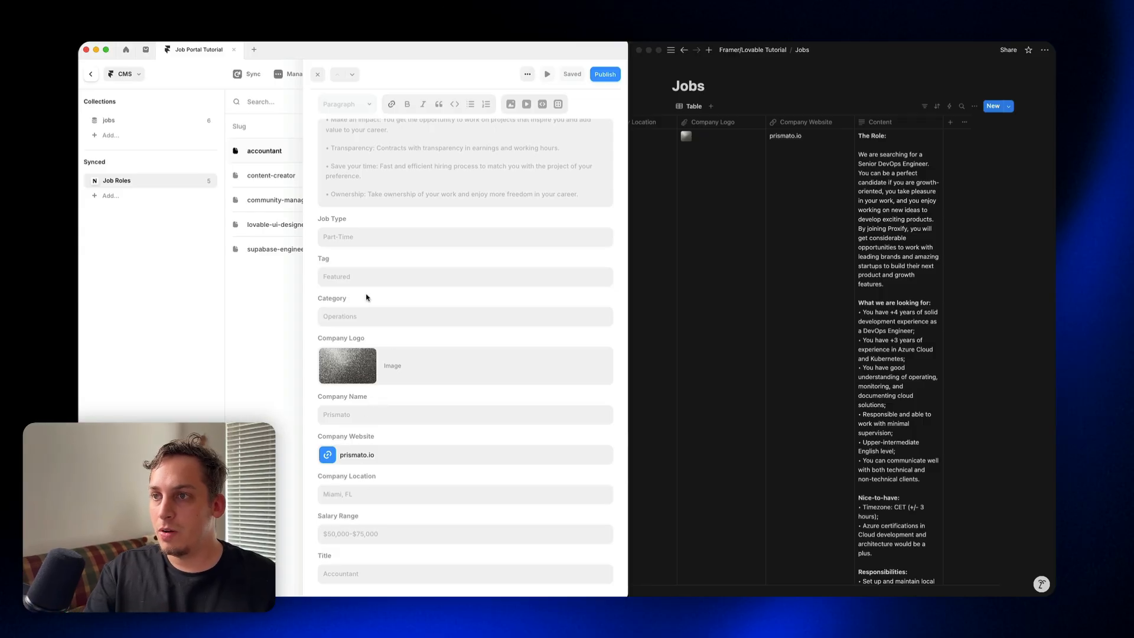
{"action": "scroll", "coordinate": [348, 301], "scroll_direction": "up", "scroll_amount": 1}
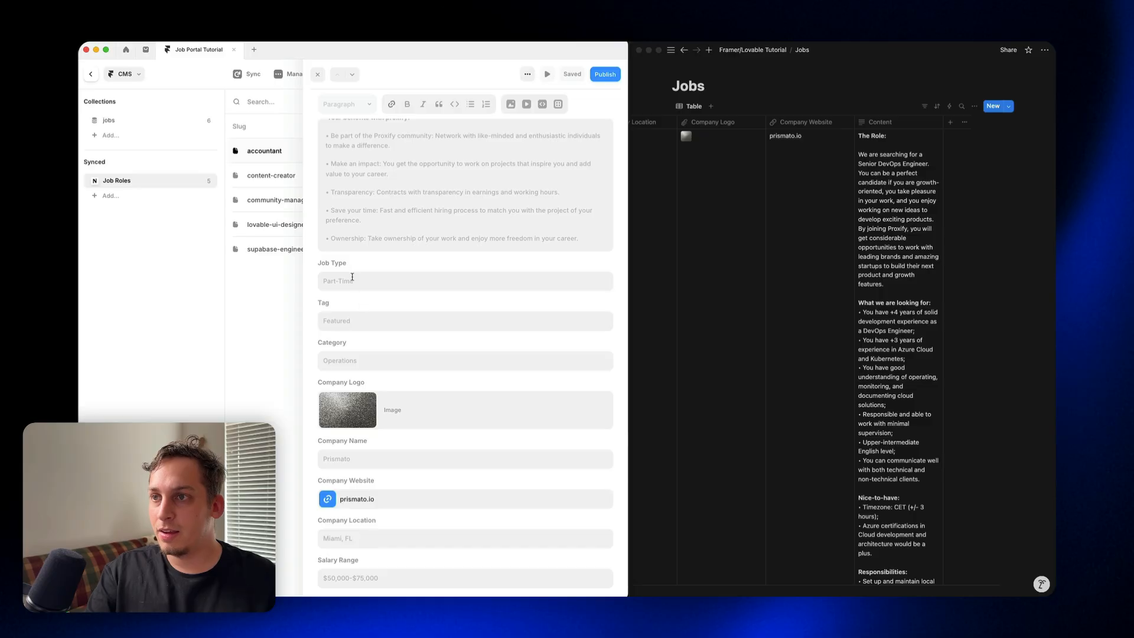
{"action": "scroll", "coordinate": [322, 274], "scroll_direction": "up", "scroll_amount": 10}
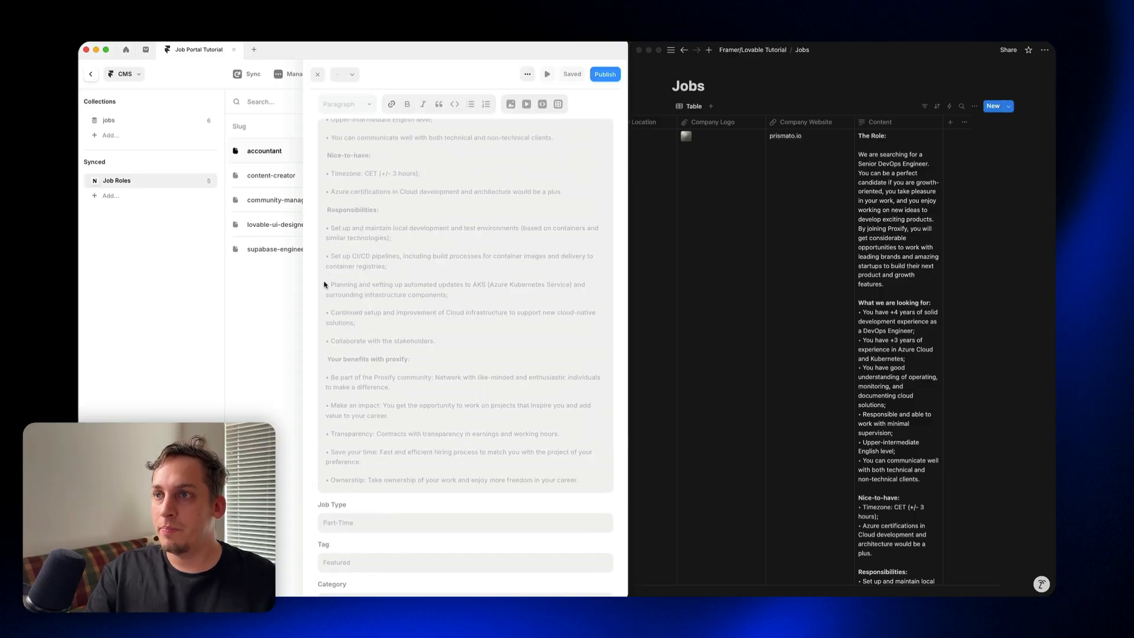
{"action": "scroll", "coordinate": [339, 284], "scroll_direction": "up", "scroll_amount": 5}
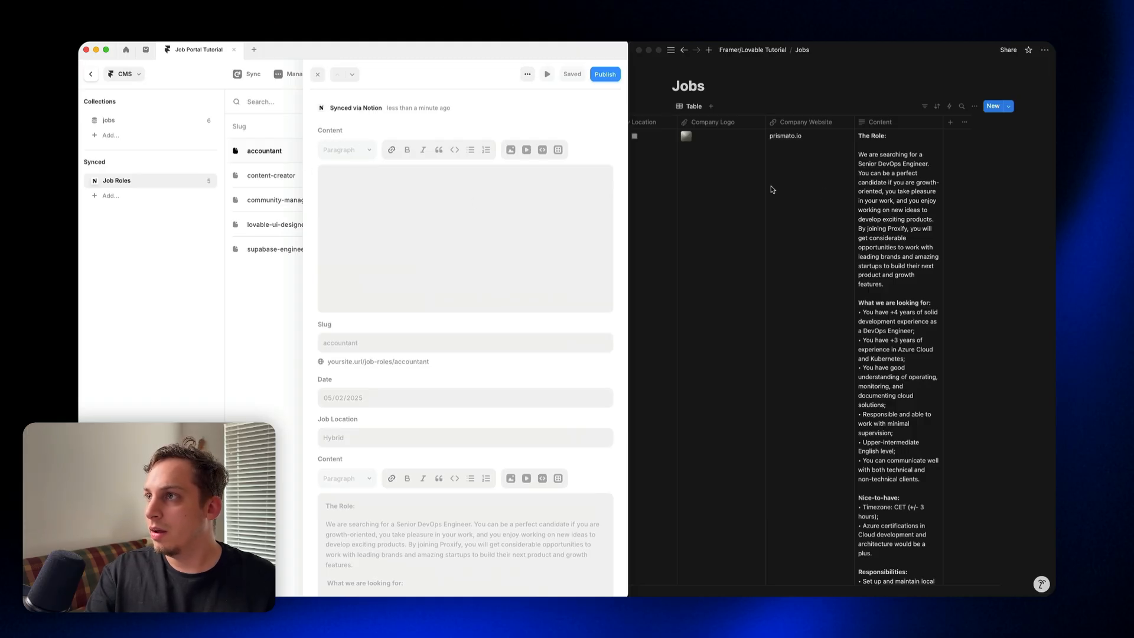
{"action": "scroll", "coordinate": [772, 189], "scroll_direction": "left", "scroll_amount": 10}
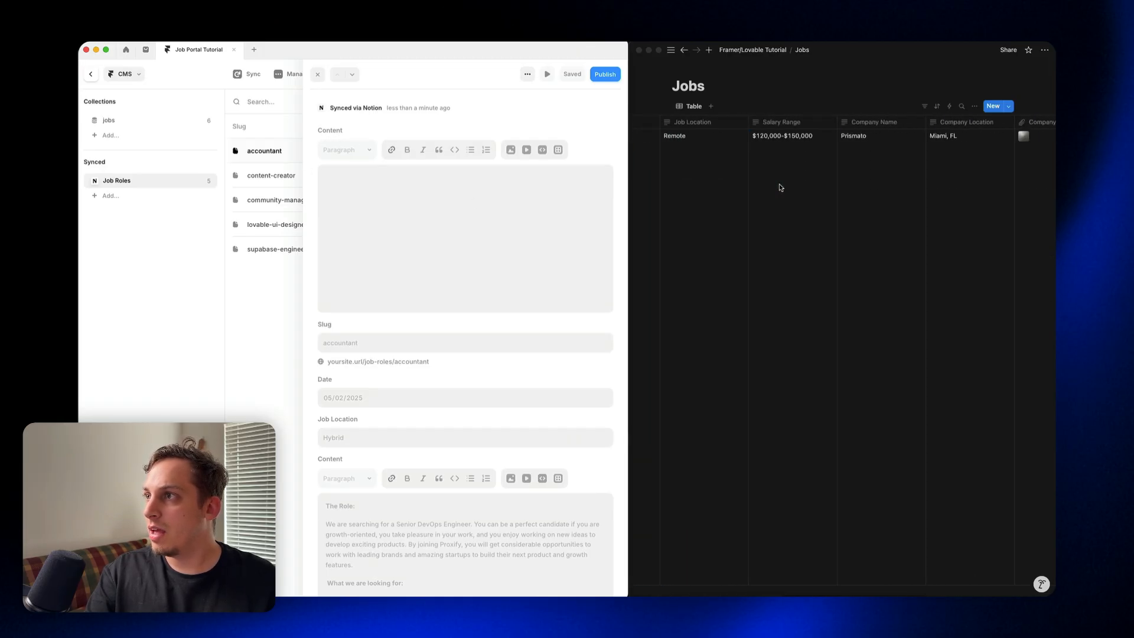
{"action": "scroll", "coordinate": [779, 188], "scroll_direction": "right", "scroll_amount": 10}
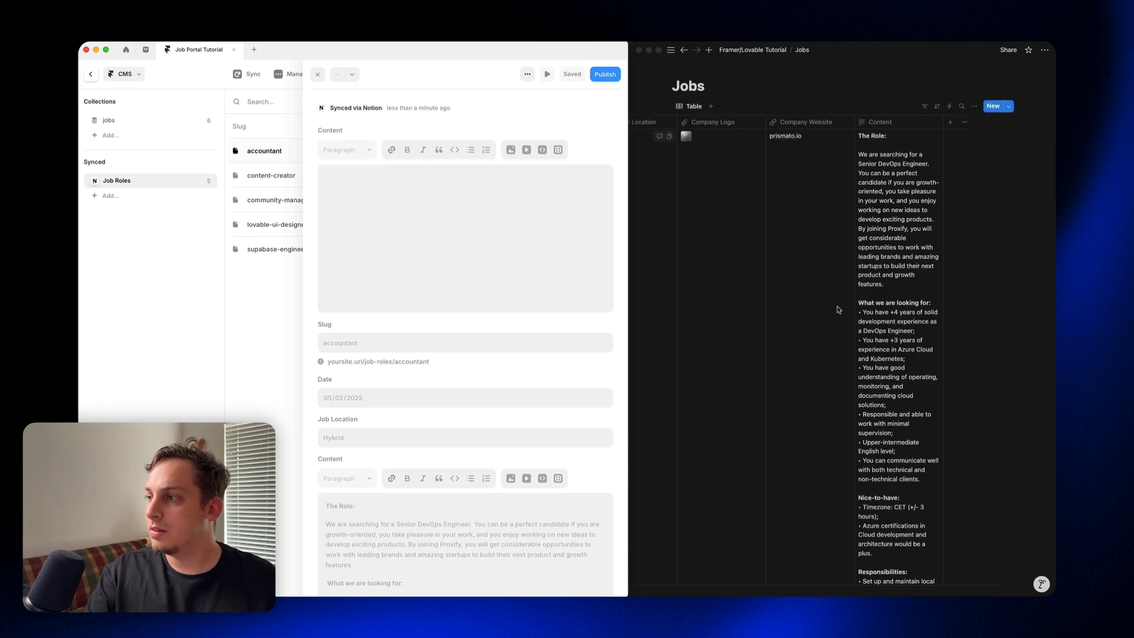
{"action": "scroll", "coordinate": [838, 309], "scroll_direction": "down", "scroll_amount": 10}
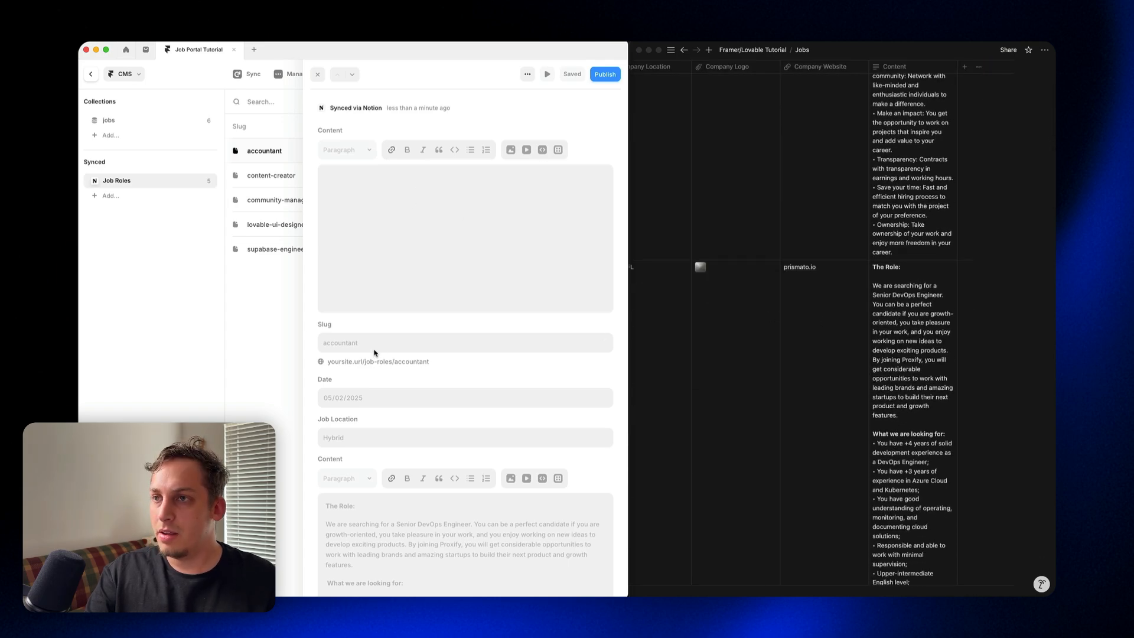
{"action": "left_click", "coordinate": [269, 336]}
Step: Expand the Framer window to full width and return from the CMS to the job lists on the Home page
{"action": "left_click_drag", "start_coordinate": [627, 133], "coordinate": [1054, 135]}
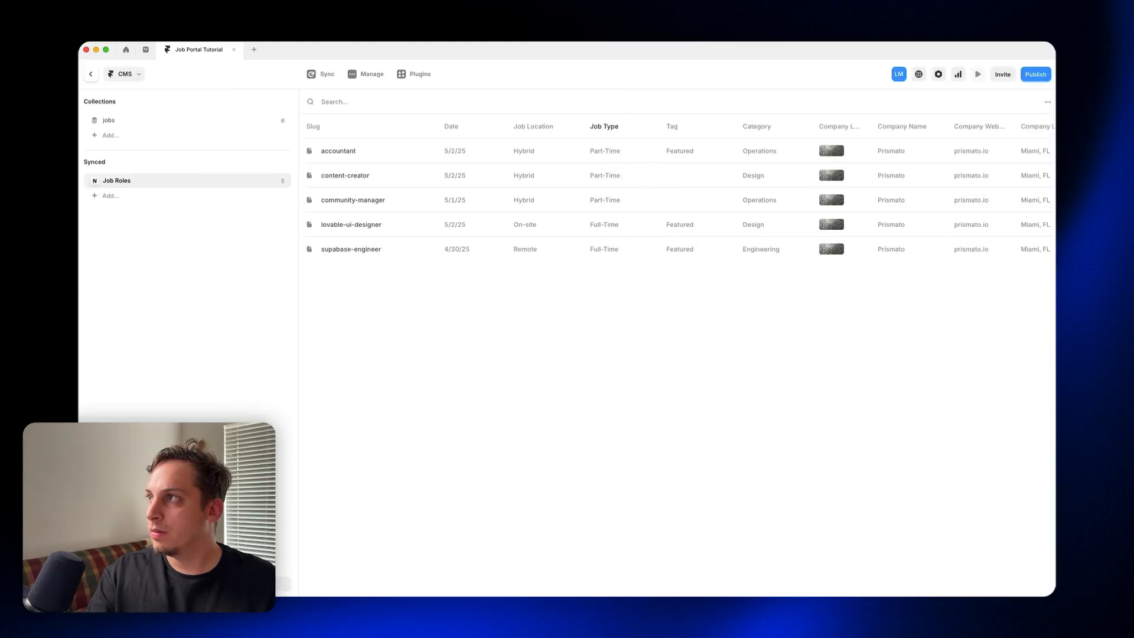
{"action": "left_click", "coordinate": [91, 74]}
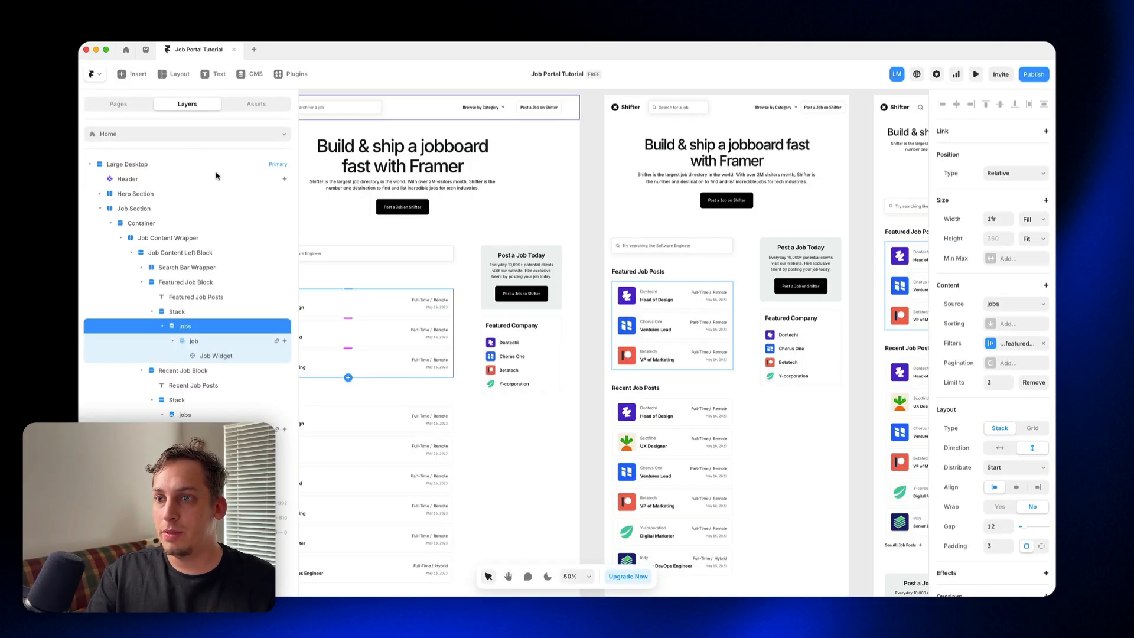
{"action": "scroll", "coordinate": [357, 205], "scroll_direction": "left", "scroll_amount": 5}
{"action": "scroll", "coordinate": [357, 205], "scroll_direction": "down", "scroll_amount": 1}
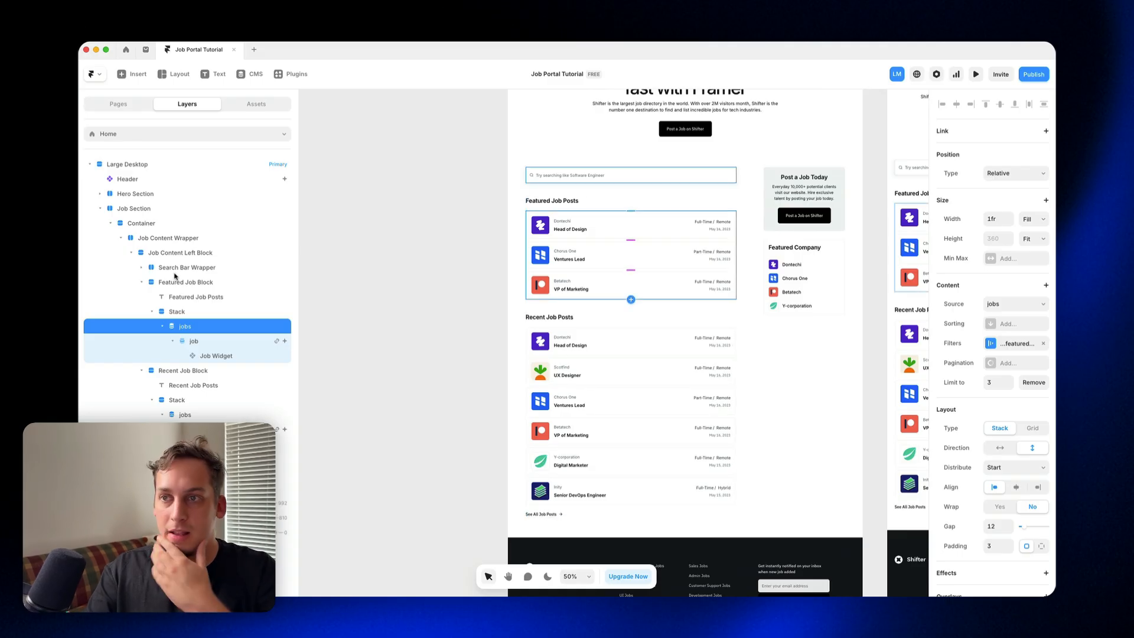
Step: Insert the Job Roles collection into the Featured Job Block and nest it in the Stack above the jobs list
{"action": "left_click", "coordinate": [139, 76]}
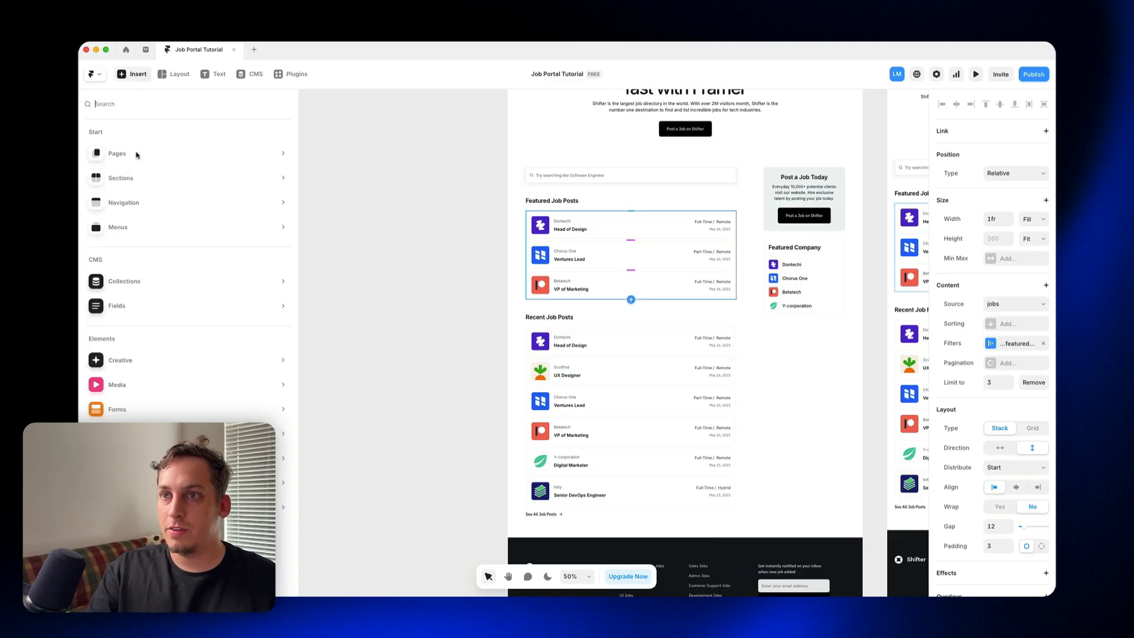
{"action": "mouse_move", "coordinate": [152, 211]}
{"action": "mouse_move", "coordinate": [206, 289]}
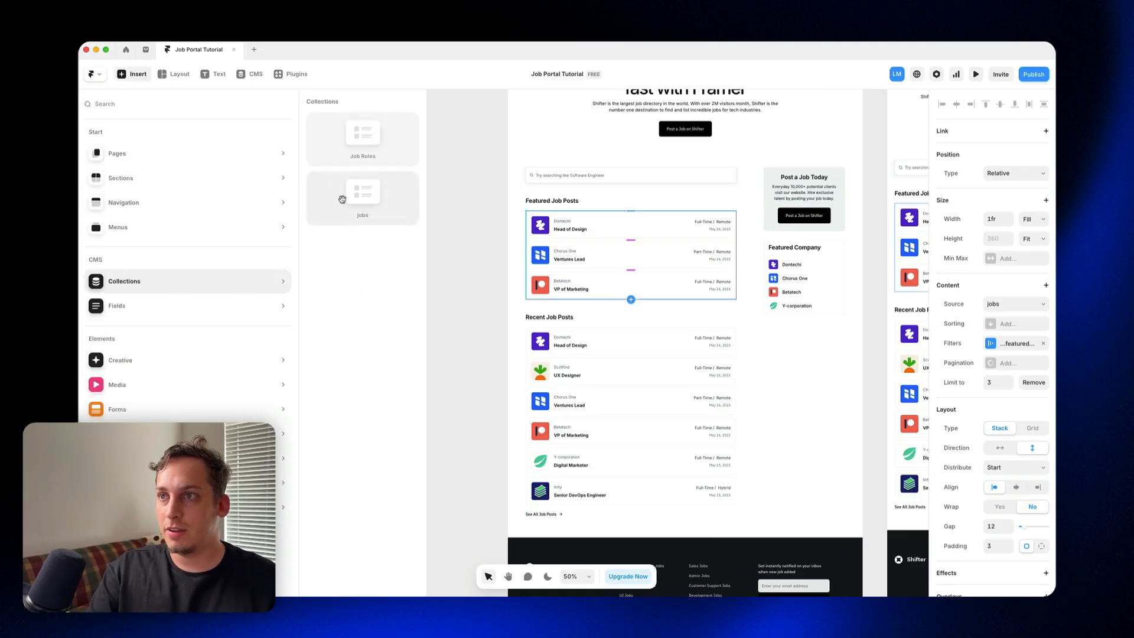
{"action": "left_click_drag", "start_coordinate": [351, 155], "coordinate": [542, 215]}
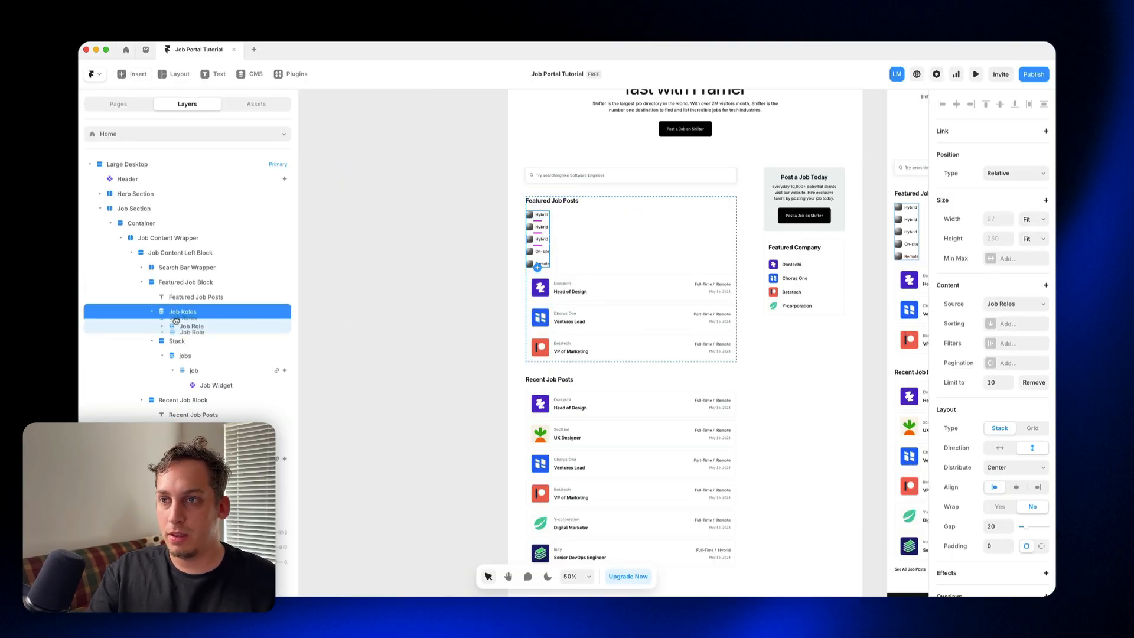
{"action": "left_click_drag", "start_coordinate": [176, 321], "coordinate": [181, 341]}
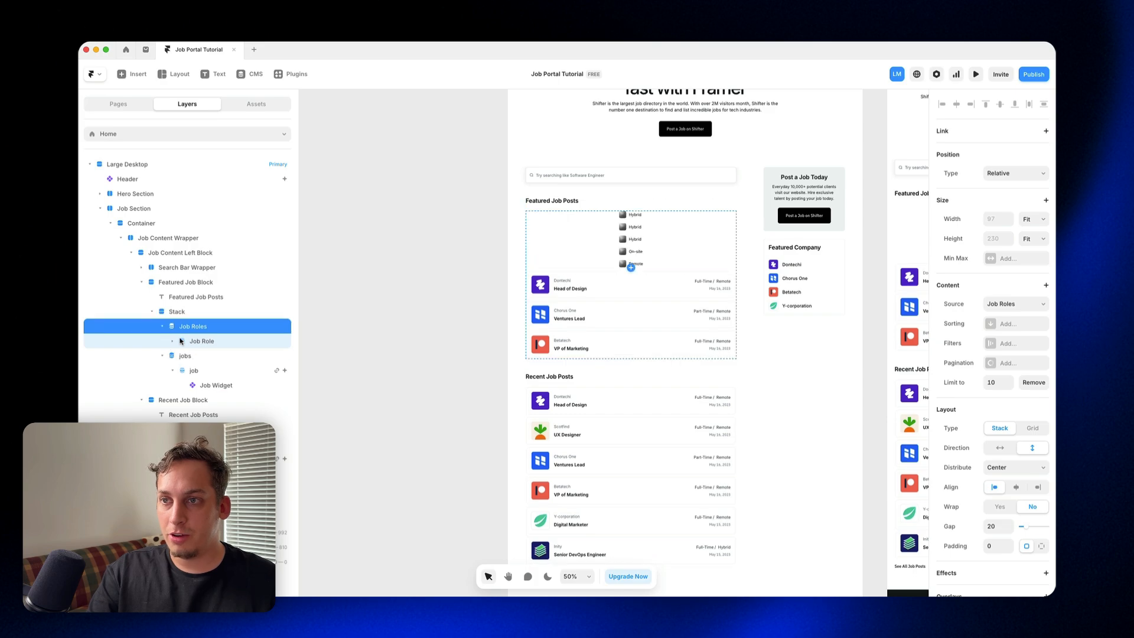
Step: Move the Job Widget component from the featured jobs list into the Job Role item of the Job Roles list
{"action": "left_click", "coordinate": [173, 341]}
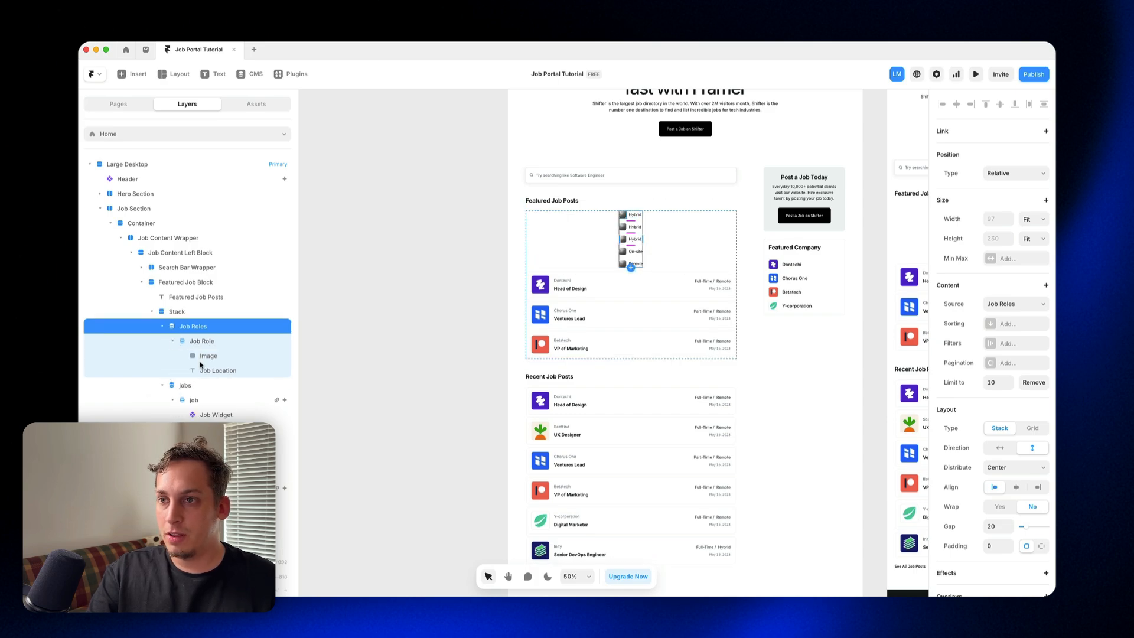
{"action": "left_click", "coordinate": [210, 415]}
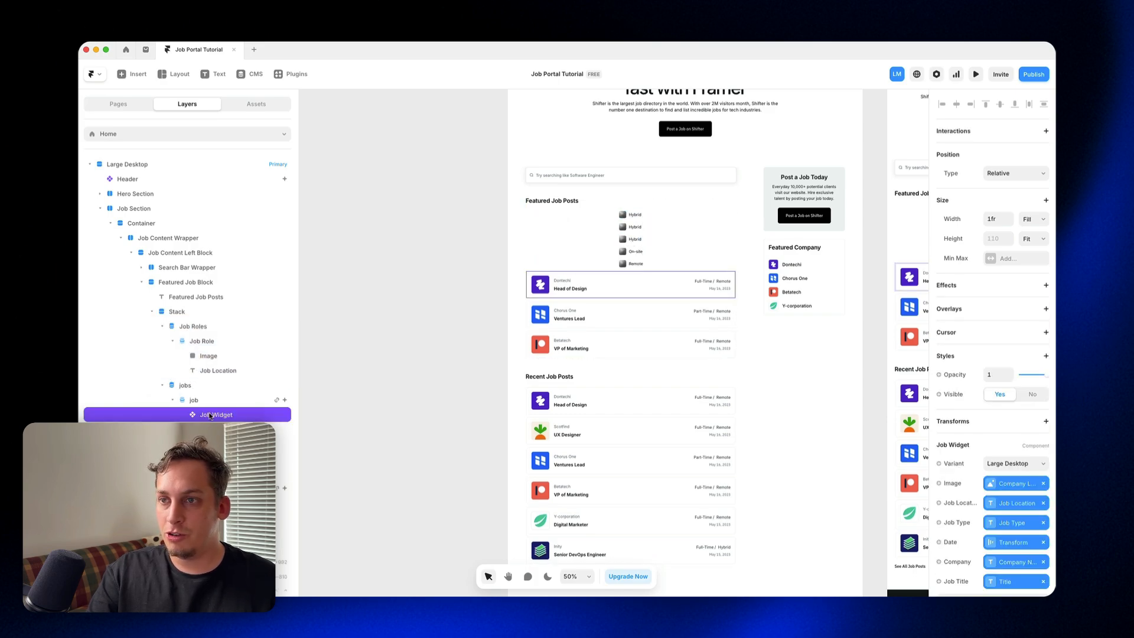
{"action": "left_click_drag", "start_coordinate": [211, 415], "coordinate": [212, 358]}
{"action": "left_click", "coordinate": [214, 372]}
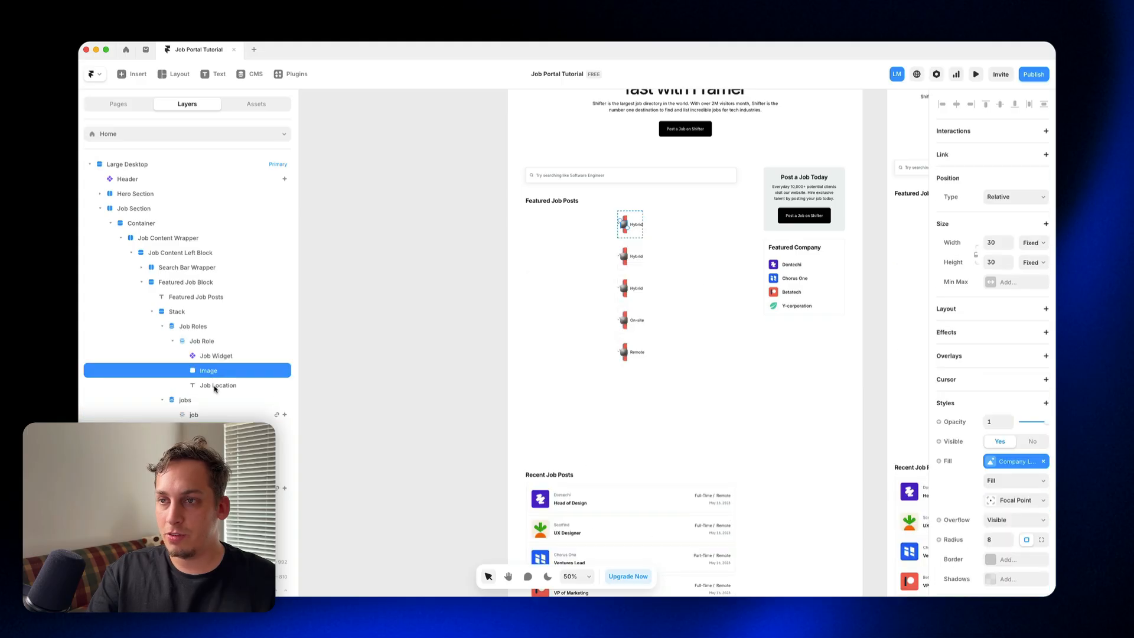
{"action": "left_click", "coordinate": [214, 386], "text": "shift"}
{"action": "key", "text": "Delete"}
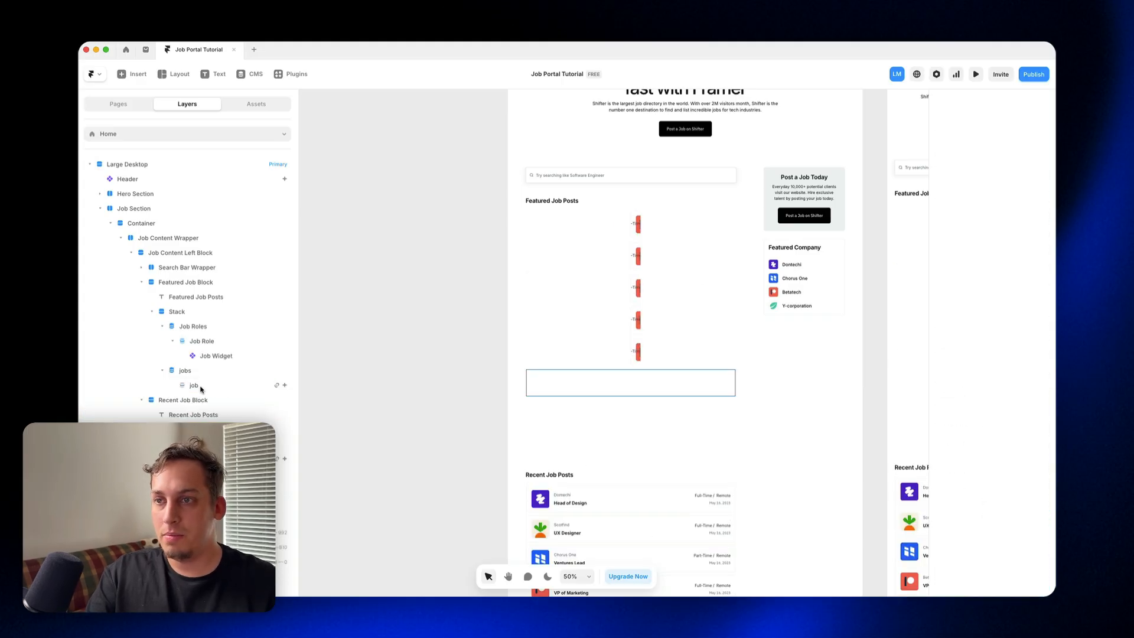
{"action": "key", "text": "super+z"}
{"action": "key", "text": "super+z"}
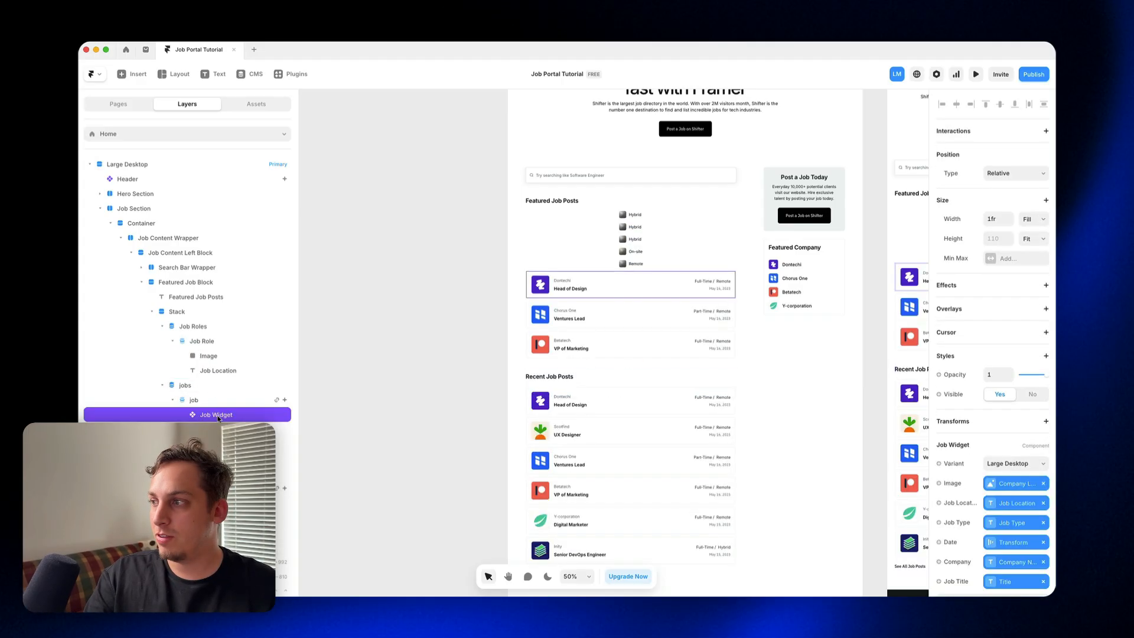
Step: Duplicate the Job Widget from the jobs list into the Job Role item and delete that item's Image and Job Location layers
{"action": "scroll", "coordinate": [980, 289], "scroll_direction": "down", "scroll_amount": 2}
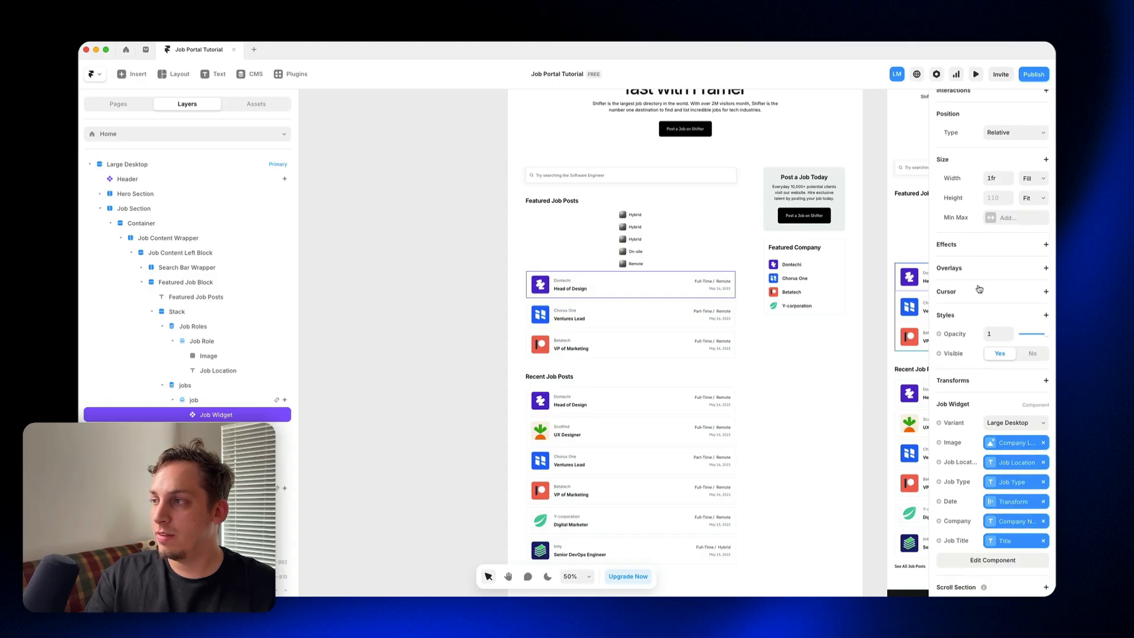
{"action": "left_click_drag", "start_coordinate": [216, 414], "coordinate": [215, 351]}
{"action": "left_click", "coordinate": [218, 370]}
{"action": "left_click", "coordinate": [219, 384], "text": "shift"}
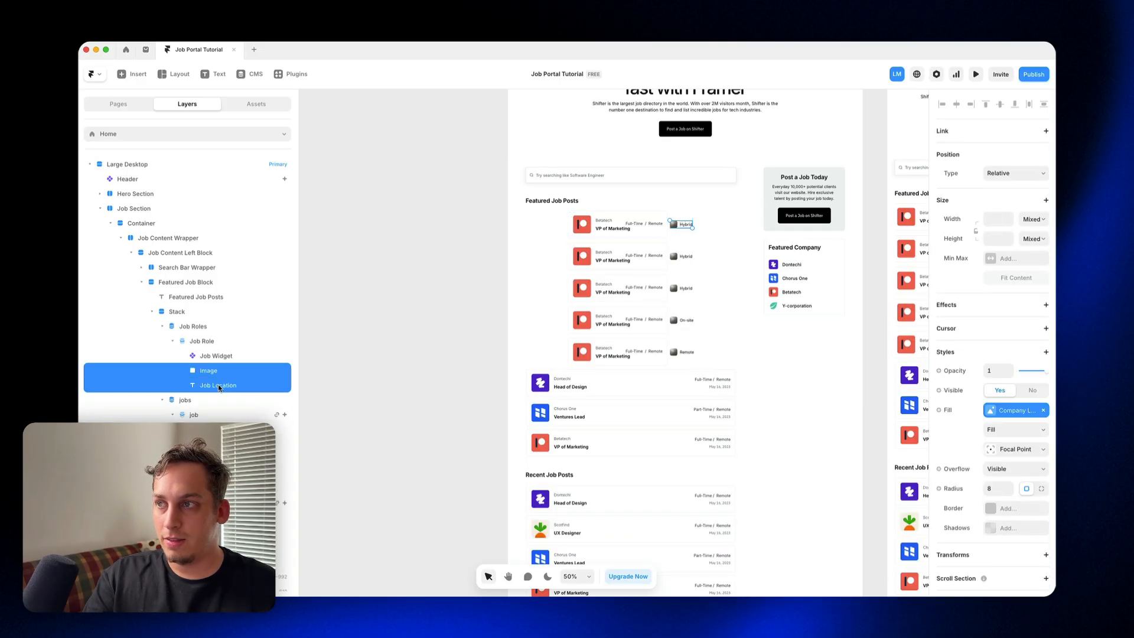
{"action": "key", "text": "Delete"}
Step: Set the width of the Job Role item's Job Widget to Fill and compare it with the widget in the jobs list
{"action": "left_click", "coordinate": [216, 355]}
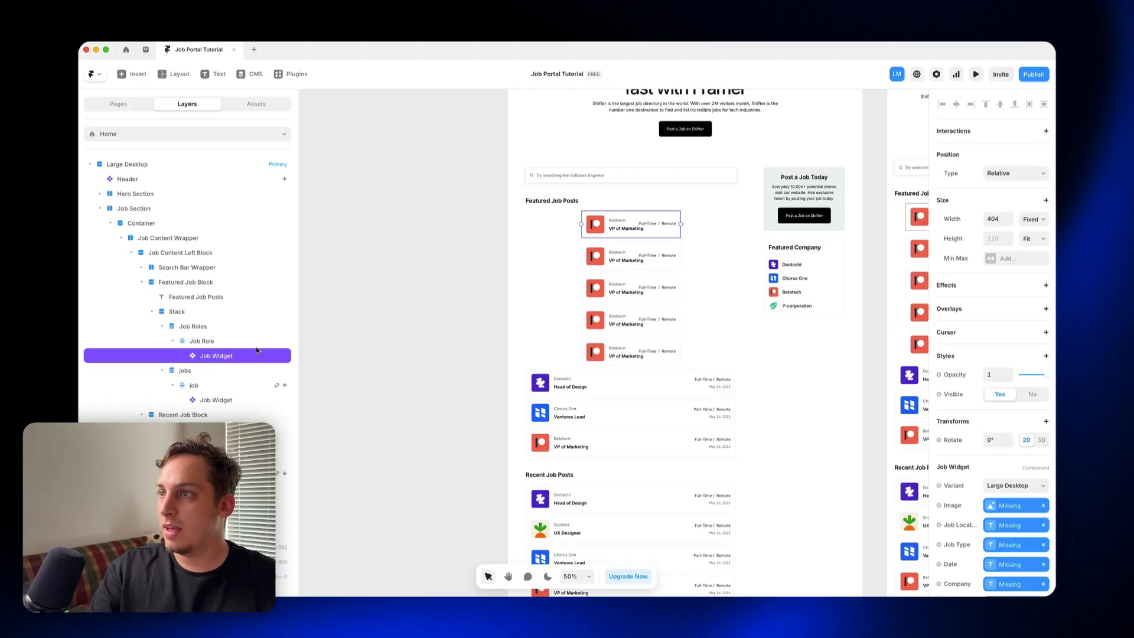
{"action": "left_click", "coordinate": [1034, 220]}
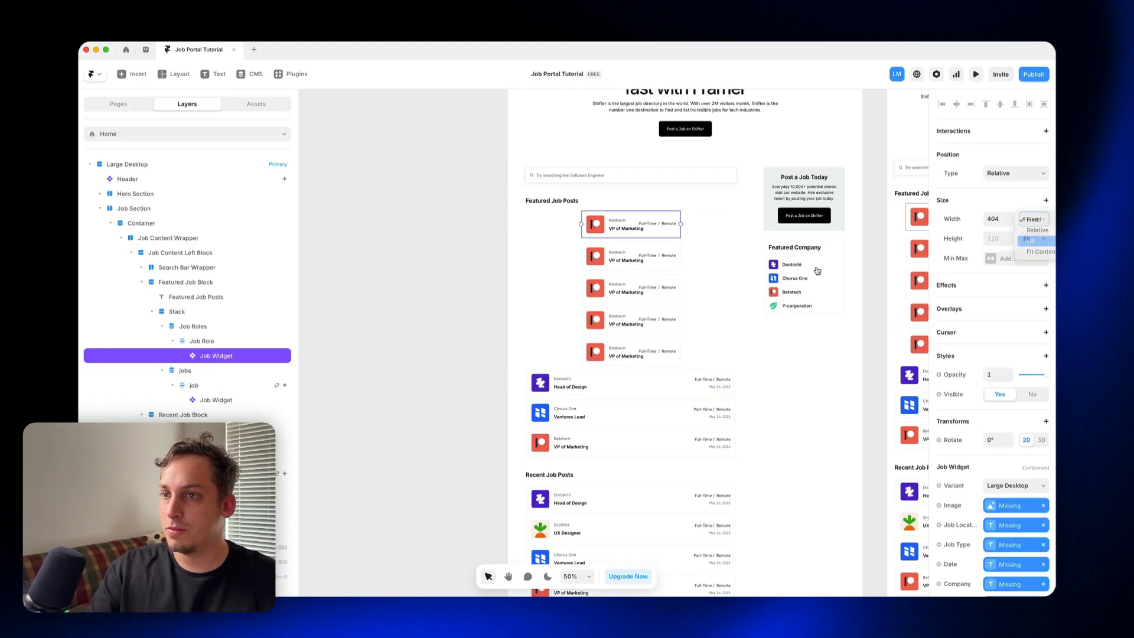
{"action": "left_click", "coordinate": [1031, 245]}
{"action": "left_click", "coordinate": [231, 401]}
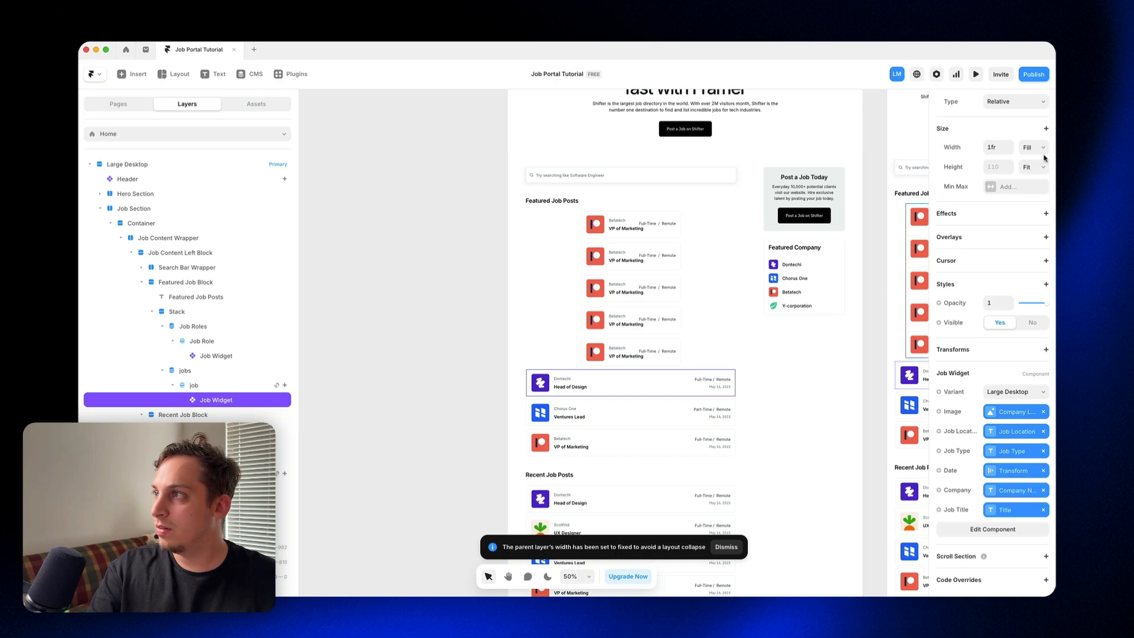
{"action": "left_click", "coordinate": [199, 384]}
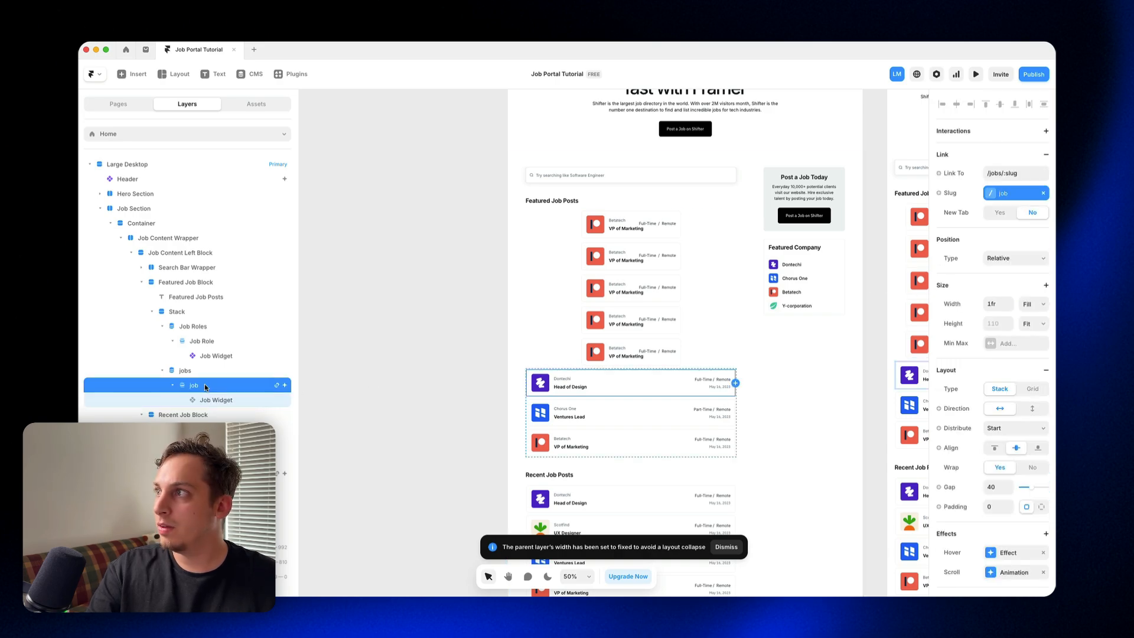
{"action": "left_click", "coordinate": [199, 354]}
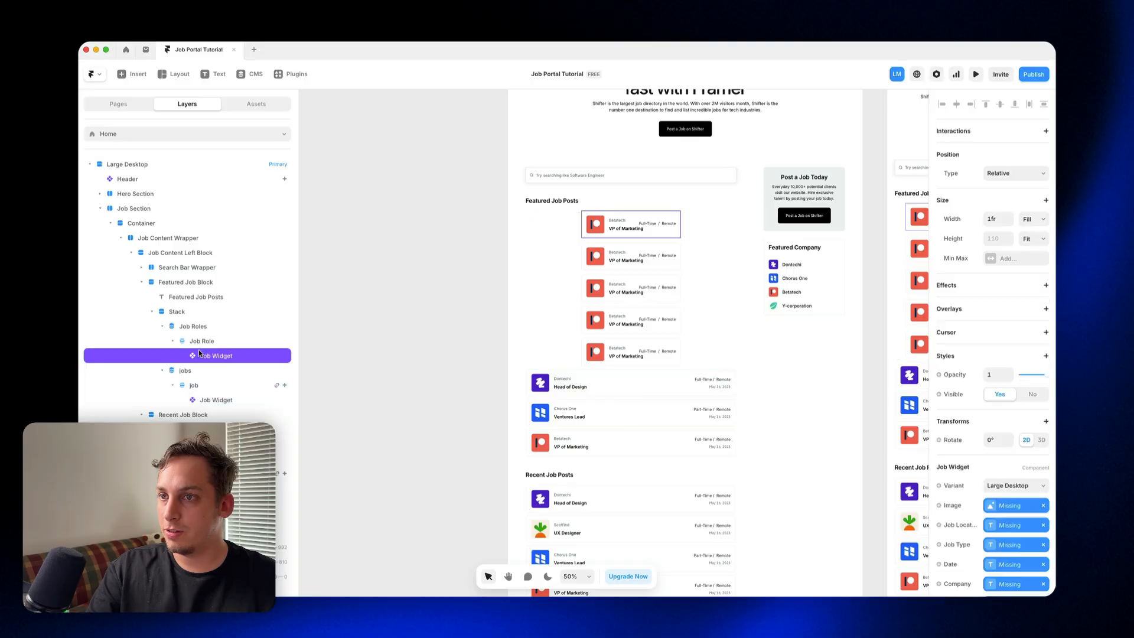
Step: Set the widths of the Job Role item and its parent Job Roles list to Fill
{"action": "left_click", "coordinate": [198, 340]}
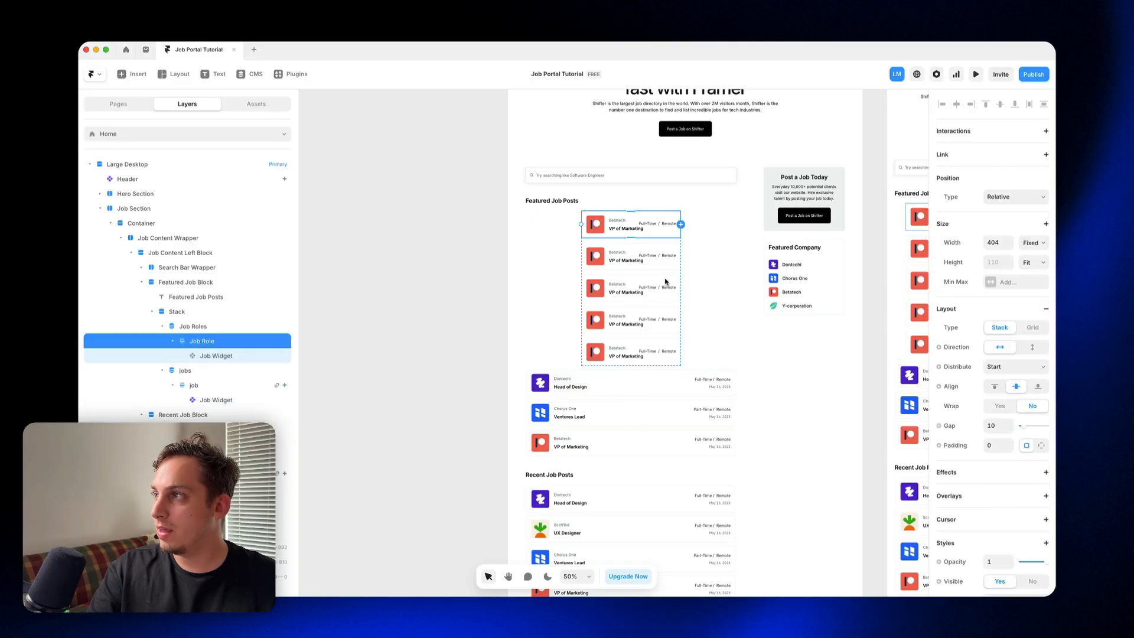
{"action": "left_click", "coordinate": [1036, 250]}
{"action": "left_click", "coordinate": [1034, 265]}
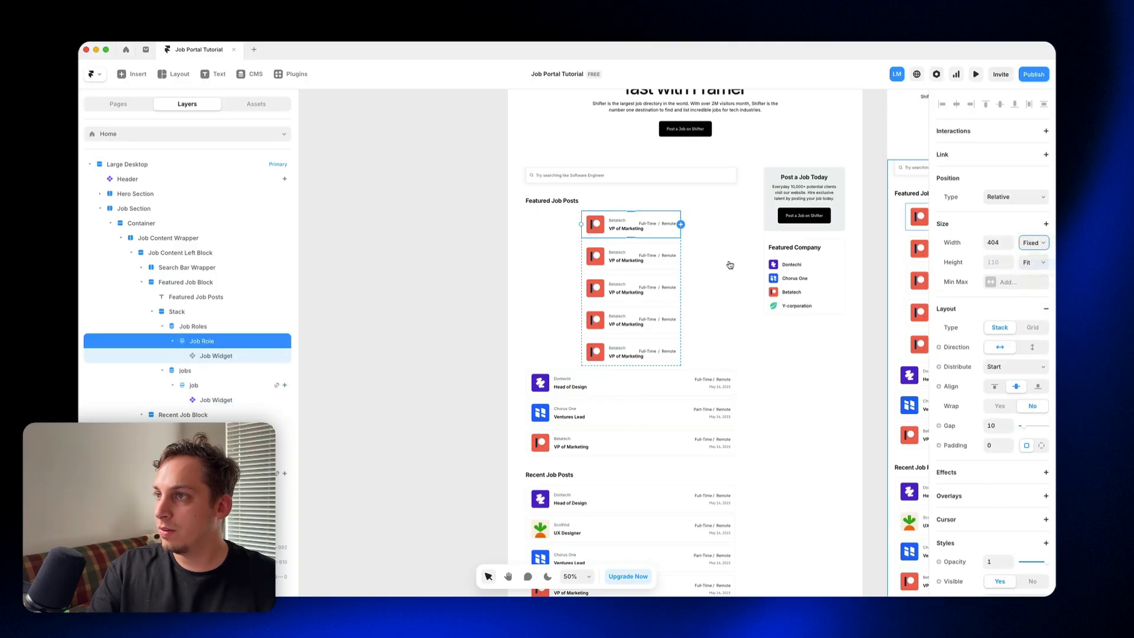
{"action": "left_click", "coordinate": [215, 327]}
{"action": "left_click", "coordinate": [1035, 219]}
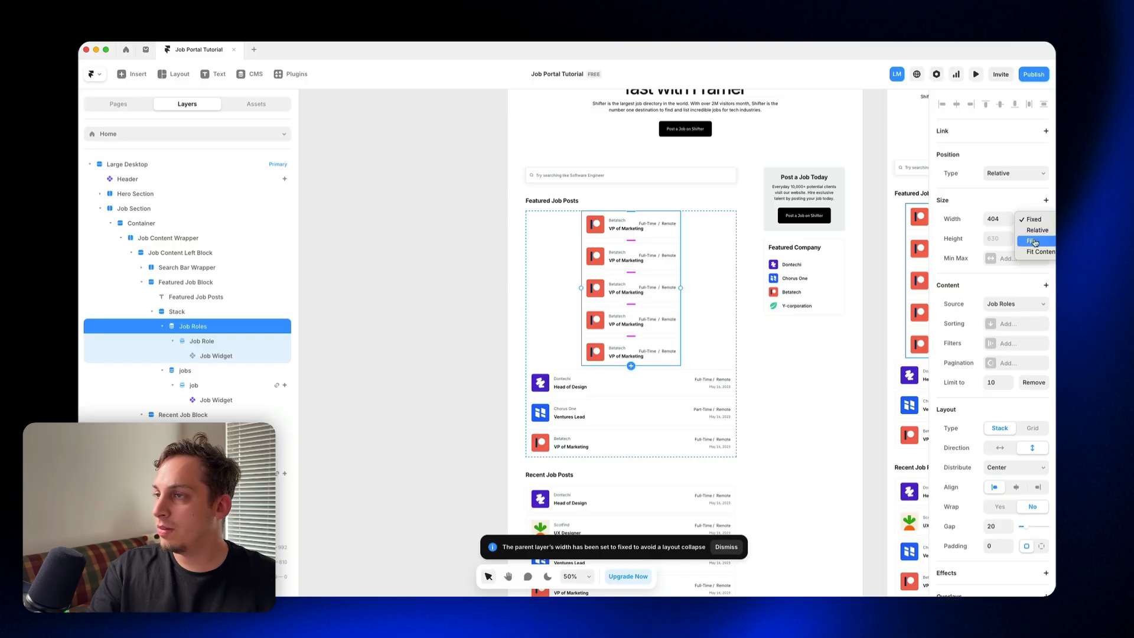
{"action": "left_click", "coordinate": [1035, 241]}
{"action": "left_click", "coordinate": [179, 311]}
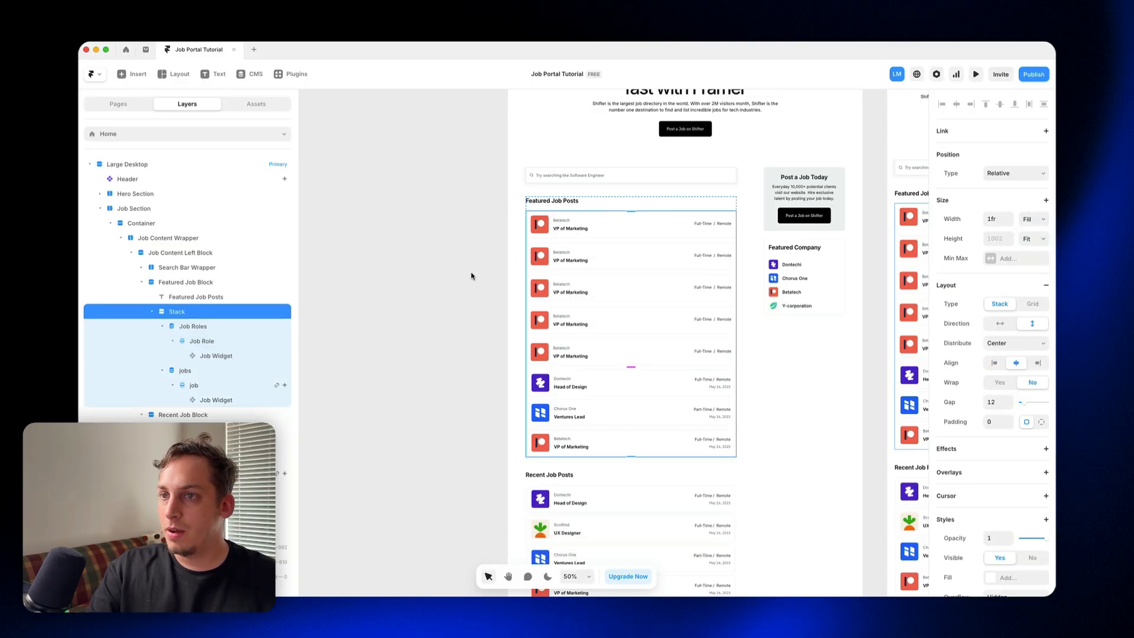
Step: Check the variable bindings of the old Job Widget and delete the jobs list from the Featured Job Block
{"action": "left_click", "coordinate": [216, 400]}
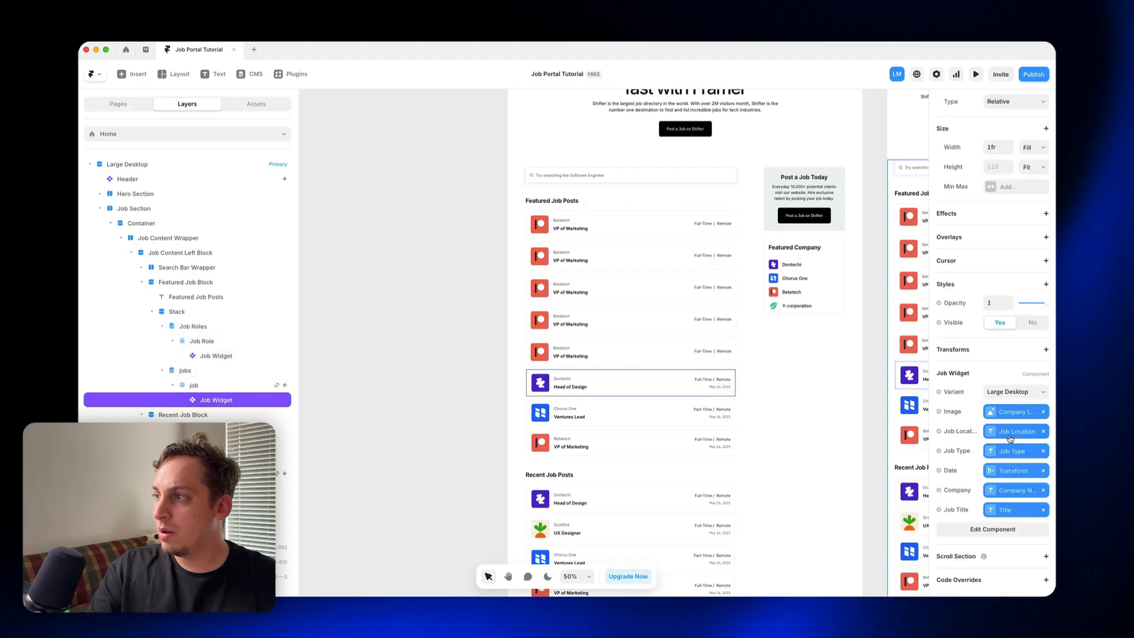
{"action": "left_click", "coordinate": [939, 412]}
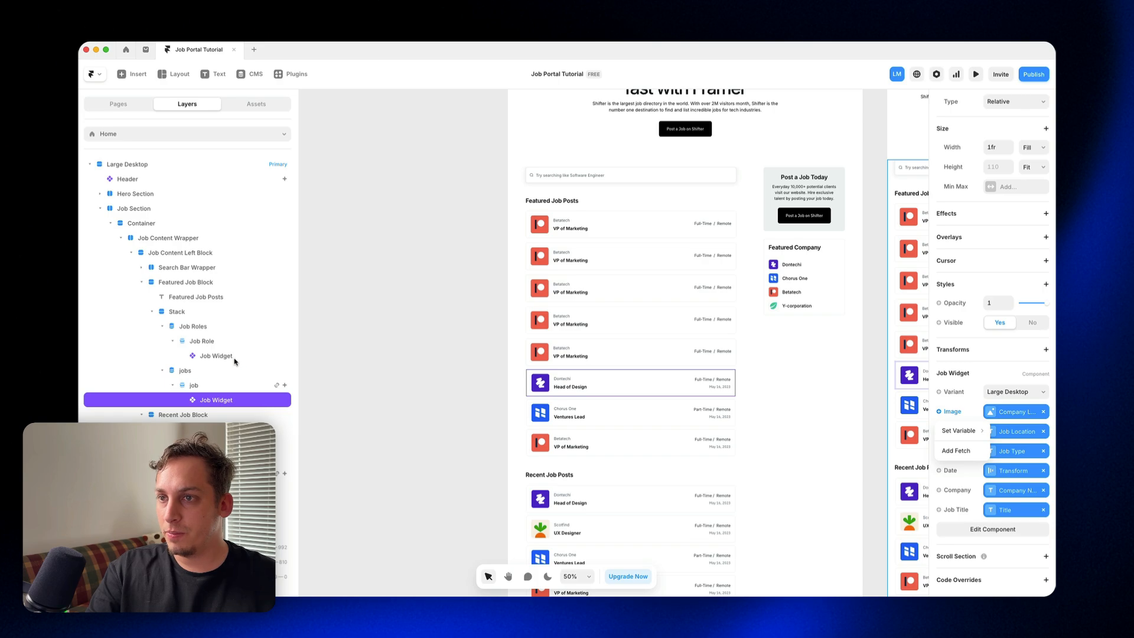
{"action": "left_click", "coordinate": [198, 371]}
{"action": "left_click", "coordinate": [198, 371]}
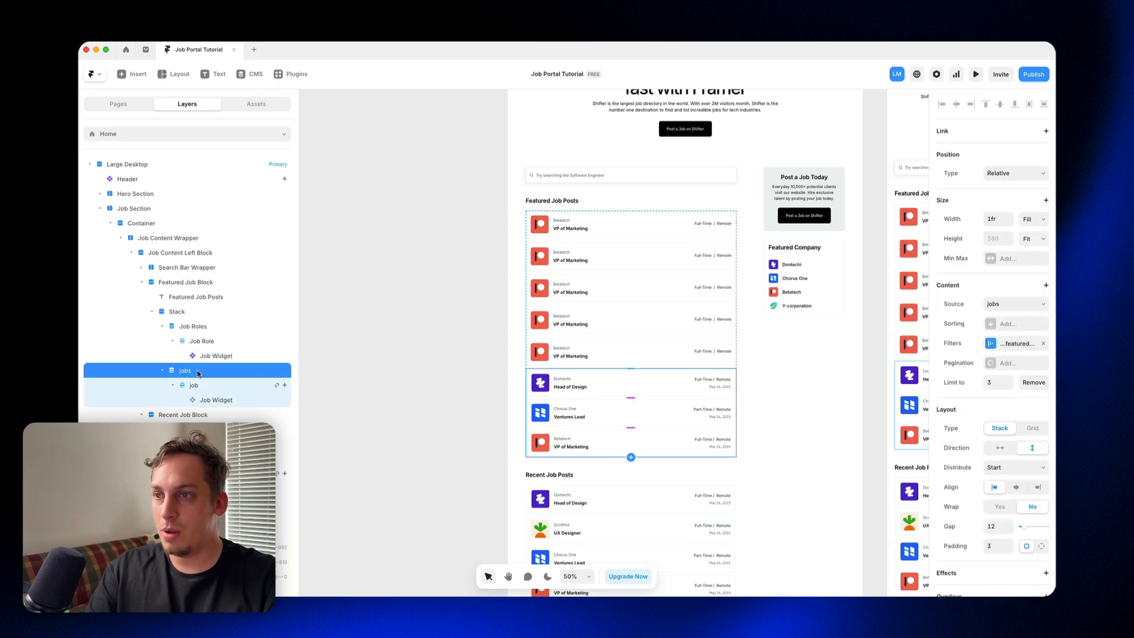
{"action": "key", "text": "Delete"}
Step: Replace the missing Image binding of the Job Role's Job Widget with the Company Logo field
{"action": "left_click", "coordinate": [241, 355]}
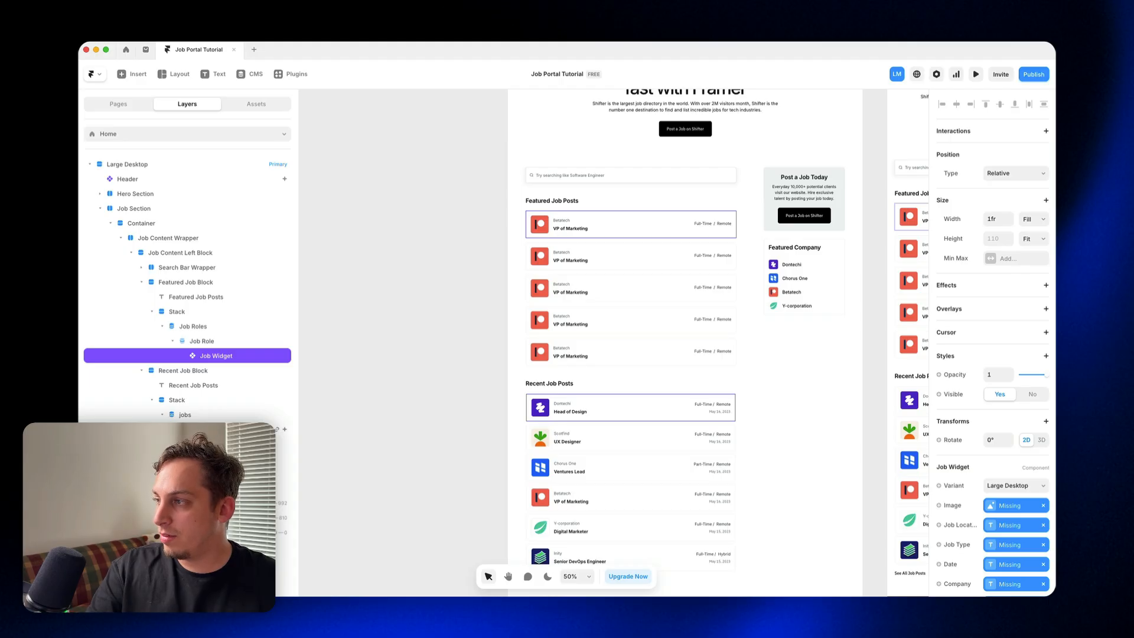
{"action": "scroll", "coordinate": [1038, 501], "scroll_direction": "down", "scroll_amount": 2}
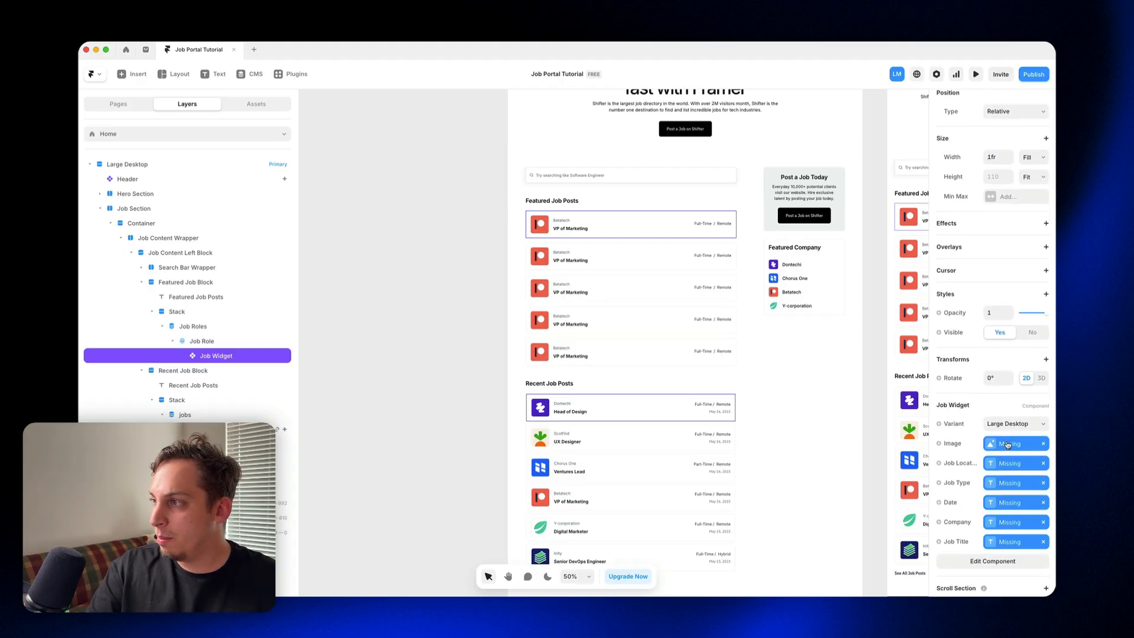
{"action": "left_click", "coordinate": [1042, 446]}
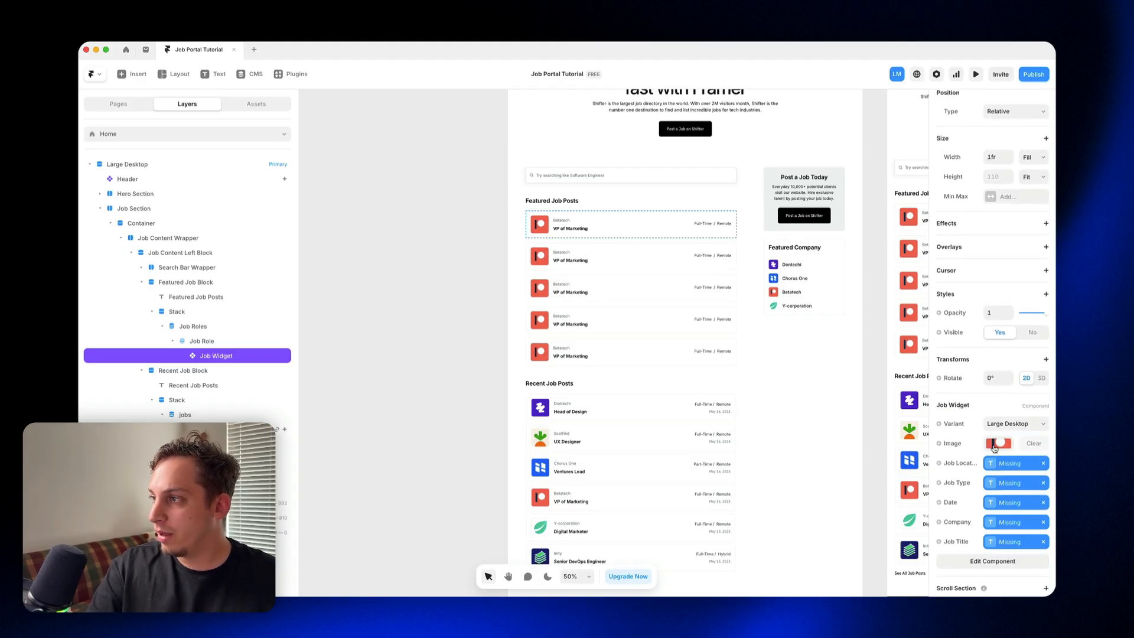
{"action": "left_click", "coordinate": [939, 444]}
{"action": "mouse_move", "coordinate": [959, 462]}
{"action": "left_click", "coordinate": [902, 464]}
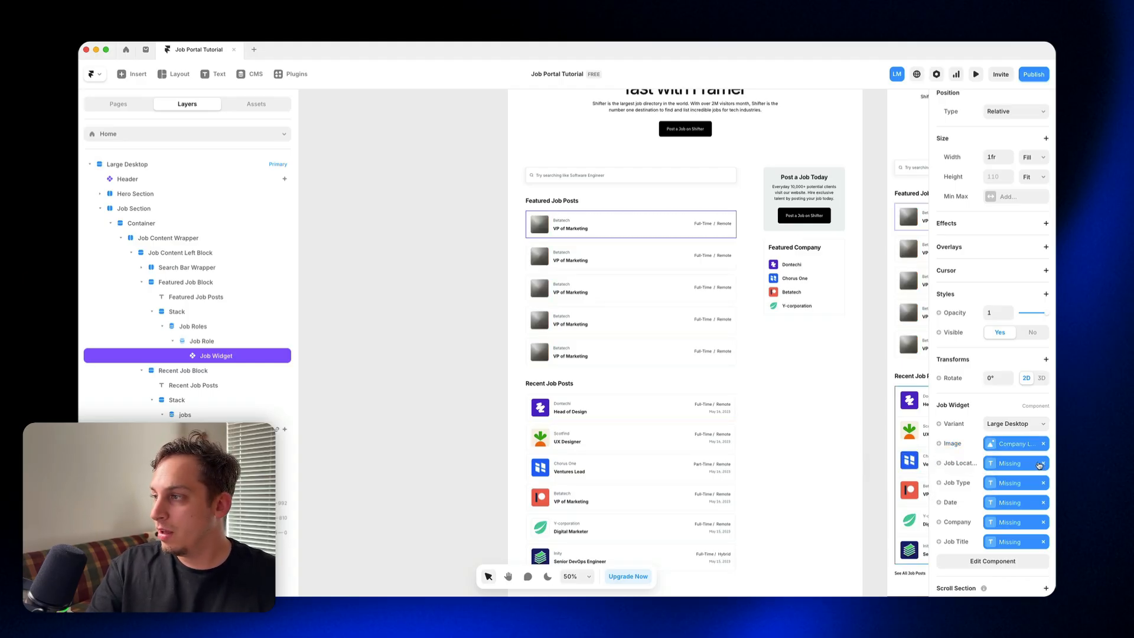
Step: Rebind the Job Widget's missing Job Location and Job Type properties to the Job Location and Job Type collection fields
{"action": "left_click", "coordinate": [1042, 463]}
{"action": "left_click", "coordinate": [939, 463]}
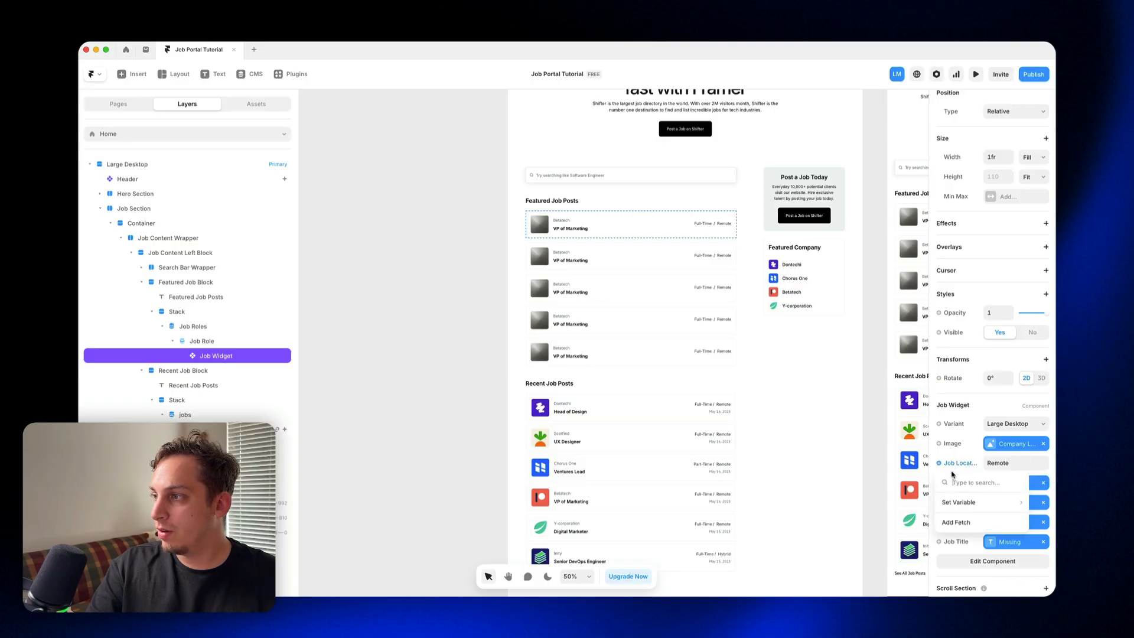
{"action": "mouse_move", "coordinate": [949, 500]}
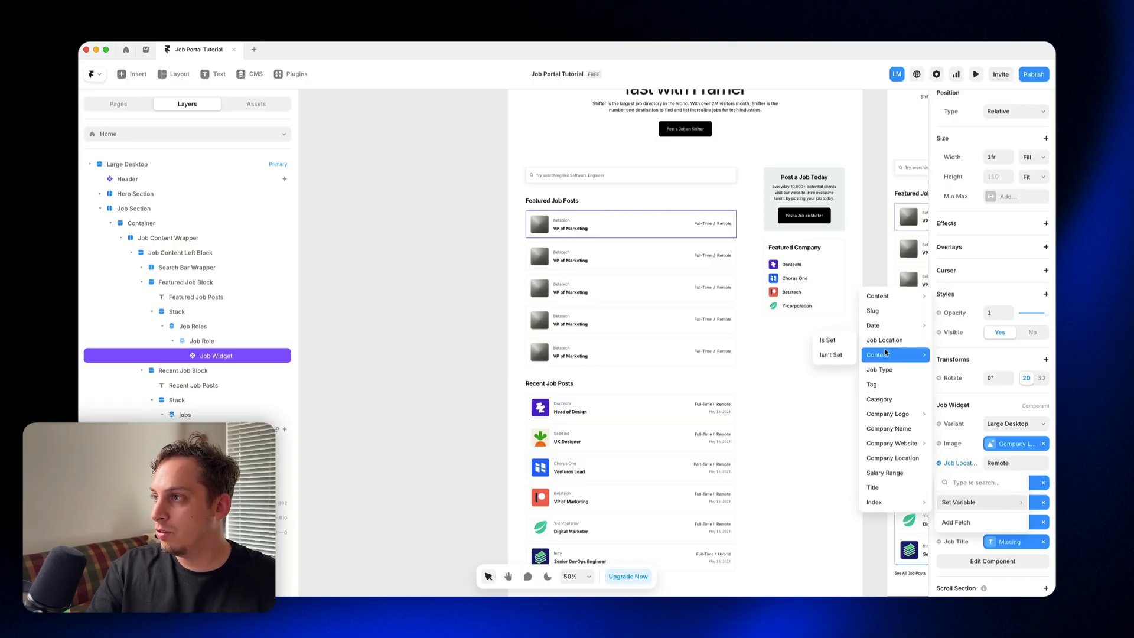
{"action": "left_click", "coordinate": [886, 341]}
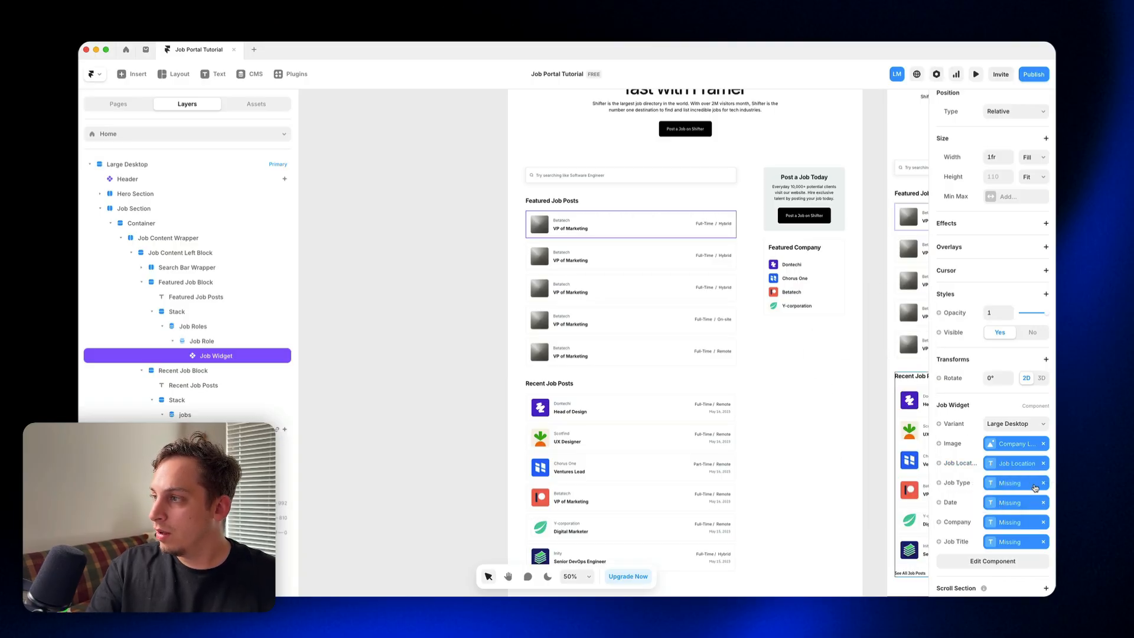
{"action": "left_click", "coordinate": [1042, 484]}
{"action": "left_click", "coordinate": [952, 484]}
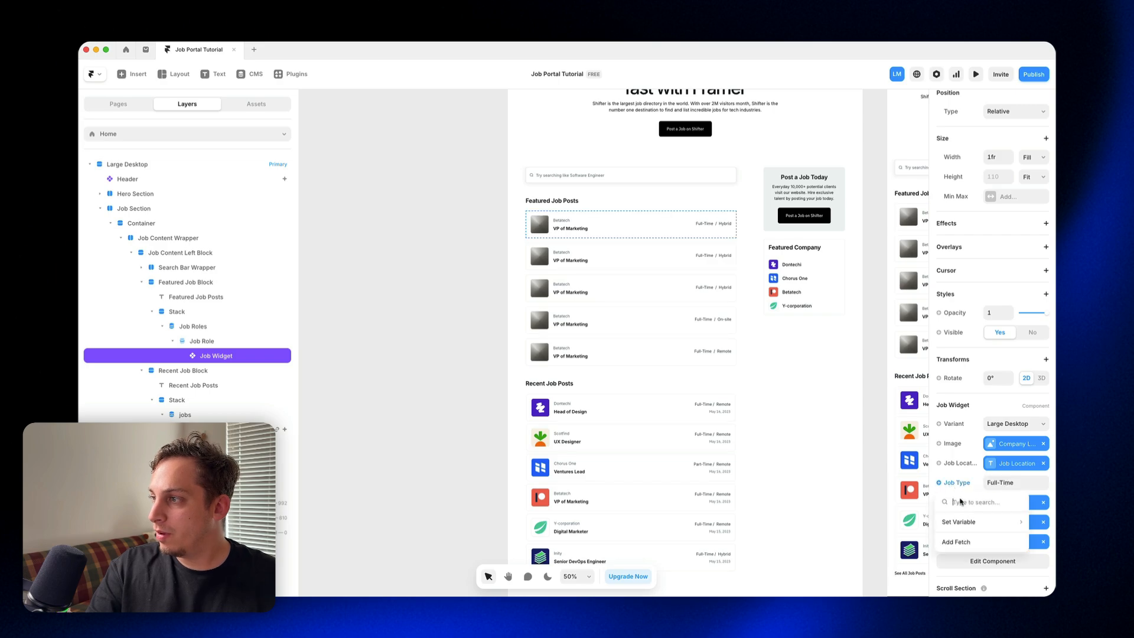
{"action": "mouse_move", "coordinate": [953, 524]}
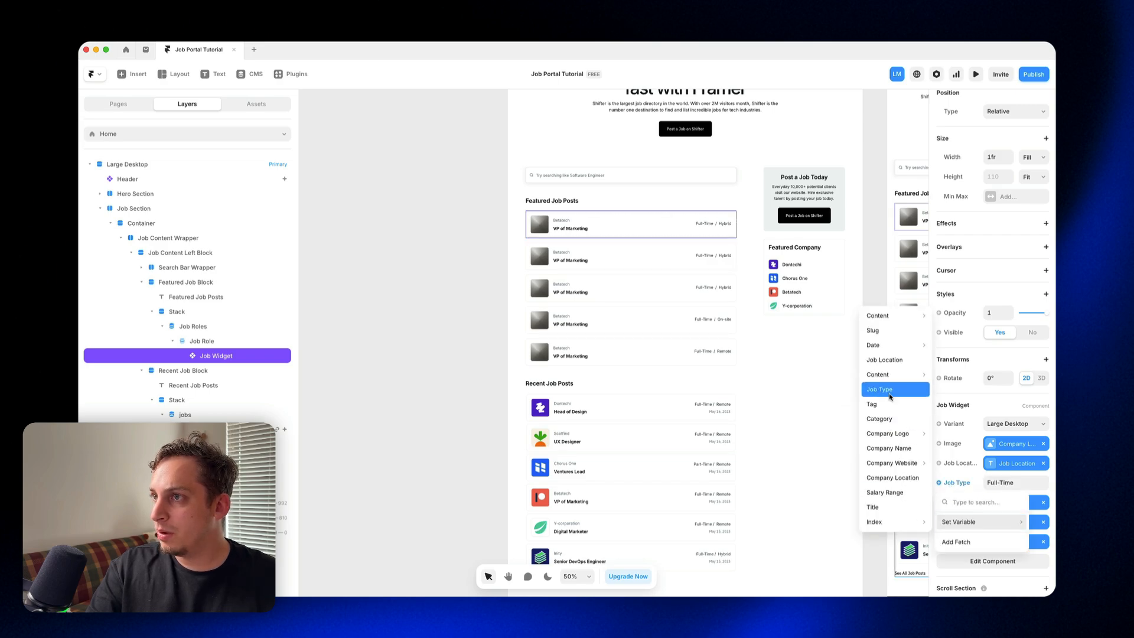
{"action": "left_click", "coordinate": [888, 394]}
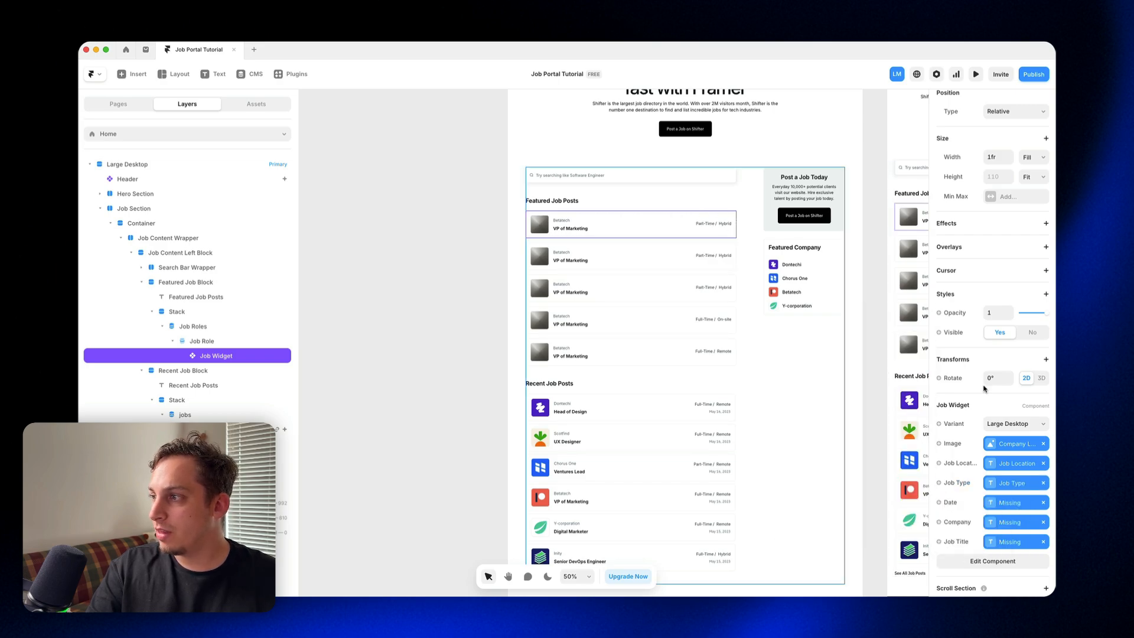
Step: Rebind the Job Widget's missing Date property to the collection's Date field with the Format Date transform
{"action": "left_click", "coordinate": [1042, 502]}
{"action": "left_click", "coordinate": [950, 502]}
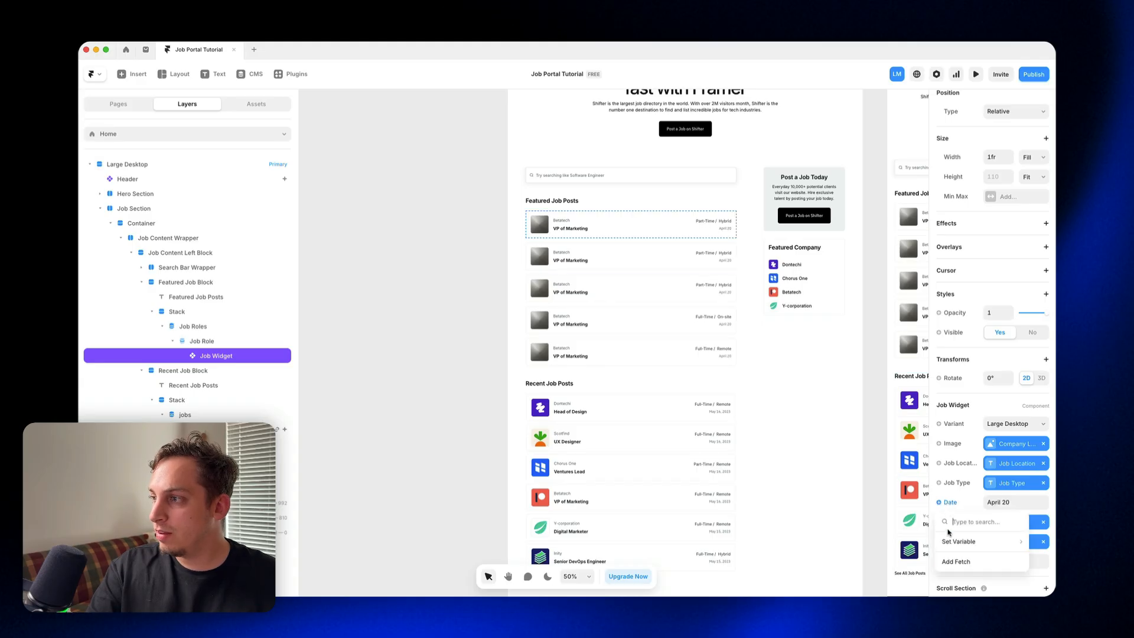
{"action": "mouse_move", "coordinate": [980, 541]}
{"action": "mouse_move", "coordinate": [886, 367]}
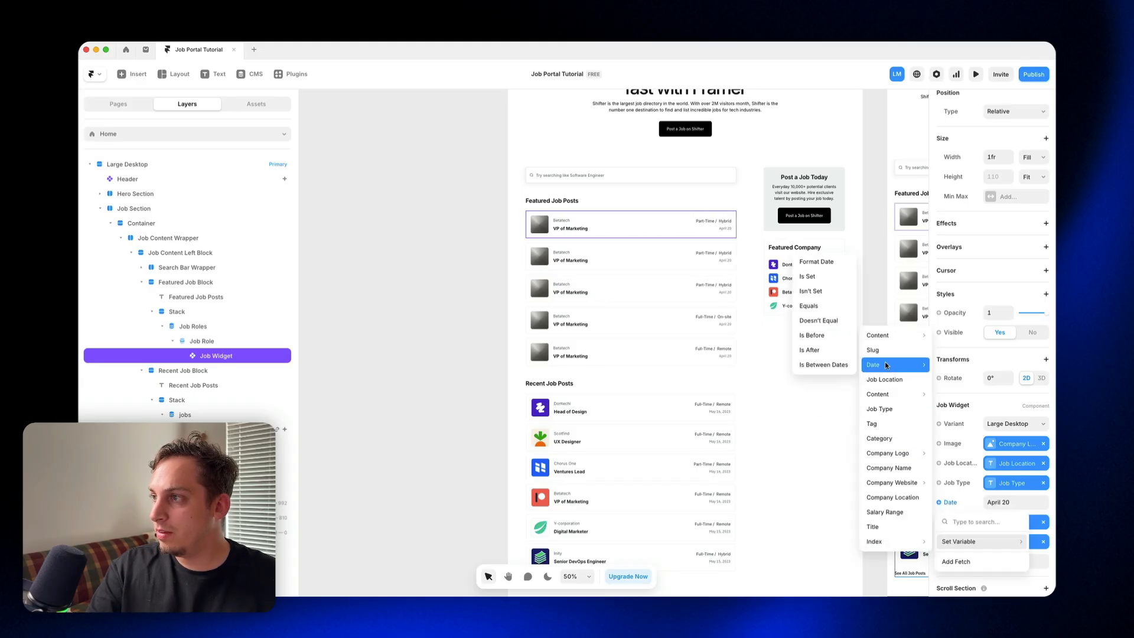
{"action": "left_click", "coordinate": [827, 263]}
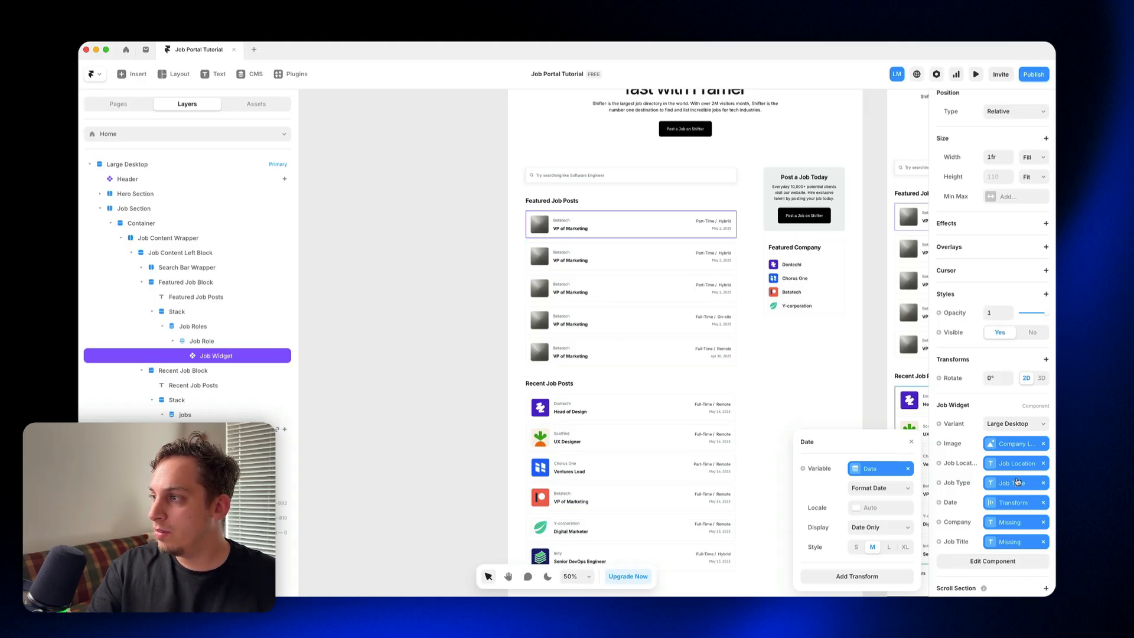
Step: Rebind the Job Widget's missing Company property to the Company Name field
{"action": "scroll", "coordinate": [1033, 520], "scroll_direction": "down", "scroll_amount": 1}
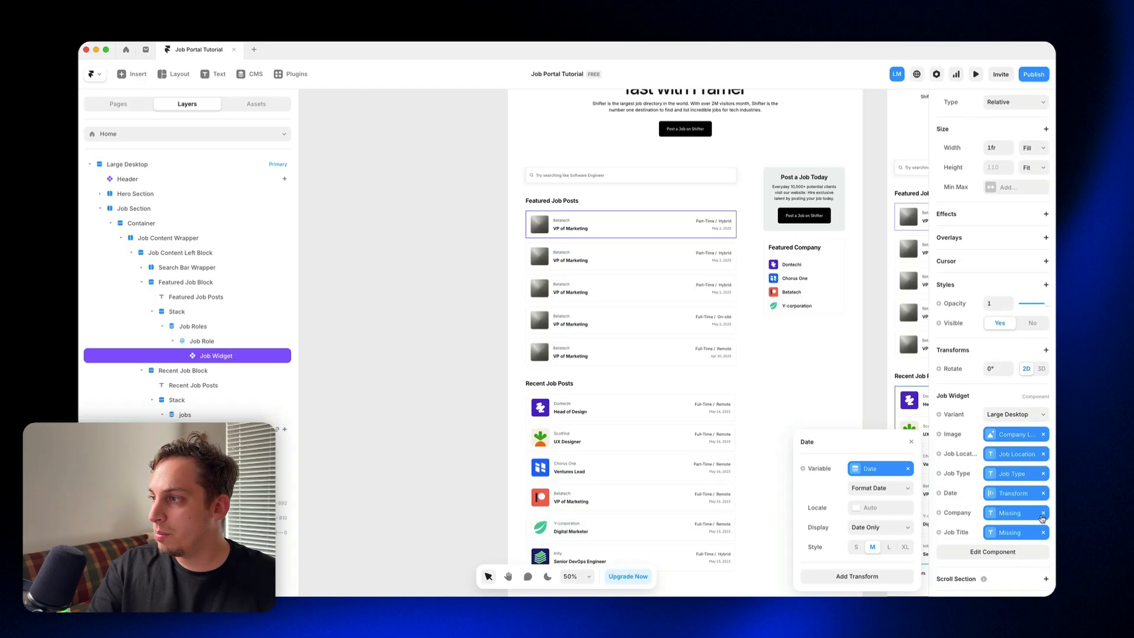
{"action": "left_click", "coordinate": [1043, 513]}
{"action": "left_click", "coordinate": [958, 514]}
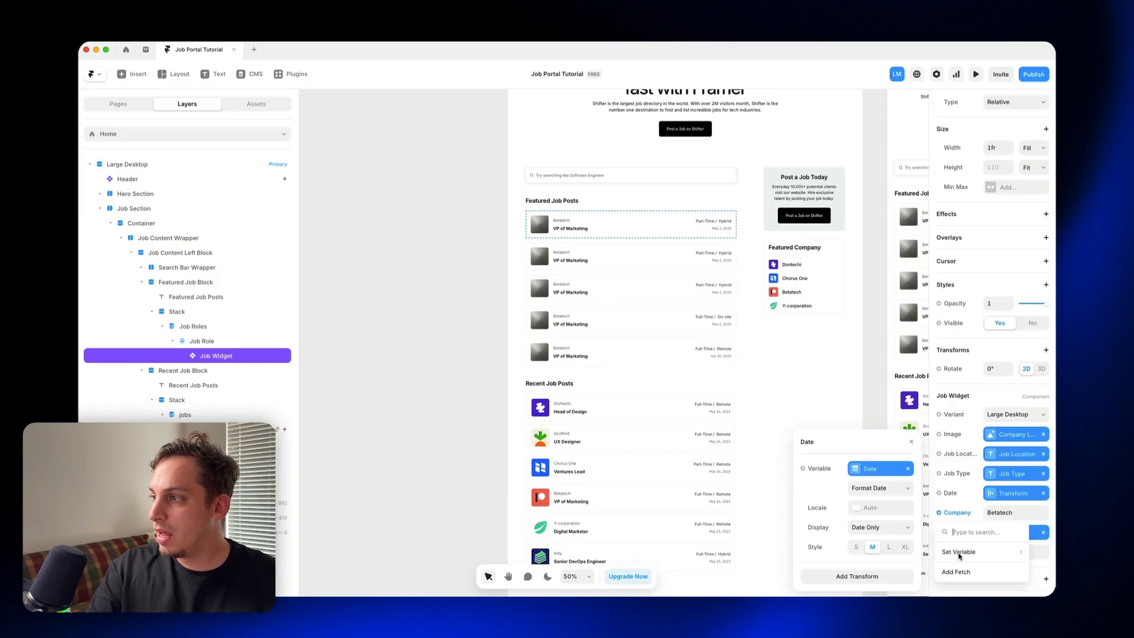
{"action": "mouse_move", "coordinate": [975, 551]}
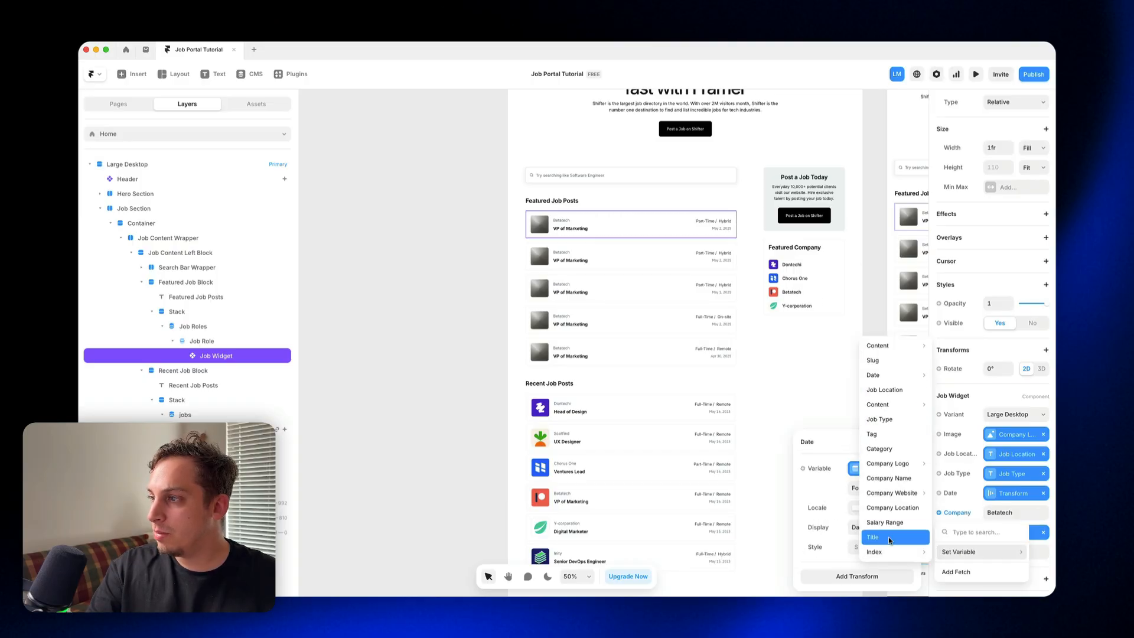
{"action": "left_click", "coordinate": [893, 479]}
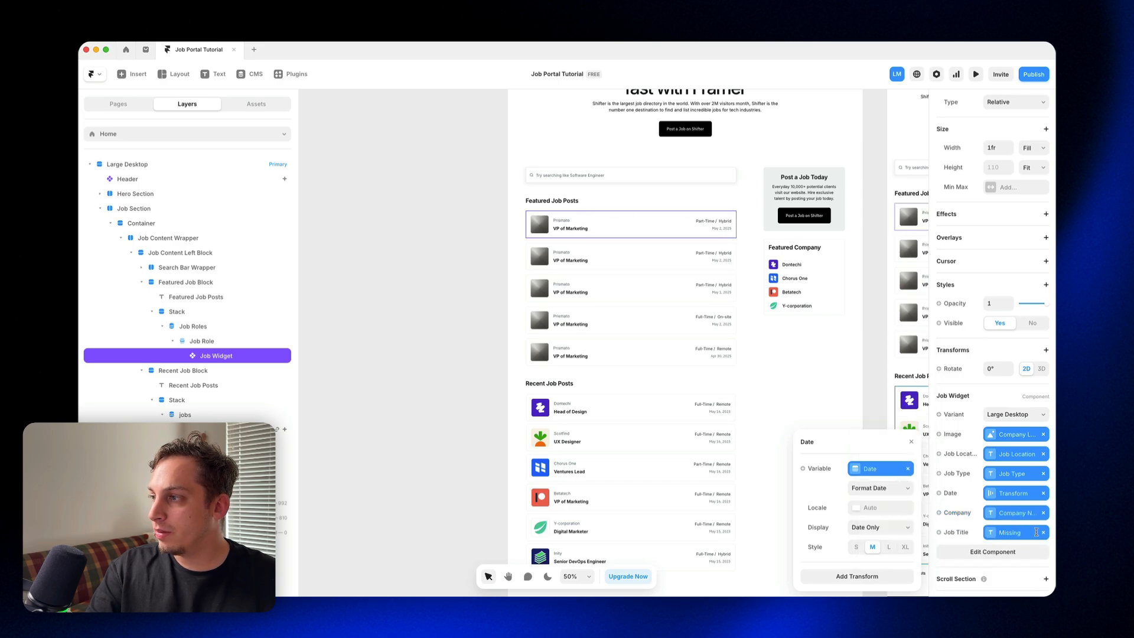
Step: Rebind the Job Widget's missing Job Title property to the collection's Title field
{"action": "left_click", "coordinate": [1043, 533]}
{"action": "left_click", "coordinate": [953, 533]}
{"action": "mouse_move", "coordinate": [957, 509]}
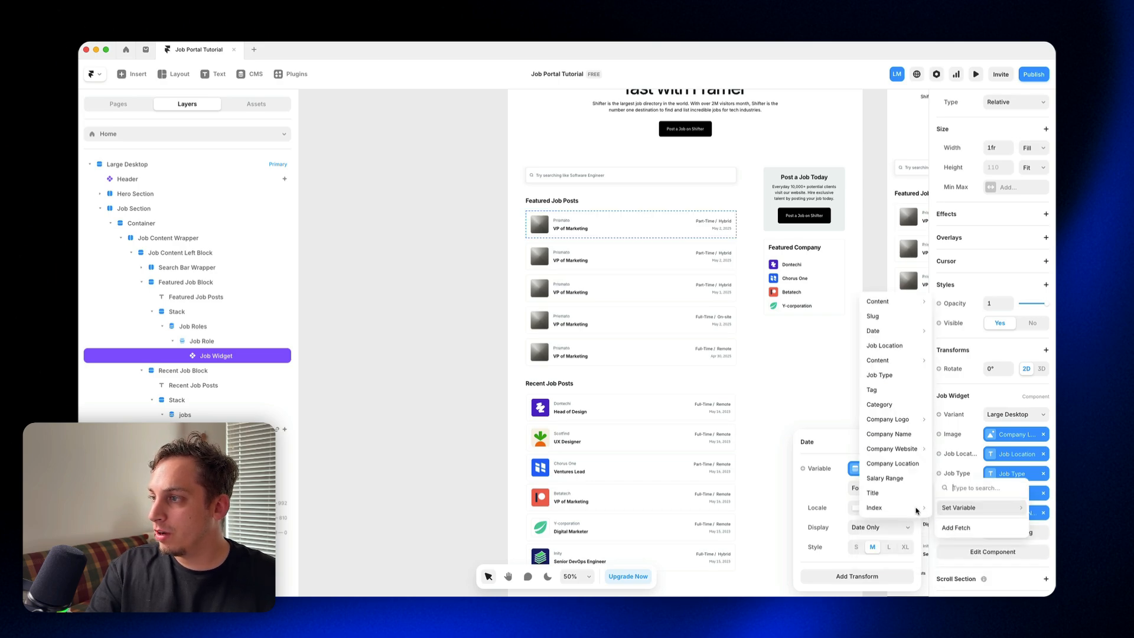
{"action": "left_click", "coordinate": [893, 496]}
{"action": "key", "text": "Escape"}
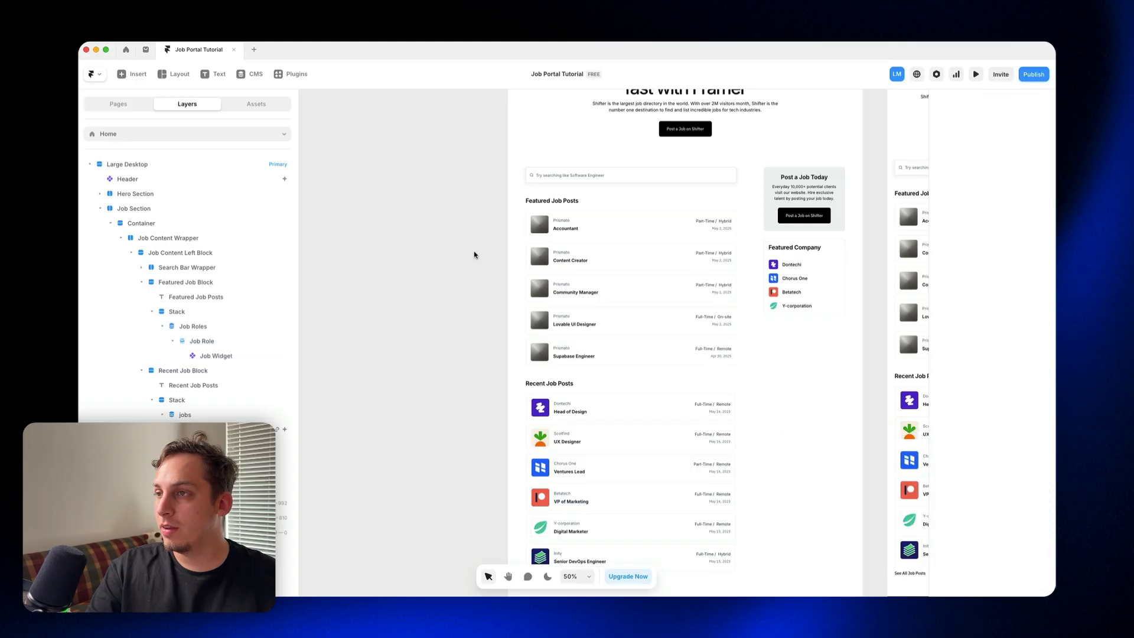
{"action": "scroll", "coordinate": [577, 233], "scroll_direction": "up", "scroll_amount": 5}
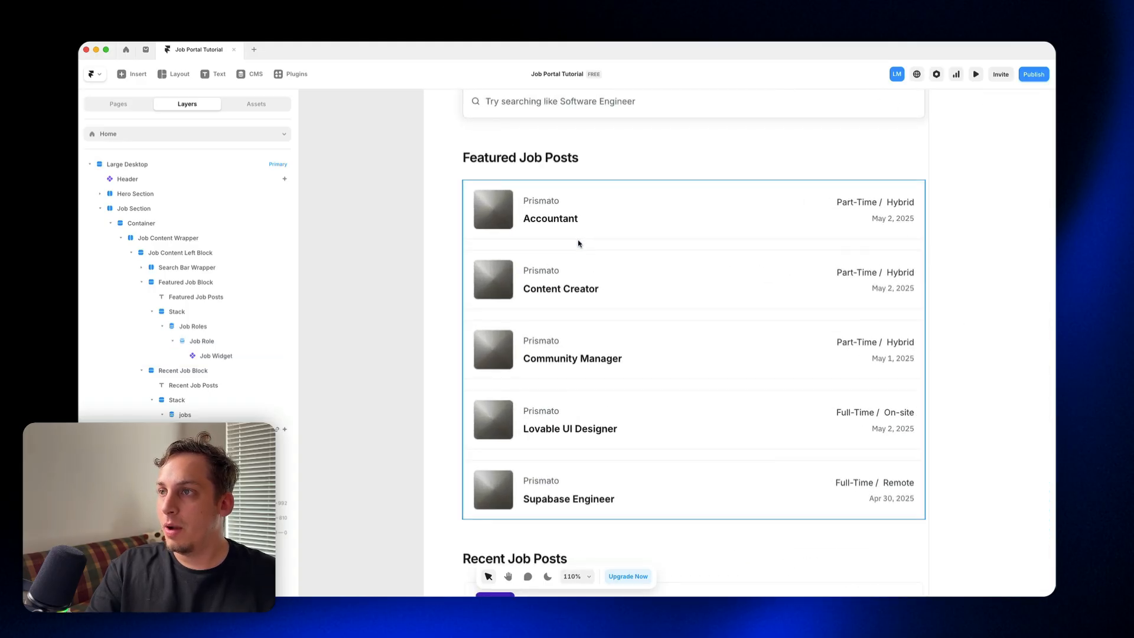
{"action": "scroll", "coordinate": [577, 243], "scroll_direction": "down", "scroll_amount": 5}
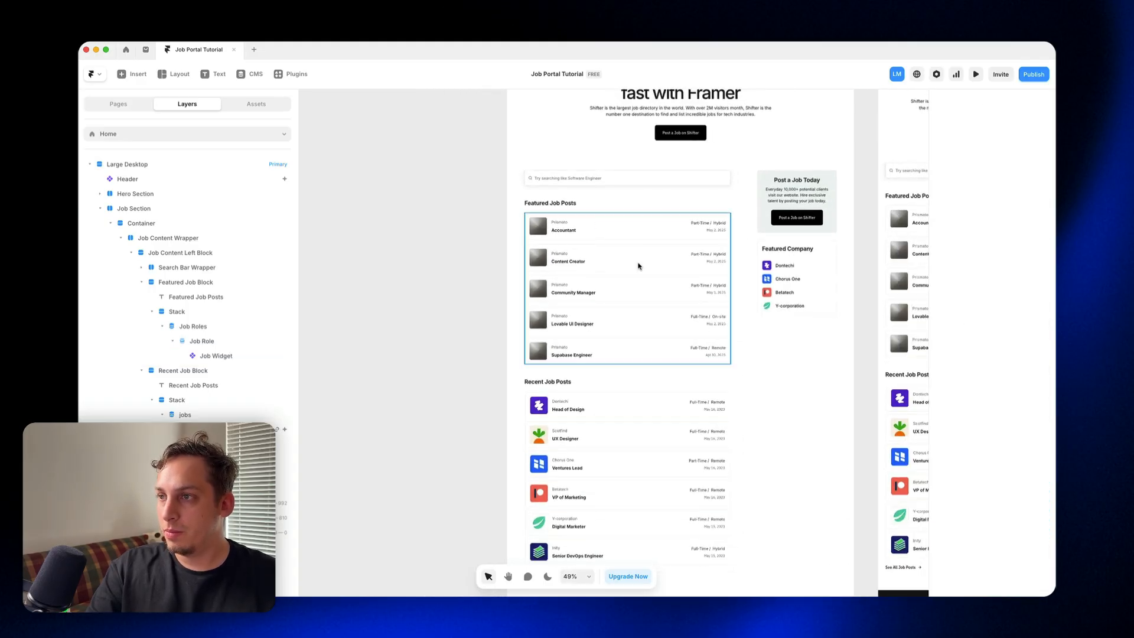
Step: Replace the jobs list in the Recent Job Block with a duplicate of the Featured Job Block's Job Roles list
{"action": "scroll", "coordinate": [437, 316], "scroll_direction": "down", "scroll_amount": 1}
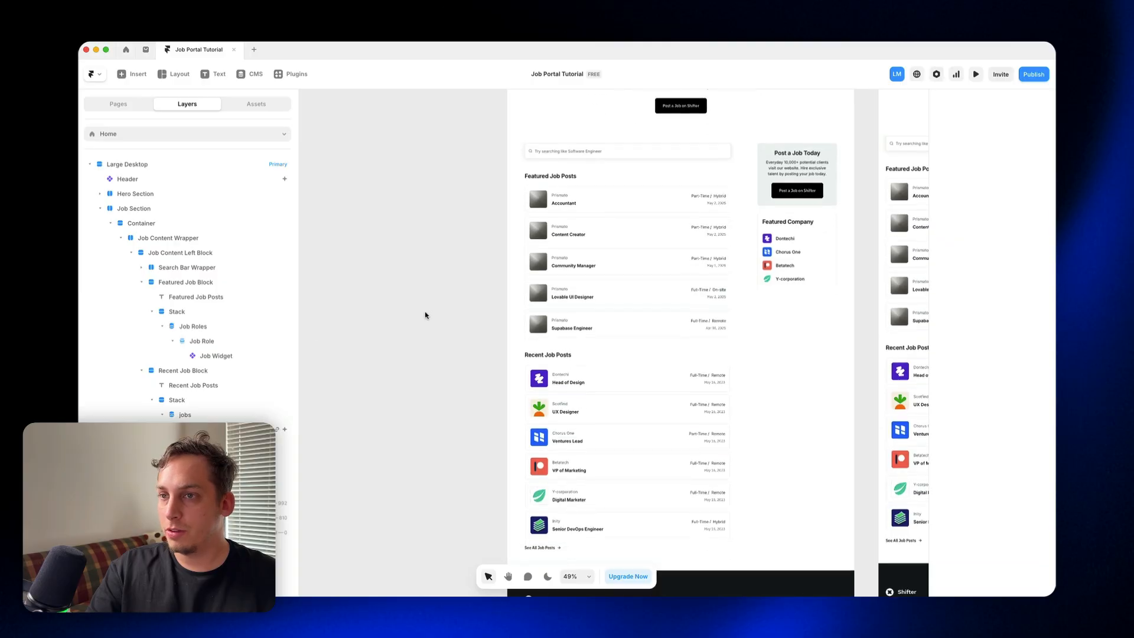
{"action": "left_click", "coordinate": [582, 370]}
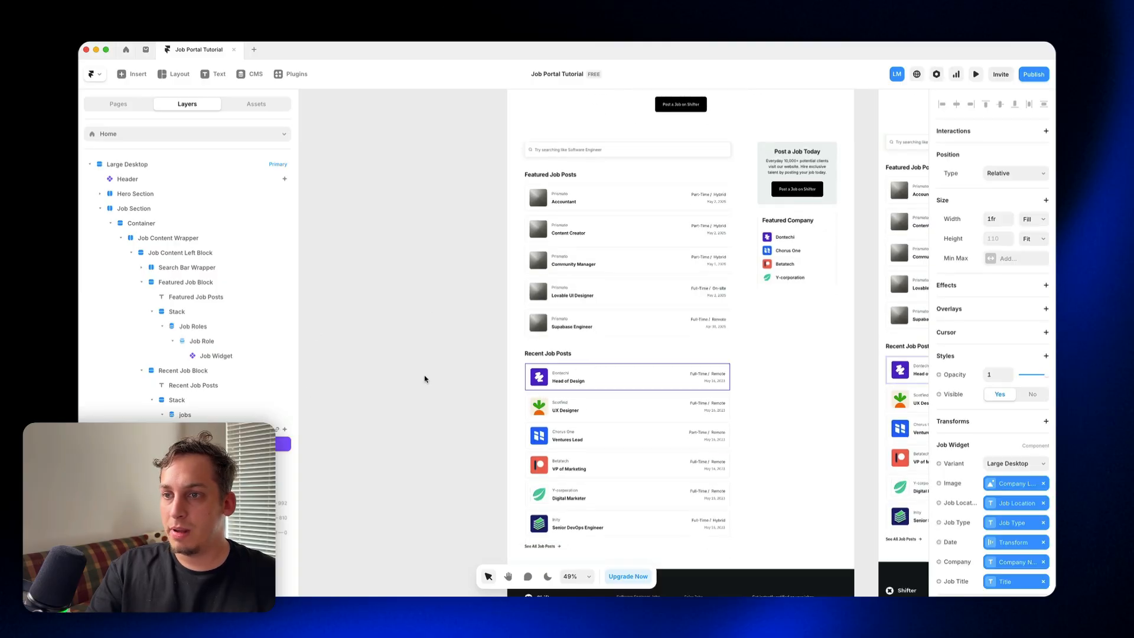
{"action": "left_click", "coordinate": [208, 329]}
{"action": "left_click", "coordinate": [164, 327]}
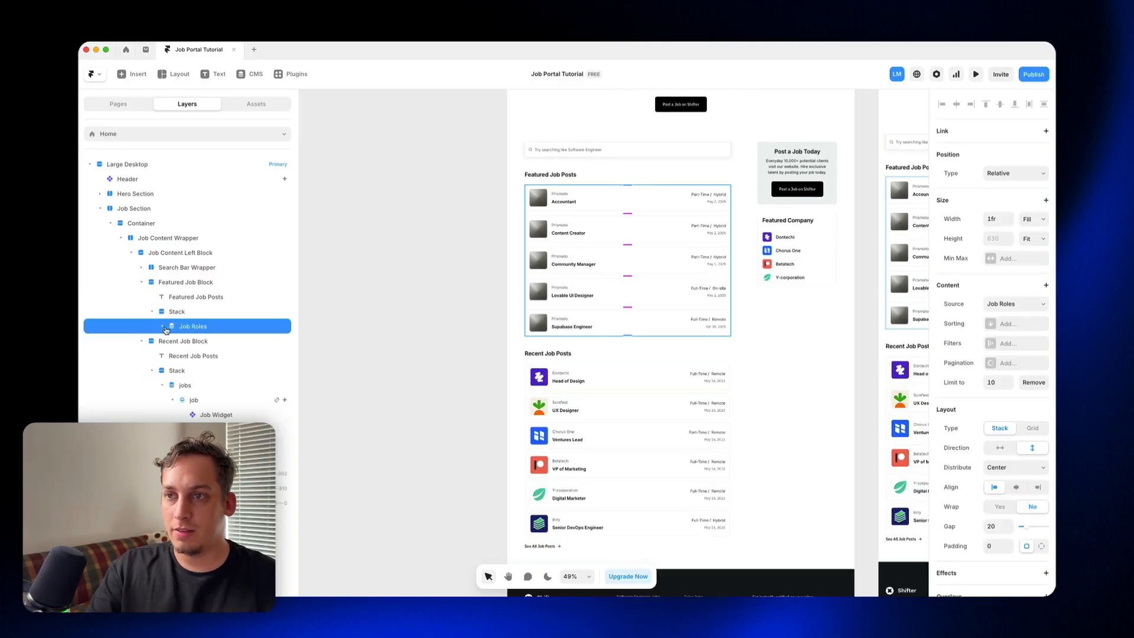
{"action": "key", "text": "super+d"}
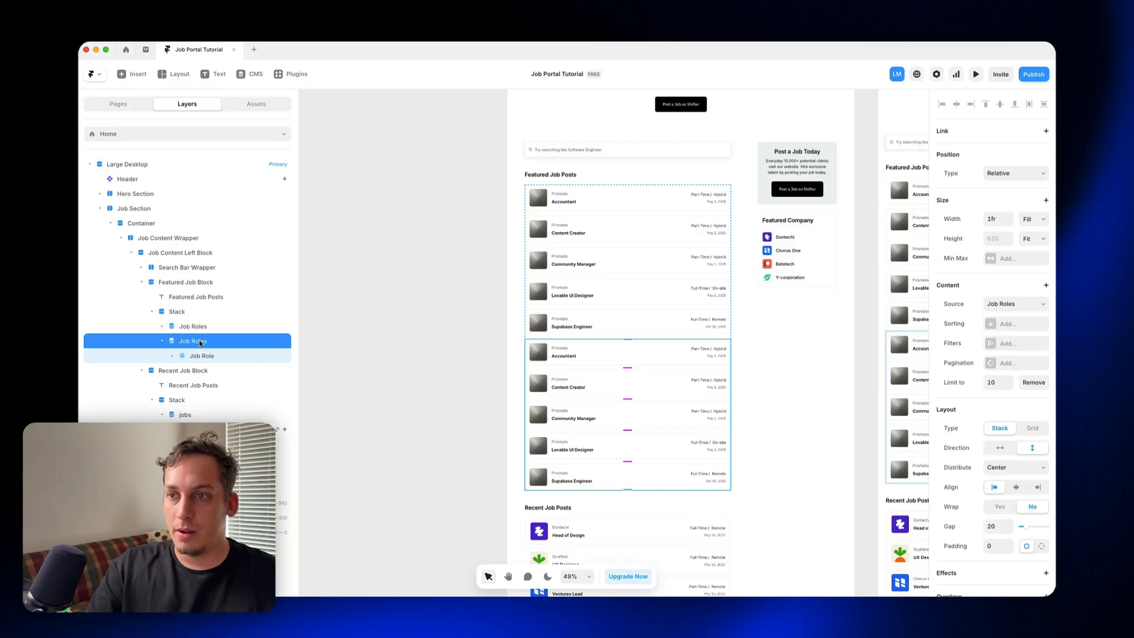
{"action": "left_click_drag", "start_coordinate": [200, 342], "coordinate": [199, 413]}
{"action": "left_click", "coordinate": [199, 415]}
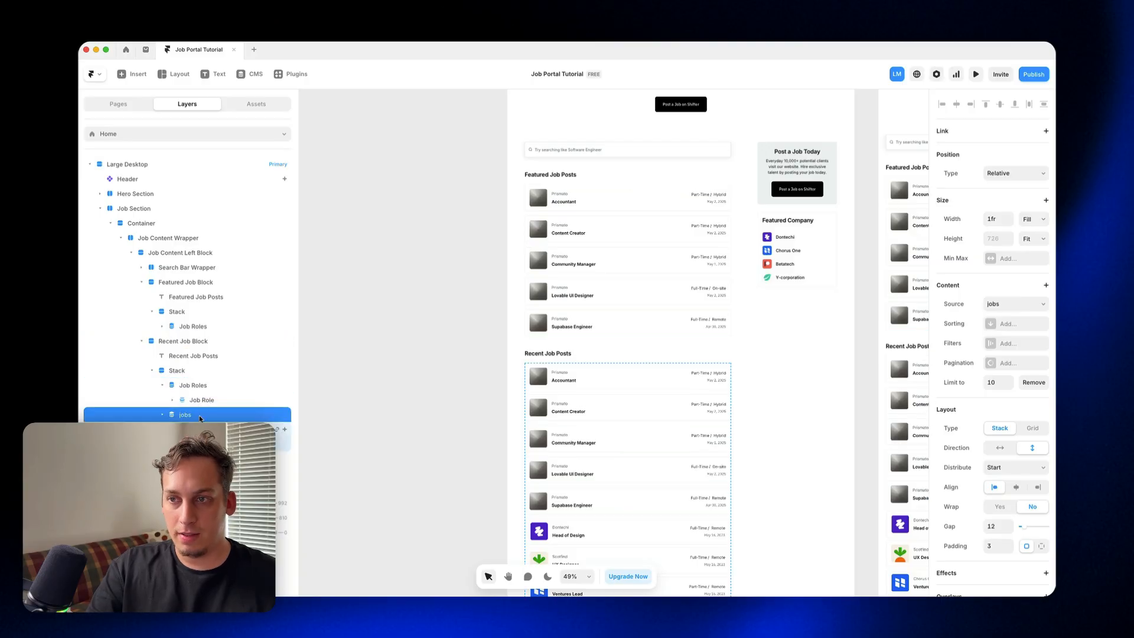
{"action": "key", "text": "BackSpace"}
Step: Filter the Job Roles list under Featured Job Posts to items whose Tag equals Featured
{"action": "scroll", "coordinate": [564, 291], "scroll_direction": "up", "scroll_amount": 2}
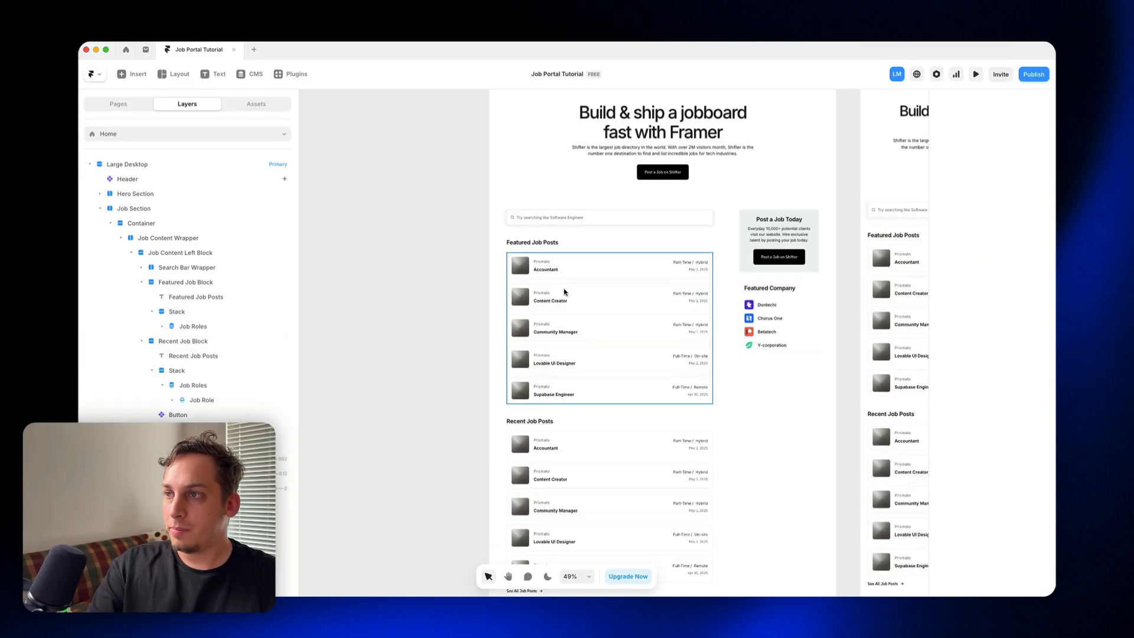
{"action": "left_click", "coordinate": [564, 291]}
{"action": "double_click", "coordinate": [560, 289]}
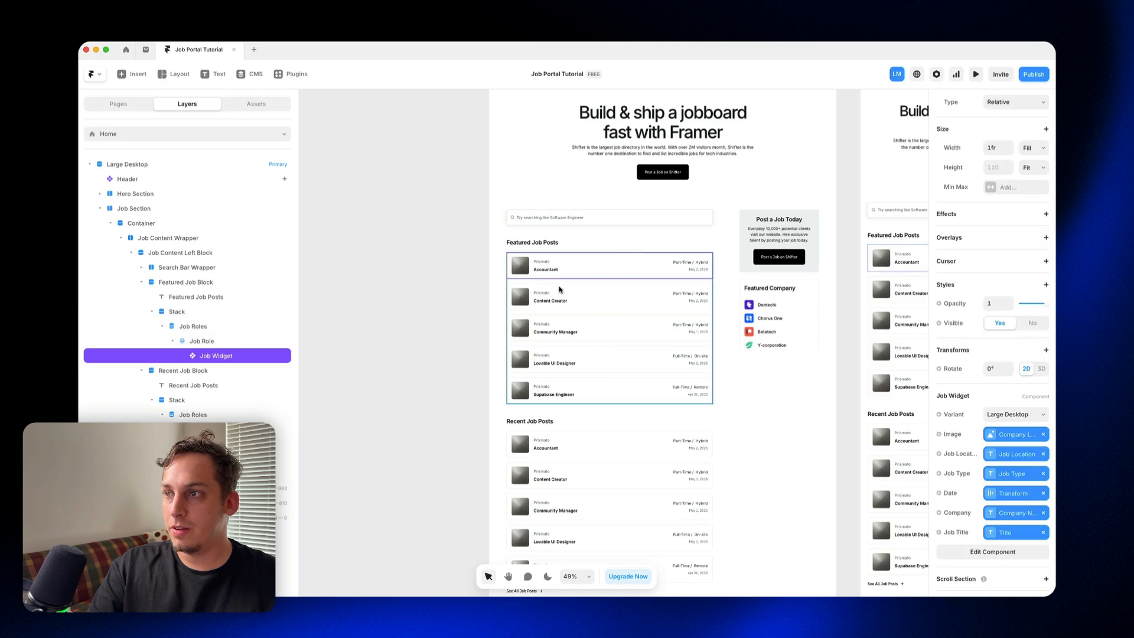
{"action": "left_click", "coordinate": [560, 290]}
{"action": "left_click", "coordinate": [991, 344]}
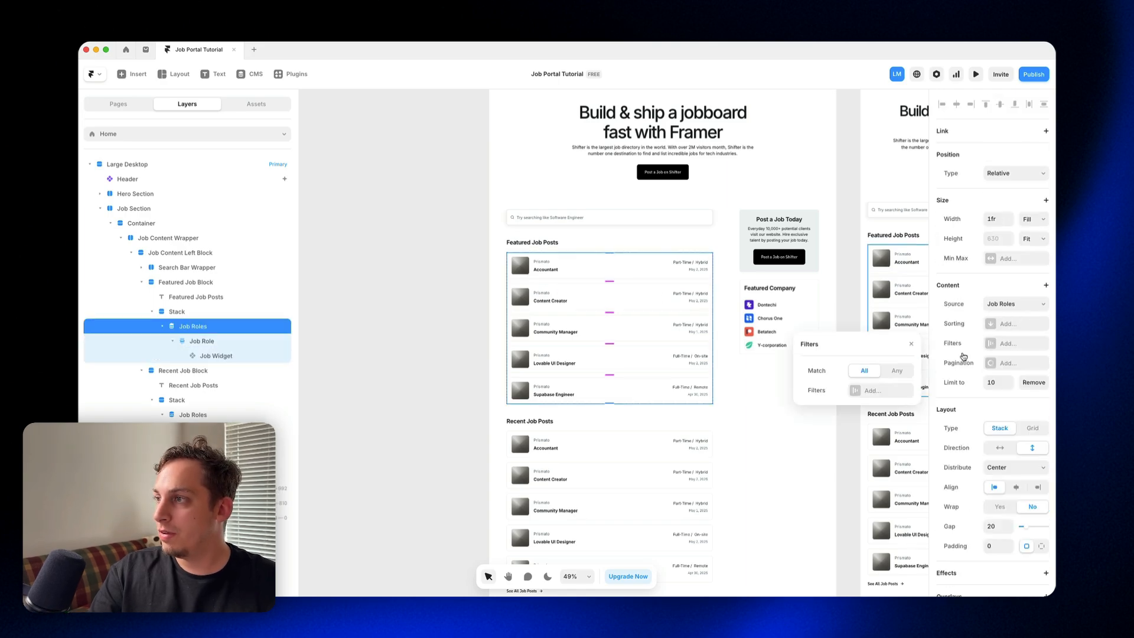
{"action": "left_click", "coordinate": [869, 390]}
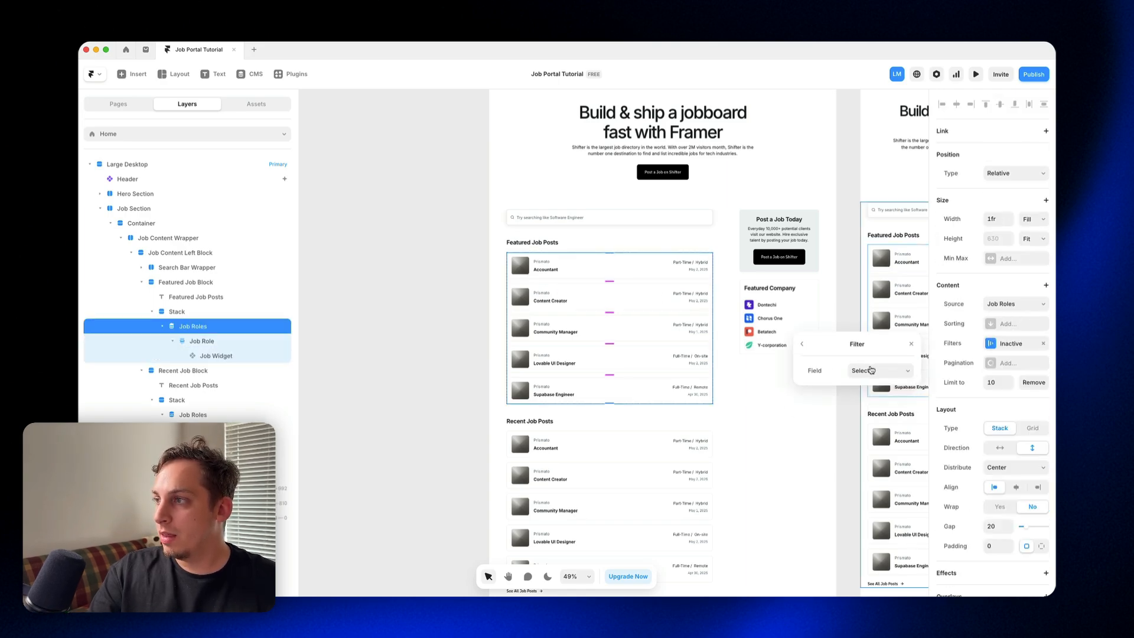
{"action": "left_click", "coordinate": [871, 371]}
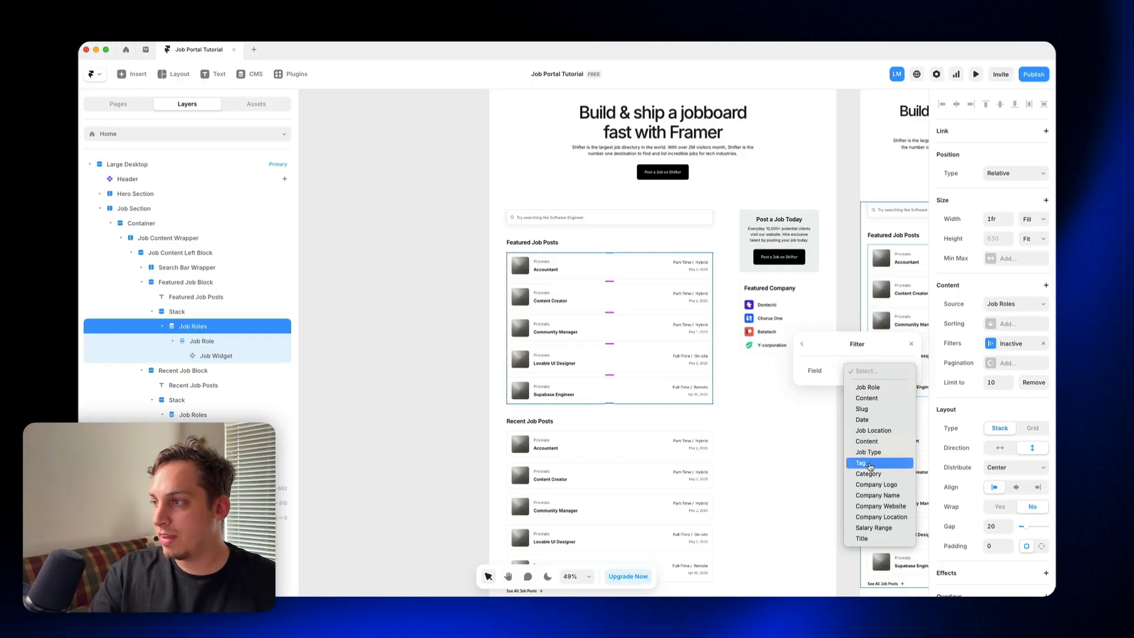
{"action": "left_click", "coordinate": [870, 465]}
{"action": "left_click", "coordinate": [869, 390]}
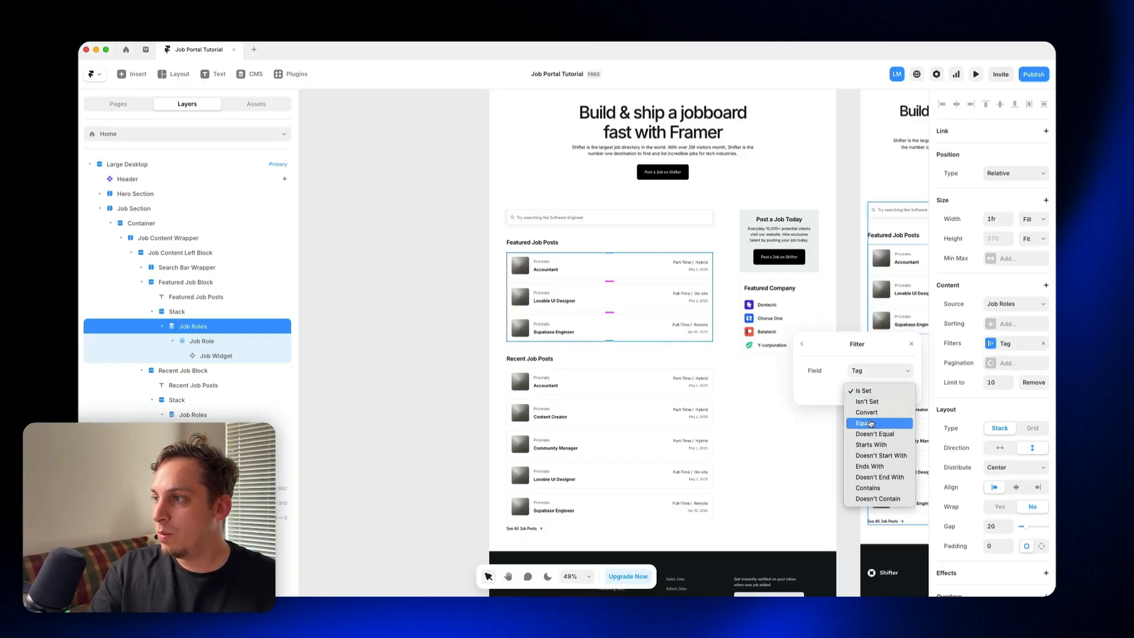
{"action": "left_click", "coordinate": [871, 424]}
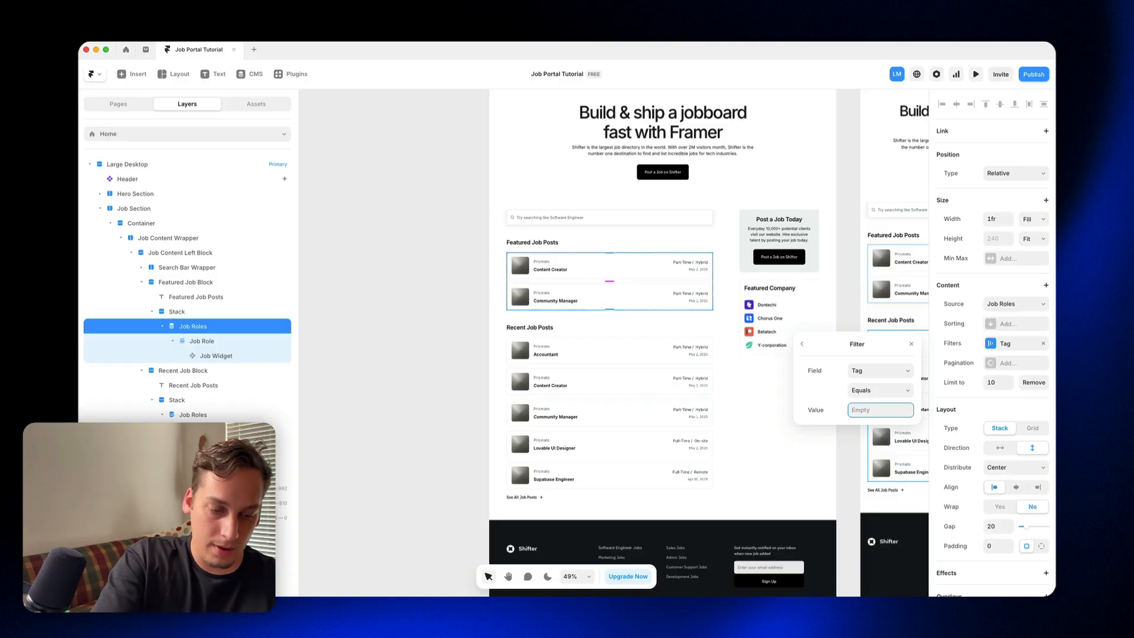
{"action": "type", "text": "Featured"}
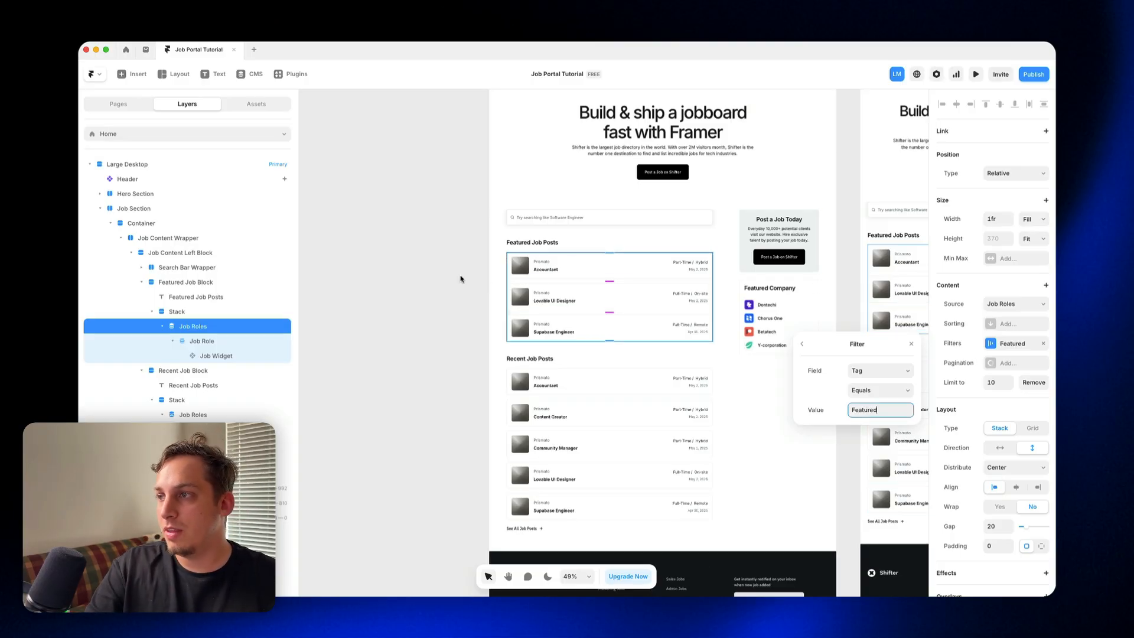
{"action": "left_click", "coordinate": [460, 279]}
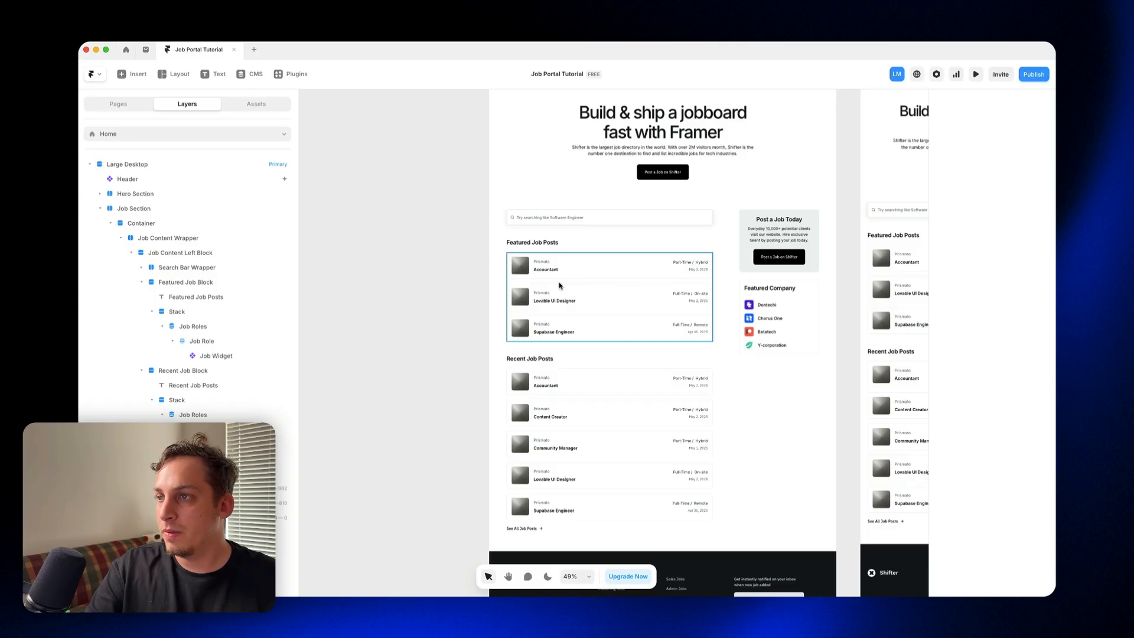
Step: Sort the Job Roles list under Recent Job Posts by Date in New → Old order
{"action": "left_click", "coordinate": [570, 388]}
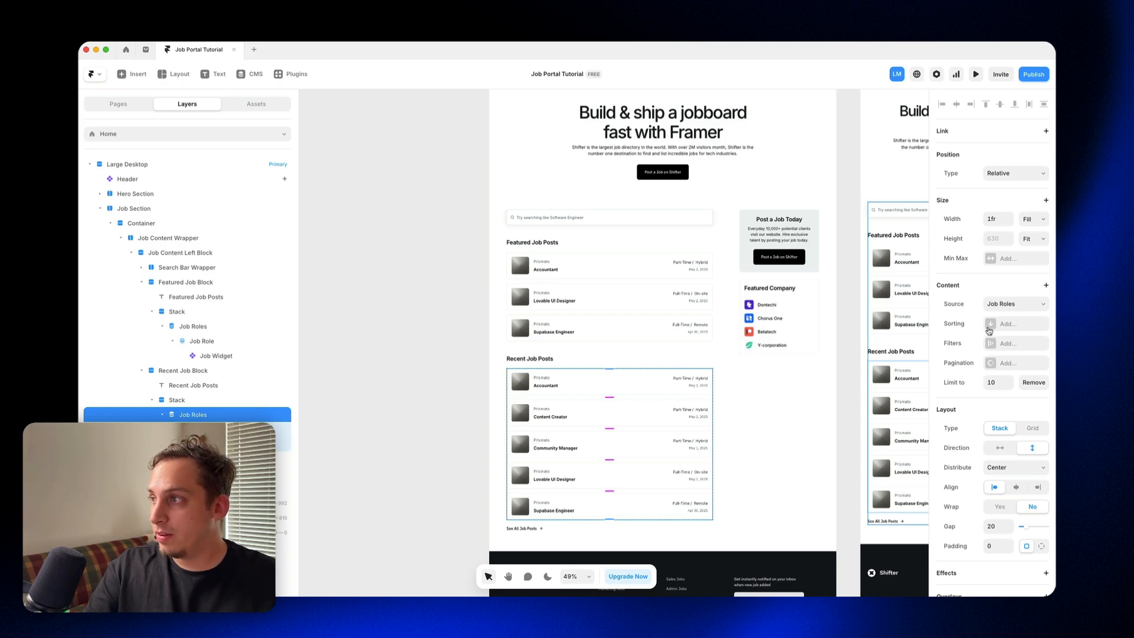
{"action": "left_click", "coordinate": [990, 328]}
{"action": "left_click", "coordinate": [906, 353]}
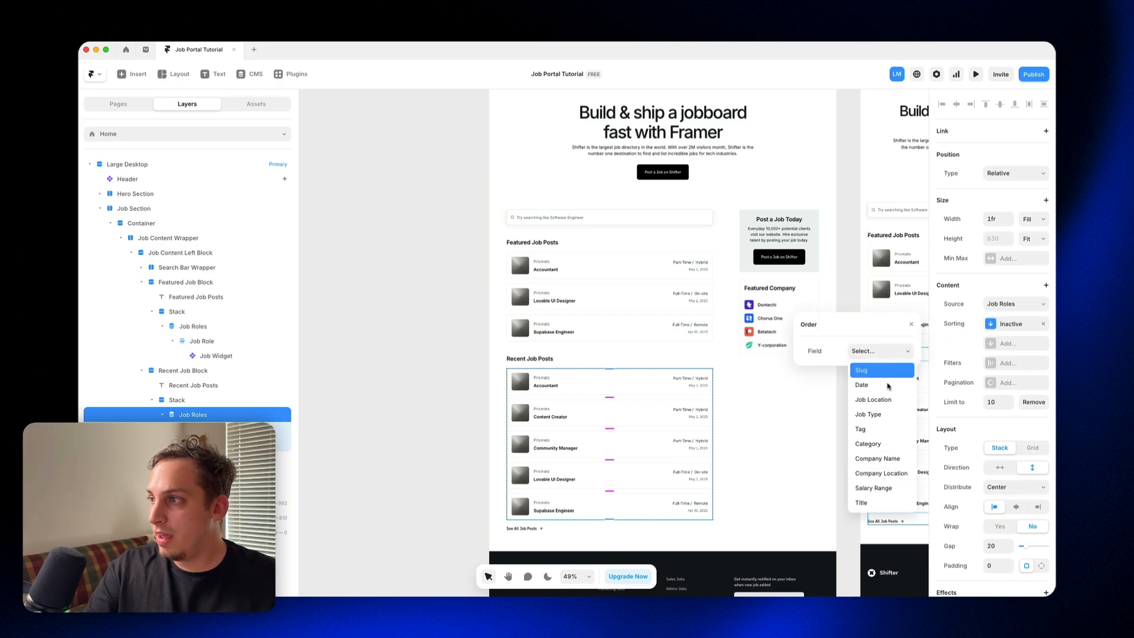
{"action": "left_click", "coordinate": [889, 386]}
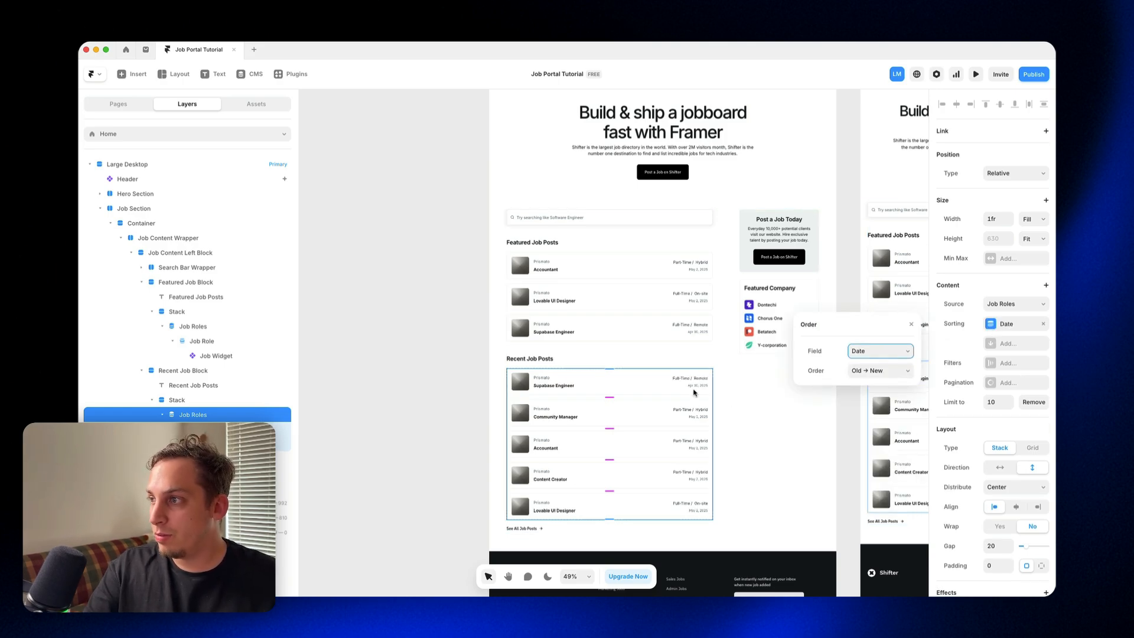
{"action": "scroll", "coordinate": [646, 397], "scroll_direction": "up", "scroll_amount": 2}
{"action": "left_click", "coordinate": [874, 374]}
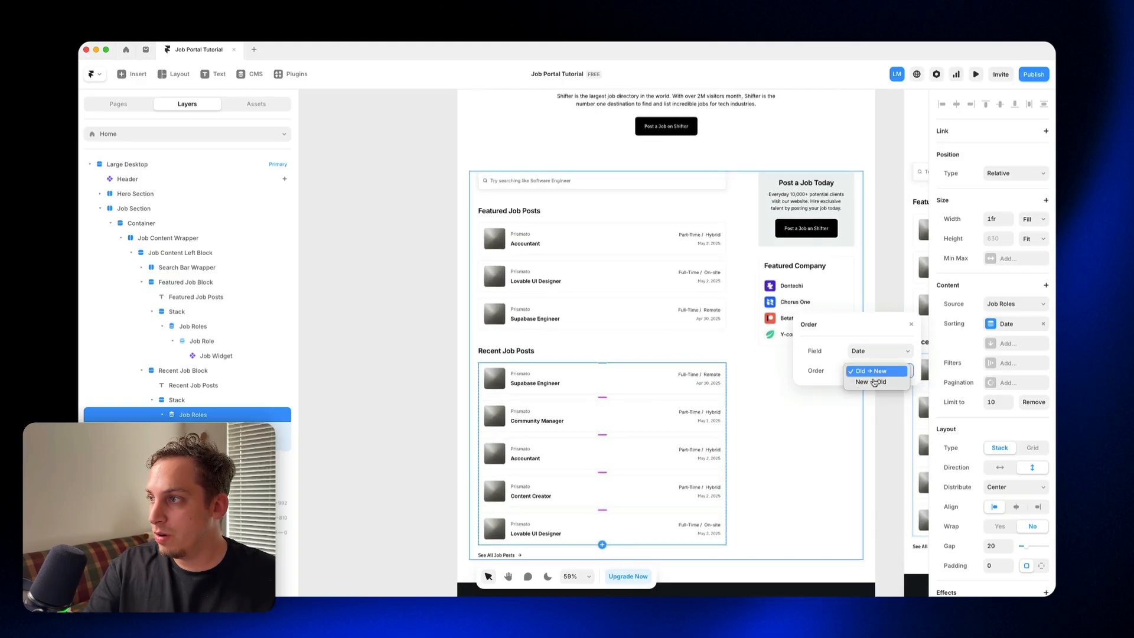
{"action": "left_click", "coordinate": [874, 382]}
{"action": "scroll", "coordinate": [757, 391], "scroll_direction": "down", "scroll_amount": 2}
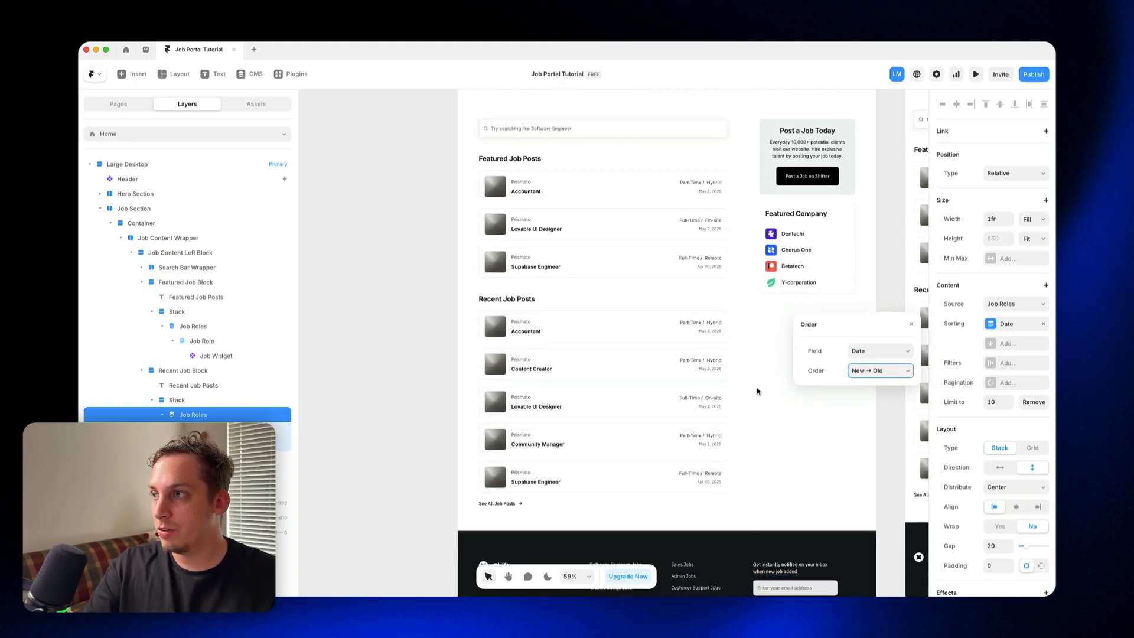
Step: Delete the Featured Company block below the Post a Job Today card on the Home page
{"action": "scroll", "coordinate": [758, 391], "scroll_direction": "right", "scroll_amount": 1}
{"action": "scroll", "coordinate": [754, 387], "scroll_direction": "down", "scroll_amount": 2}
{"action": "left_click", "coordinate": [466, 201]}
{"action": "scroll", "coordinate": [464, 266], "scroll_direction": "up", "scroll_amount": 5}
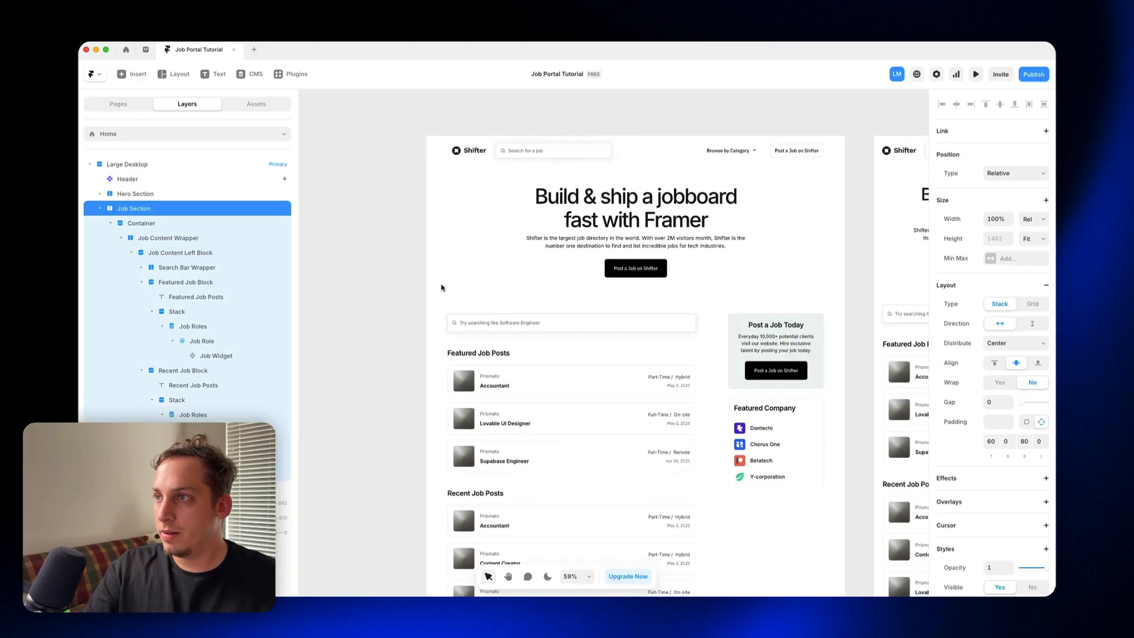
{"action": "scroll", "coordinate": [467, 265], "scroll_direction": "down", "scroll_amount": 5}
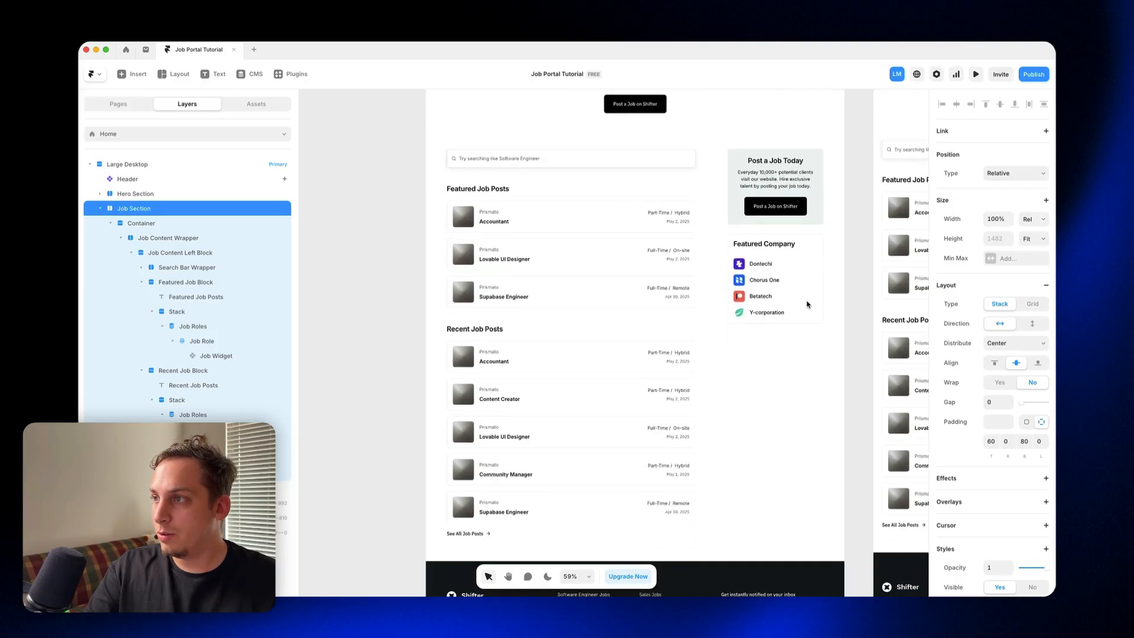
{"action": "left_click", "coordinate": [782, 280]}
{"action": "key", "text": "BackSpace"}
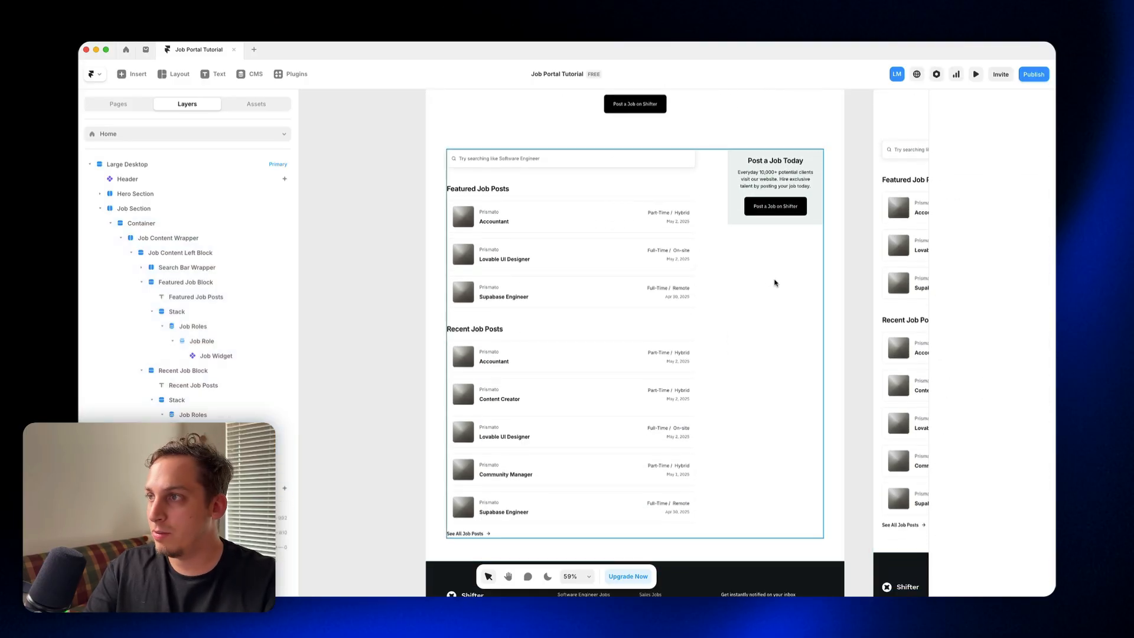
Step: Examine the Home page's featured and recent job lists, company logos and overall desktop layout
{"action": "scroll", "coordinate": [679, 253], "scroll_direction": "up", "scroll_amount": 3}
{"action": "scroll", "coordinate": [579, 271], "scroll_direction": "down", "scroll_amount": 2}
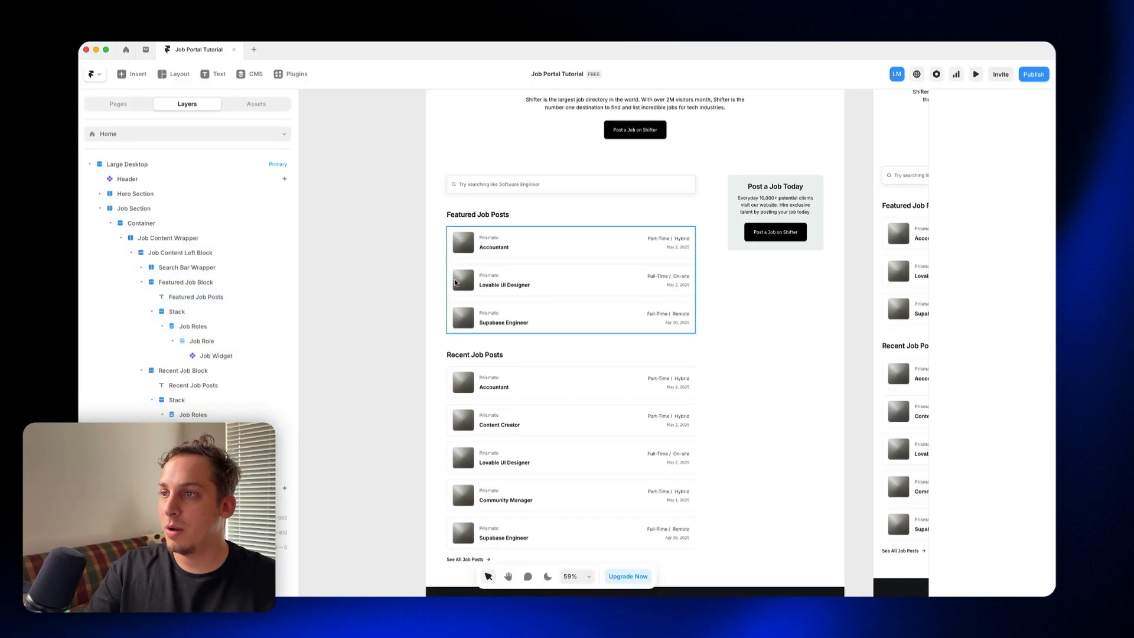
{"action": "scroll", "coordinate": [454, 279], "scroll_direction": "up", "scroll_amount": 5}
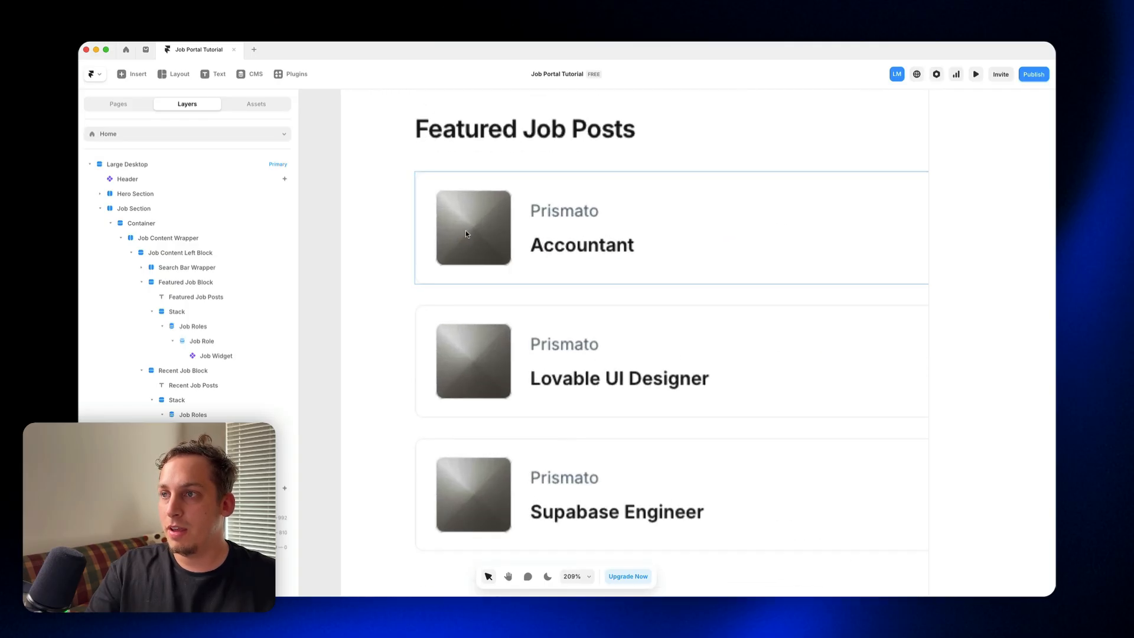
{"action": "scroll", "coordinate": [463, 234], "scroll_direction": "down", "scroll_amount": 5}
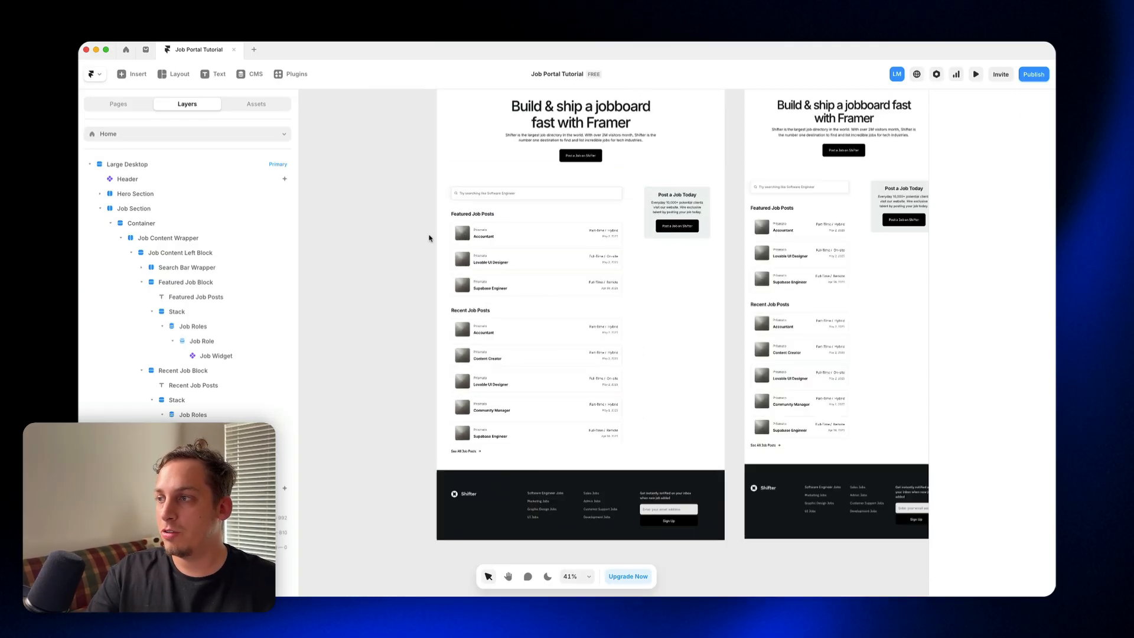
{"action": "scroll", "coordinate": [452, 239], "scroll_direction": "up", "scroll_amount": 4}
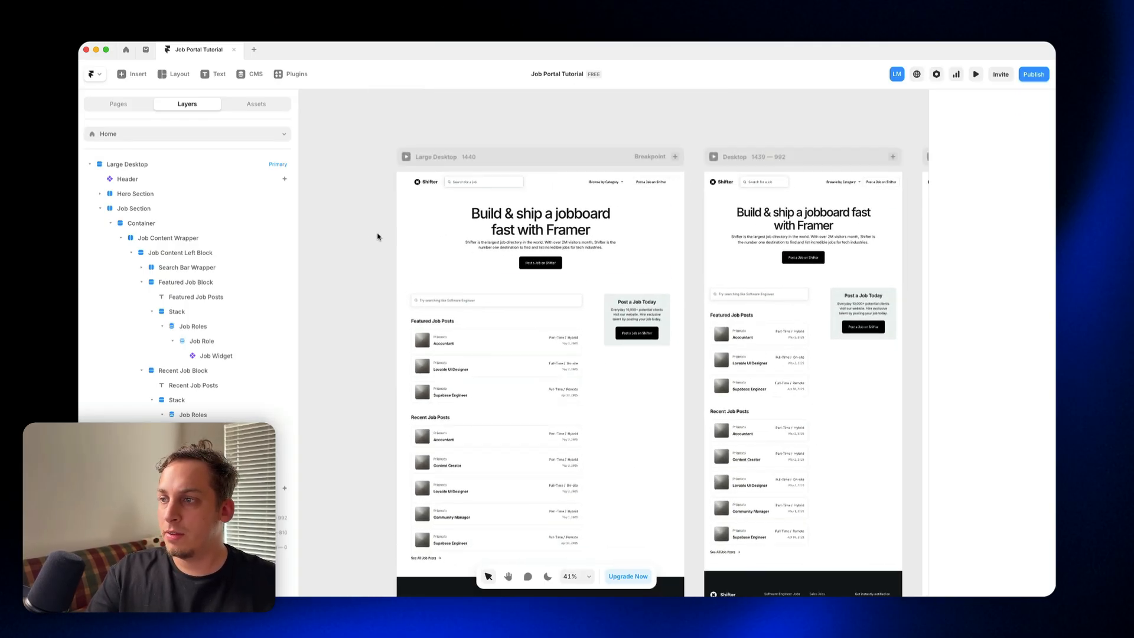
{"action": "scroll", "coordinate": [380, 236], "scroll_direction": "down", "scroll_amount": 3}
{"action": "scroll", "coordinate": [429, 231], "scroll_direction": "up", "scroll_amount": 4}
{"action": "scroll", "coordinate": [429, 231], "scroll_direction": "down", "scroll_amount": 3}
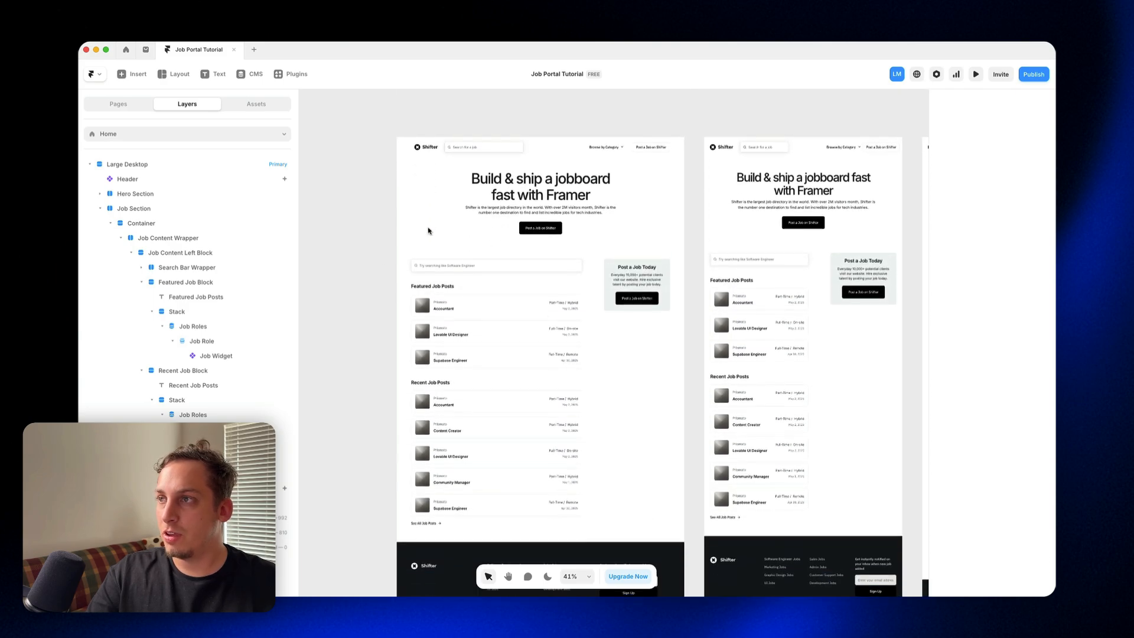
Step: View the /browse page, return to Home and inspect the See All Job Posts button's link
{"action": "left_click", "coordinate": [119, 104]}
{"action": "left_click", "coordinate": [119, 179]}
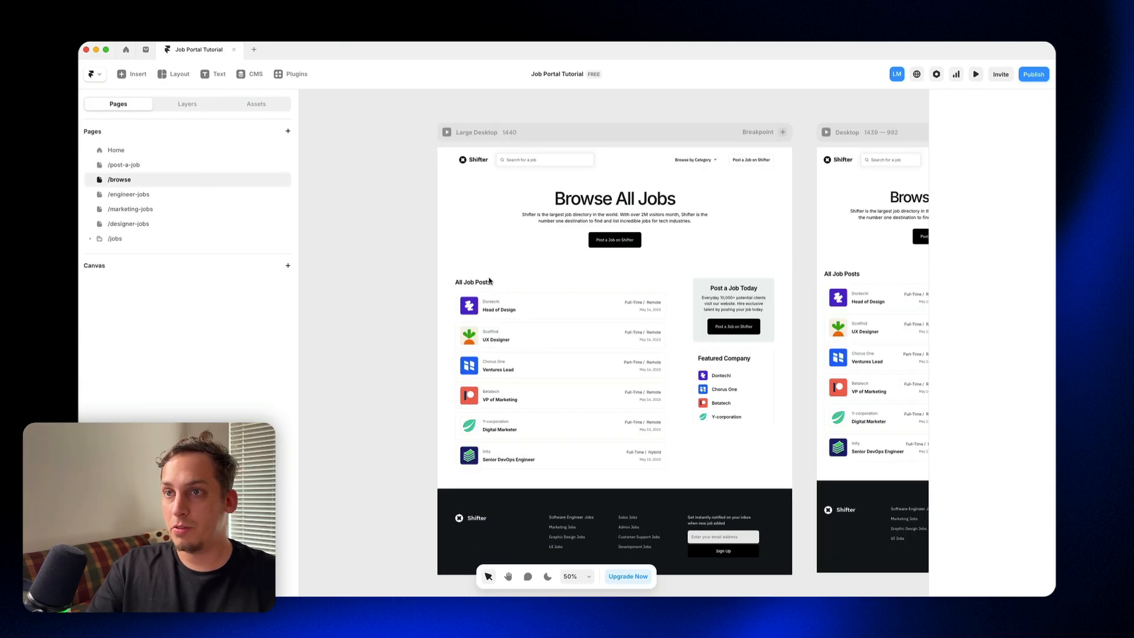
{"action": "left_click", "coordinate": [125, 152]}
{"action": "left_click", "coordinate": [425, 479]}
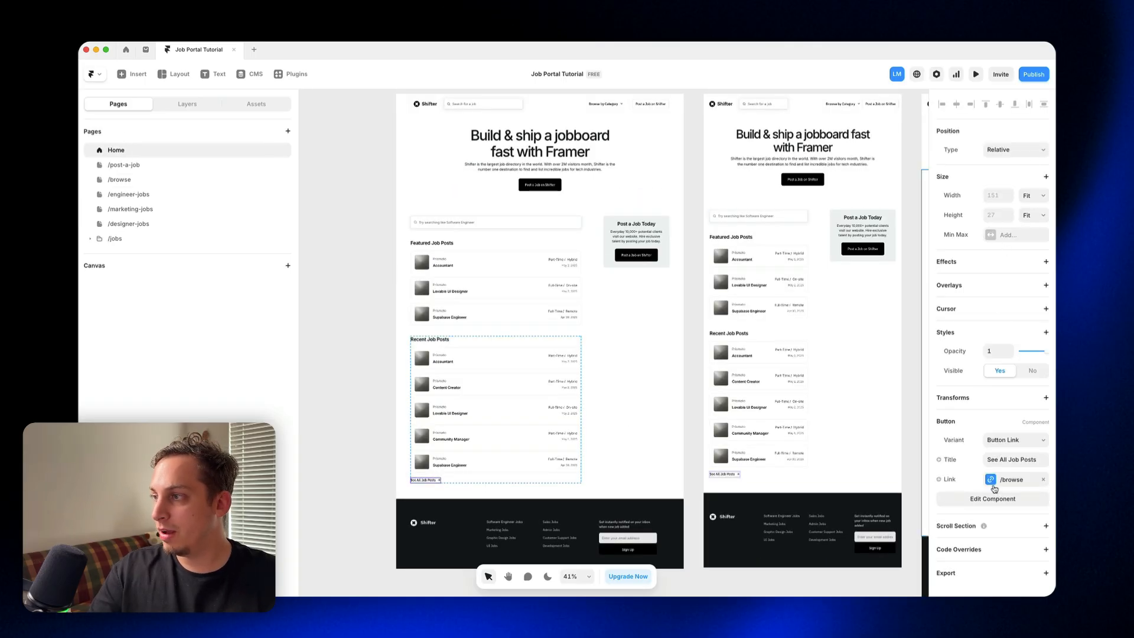
Step: Copy the Job Roles list from Home's Recent Job Posts into the Stack under All Job Posts on the /browse page
{"action": "left_click", "coordinate": [477, 376]}
{"action": "left_click", "coordinate": [188, 105]}
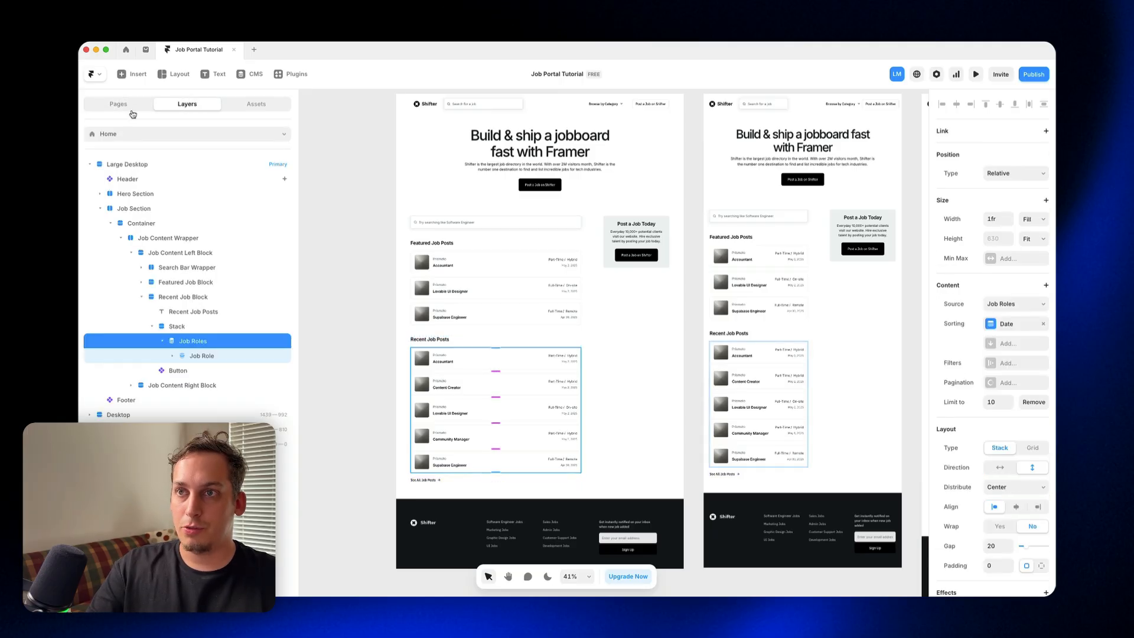
{"action": "left_click", "coordinate": [135, 137]}
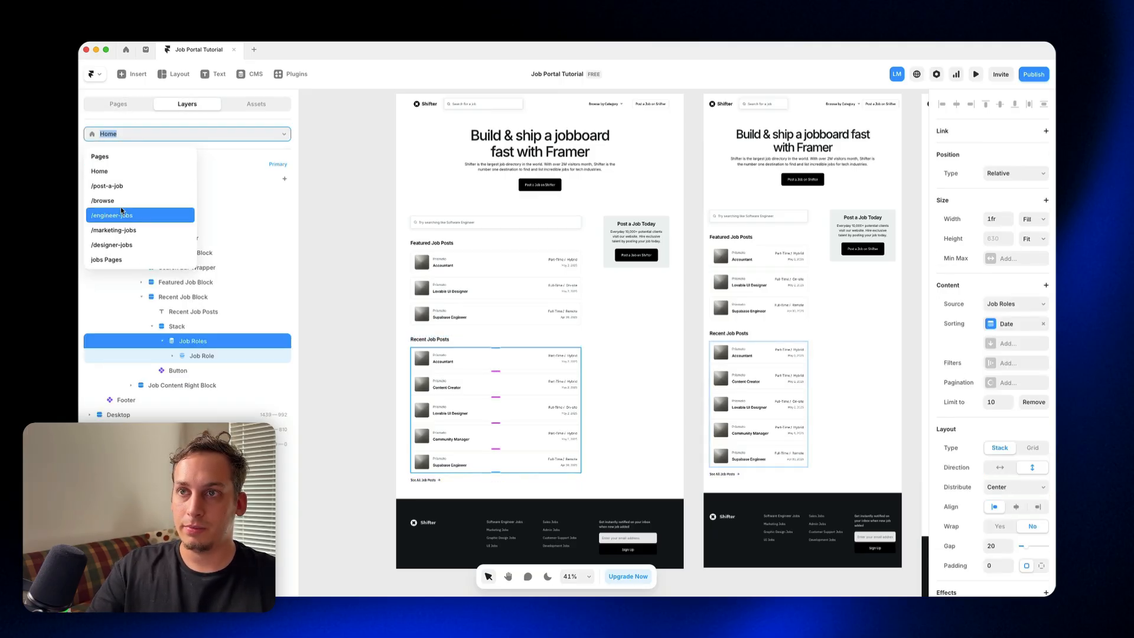
{"action": "left_click", "coordinate": [118, 215]}
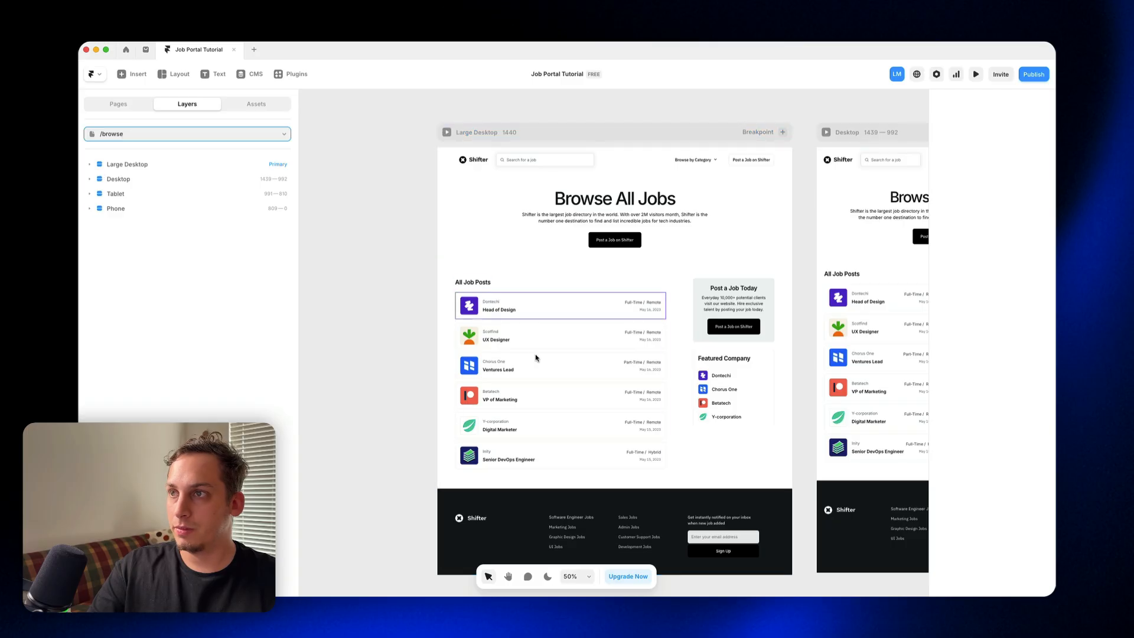
{"action": "left_click", "coordinate": [536, 358]}
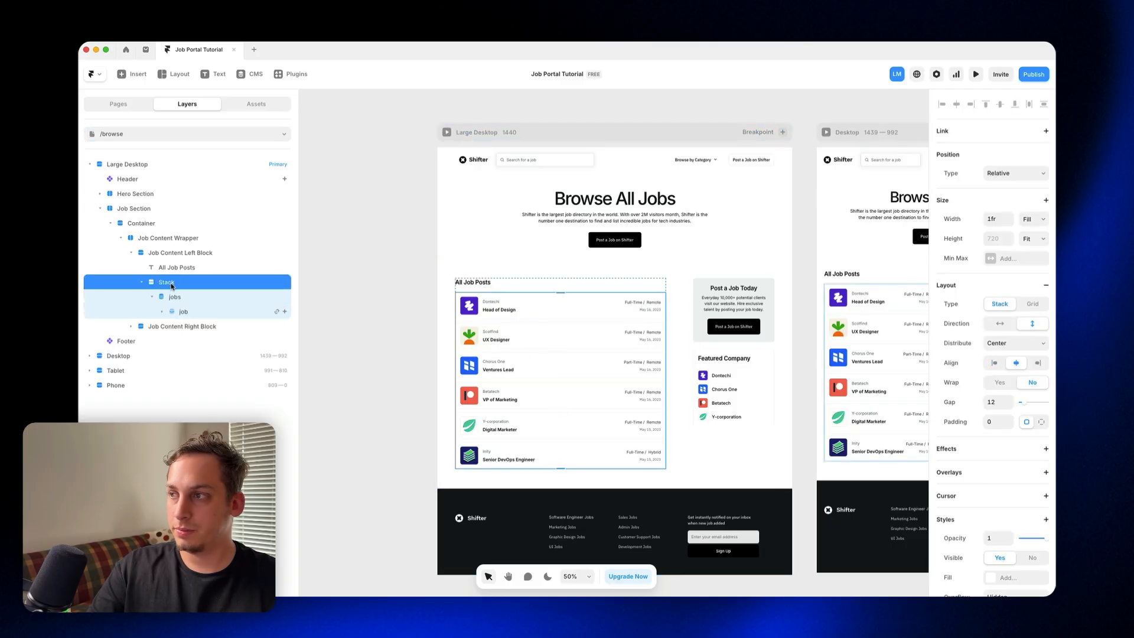
{"action": "key", "text": "super+v"}
{"action": "left_click_drag", "start_coordinate": [167, 298], "coordinate": [178, 301]}
Step: Delete the template's jobs list from the /browse page's Stack and remove the Date sorting from the Job Roles list
{"action": "left_click", "coordinate": [177, 327]}
{"action": "key", "text": "Delete"}
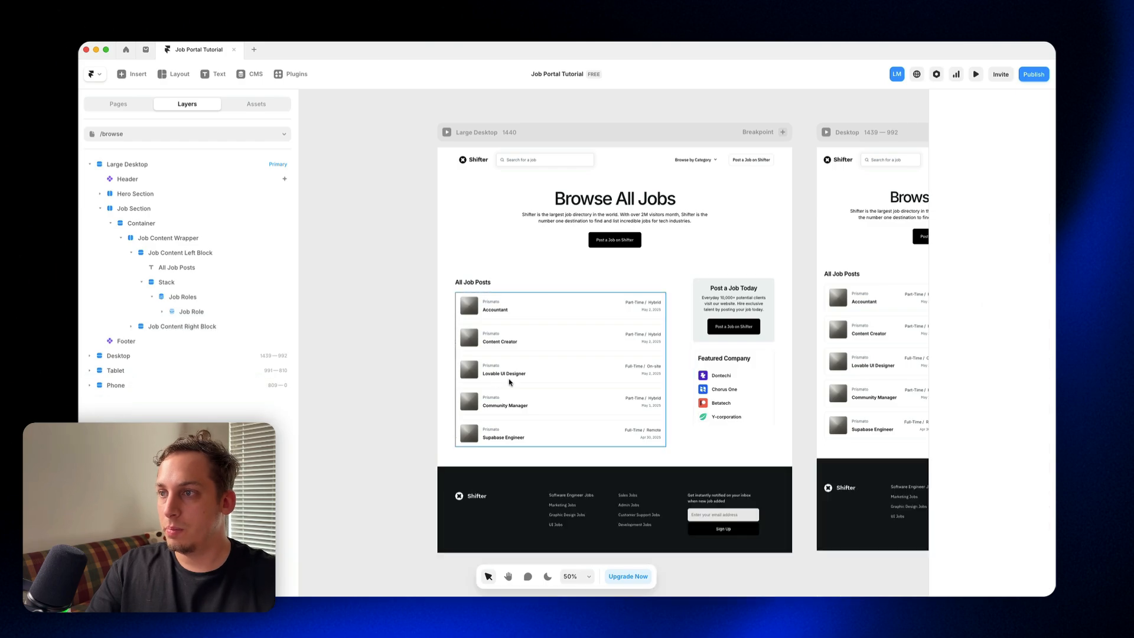
{"action": "left_click", "coordinate": [562, 372]}
{"action": "left_click", "coordinate": [1042, 325]}
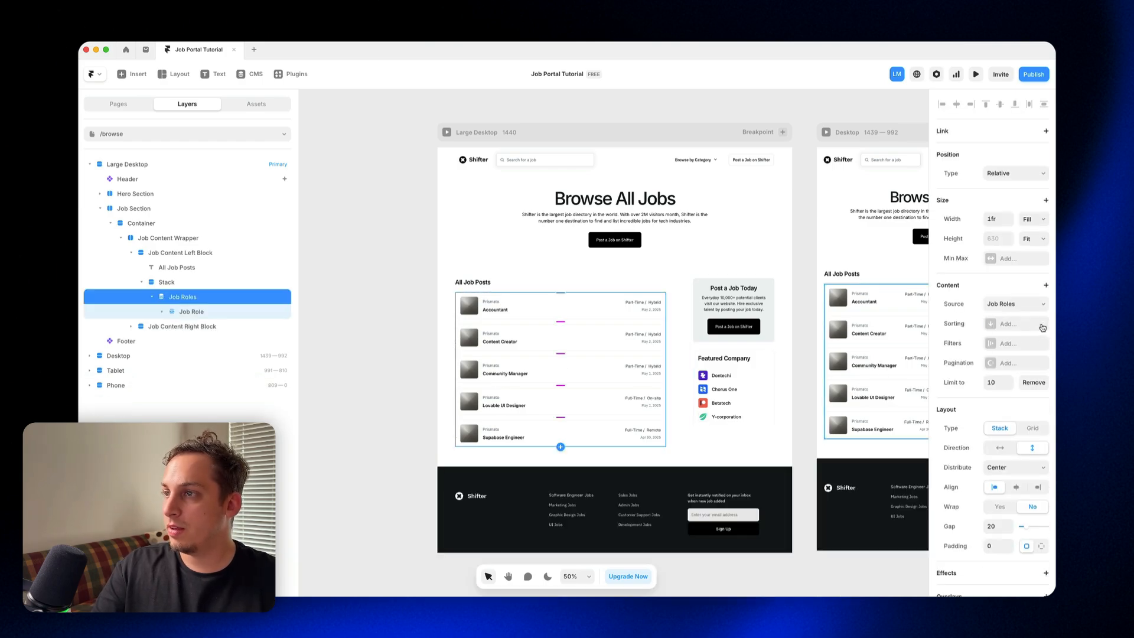
Step: Review the engineer, marketing and designer pages and compare the categories in the jobs and Job Roles CMS collections
{"action": "left_click", "coordinate": [118, 104]}
{"action": "left_click", "coordinate": [129, 194]}
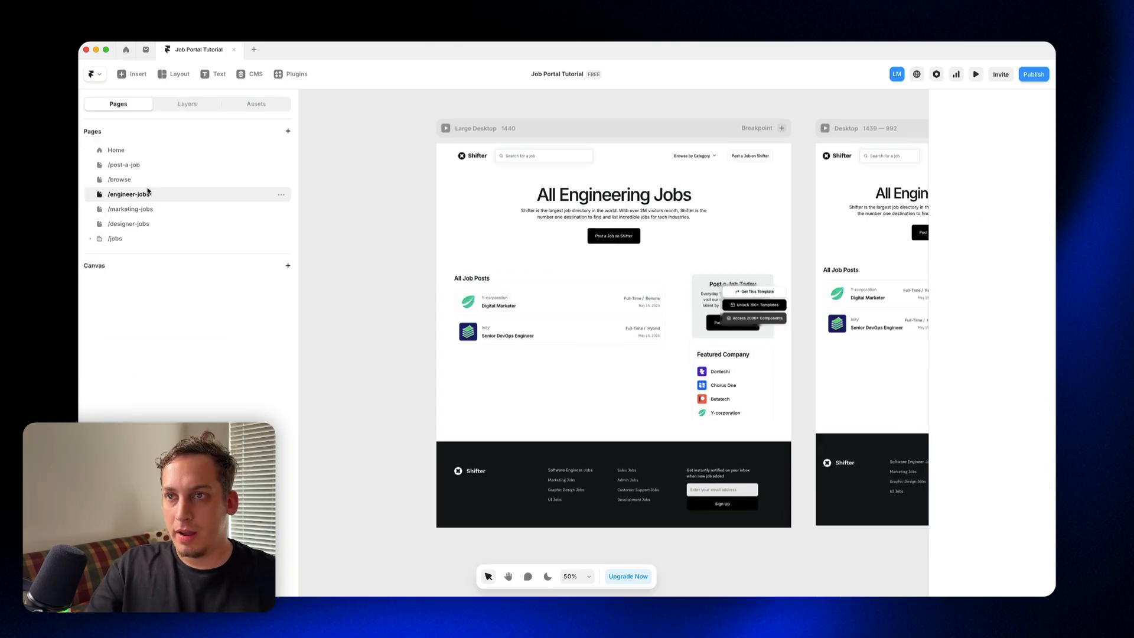
{"action": "left_click", "coordinate": [141, 209]}
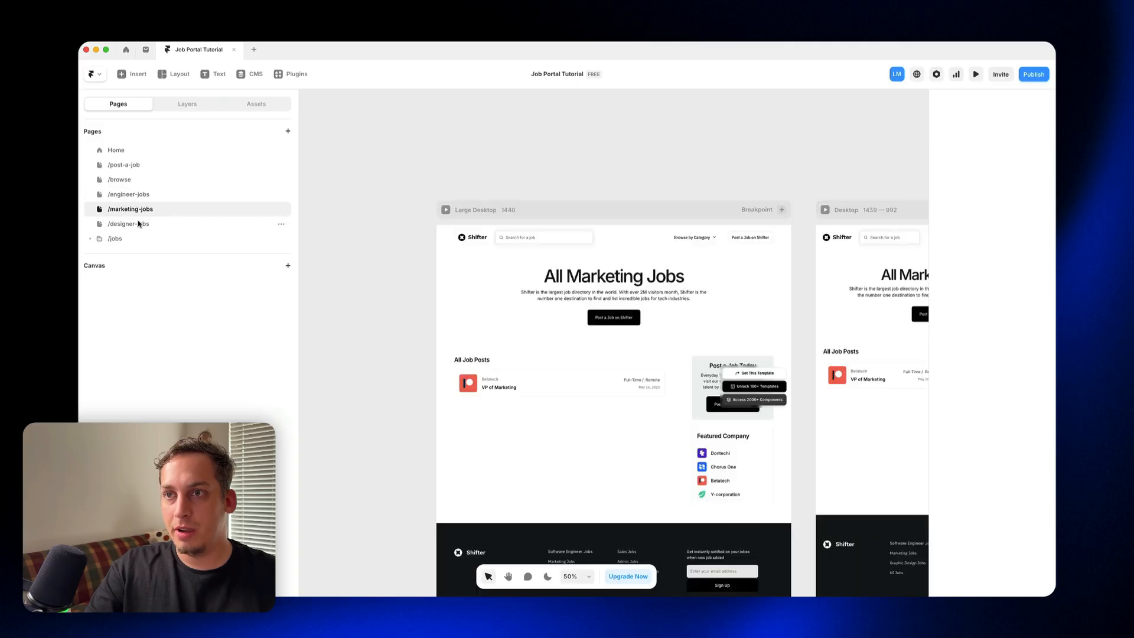
{"action": "left_click", "coordinate": [140, 223]}
{"action": "left_click", "coordinate": [140, 198]}
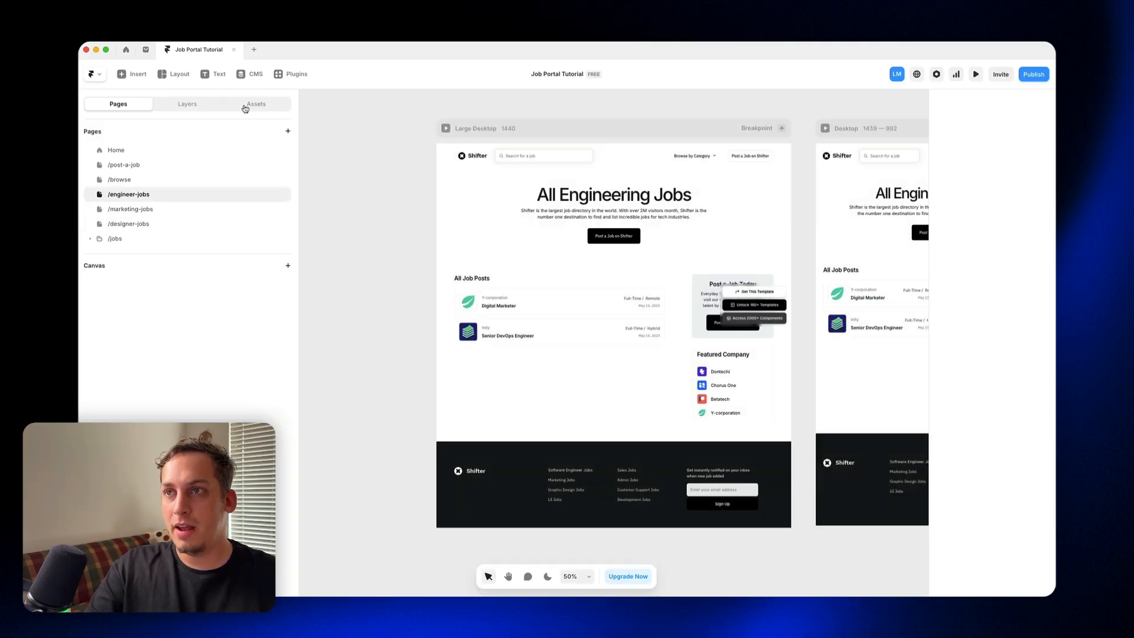
{"action": "left_click", "coordinate": [244, 74]}
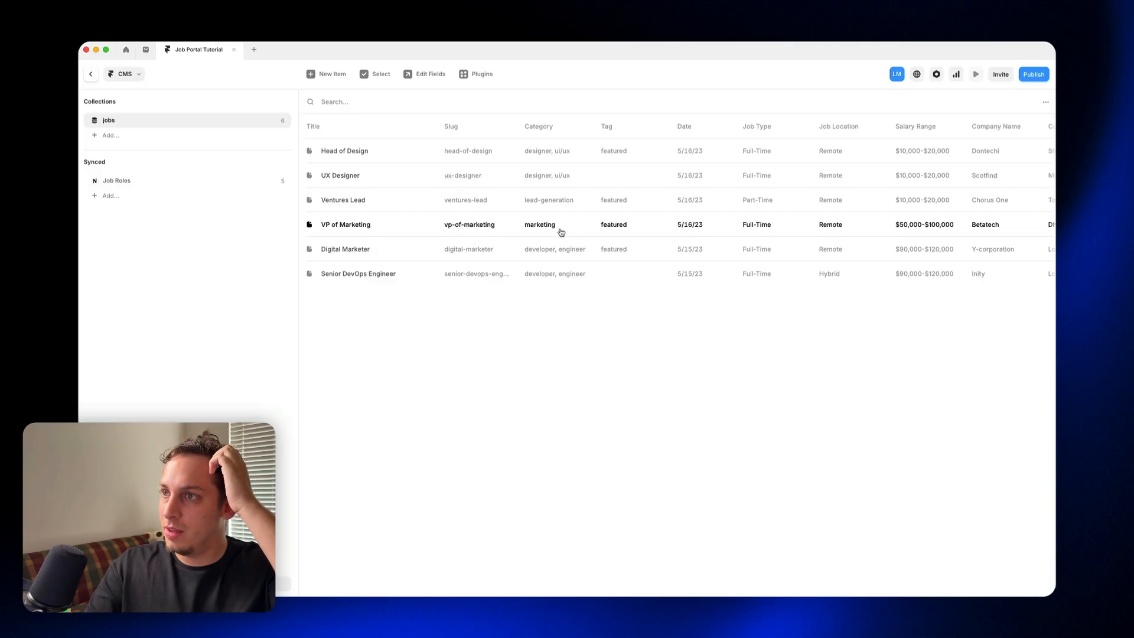
{"action": "left_click", "coordinate": [168, 184]}
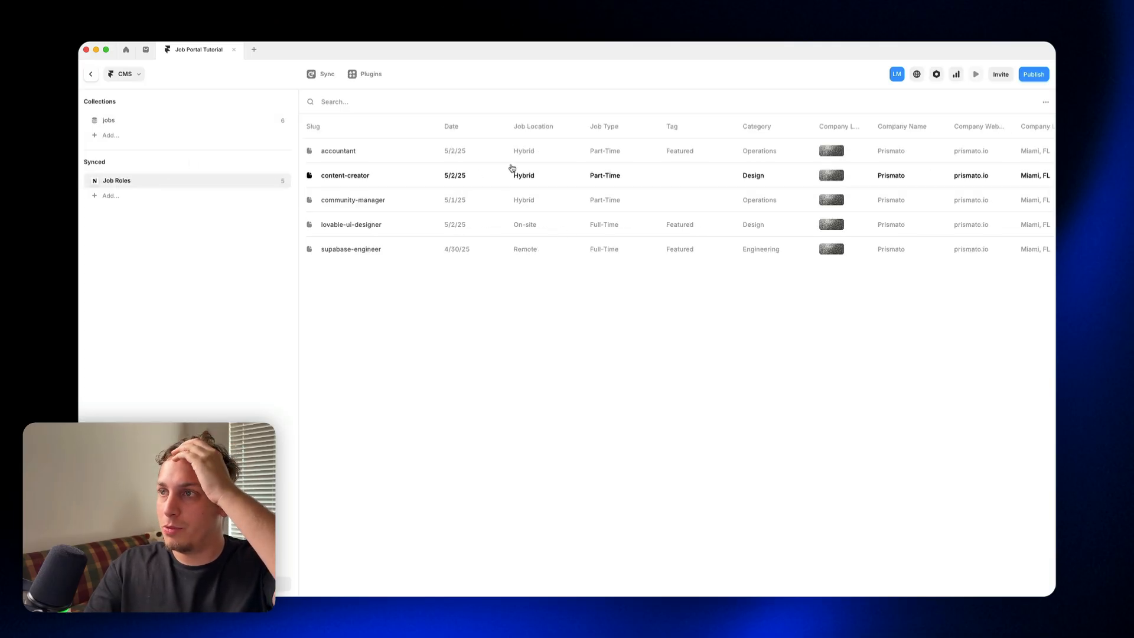
{"action": "scroll", "coordinate": [572, 172], "scroll_direction": "right", "scroll_amount": 2}
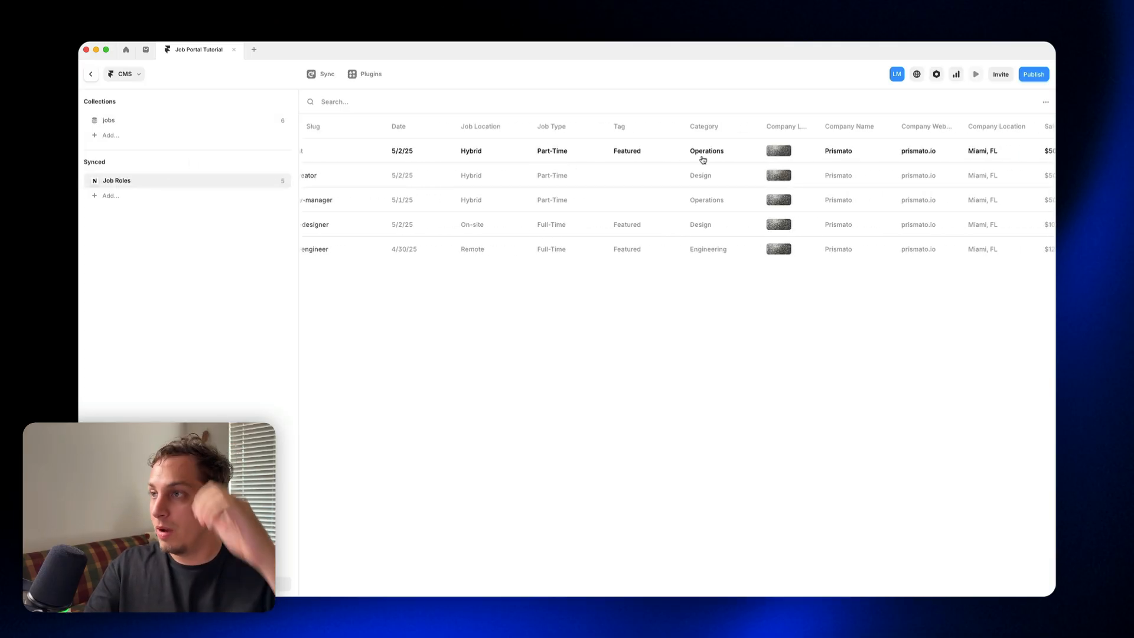
Step: Rename the /marketing-jobs page to /operations-jobs
{"action": "left_click", "coordinate": [90, 75]}
{"action": "left_click", "coordinate": [132, 209]}
{"action": "double_click", "coordinate": [132, 209]}
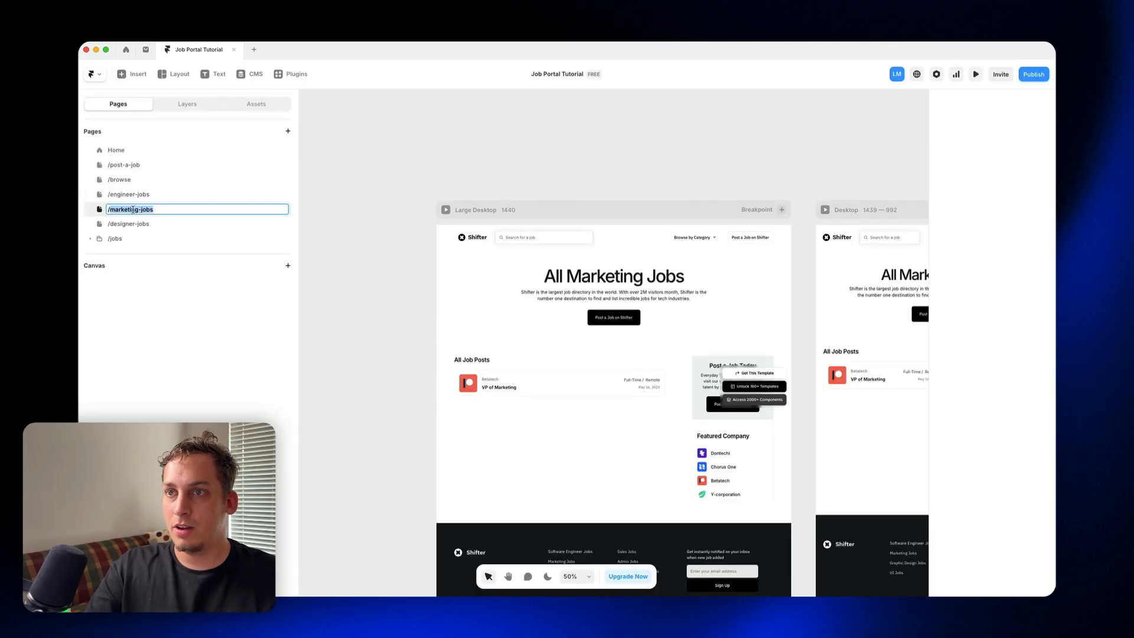
{"action": "type", "text": "oper"}
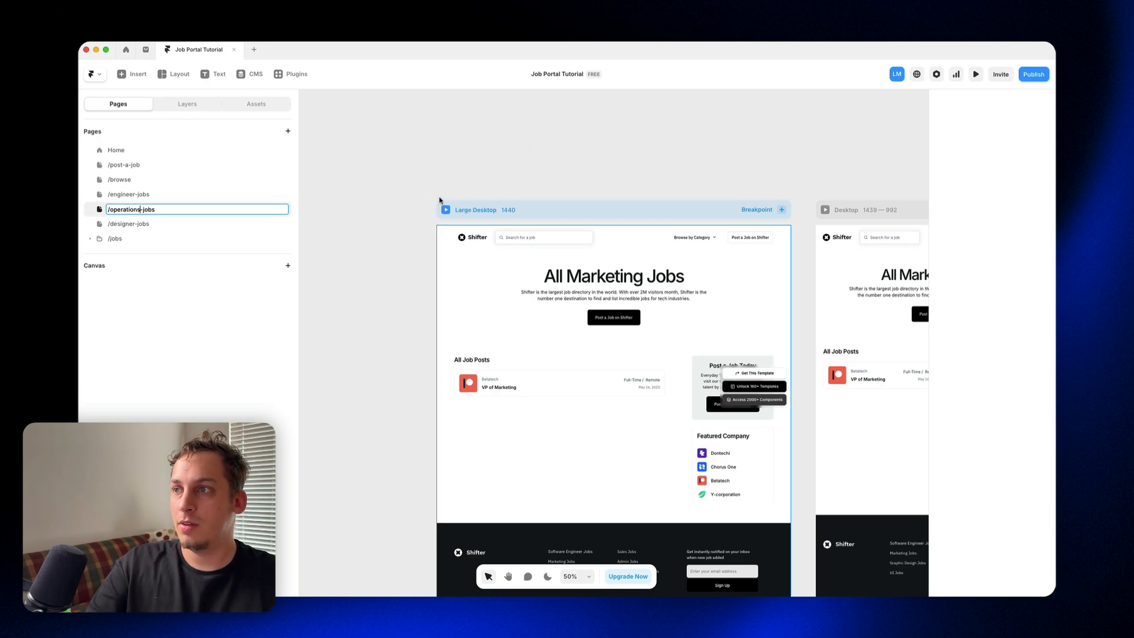
{"action": "left_click", "coordinate": [169, 196]}
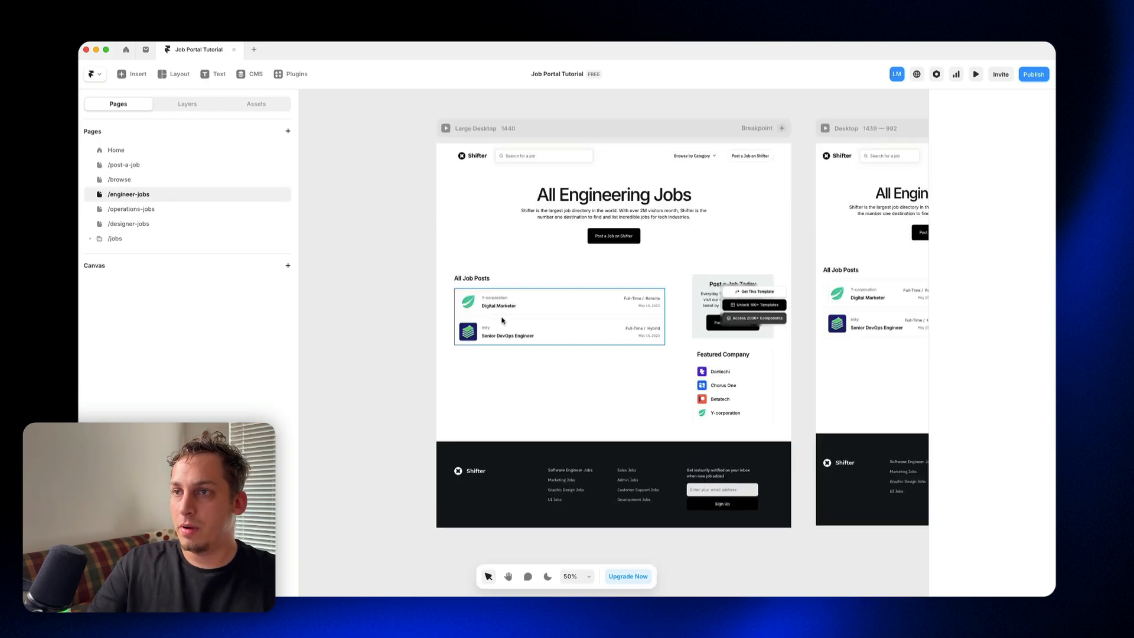
{"action": "left_click", "coordinate": [117, 150]}
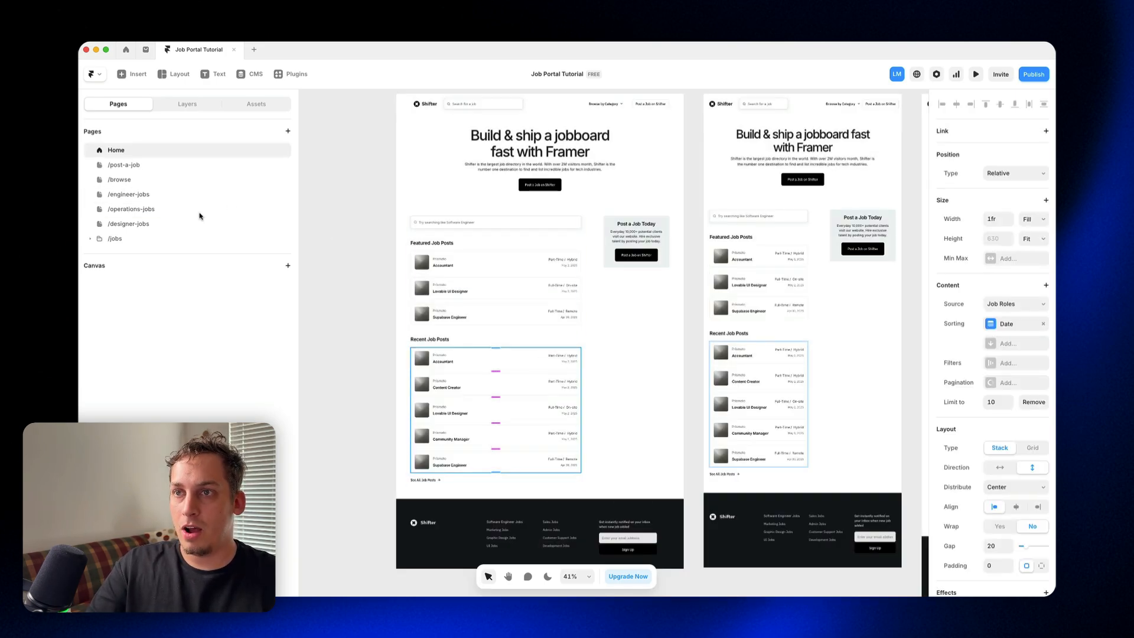
{"action": "left_click", "coordinate": [181, 105]}
{"action": "left_click", "coordinate": [121, 106]}
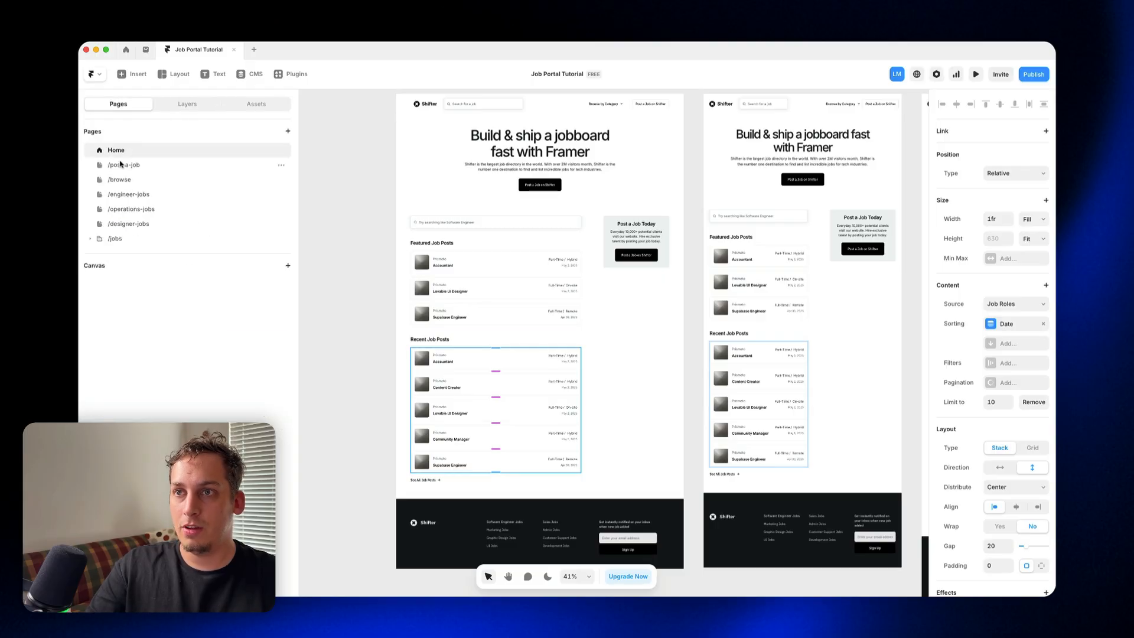
{"action": "left_click", "coordinate": [122, 179]}
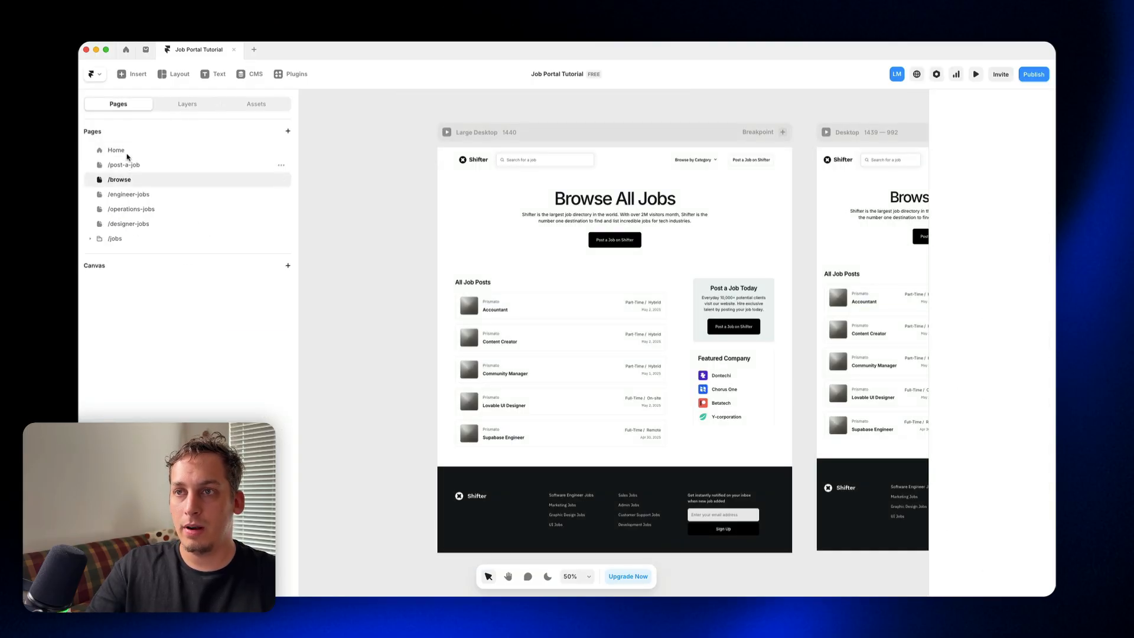
Step: Replace the jobs list under All Job Posts on /engineer-jobs with a copy of Home's Featured Job Posts Job Roles list
{"action": "left_click", "coordinate": [126, 152]}
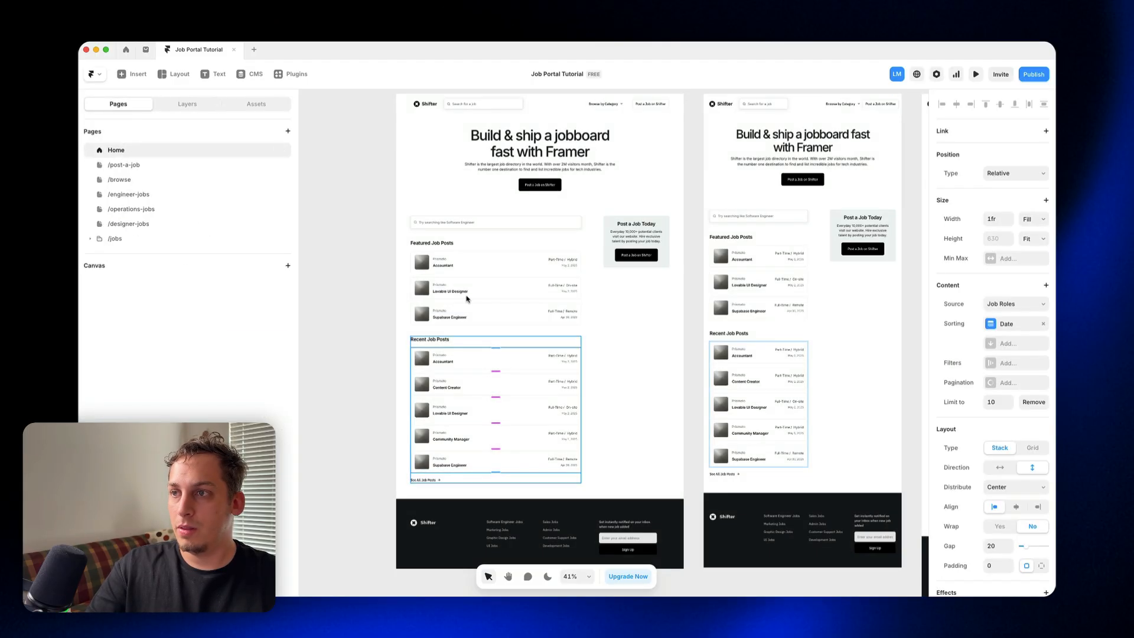
{"action": "left_click", "coordinate": [466, 295]}
{"action": "left_click", "coordinate": [189, 105]}
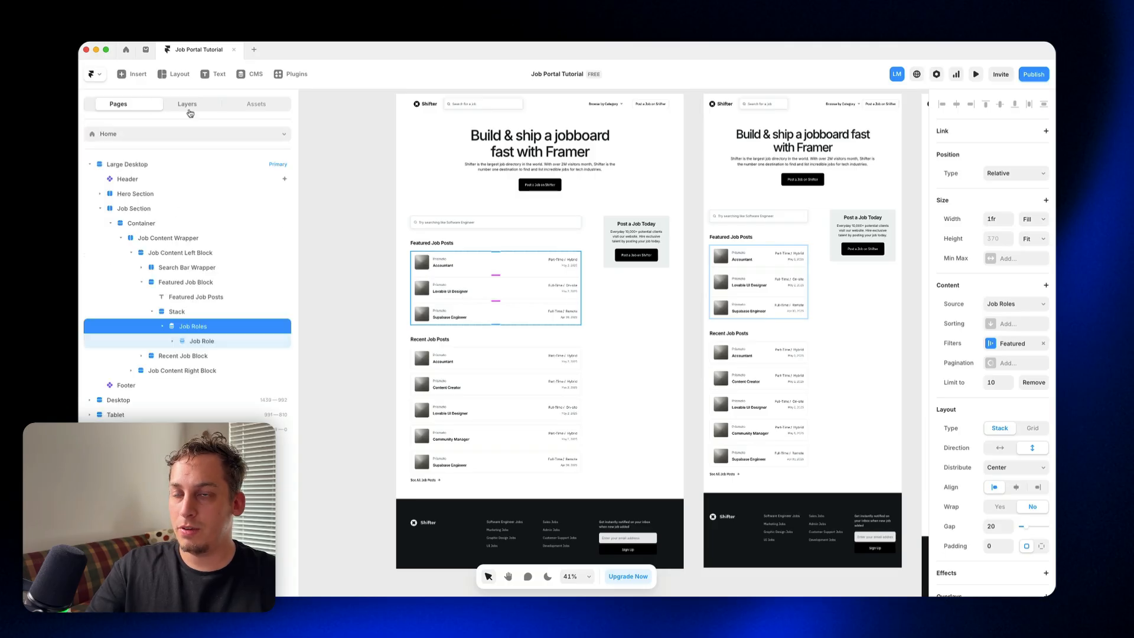
{"action": "left_click", "coordinate": [119, 104]}
{"action": "left_click", "coordinate": [148, 198]}
{"action": "left_click", "coordinate": [503, 300]}
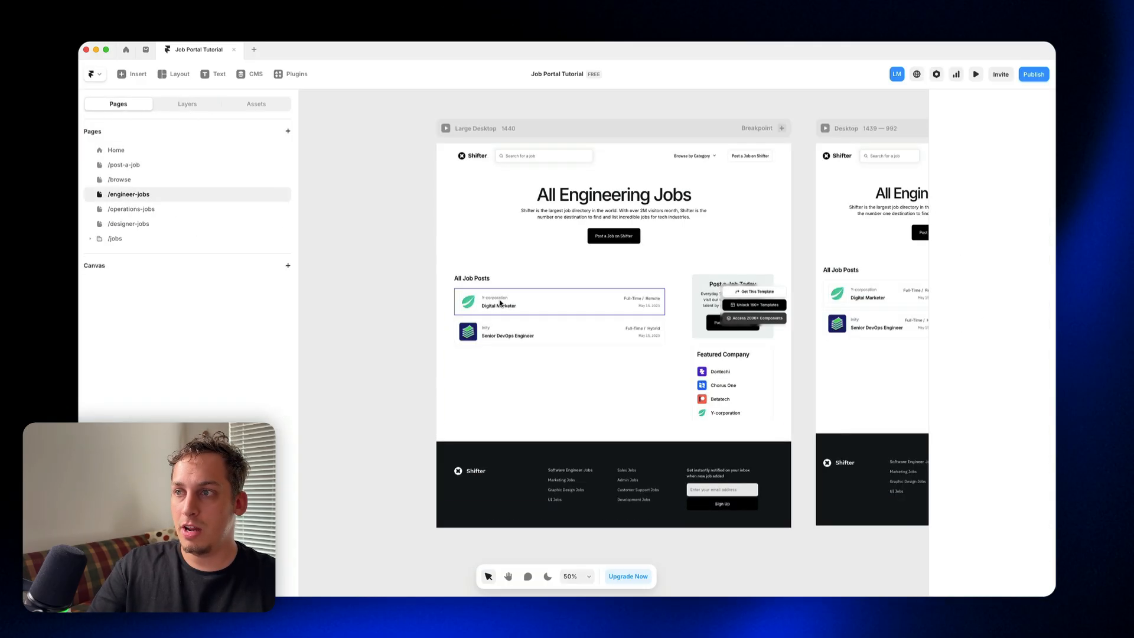
{"action": "left_click", "coordinate": [180, 105]}
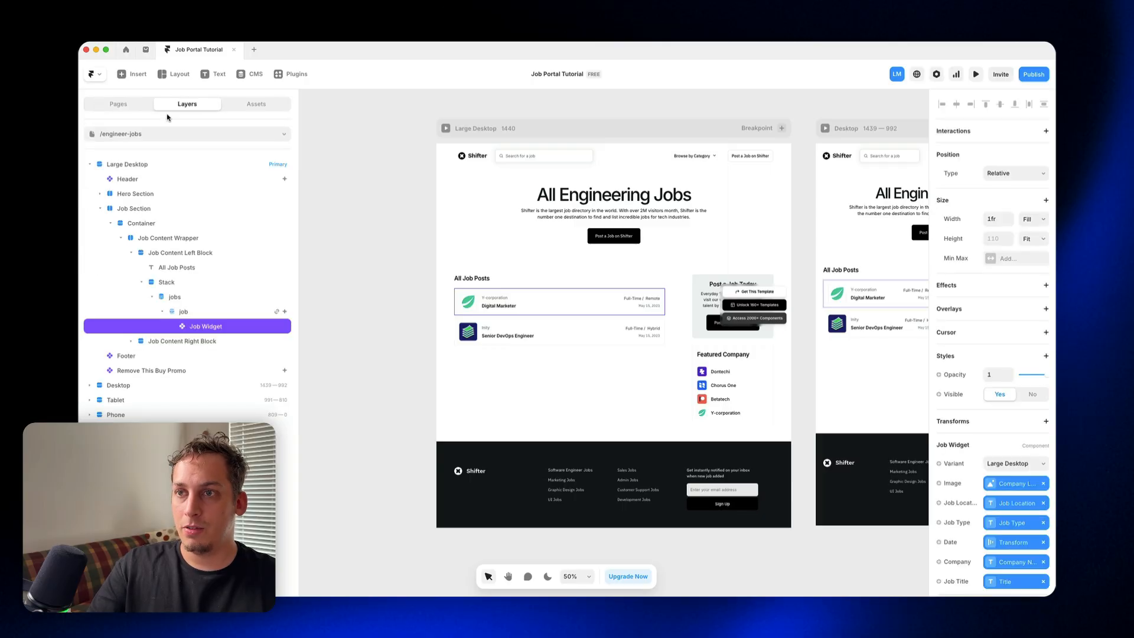
{"action": "left_click", "coordinate": [173, 284]}
{"action": "key", "text": "super+v"}
{"action": "left_click_drag", "start_coordinate": [177, 341], "coordinate": [173, 291]}
{"action": "left_click", "coordinate": [175, 326]}
{"action": "key", "text": "Delete"}
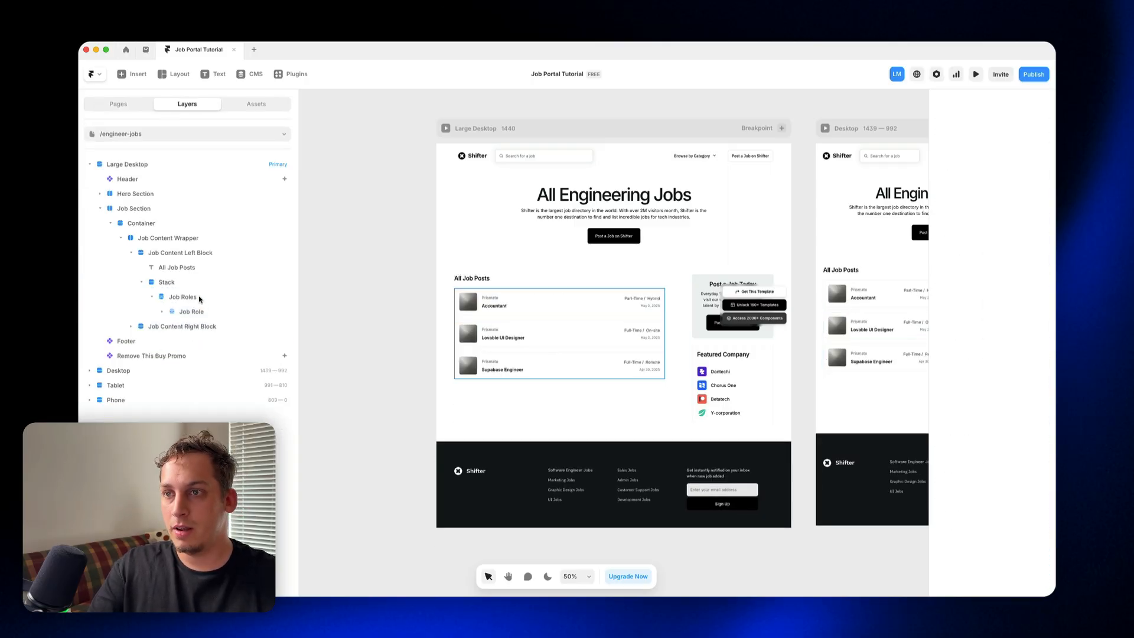
Step: Inspect the fields available for the /engineer-jobs list's filter and check the Category values in the Job Roles collection
{"action": "left_click", "coordinate": [997, 345]}
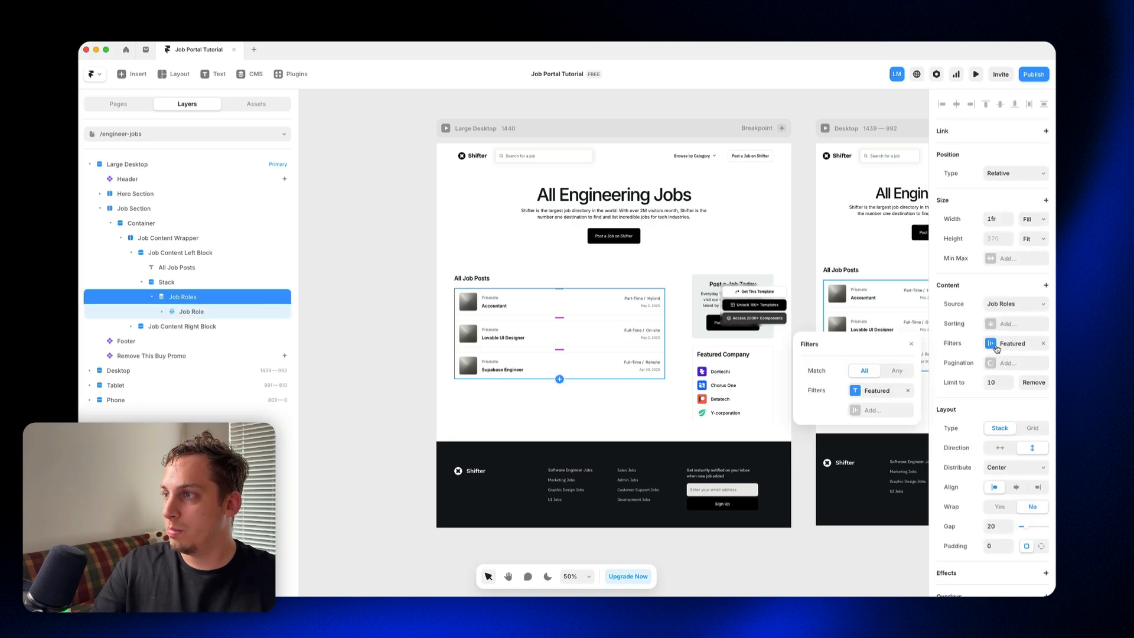
{"action": "left_click", "coordinate": [887, 389]}
{"action": "left_click", "coordinate": [878, 372]}
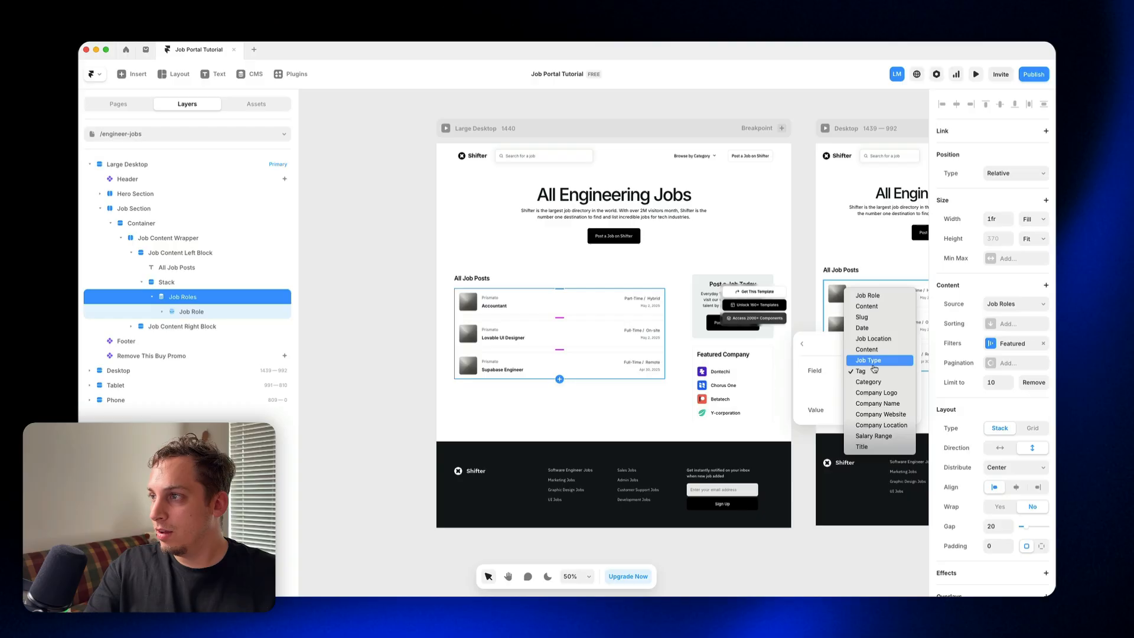
{"action": "left_click", "coordinate": [255, 77]}
{"action": "left_click", "coordinate": [254, 75]}
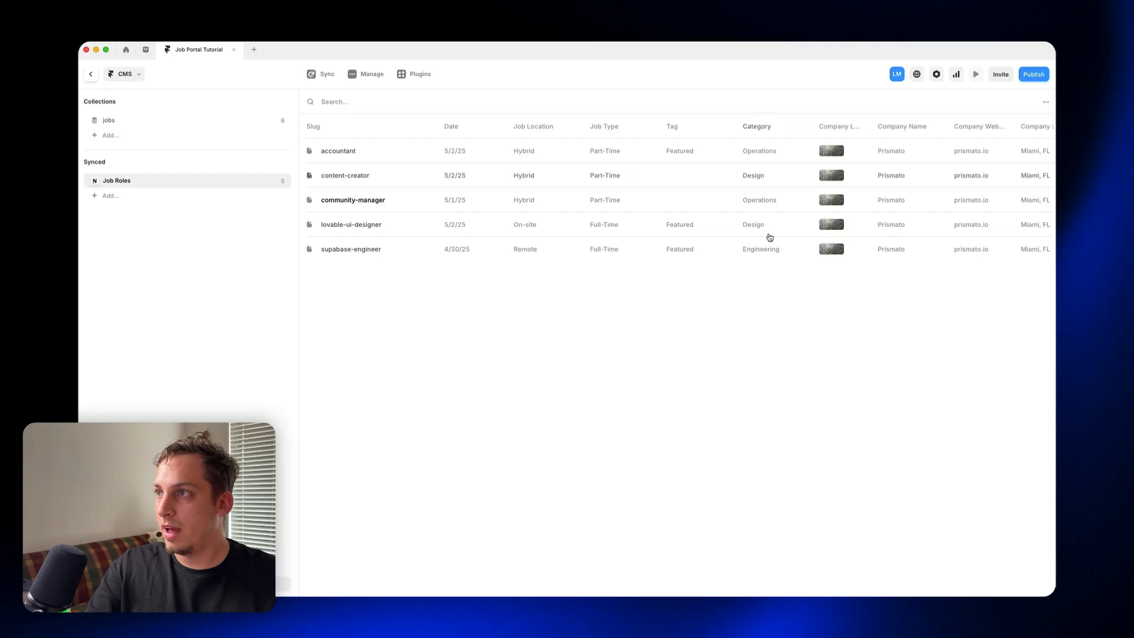
{"action": "left_click", "coordinate": [91, 74]}
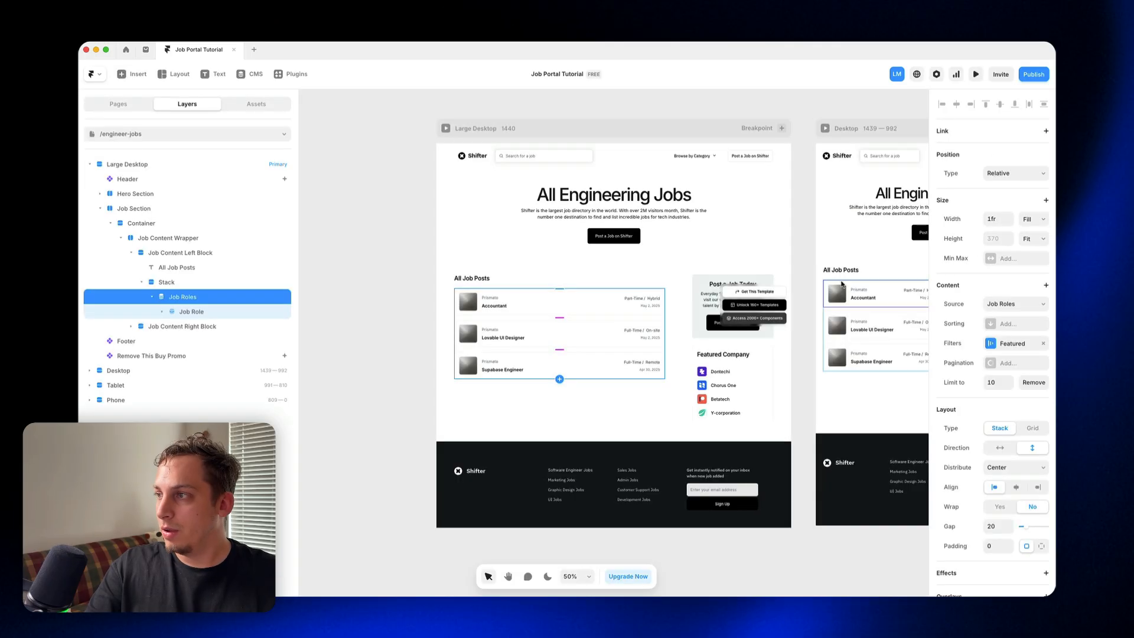
Step: Change the filter of the Job Roles list on /engineer-jobs to Category Equals Engineering
{"action": "left_click", "coordinate": [1010, 348]}
{"action": "left_click", "coordinate": [880, 371]}
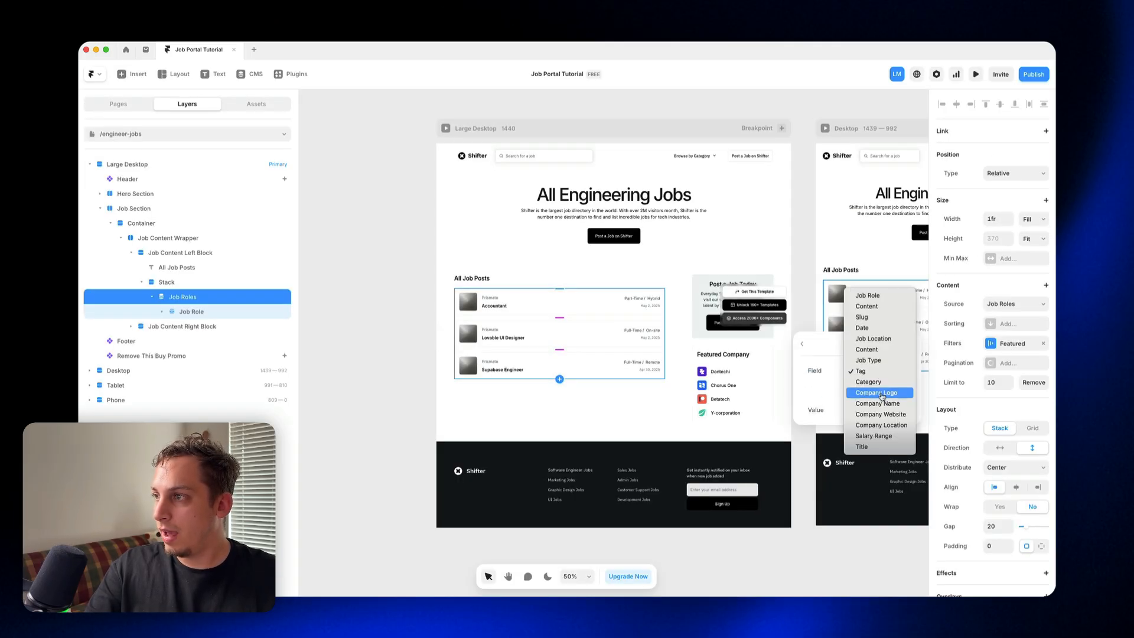
{"action": "left_click", "coordinate": [884, 390]}
{"action": "left_click", "coordinate": [876, 408]}
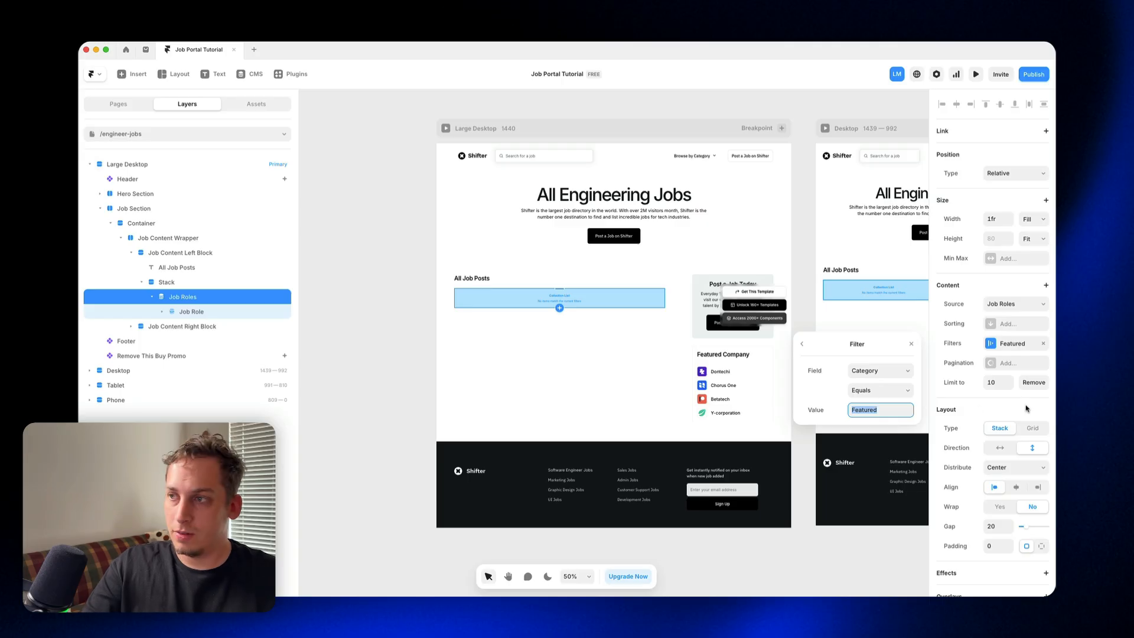
{"action": "type", "text": "Engineering"}
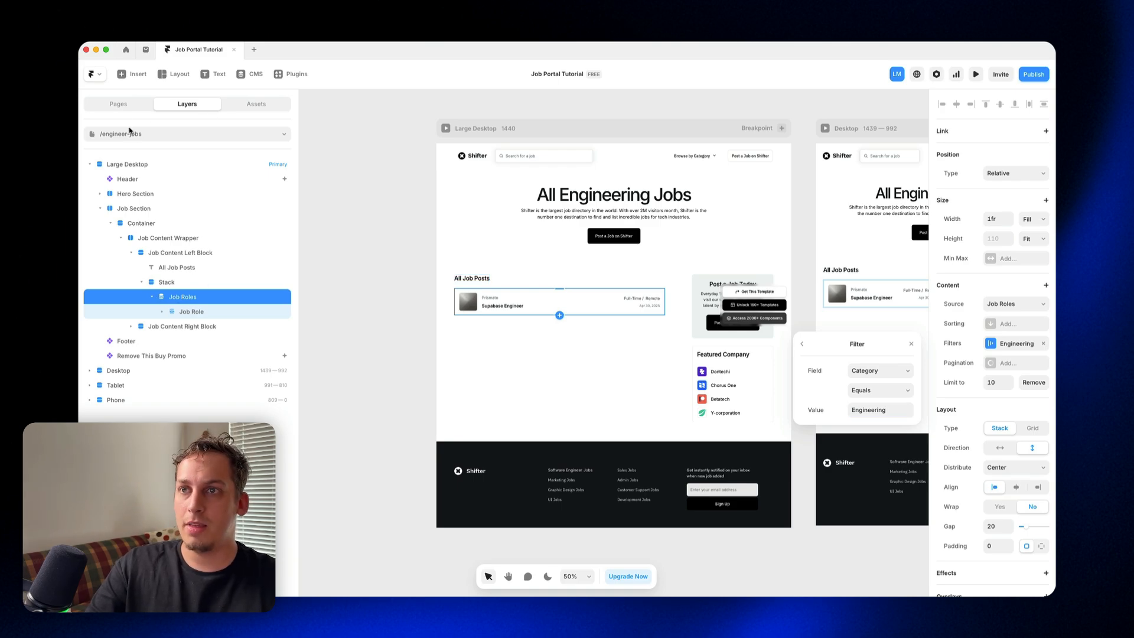
Step: Copy the /engineer-jobs Job Roles list into the Stack on /operations-jobs, placing it above the template's jobs list
{"action": "left_click", "coordinate": [121, 103]}
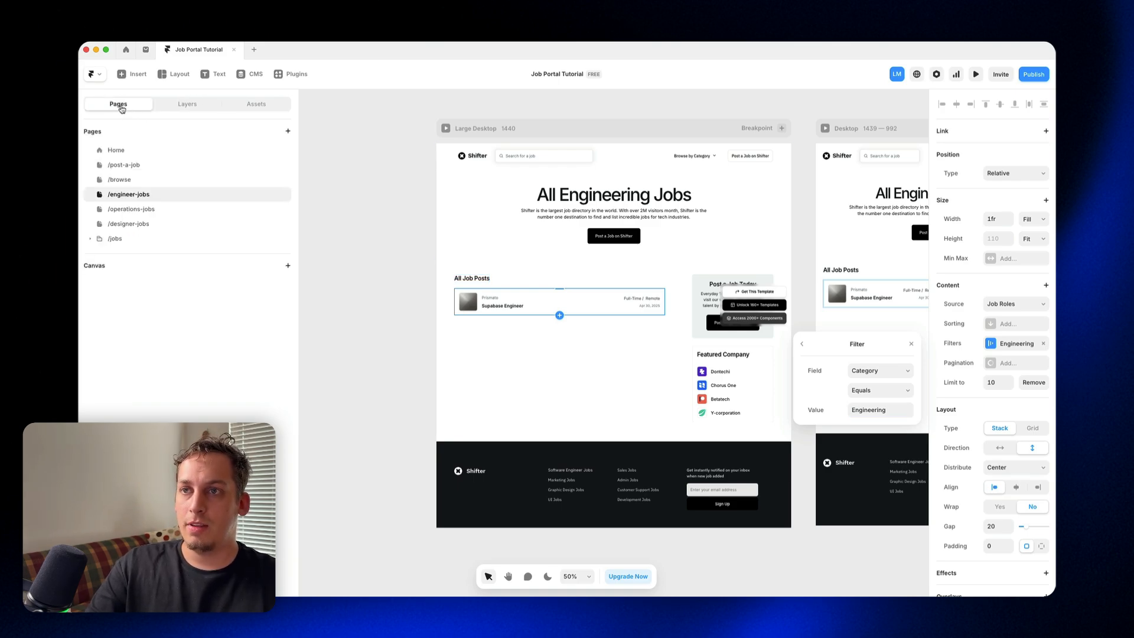
{"action": "left_click", "coordinate": [149, 211]}
{"action": "left_click", "coordinate": [187, 106]}
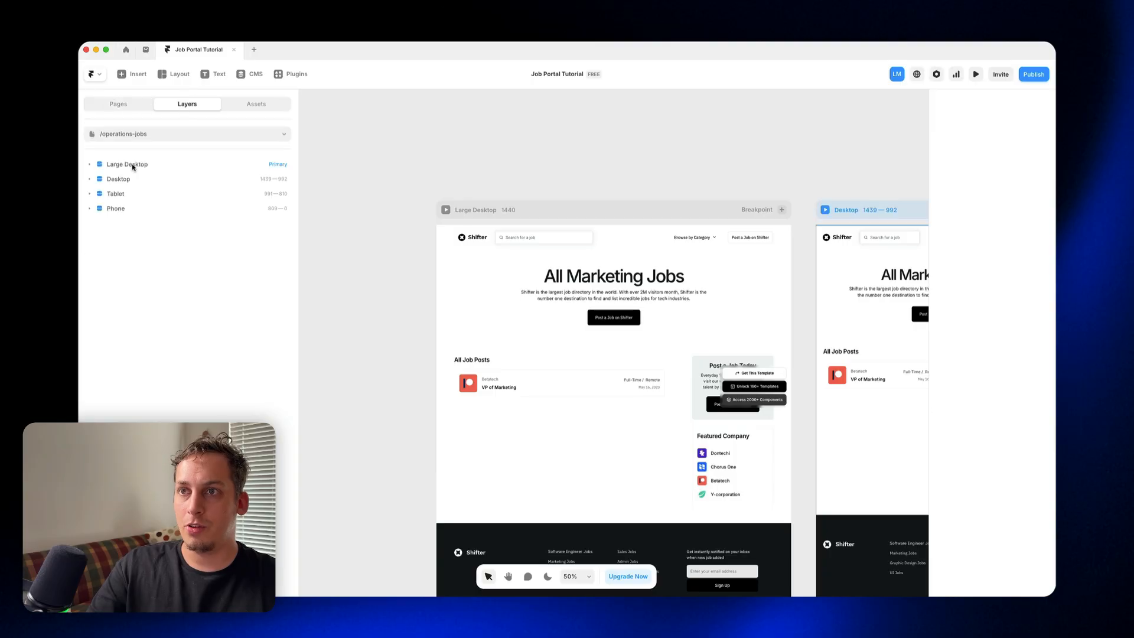
{"action": "left_click", "coordinate": [89, 163]}
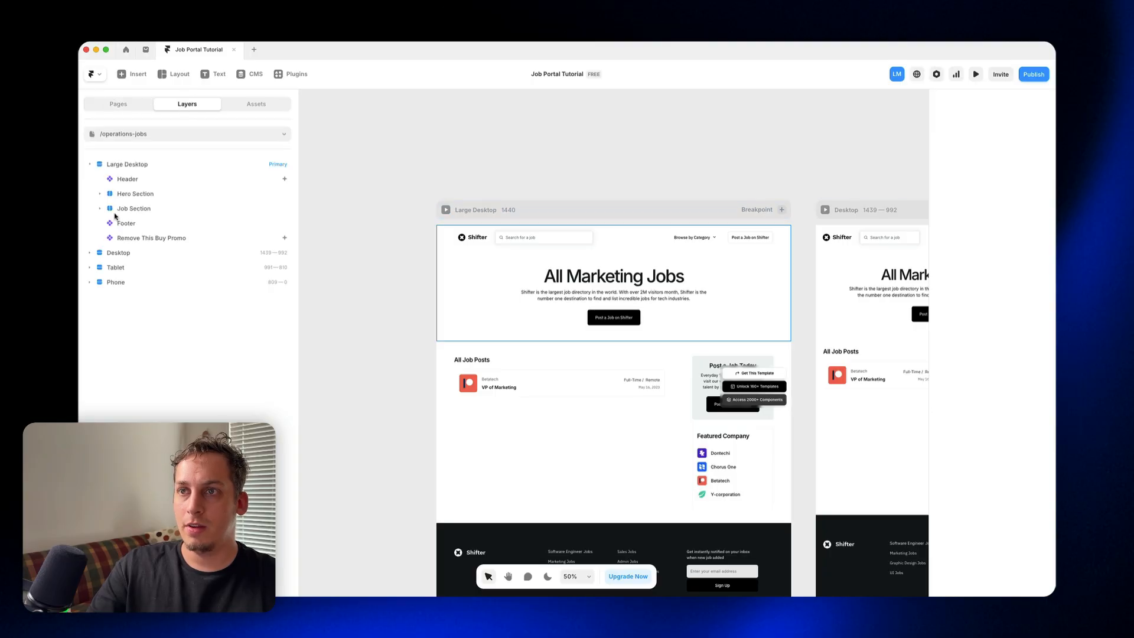
{"action": "left_click", "coordinate": [497, 372]}
{"action": "left_click", "coordinate": [181, 281]}
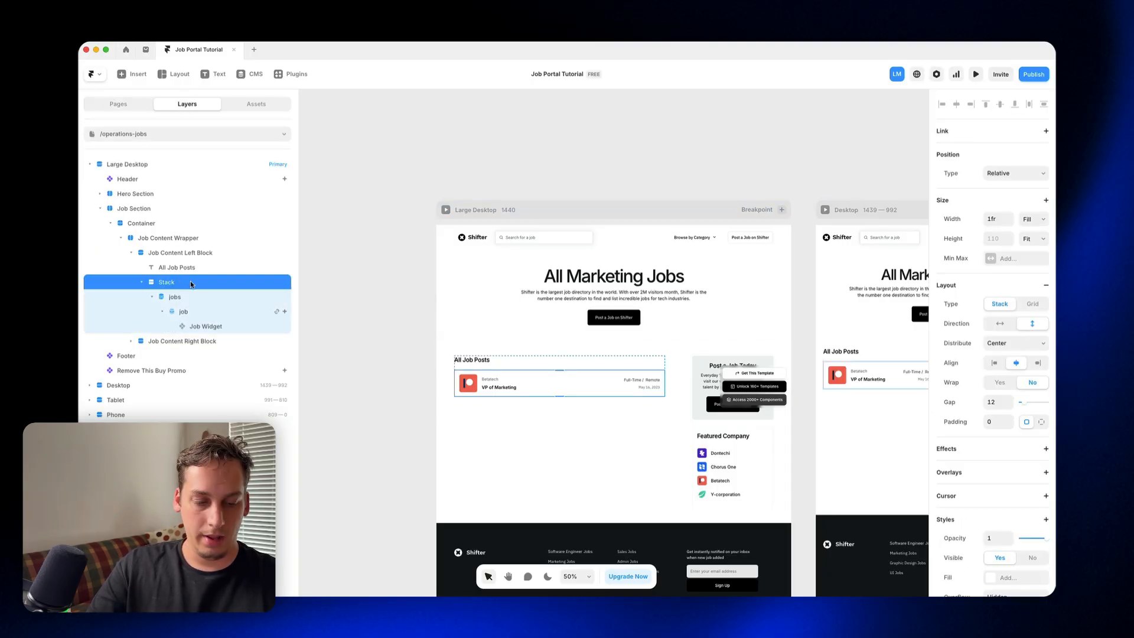
{"action": "key", "text": "cmd+v"}
{"action": "left_click_drag", "start_coordinate": [184, 324], "coordinate": [187, 295]}
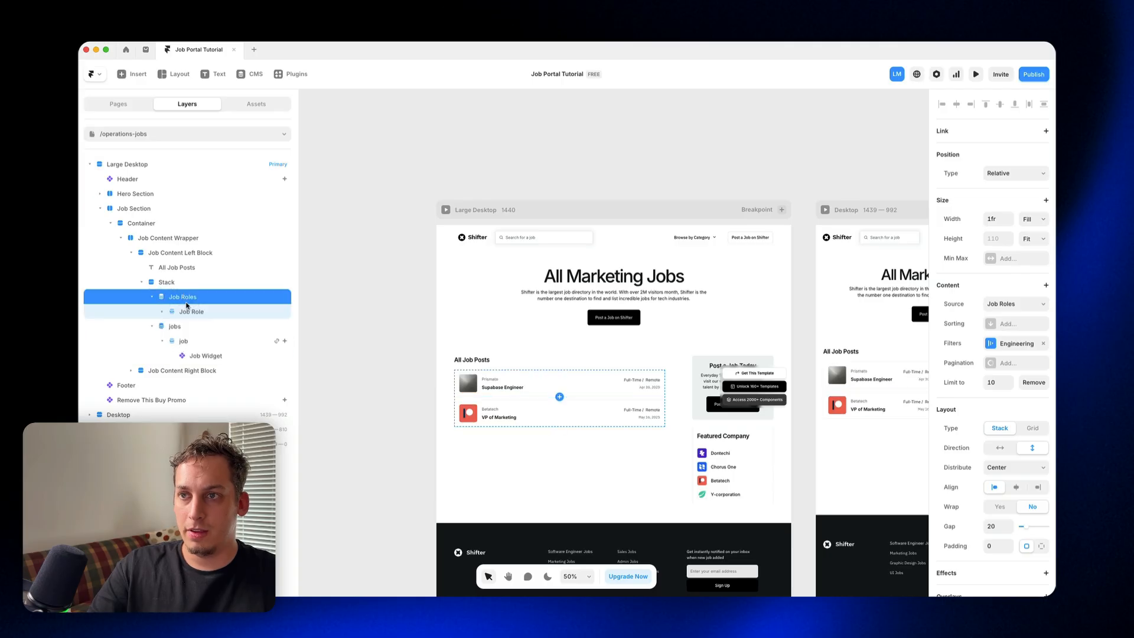
Step: Delete the template's jobs list on /operations-jobs and set the Job Roles list's filter to Category Equals Operations
{"action": "left_click", "coordinate": [194, 329]}
{"action": "key", "text": "Delete"}
{"action": "left_click", "coordinate": [188, 296]}
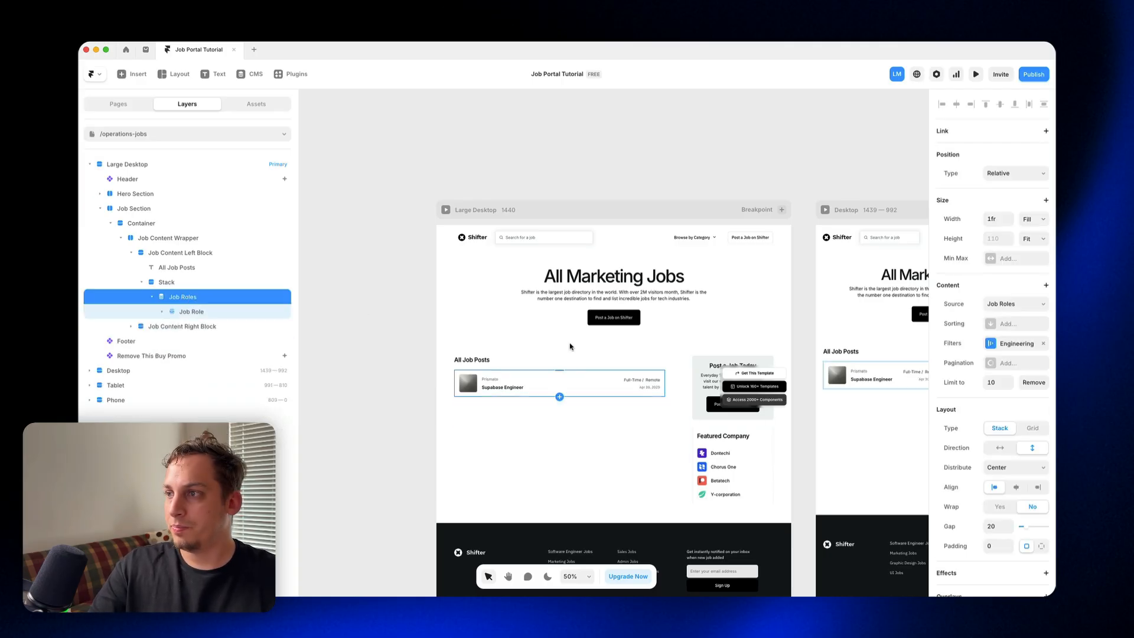
{"action": "left_click", "coordinate": [1029, 344]}
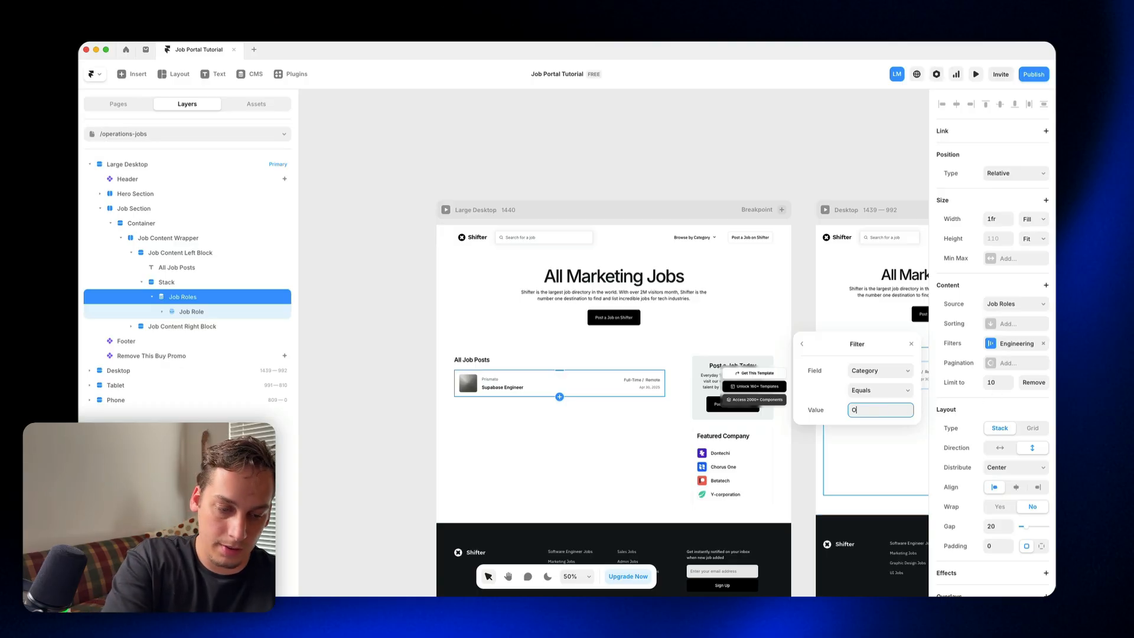
{"action": "key", "text": "Return"}
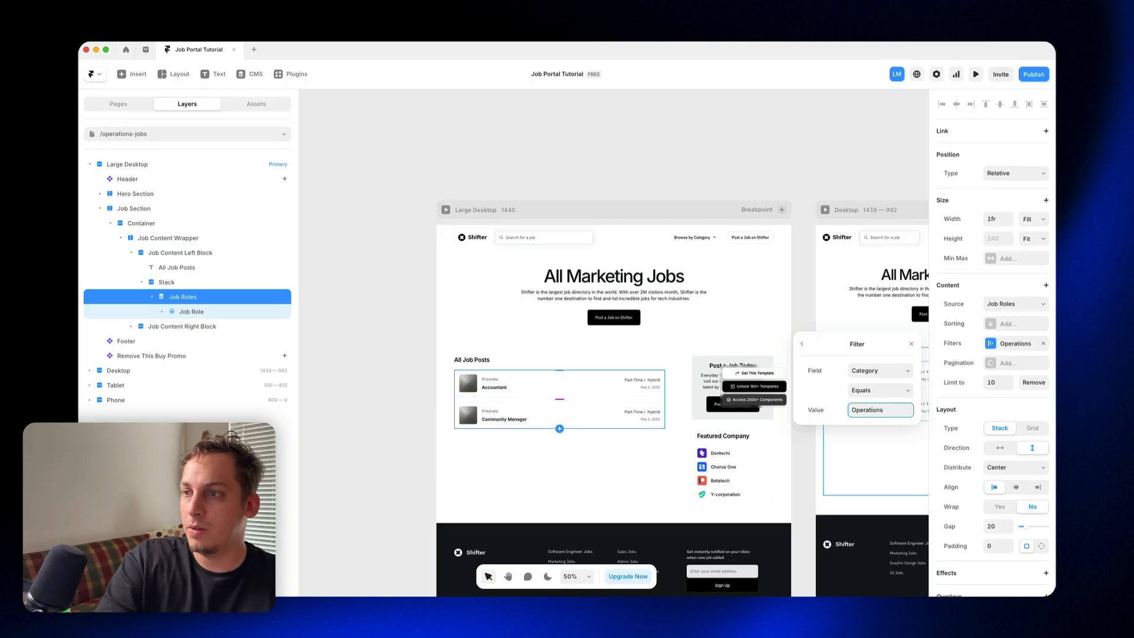
Step: Change the hero heading on /operations-jobs to "All Operations Jobs"
{"action": "double_click", "coordinate": [599, 277]}
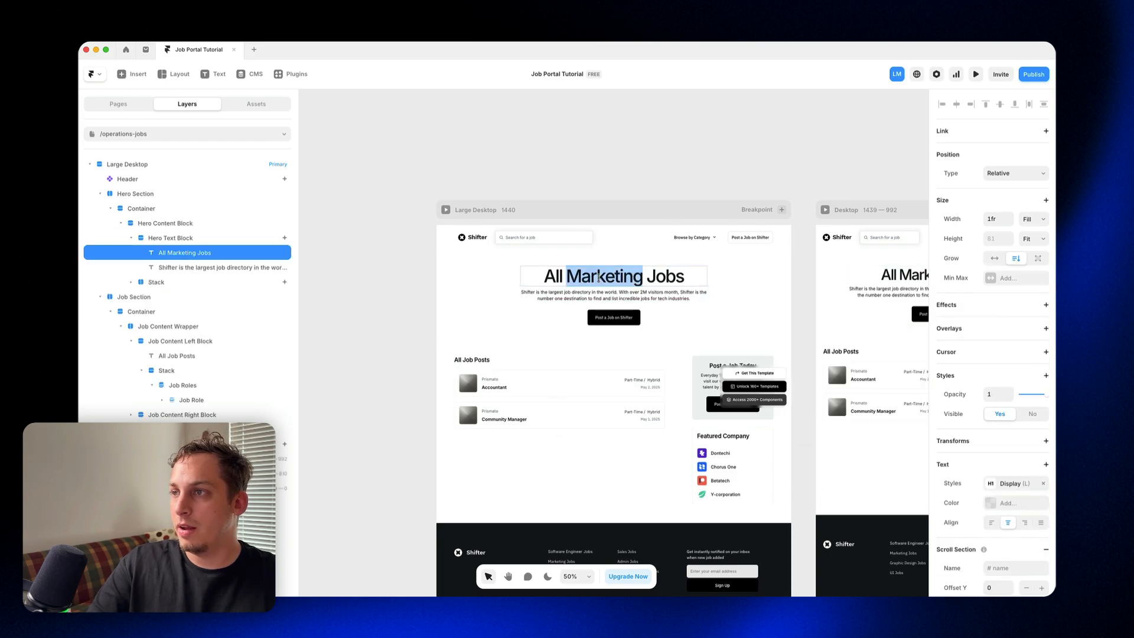
{"action": "type", "text": "Operatio"}
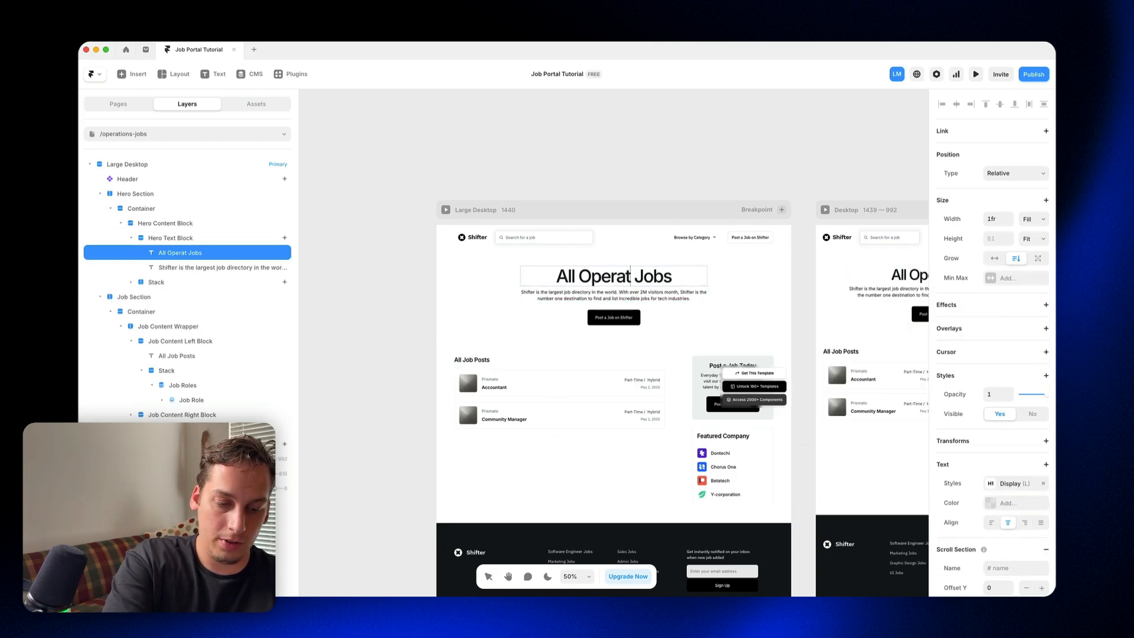
{"action": "type", "text": "ns"}
{"action": "key", "text": "Escape"}
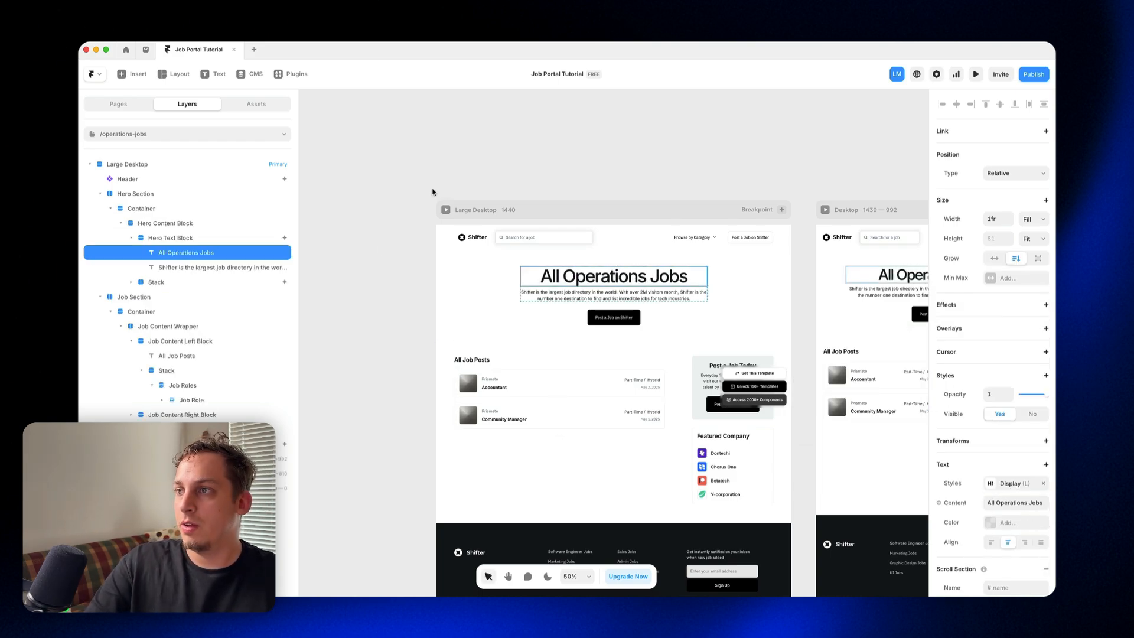
{"action": "left_click", "coordinate": [428, 190]}
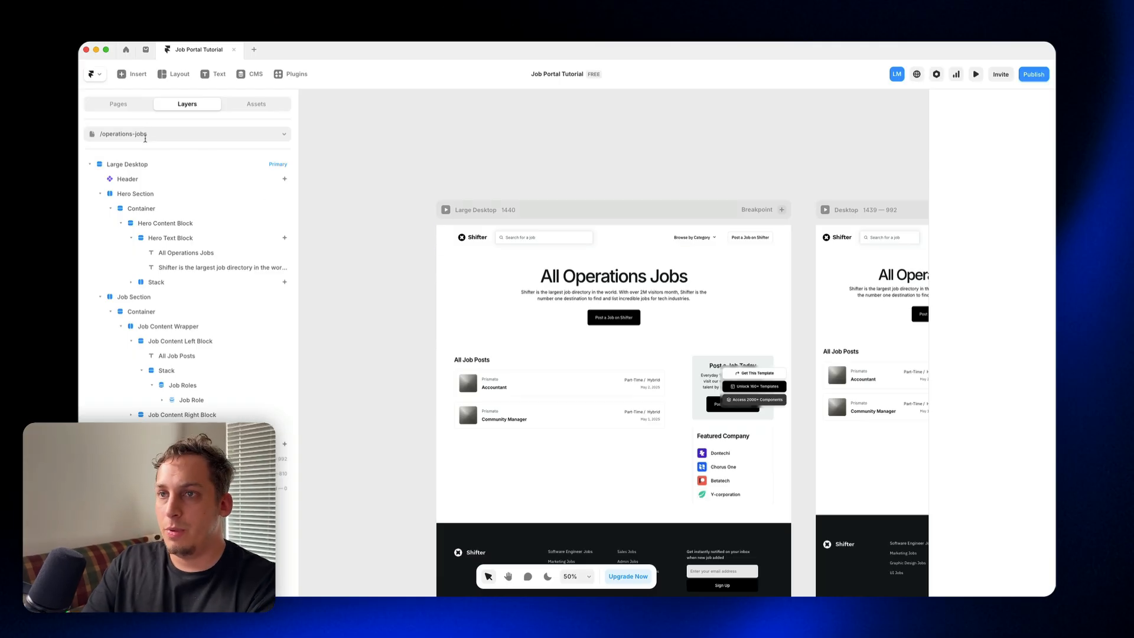
Step: Replace the template's jobs list in the Stack on /designer-jobs with a copy of the /engineer-jobs Job Roles list
{"action": "left_click", "coordinate": [145, 134]}
{"action": "left_click", "coordinate": [112, 243]}
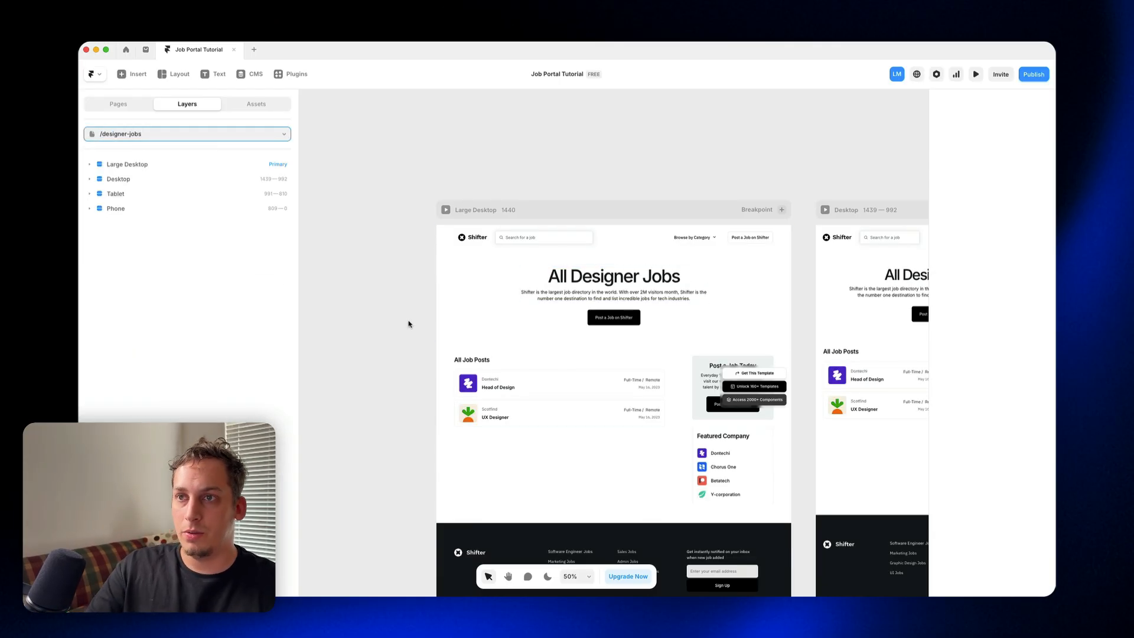
{"action": "left_click", "coordinate": [132, 112]}
{"action": "left_click", "coordinate": [189, 111]}
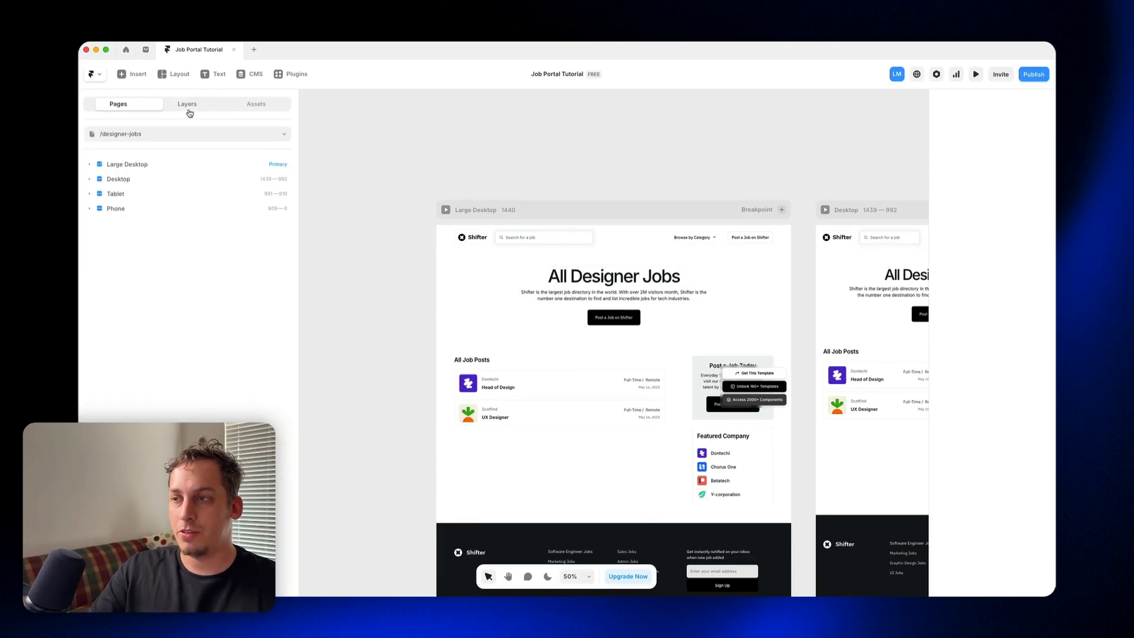
{"action": "left_click", "coordinate": [511, 396]}
{"action": "left_click", "coordinate": [172, 284]}
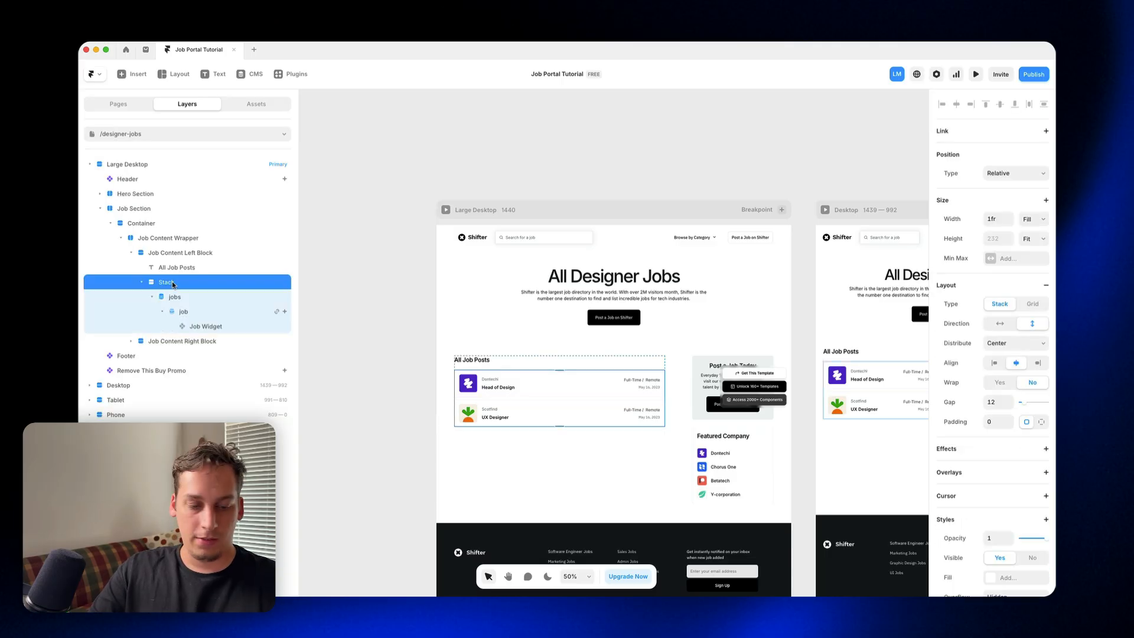
{"action": "key", "text": "super+v"}
{"action": "left_click_drag", "start_coordinate": [178, 337], "coordinate": [177, 294]}
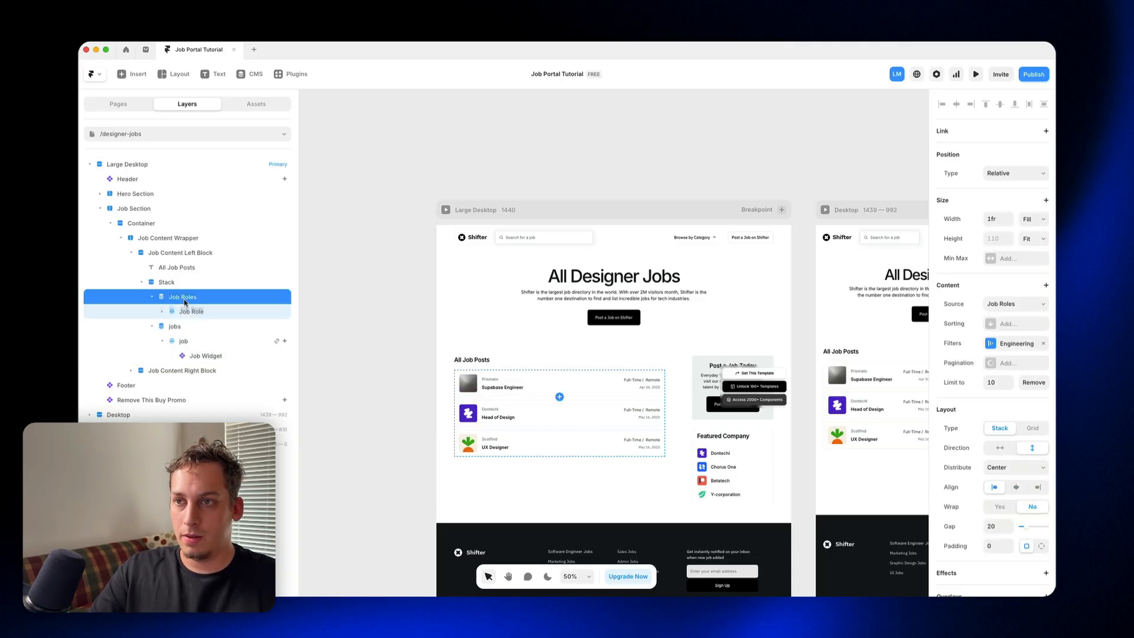
{"action": "left_click", "coordinate": [187, 326]}
{"action": "key", "text": "Delete"}
Step: Set the filter of the Job Roles list on /designer-jobs to Category Equals Design
{"action": "left_click", "coordinate": [186, 313]}
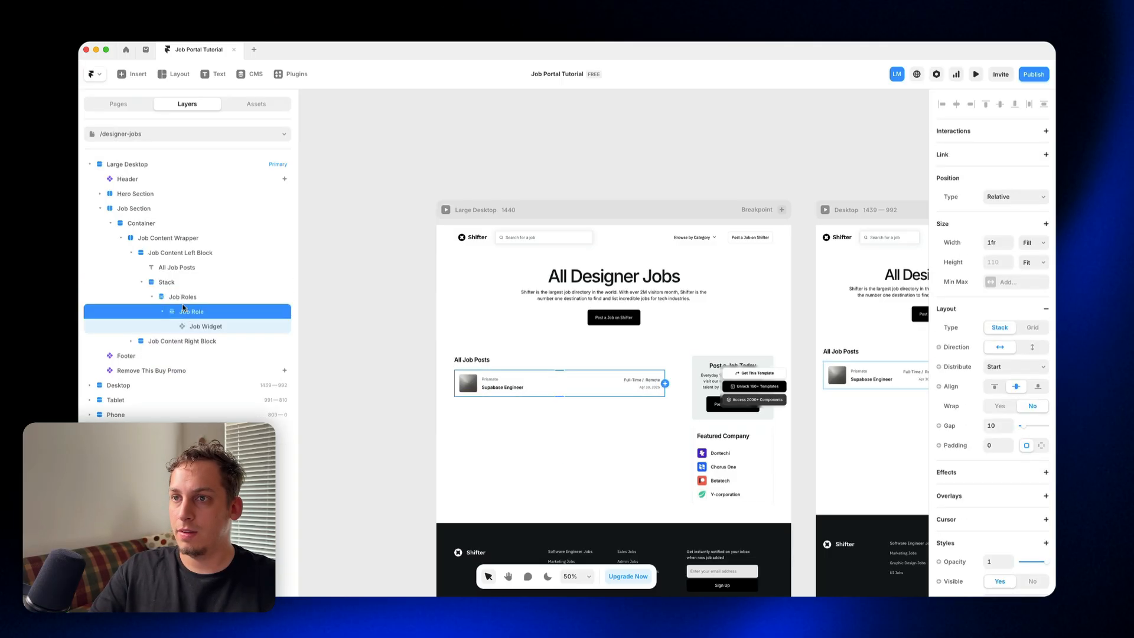
{"action": "left_click", "coordinate": [182, 297]}
{"action": "left_click", "coordinate": [1008, 343]}
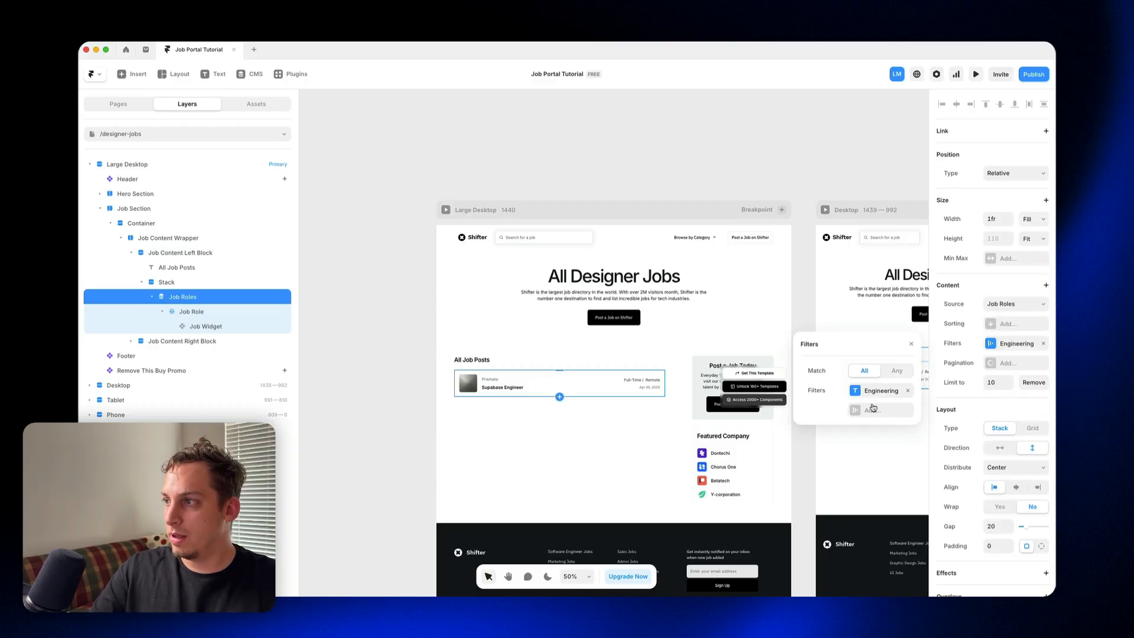
{"action": "left_click", "coordinate": [870, 409]}
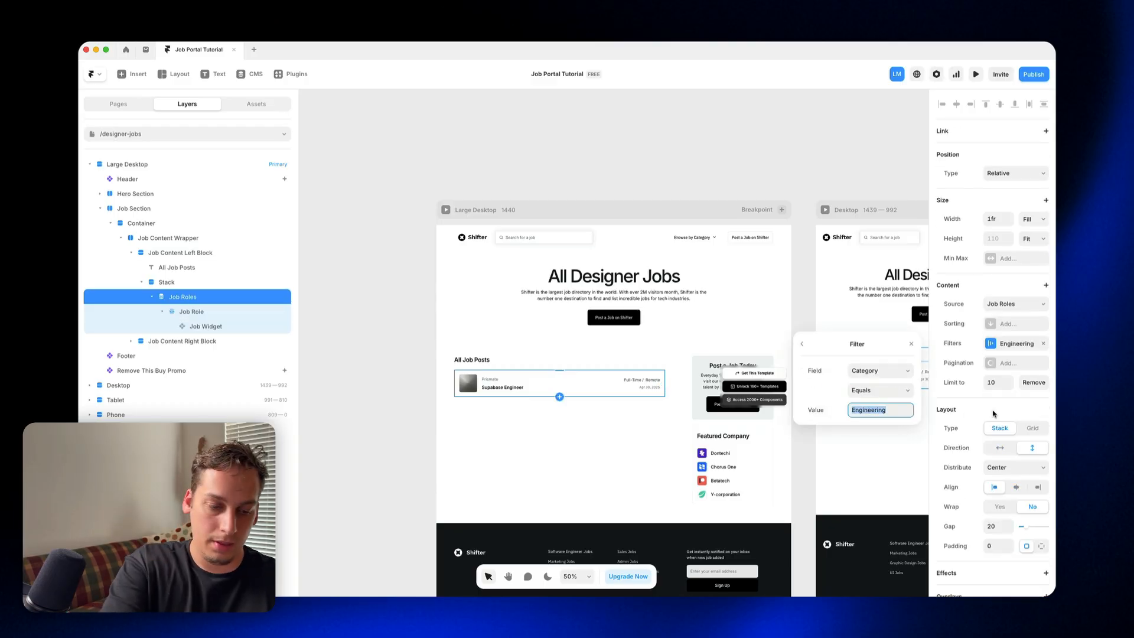
{"action": "type", "text": "Design"}
{"action": "key", "text": "Return"}
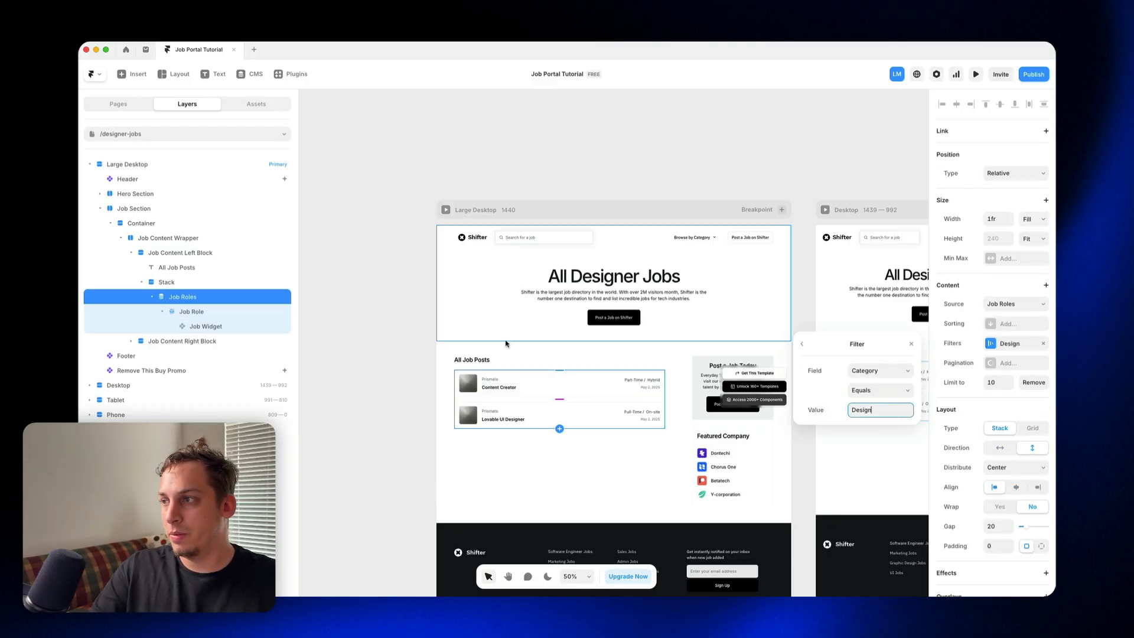
{"action": "left_click", "coordinate": [427, 248]}
Step: Delete the Remove This Buy Promo layer and the Featured Company card from both /designer-jobs and /operations-jobs
{"action": "left_click", "coordinate": [754, 387]}
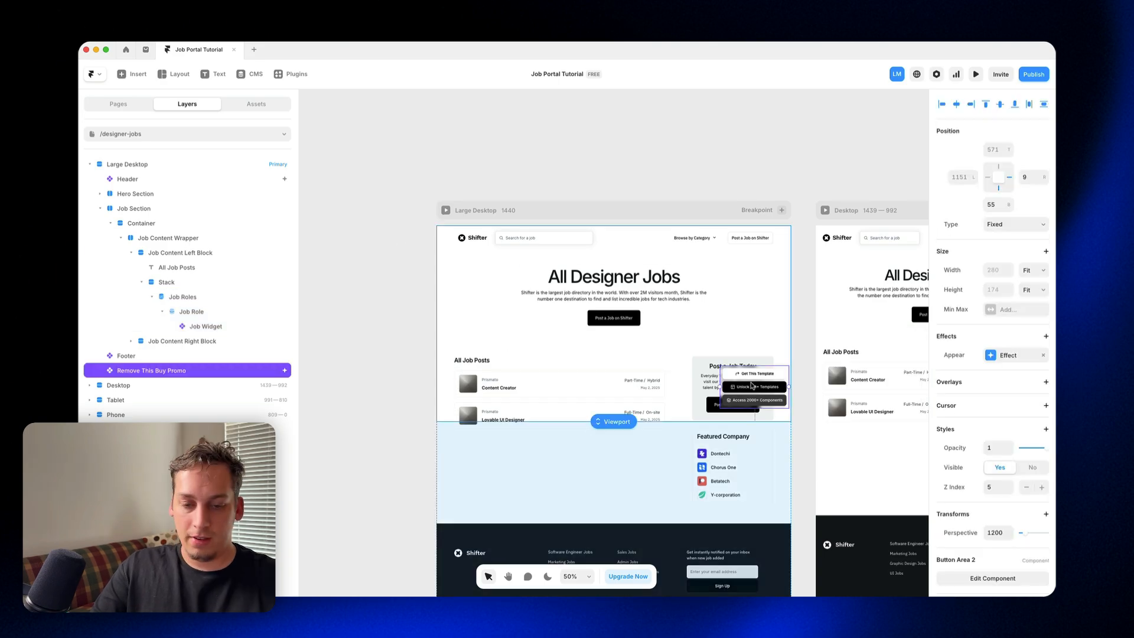
{"action": "key", "text": "Delete"}
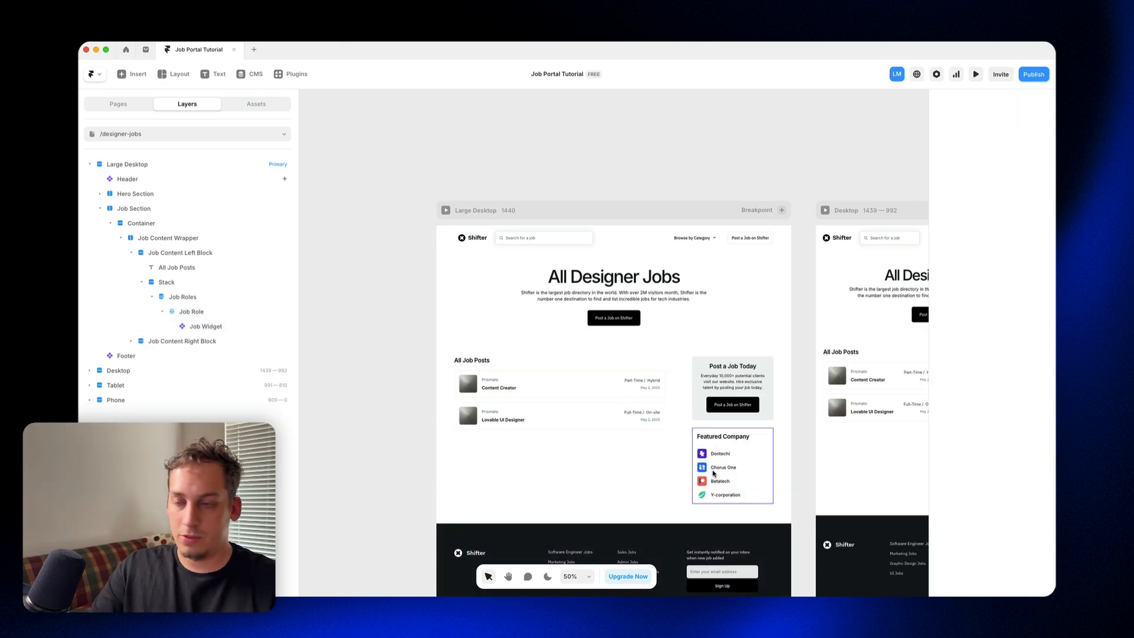
{"action": "left_click", "coordinate": [714, 456]}
{"action": "key", "text": "Delete"}
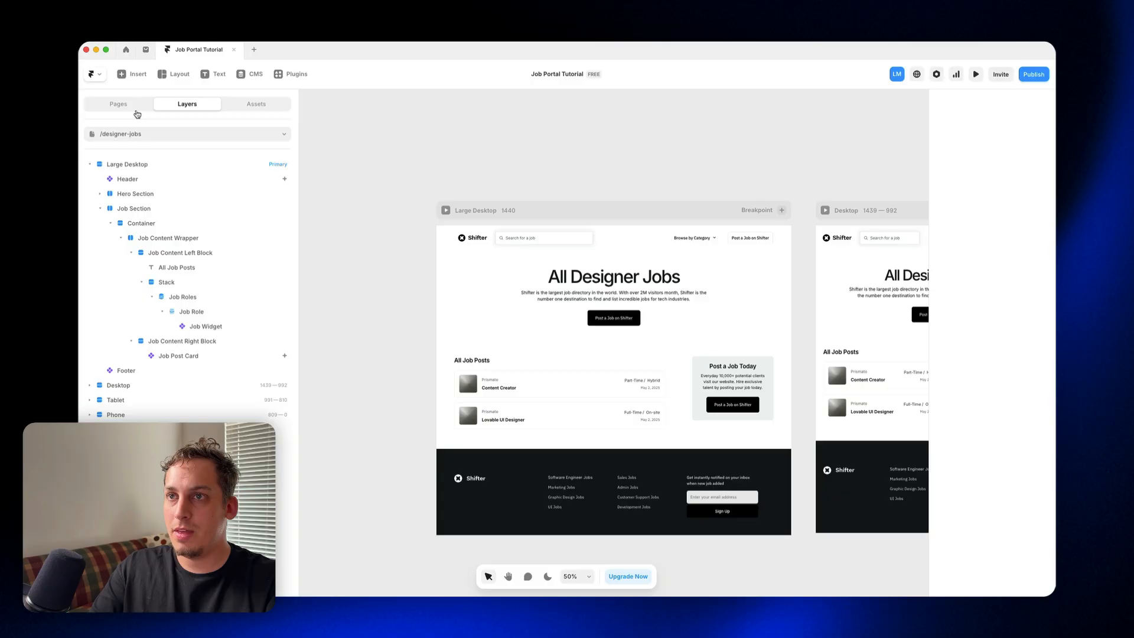
{"action": "left_click", "coordinate": [187, 134]}
{"action": "left_click", "coordinate": [148, 215]}
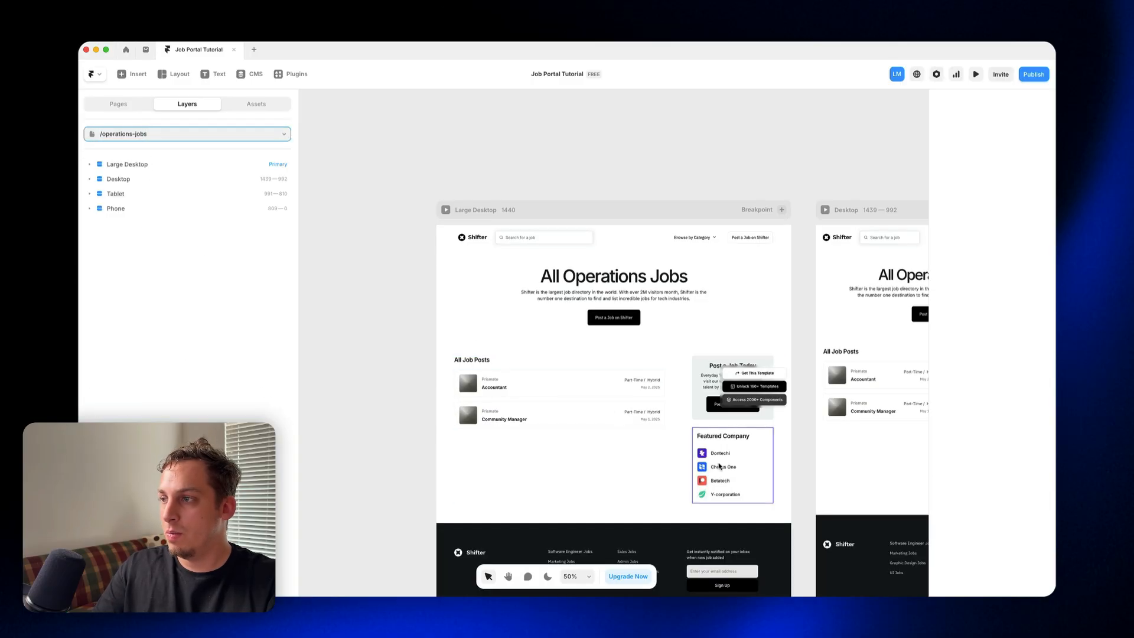
Step: Delete the Remove This Buy Promo layer from /engineer-jobs and check the page's desktop, tablet and phone layouts
{"action": "left_click", "coordinate": [199, 136]}
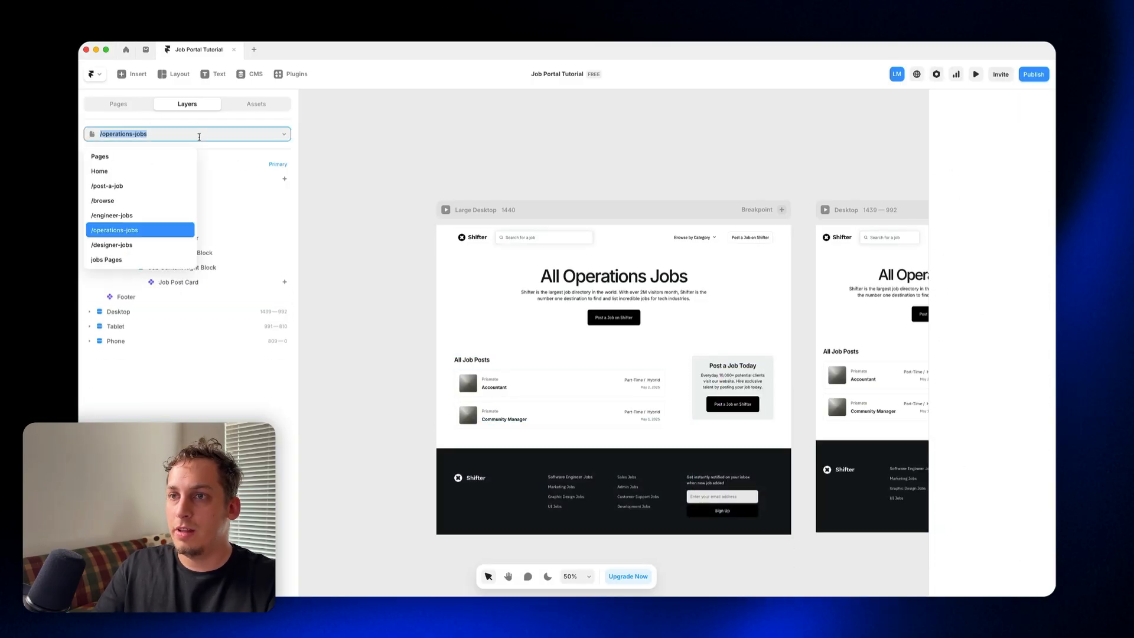
{"action": "left_click", "coordinate": [111, 215]}
{"action": "key", "text": "Escape"}
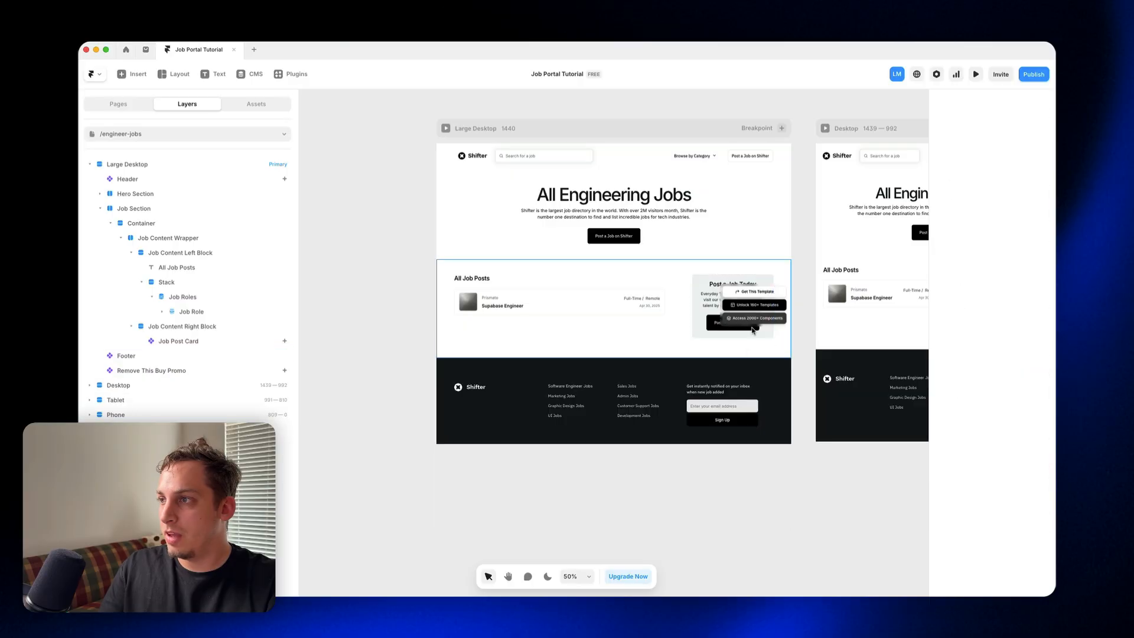
{"action": "left_click", "coordinate": [751, 320]}
{"action": "key", "text": "Delete"}
{"action": "scroll", "coordinate": [669, 302], "scroll_direction": "right", "scroll_amount": 10}
{"action": "scroll", "coordinate": [668, 302], "scroll_direction": "left", "scroll_amount": 1}
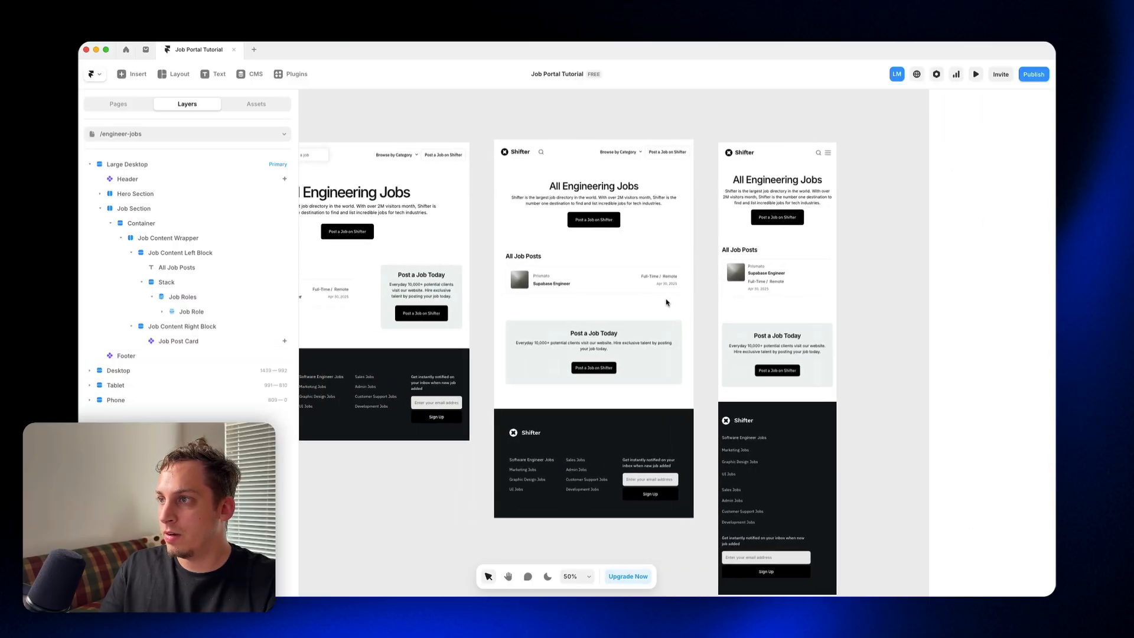
{"action": "scroll", "coordinate": [666, 302], "scroll_direction": "left", "scroll_amount": 3}
{"action": "scroll", "coordinate": [758, 296], "scroll_direction": "left", "scroll_amount": 6}
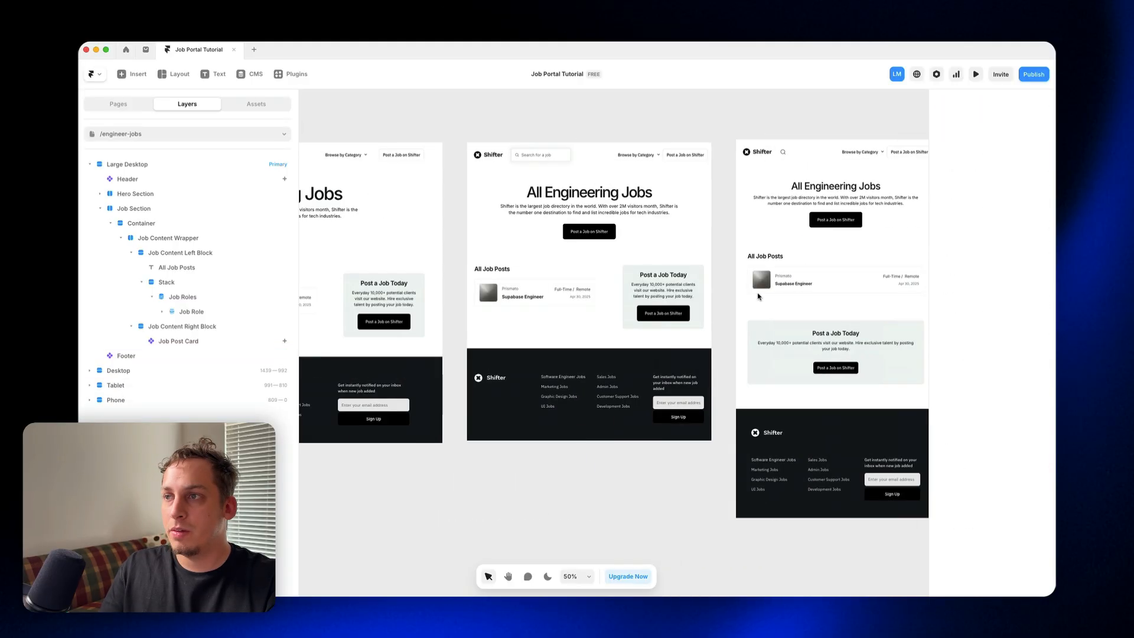
{"action": "scroll", "coordinate": [759, 296], "scroll_direction": "left", "scroll_amount": 5}
Step: Clear the leftover template extras beside the /browse job list, keeping the Job Post Card, and check the tablet and phone layouts
{"action": "left_click", "coordinate": [177, 134]}
{"action": "left_click", "coordinate": [133, 201]}
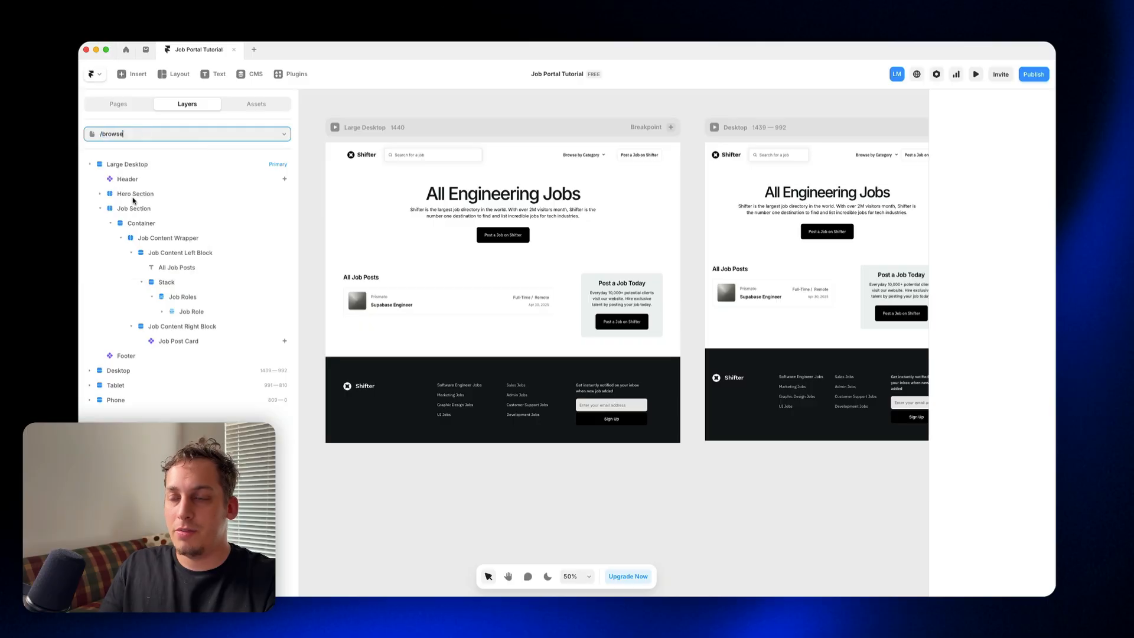
{"action": "scroll", "coordinate": [470, 292], "scroll_direction": "right", "scroll_amount": 2}
{"action": "left_click", "coordinate": [652, 372]}
{"action": "key", "text": "Delete"}
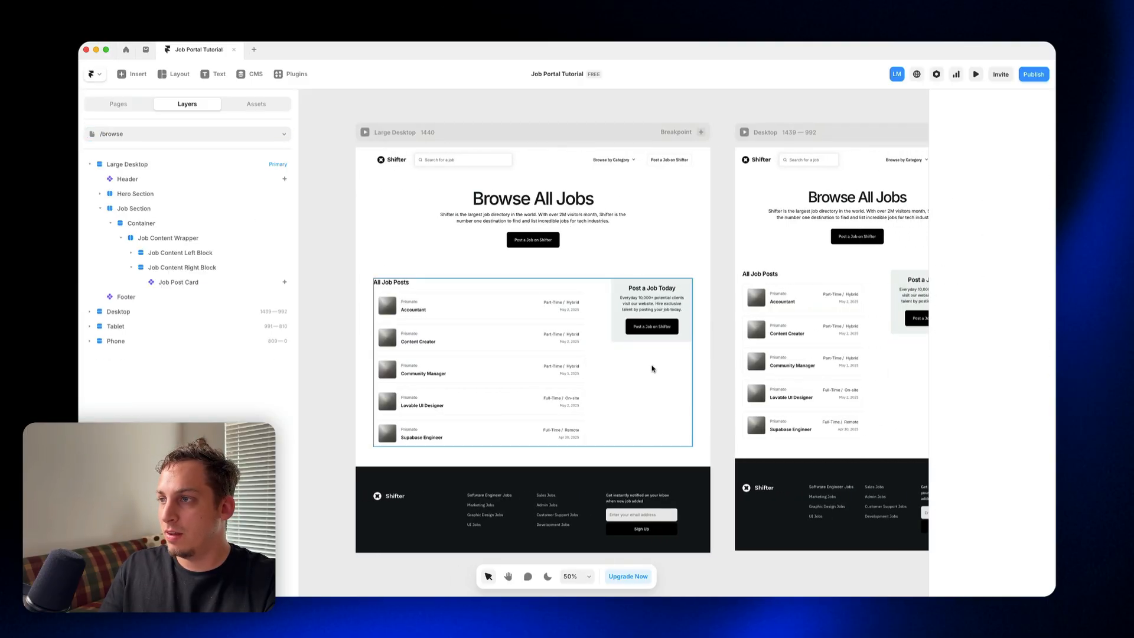
{"action": "scroll", "coordinate": [652, 368], "scroll_direction": "right", "scroll_amount": 10}
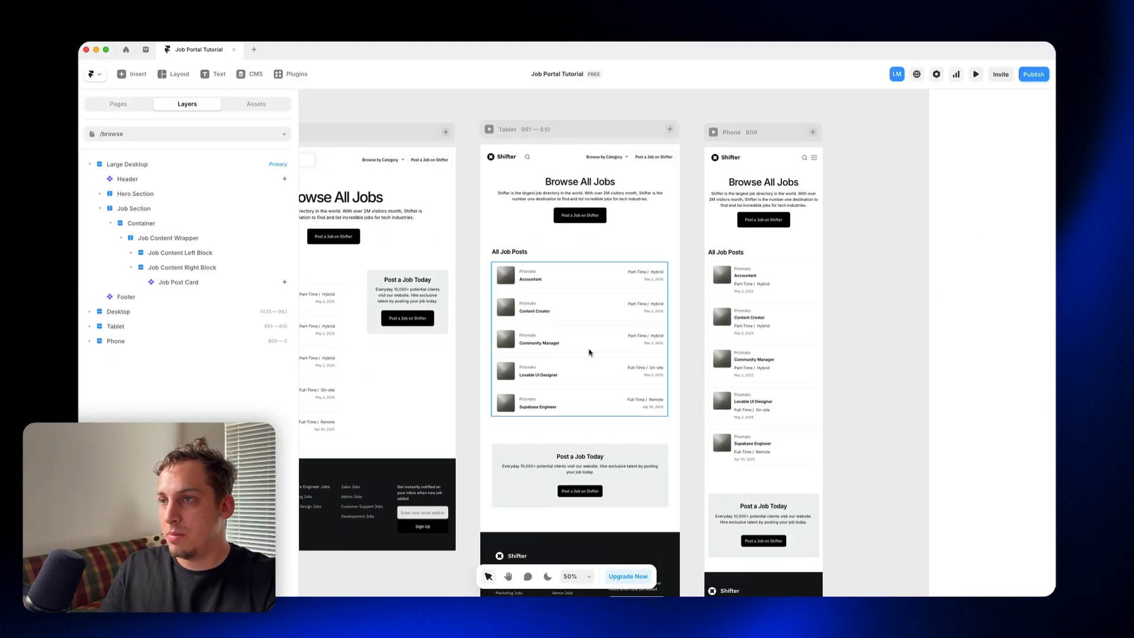
{"action": "scroll", "coordinate": [589, 352], "scroll_direction": "left", "scroll_amount": 10}
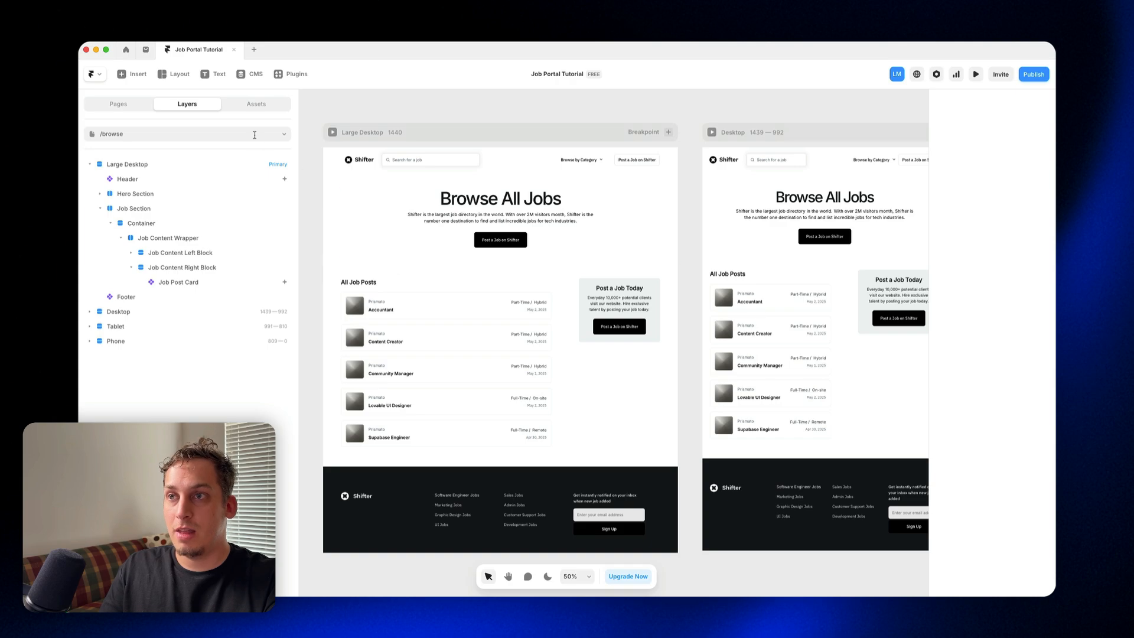
Step: Look over the /post-a-job page's form and return to the Home page
{"action": "left_click", "coordinate": [254, 135]}
{"action": "left_click", "coordinate": [167, 175]}
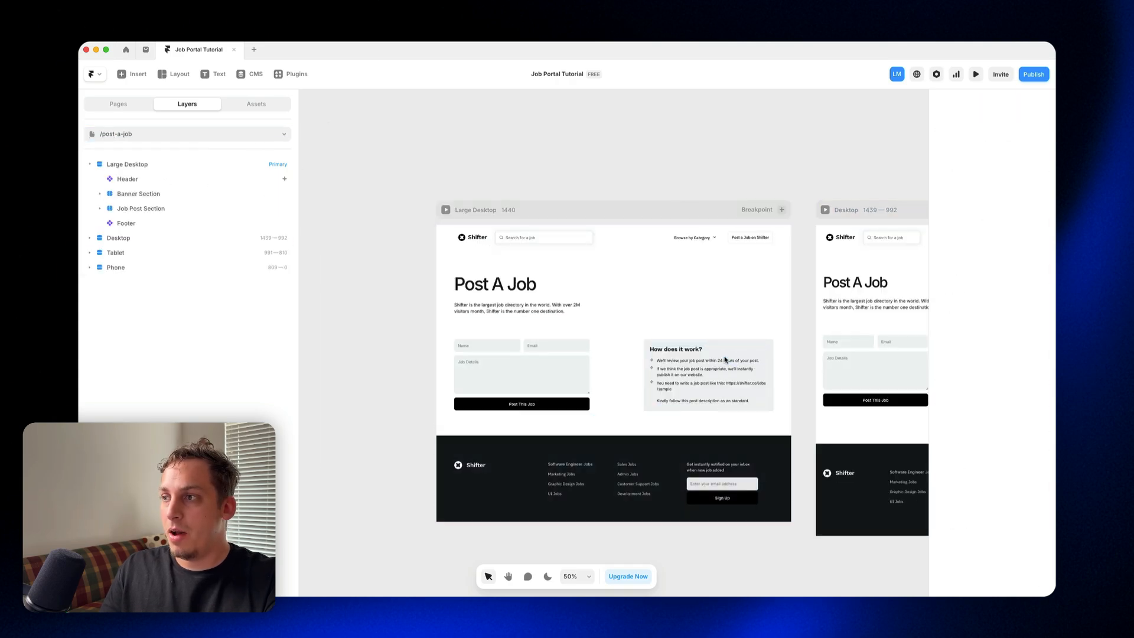
{"action": "left_click", "coordinate": [122, 106]}
{"action": "left_click", "coordinate": [139, 155]}
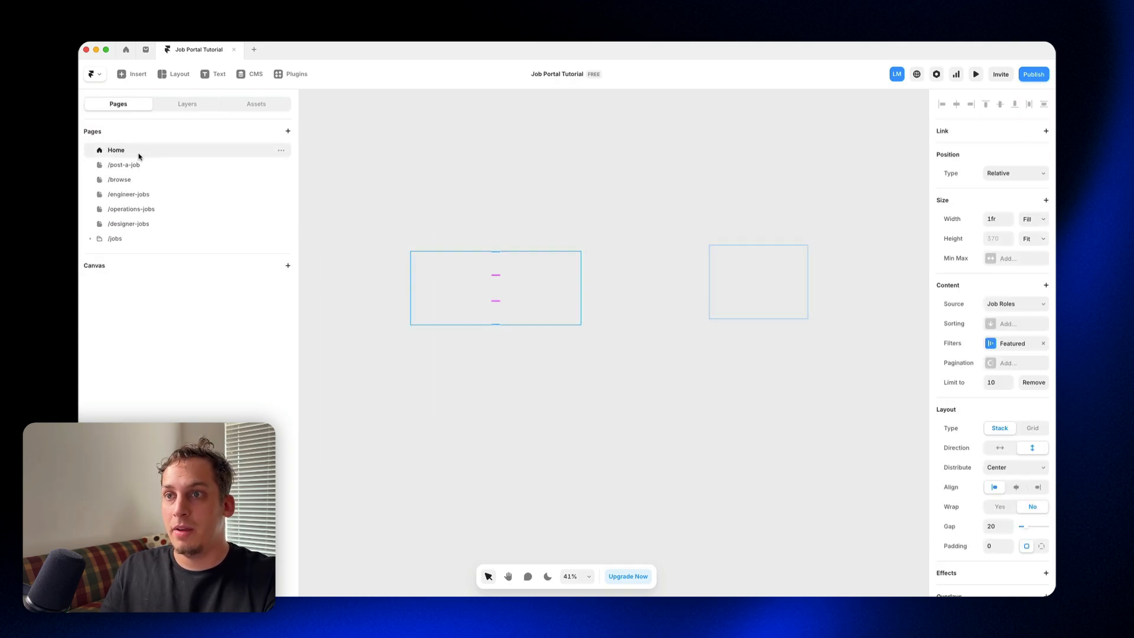
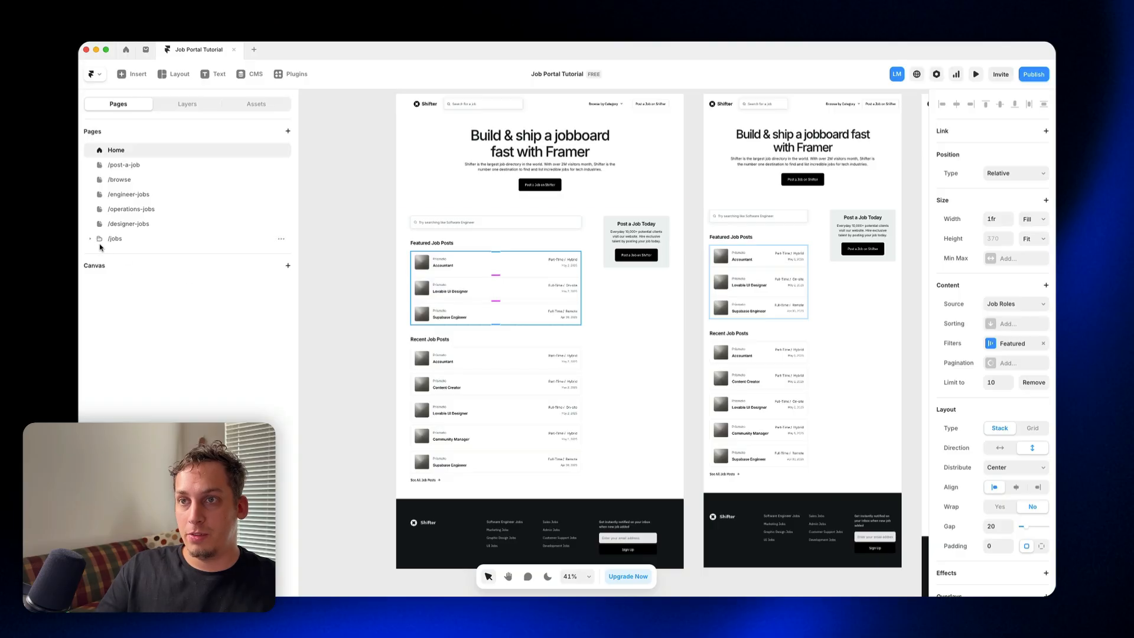
Step: Open the jobs detail page under /jobs and swap its collection to Job Roles
{"action": "left_click", "coordinate": [133, 255]}
{"action": "scroll", "coordinate": [589, 289], "scroll_direction": "down", "scroll_amount": 5}
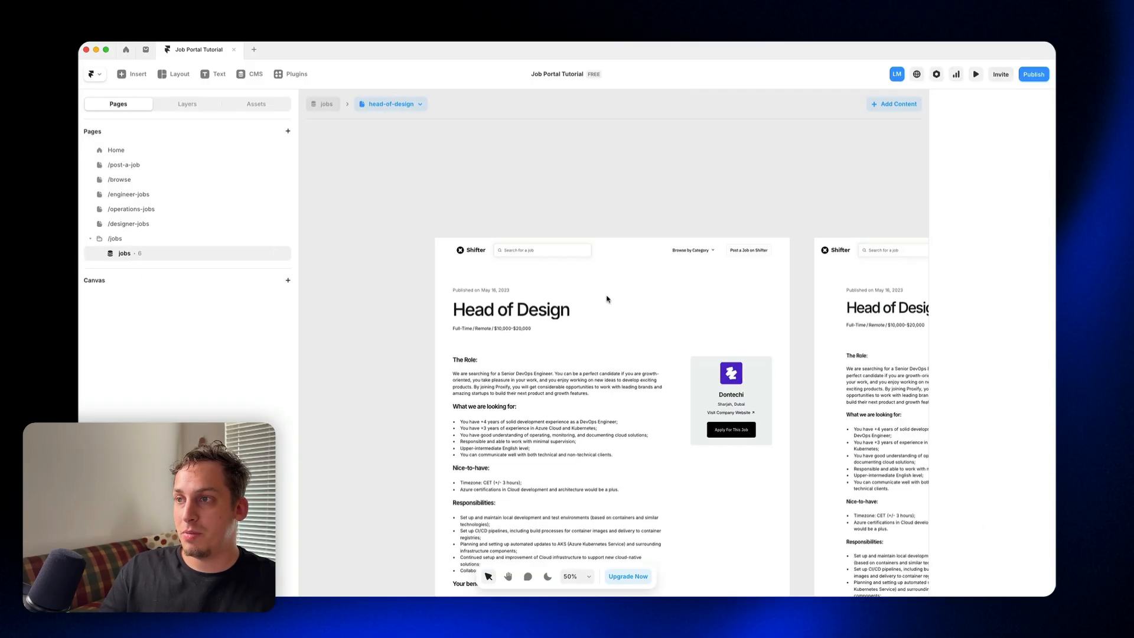
{"action": "scroll", "coordinate": [590, 289], "scroll_direction": "up", "scroll_amount": 5}
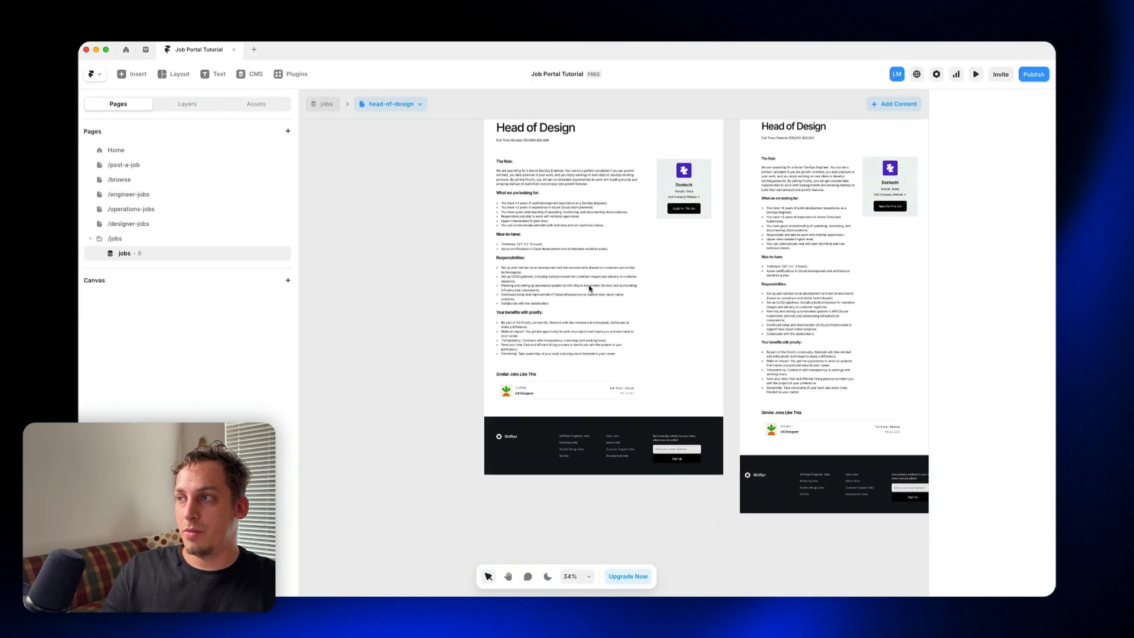
{"action": "scroll", "coordinate": [565, 252], "scroll_direction": "down", "scroll_amount": 3}
{"action": "scroll", "coordinate": [566, 252], "scroll_direction": "right", "scroll_amount": 4}
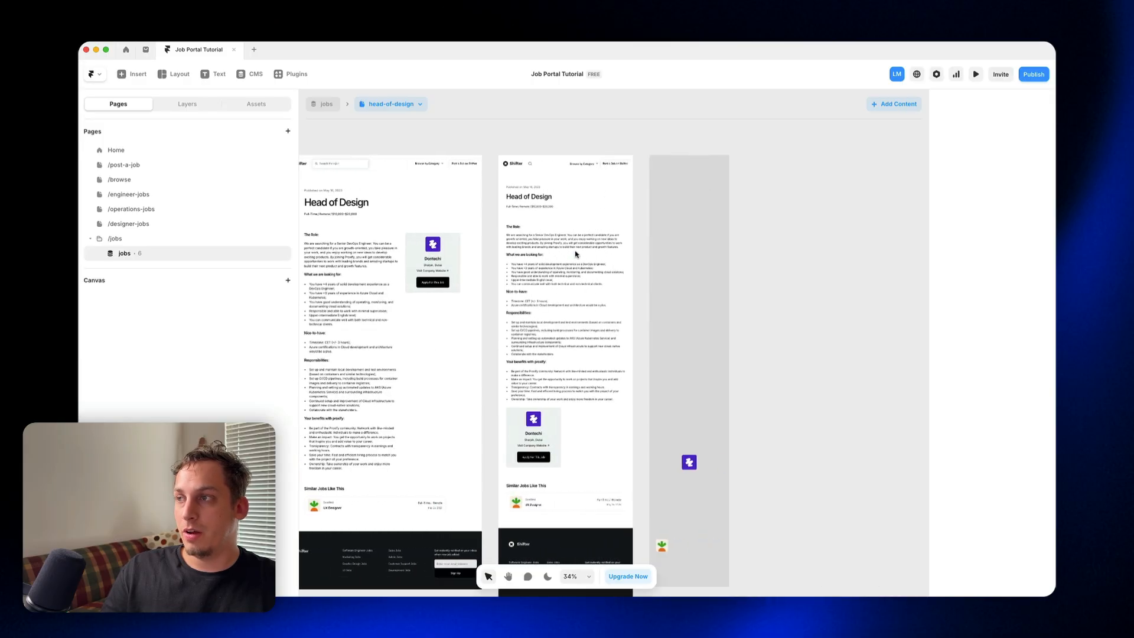
{"action": "left_click", "coordinate": [331, 104]}
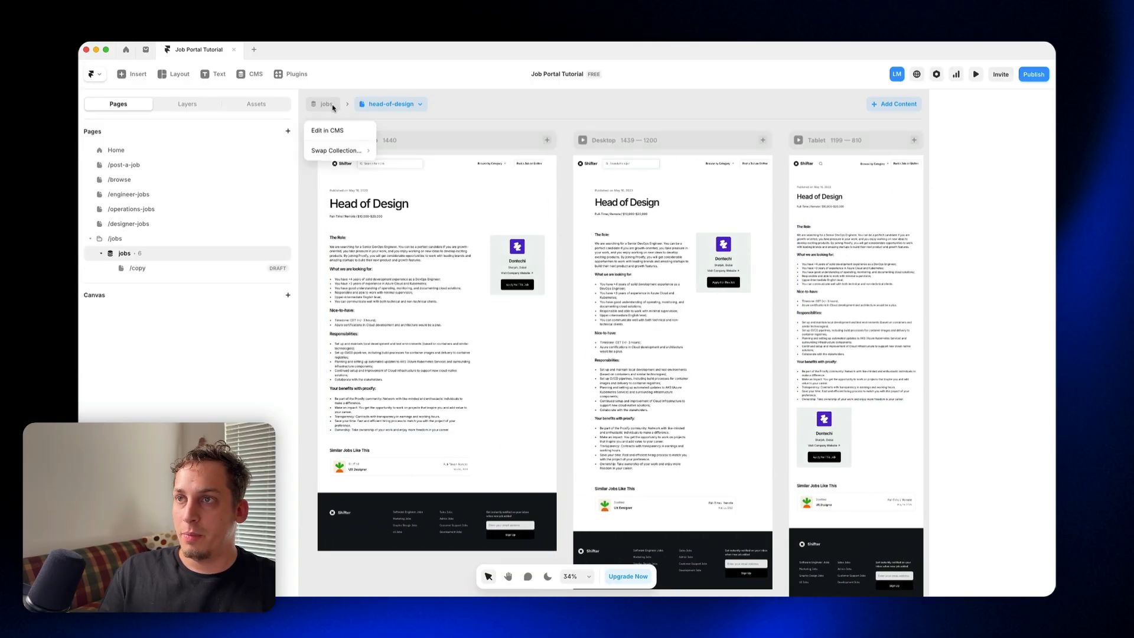
{"action": "mouse_move", "coordinate": [336, 153]}
{"action": "left_click", "coordinate": [395, 152]}
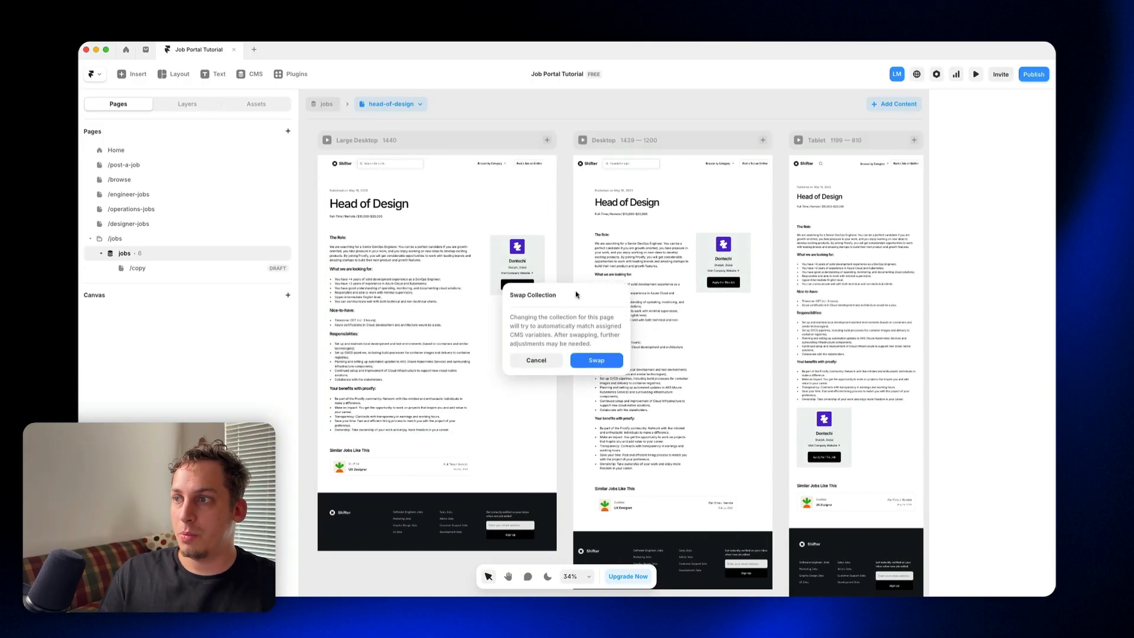
{"action": "left_click", "coordinate": [597, 361]}
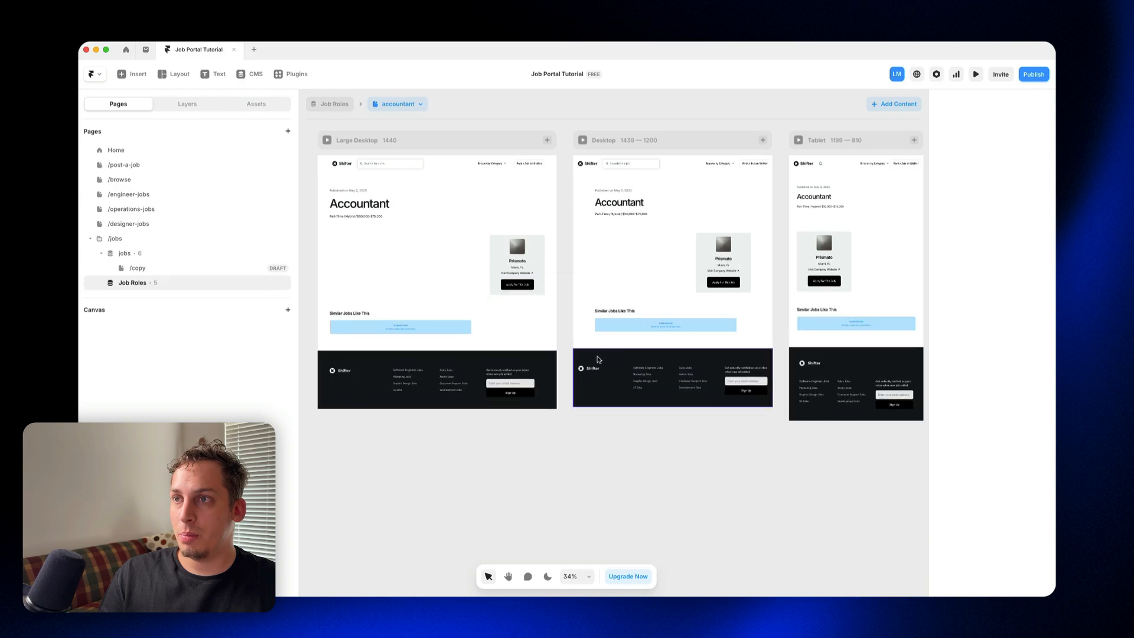
Step: Rebind the Content text layer in the Job Detail Block to the collection's second Content variable, below Job Location
{"action": "left_click", "coordinate": [349, 248]}
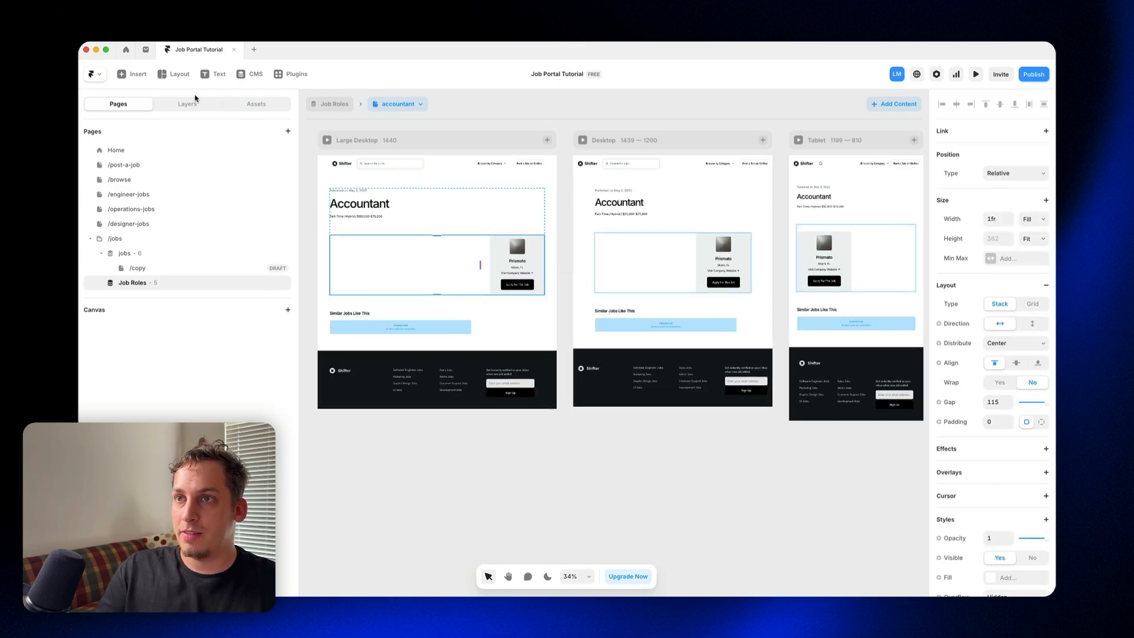
{"action": "left_click", "coordinate": [187, 103]}
{"action": "left_click", "coordinate": [140, 269]}
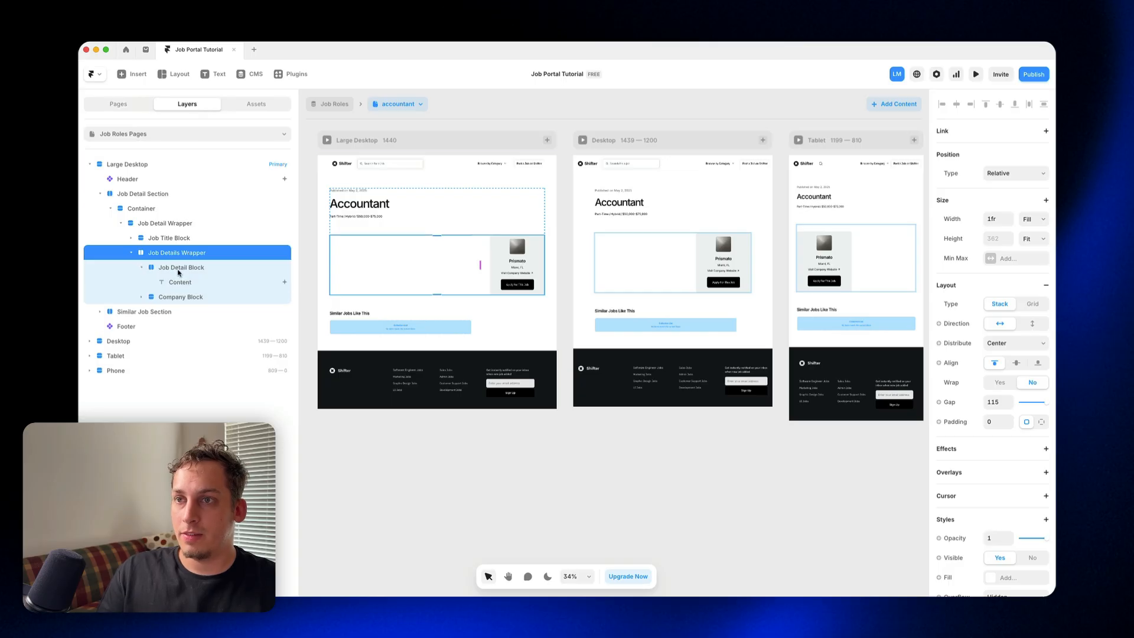
{"action": "left_click", "coordinate": [179, 283]}
{"action": "scroll", "coordinate": [994, 468], "scroll_direction": "down", "scroll_amount": 2}
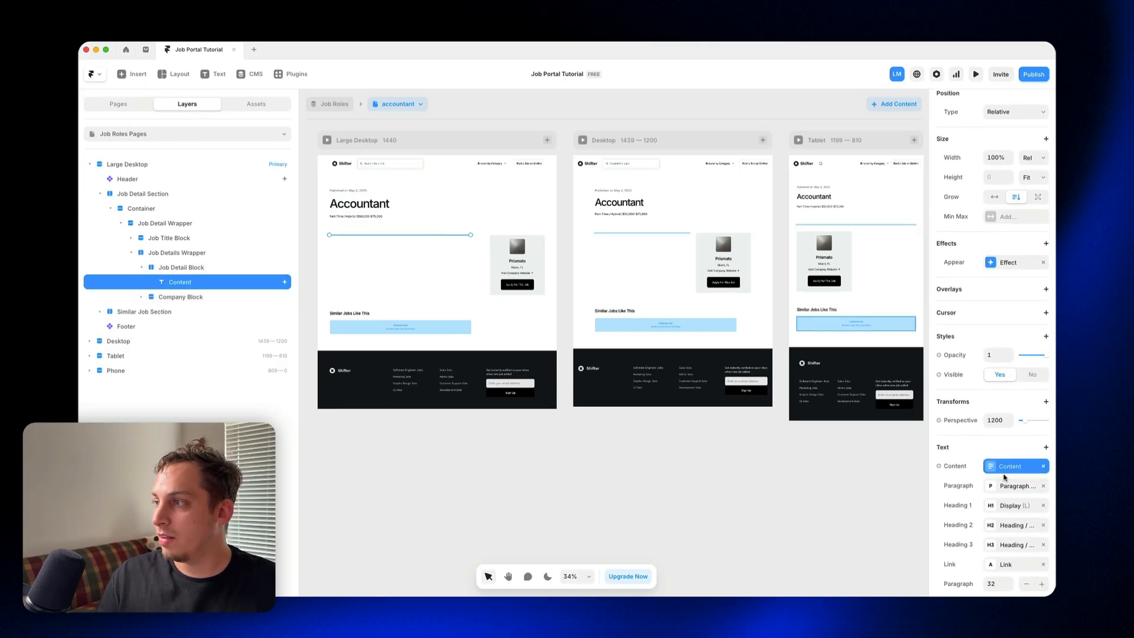
{"action": "left_click", "coordinate": [997, 468]}
{"action": "scroll", "coordinate": [734, 360], "scroll_direction": "down", "scroll_amount": 5}
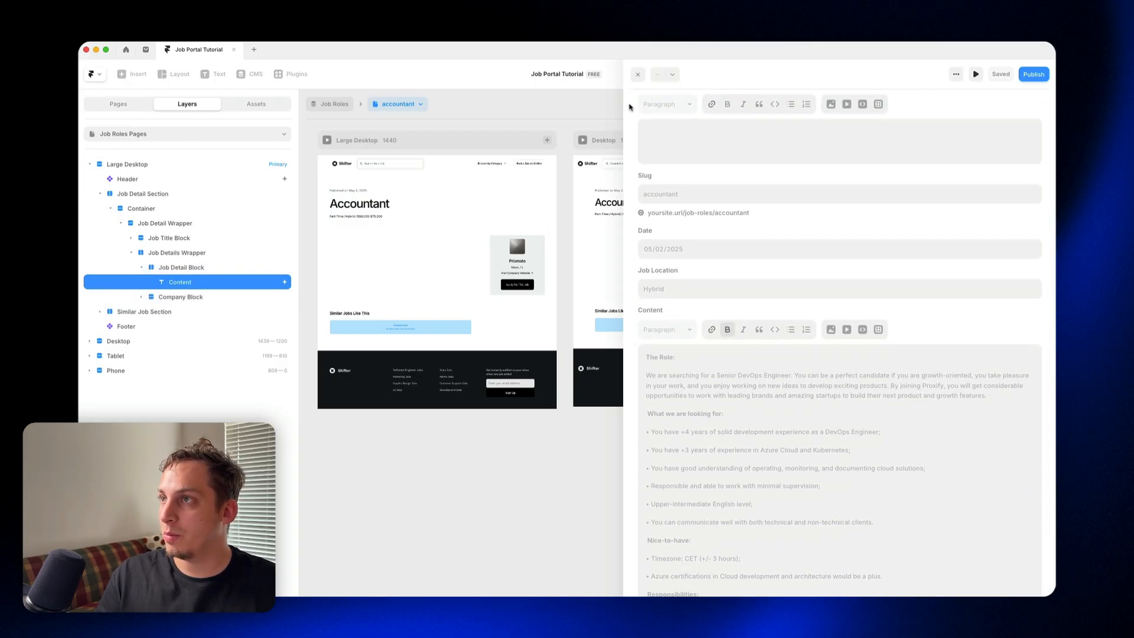
{"action": "left_click", "coordinate": [644, 75]}
{"action": "left_click", "coordinate": [1040, 466]}
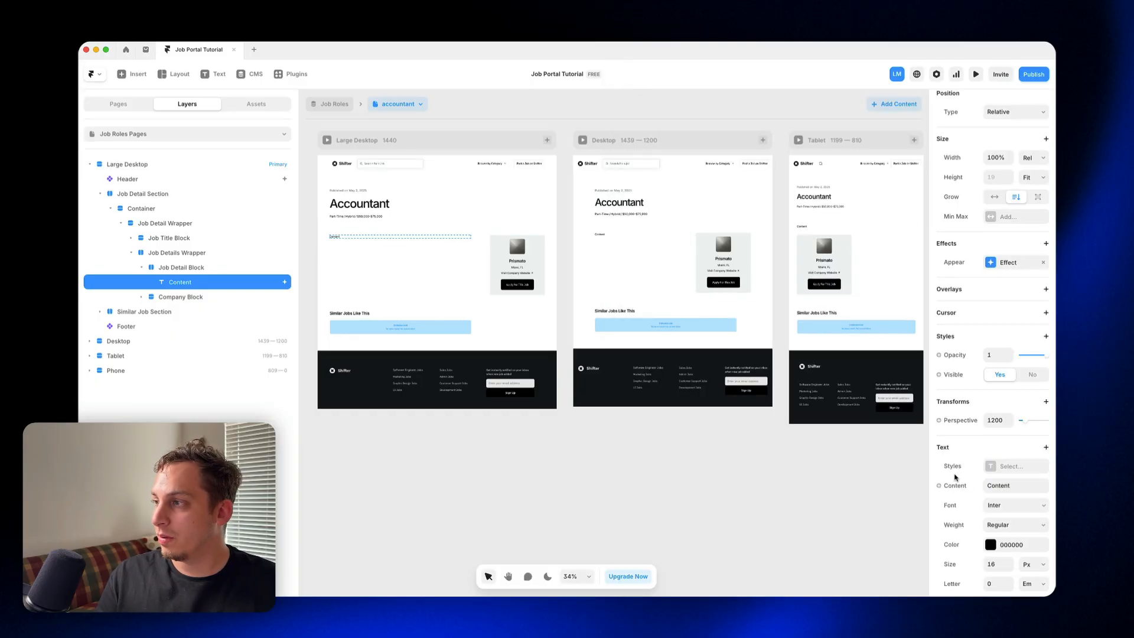
{"action": "left_click", "coordinate": [955, 486]}
{"action": "mouse_move", "coordinate": [959, 524]}
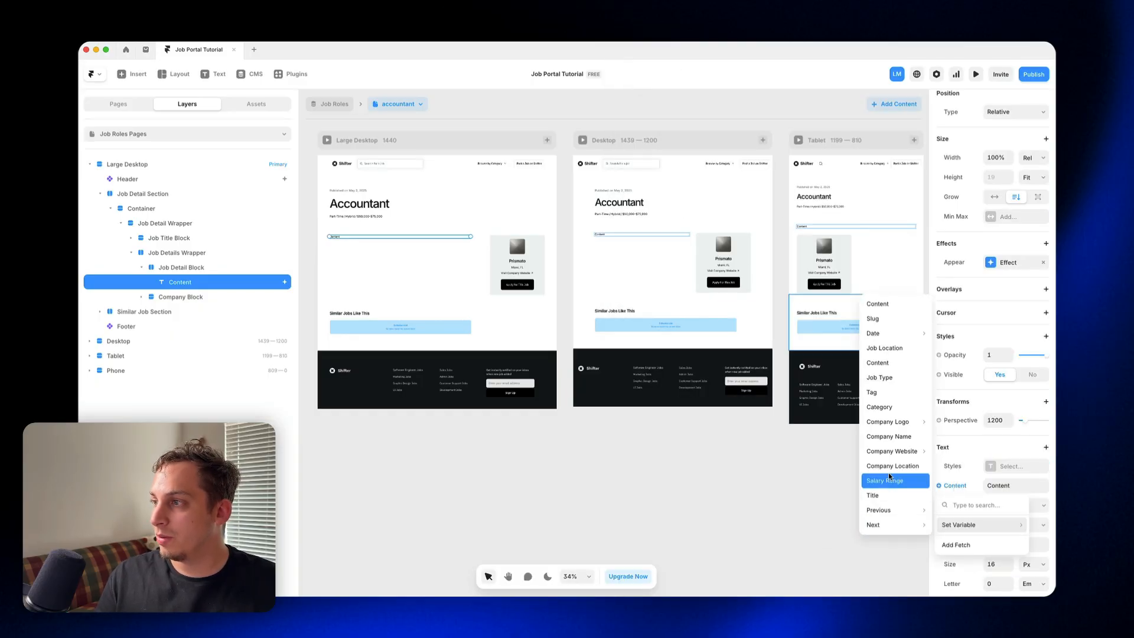
{"action": "left_click", "coordinate": [892, 363]}
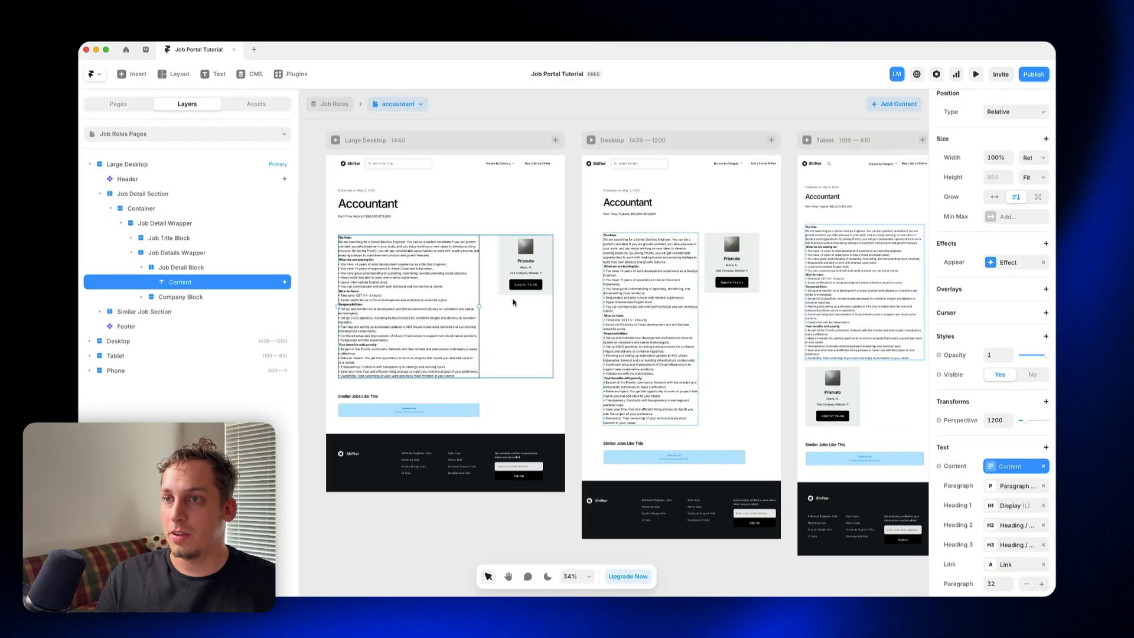
Step: Examine the Company Card on the job detail page and the Title and Category filters of the Similar Job Section's jobs list
{"action": "left_click", "coordinate": [143, 297]}
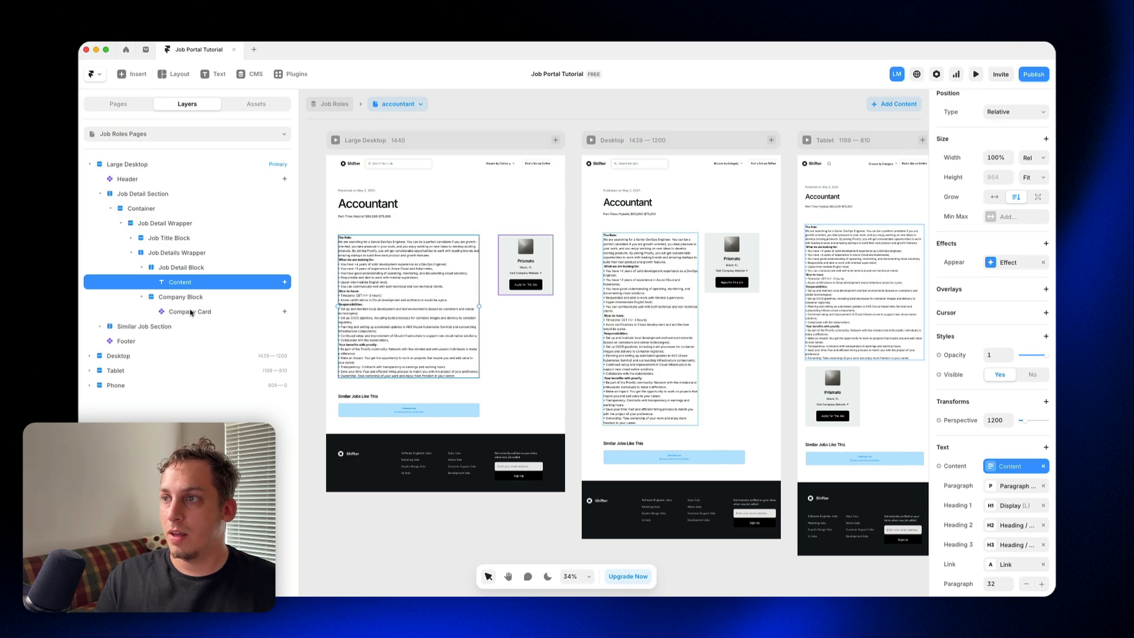
{"action": "left_click", "coordinate": [191, 312]}
{"action": "scroll", "coordinate": [481, 289], "scroll_direction": "up", "scroll_amount": 5}
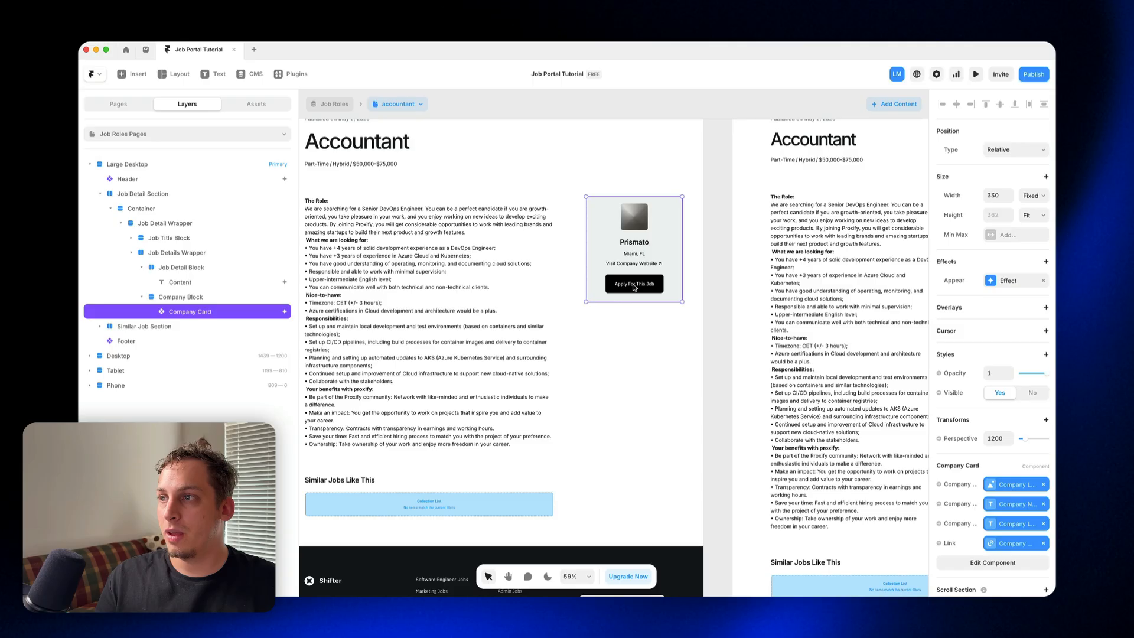
{"action": "scroll", "coordinate": [610, 294], "scroll_direction": "down", "scroll_amount": 2}
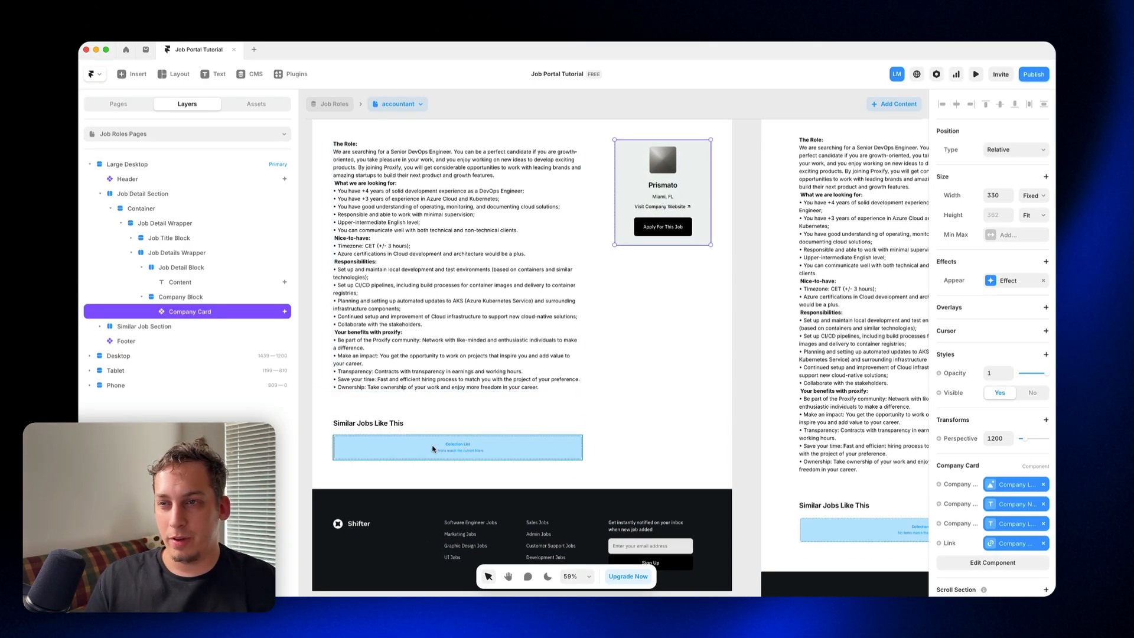
{"action": "scroll", "coordinate": [441, 446], "scroll_direction": "up", "scroll_amount": 3}
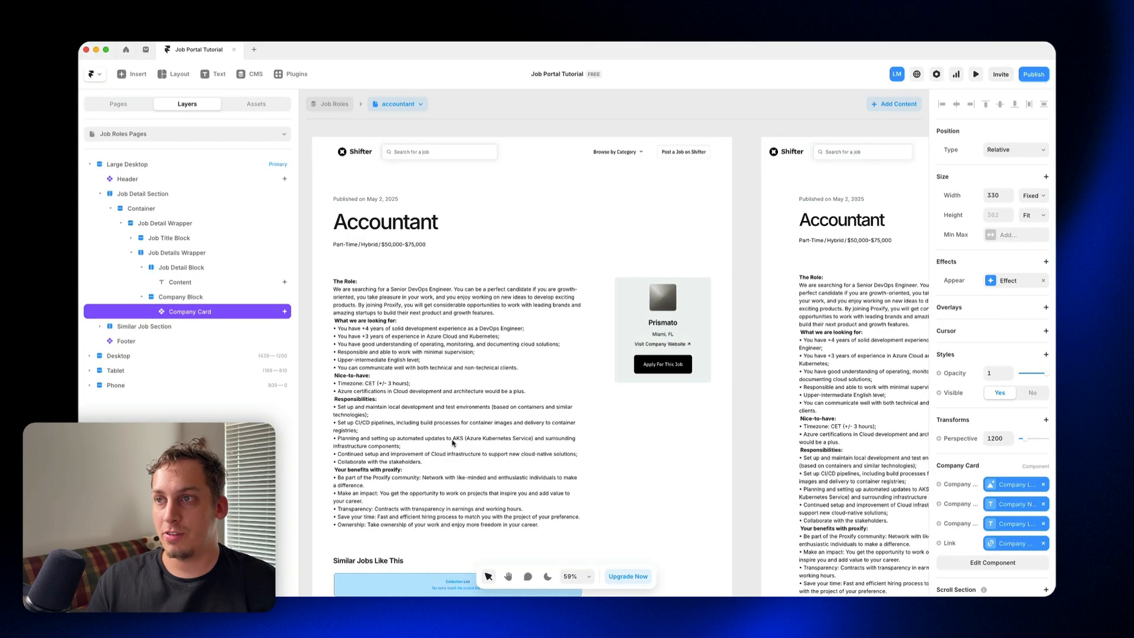
{"action": "scroll", "coordinate": [458, 385], "scroll_direction": "down", "scroll_amount": 1}
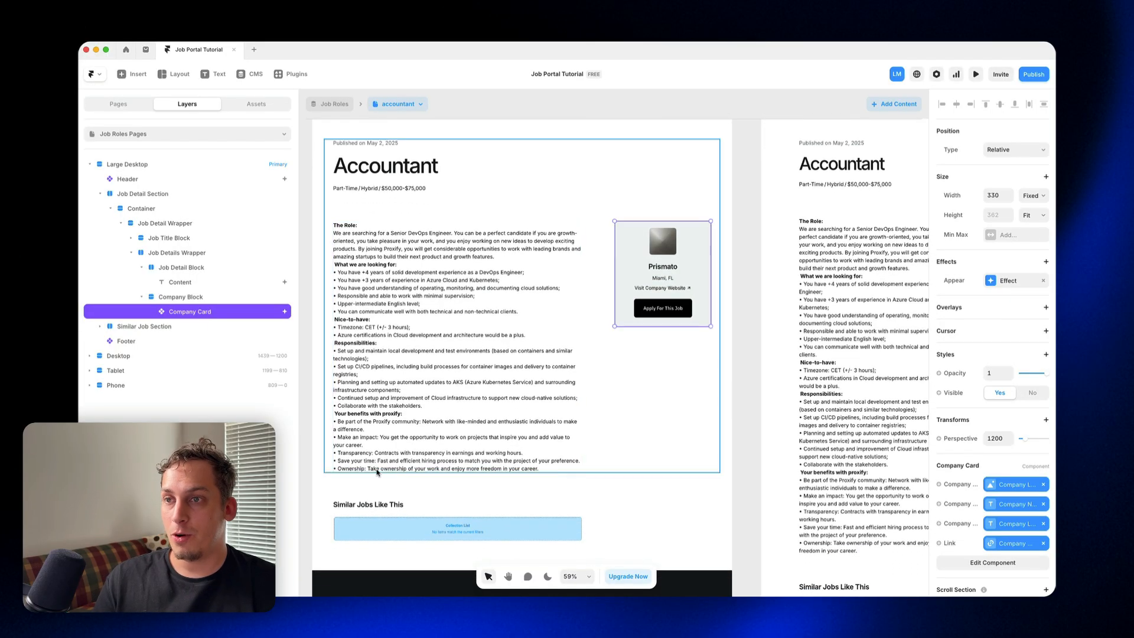
{"action": "scroll", "coordinate": [390, 449], "scroll_direction": "down", "scroll_amount": 2}
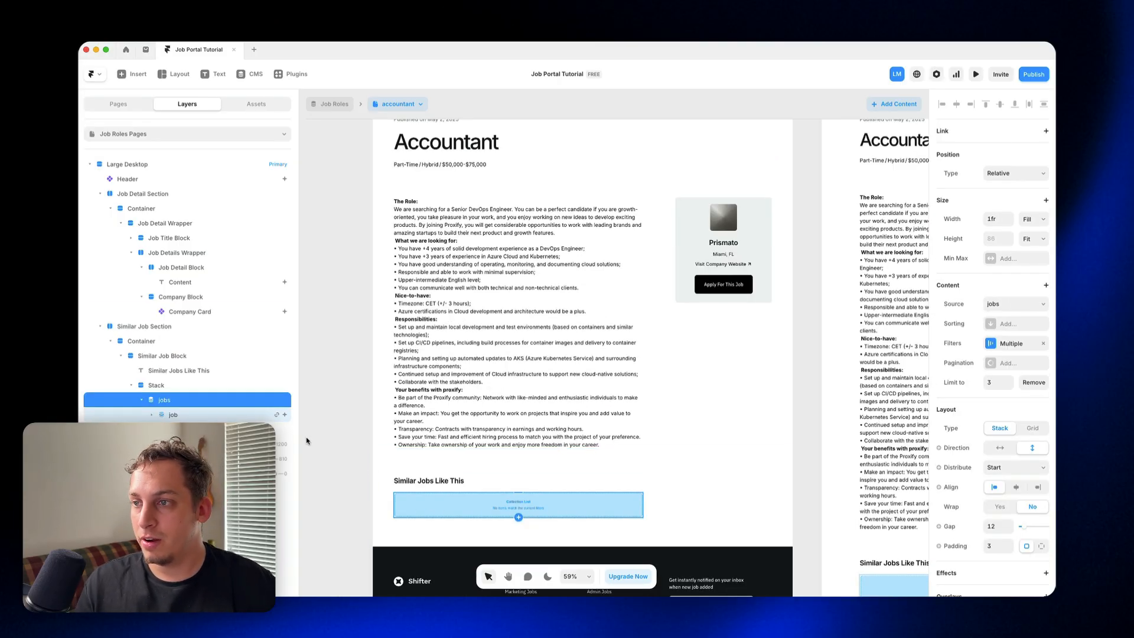
{"action": "scroll", "coordinate": [518, 502], "scroll_direction": "down", "scroll_amount": 3}
{"action": "left_click", "coordinate": [1014, 342]}
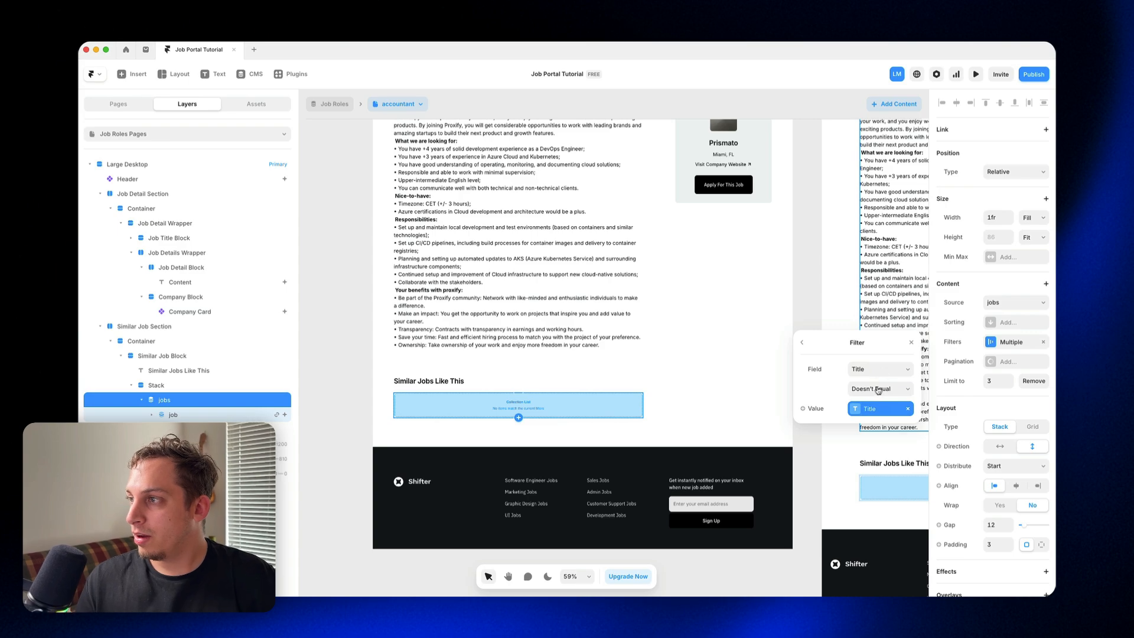
{"action": "left_click", "coordinate": [881, 409]}
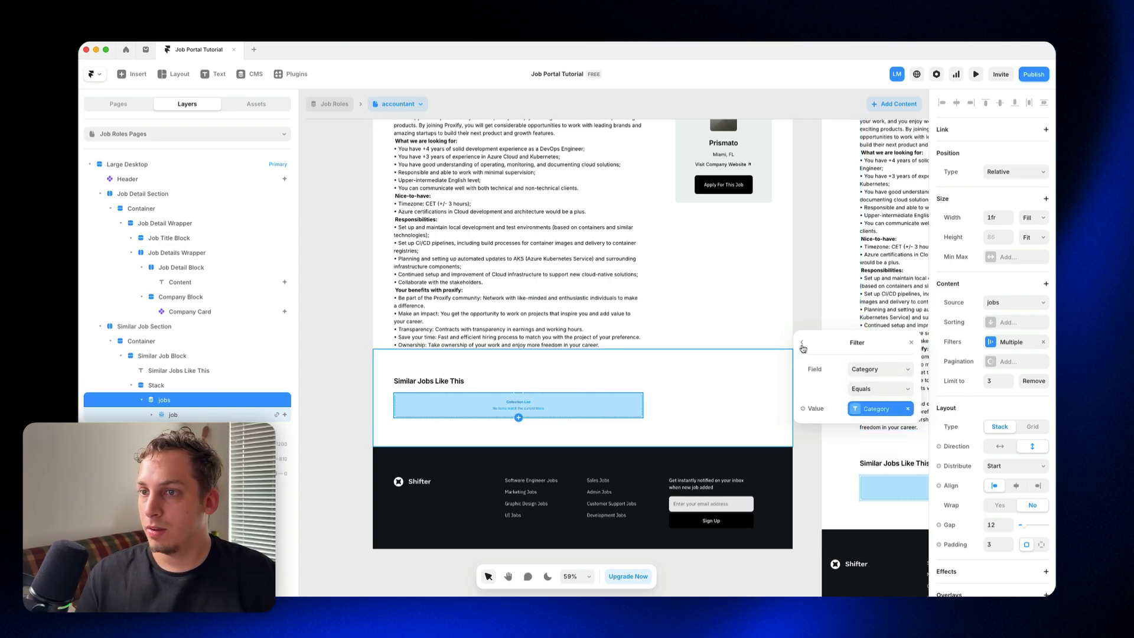
{"action": "left_click", "coordinate": [802, 343]}
{"action": "right_click", "coordinate": [225, 397]}
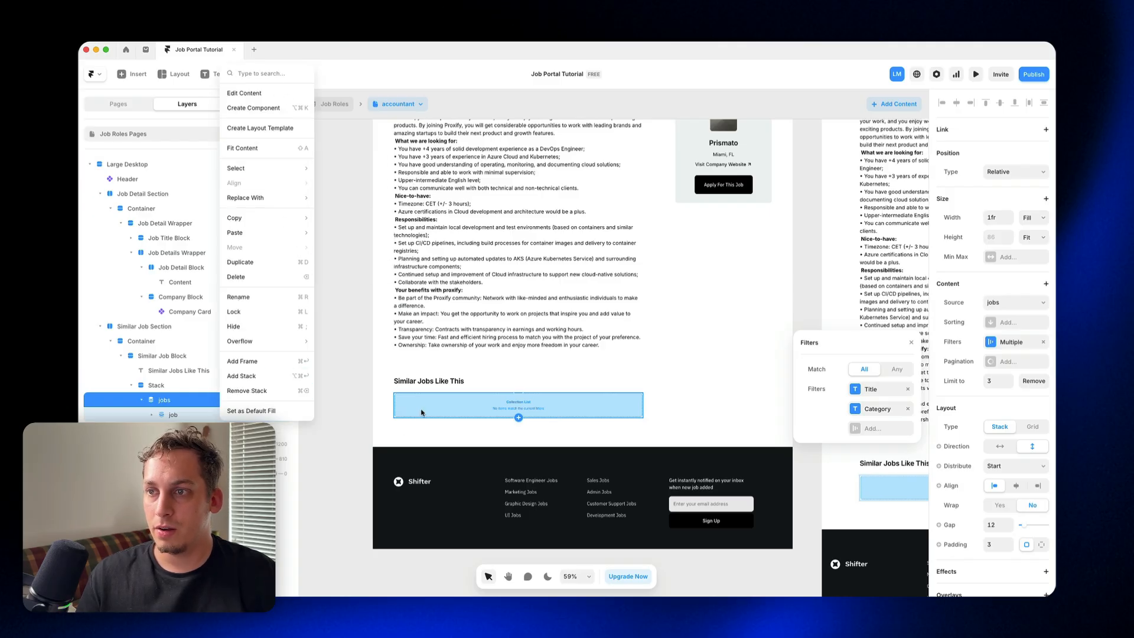
{"action": "left_click", "coordinate": [424, 407]}
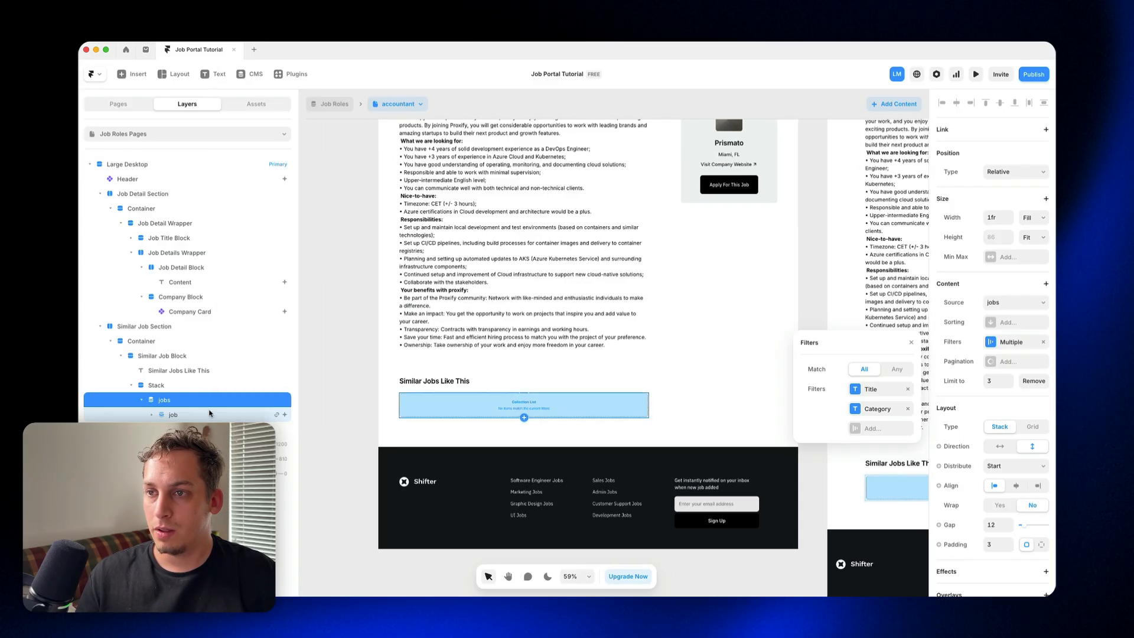
{"action": "right_click", "coordinate": [226, 403]}
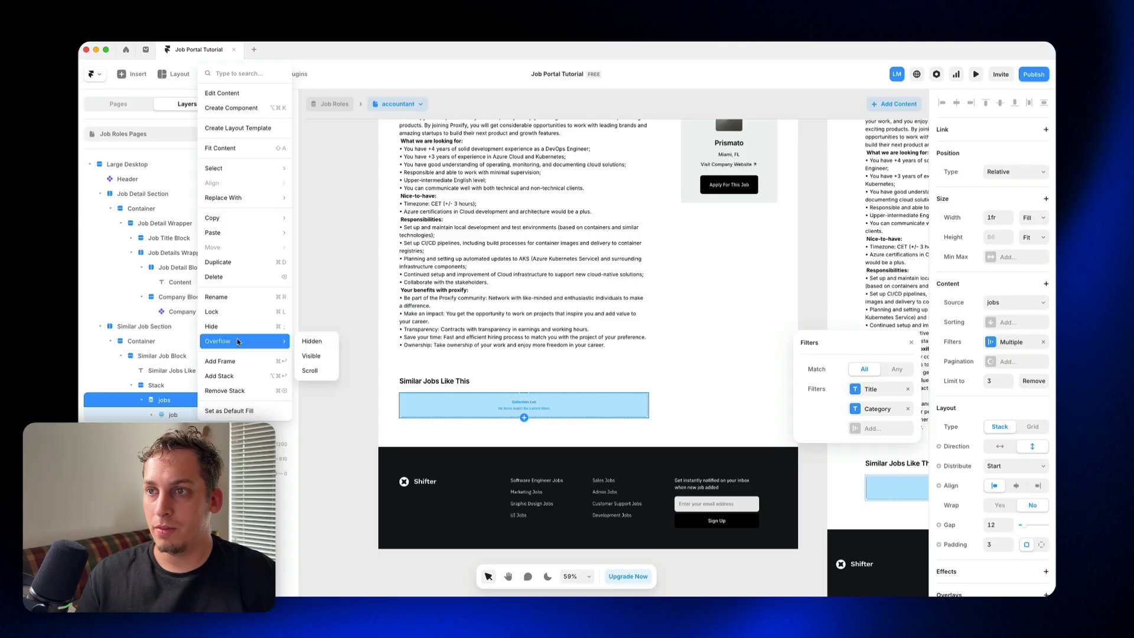
{"action": "mouse_move", "coordinate": [236, 197]}
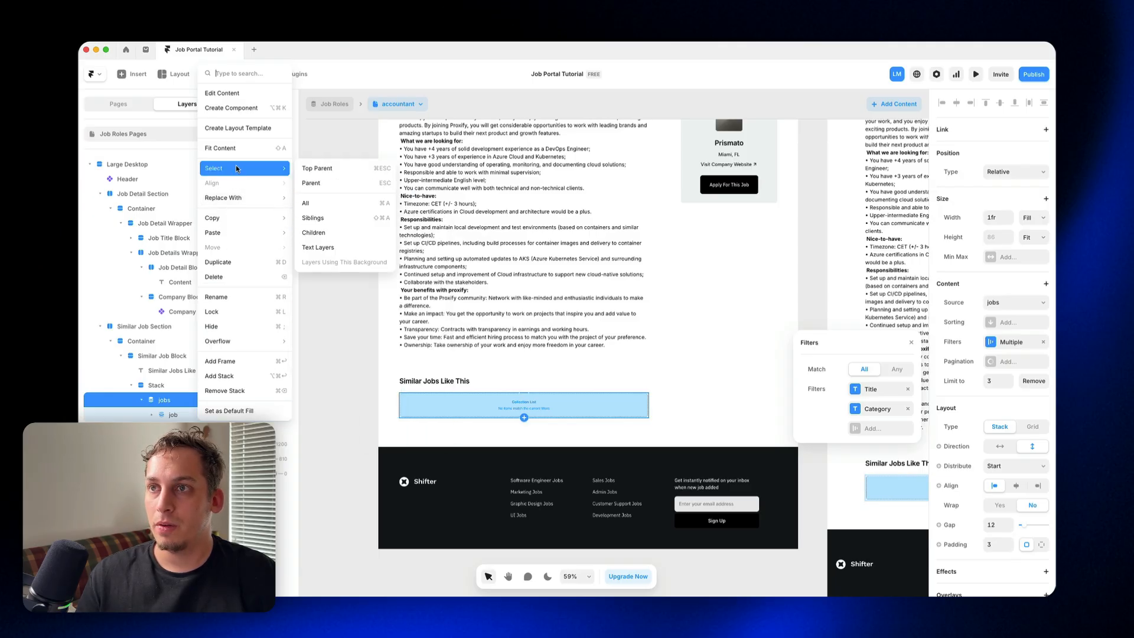
{"action": "left_click", "coordinate": [319, 175]}
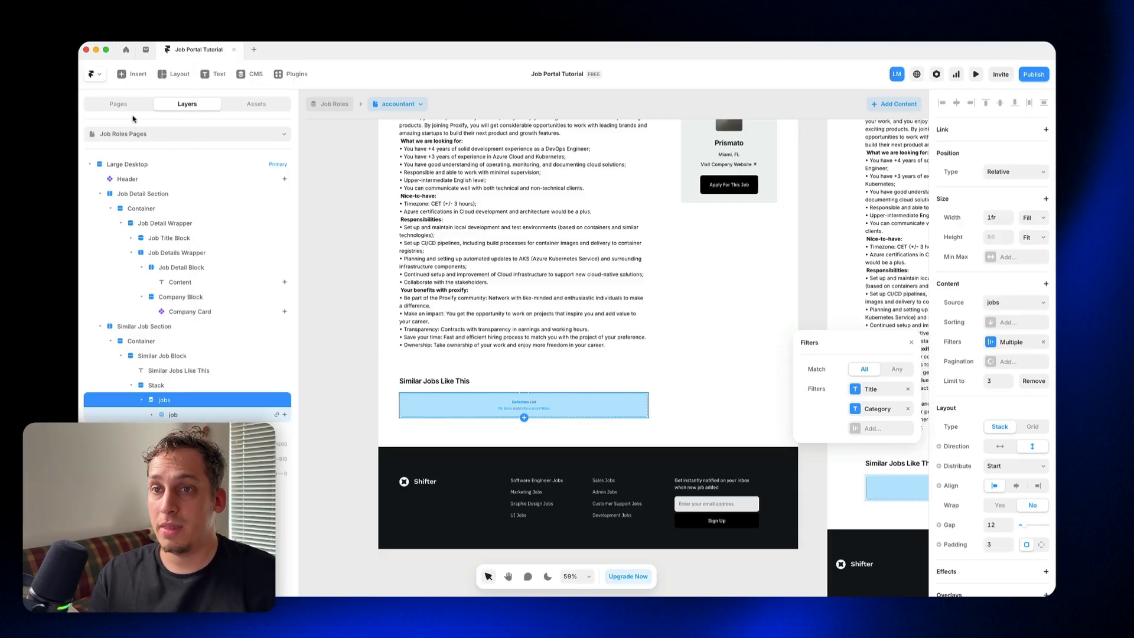
Step: Copy the Job Roles list from the Featured Job Block on the Home page
{"action": "left_click", "coordinate": [119, 103]}
{"action": "left_click", "coordinate": [148, 152]}
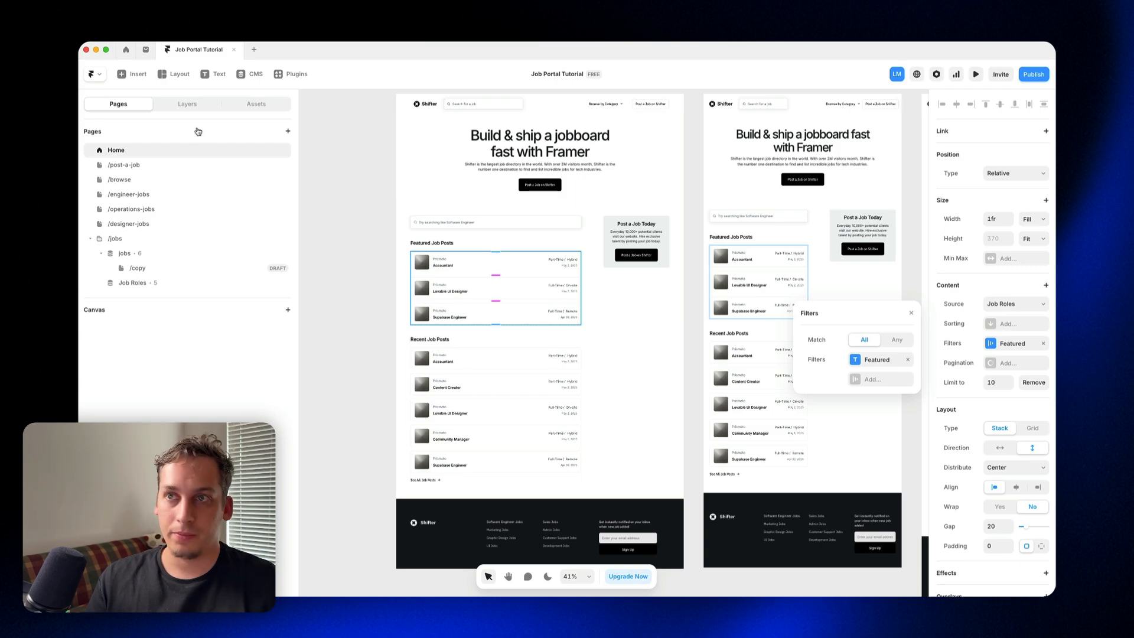
{"action": "left_click", "coordinate": [188, 104]}
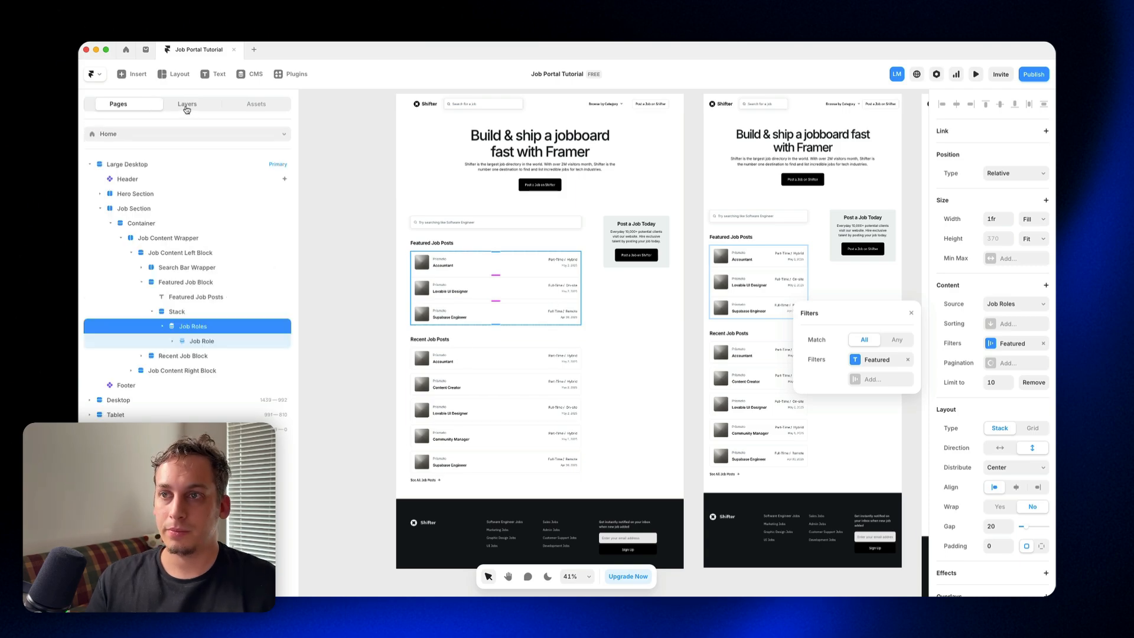
{"action": "left_click", "coordinate": [112, 105]}
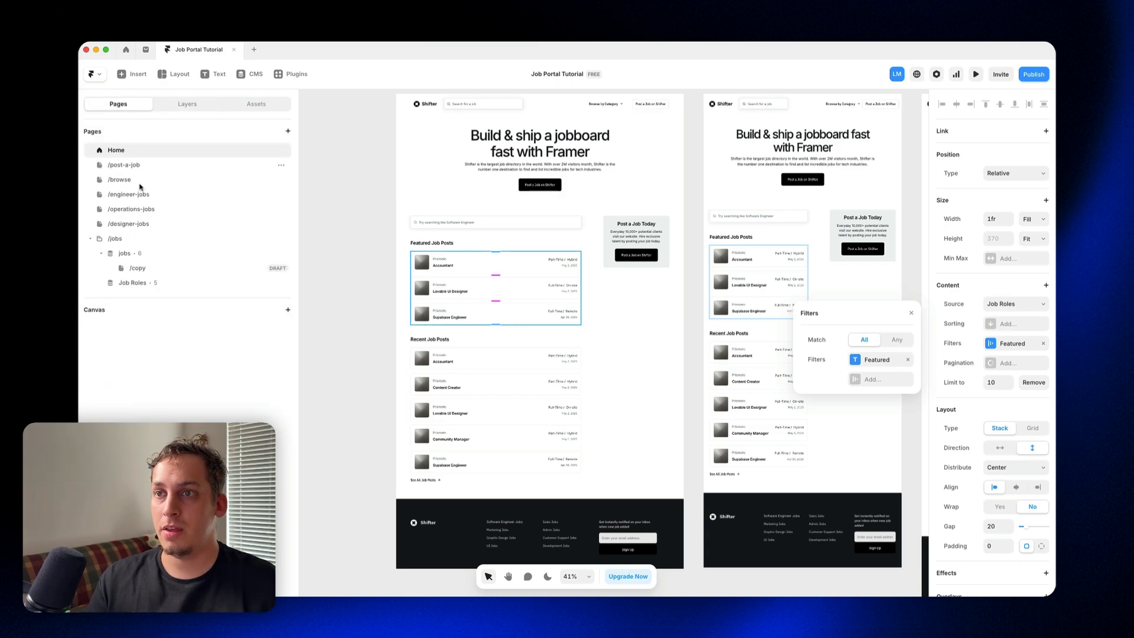
Step: Return to the Job Roles detail page and delete the old jobs page with its /copy draft from the /jobs folder
{"action": "left_click", "coordinate": [164, 285]}
{"action": "left_click", "coordinate": [282, 257]}
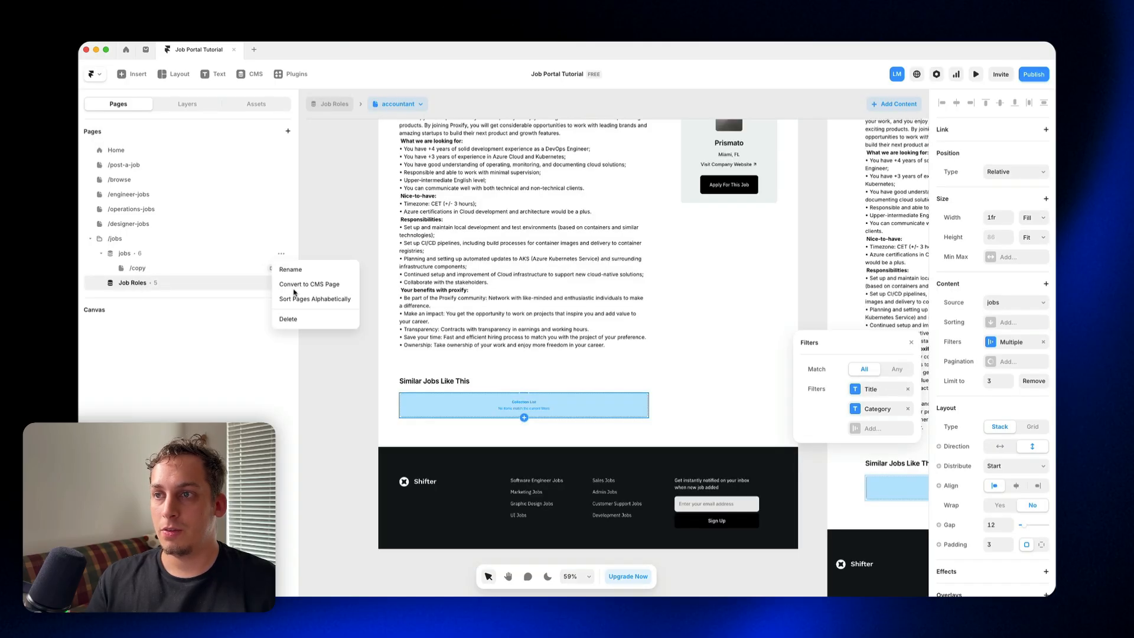
{"action": "left_click", "coordinate": [293, 318]}
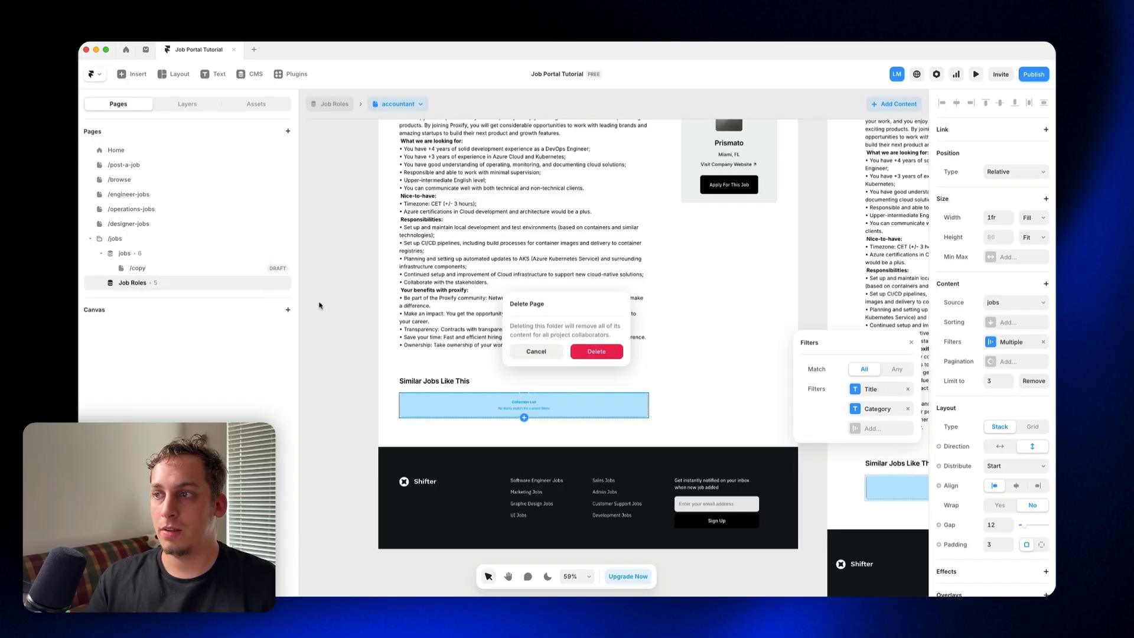
{"action": "left_click", "coordinate": [590, 352]}
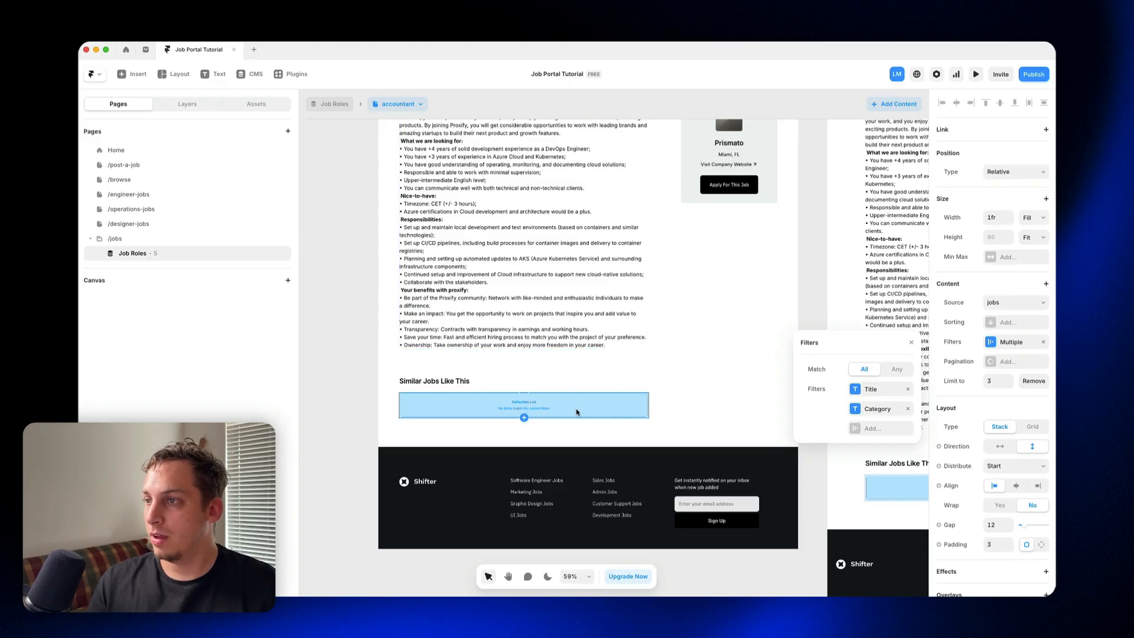
Step: Paste the copied Job Roles list into the Similar Job Block's Stack and place it above the old jobs list
{"action": "left_click", "coordinate": [187, 104]}
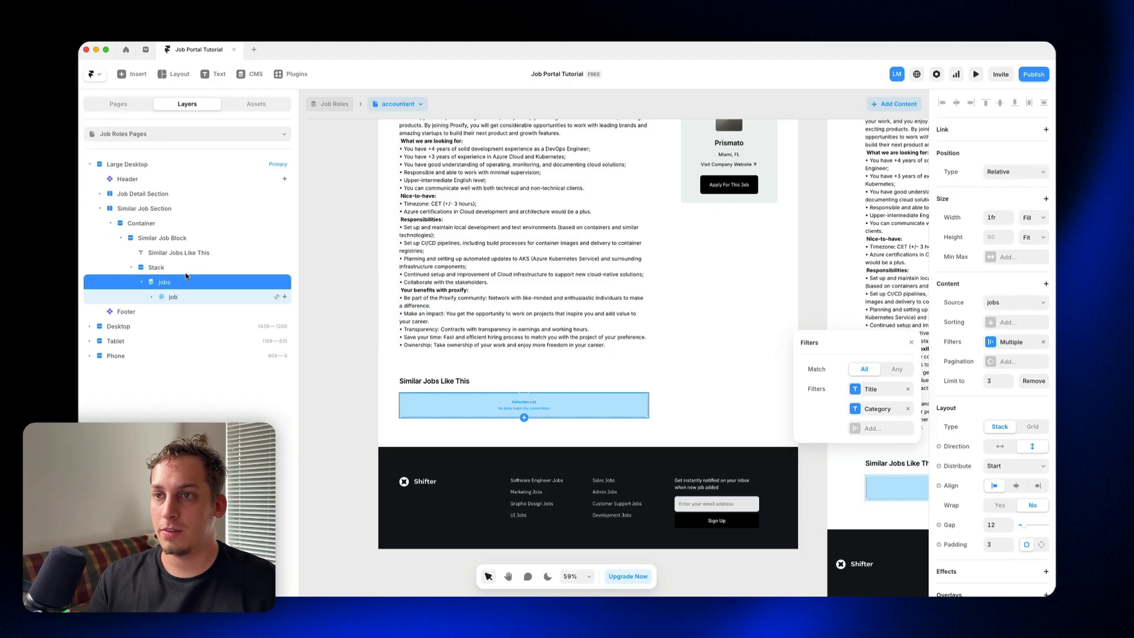
{"action": "key", "text": "ctrl+v"}
{"action": "left_click_drag", "start_coordinate": [196, 285], "coordinate": [195, 310]}
Step: Check the condition of the Title filter on the old jobs list in the Similar Job Section
{"action": "left_click", "coordinate": [195, 310]}
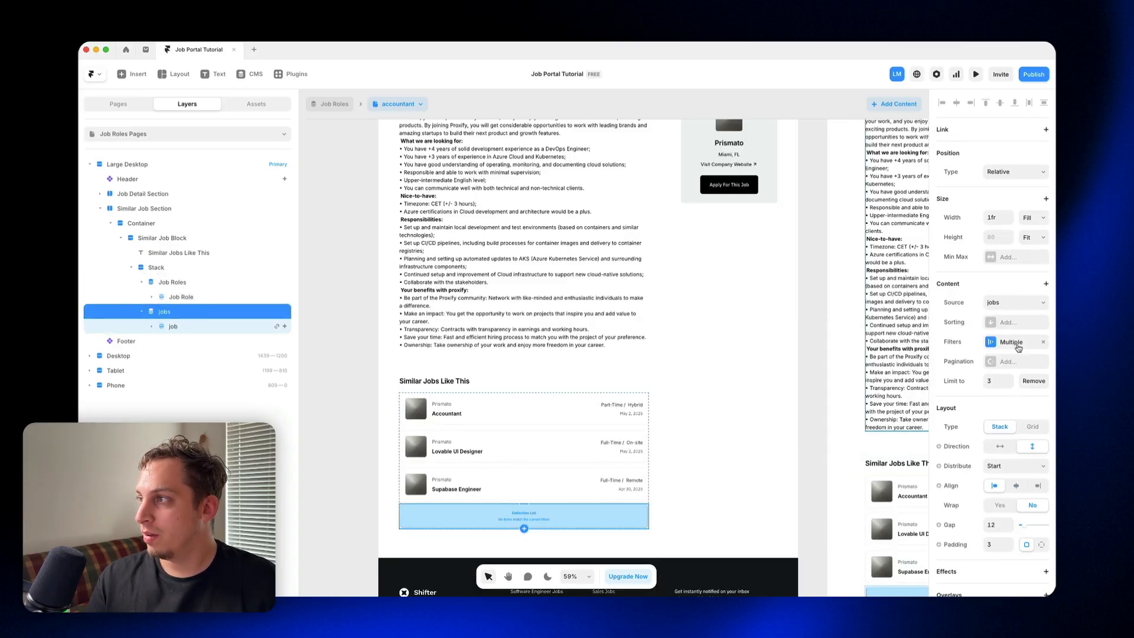
{"action": "left_click", "coordinate": [1017, 346]}
{"action": "left_click", "coordinate": [866, 391]}
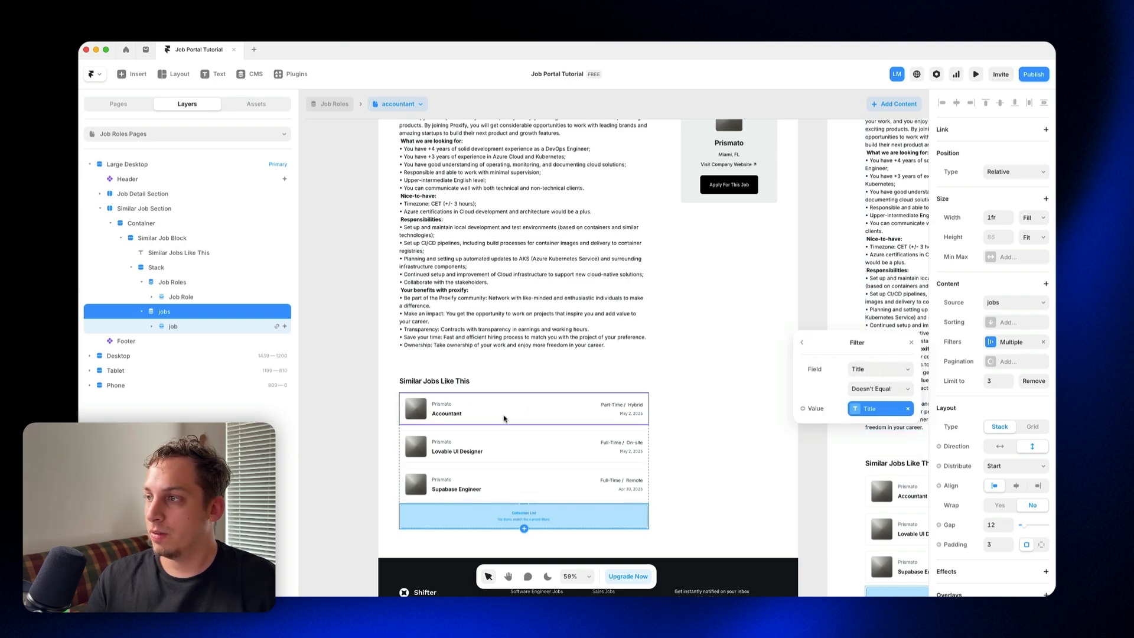
Step: Replace the Featured filter on the Similar Job Block's Job Roles list with Title Doesn't Equal, using the page's Title variable as its value
{"action": "left_click", "coordinate": [453, 434]}
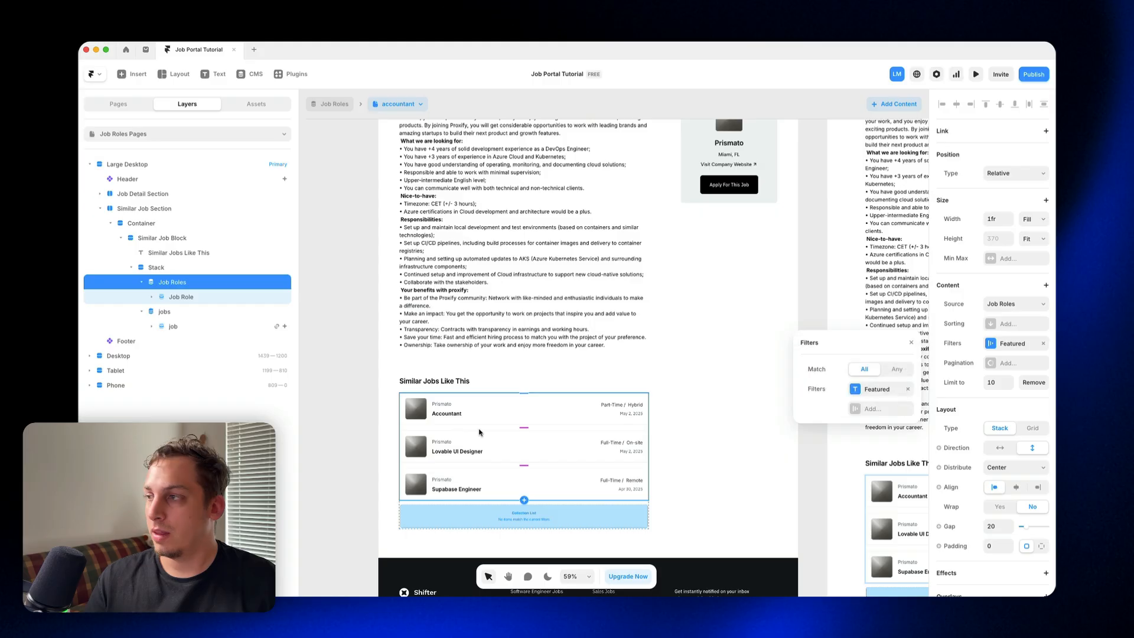
{"action": "left_click", "coordinate": [907, 390]}
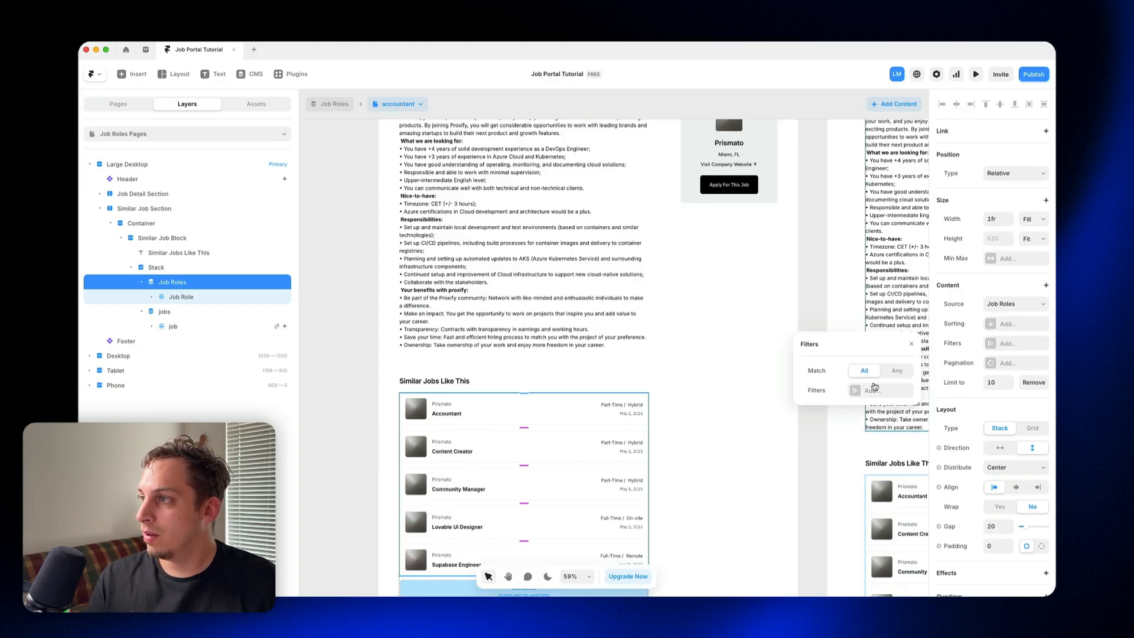
{"action": "left_click", "coordinate": [873, 389]}
{"action": "left_click", "coordinate": [872, 372]}
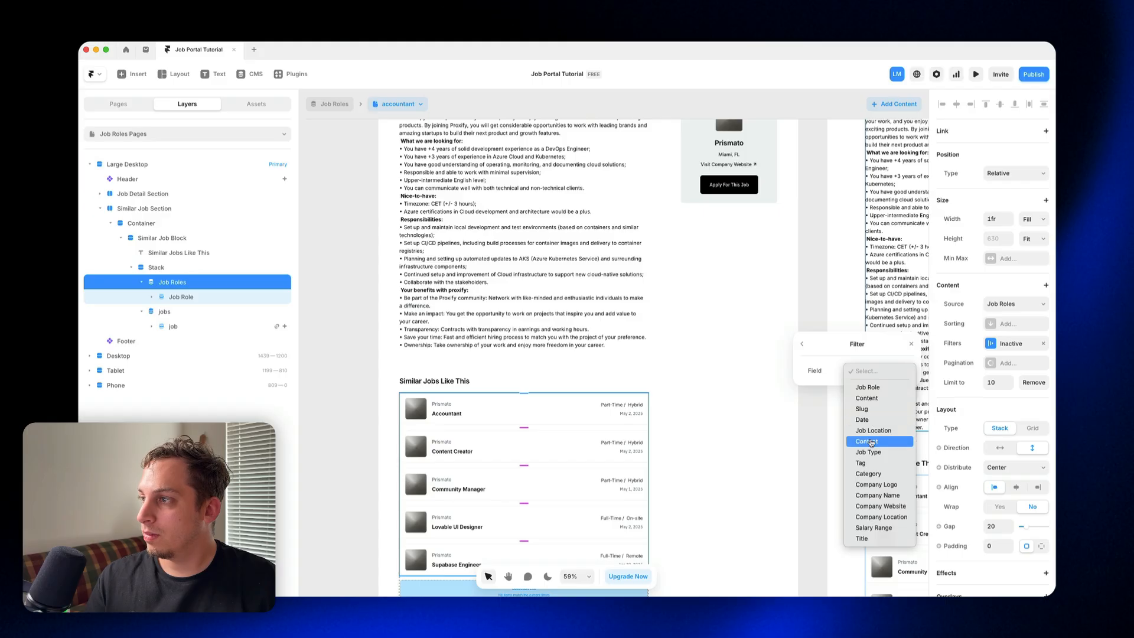
{"action": "left_click", "coordinate": [863, 538]}
{"action": "left_click", "coordinate": [886, 391]}
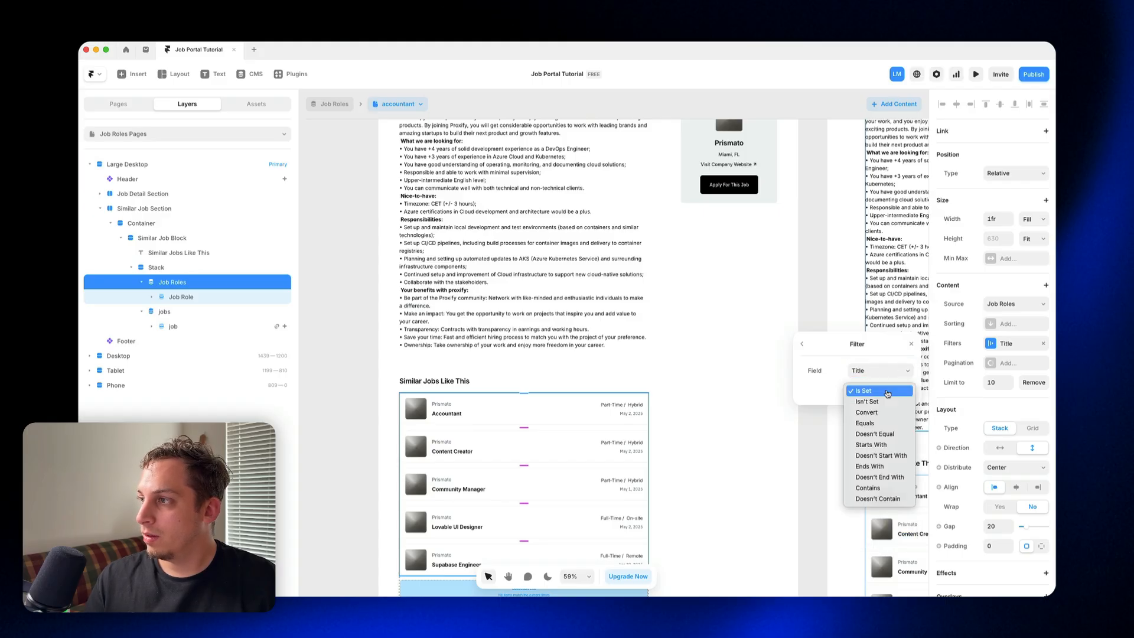
{"action": "left_click", "coordinate": [879, 434]}
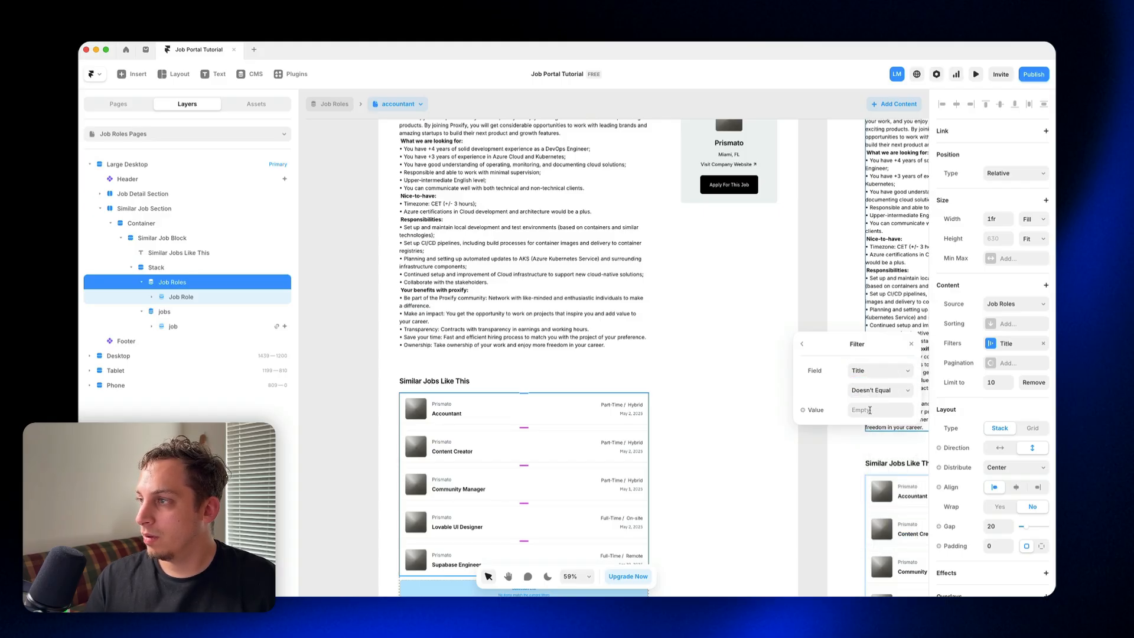
{"action": "left_click", "coordinate": [822, 416]}
{"action": "mouse_move", "coordinate": [830, 452]}
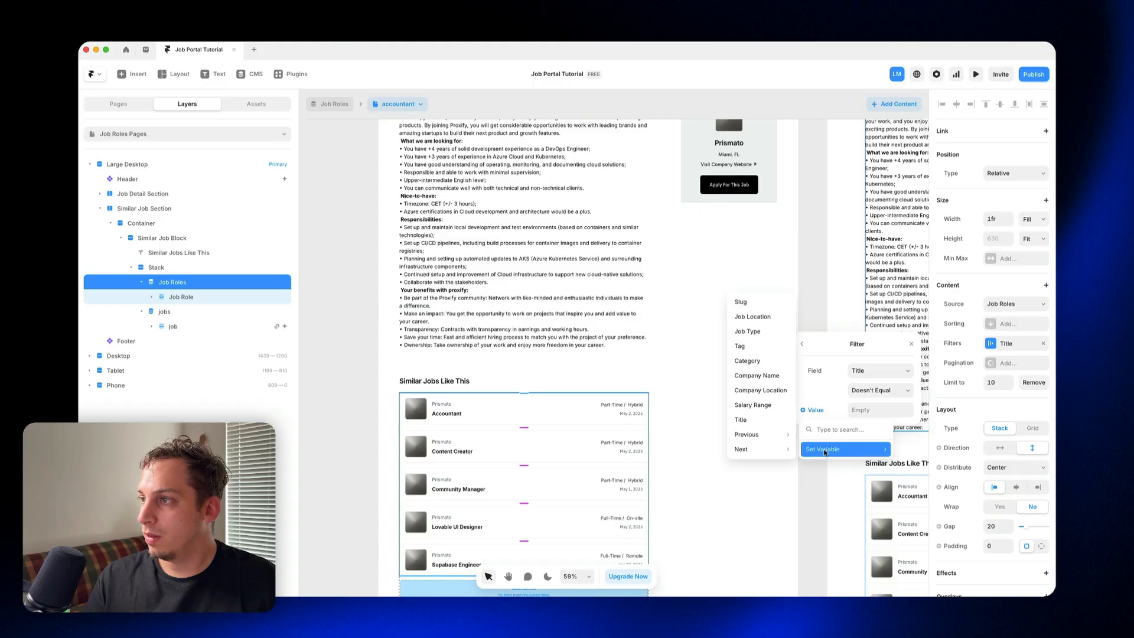
{"action": "left_click", "coordinate": [763, 416]}
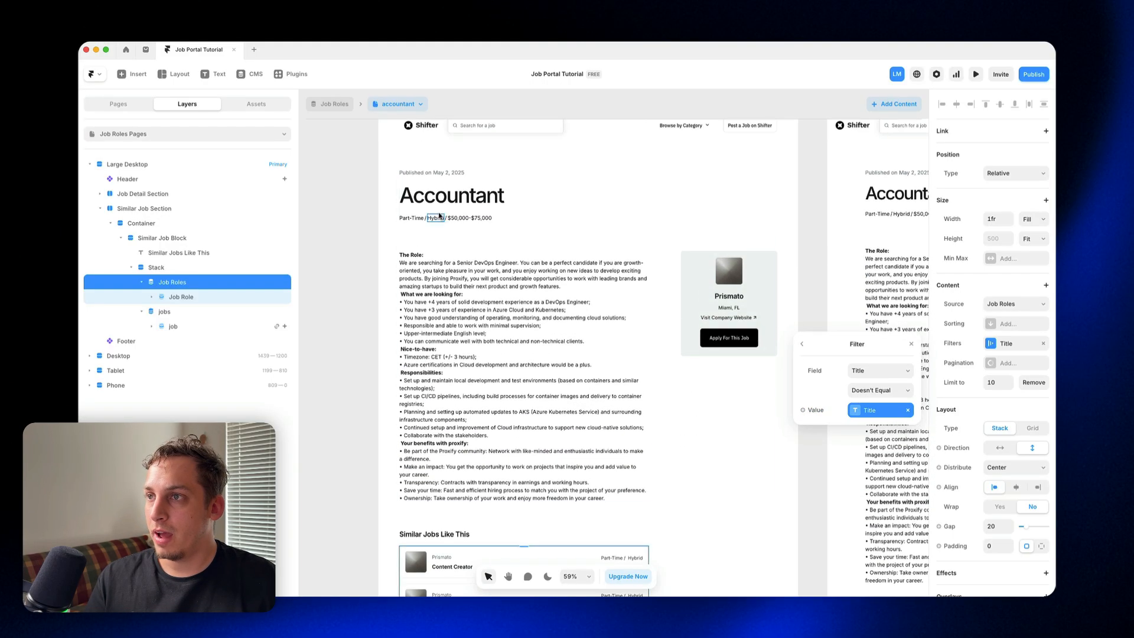
Step: Check the condition of the Category filter on the old jobs list and close the filter settings
{"action": "scroll", "coordinate": [442, 408], "scroll_direction": "down", "scroll_amount": 5}
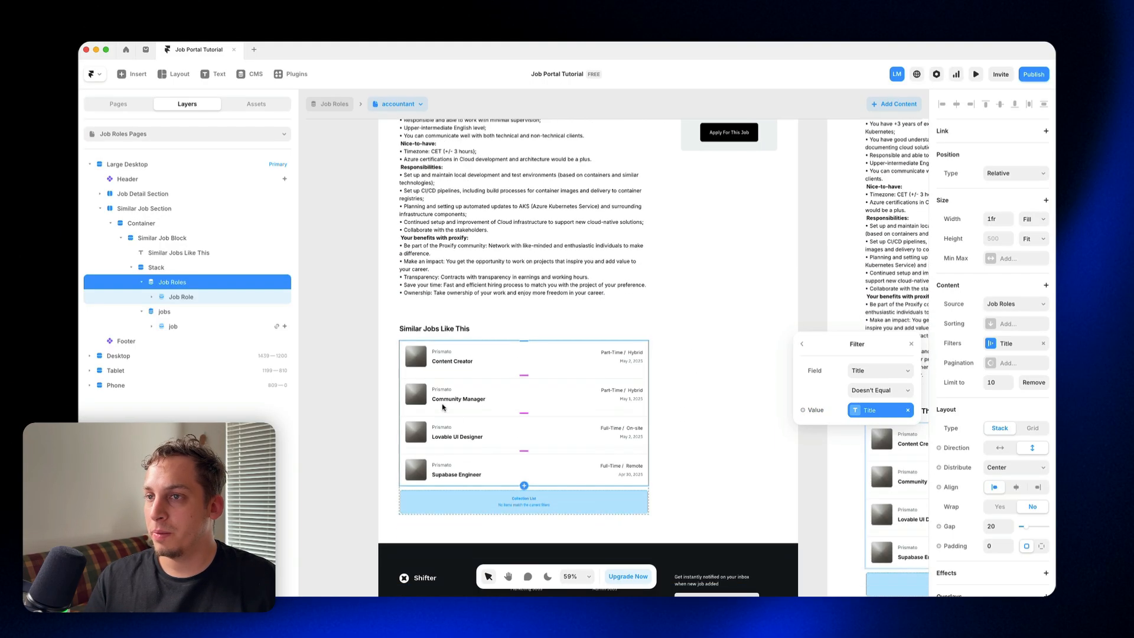
{"action": "left_click", "coordinate": [189, 326]}
{"action": "scroll", "coordinate": [998, 361], "scroll_direction": "down", "scroll_amount": 4}
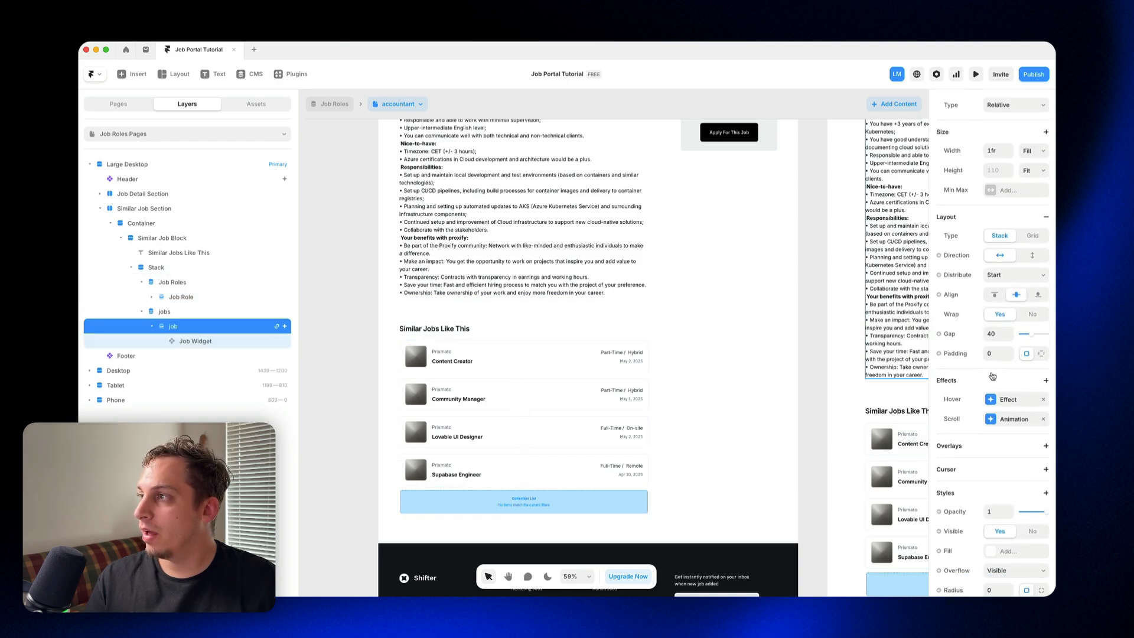
{"action": "left_click", "coordinate": [191, 313]}
{"action": "left_click", "coordinate": [1002, 344]}
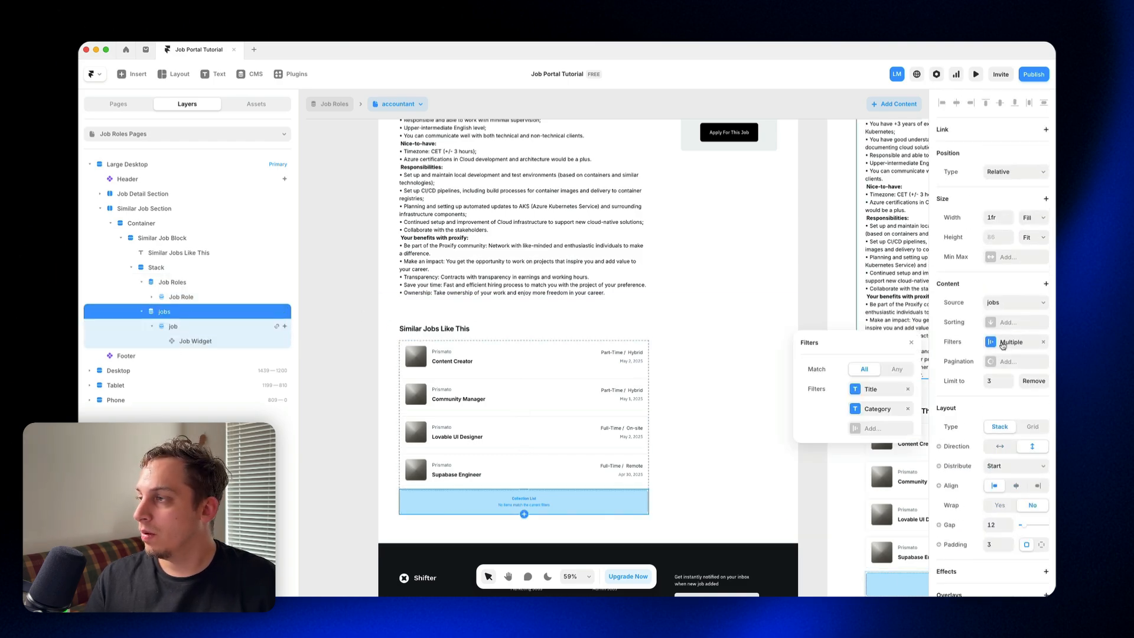
{"action": "left_click", "coordinate": [877, 409]}
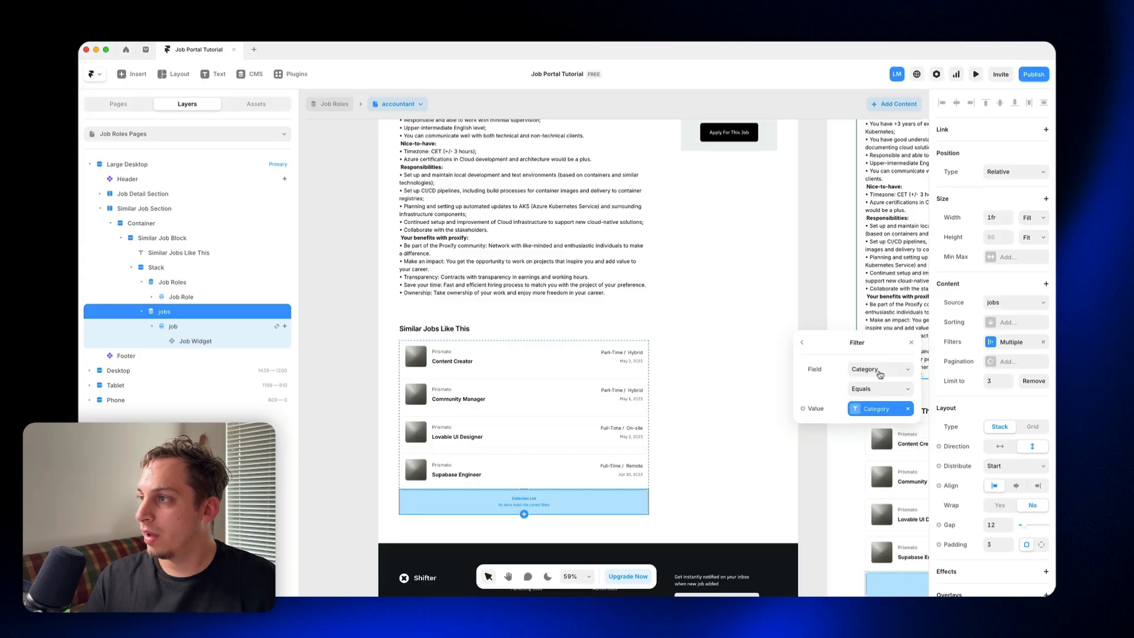
{"action": "left_click", "coordinate": [817, 288]}
Step: Add a second filter to the Job Roles list with Category Equals, using the page's Category variable as its value
{"action": "left_click", "coordinate": [582, 396]}
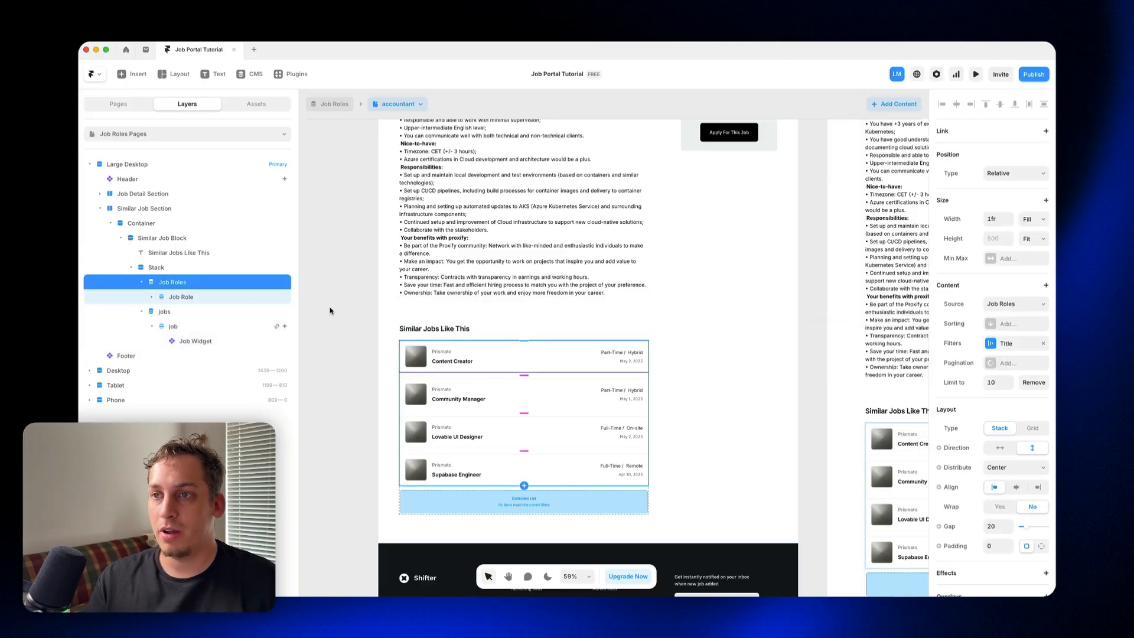
{"action": "left_click", "coordinate": [994, 345]}
{"action": "left_click", "coordinate": [860, 411]}
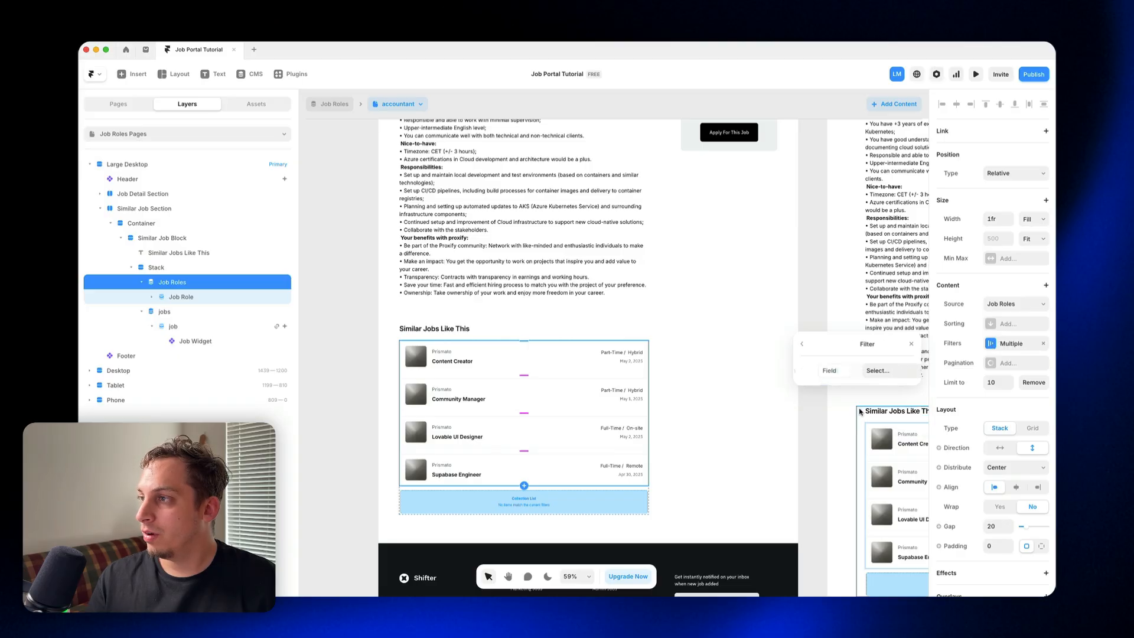
{"action": "left_click", "coordinate": [866, 374]}
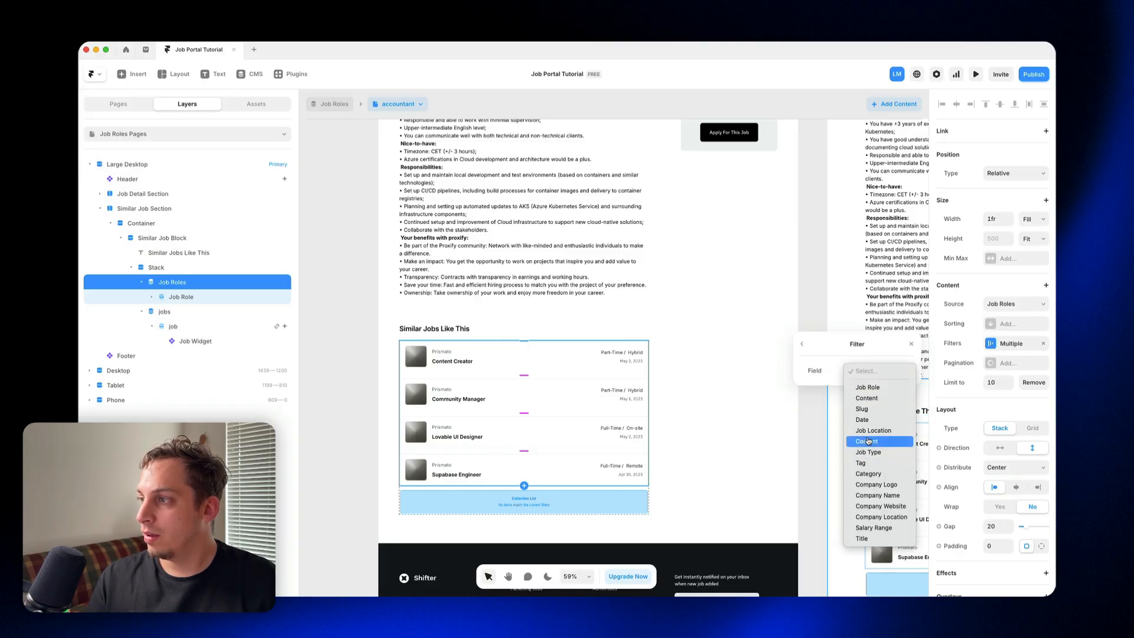
{"action": "left_click", "coordinate": [875, 475]}
{"action": "left_click", "coordinate": [863, 392]}
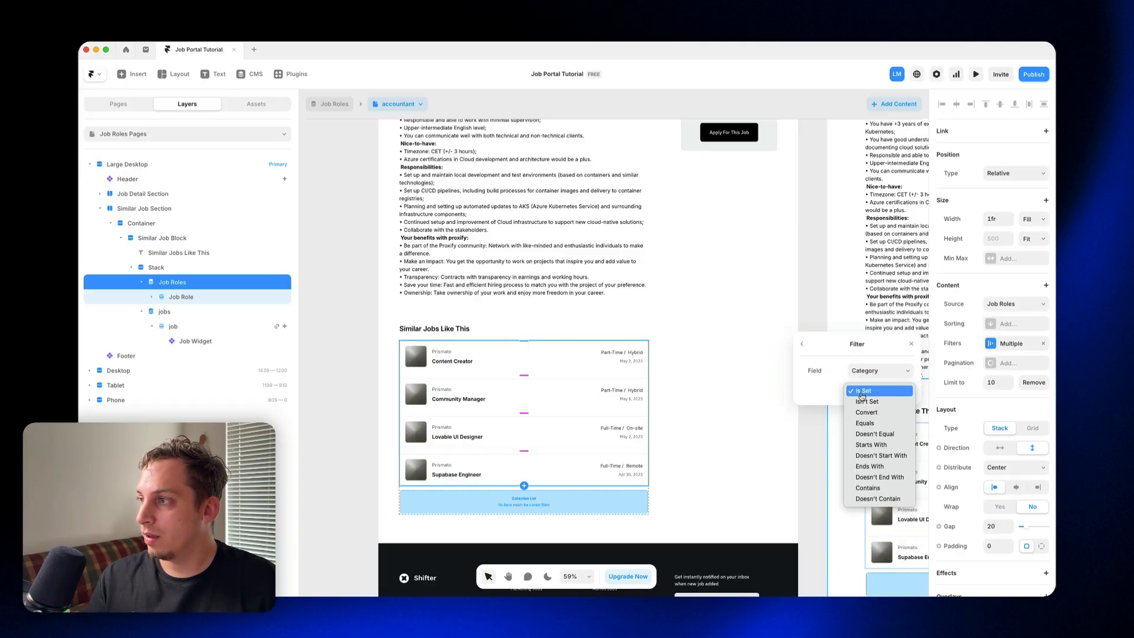
{"action": "left_click", "coordinate": [866, 423]}
{"action": "left_click", "coordinate": [823, 416]}
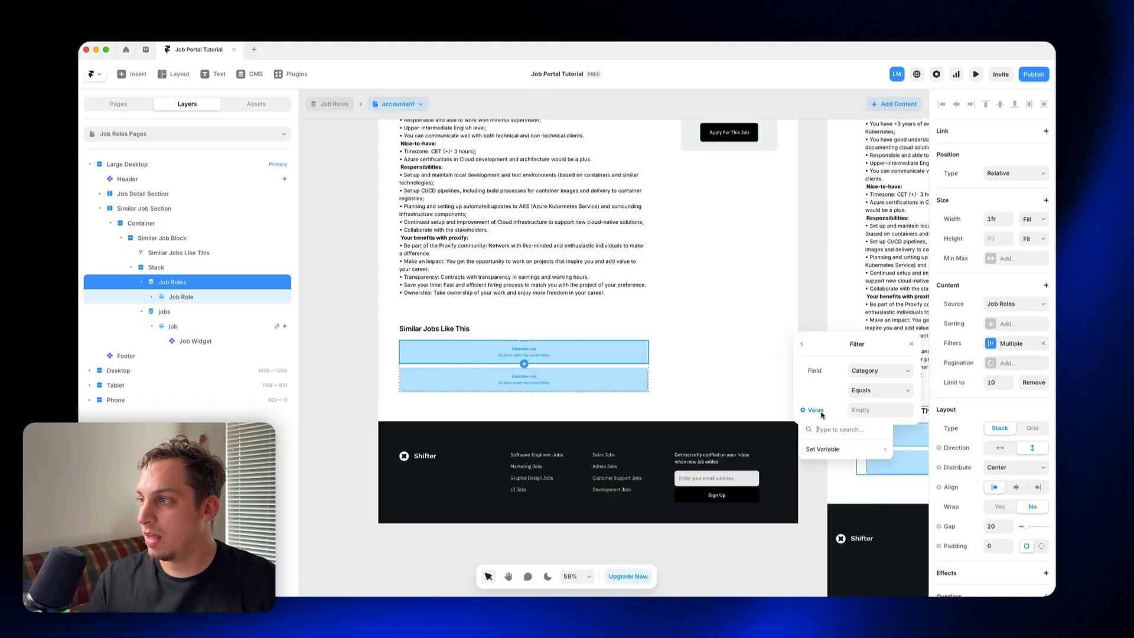
{"action": "mouse_move", "coordinate": [836, 455]}
{"action": "left_click", "coordinate": [747, 361]}
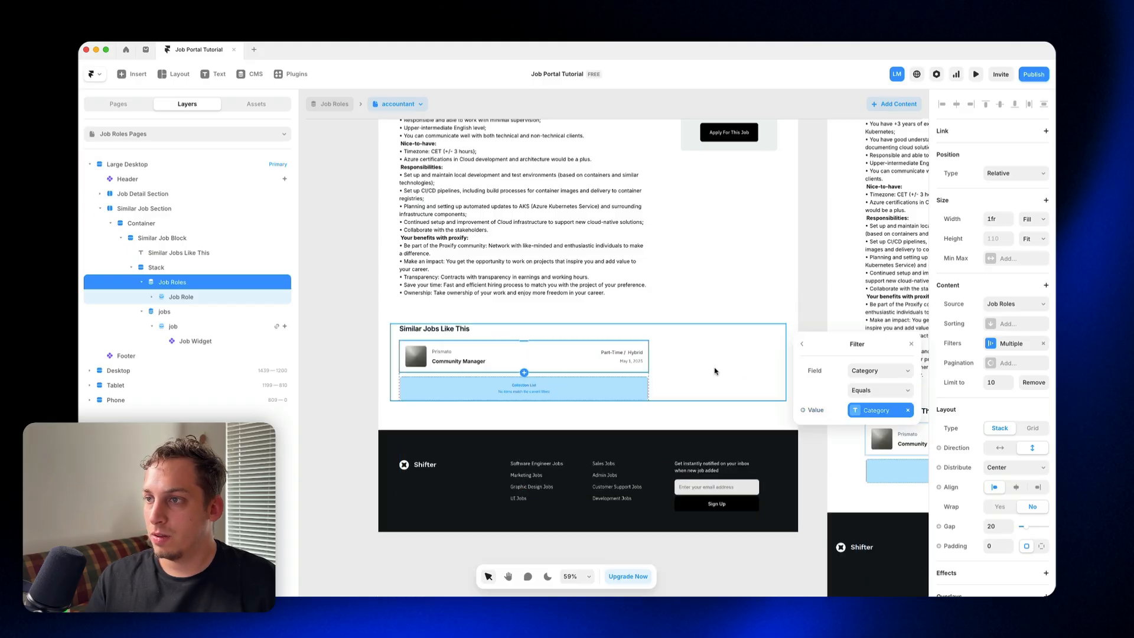
Step: Delete the old jobs list from the Similar Job Block's Stack and review the job detail page
{"action": "scroll", "coordinate": [478, 382], "scroll_direction": "up", "scroll_amount": 5}
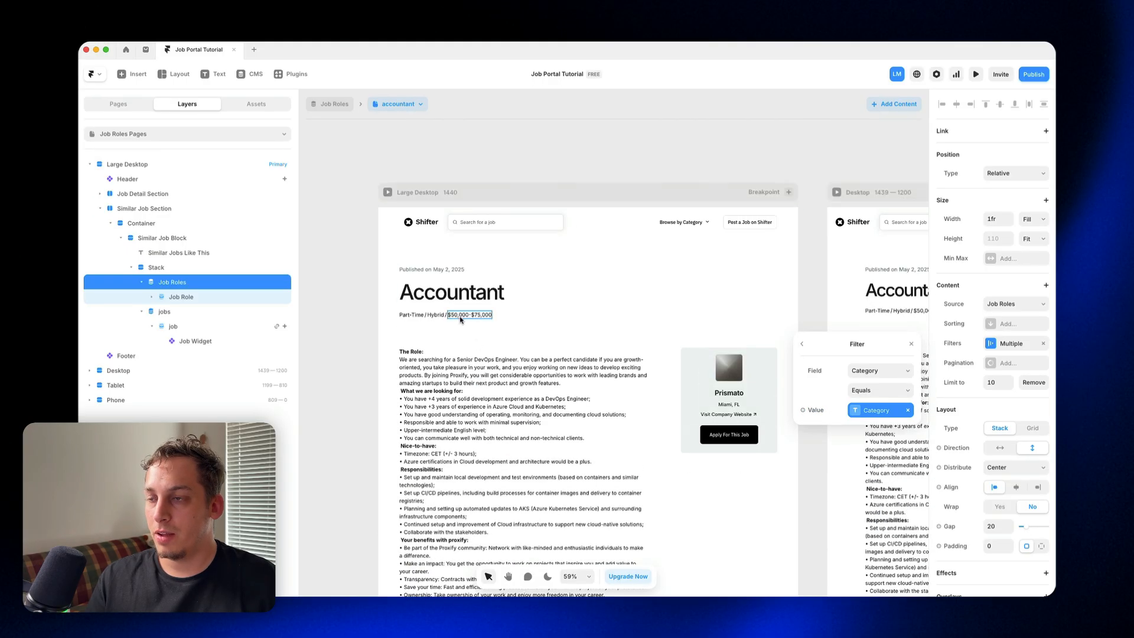
{"action": "scroll", "coordinate": [467, 413], "scroll_direction": "down", "scroll_amount": 5}
{"action": "left_click", "coordinate": [231, 311]}
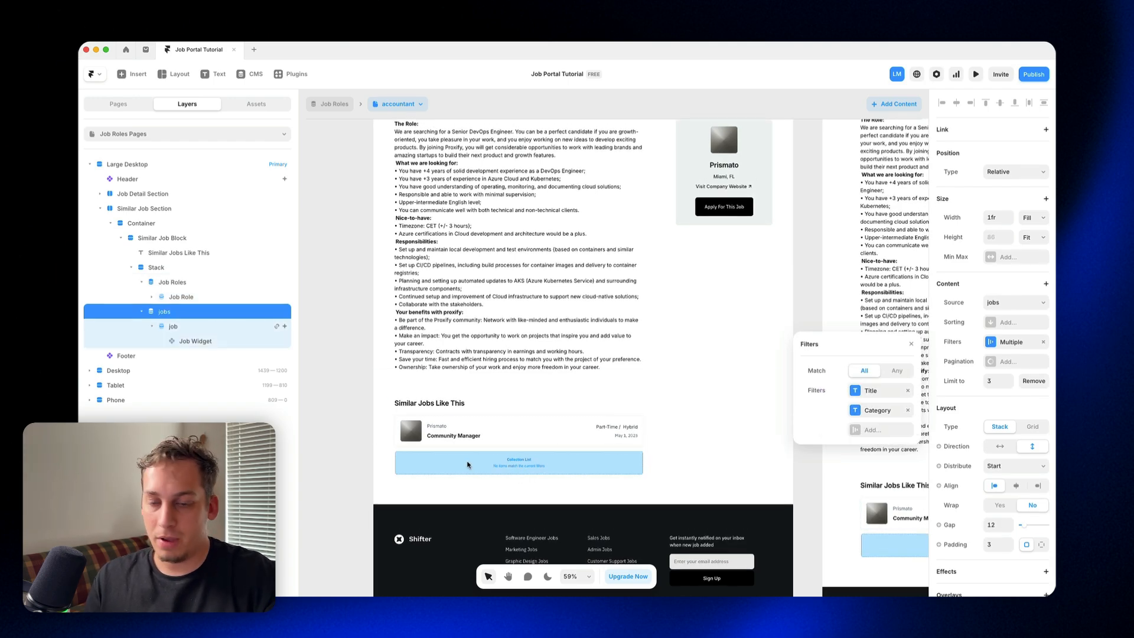
{"action": "key", "text": "Delete"}
{"action": "scroll", "coordinate": [324, 349], "scroll_direction": "up", "scroll_amount": 3}
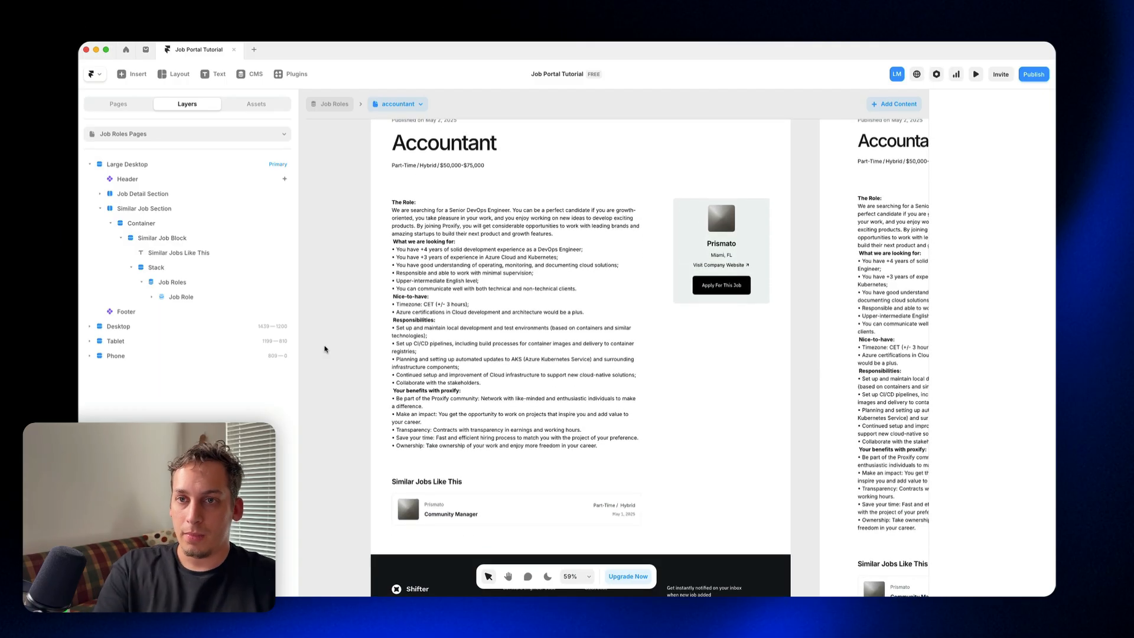
{"action": "scroll", "coordinate": [324, 349], "scroll_direction": "down", "scroll_amount": 5}
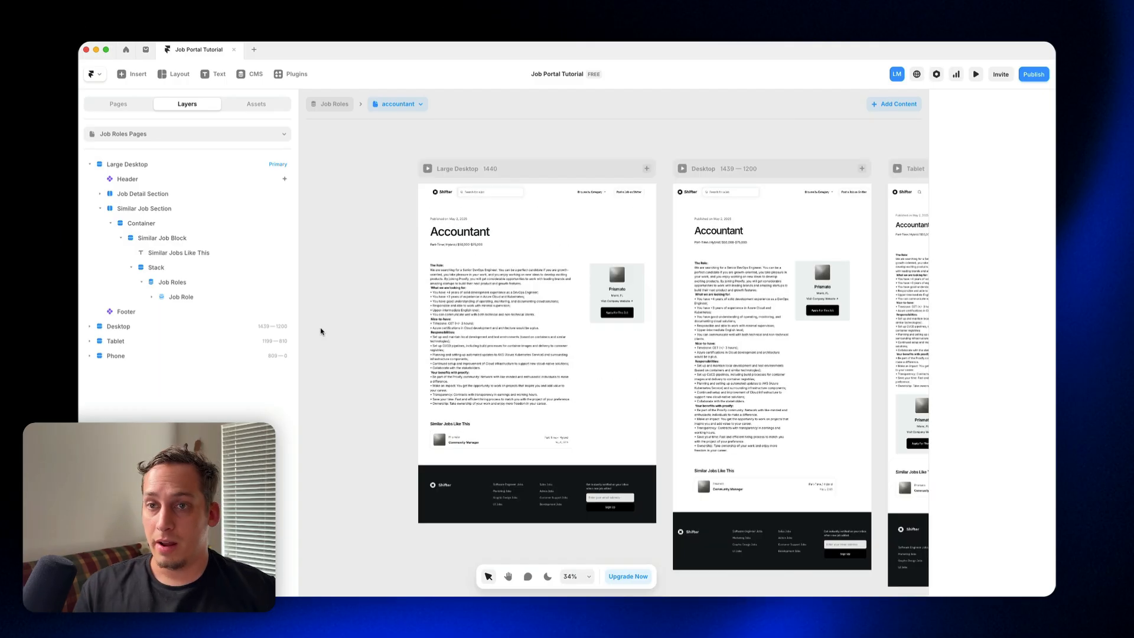
Step: Try out a Form Builder form between the Job Detail Section and the Similar Job Section, and delete it
{"action": "left_click", "coordinate": [135, 73]}
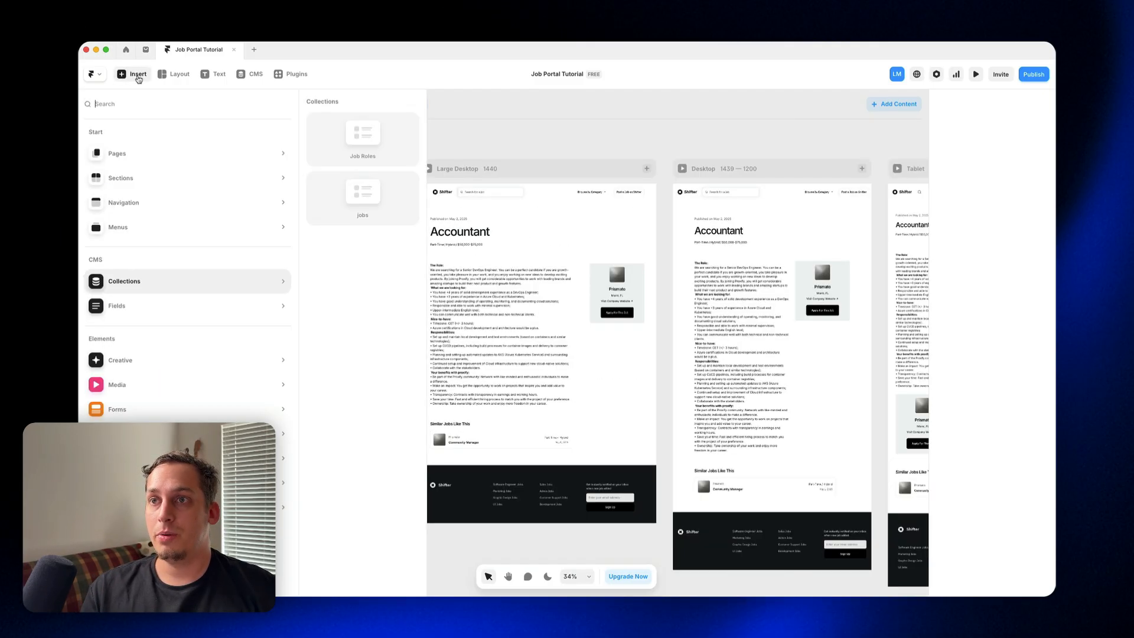
{"action": "type", "text": "form"}
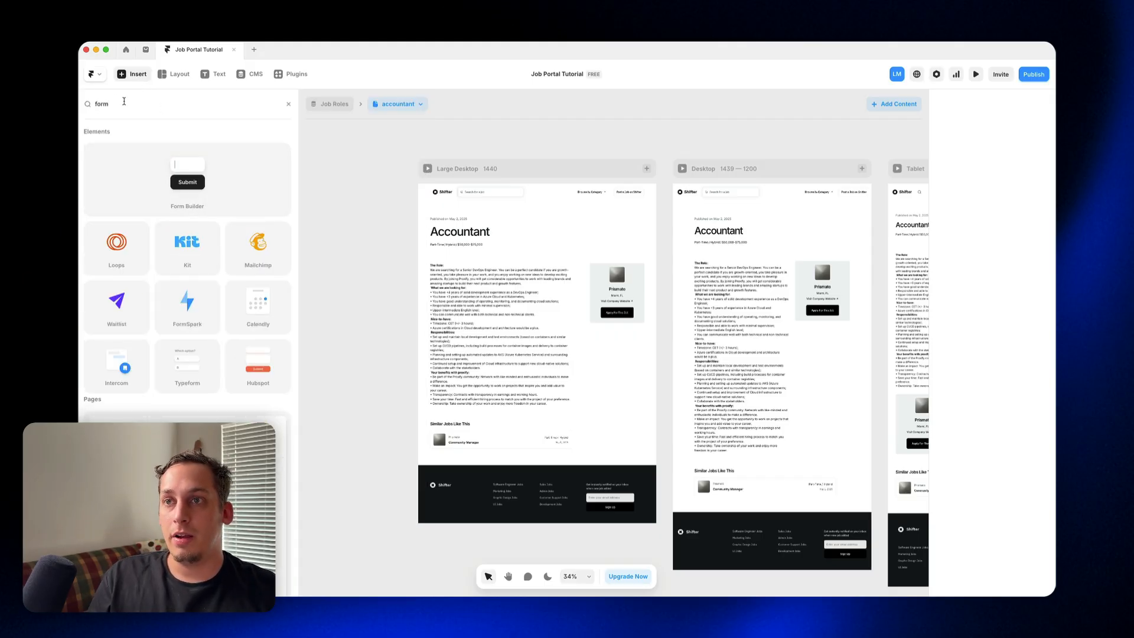
{"action": "left_click_drag", "start_coordinate": [174, 176], "coordinate": [465, 407]}
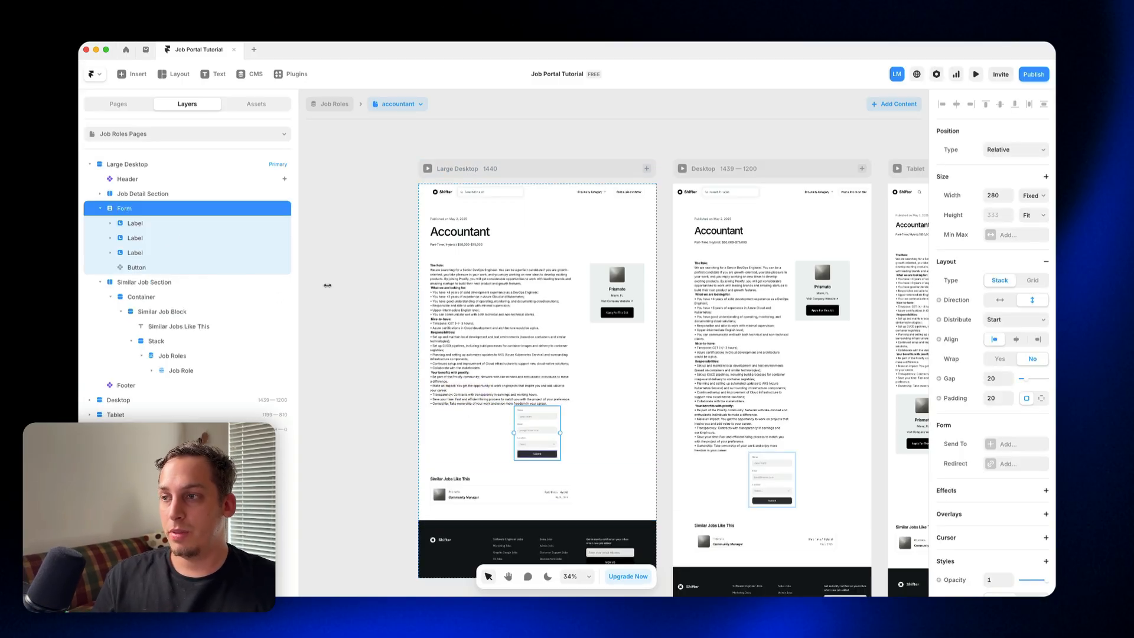
{"action": "scroll", "coordinate": [515, 401], "scroll_direction": "up", "scroll_amount": 5}
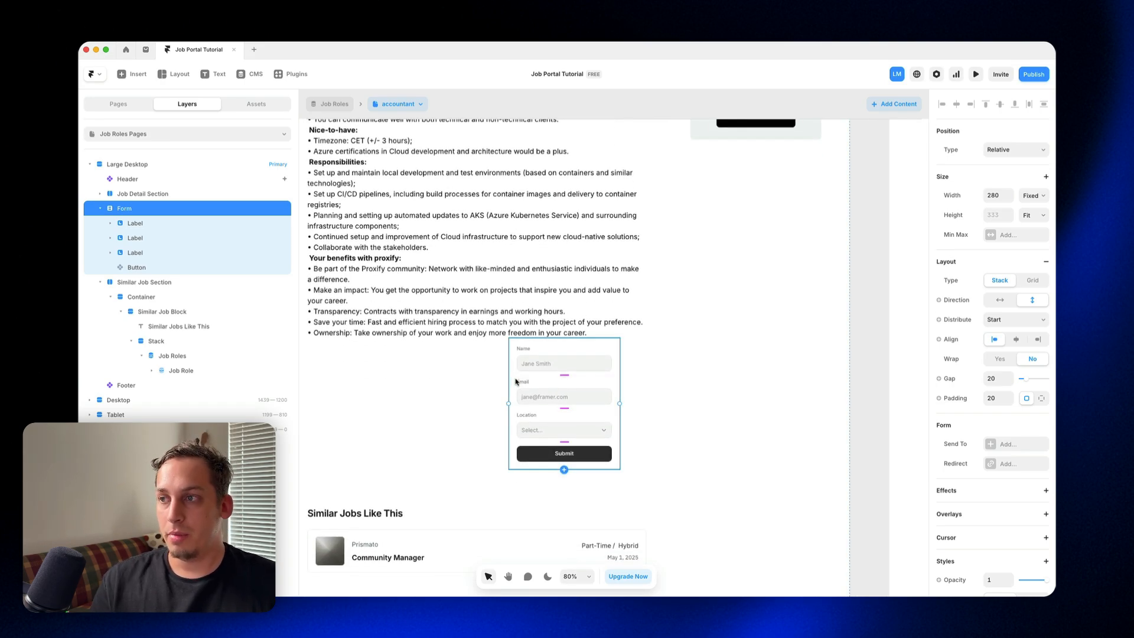
{"action": "scroll", "coordinate": [515, 382], "scroll_direction": "down", "scroll_amount": 1}
{"action": "scroll", "coordinate": [515, 381], "scroll_direction": "left", "scroll_amount": 2}
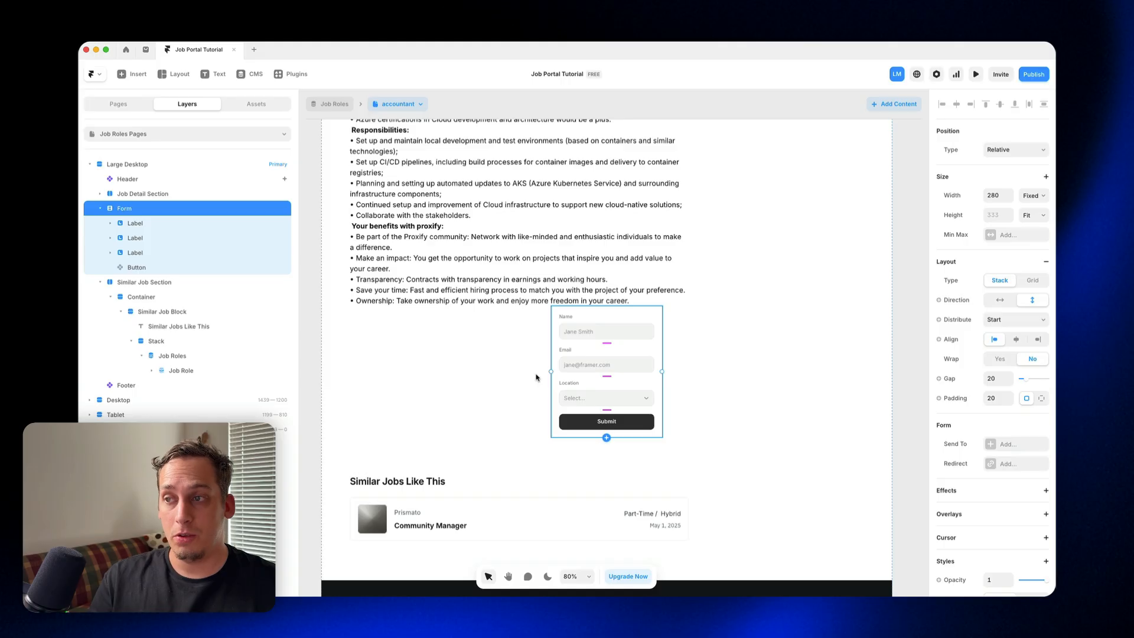
{"action": "scroll", "coordinate": [536, 377], "scroll_direction": "up", "scroll_amount": 3}
{"action": "scroll", "coordinate": [491, 358], "scroll_direction": "down", "scroll_amount": 4, "text": "ctrl"}
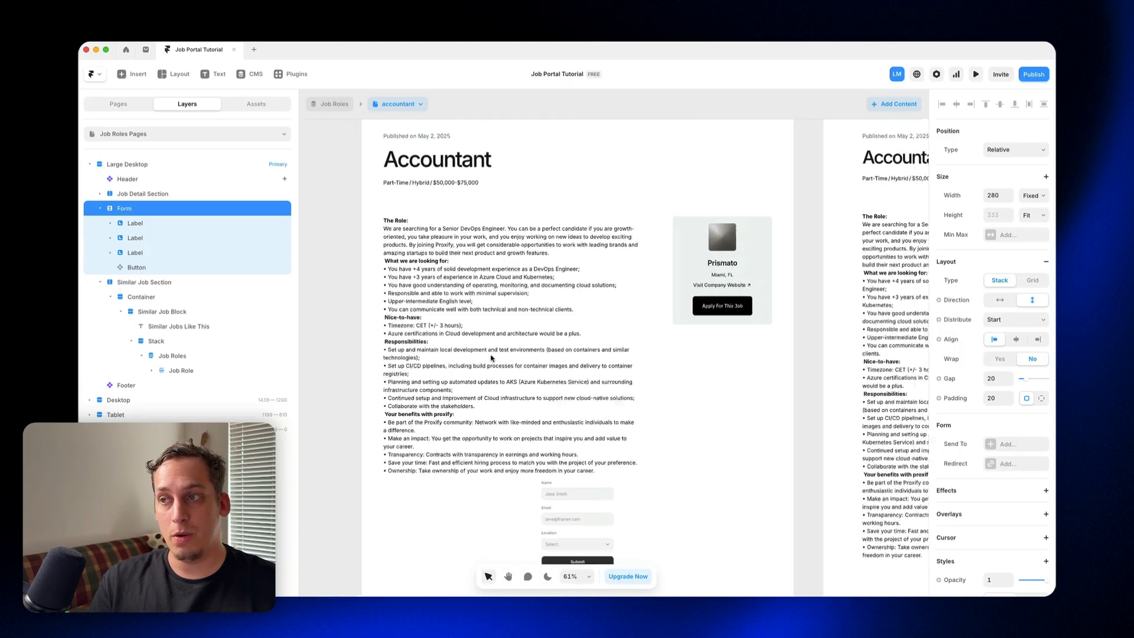
{"action": "scroll", "coordinate": [492, 357], "scroll_direction": "down", "scroll_amount": 2, "text": "ctrl"}
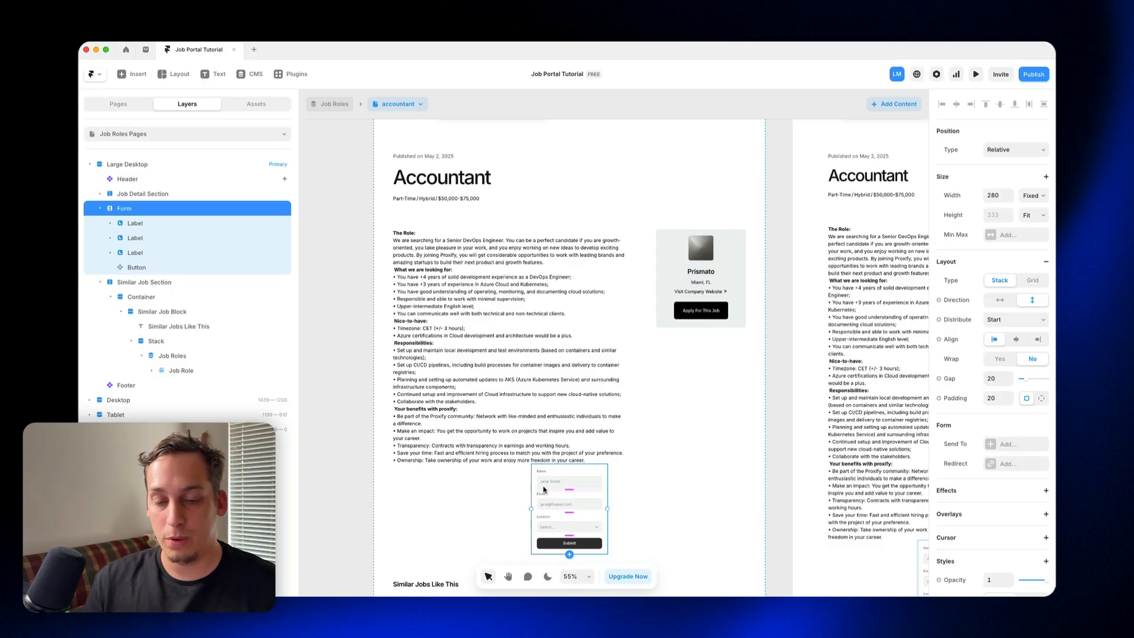
{"action": "key", "text": "BackSpace"}
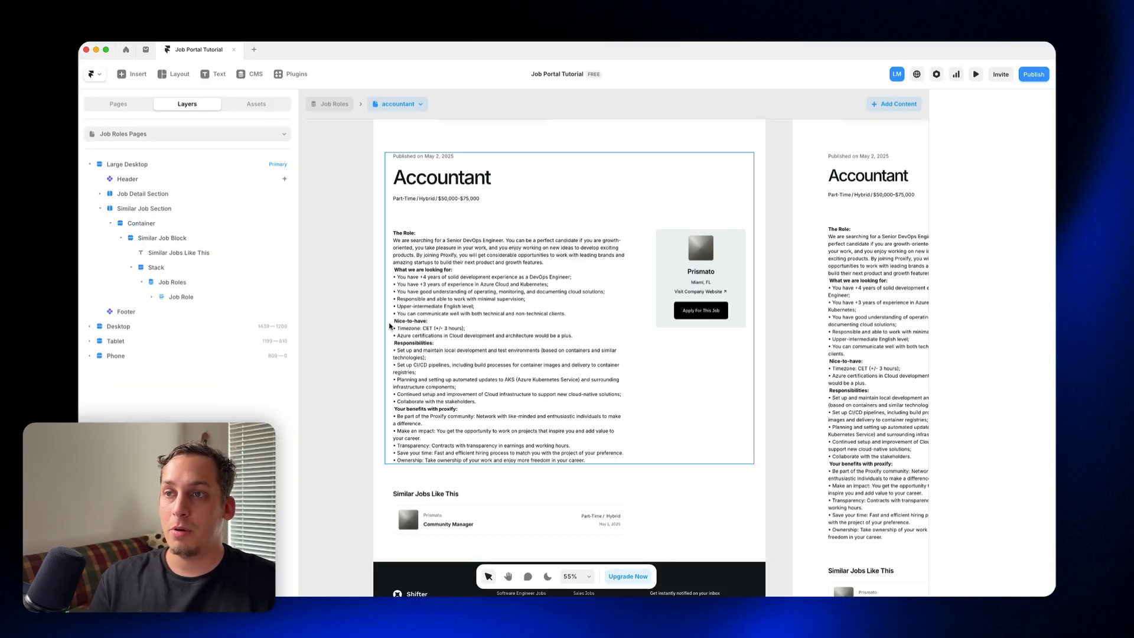
Step: Select the Job Detail Section's Container, launch the FramerForms plugin and log in to its account
{"action": "left_click", "coordinate": [390, 325]}
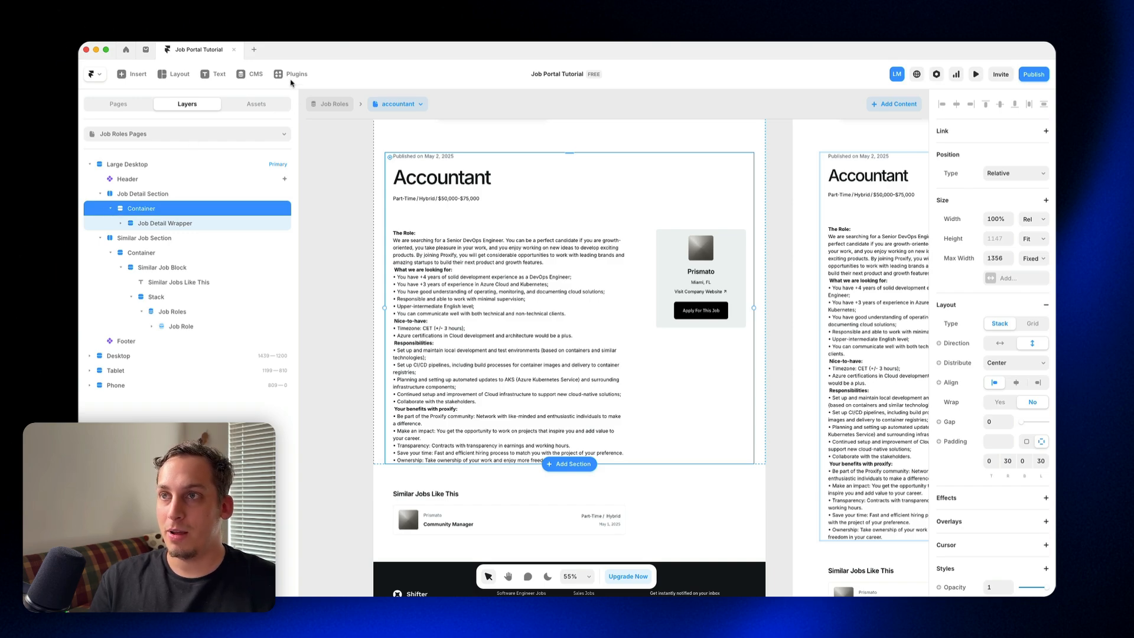
{"action": "left_click", "coordinate": [291, 78]}
{"action": "type", "text": "fr"}
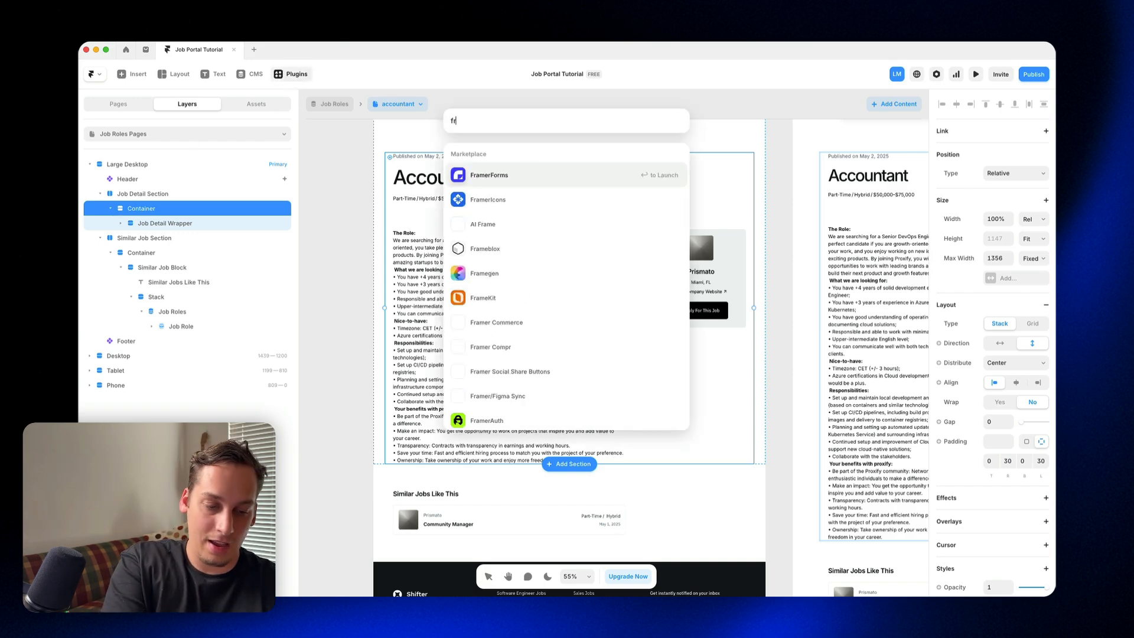
{"action": "type", "text": "amerf"}
{"action": "key", "text": "Return"}
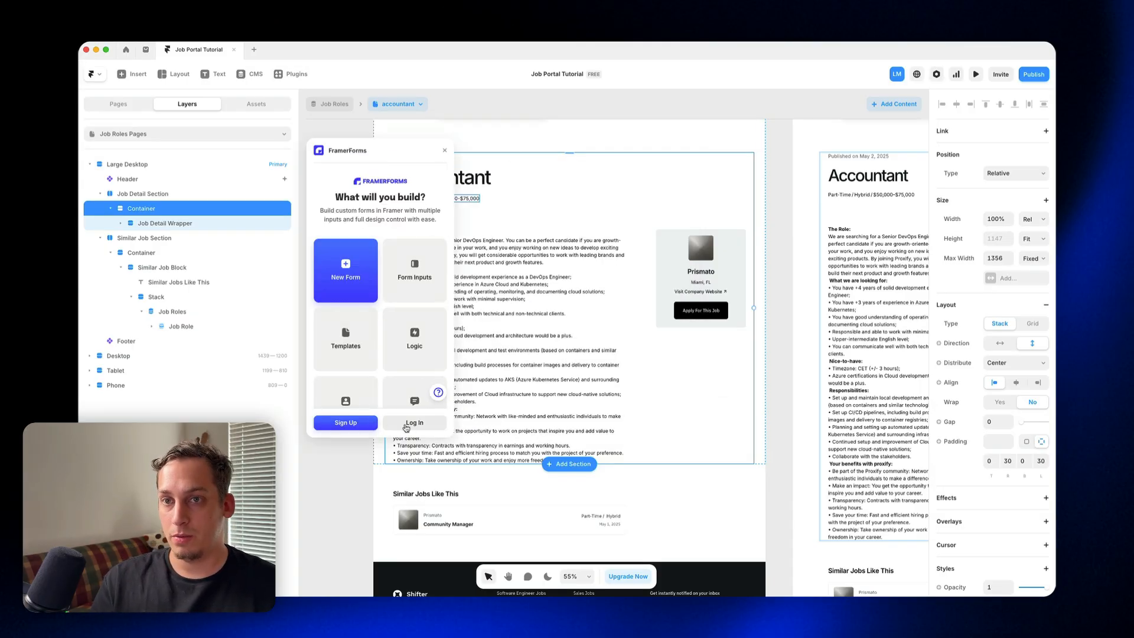
{"action": "left_click", "coordinate": [407, 425]}
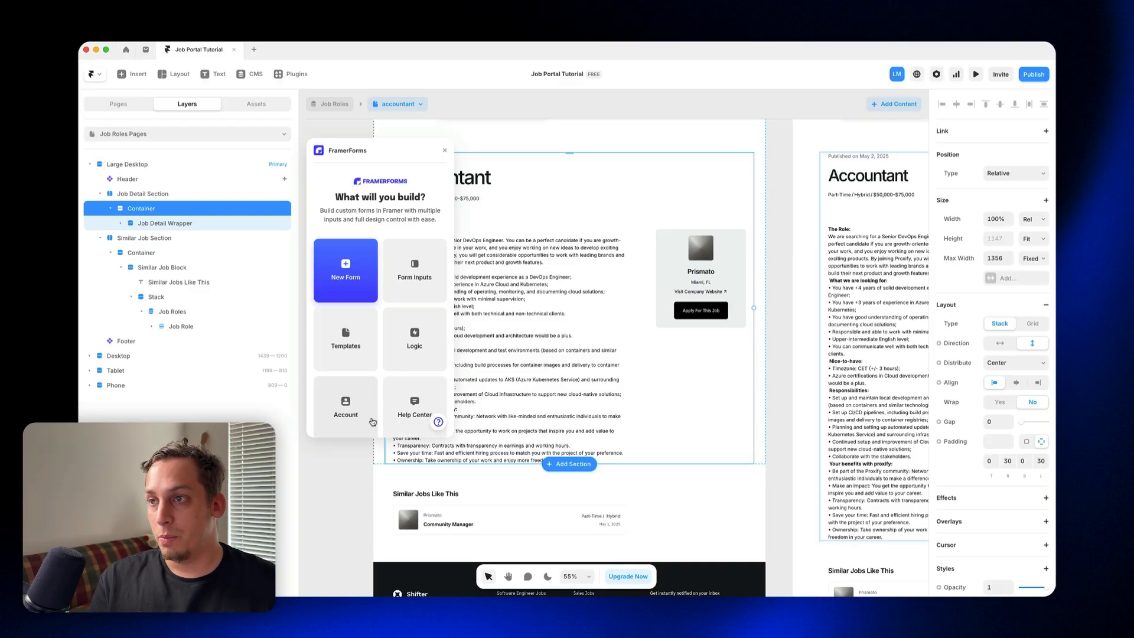
Step: Browse the available FramerForms input types and URL data collectors, and look over the plugin's main options
{"action": "left_click", "coordinate": [389, 298]}
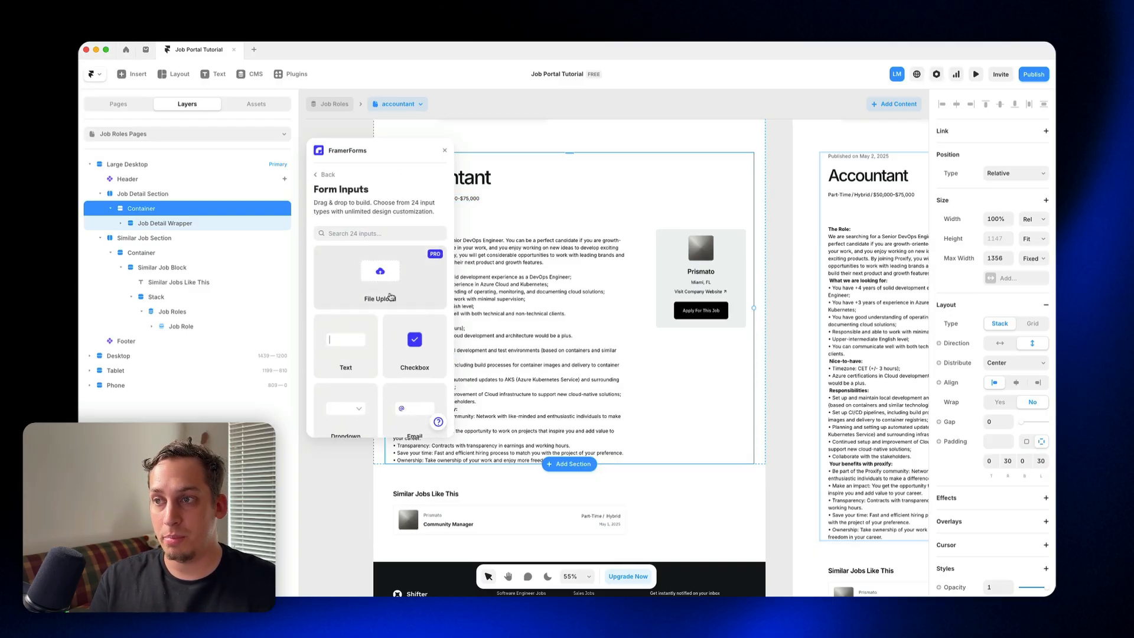
{"action": "scroll", "coordinate": [359, 350], "scroll_direction": "down", "scroll_amount": 3}
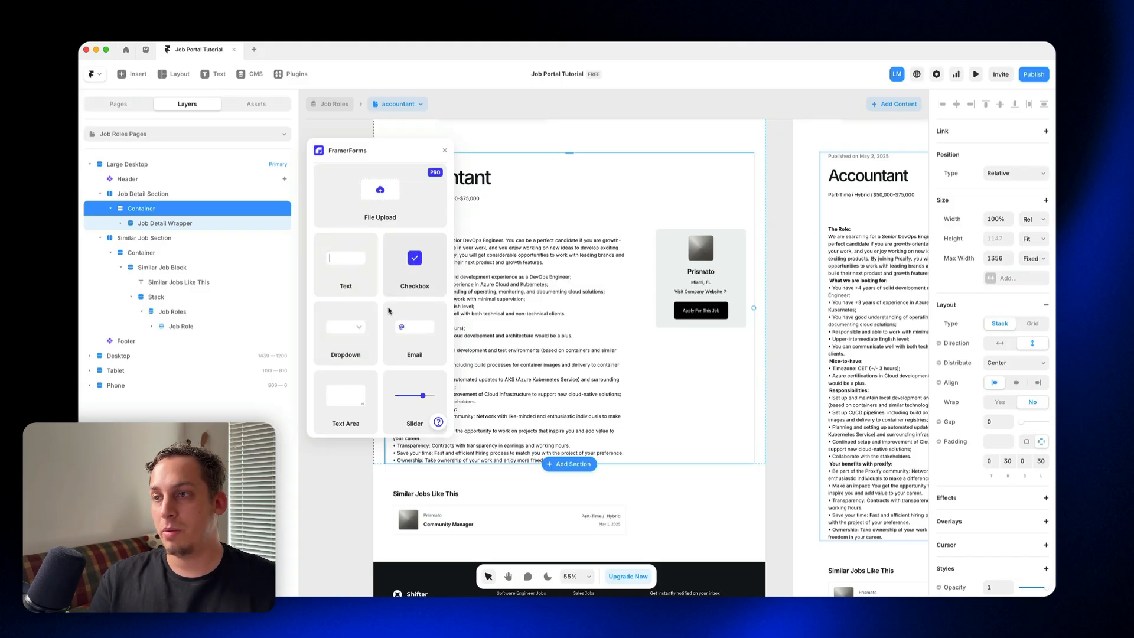
{"action": "scroll", "coordinate": [378, 349], "scroll_direction": "down", "scroll_amount": 2}
{"action": "scroll", "coordinate": [386, 349], "scroll_direction": "down", "scroll_amount": 5}
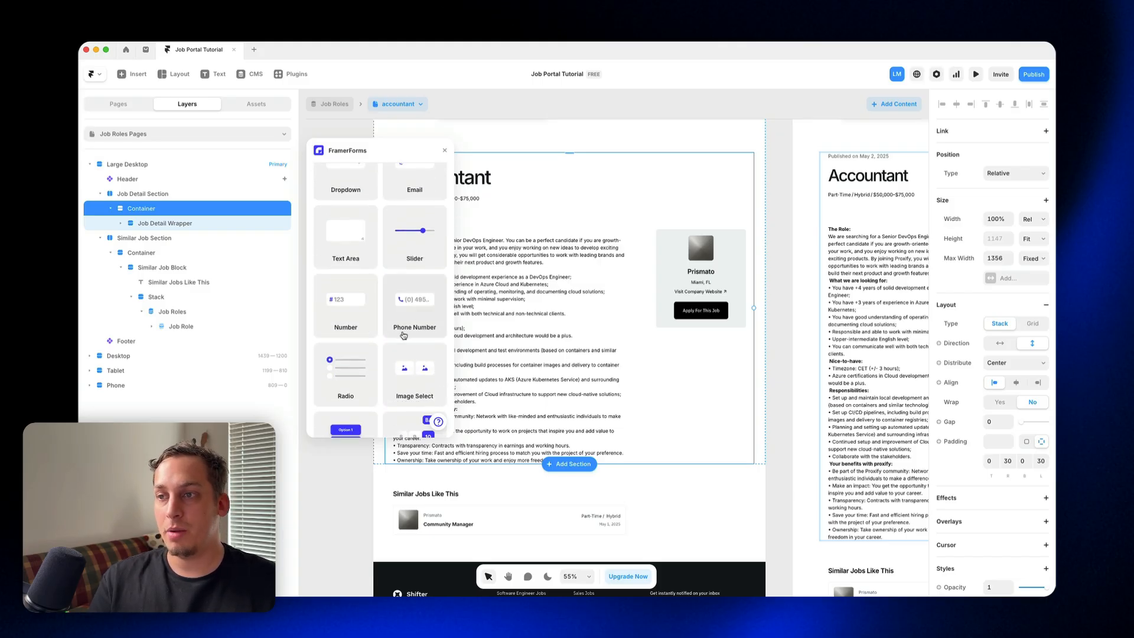
{"action": "scroll", "coordinate": [414, 322], "scroll_direction": "down", "scroll_amount": 5}
{"action": "scroll", "coordinate": [345, 340], "scroll_direction": "down", "scroll_amount": 10}
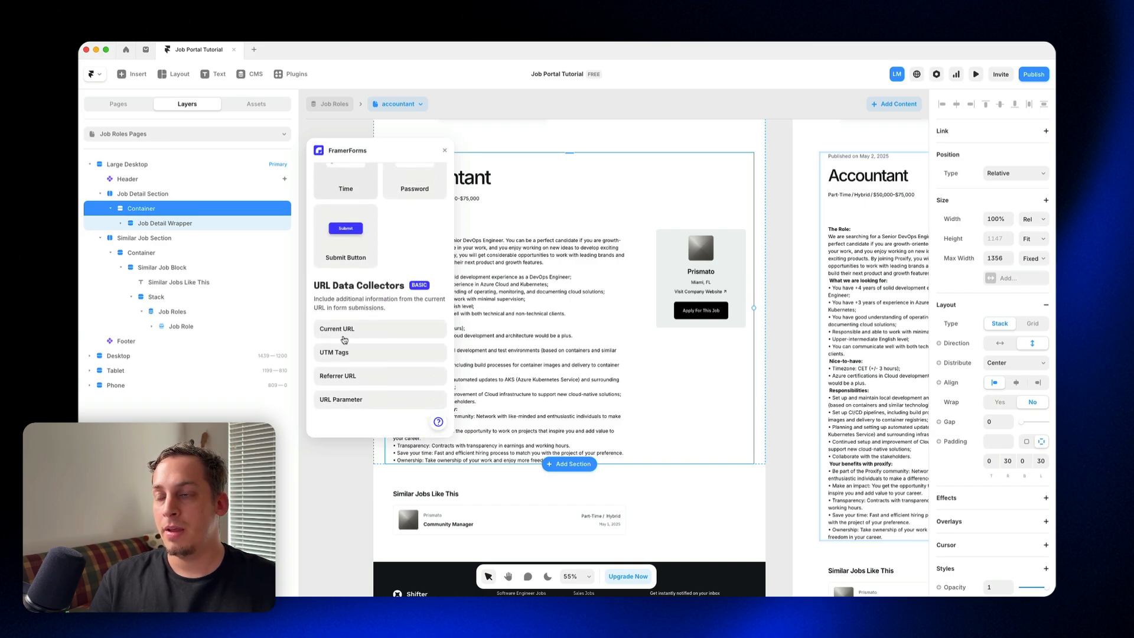
{"action": "scroll", "coordinate": [360, 284], "scroll_direction": "up", "scroll_amount": 20}
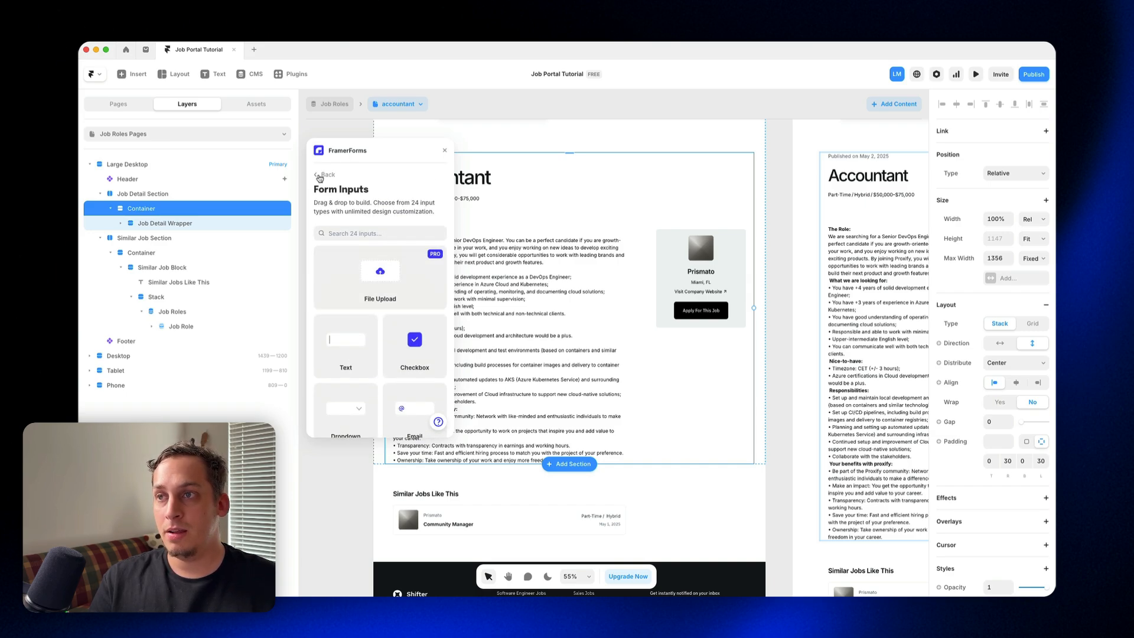
{"action": "left_click", "coordinate": [318, 176]}
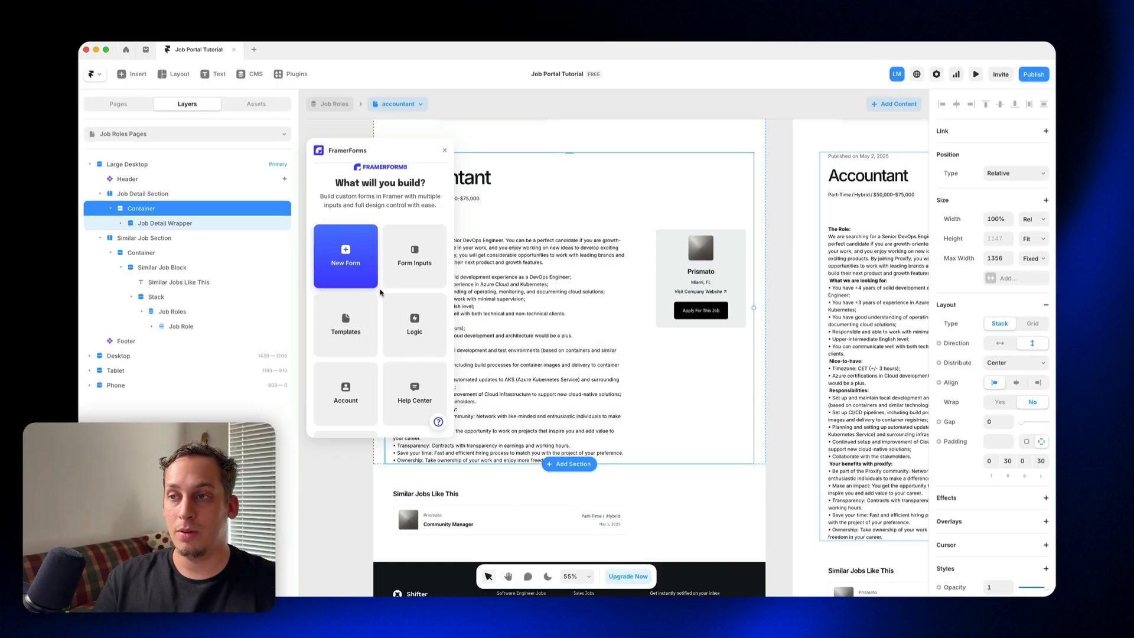
{"action": "scroll", "coordinate": [381, 293], "scroll_direction": "down", "scroll_amount": 3}
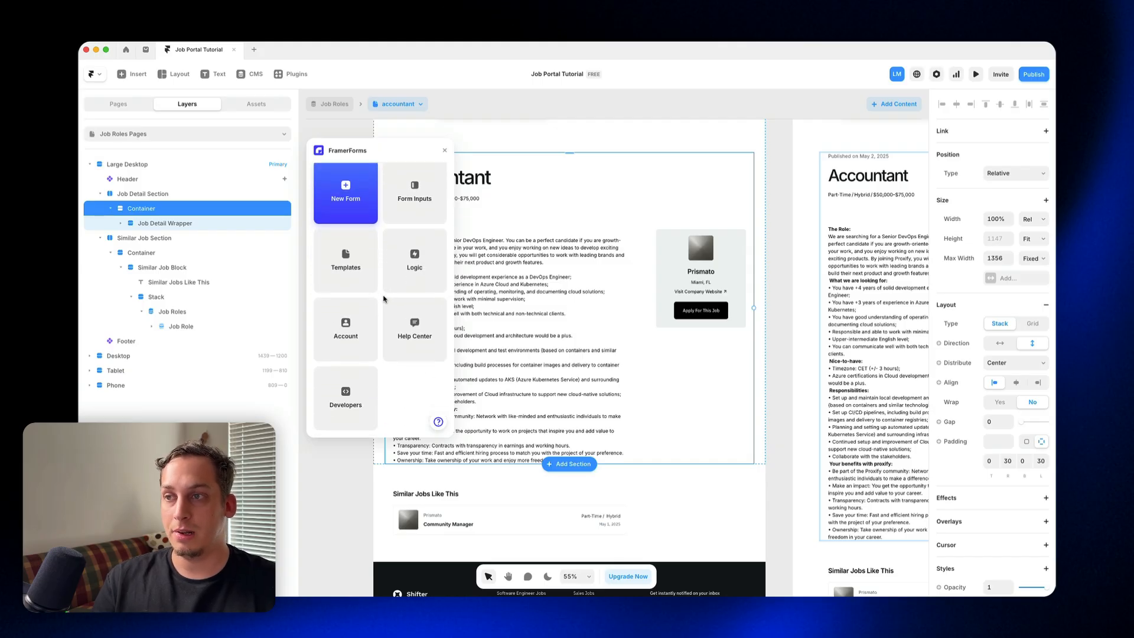
{"action": "scroll", "coordinate": [383, 299], "scroll_direction": "up", "scroll_amount": 3}
Step: Select the Job Detail Block inside the Job Details Wrapper and create a new Multi-Step Form with FramerForms
{"action": "left_click", "coordinate": [121, 223]}
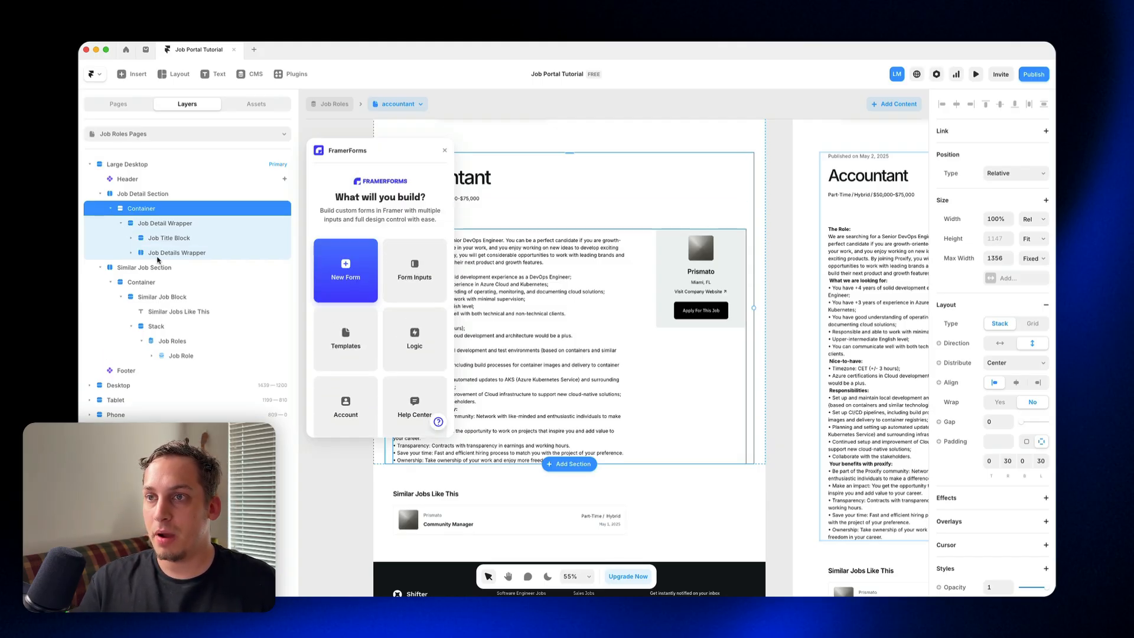
{"action": "left_click", "coordinate": [159, 254]}
{"action": "left_click", "coordinate": [131, 253]}
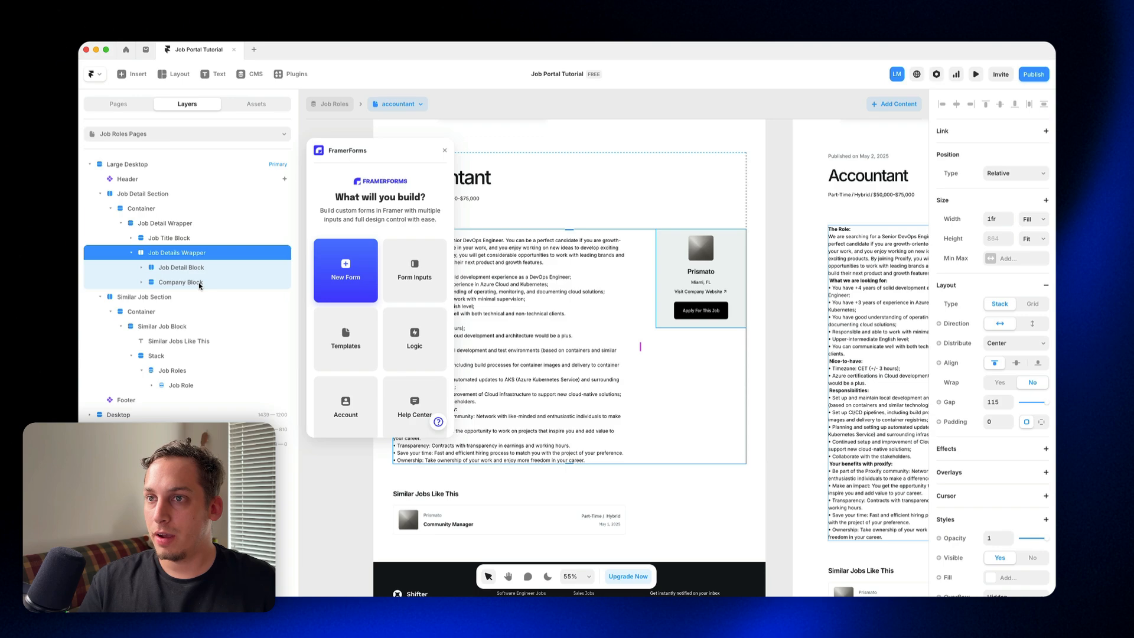
{"action": "left_click", "coordinate": [195, 269]}
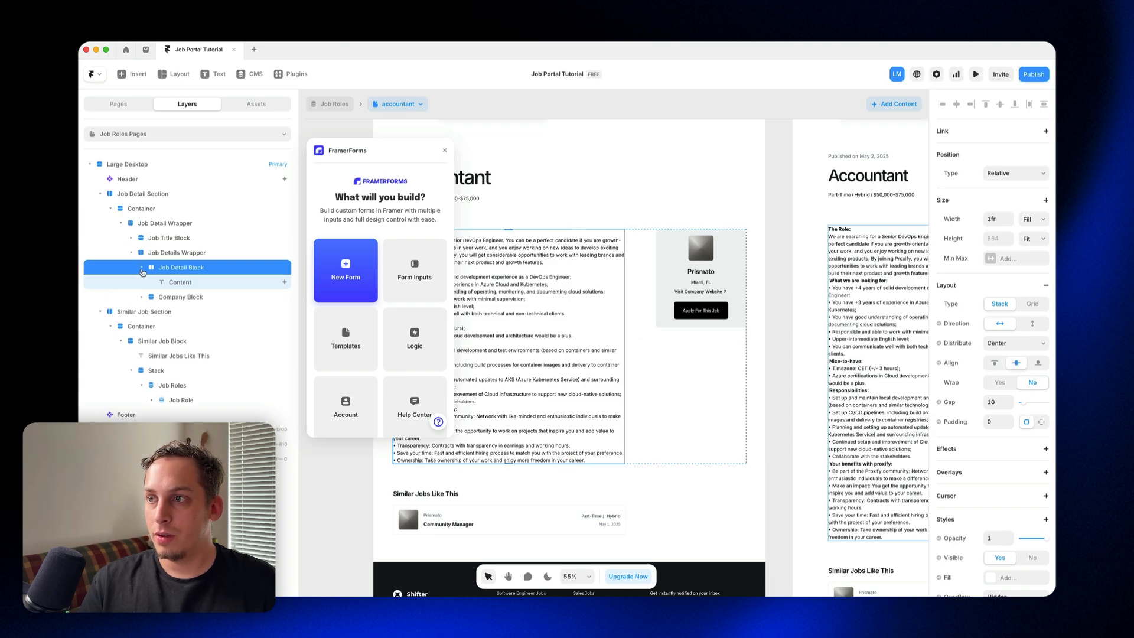
{"action": "left_click", "coordinate": [141, 269]}
{"action": "left_click", "coordinate": [141, 269]}
{"action": "left_click", "coordinate": [141, 268]}
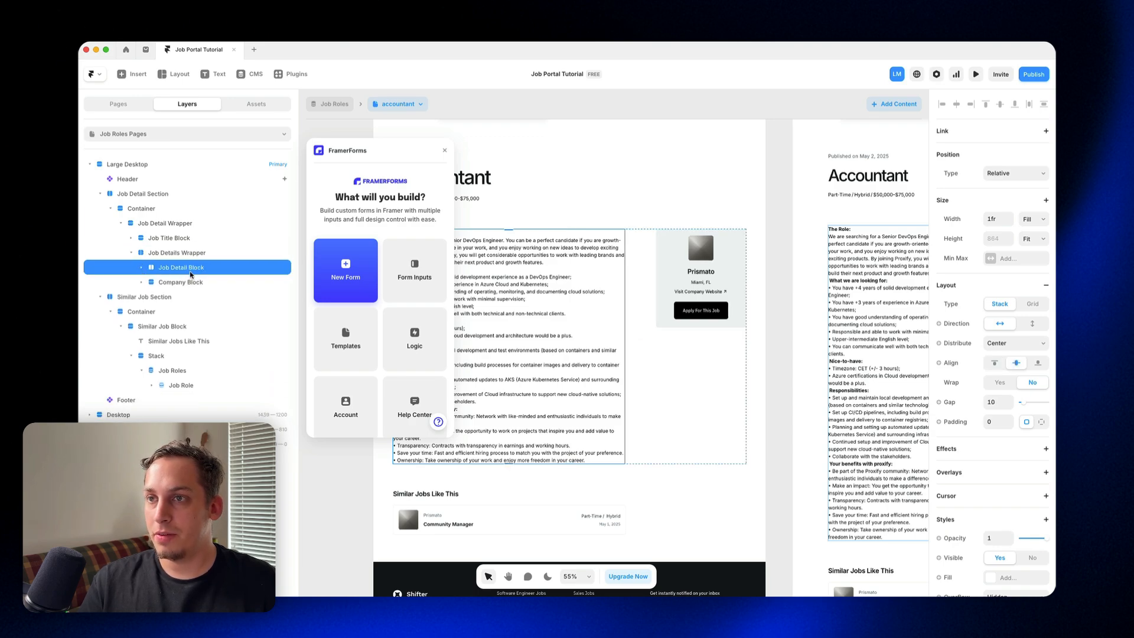
{"action": "left_click", "coordinate": [143, 269]}
{"action": "left_click", "coordinate": [359, 291]}
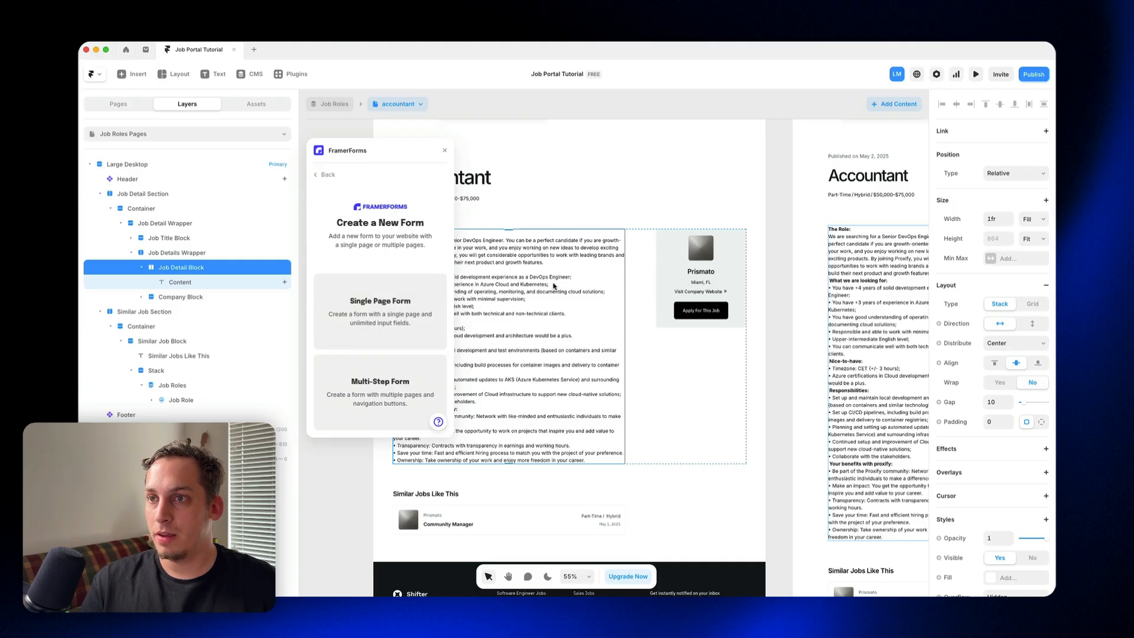
{"action": "scroll", "coordinate": [553, 286], "scroll_direction": "left", "scroll_amount": 2}
{"action": "scroll", "coordinate": [554, 286], "scroll_direction": "down", "scroll_amount": 1}
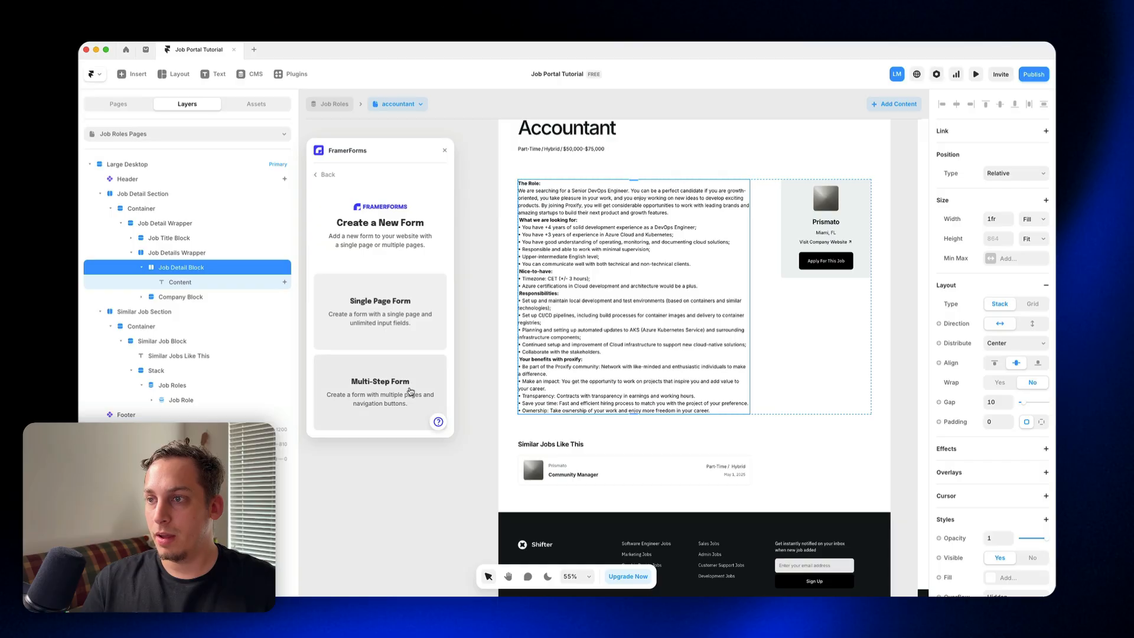
{"action": "left_click", "coordinate": [406, 391]}
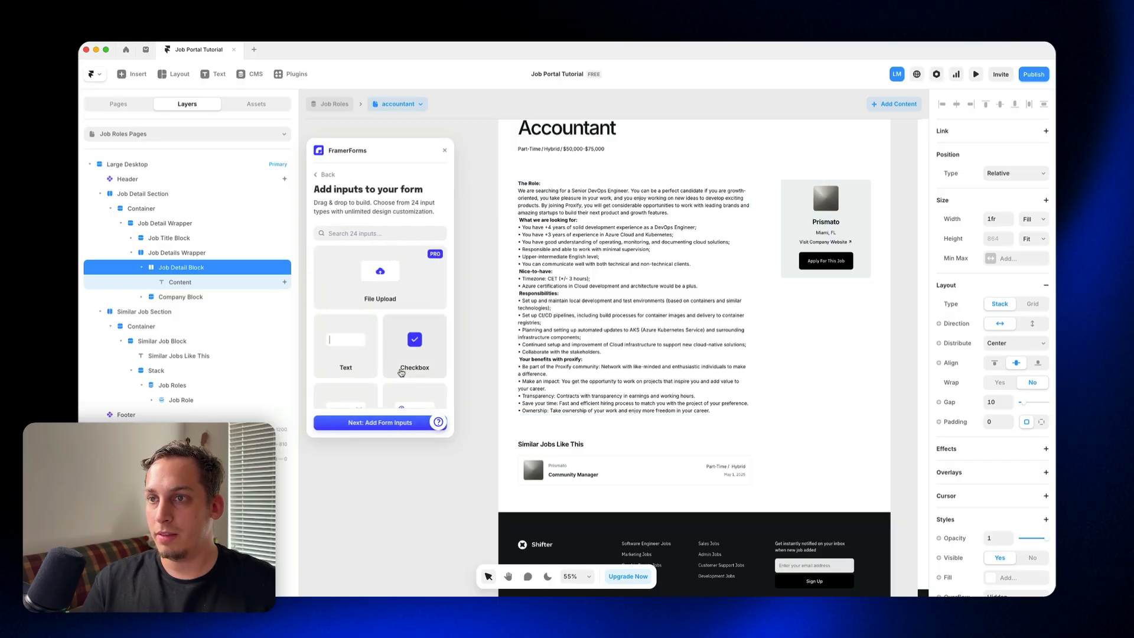
Step: Move the Multi-Step Form from beside the Phone layout into the Large Desktop page, directly below the job description
{"action": "scroll", "coordinate": [572, 357], "scroll_direction": "left", "scroll_amount": 7}
{"action": "scroll", "coordinate": [572, 358], "scroll_direction": "down", "scroll_amount": 2}
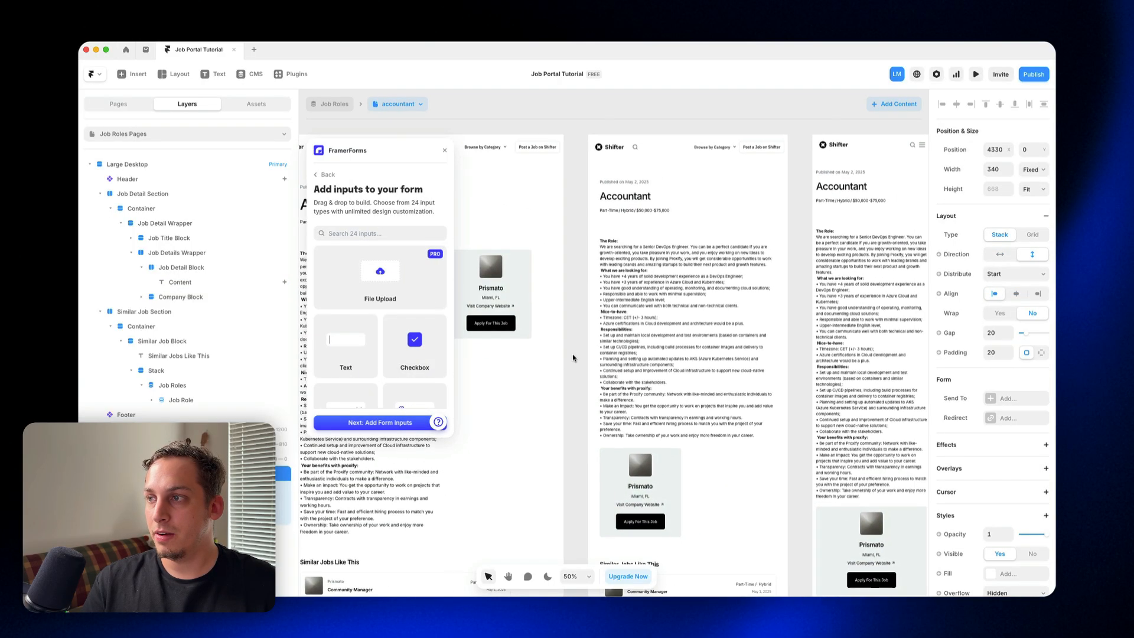
{"action": "scroll", "coordinate": [569, 358], "scroll_direction": "down", "scroll_amount": 5}
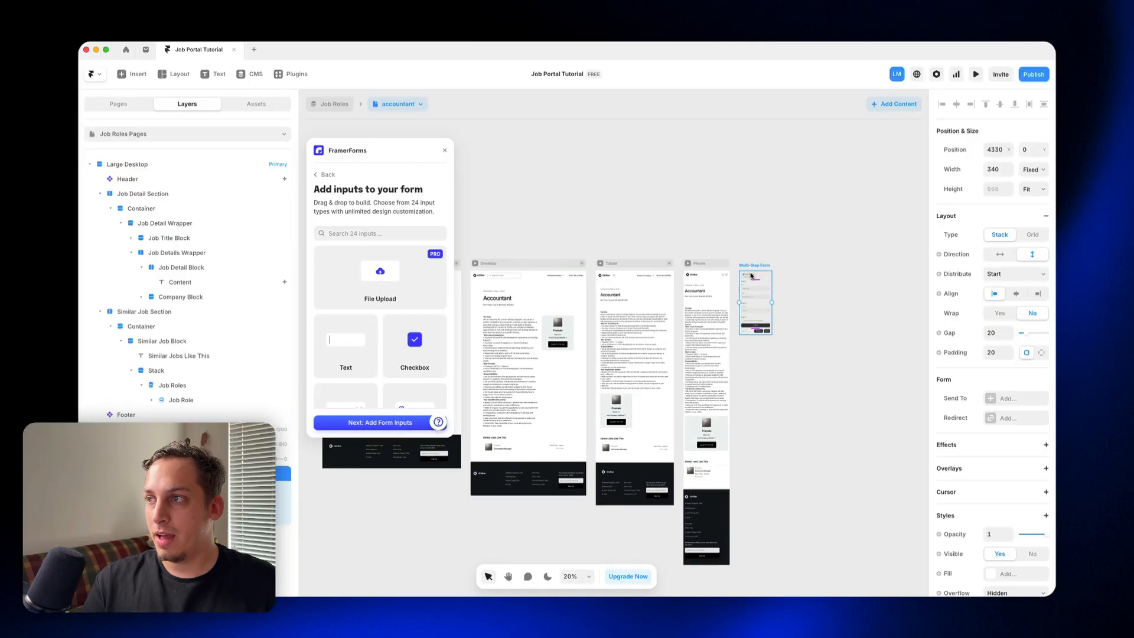
{"action": "left_click_drag", "start_coordinate": [754, 266], "coordinate": [323, 454]}
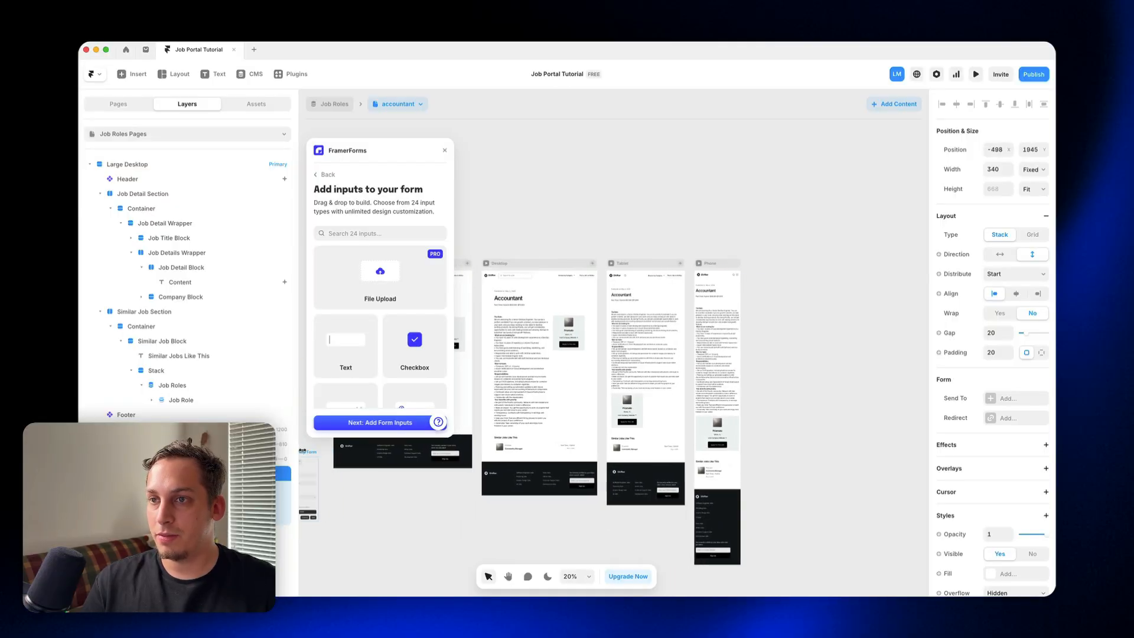
{"action": "scroll", "coordinate": [323, 454], "scroll_direction": "left", "scroll_amount": 5}
{"action": "left_click_drag", "start_coordinate": [617, 455], "coordinate": [648, 390]}
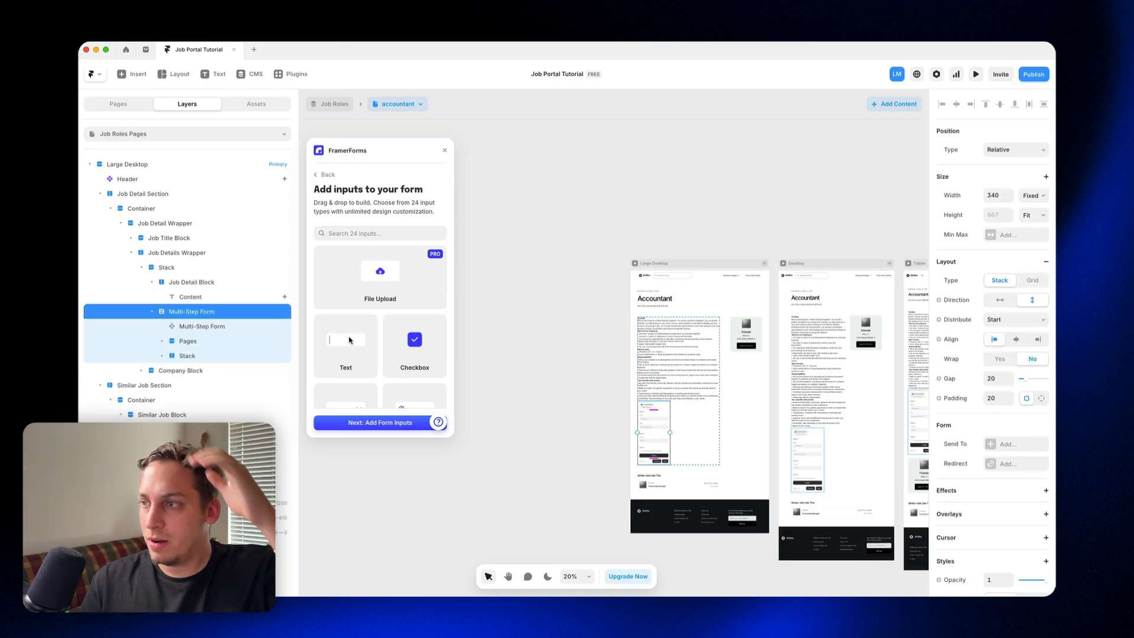
Step: Set the Multi-Step Form's width to Fill so it spans the job description column
{"action": "left_click", "coordinate": [1034, 195]}
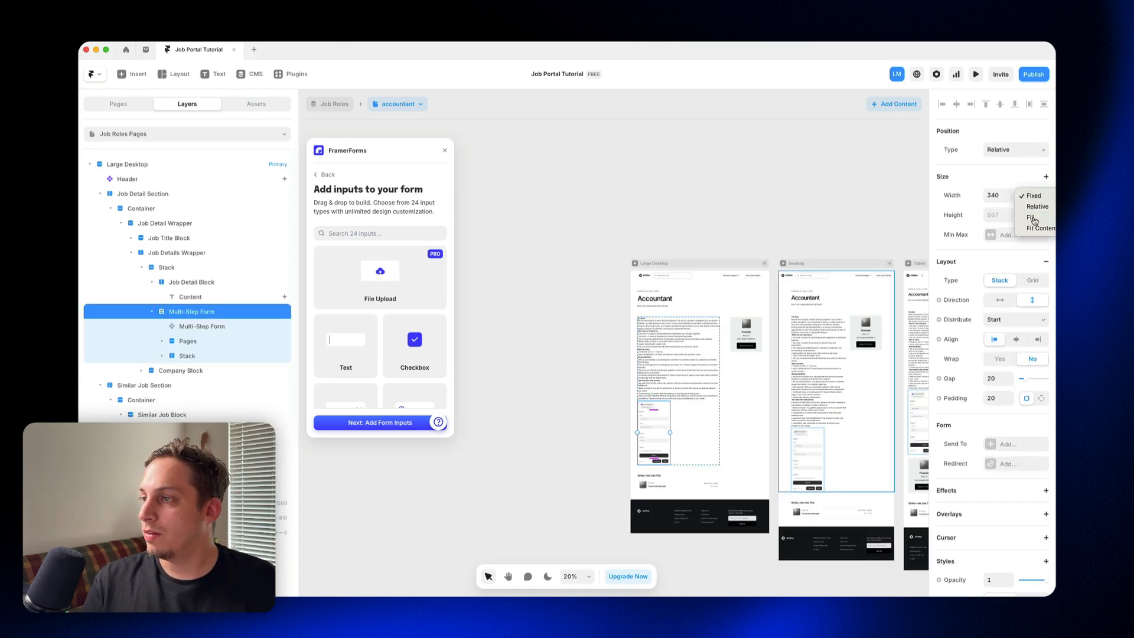
{"action": "left_click", "coordinate": [1031, 218]}
{"action": "scroll", "coordinate": [622, 381], "scroll_direction": "up", "scroll_amount": 10}
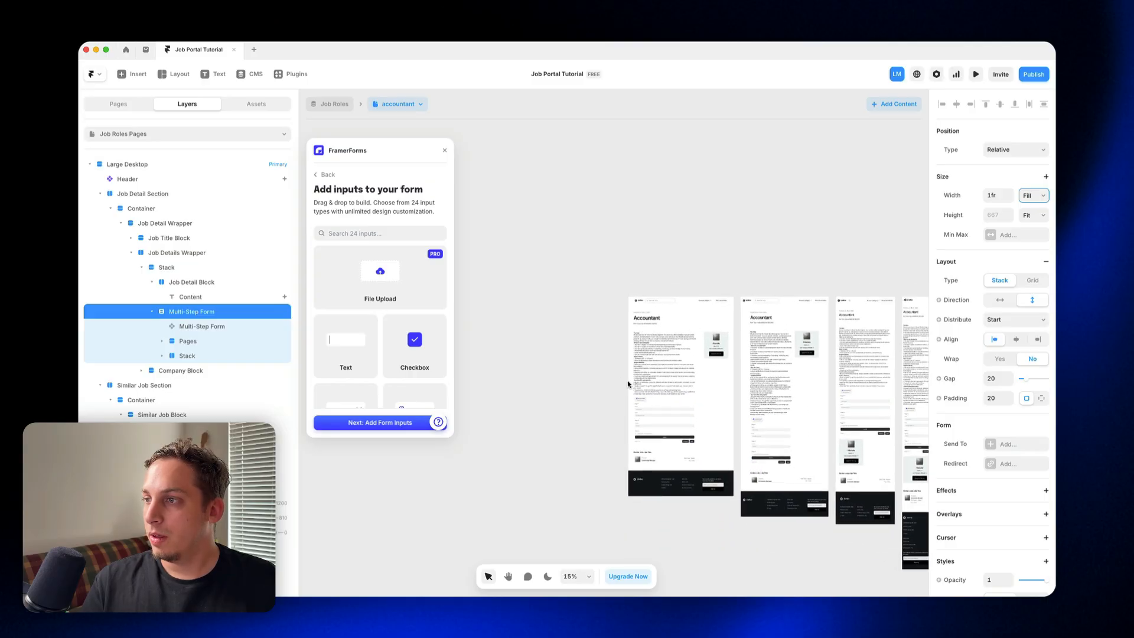
{"action": "scroll", "coordinate": [646, 404], "scroll_direction": "left", "scroll_amount": 2}
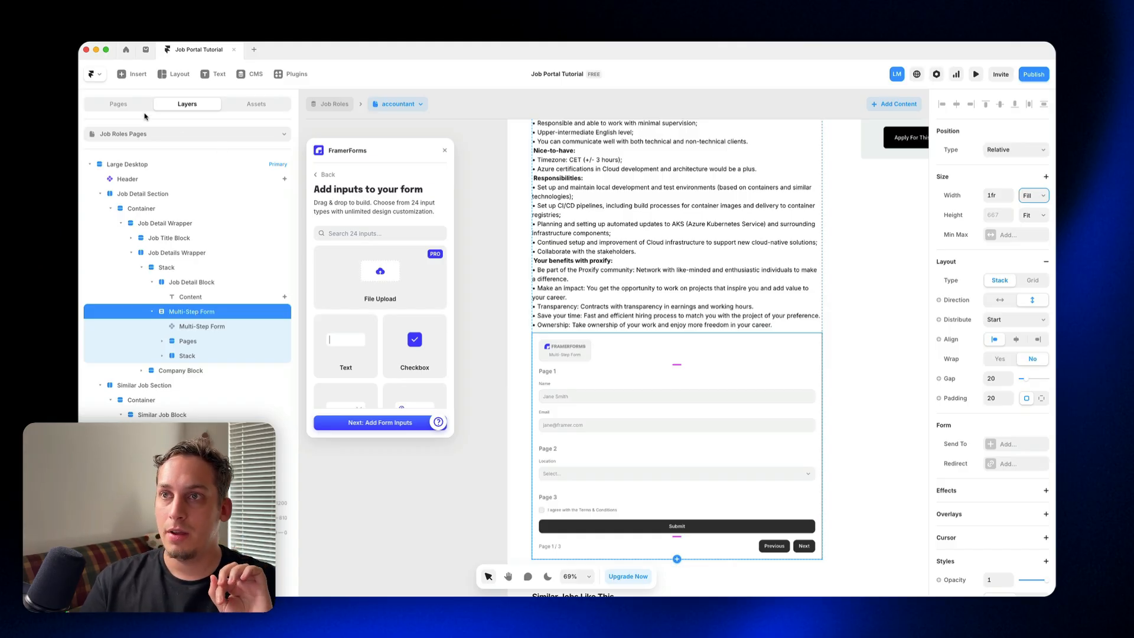
Step: Preview the Large Desktop job page with its multi-step form, and review the form and job title on the canvas
{"action": "left_click", "coordinate": [120, 105]}
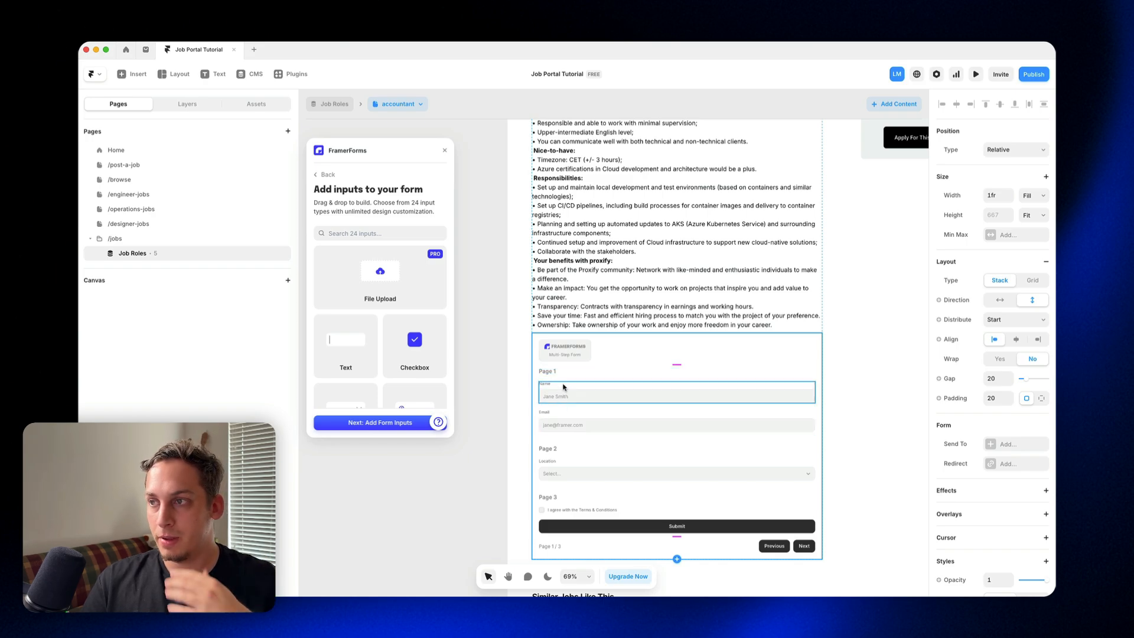
{"action": "scroll", "coordinate": [558, 349], "scroll_direction": "up", "scroll_amount": 1}
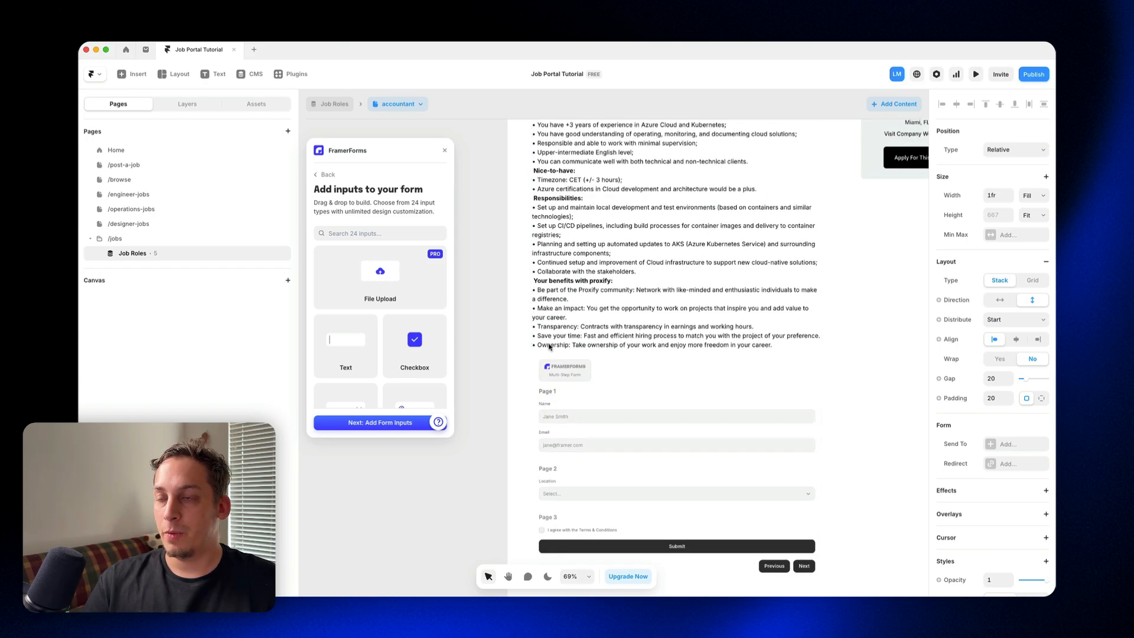
{"action": "scroll", "coordinate": [558, 322], "scroll_direction": "up", "scroll_amount": 10}
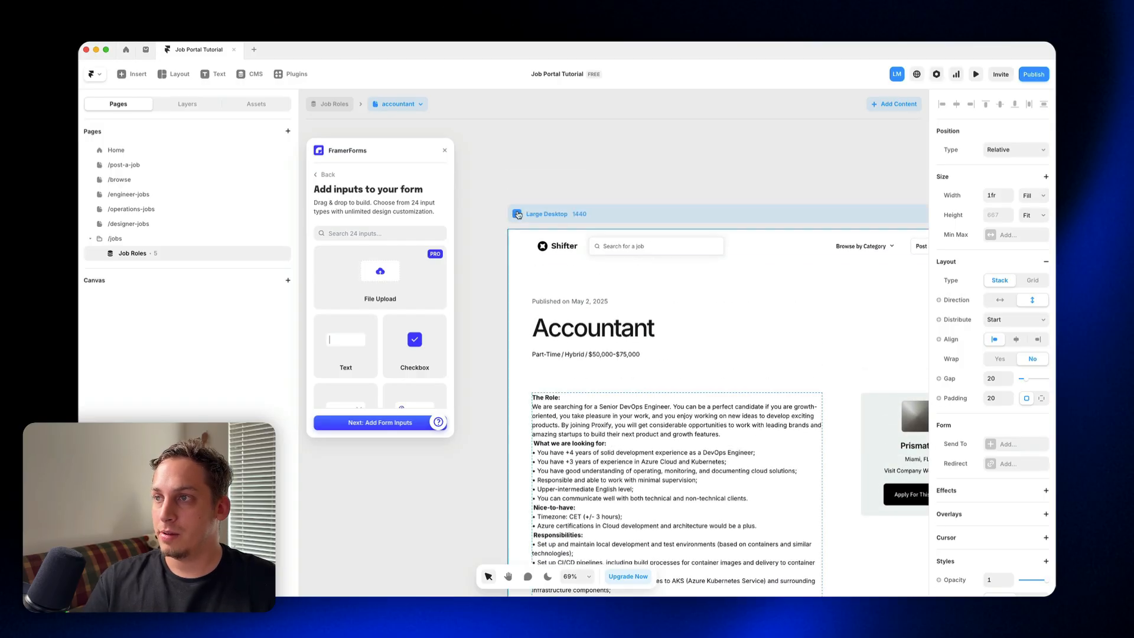
{"action": "key", "text": "super+p"}
{"action": "scroll", "coordinate": [512, 322], "scroll_direction": "down", "scroll_amount": 10}
{"action": "scroll", "coordinate": [510, 324], "scroll_direction": "up", "scroll_amount": 3}
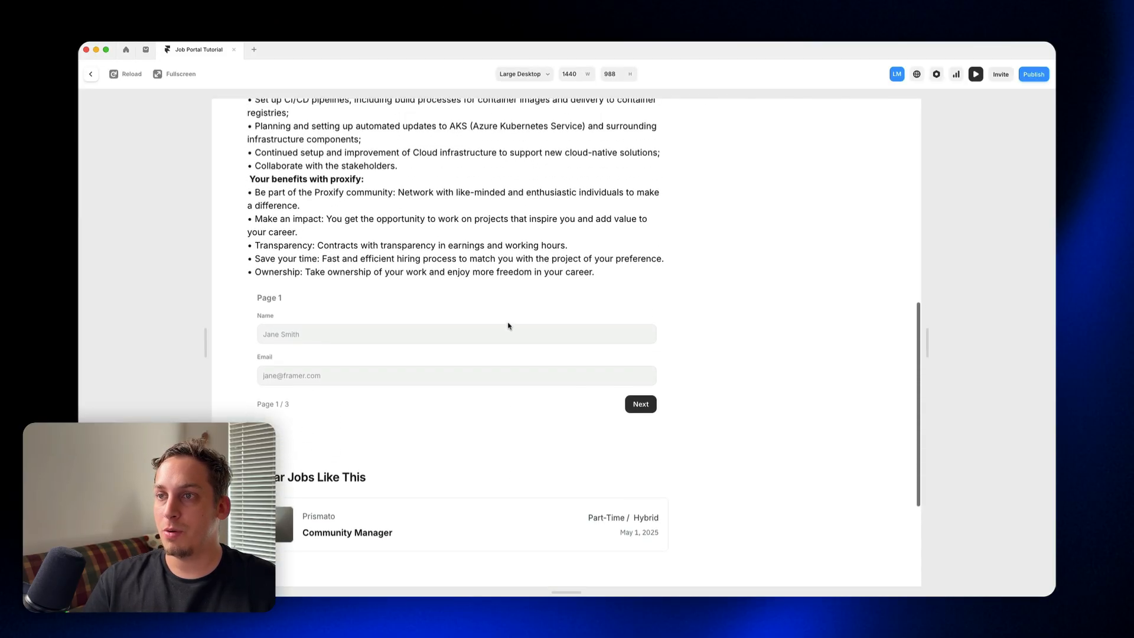
{"action": "left_click", "coordinate": [91, 73]}
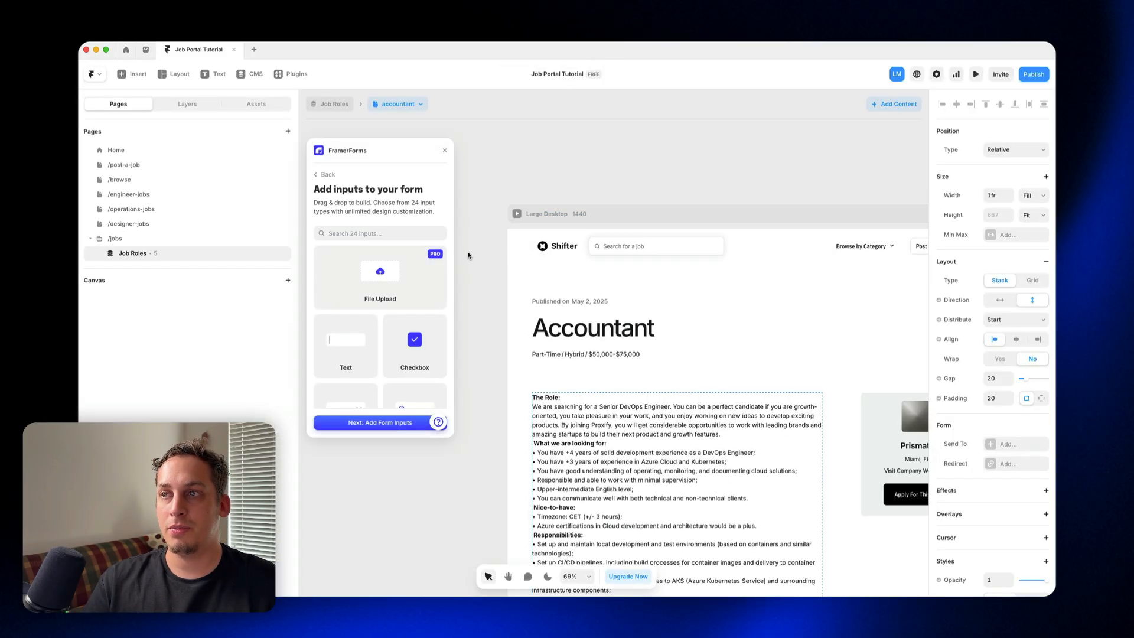
{"action": "left_click", "coordinate": [445, 155]}
{"action": "scroll", "coordinate": [489, 271], "scroll_direction": "down", "scroll_amount": 10}
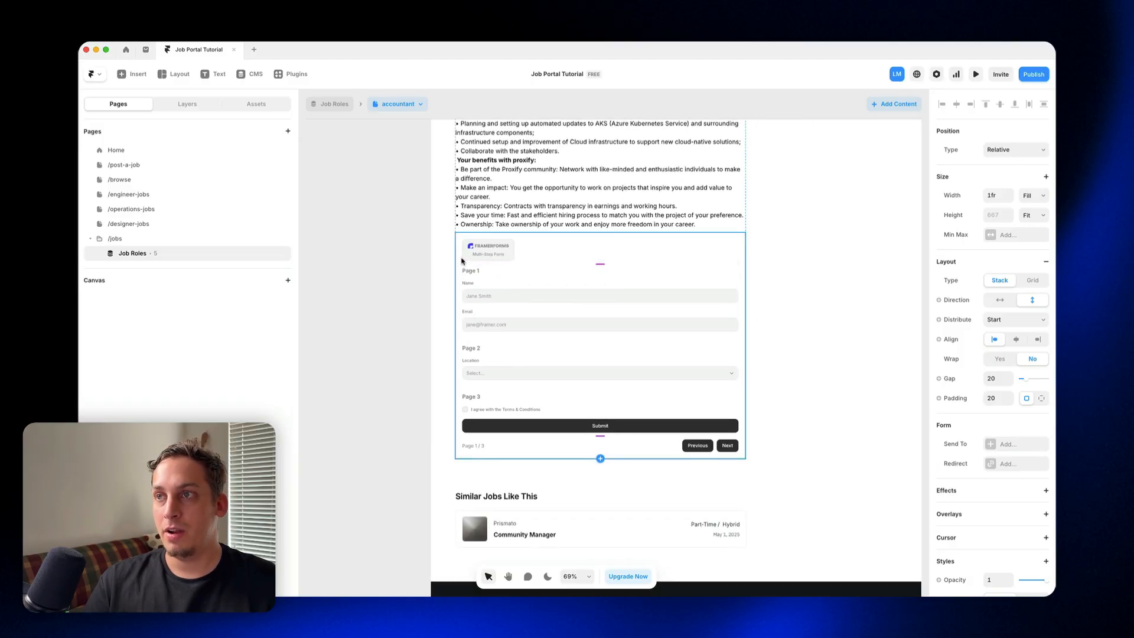
{"action": "scroll", "coordinate": [464, 262], "scroll_direction": "up", "scroll_amount": 5}
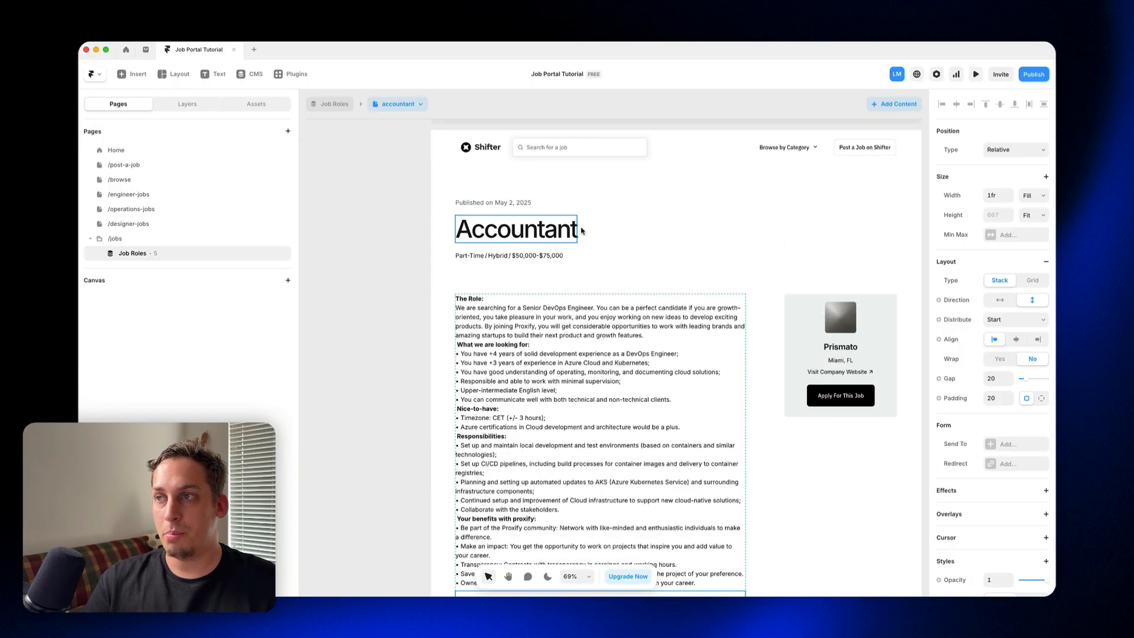
{"action": "scroll", "coordinate": [480, 251], "scroll_direction": "down", "scroll_amount": 6}
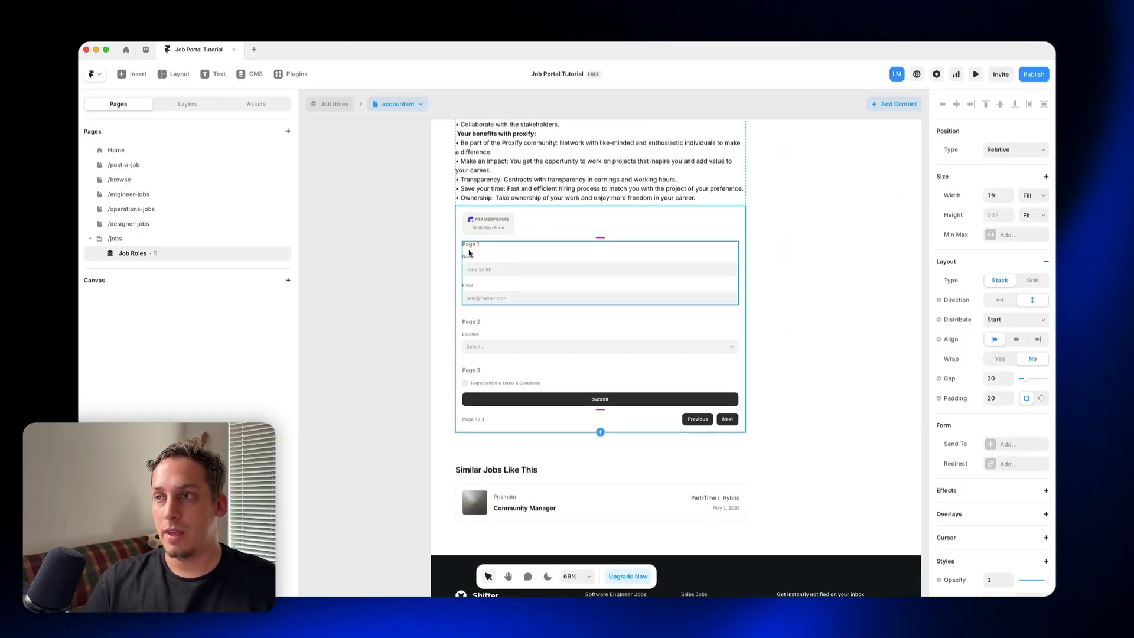
Step: Relaunch FramerForms and add a File Upload input to Page 2 of the form, above the Location dropdown
{"action": "left_click", "coordinate": [375, 265]}
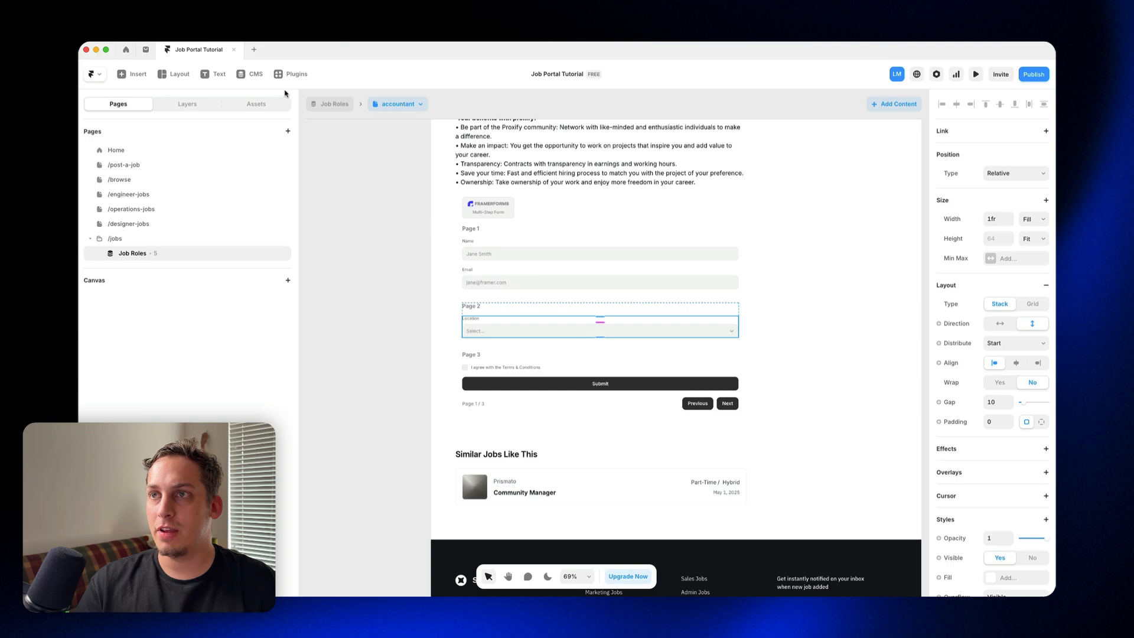
{"action": "left_click", "coordinate": [290, 74]}
{"action": "key", "text": "Escape"}
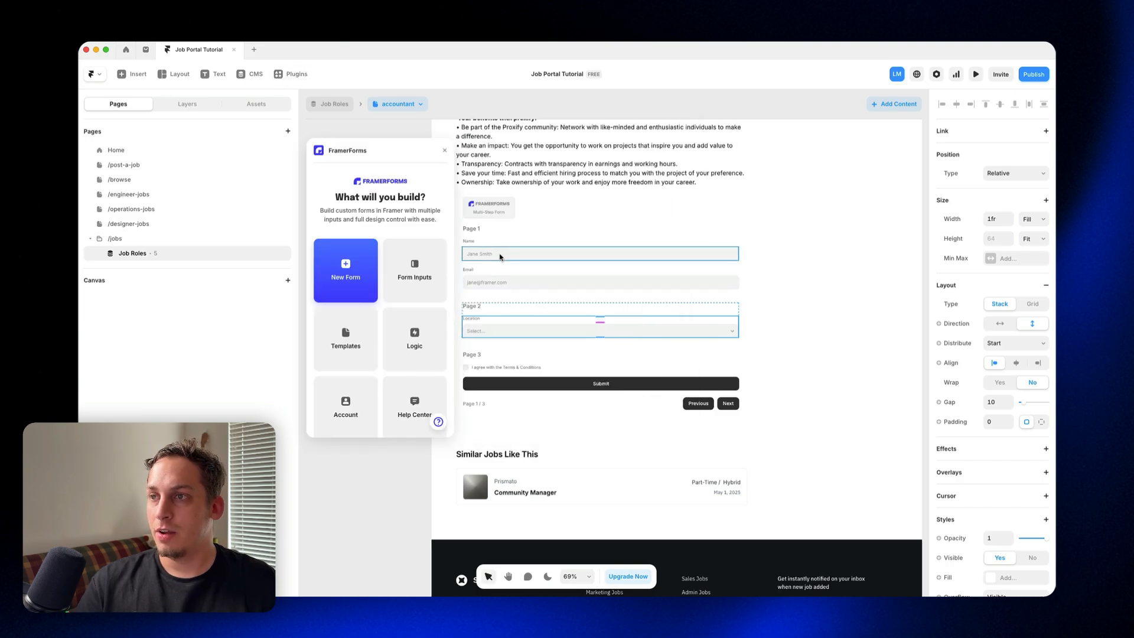
{"action": "scroll", "coordinate": [499, 256], "scroll_direction": "left", "scroll_amount": 2}
{"action": "left_click", "coordinate": [419, 280]}
{"action": "scroll", "coordinate": [417, 335], "scroll_direction": "down", "scroll_amount": 5}
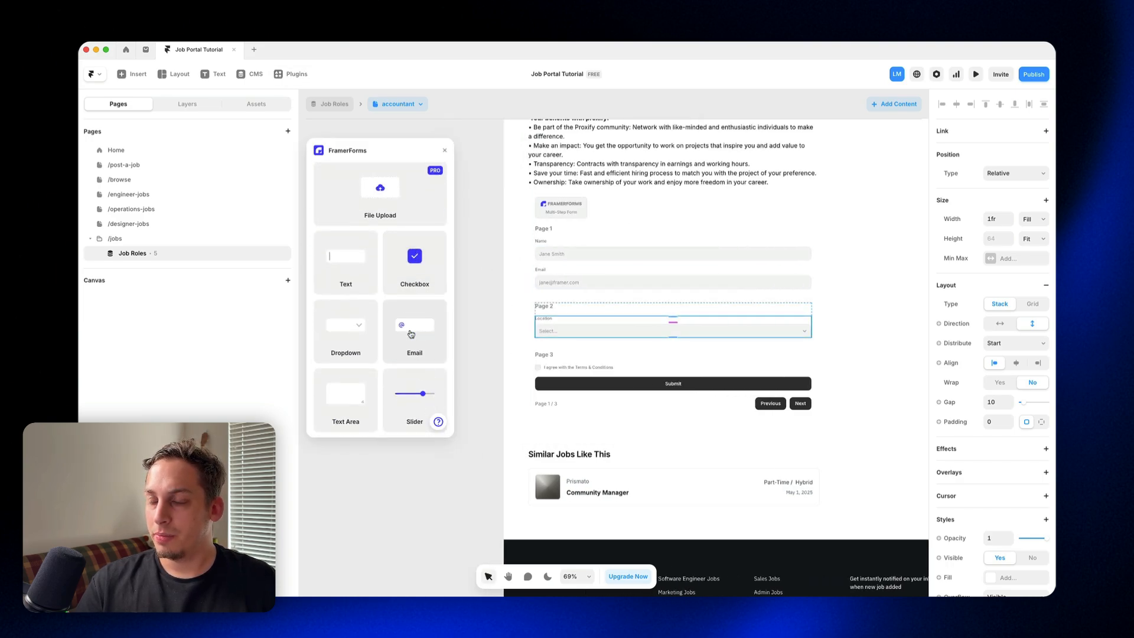
{"action": "scroll", "coordinate": [376, 290], "scroll_direction": "up", "scroll_amount": 5}
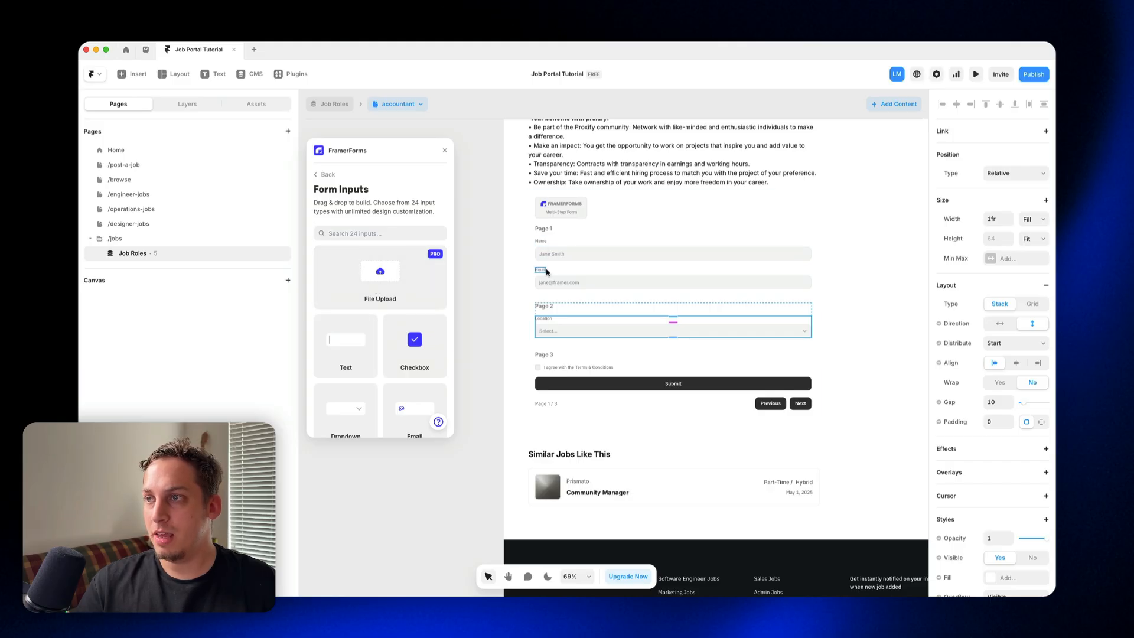
{"action": "scroll", "coordinate": [423, 285], "scroll_direction": "down", "scroll_amount": 1}
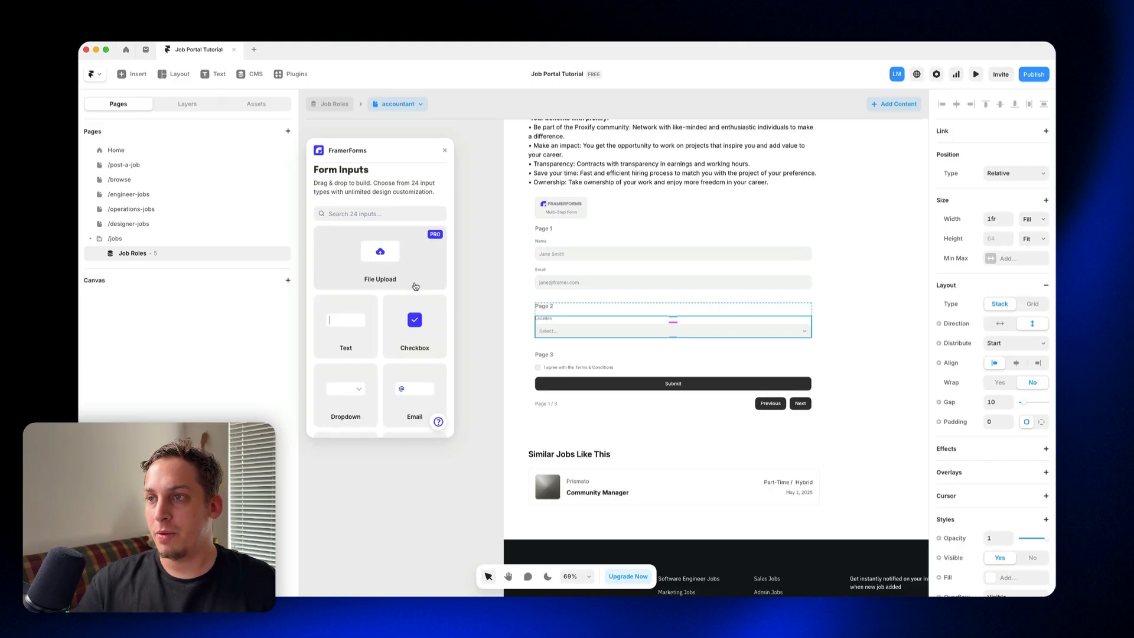
{"action": "left_click_drag", "start_coordinate": [398, 272], "coordinate": [579, 319]}
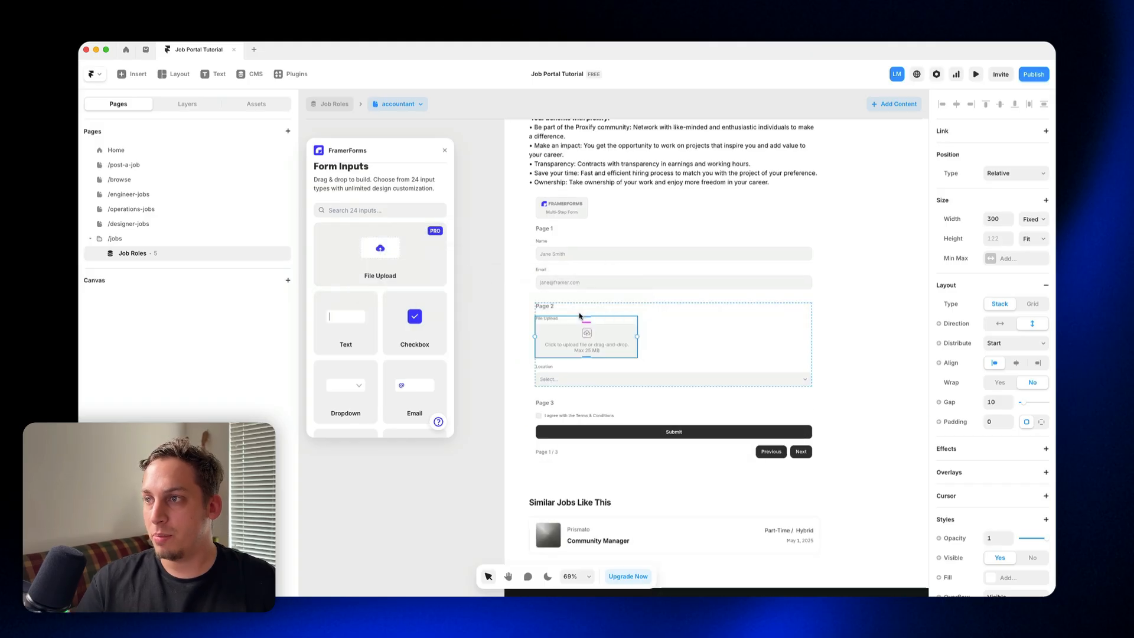
Step: Set the width of Page 2's File Upload input to Fill so it spans the form
{"action": "left_click", "coordinate": [186, 107]}
{"action": "left_click", "coordinate": [184, 385]}
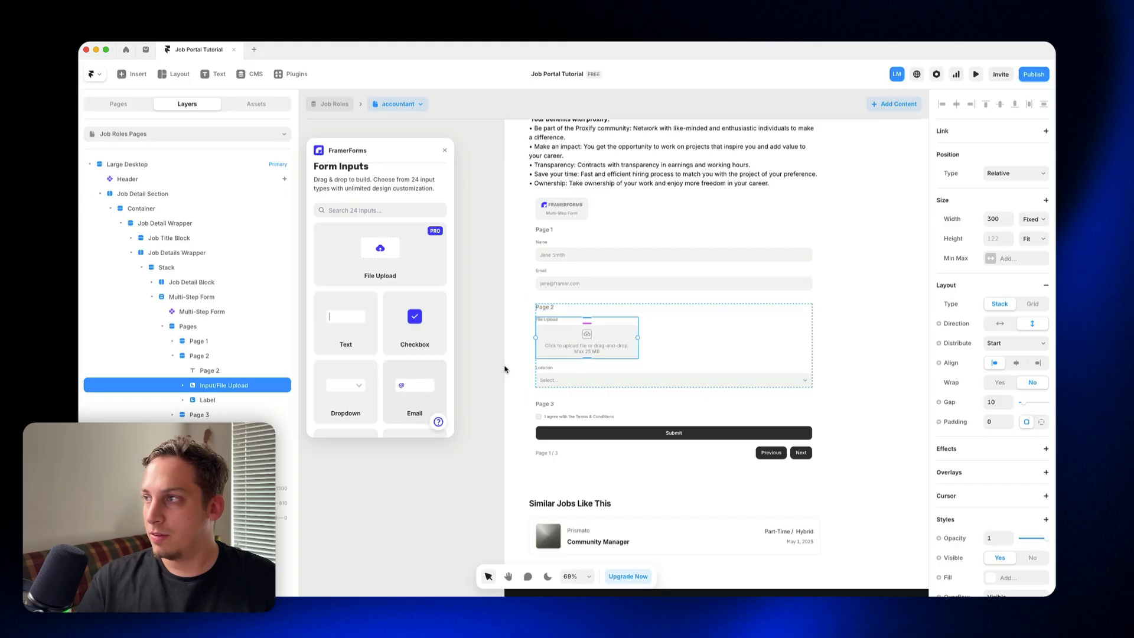
{"action": "left_click", "coordinate": [1037, 224]}
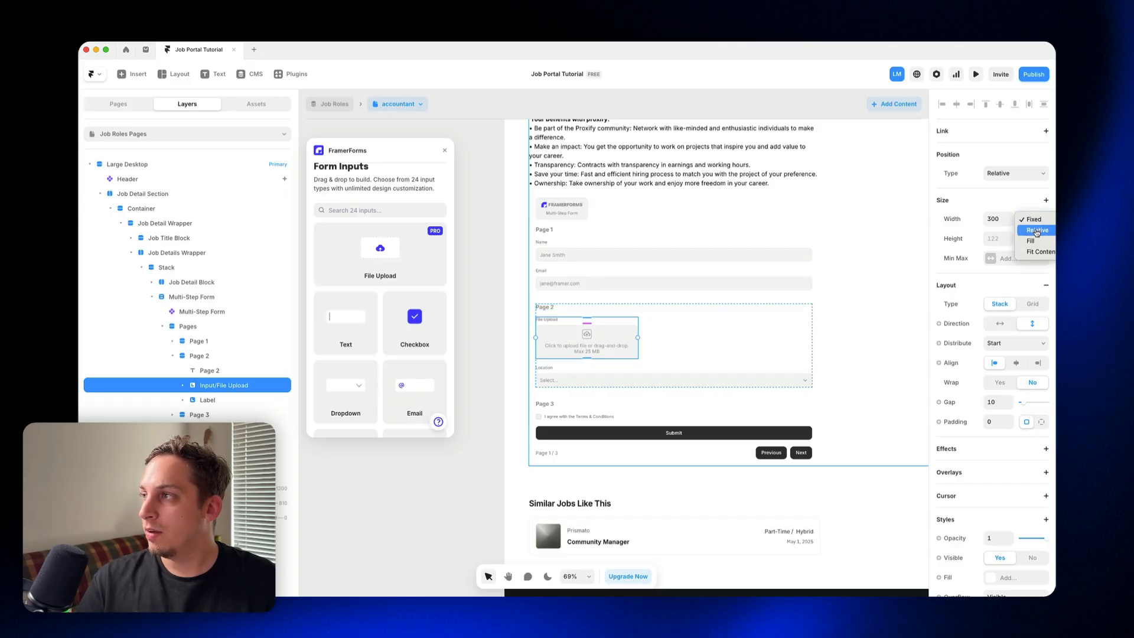
{"action": "left_click", "coordinate": [1036, 241]}
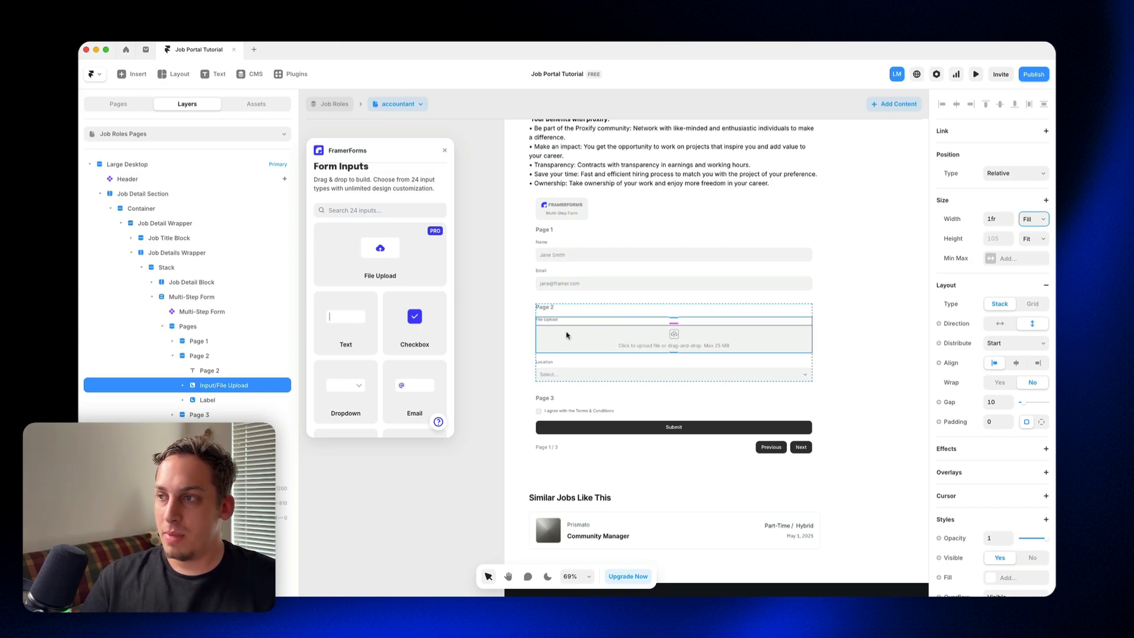
Step: Add a URL input from FramerForms to Page 2, between the File Upload input and the Location dropdown
{"action": "scroll", "coordinate": [372, 348], "scroll_direction": "down", "scroll_amount": 8}
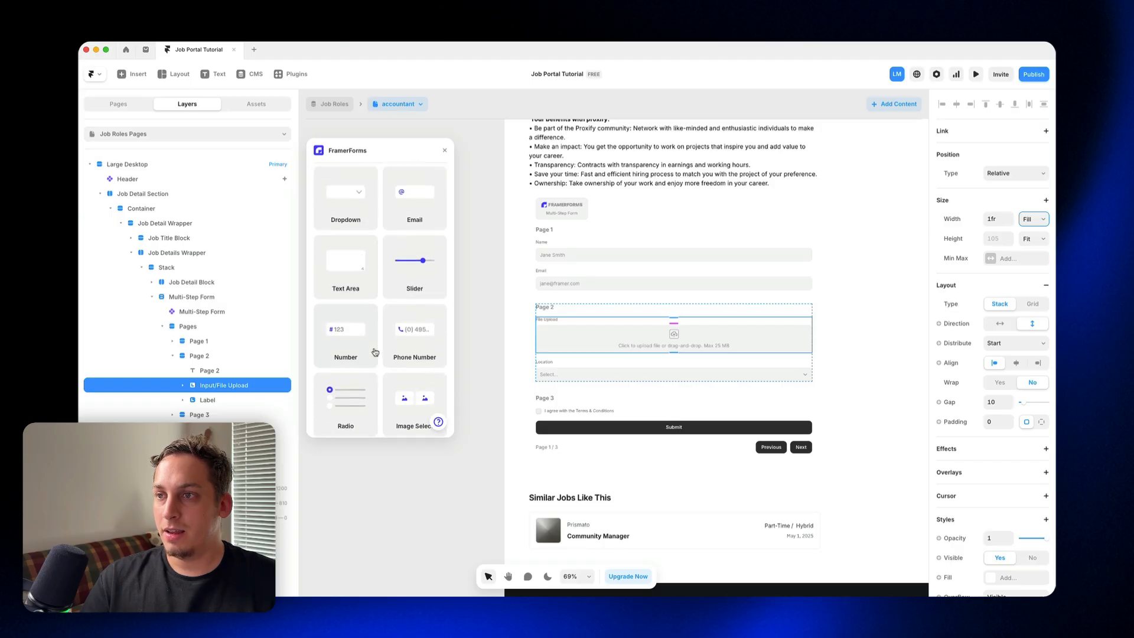
{"action": "scroll", "coordinate": [374, 352], "scroll_direction": "down", "scroll_amount": 8}
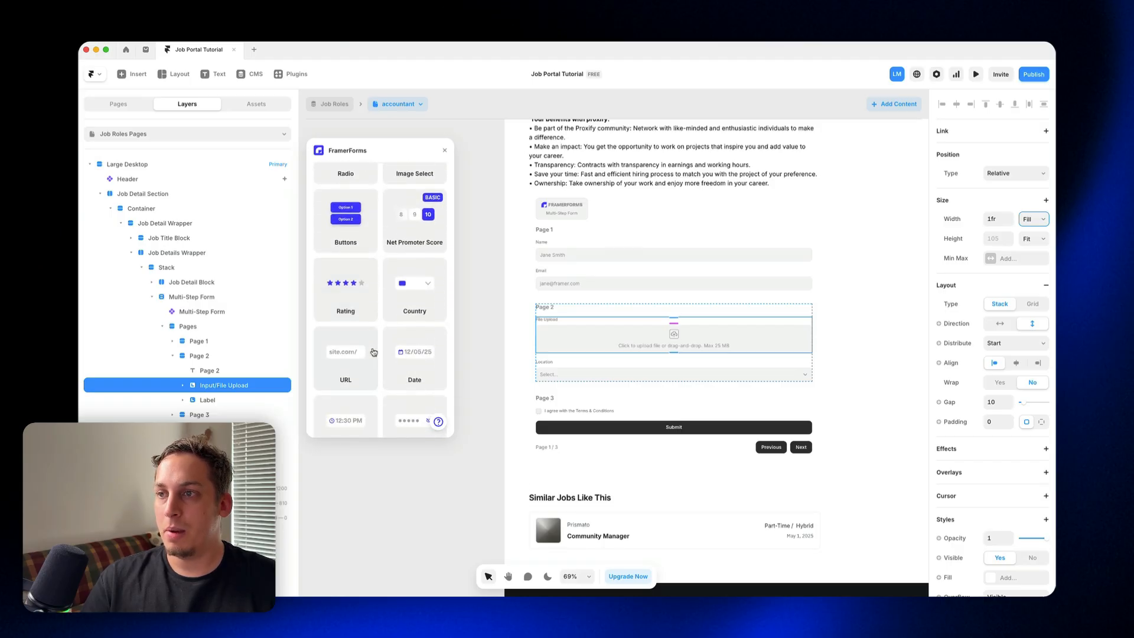
{"action": "scroll", "coordinate": [373, 352], "scroll_direction": "down", "scroll_amount": 2}
{"action": "left_click_drag", "start_coordinate": [354, 312], "coordinate": [615, 356]}
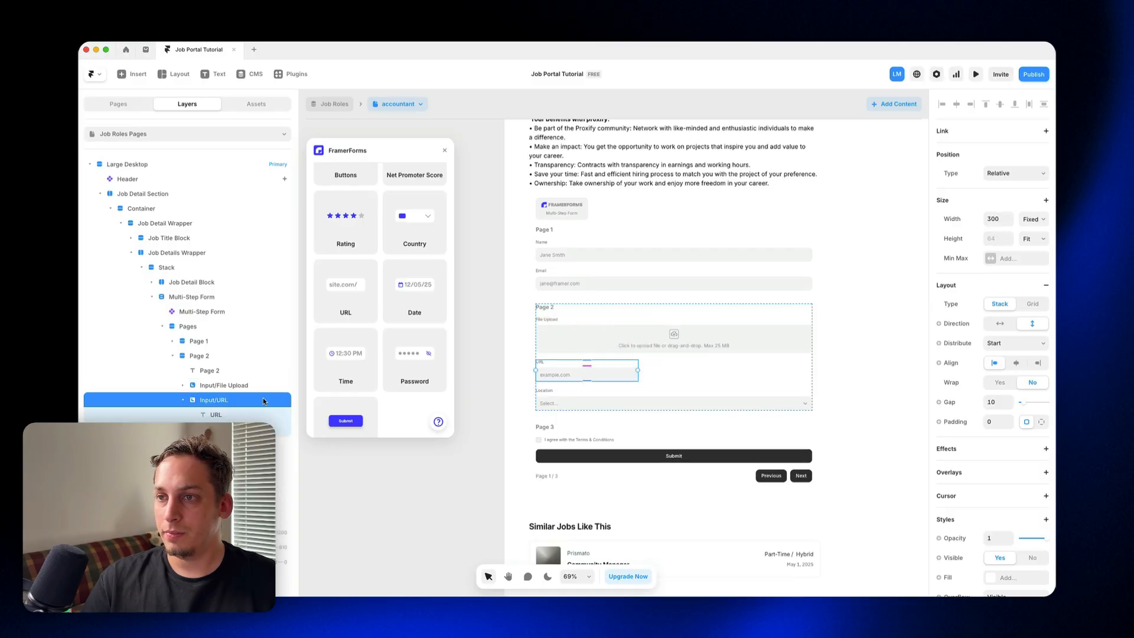
Step: Wrap Page 2's URL input and Location dropdown in a stack with horizontal direction
{"action": "left_click", "coordinate": [641, 395], "text": "shift"}
{"action": "right_click", "coordinate": [225, 406]}
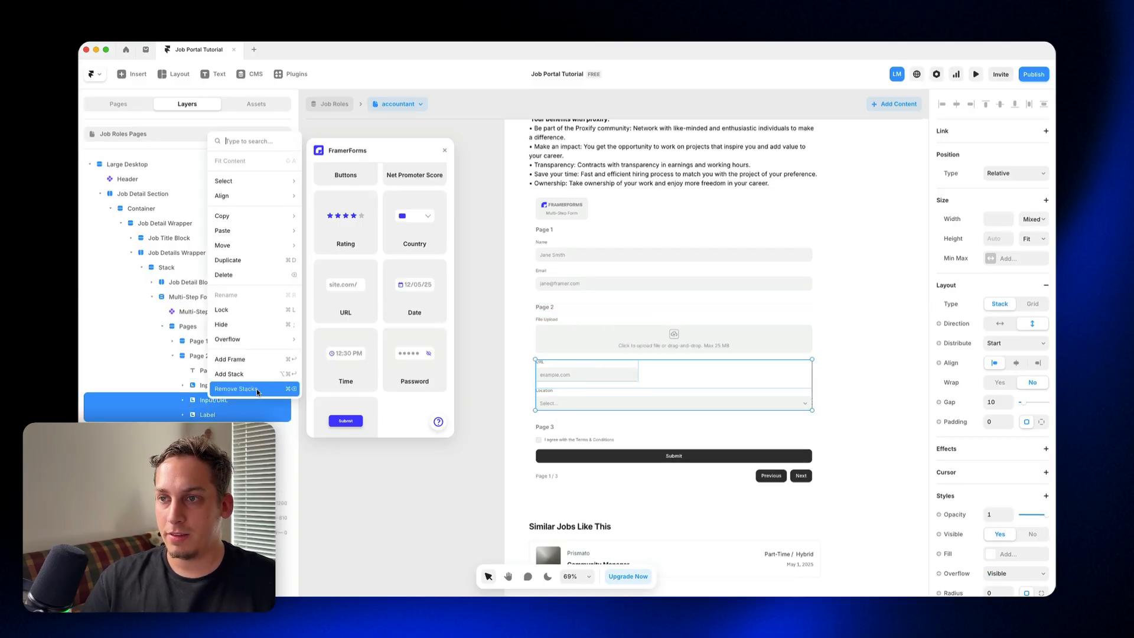
{"action": "left_click", "coordinate": [248, 374]}
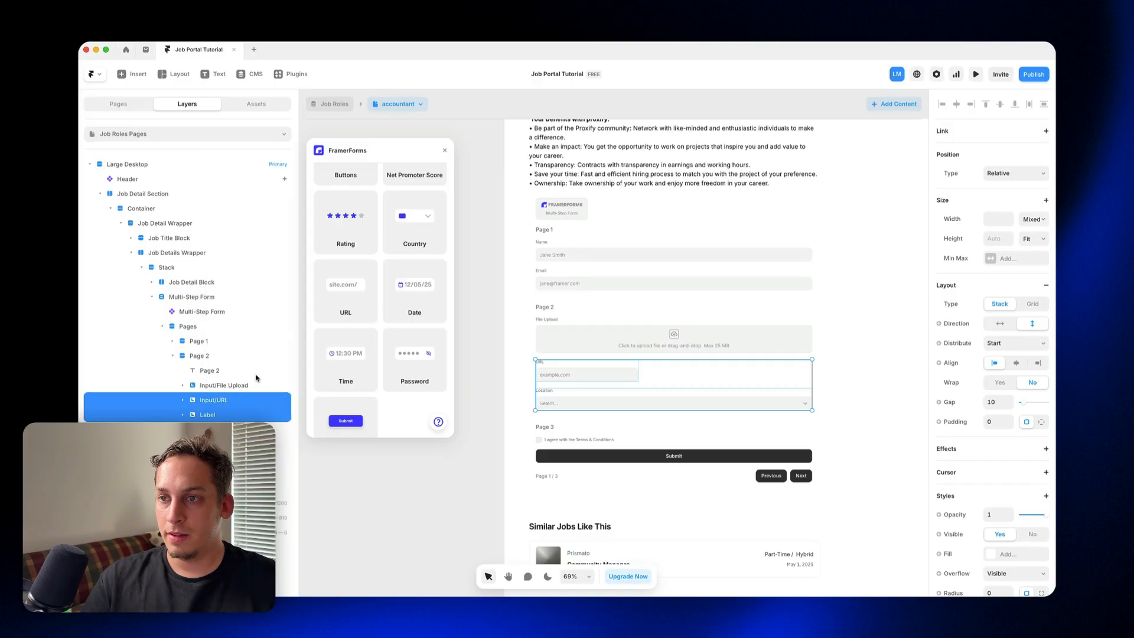
{"action": "left_click", "coordinate": [1000, 323]}
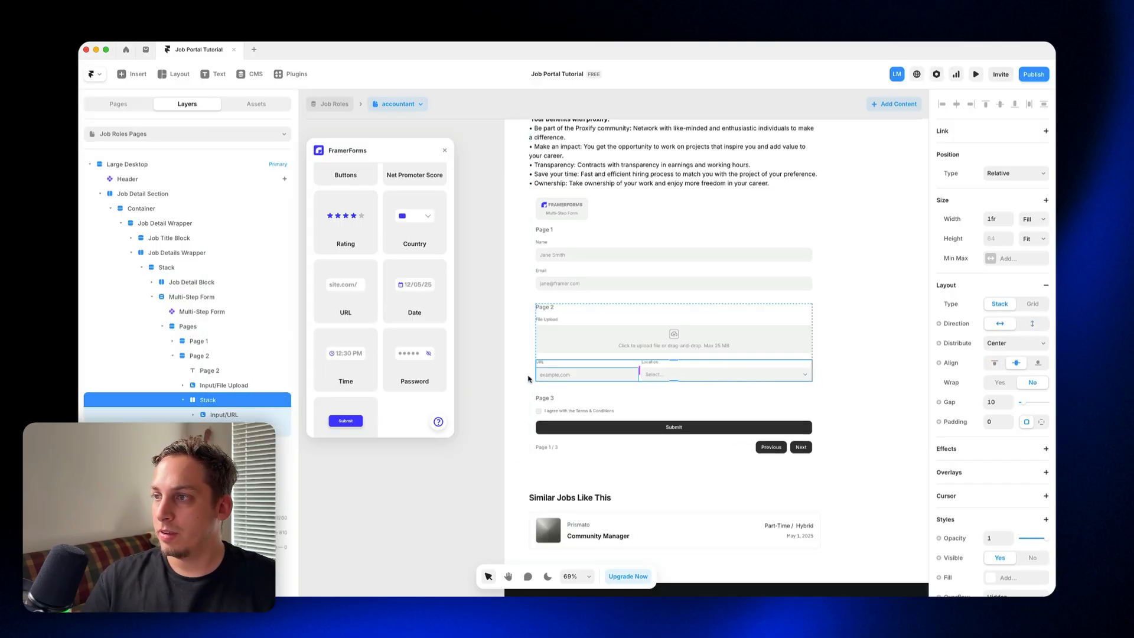
{"action": "left_click", "coordinate": [496, 378]}
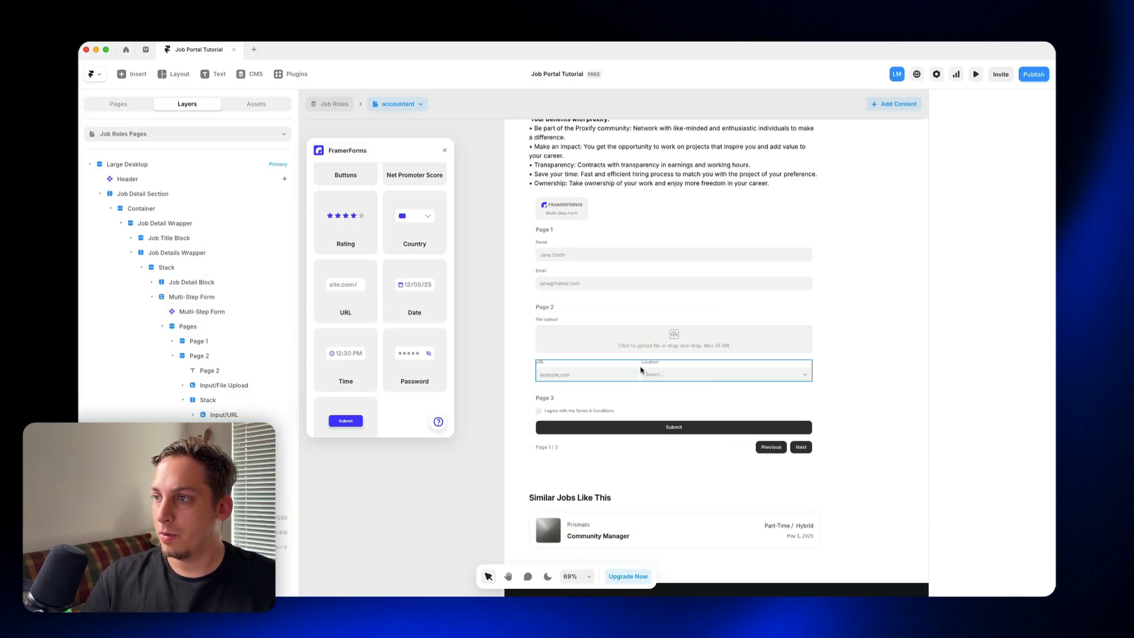
Step: Set the URL input's width to Fill so it shares the row evenly with the Location dropdown
{"action": "left_click", "coordinate": [640, 371]}
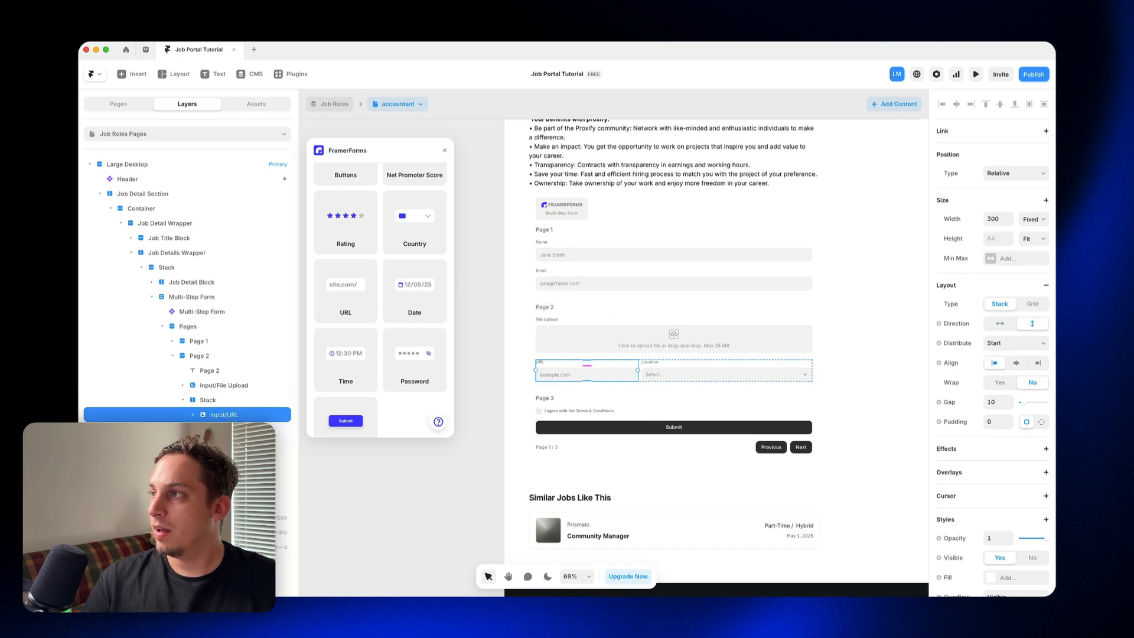
{"action": "left_click", "coordinate": [1035, 219]}
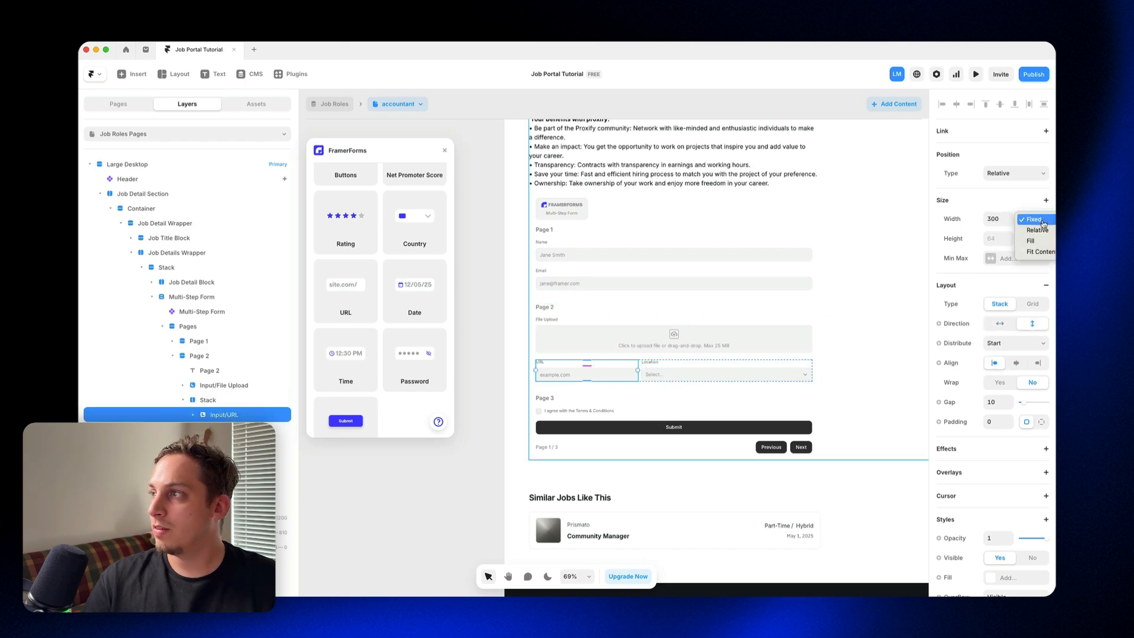
{"action": "left_click", "coordinate": [1040, 246]}
{"action": "left_click", "coordinate": [492, 315]}
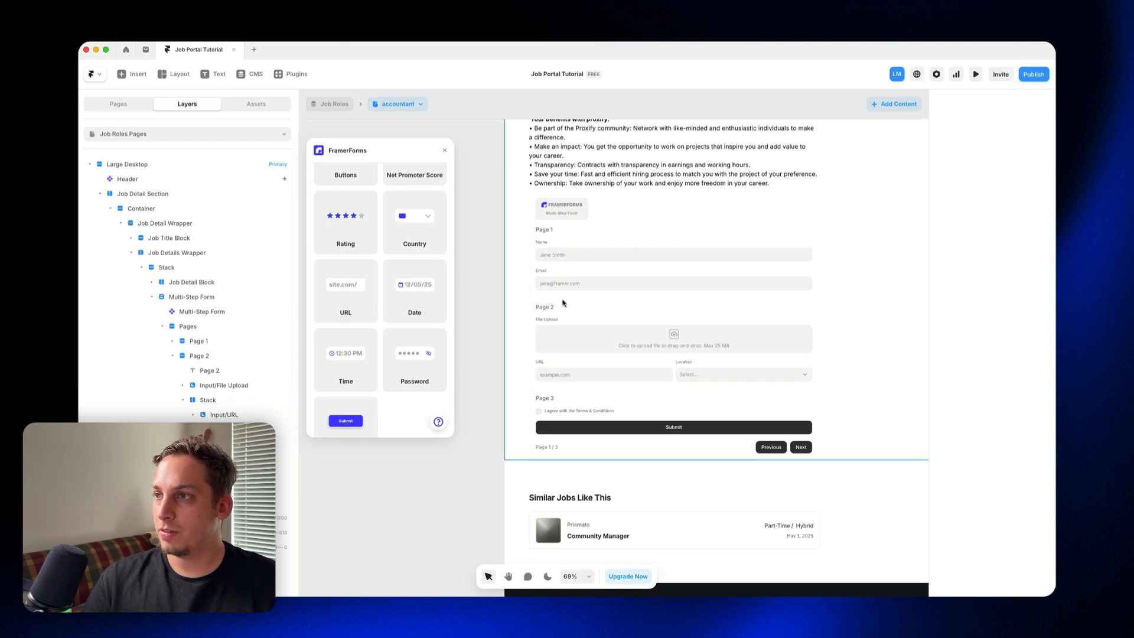
Step: Wrap Page 1's Name and Email fields in a stack so they sit side by side
{"action": "left_click", "coordinate": [617, 278]}
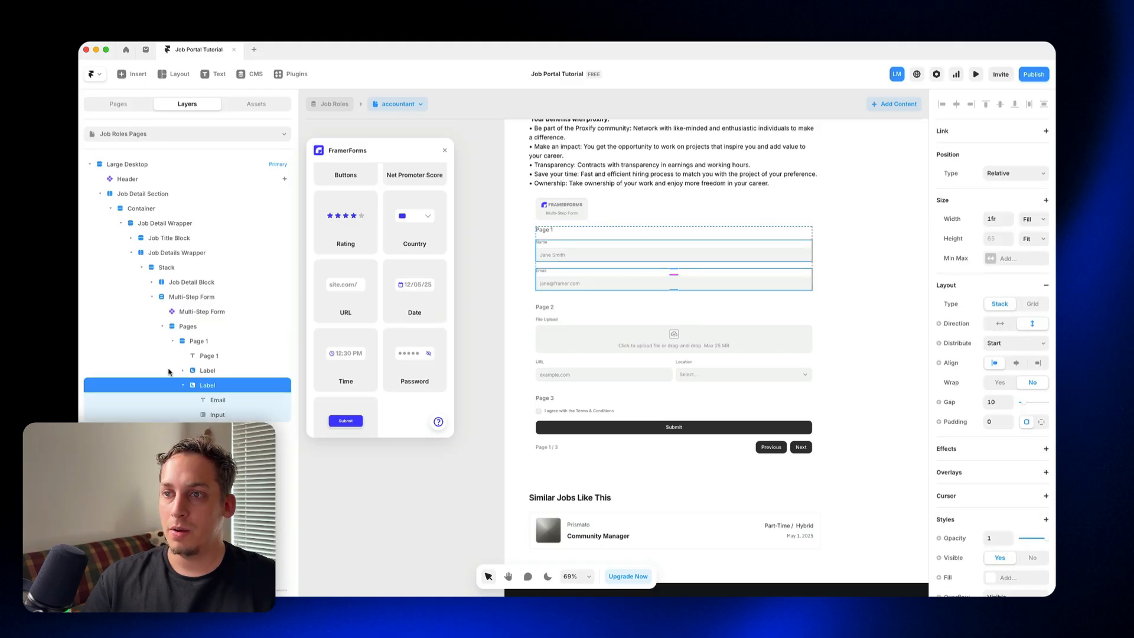
{"action": "left_click", "coordinate": [184, 370]}
{"action": "left_click", "coordinate": [184, 371]}
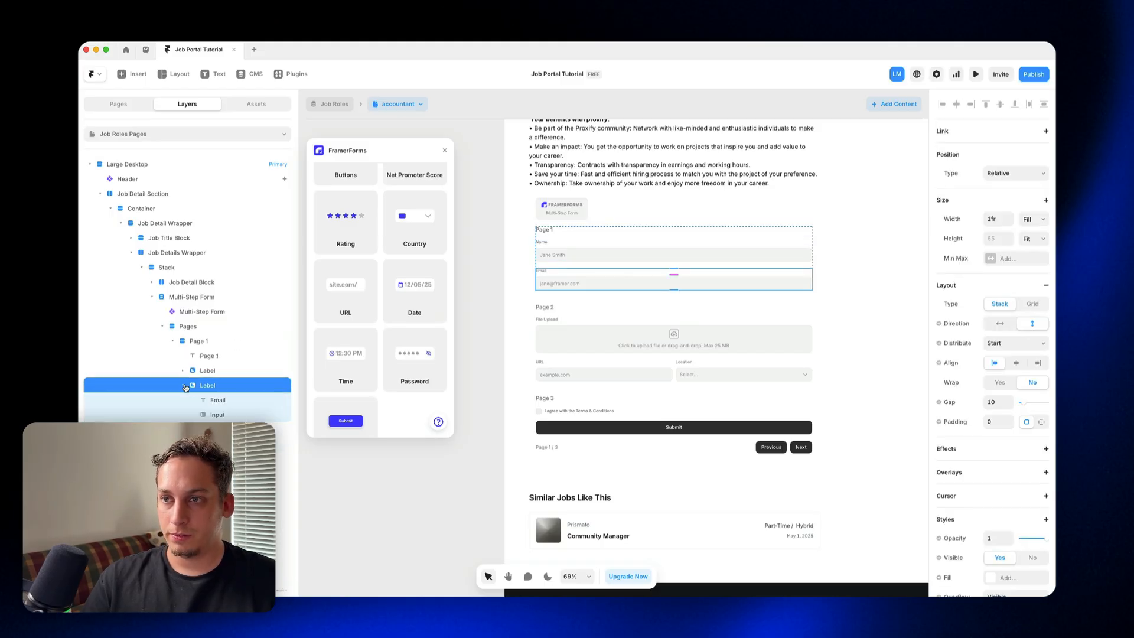
{"action": "left_click", "coordinate": [185, 387]}
{"action": "left_click", "coordinate": [206, 370], "text": "shift"}
{"action": "right_click", "coordinate": [206, 372]}
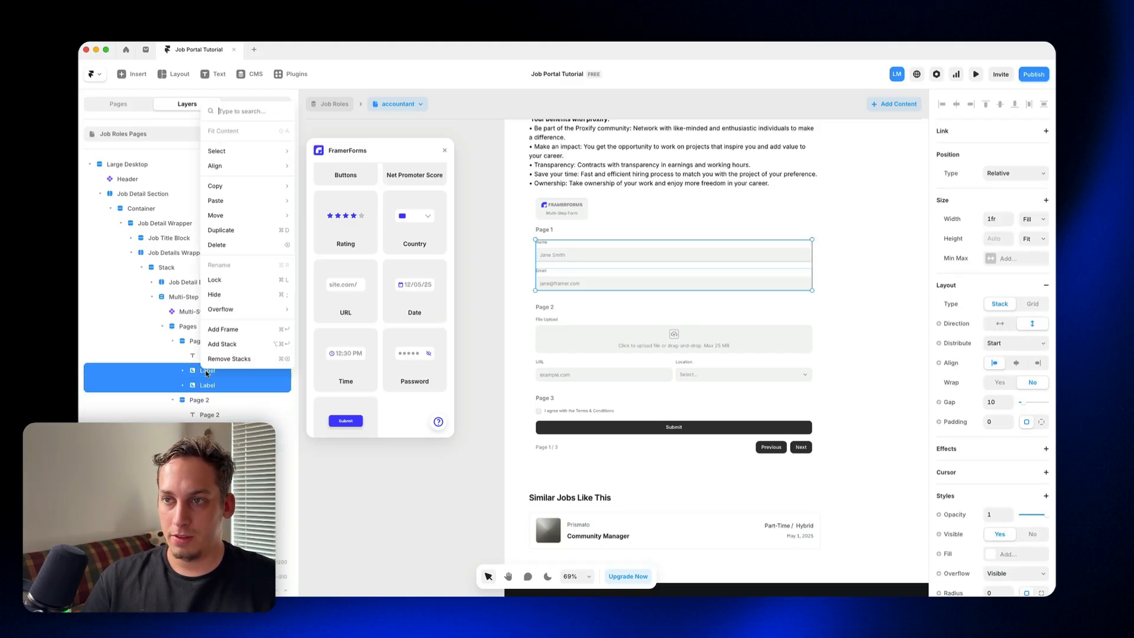
{"action": "left_click", "coordinate": [223, 344]}
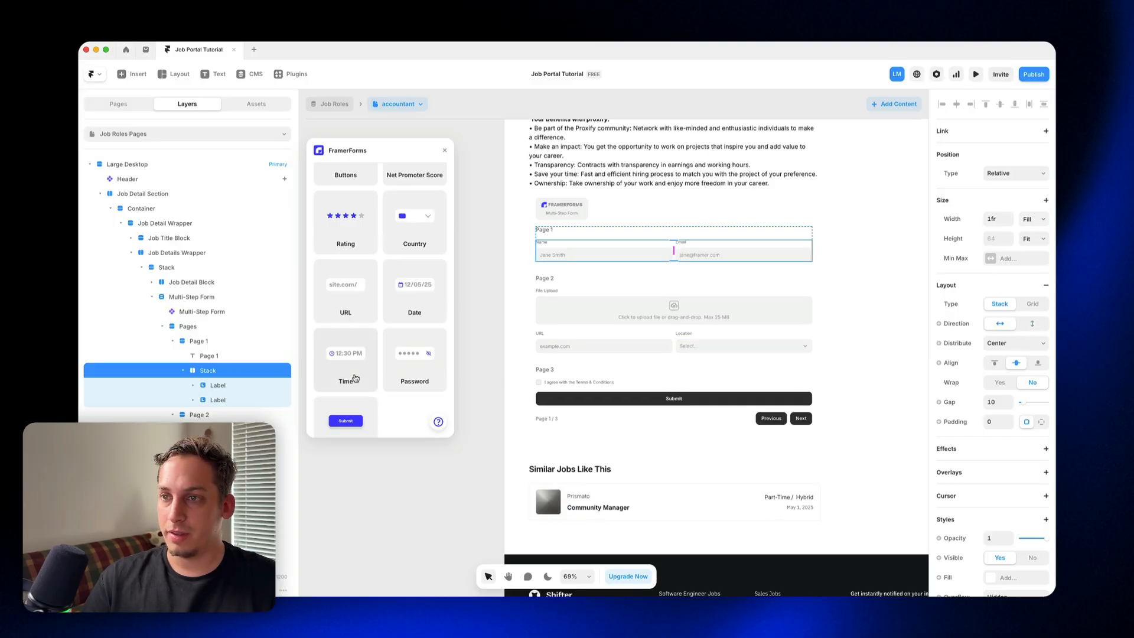
{"action": "left_click", "coordinate": [248, 385]}
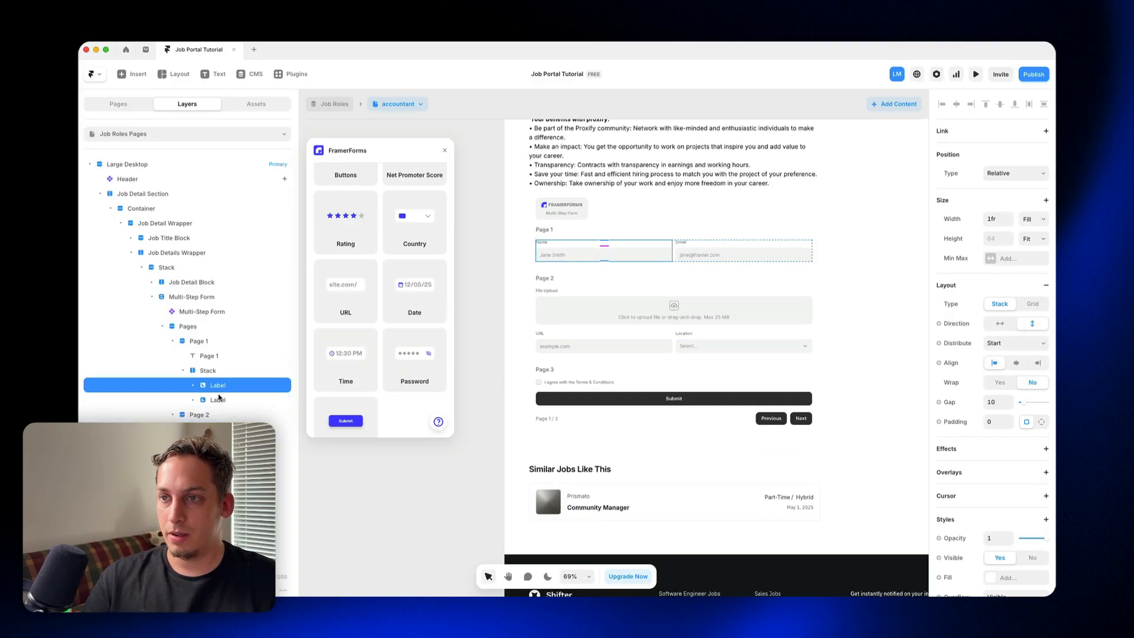
{"action": "left_click", "coordinate": [223, 400], "text": "shift"}
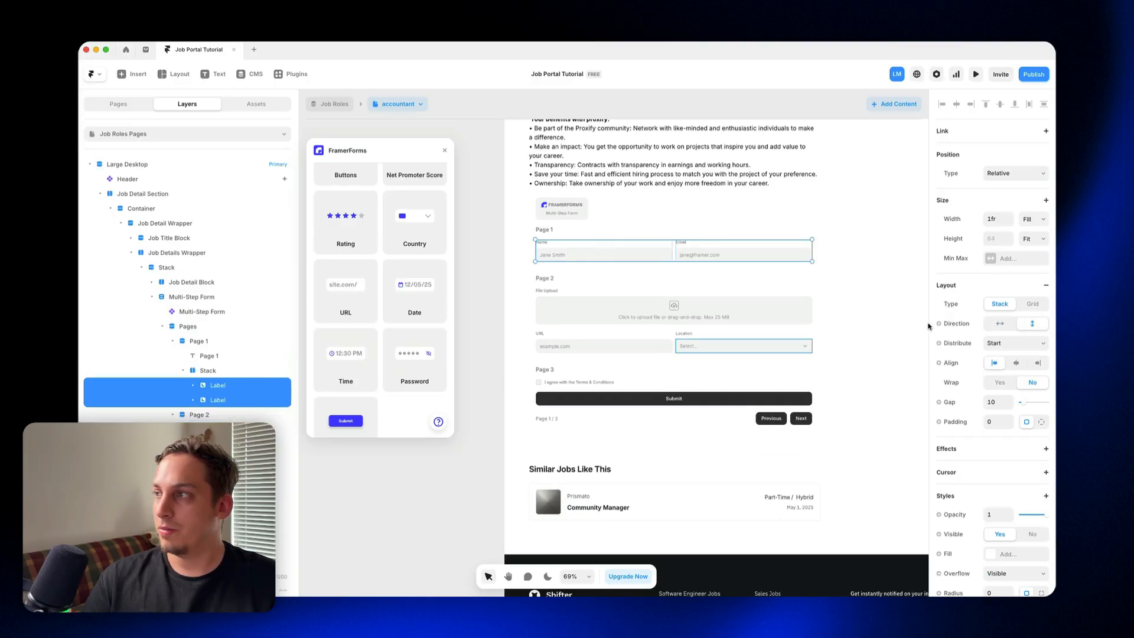
{"action": "left_click", "coordinate": [490, 267]}
Step: Duplicate the File Upload input on Page 2 of the form
{"action": "scroll", "coordinate": [493, 271], "scroll_direction": "up", "scroll_amount": 2}
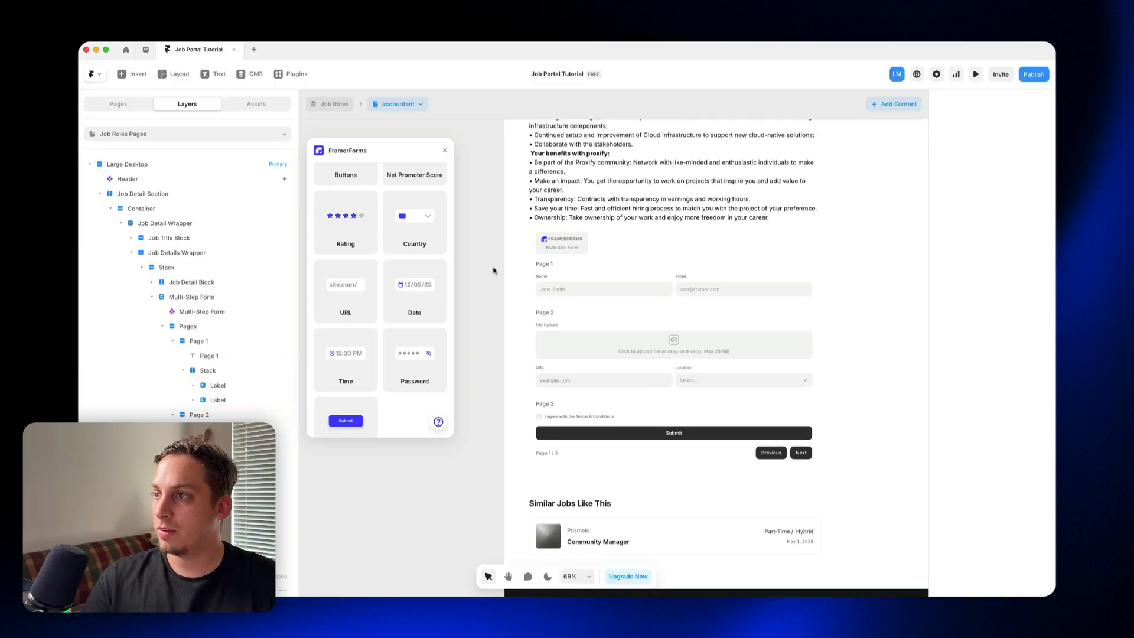
{"action": "left_click", "coordinate": [609, 335]}
{"action": "key", "text": "super+d"}
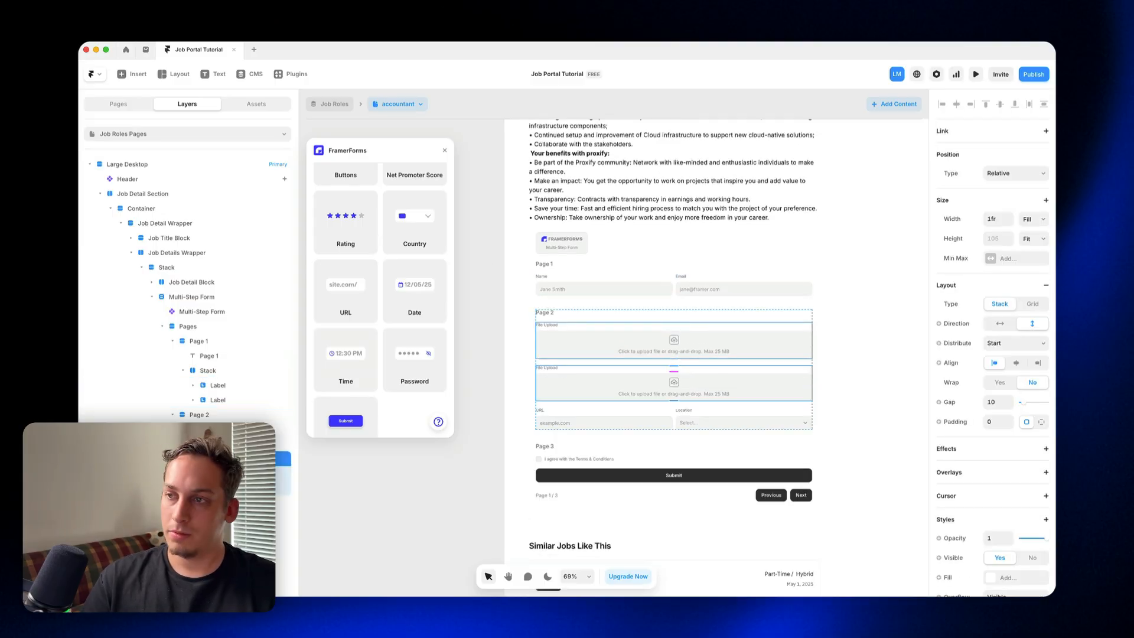
Step: Wrap both File Upload inputs on Page 2 in a stack and set its direction to horizontal
{"action": "left_click", "coordinate": [183, 459]}
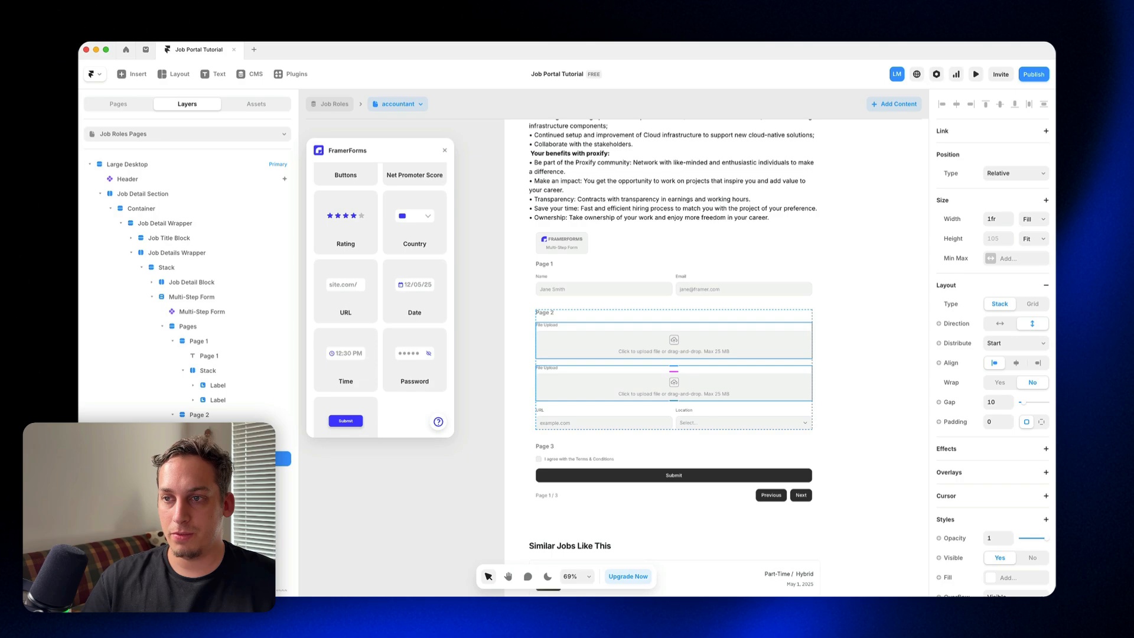
{"action": "left_click", "coordinate": [204, 444], "text": "shift"}
{"action": "right_click", "coordinate": [207, 450]}
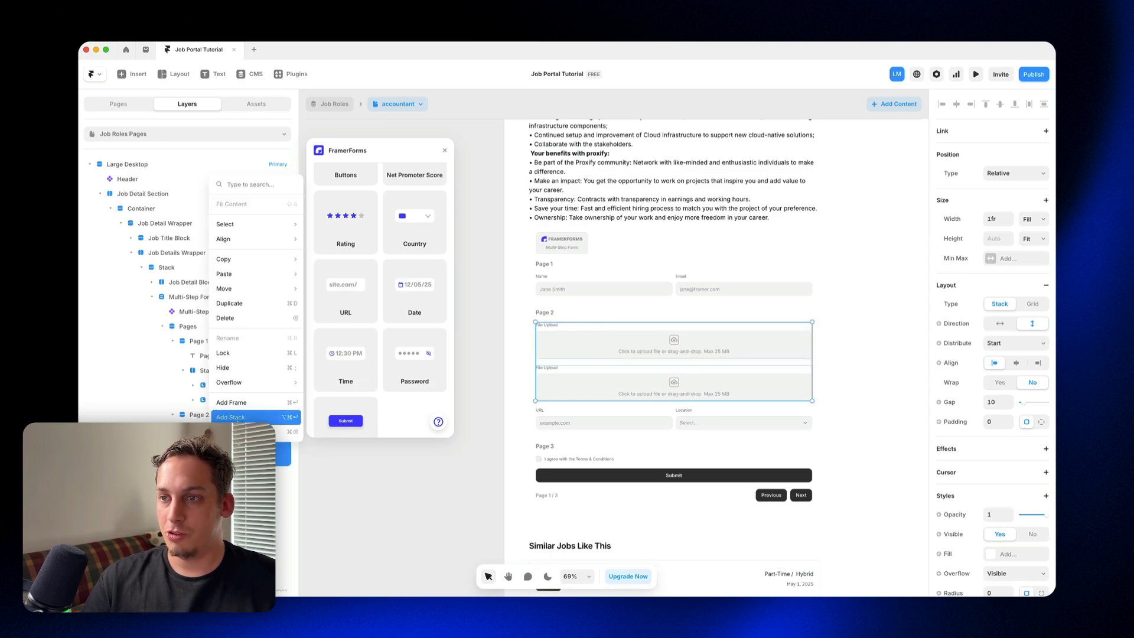
{"action": "left_click", "coordinate": [236, 419]}
{"action": "left_click", "coordinate": [1000, 323]}
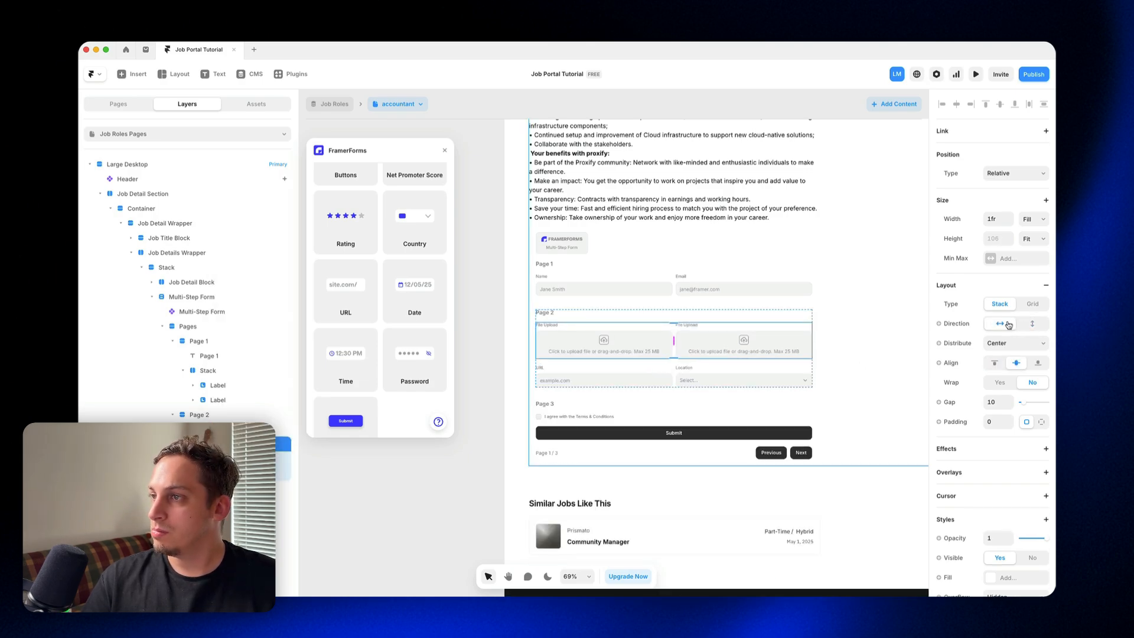
{"action": "left_click", "coordinate": [485, 350]}
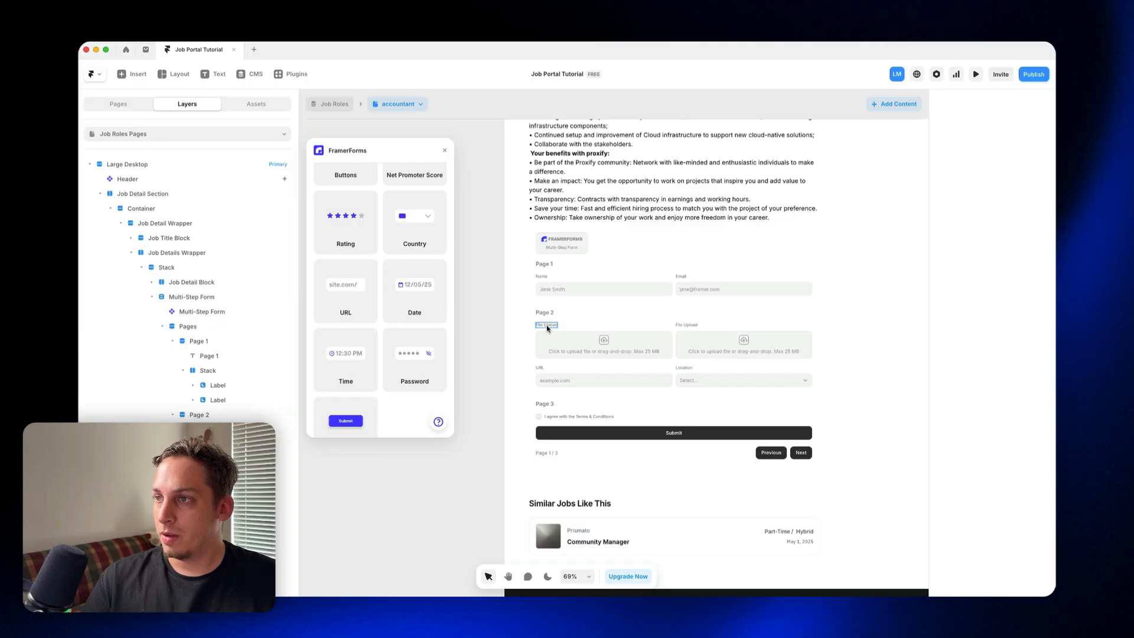
Step: Relabel Page 2's two File Upload inputs as "Upload your Resume" for the first and "Cover Letter" for the second
{"action": "double_click", "coordinate": [546, 325]}
{"action": "triple_click", "coordinate": [546, 324]}
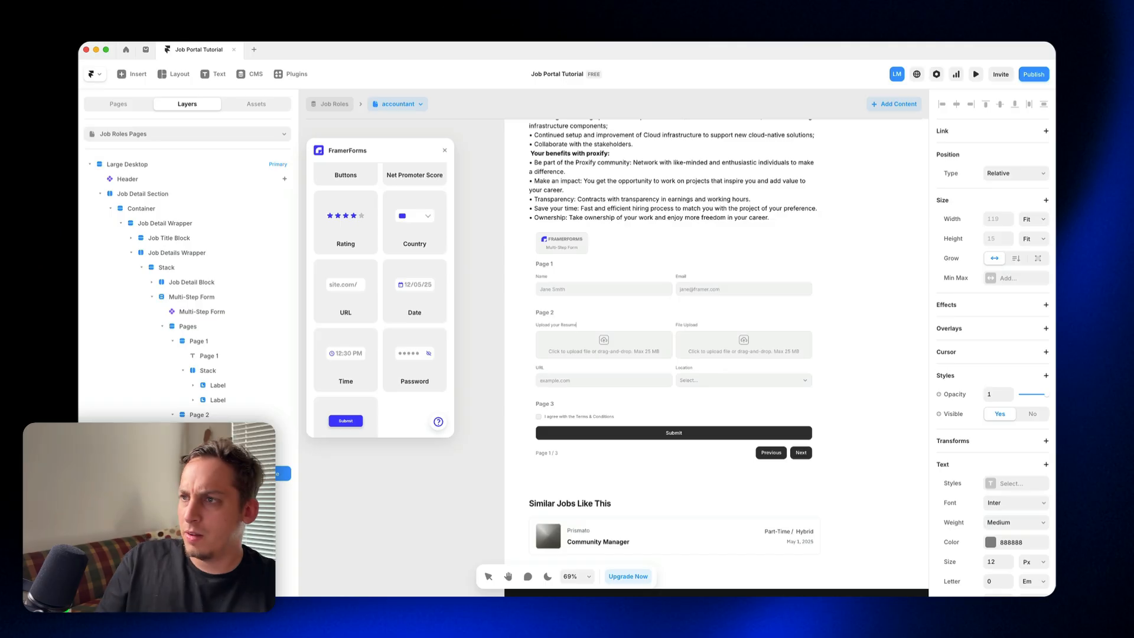
{"action": "left_click", "coordinate": [658, 325]}
{"action": "double_click", "coordinate": [688, 325]}
{"action": "double_click", "coordinate": [688, 325]}
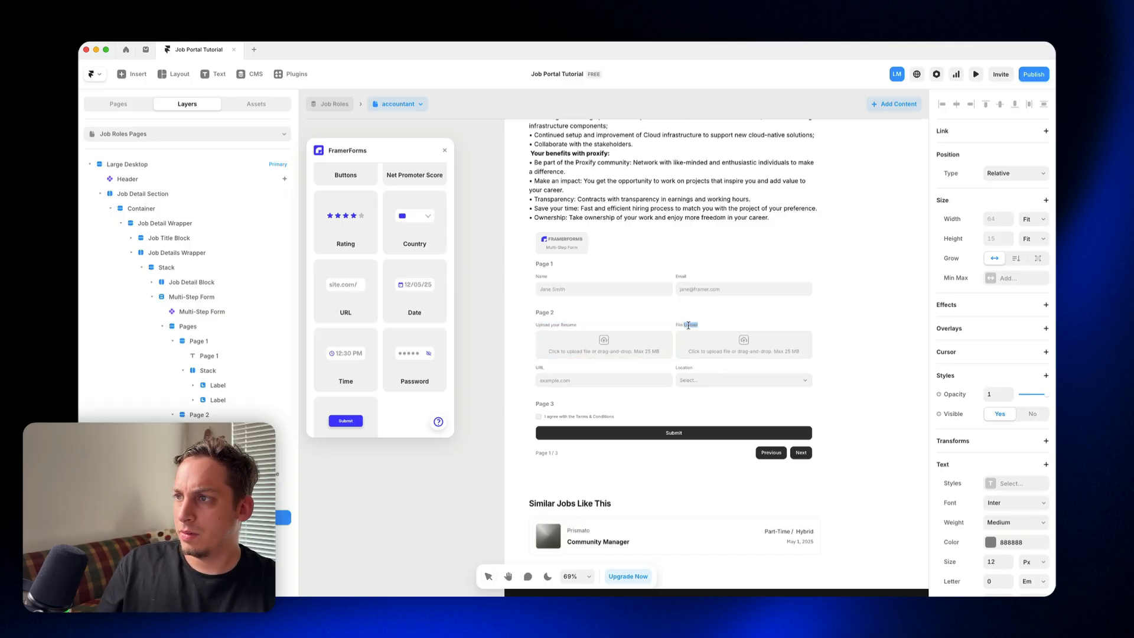
{"action": "type", "text": "Cover Letter"}
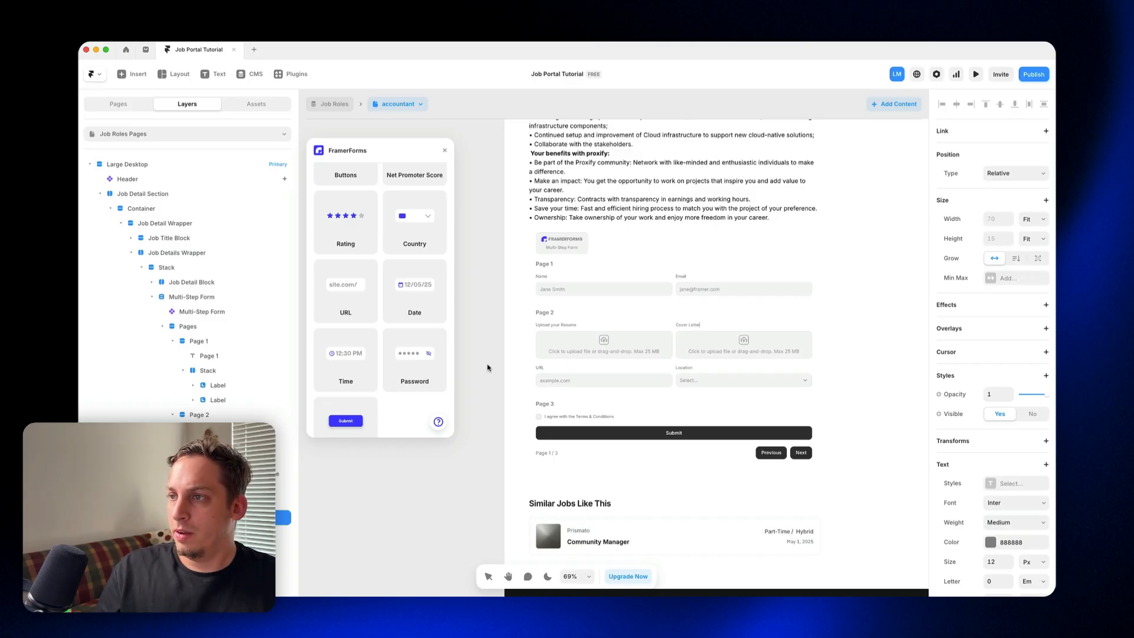
{"action": "left_click", "coordinate": [487, 367]}
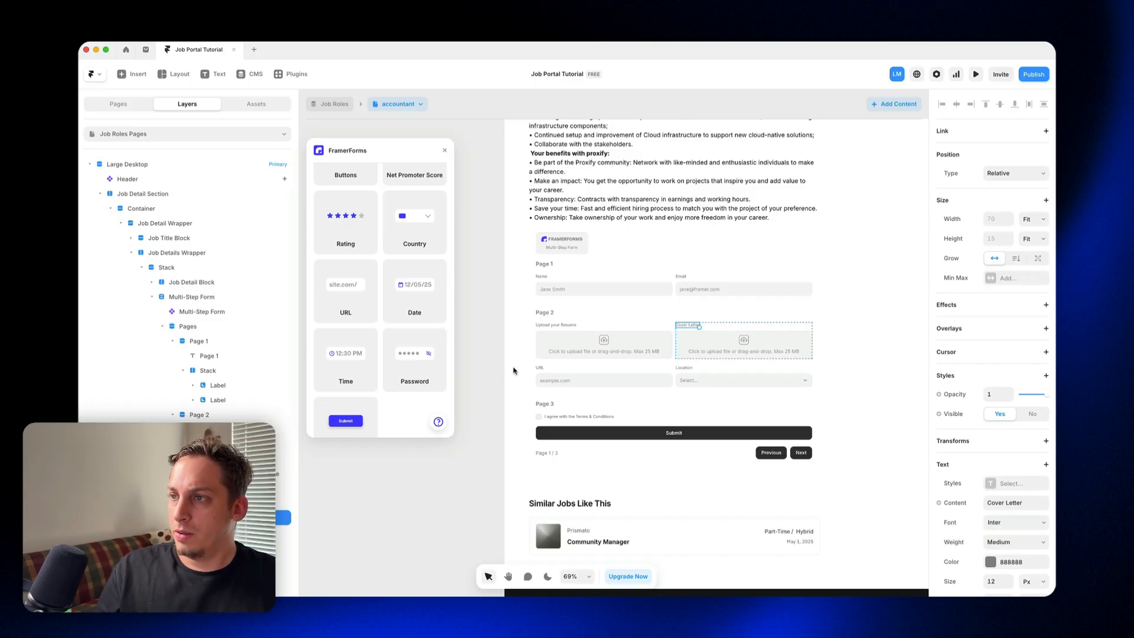
Step: Relabel Page 2's URL input as "Portfolio URL" and replace the word Portfolio with "Linkedin"
{"action": "double_click", "coordinate": [541, 370]}
{"action": "double_click", "coordinate": [541, 370]}
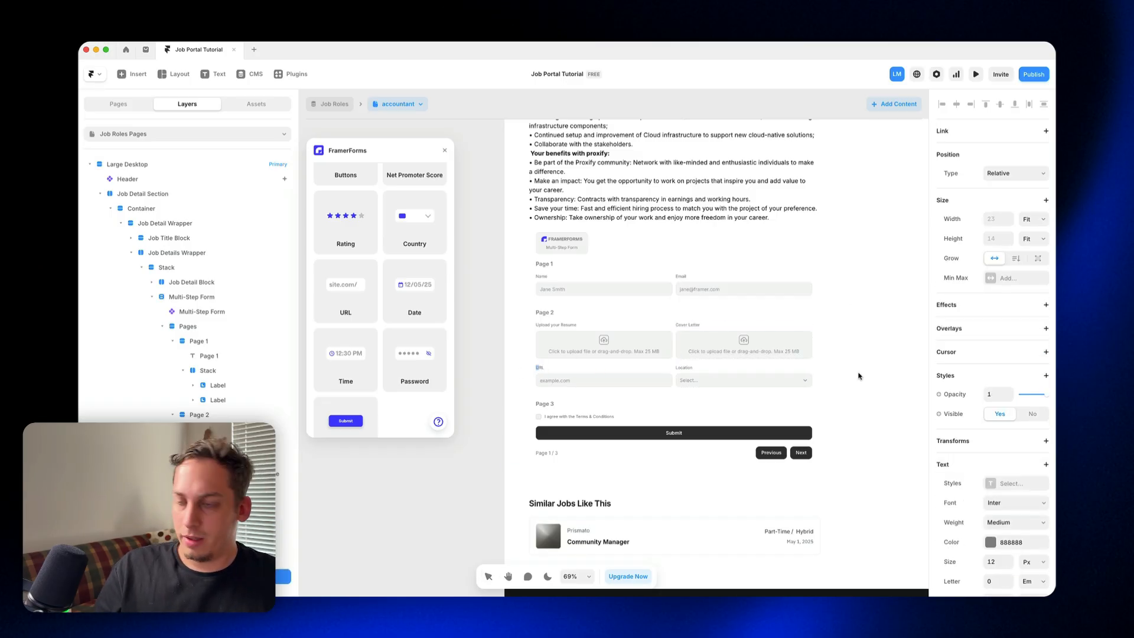
{"action": "type", "text": "Po"}
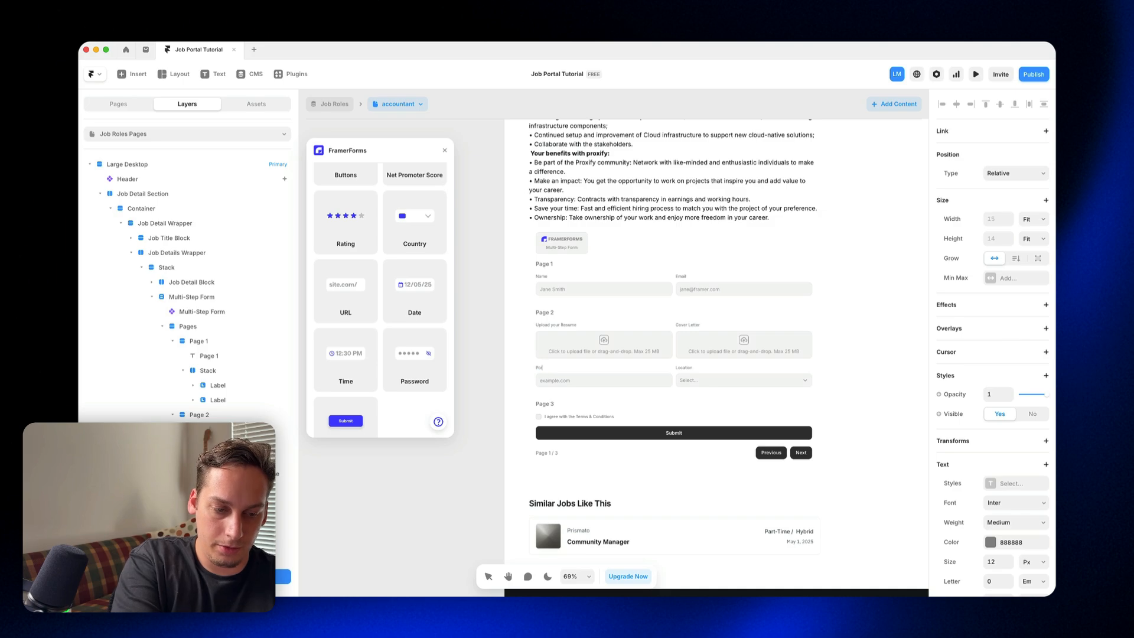
{"action": "type", "text": "rtfolio"}
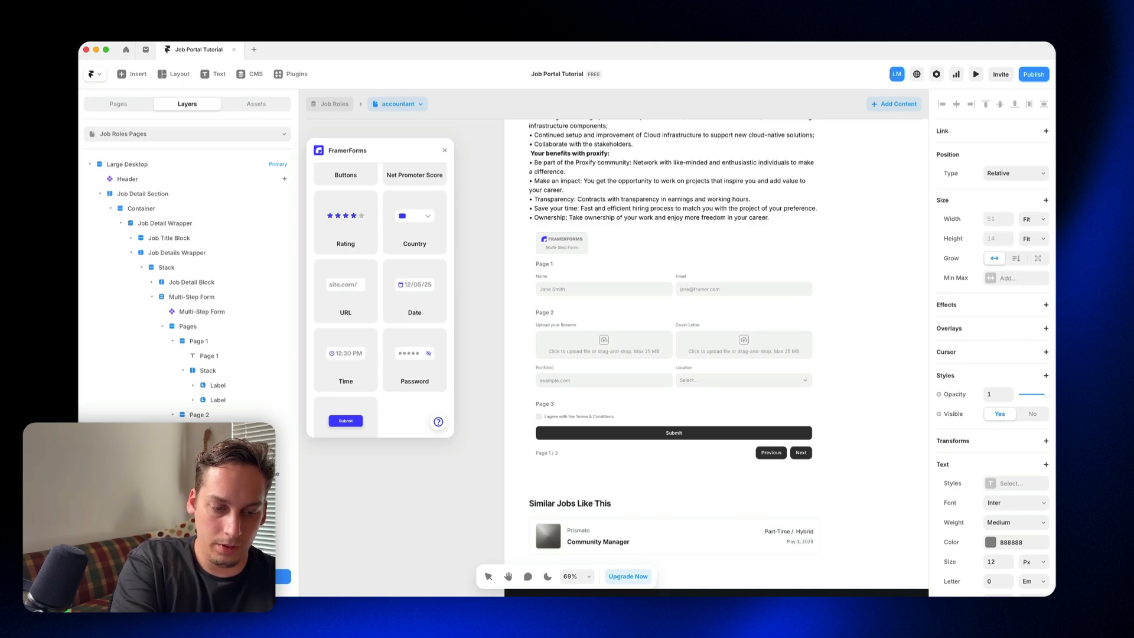
{"action": "type", "text": " URL"}
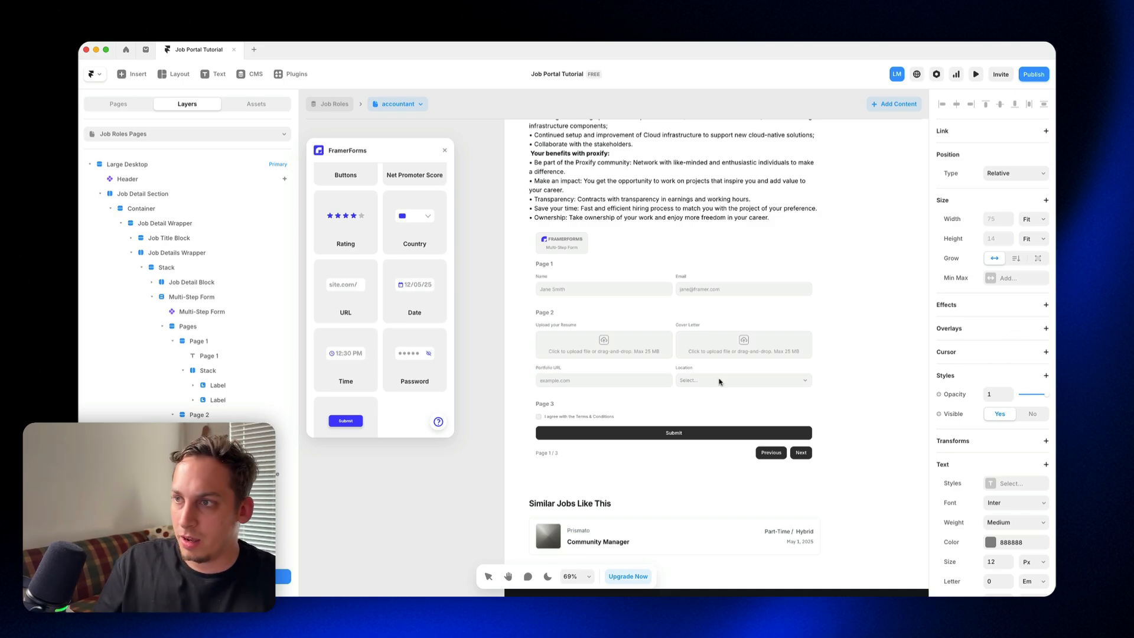
{"action": "double_click", "coordinate": [543, 368]}
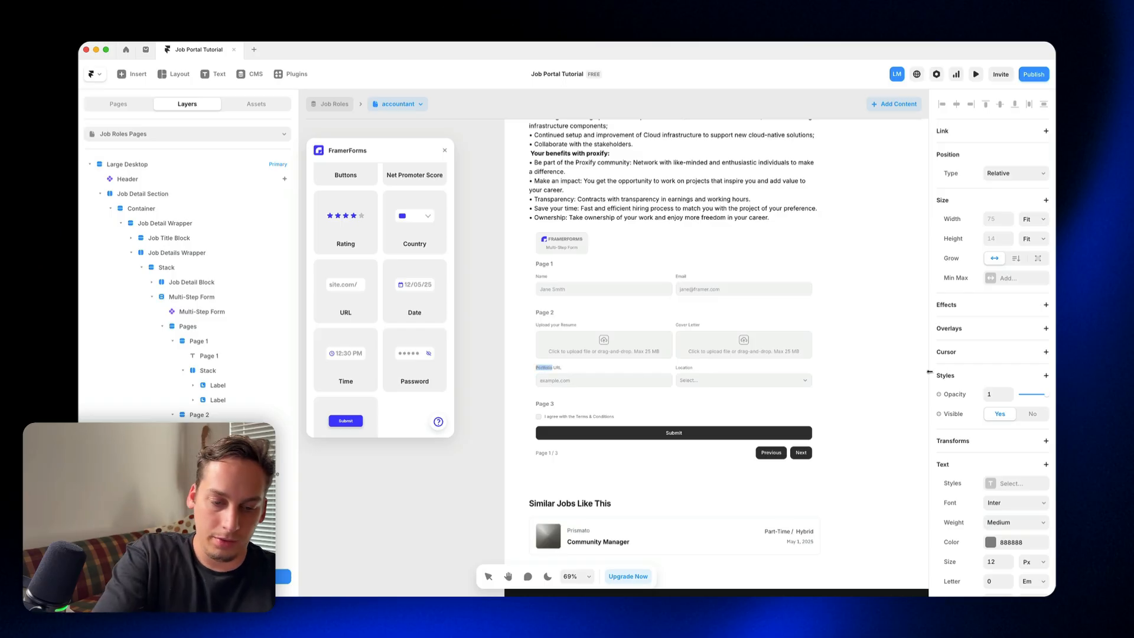
{"action": "type", "text": "Linkedin"}
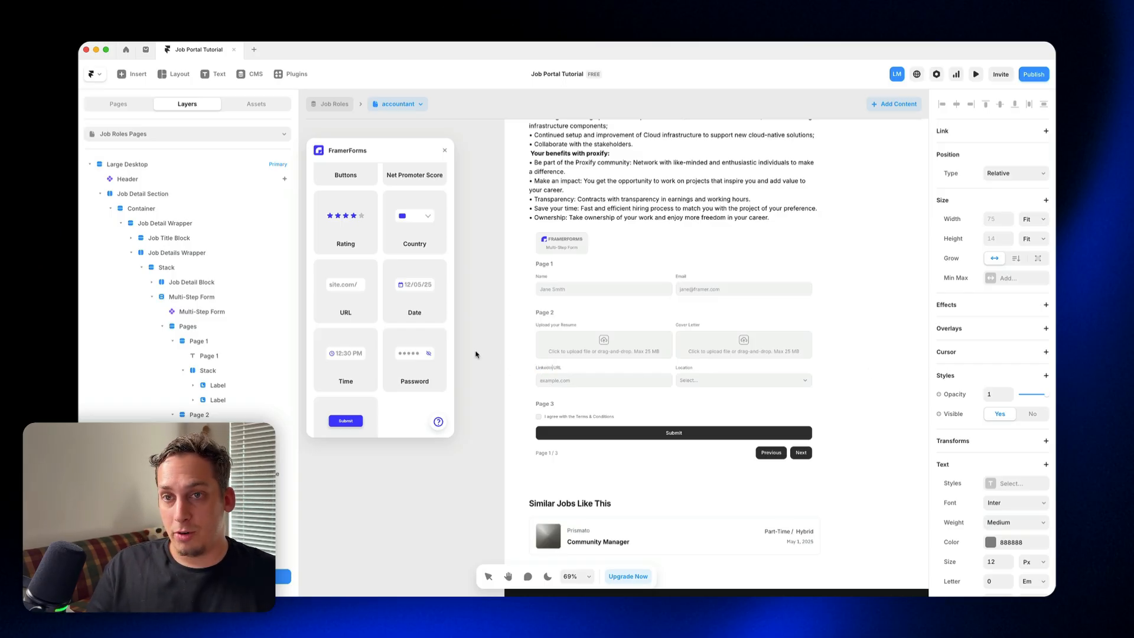
Step: Change Page 1's heading in the form to "General Contact Information"
{"action": "key", "text": "Escape"}
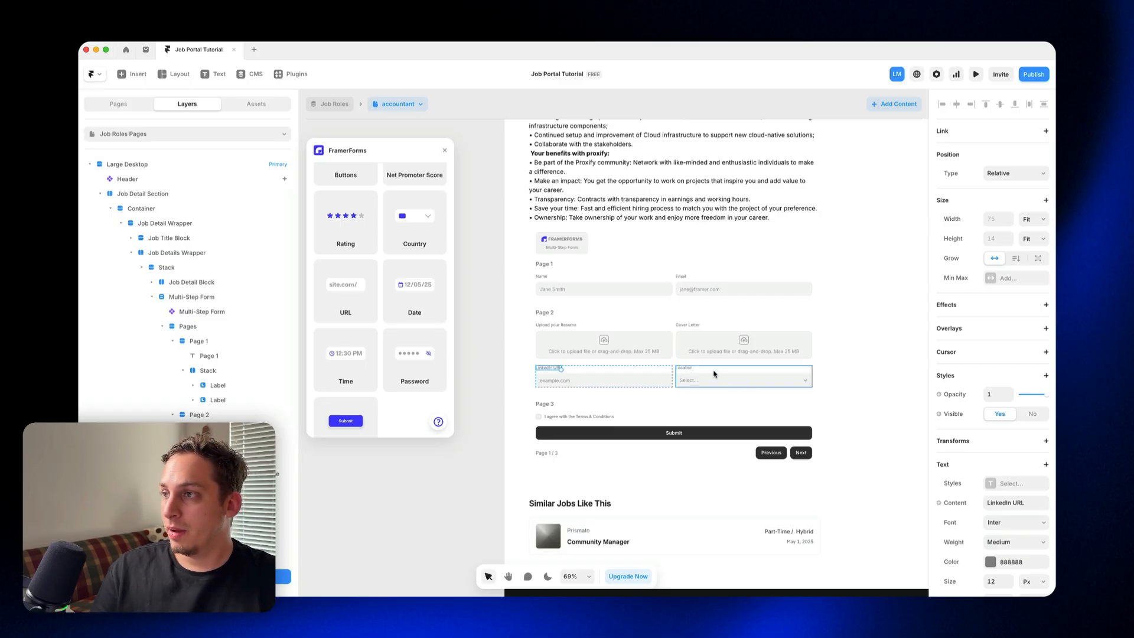
{"action": "left_click", "coordinate": [682, 371]}
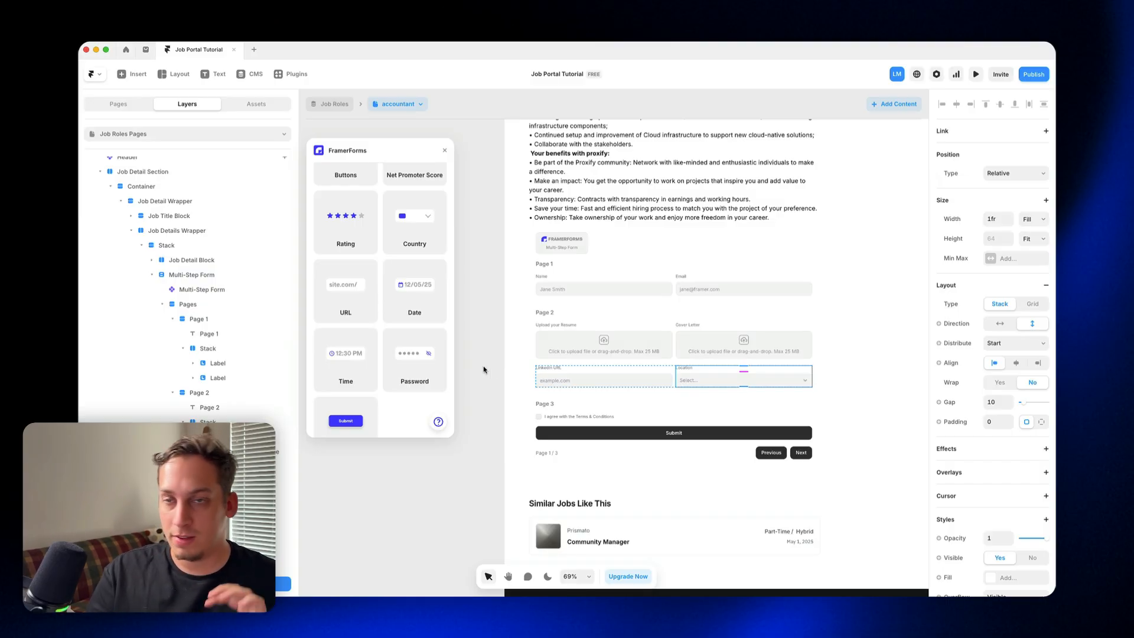
{"action": "double_click", "coordinate": [551, 263]}
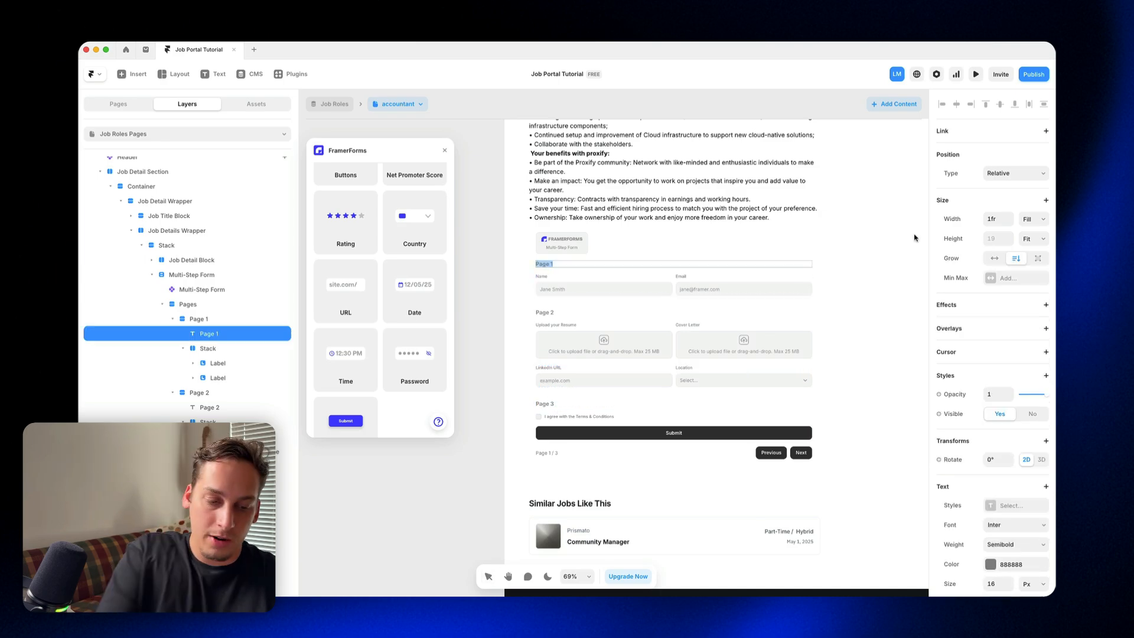
{"action": "type", "text": "General Co"}
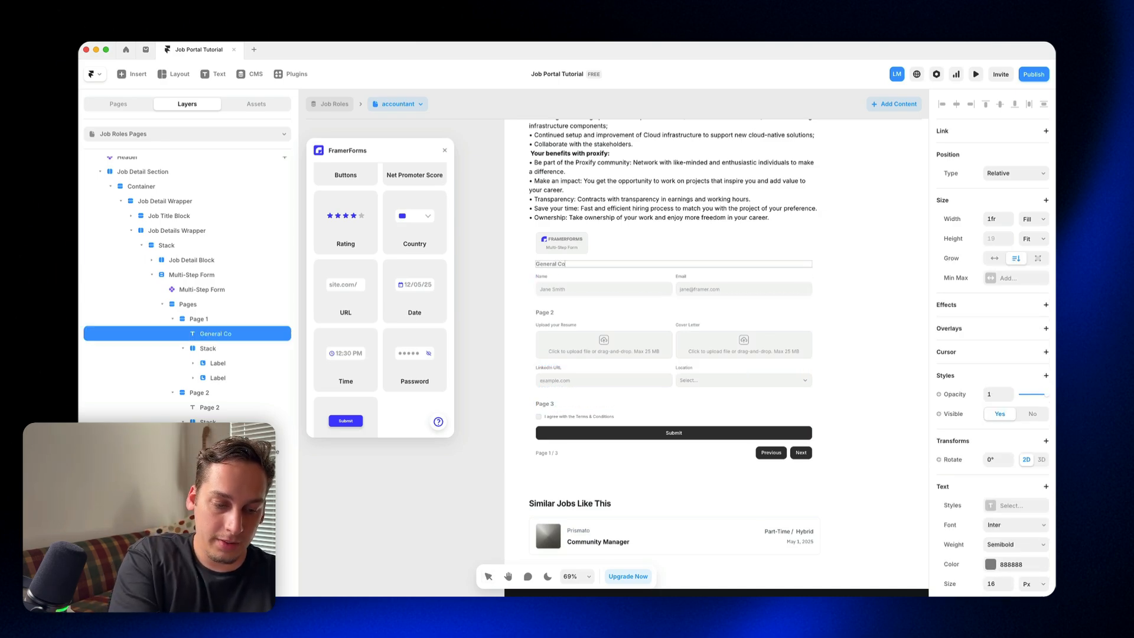
{"action": "type", "text": "ntact Infor"}
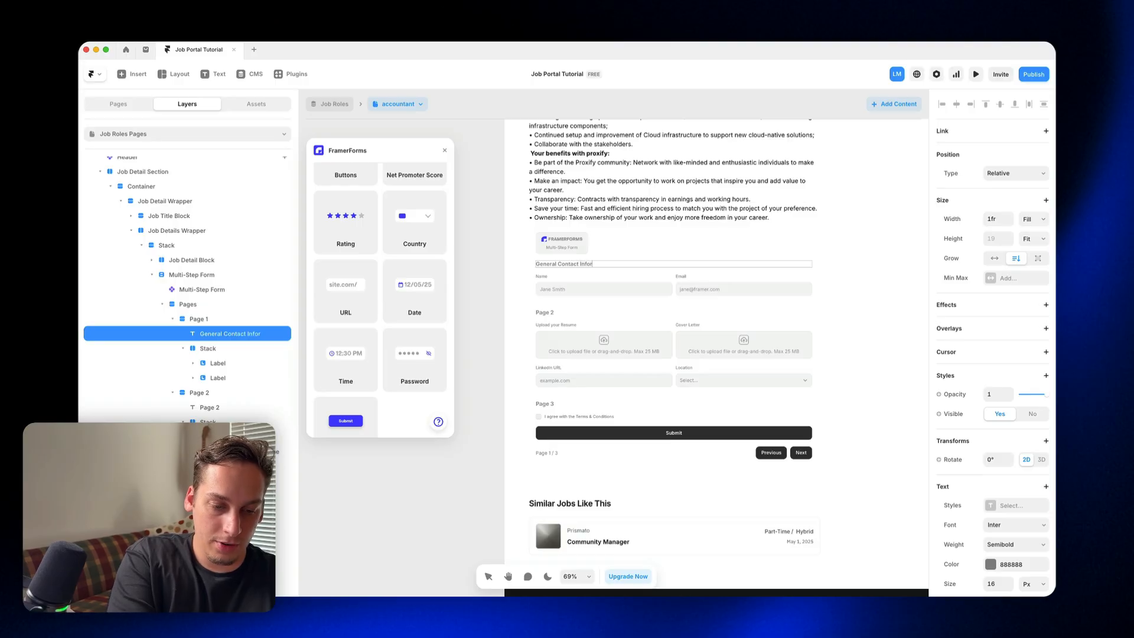
{"action": "type", "text": "mation"}
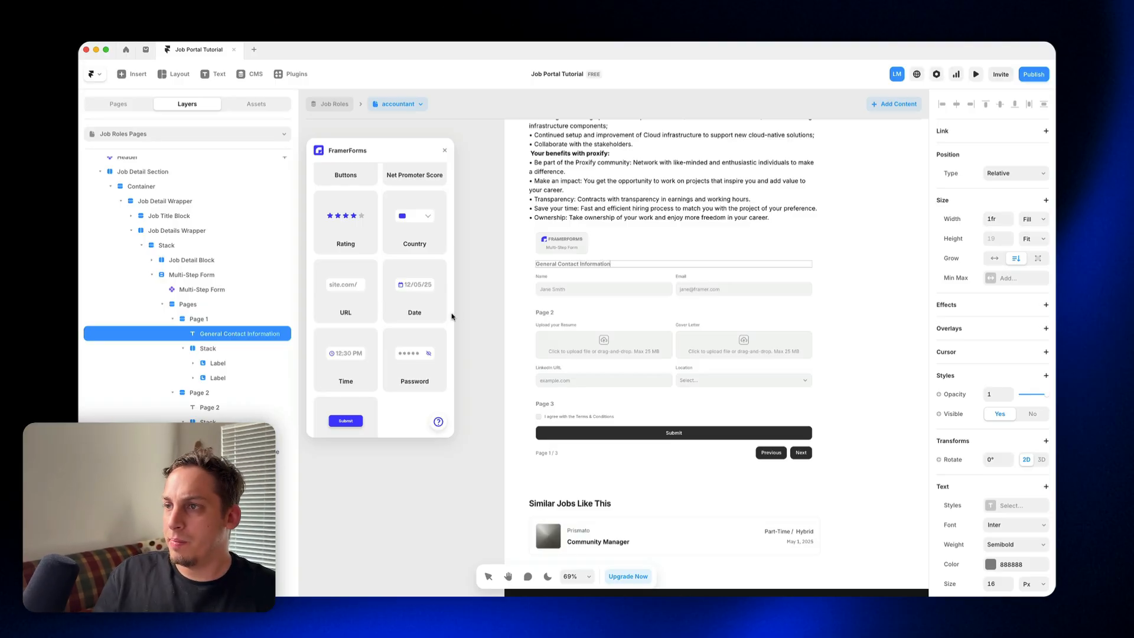
Step: Change Page 2's heading to "Professional Information" and Page 3's heading to "Submit"
{"action": "double_click", "coordinate": [549, 313]}
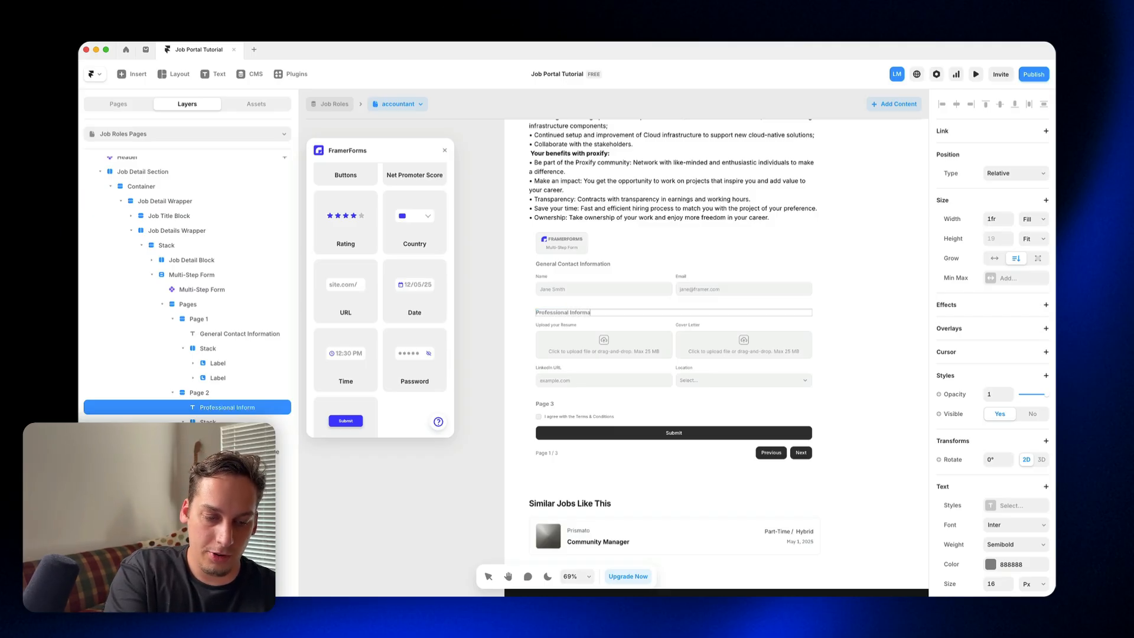
{"action": "left_click", "coordinate": [548, 404]}
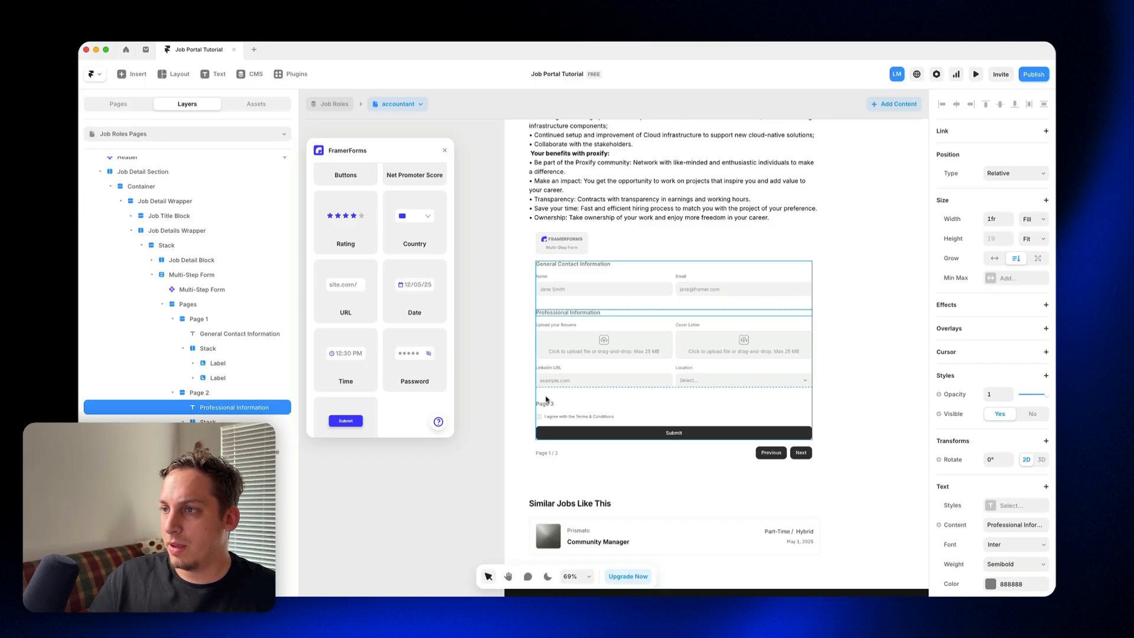
{"action": "double_click", "coordinate": [548, 403]}
{"action": "key", "text": "ctrl+a"}
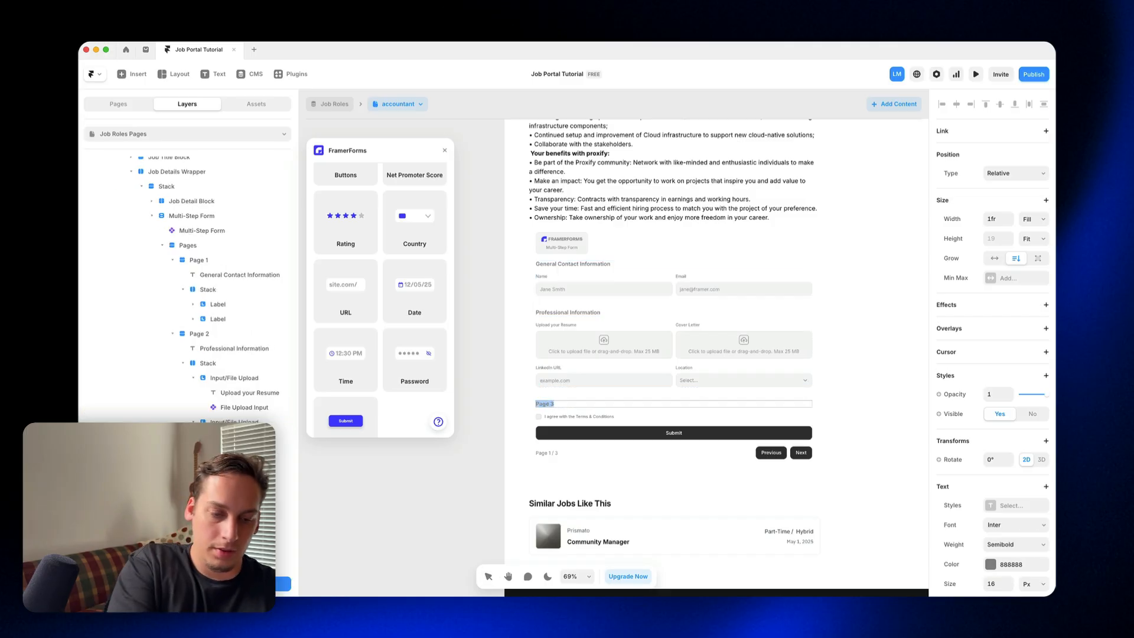
{"action": "type", "text": "Submit"}
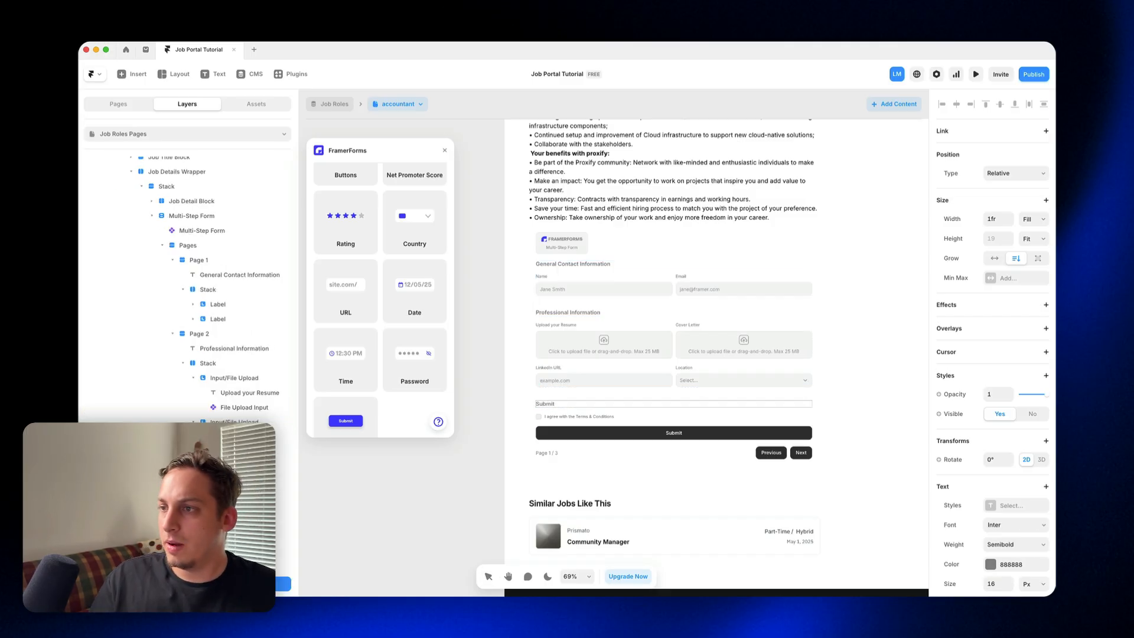
Step: Give the Multi-Step Form a solid border in 222222 at 10% opacity and a corner radius of 20
{"action": "left_click", "coordinate": [538, 303]}
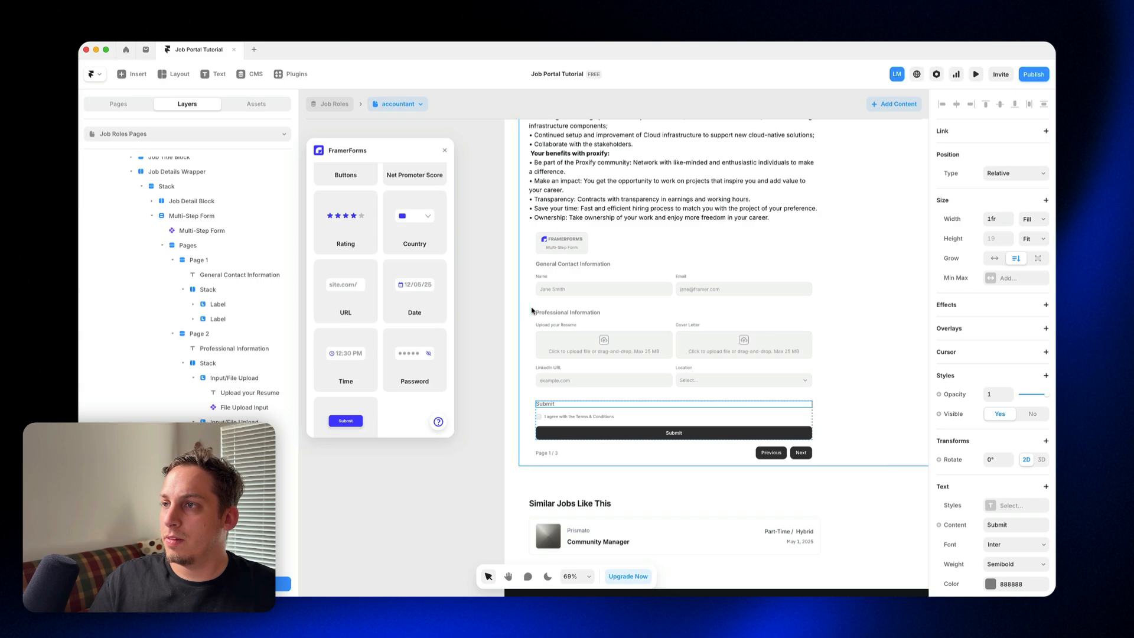
{"action": "left_click", "coordinate": [538, 303]}
{"action": "double_click", "coordinate": [556, 303]}
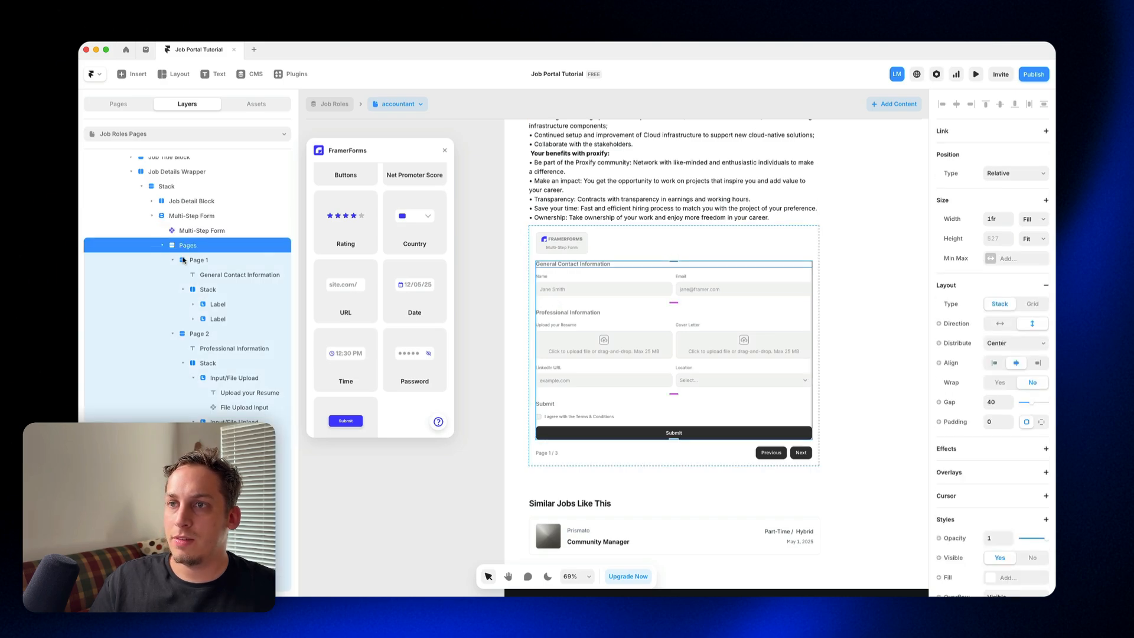
{"action": "left_click", "coordinate": [163, 246]}
{"action": "left_click", "coordinate": [151, 297]}
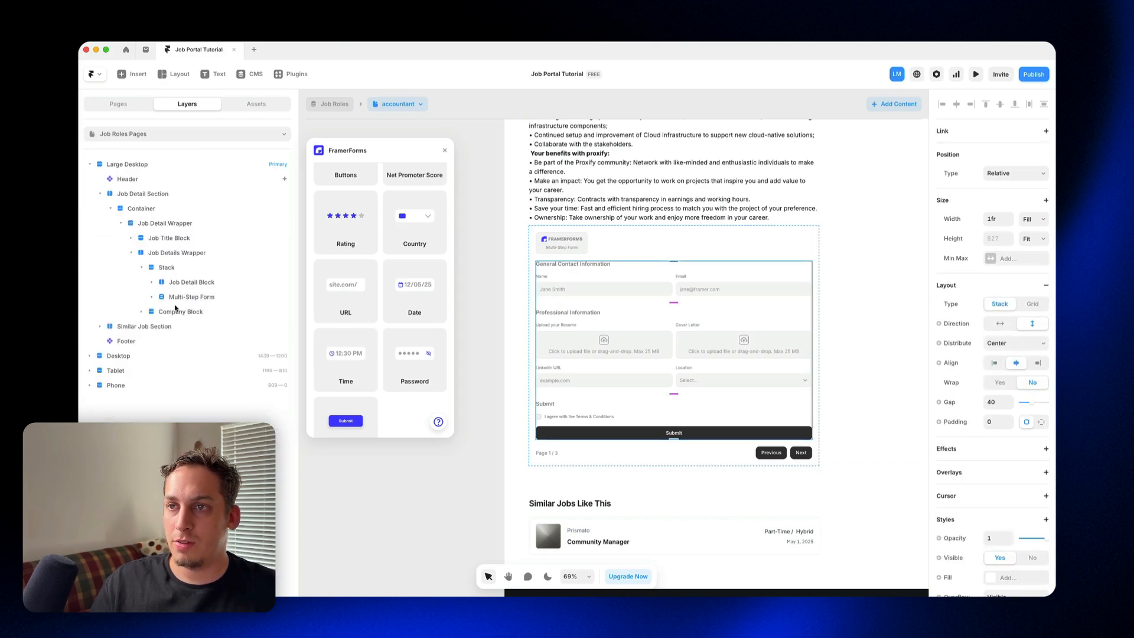
{"action": "left_click", "coordinate": [190, 297]}
{"action": "scroll", "coordinate": [1034, 455], "scroll_direction": "down", "scroll_amount": 5}
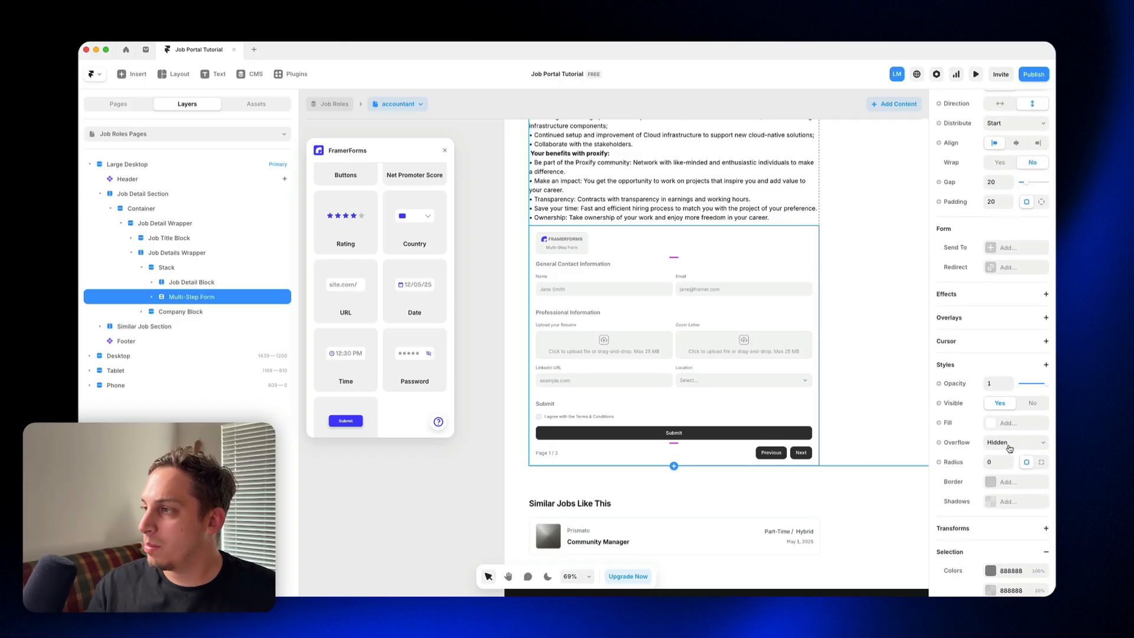
{"action": "scroll", "coordinate": [1009, 449], "scroll_direction": "down", "scroll_amount": 1}
{"action": "left_click", "coordinate": [993, 441]}
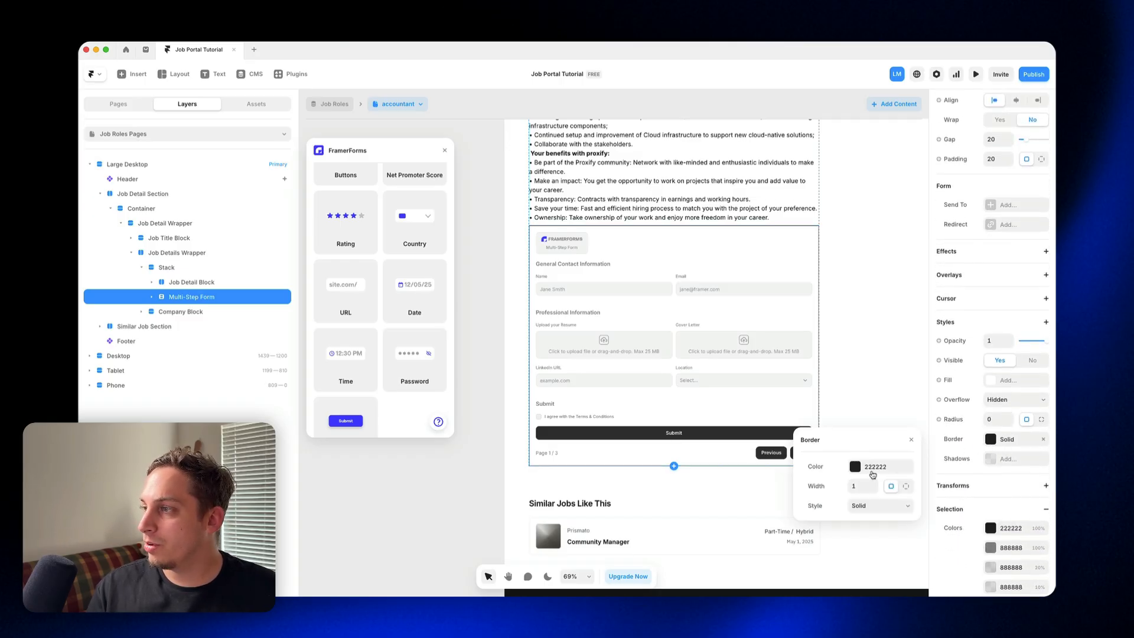
{"action": "left_click", "coordinate": [884, 471]}
{"action": "left_click", "coordinate": [867, 407]}
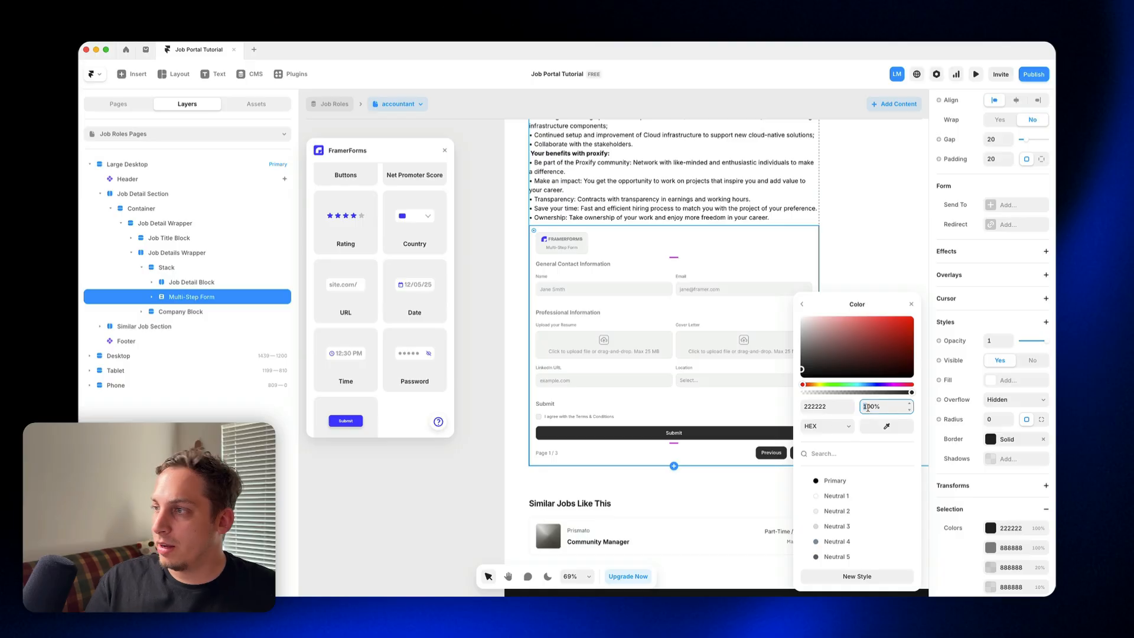
{"action": "type", "text": "10"}
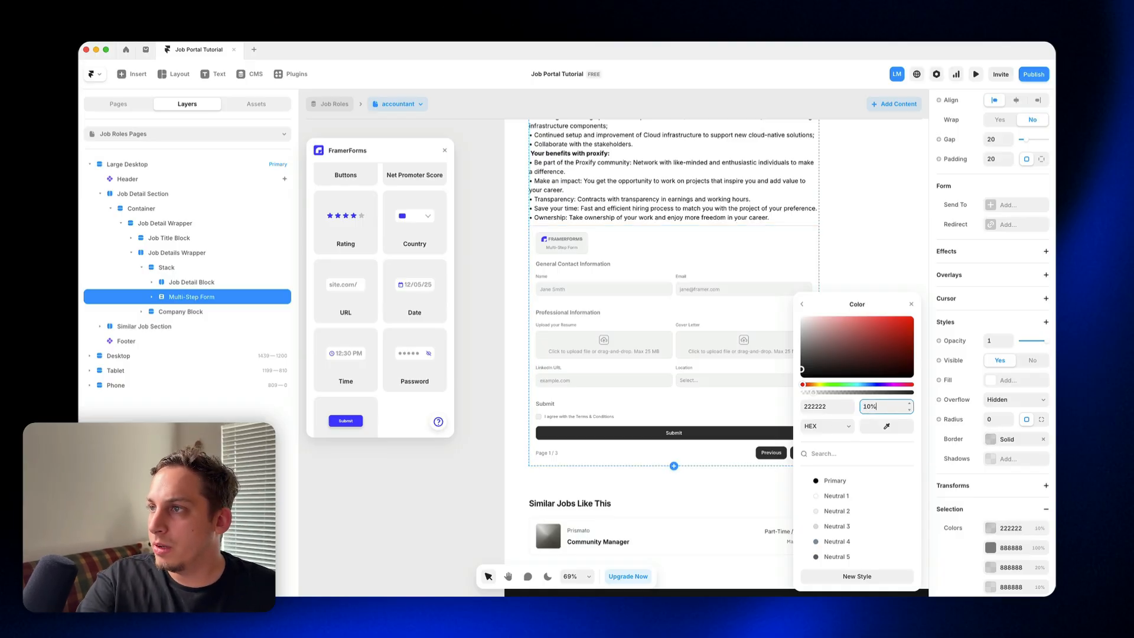
{"action": "left_click", "coordinate": [991, 418]}
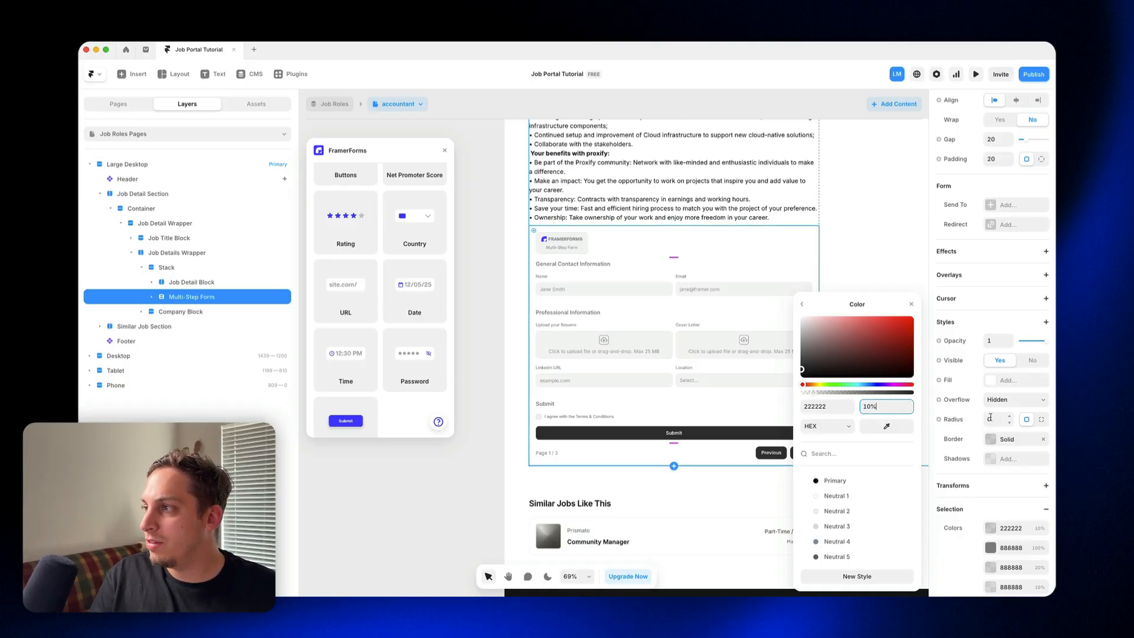
{"action": "type", "text": "30"}
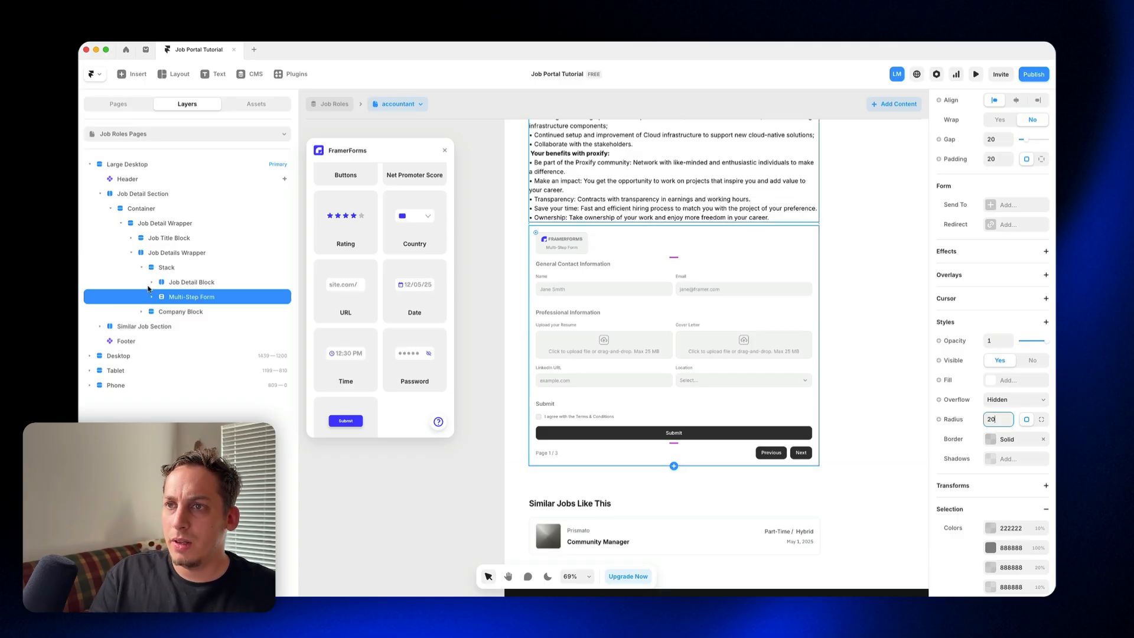
Step: Set the gap of the stack containing the Job Detail Block and the Multi-Step Form to 50
{"action": "left_click", "coordinate": [169, 268]}
{"action": "left_click", "coordinate": [998, 401]}
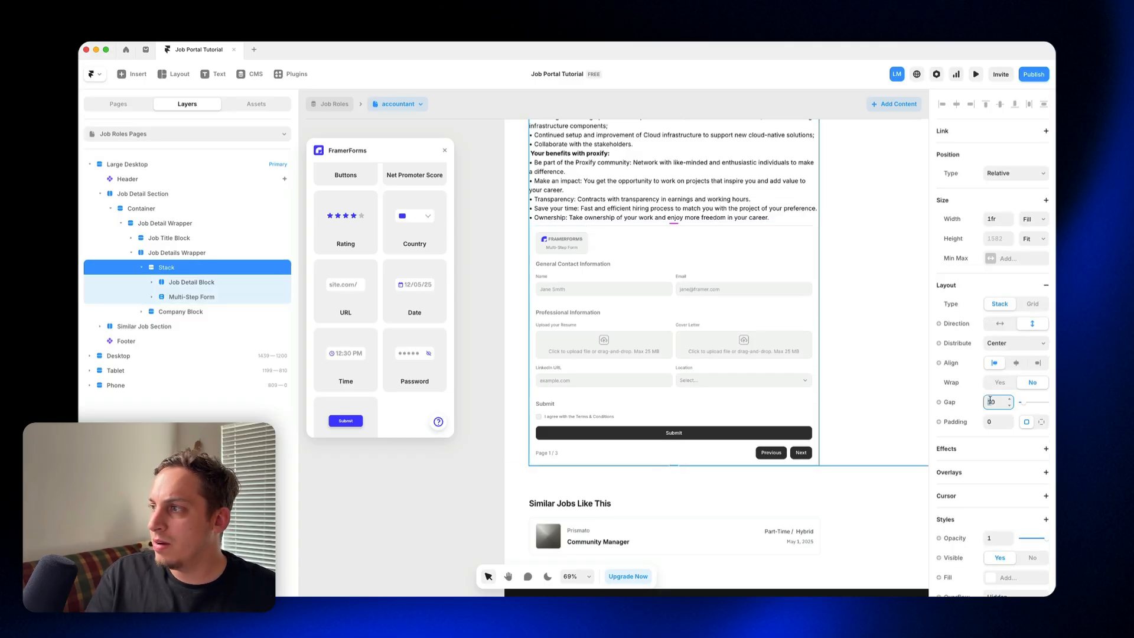
{"action": "type", "text": "20"}
{"action": "key", "text": "shift+Up"}
{"action": "key", "text": "shift+Up"}
{"action": "key", "text": "shift+Up"}
{"action": "key", "text": "shift+Up"}
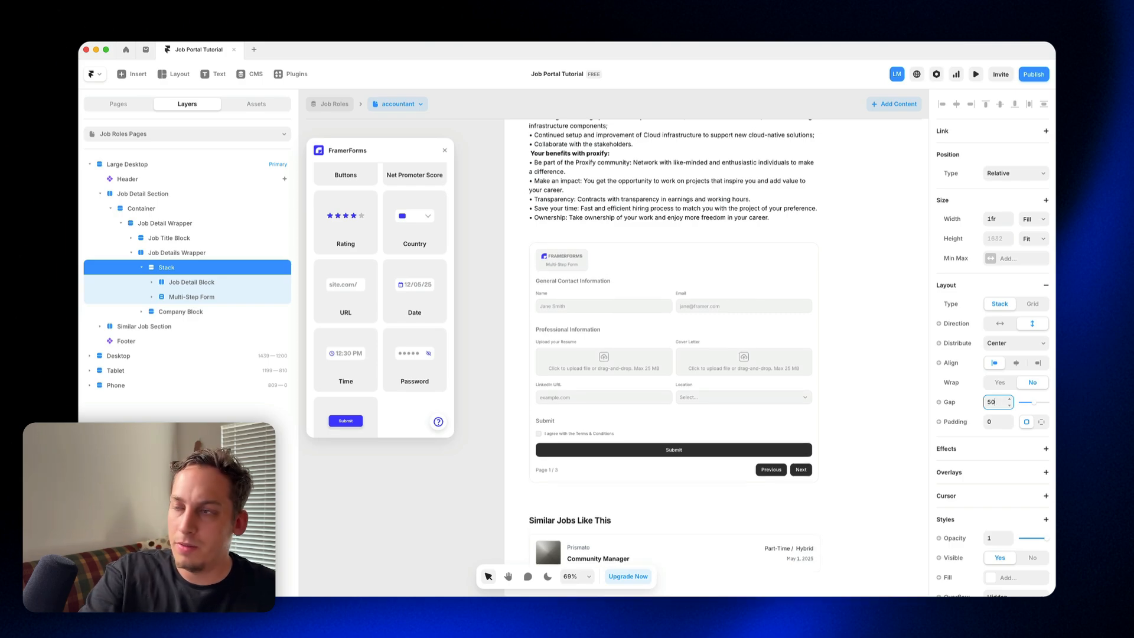
{"action": "key", "text": "shift+Down"}
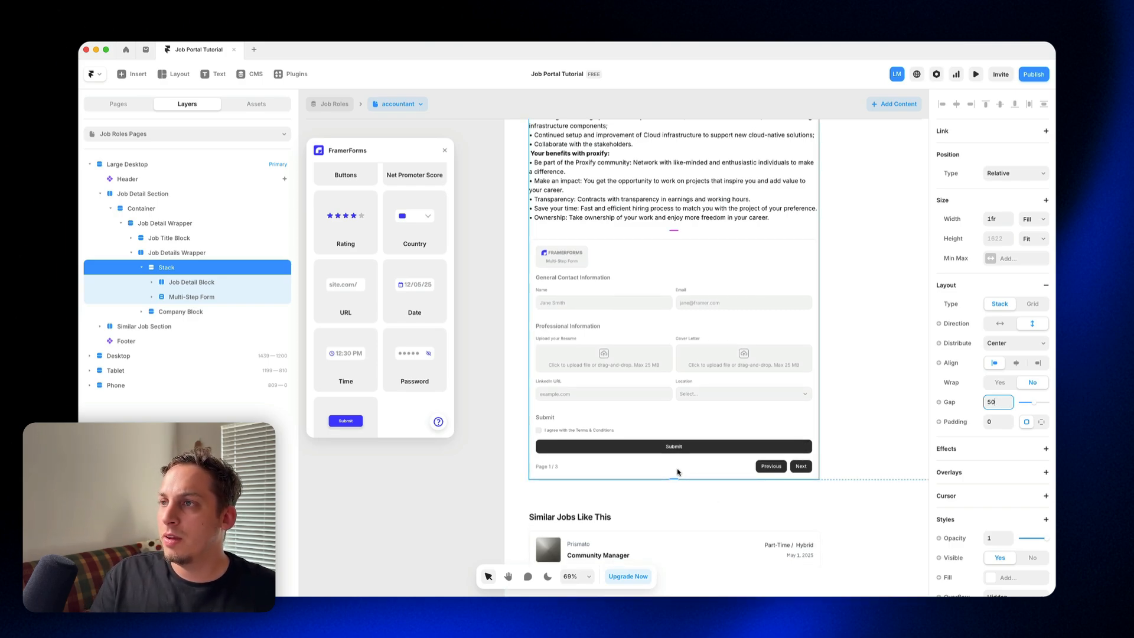
{"action": "key", "text": "Escape"}
Step: Preview the job page, reload it, and advance the application form to its second page
{"action": "scroll", "coordinate": [518, 242], "scroll_direction": "up", "scroll_amount": 10}
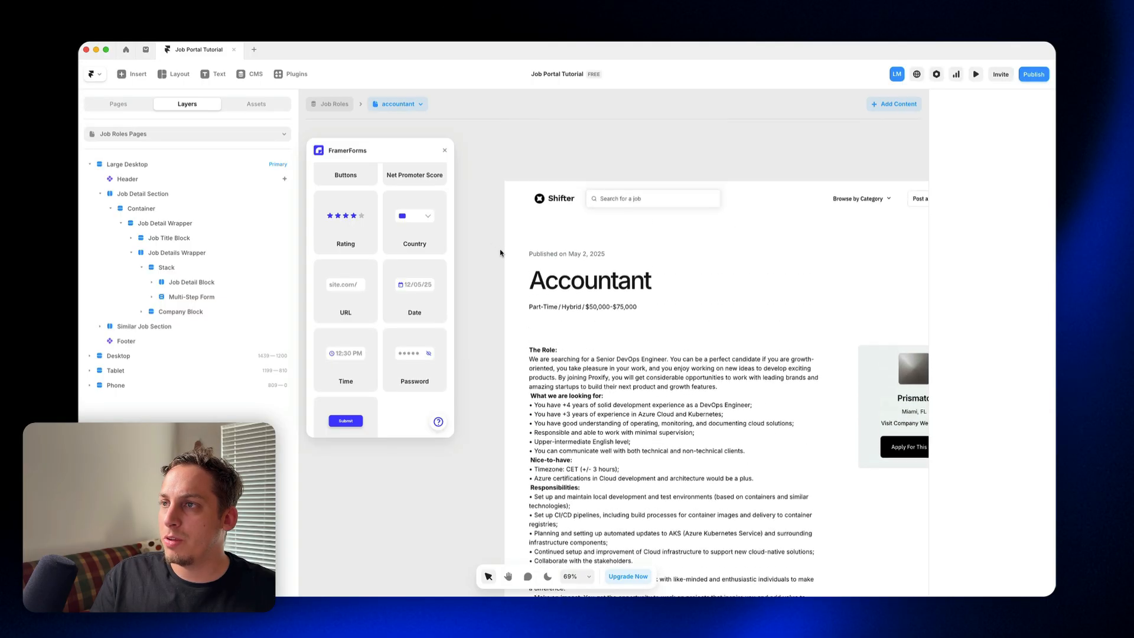
{"action": "left_click", "coordinate": [513, 185]}
{"action": "scroll", "coordinate": [522, 288], "scroll_direction": "down", "scroll_amount": 10}
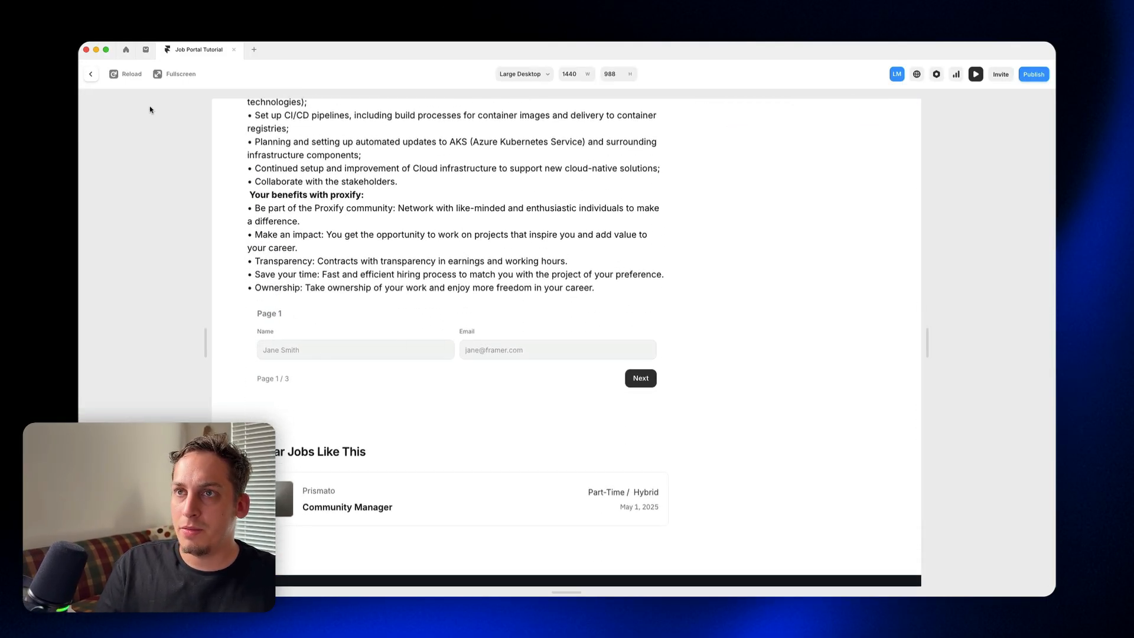
{"action": "left_click", "coordinate": [126, 75]}
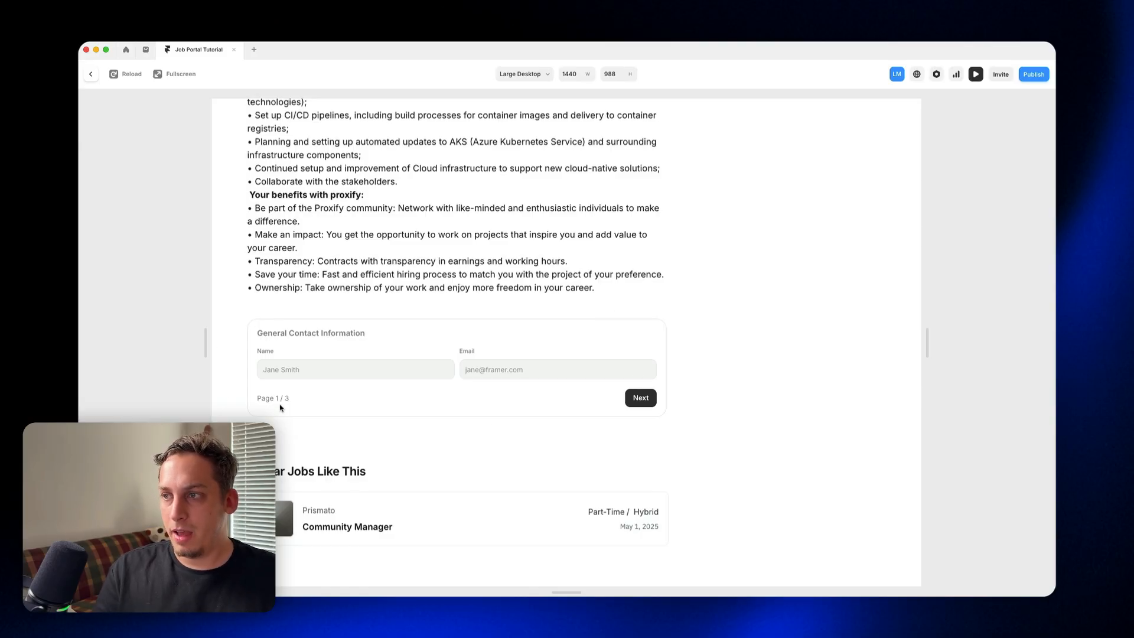
{"action": "left_click", "coordinate": [643, 396]}
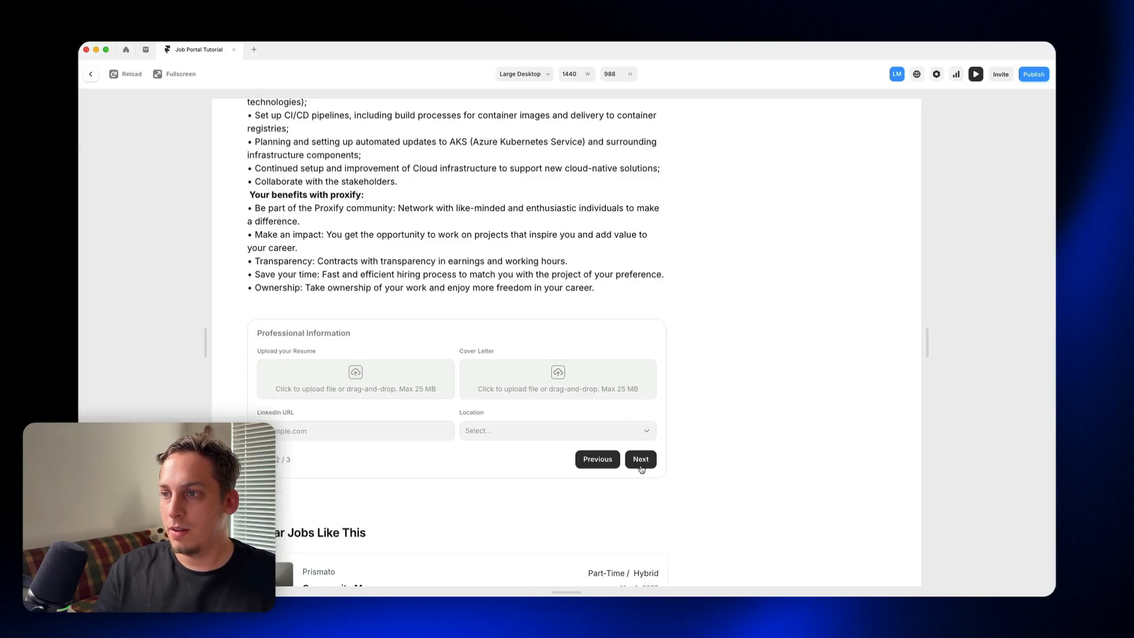
Step: Test the form's last two pages in the preview, opening the resume upload, choosing Amsterdam as the location and agreeing to the terms
{"action": "left_click", "coordinate": [371, 387]}
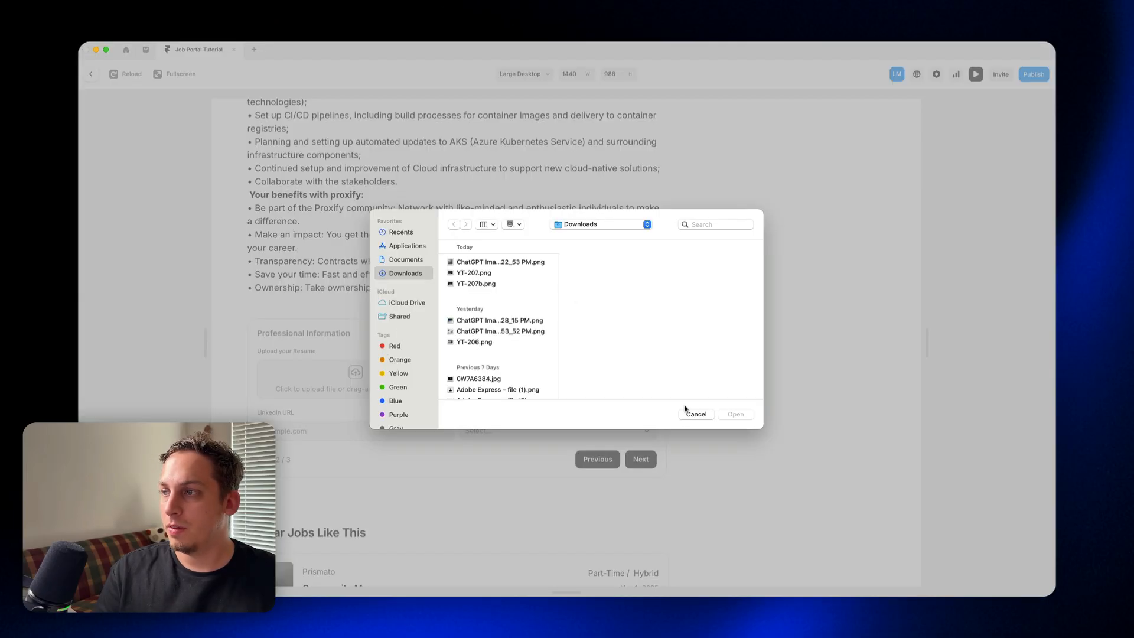
{"action": "left_click", "coordinate": [686, 412]}
{"action": "left_click", "coordinate": [632, 460]}
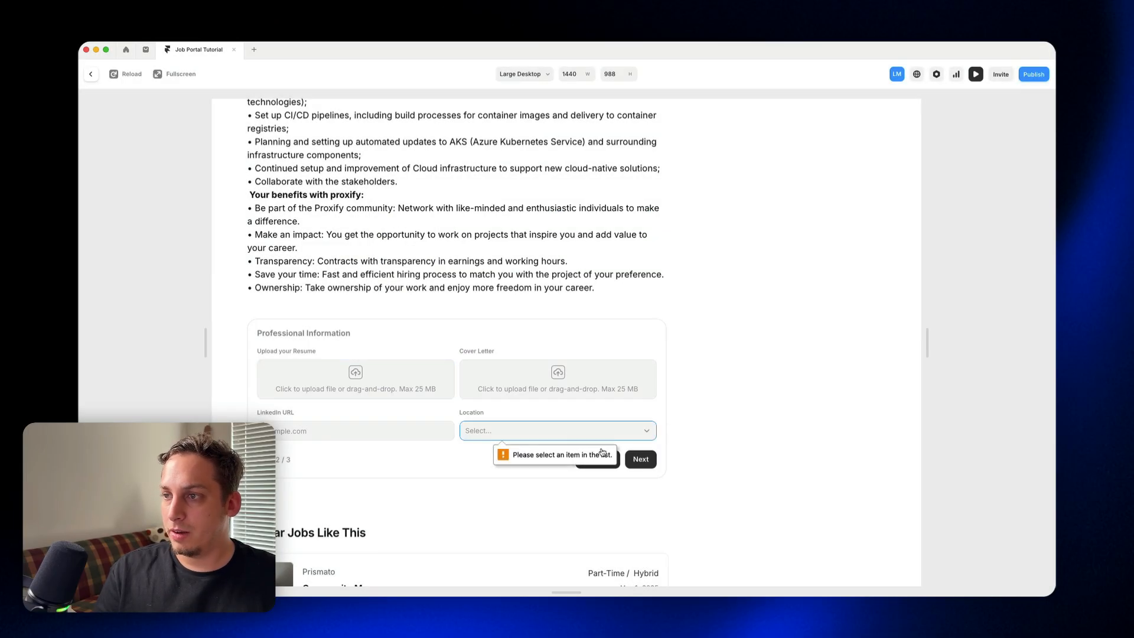
{"action": "left_click", "coordinate": [567, 430]}
{"action": "left_click", "coordinate": [520, 438]}
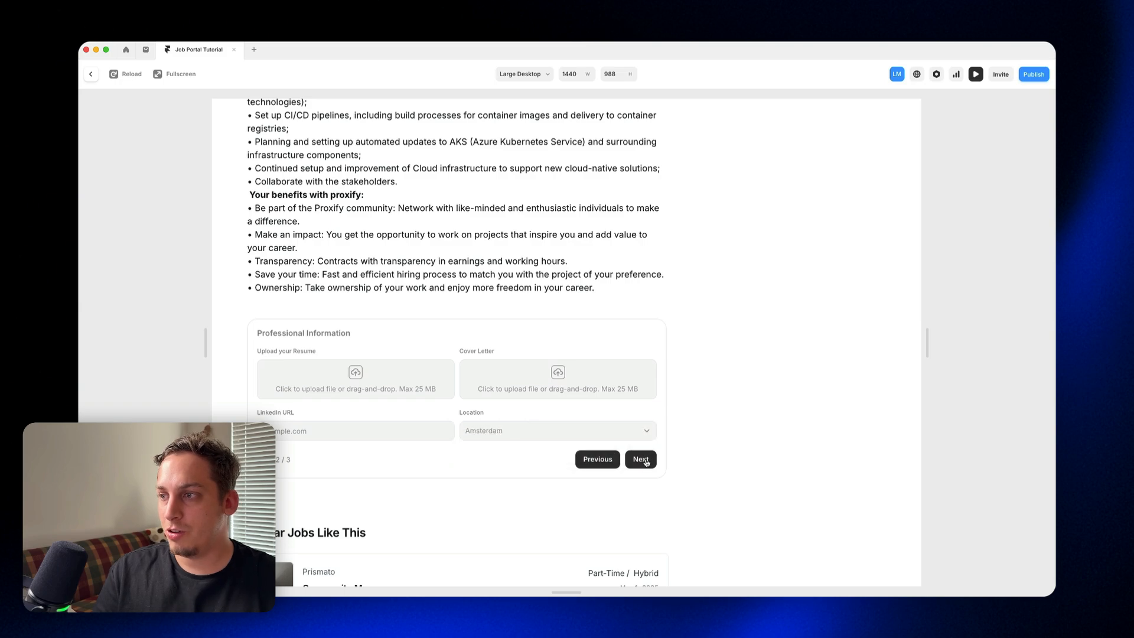
{"action": "left_click", "coordinate": [642, 459]}
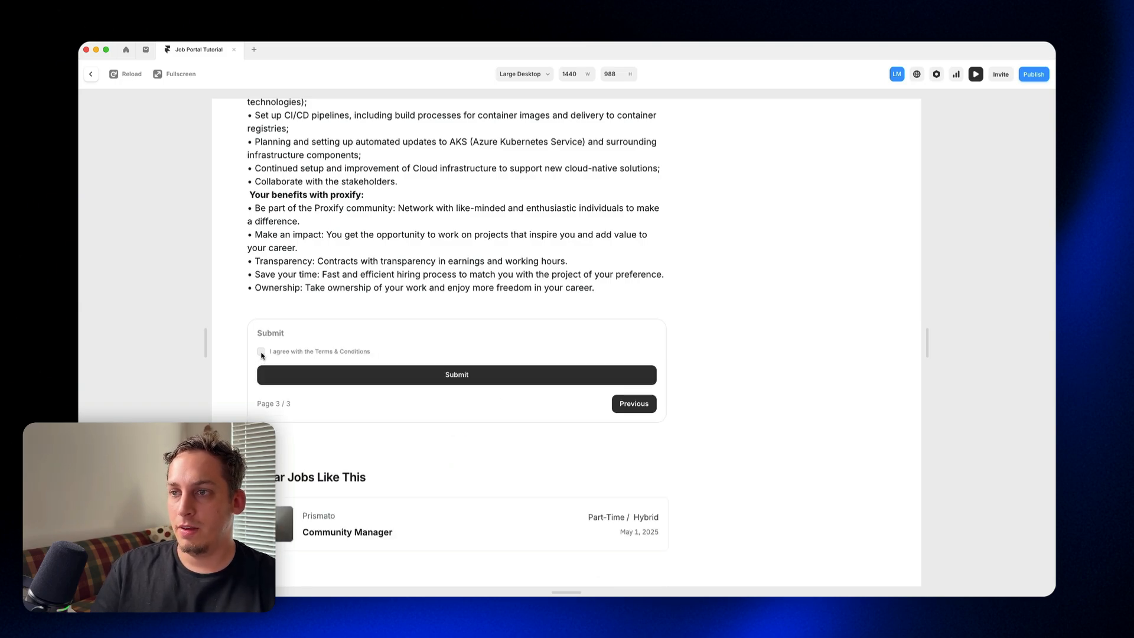
{"action": "left_click", "coordinate": [261, 352]}
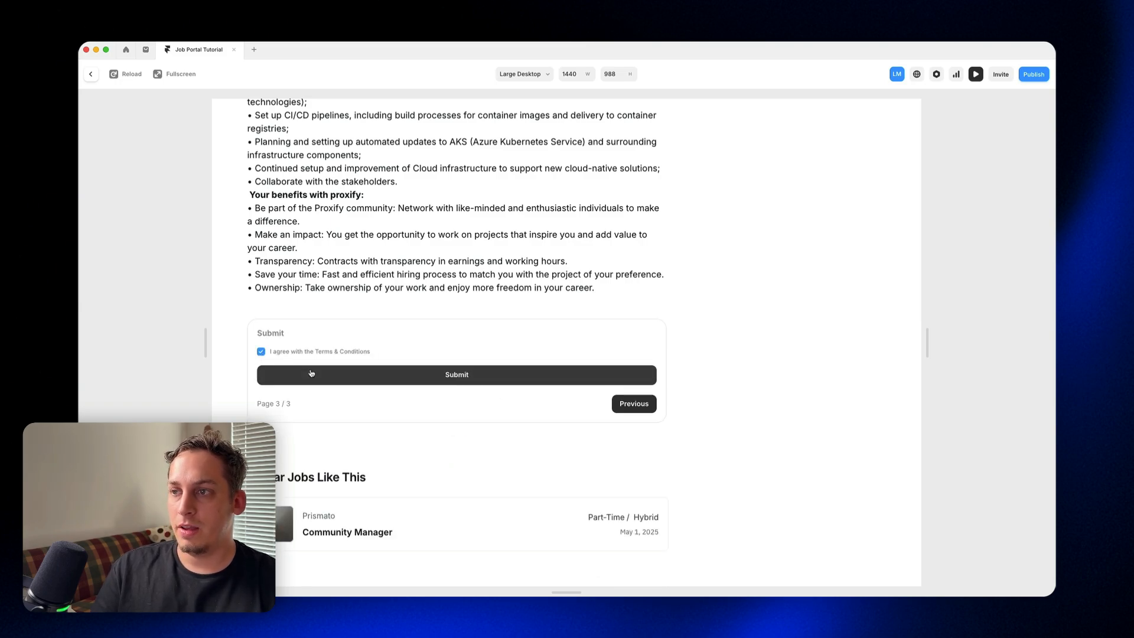
{"action": "left_click", "coordinate": [92, 77]}
Step: Remove the word "General" from Page 1's heading in the form
{"action": "scroll", "coordinate": [509, 329], "scroll_direction": "down", "scroll_amount": 10}
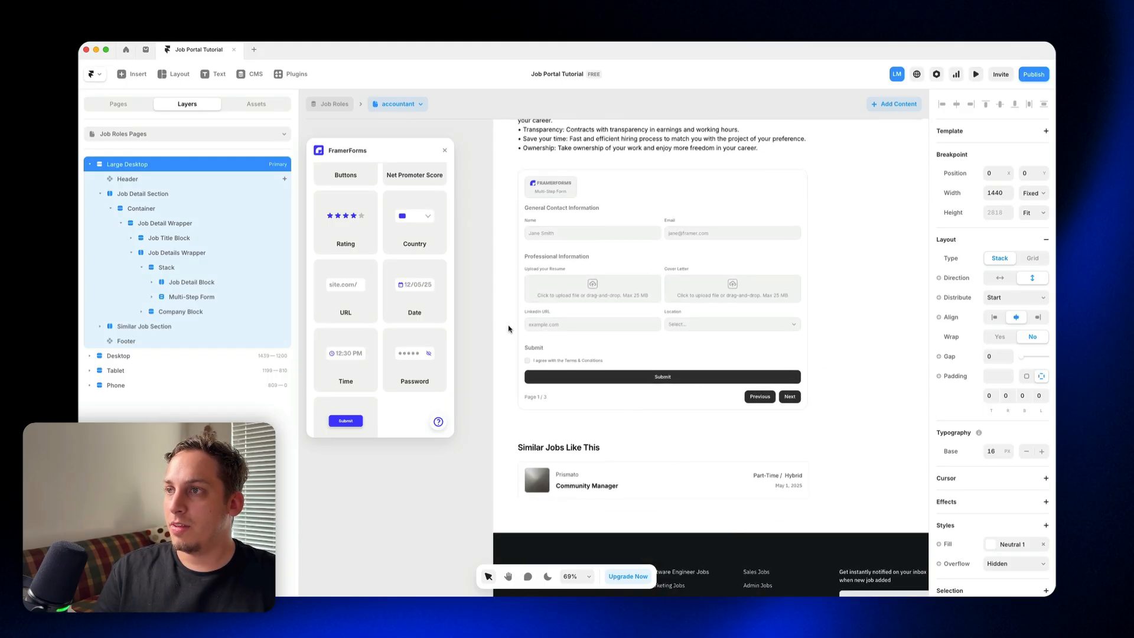
{"action": "scroll", "coordinate": [508, 329], "scroll_direction": "up", "scroll_amount": 3}
{"action": "left_click", "coordinate": [542, 322], "text": "super"}
{"action": "double_click", "coordinate": [541, 322]}
{"action": "double_click", "coordinate": [541, 322]}
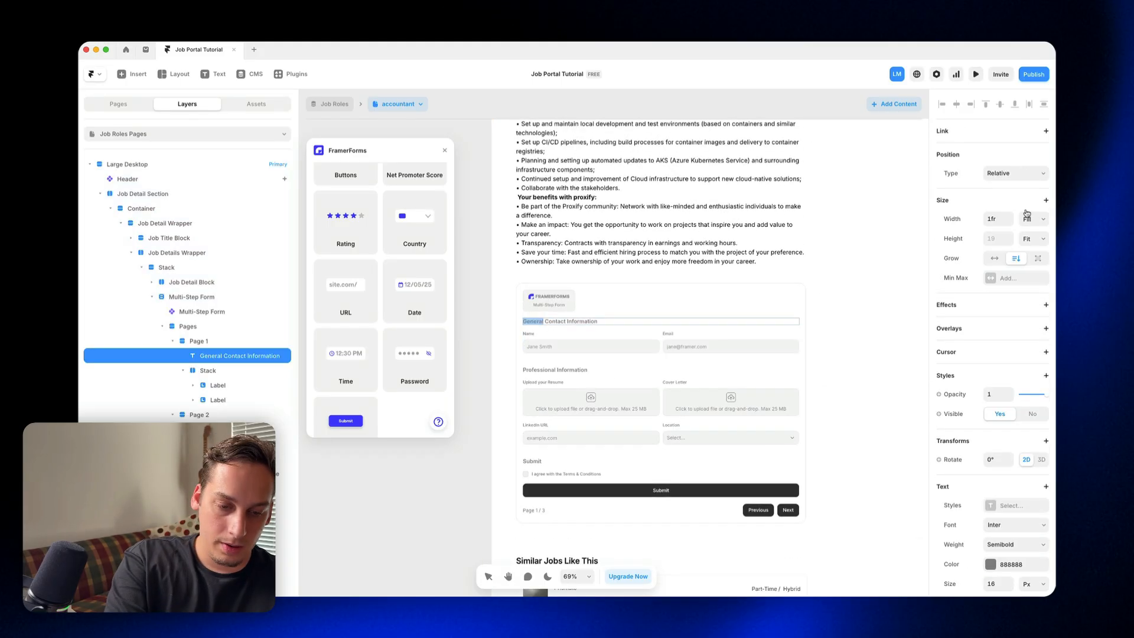
{"action": "key", "text": "BackSpace"}
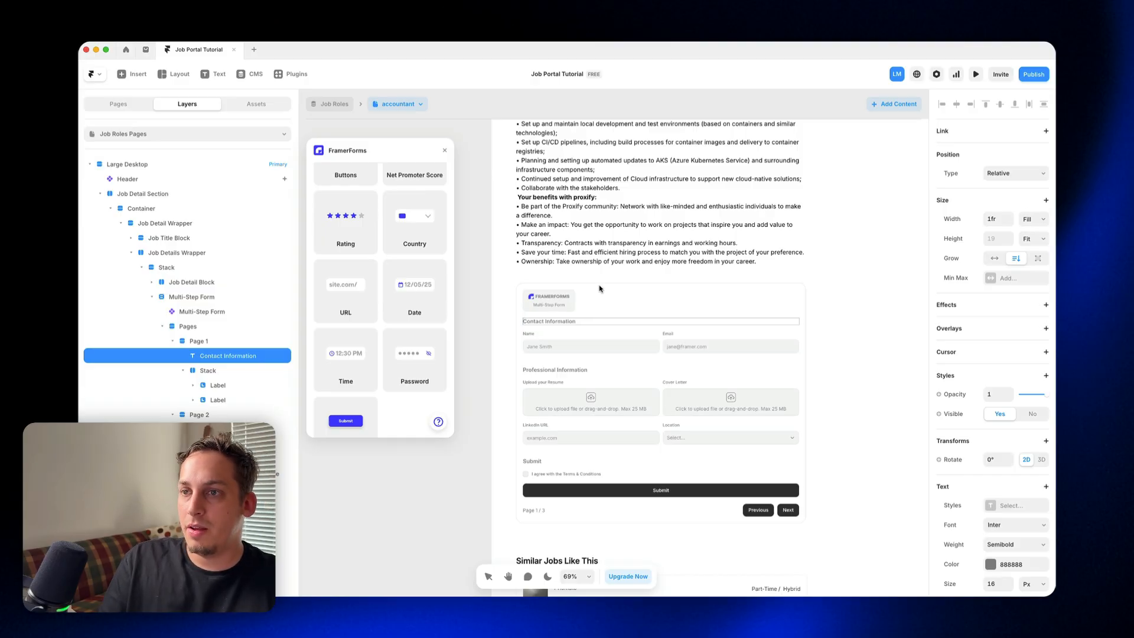
Step: Duplicate Page 1's "Contact Information" heading and move the copy above Page 1, directly inside the form's Pages stack
{"action": "left_click", "coordinate": [173, 342]}
{"action": "left_click", "coordinate": [173, 355]}
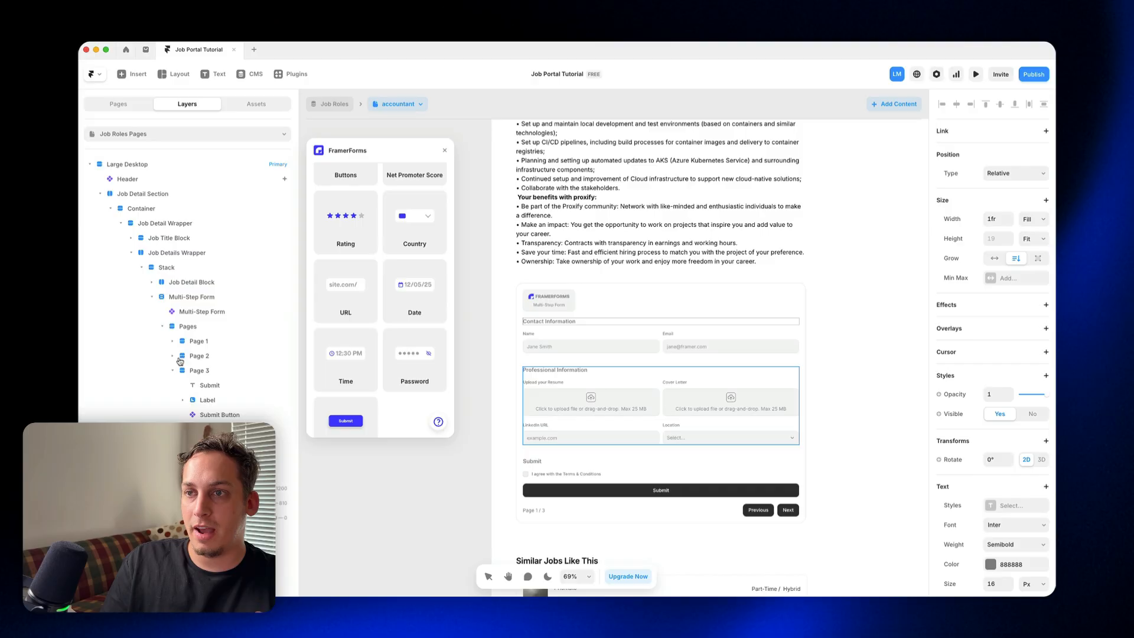
{"action": "left_click", "coordinate": [173, 370]}
{"action": "left_click", "coordinate": [172, 341]}
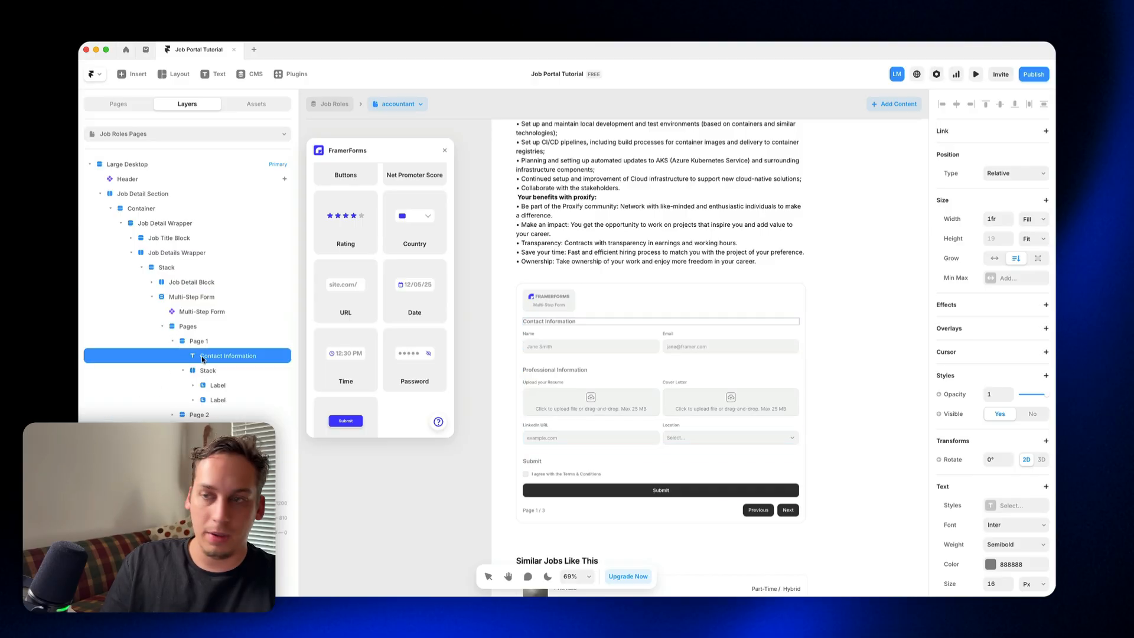
{"action": "key", "text": "super+d"}
{"action": "left_click_drag", "start_coordinate": [214, 369], "coordinate": [201, 340]}
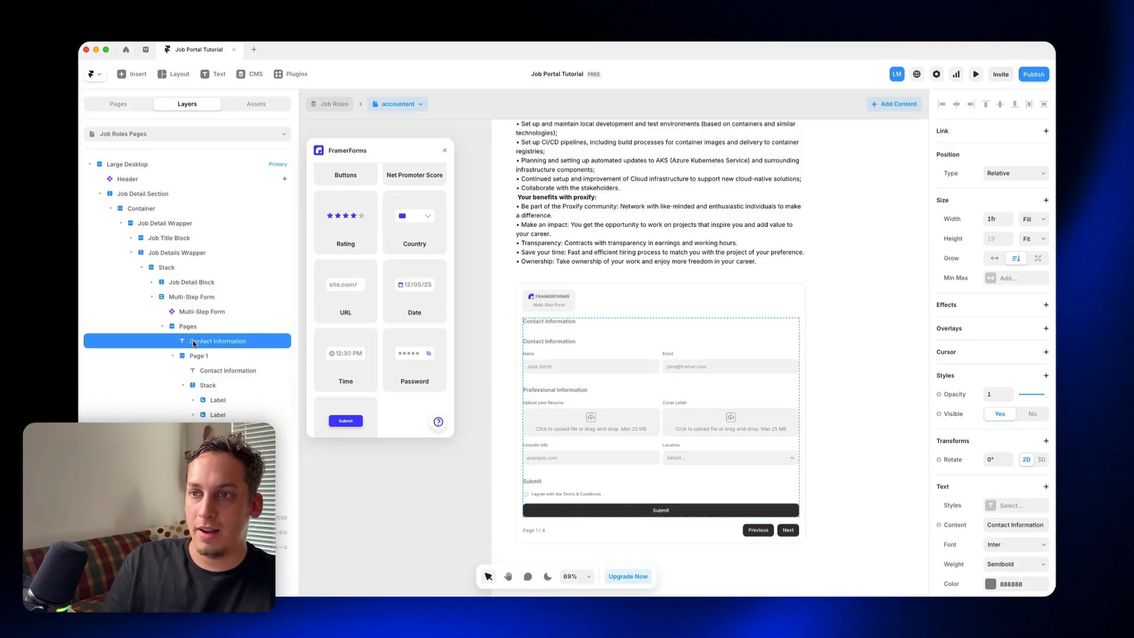
{"action": "left_click", "coordinate": [173, 356]}
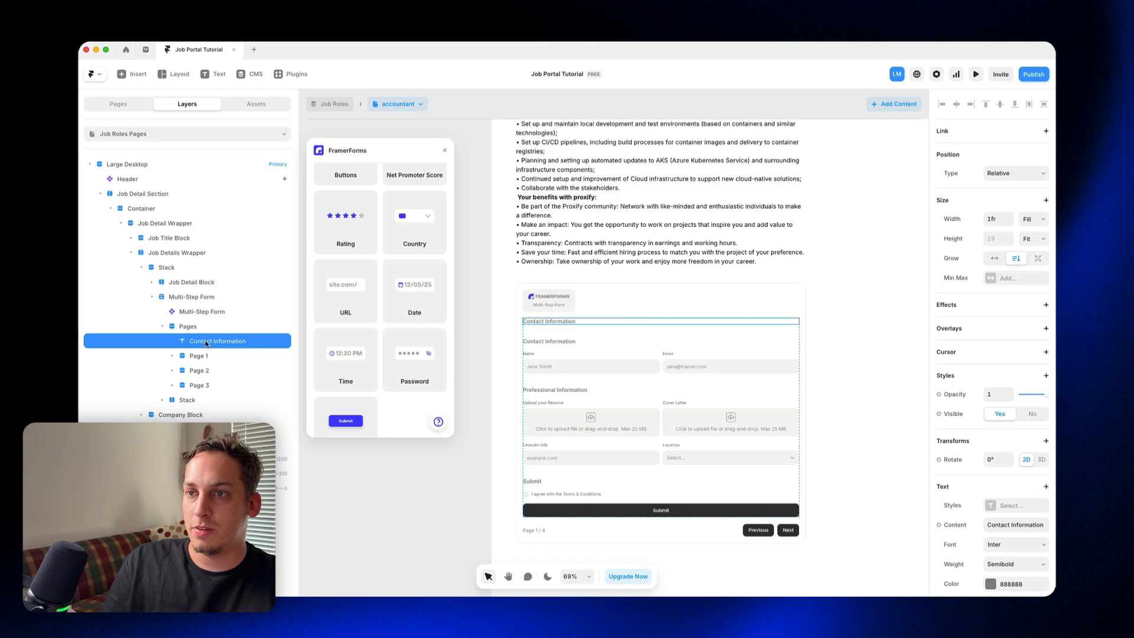
Step: Change the copied heading's text to "Operations Position Application"
{"action": "double_click", "coordinate": [549, 322]}
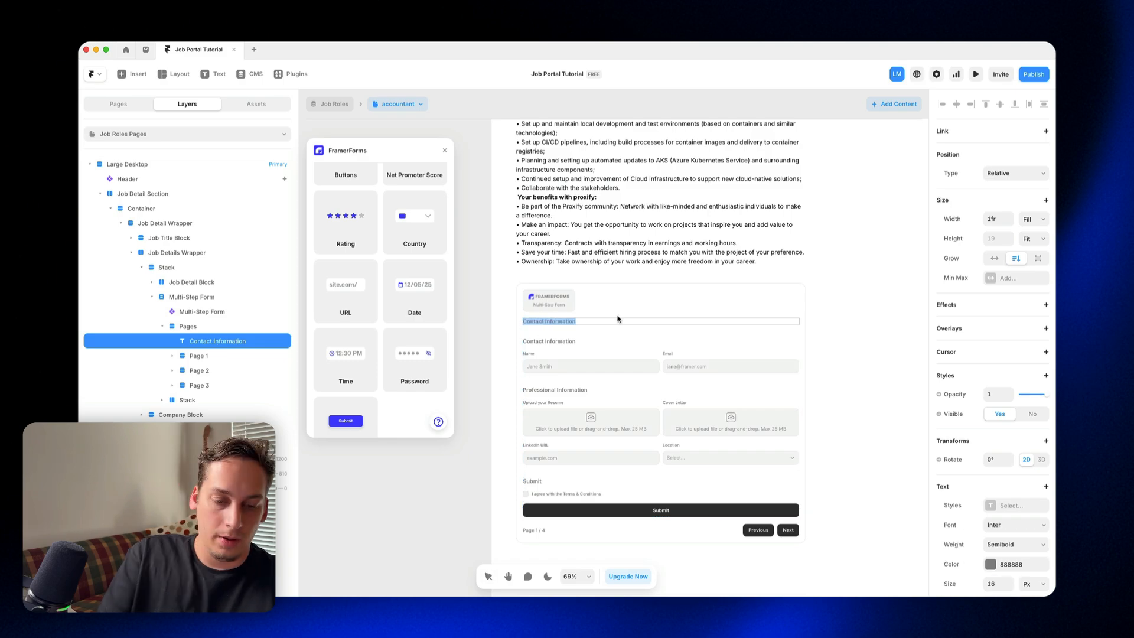
{"action": "type", "text": "Operatio"}
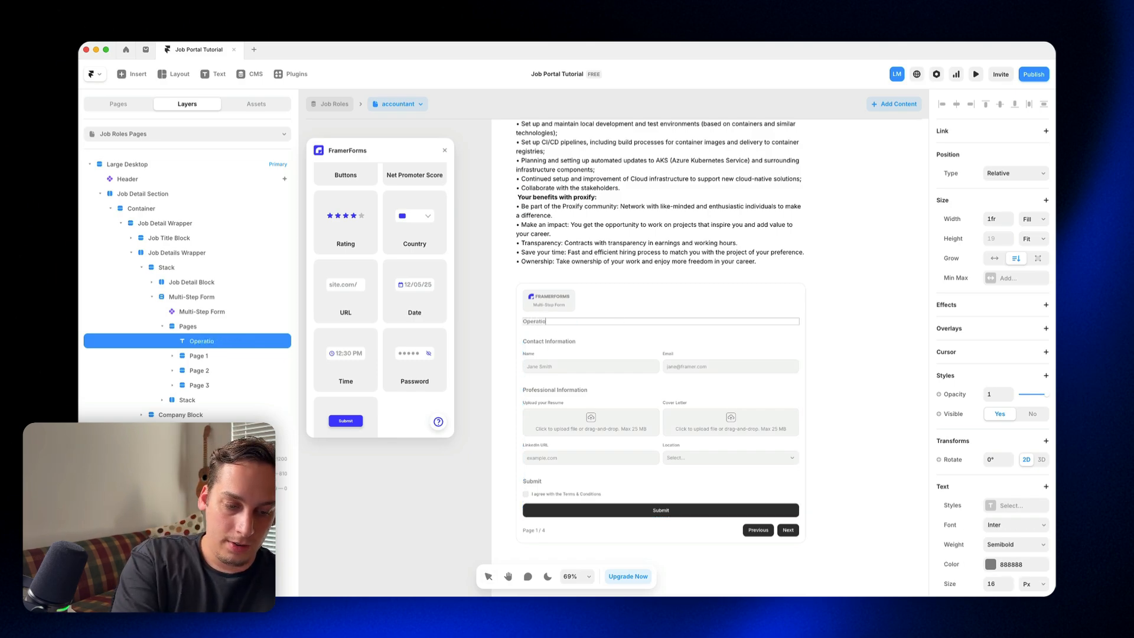
{"action": "type", "text": "ns Positi"}
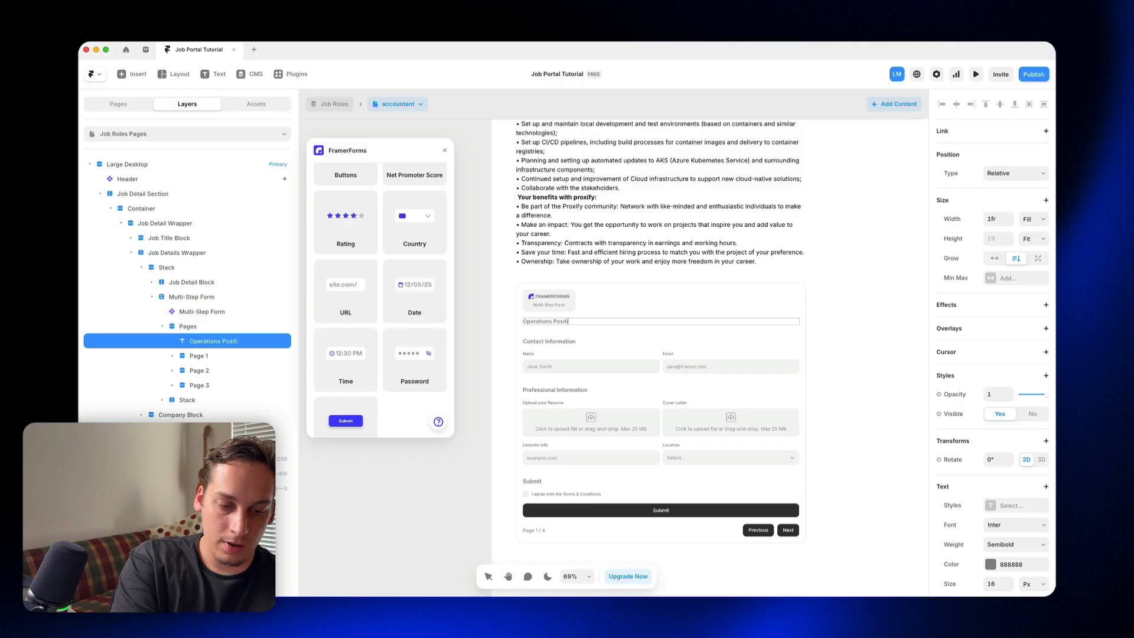
{"action": "type", "text": "on Appl"}
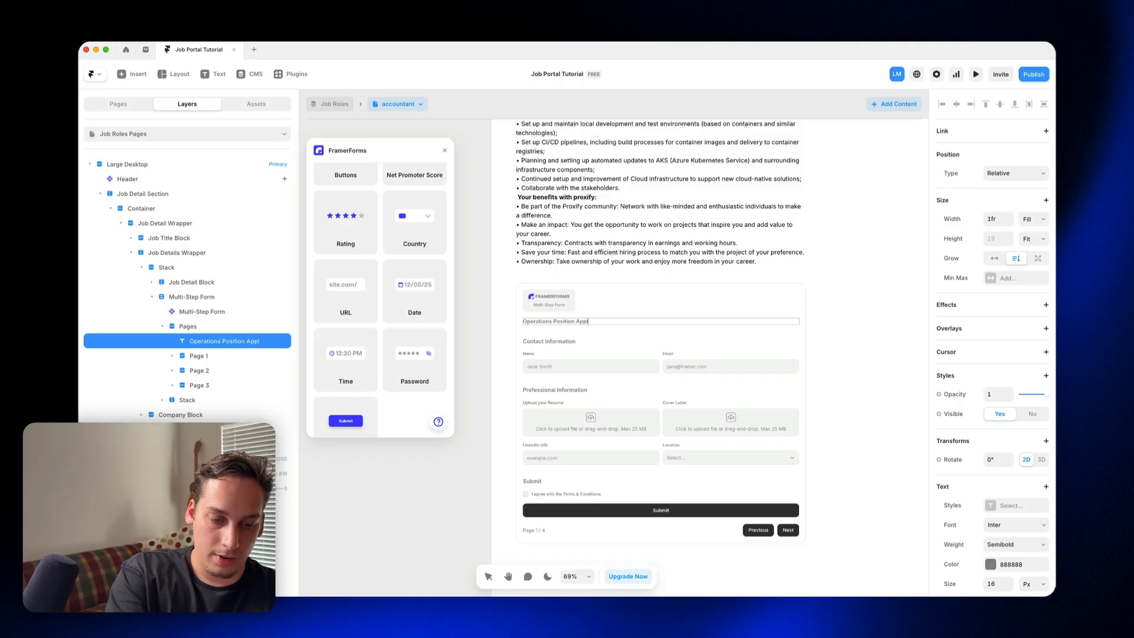
{"action": "type", "text": "ication"}
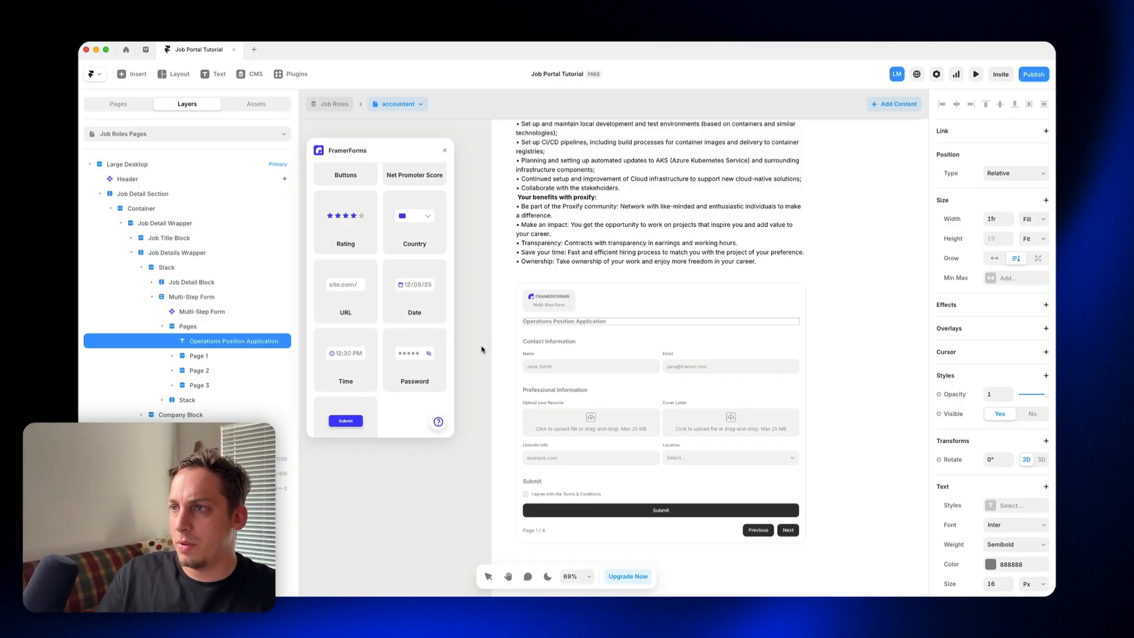
{"action": "key", "text": "Escape"}
Step: Set the new title's color to Primary, try out the heading text styles and apply Heading / H5
{"action": "scroll", "coordinate": [981, 502], "scroll_direction": "down", "scroll_amount": 2}
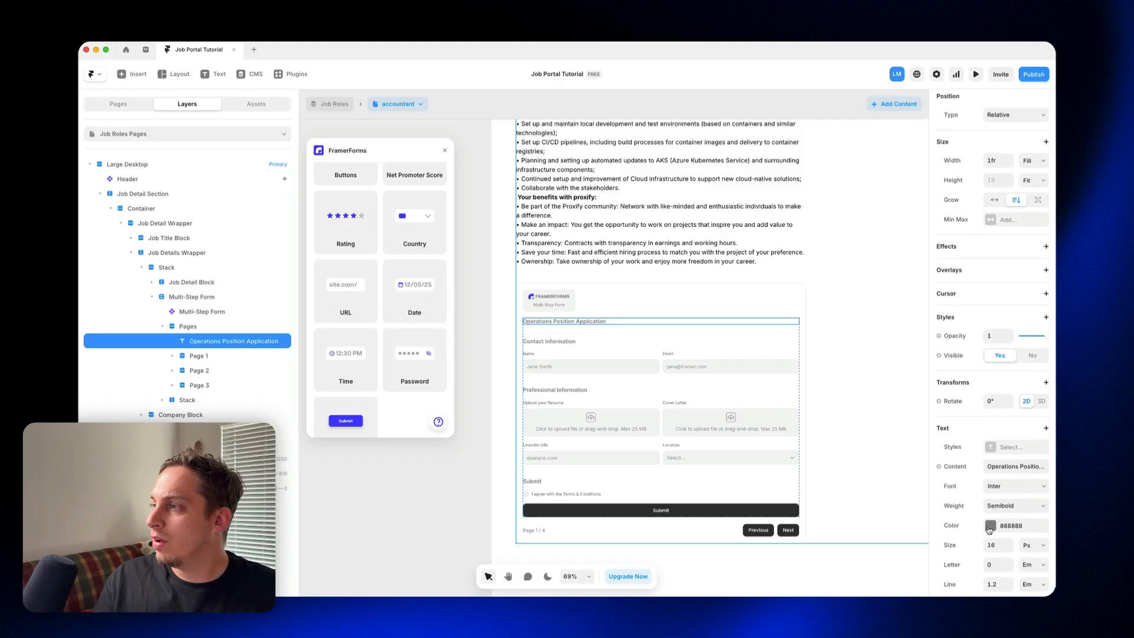
{"action": "left_click", "coordinate": [990, 525]}
{"action": "left_click", "coordinate": [835, 480]}
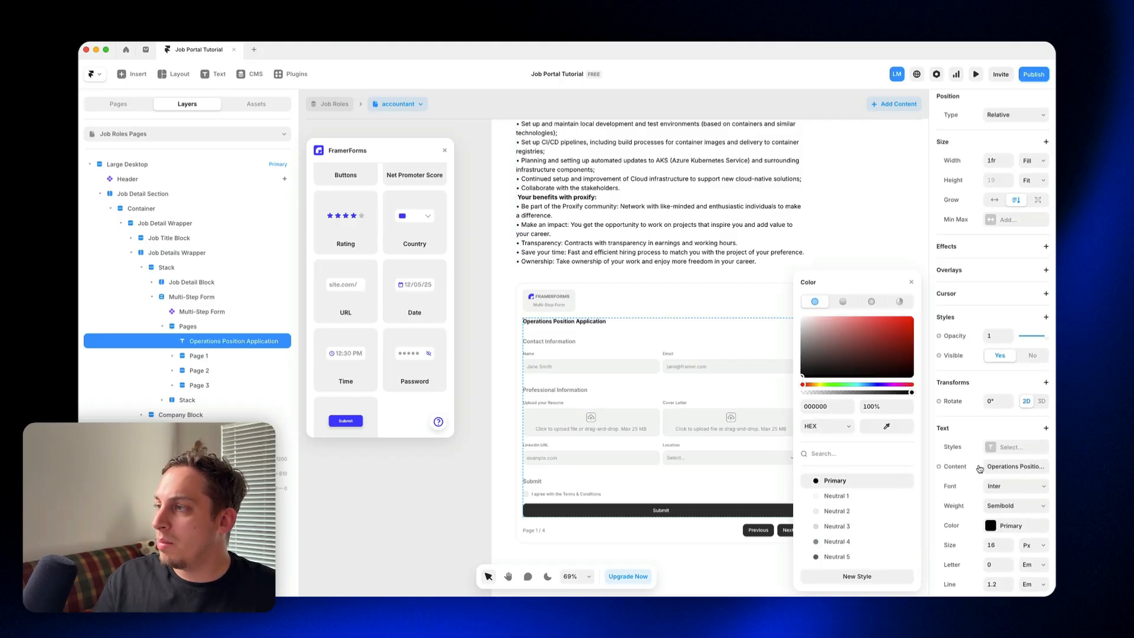
{"action": "left_click", "coordinate": [993, 450]}
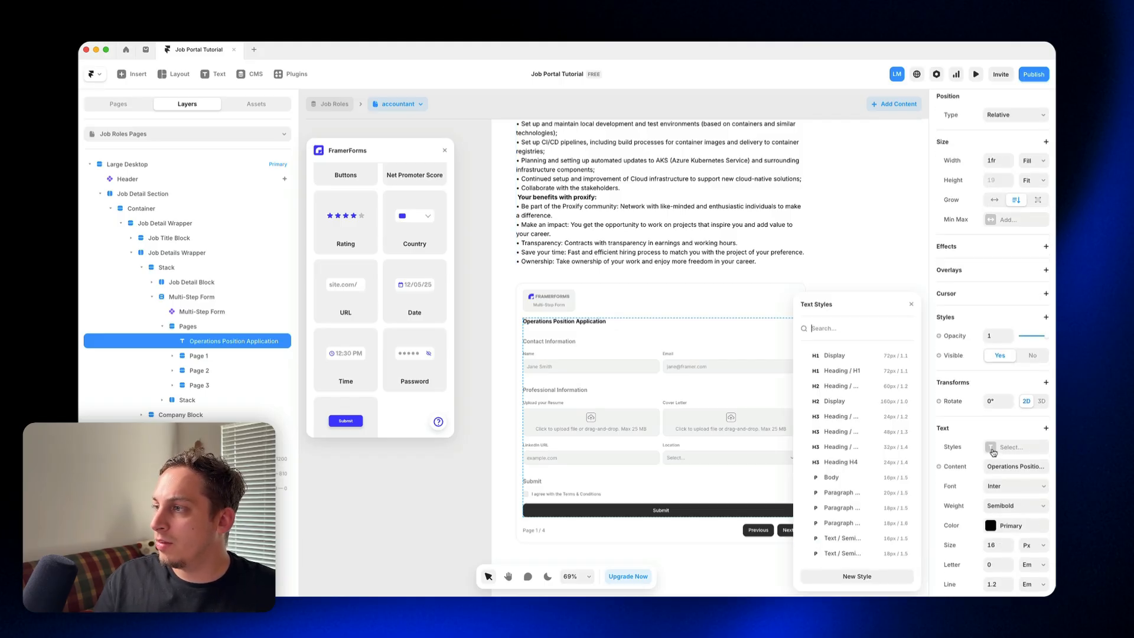
{"action": "left_click", "coordinate": [844, 388]}
{"action": "left_click", "coordinate": [837, 402]}
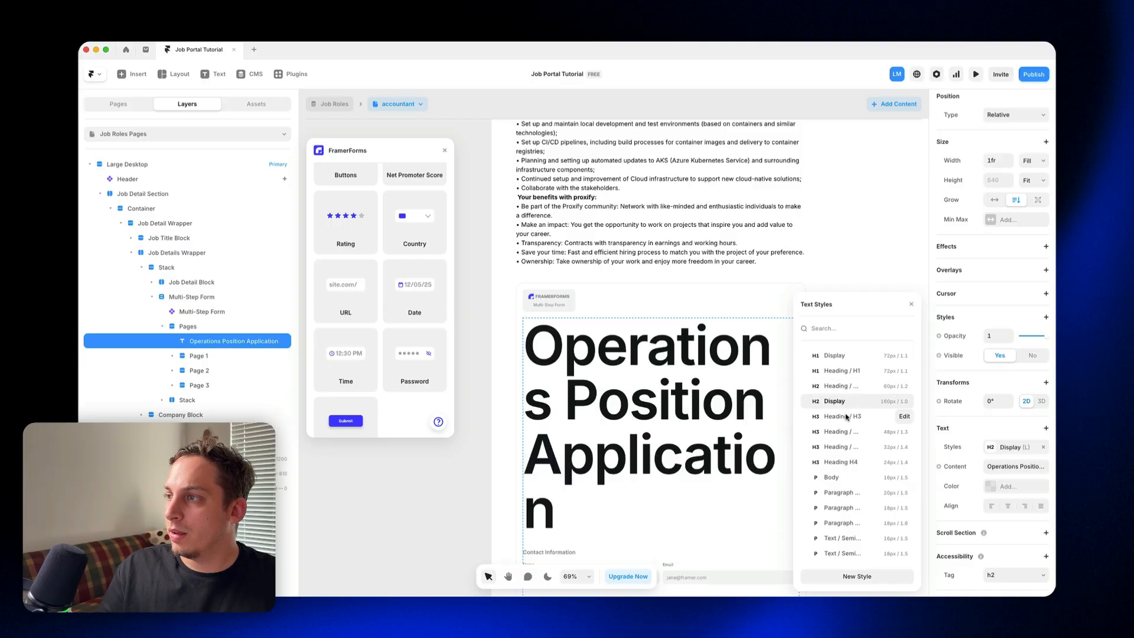
{"action": "left_click", "coordinate": [845, 417]}
{"action": "left_click", "coordinate": [848, 432]}
{"action": "left_click", "coordinate": [848, 445]}
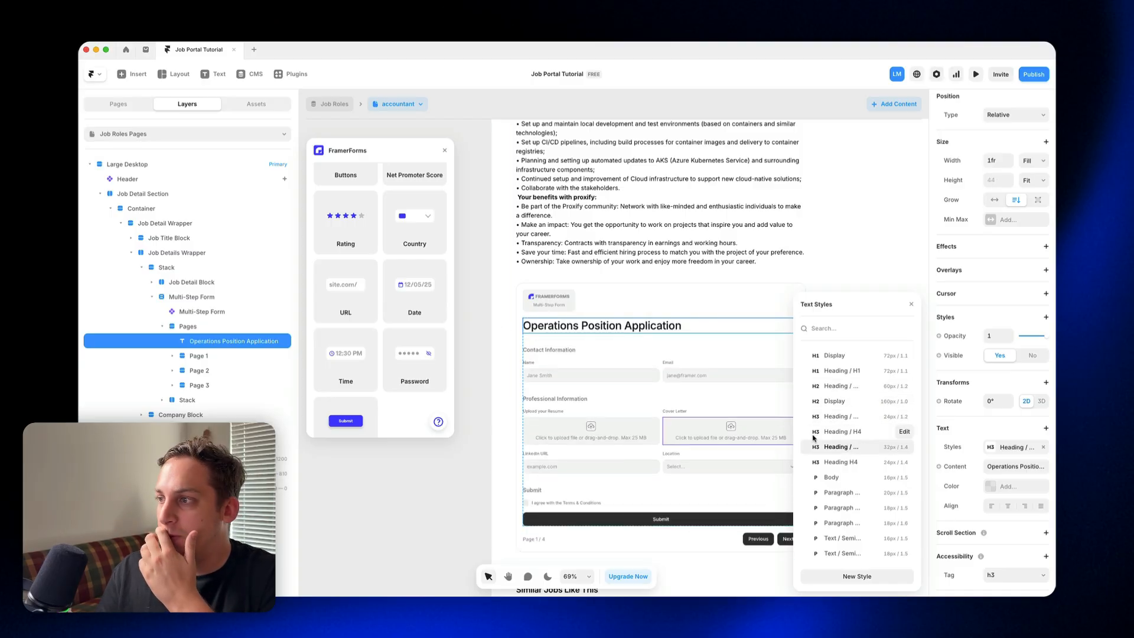
{"action": "left_click", "coordinate": [835, 462]}
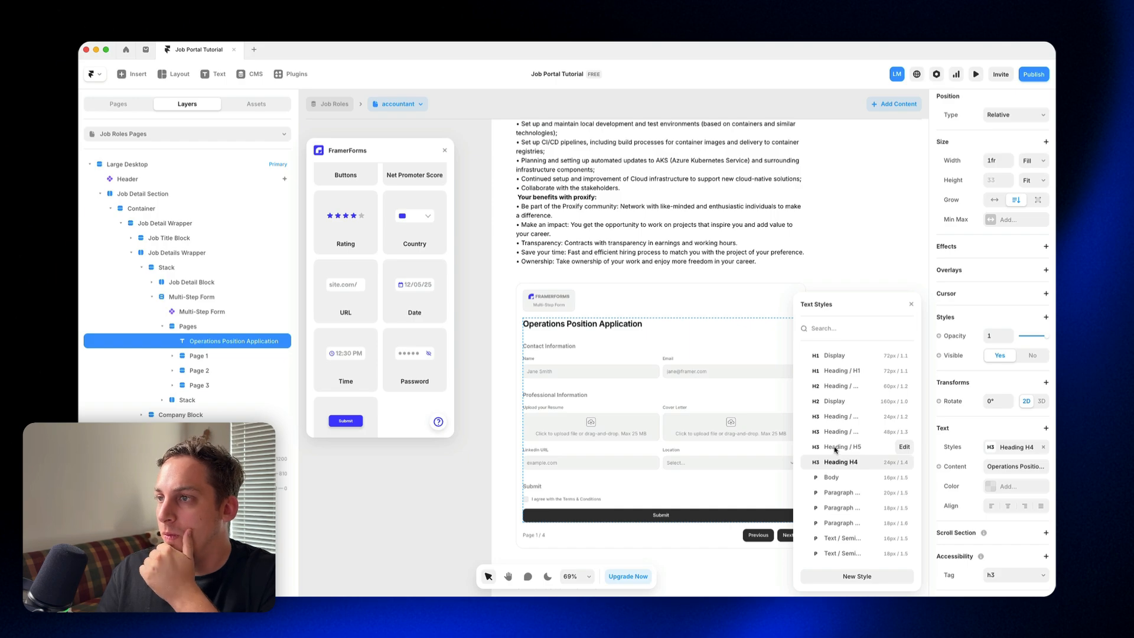
{"action": "left_click", "coordinate": [835, 448]}
Step: Set the color of the Contact Information, Professional Information and Submit headings to Primary
{"action": "left_click", "coordinate": [567, 351]}
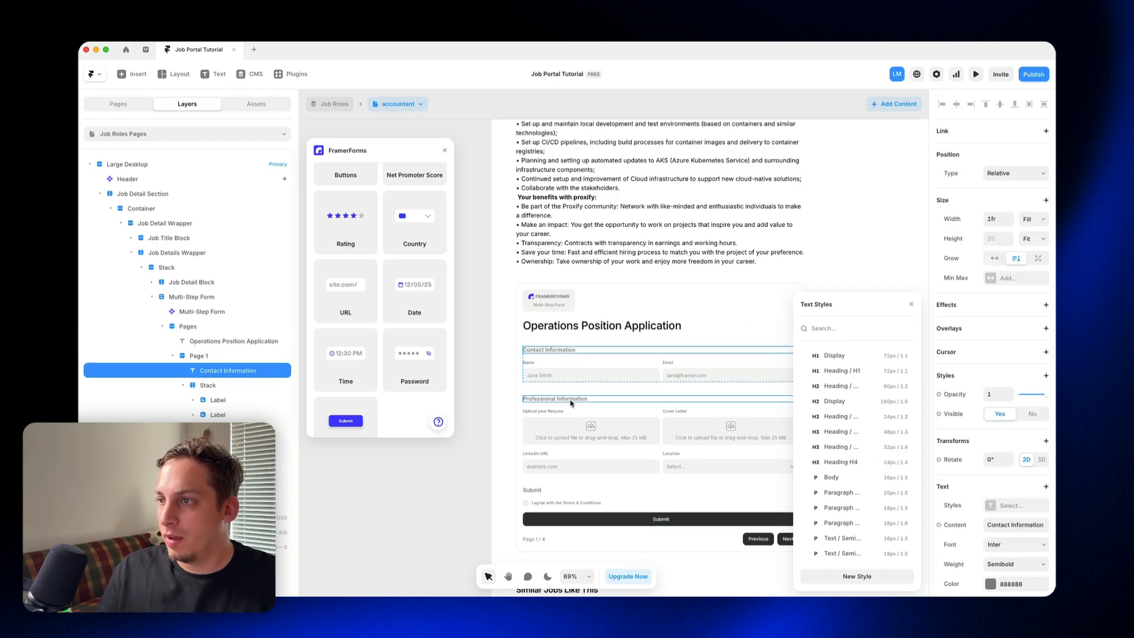
{"action": "left_click", "coordinate": [570, 403], "text": "shift"}
{"action": "left_click", "coordinate": [536, 491], "text": "shift"}
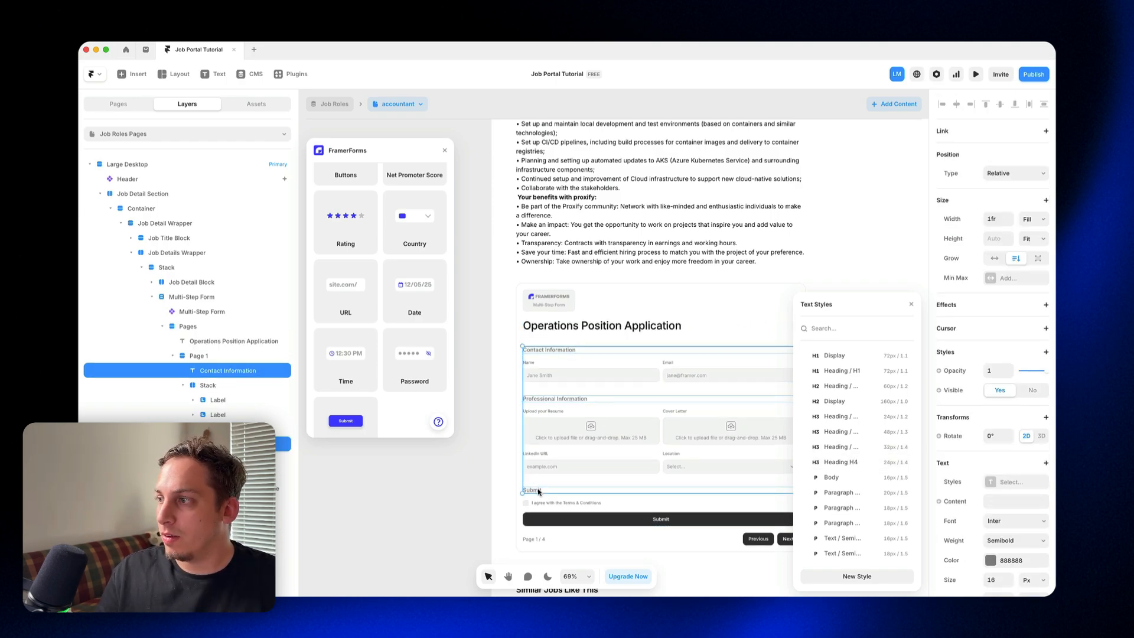
{"action": "left_click", "coordinate": [1018, 566]}
{"action": "left_click", "coordinate": [860, 480]}
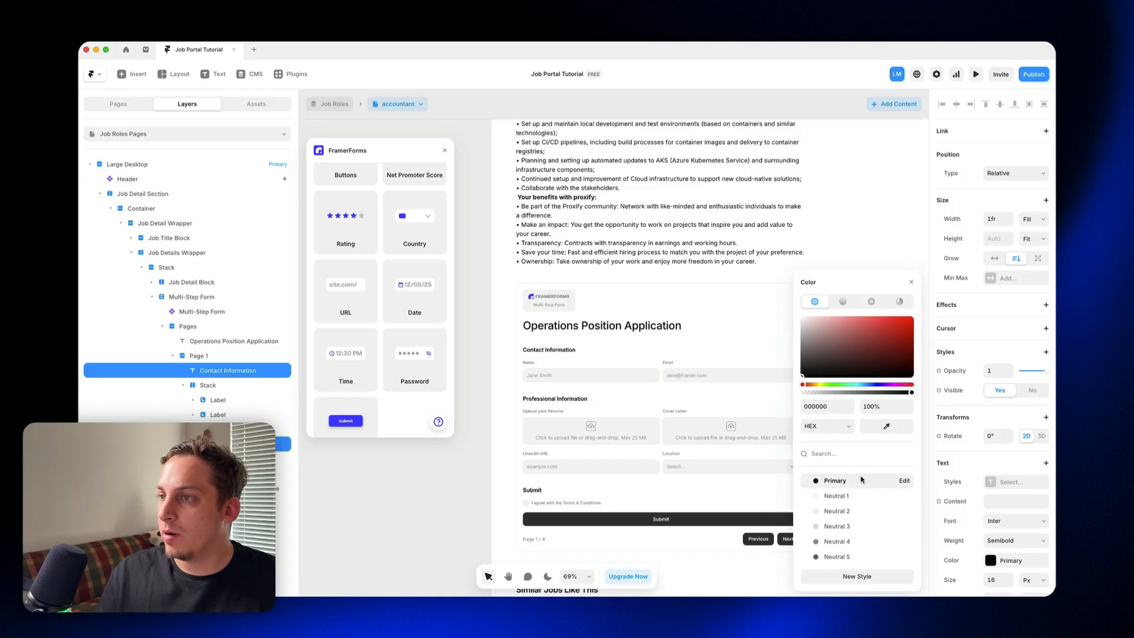
{"action": "left_click", "coordinate": [481, 361]}
Step: Preview the job page, check how the titled form displays after a reload, and return to the canvas
{"action": "scroll", "coordinate": [496, 266], "scroll_direction": "up", "scroll_amount": 10}
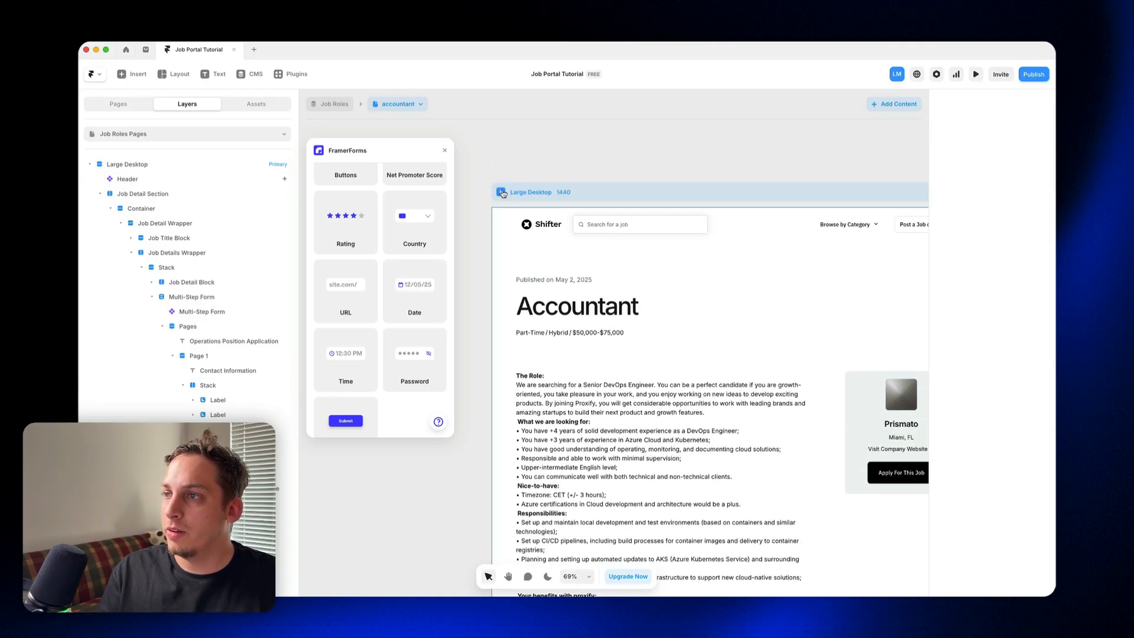
{"action": "key", "text": "super+p"}
{"action": "scroll", "coordinate": [533, 309], "scroll_direction": "down", "scroll_amount": 15}
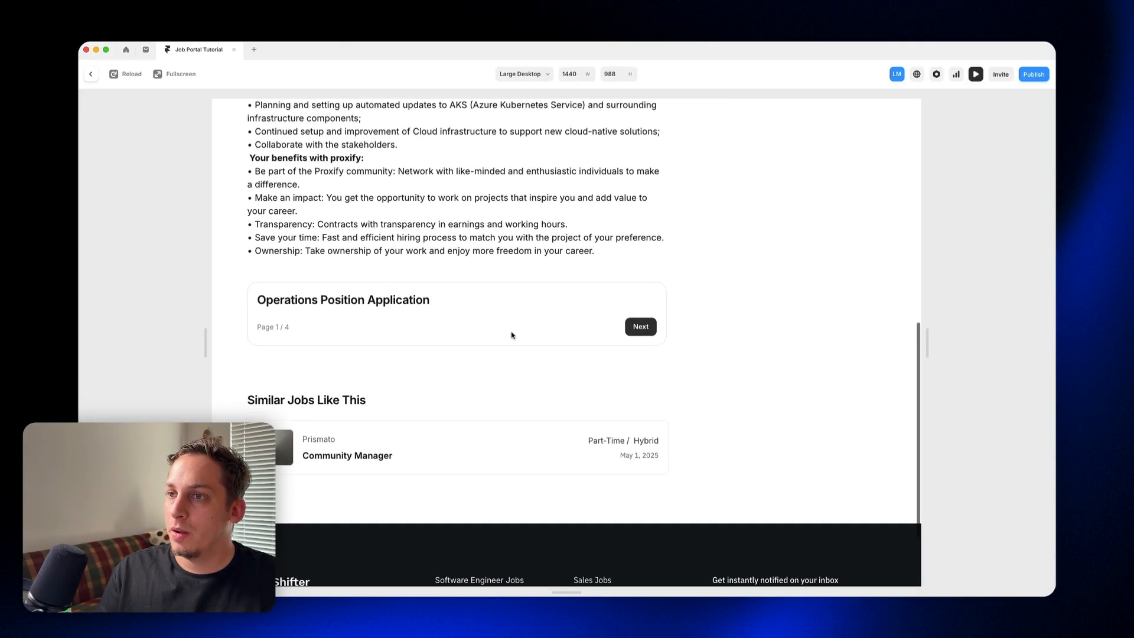
{"action": "left_click", "coordinate": [115, 75]}
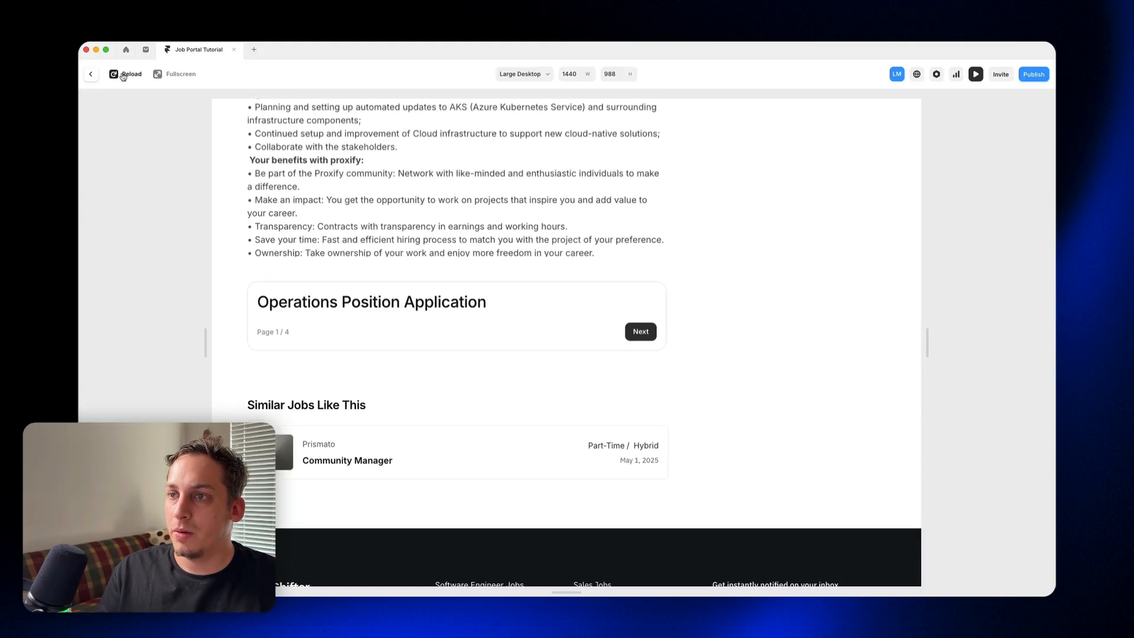
{"action": "left_click", "coordinate": [92, 75]}
Step: Move the "Operations Position Application" title out of the Pages stack, placing it directly above Pages in the Multi-Step Form
{"action": "scroll", "coordinate": [560, 367], "scroll_direction": "down", "scroll_amount": 5}
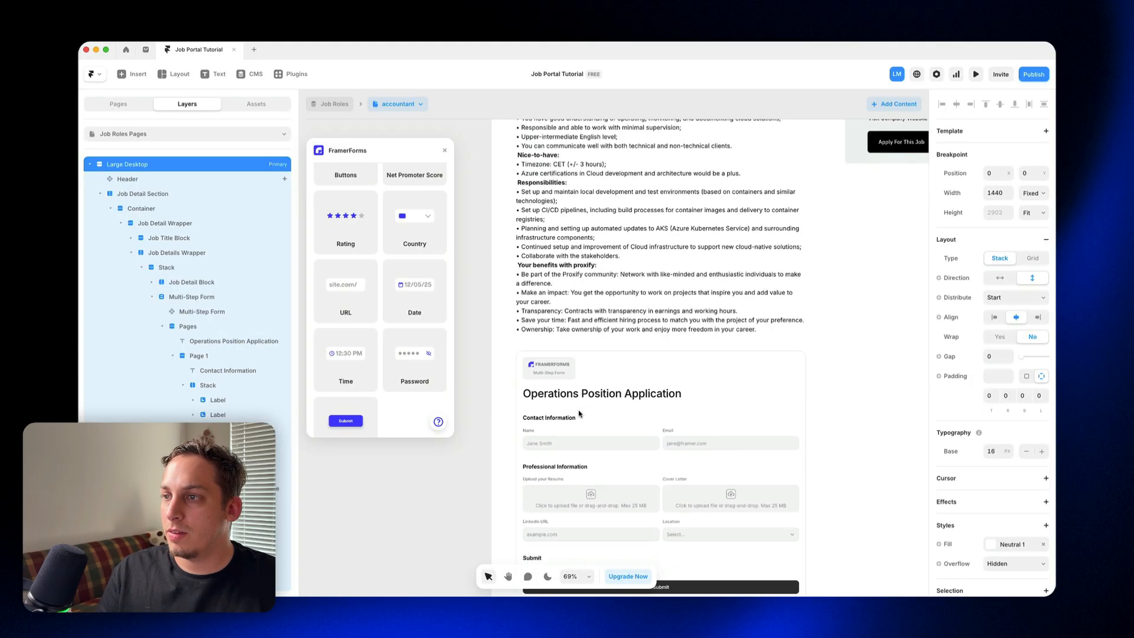
{"action": "left_click", "coordinate": [560, 393]}
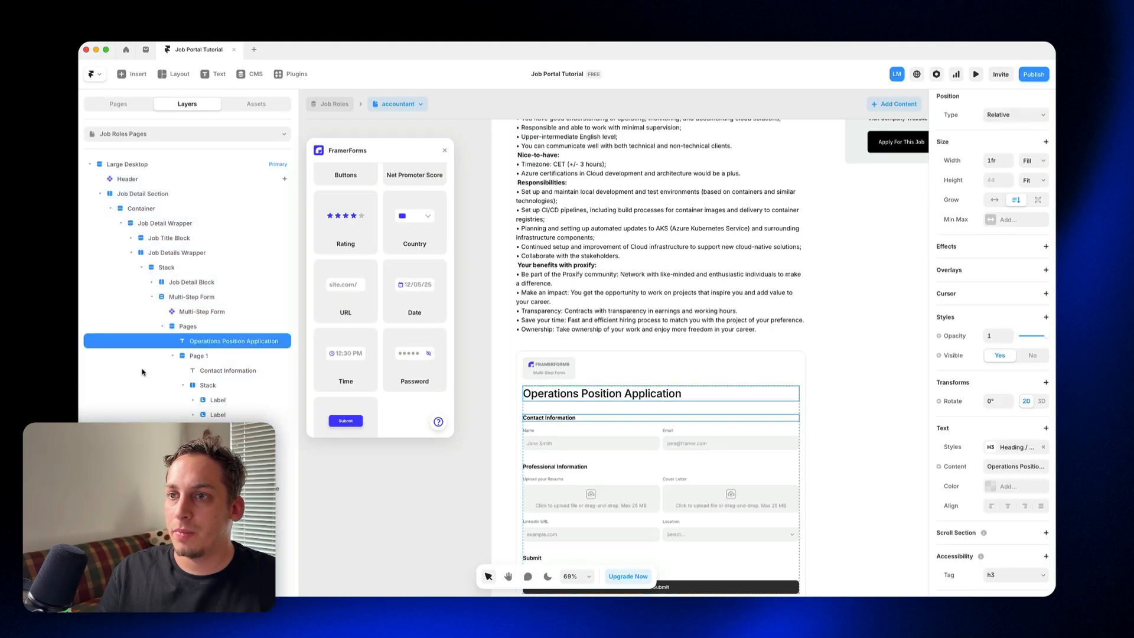
{"action": "left_click", "coordinate": [161, 327]}
{"action": "left_click", "coordinate": [160, 327]}
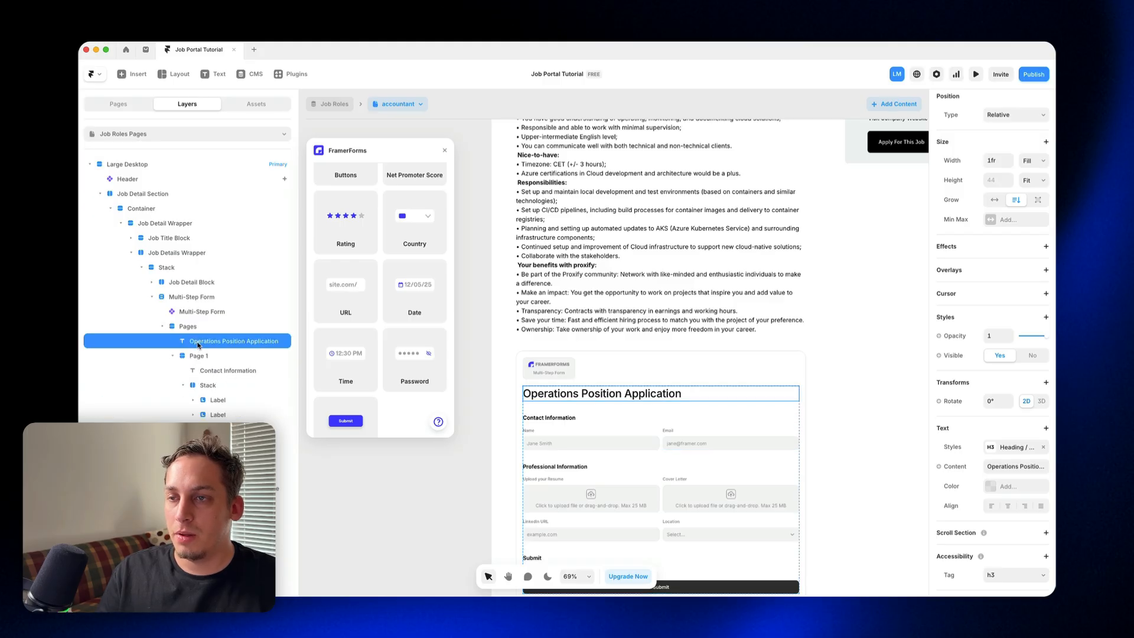
{"action": "left_click_drag", "start_coordinate": [198, 342], "coordinate": [198, 320]}
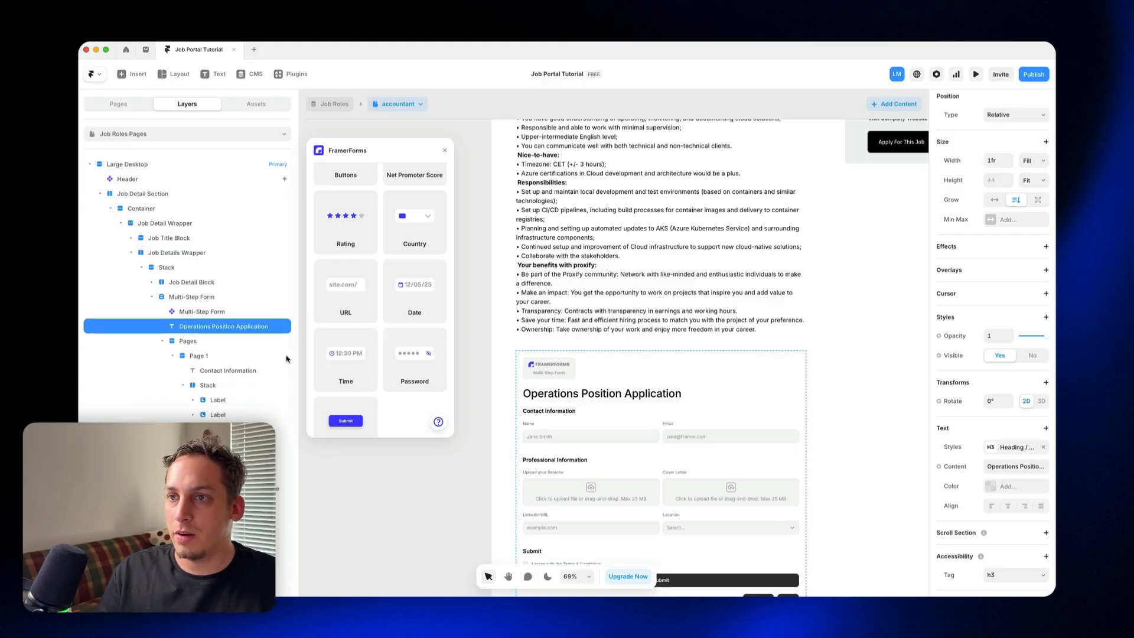
Step: Preview the job page again, reload it, advance the form through its pages and return to the canvas
{"action": "scroll", "coordinate": [501, 146], "scroll_direction": "up", "scroll_amount": 5}
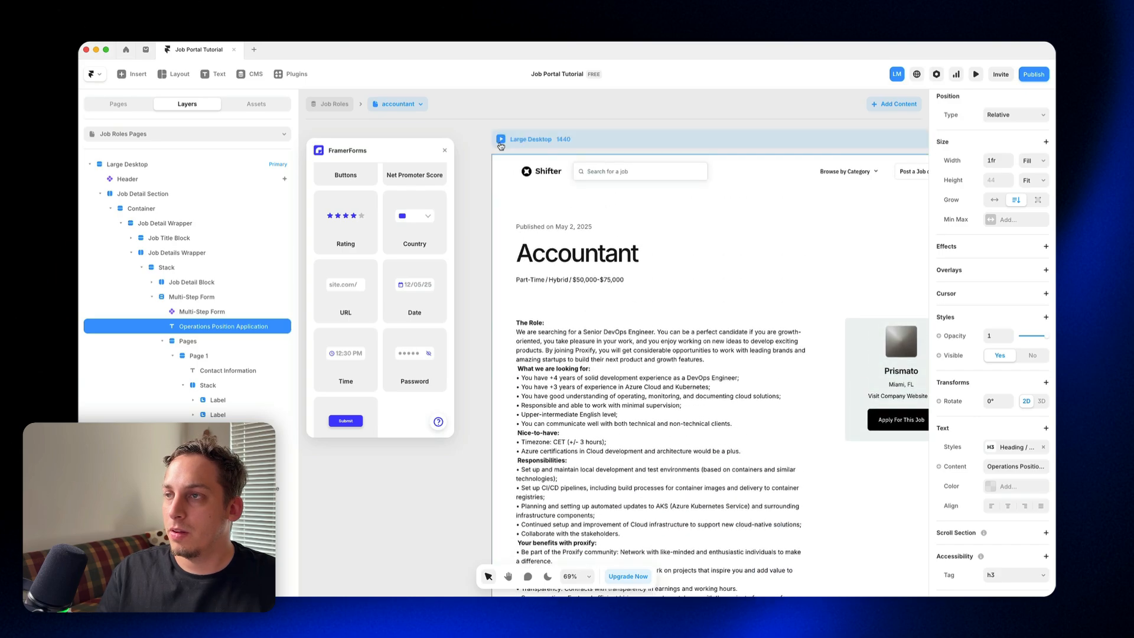
{"action": "left_click", "coordinate": [500, 140]}
{"action": "scroll", "coordinate": [532, 329], "scroll_direction": "down", "scroll_amount": 10}
{"action": "scroll", "coordinate": [139, 119], "scroll_direction": "up", "scroll_amount": 4}
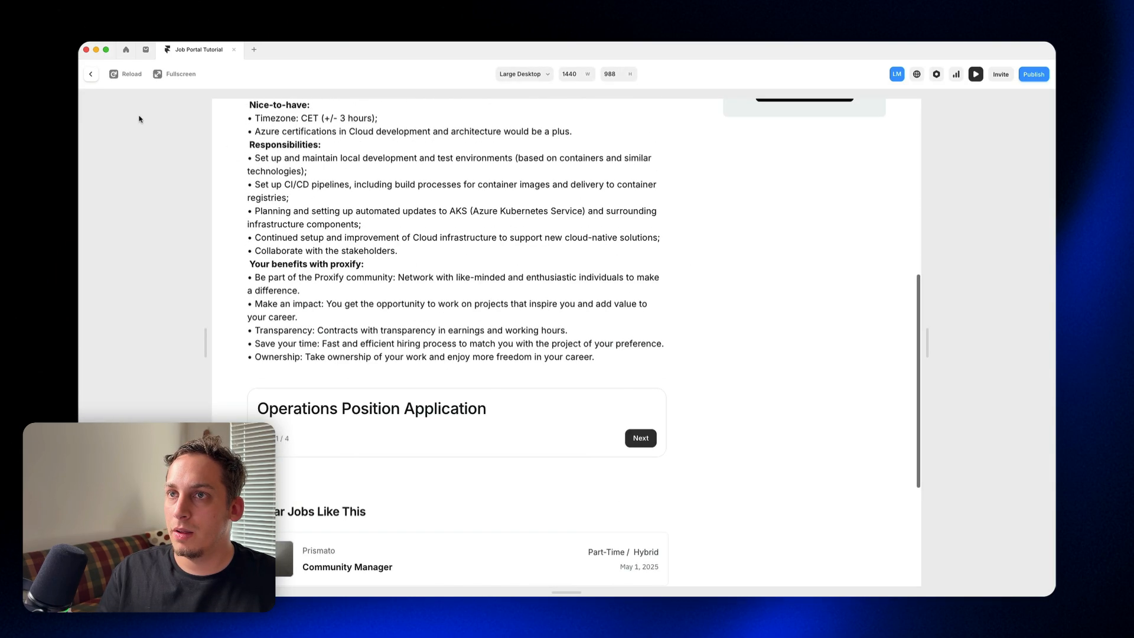
{"action": "left_click", "coordinate": [115, 75]}
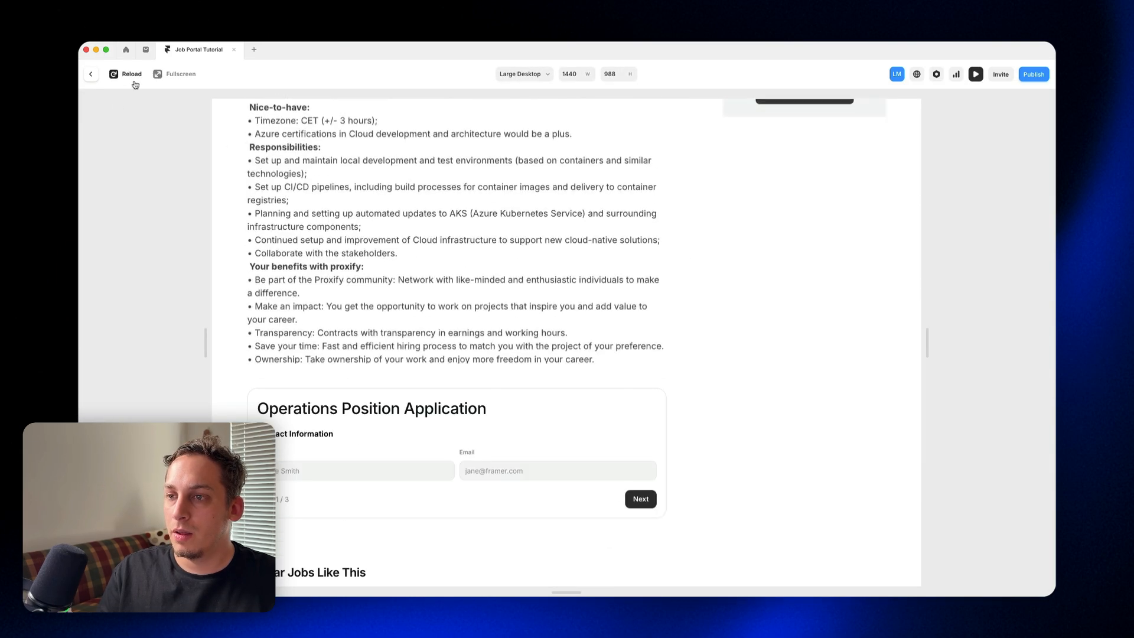
{"action": "left_click", "coordinate": [636, 503]}
{"action": "scroll", "coordinate": [635, 503], "scroll_direction": "down", "scroll_amount": 2}
{"action": "left_click", "coordinate": [635, 499]}
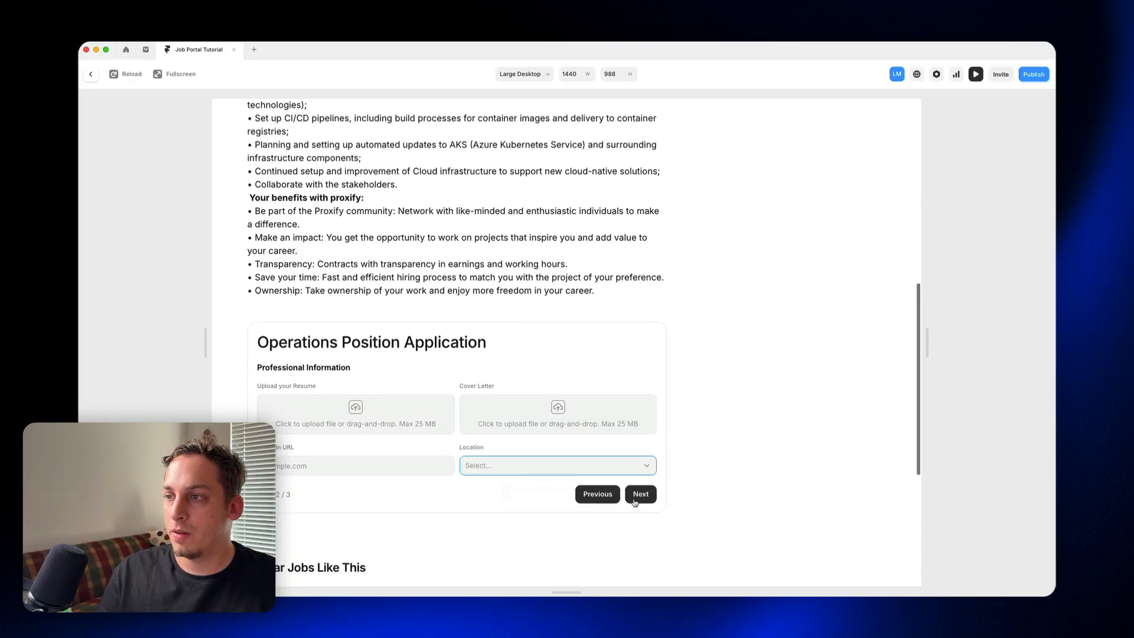
{"action": "key", "text": "Escape"}
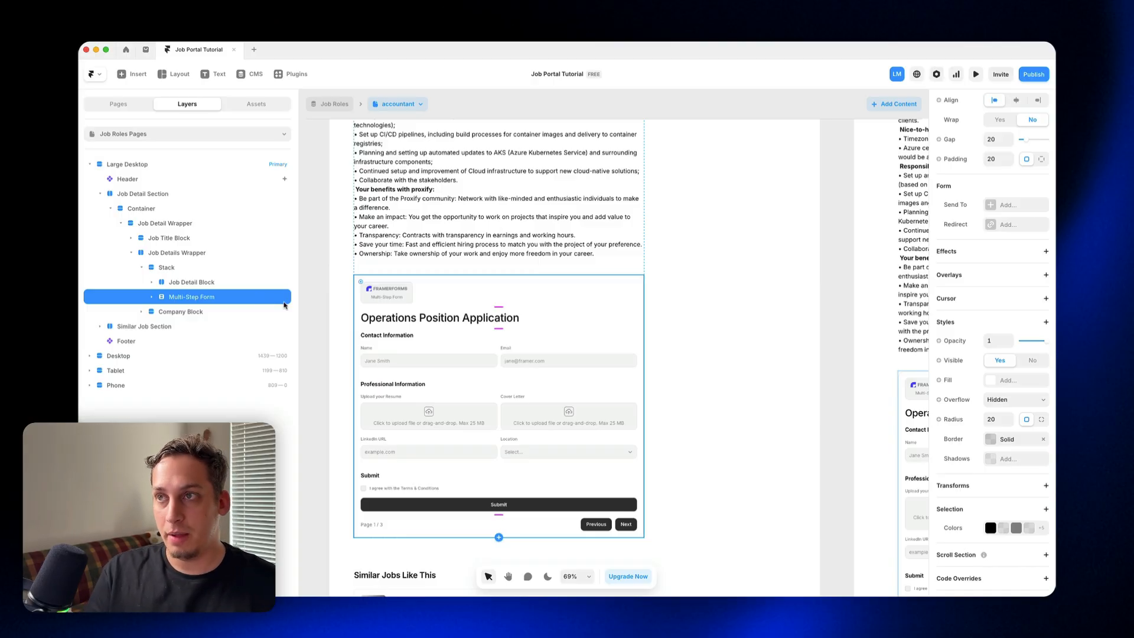
Step: Rename the Multi-Step Form layer as "Operations Form" and duplicate it within the same stack
{"action": "left_click", "coordinate": [404, 110]}
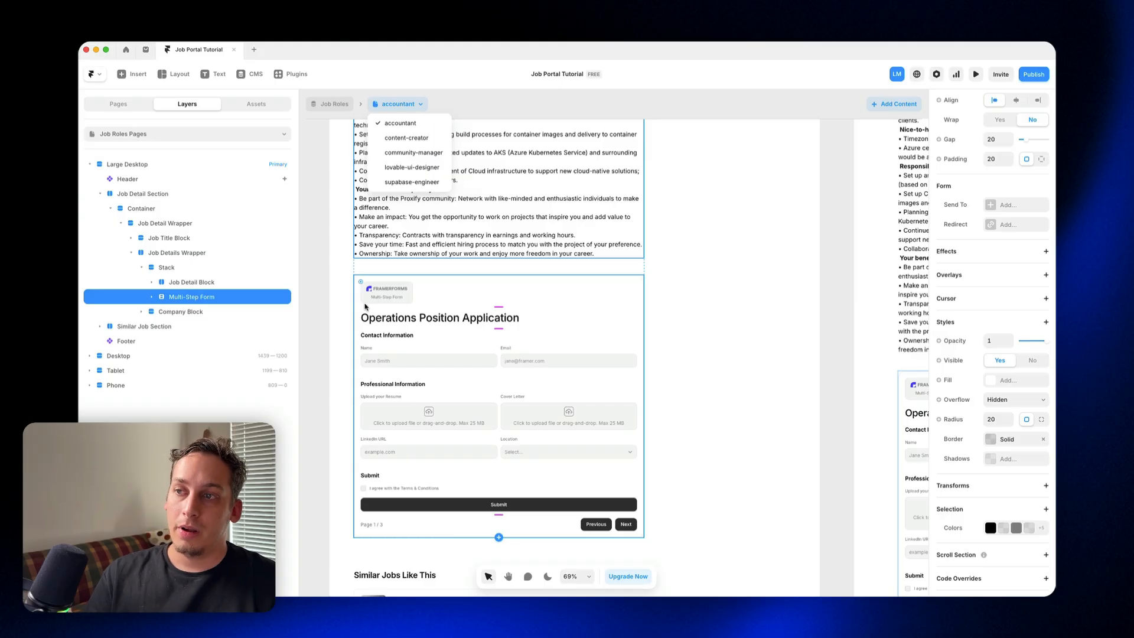
{"action": "left_click", "coordinate": [194, 301]}
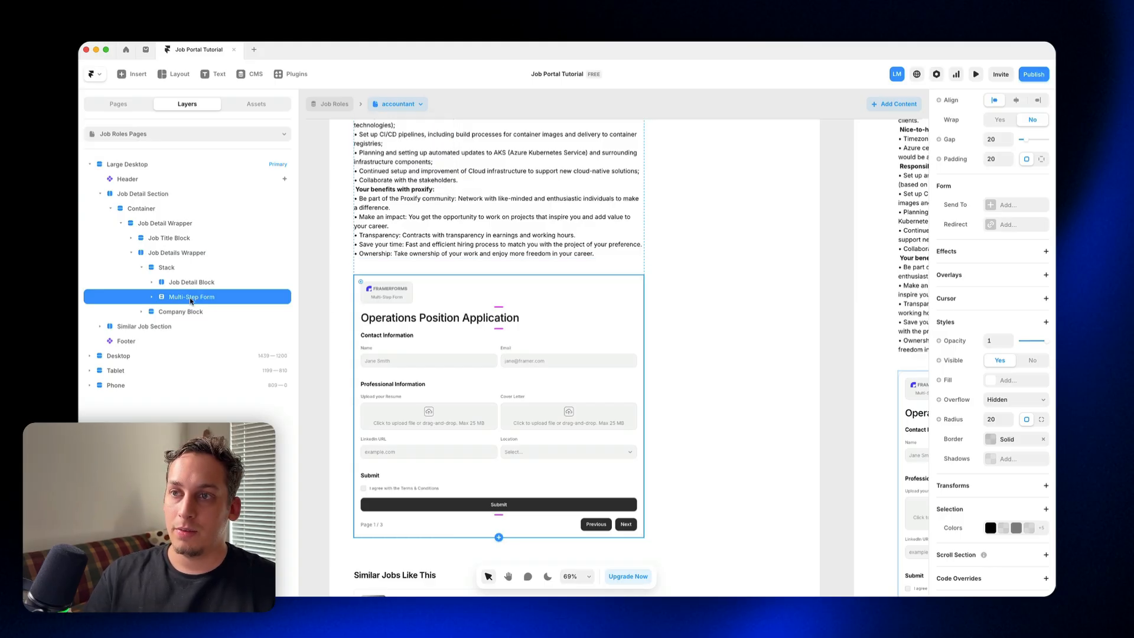
{"action": "double_click", "coordinate": [190, 300]}
{"action": "type", "text": "Operations"}
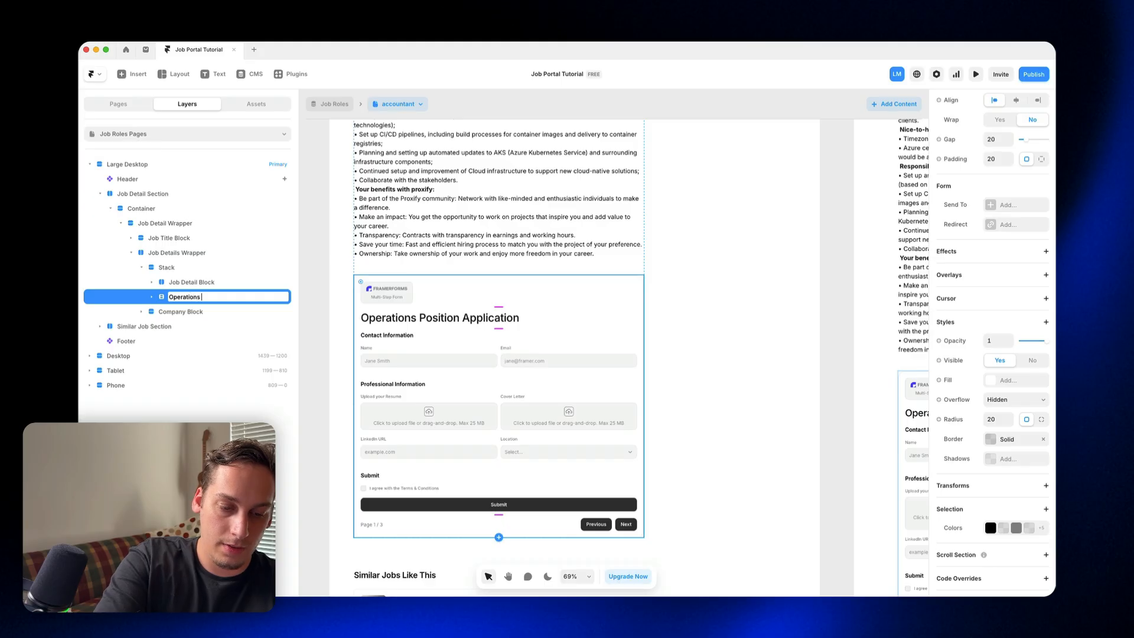
{"action": "type", "text": " Form"}
{"action": "key", "text": "Return"}
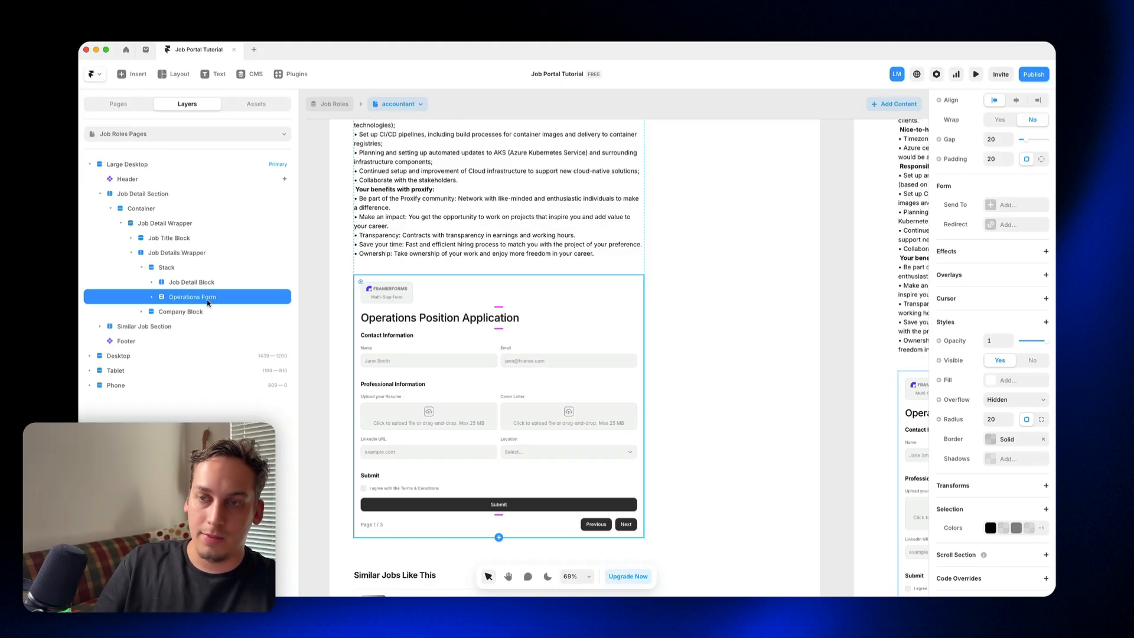
{"action": "key", "text": "super+d"}
{"action": "left_click", "coordinate": [153, 313]}
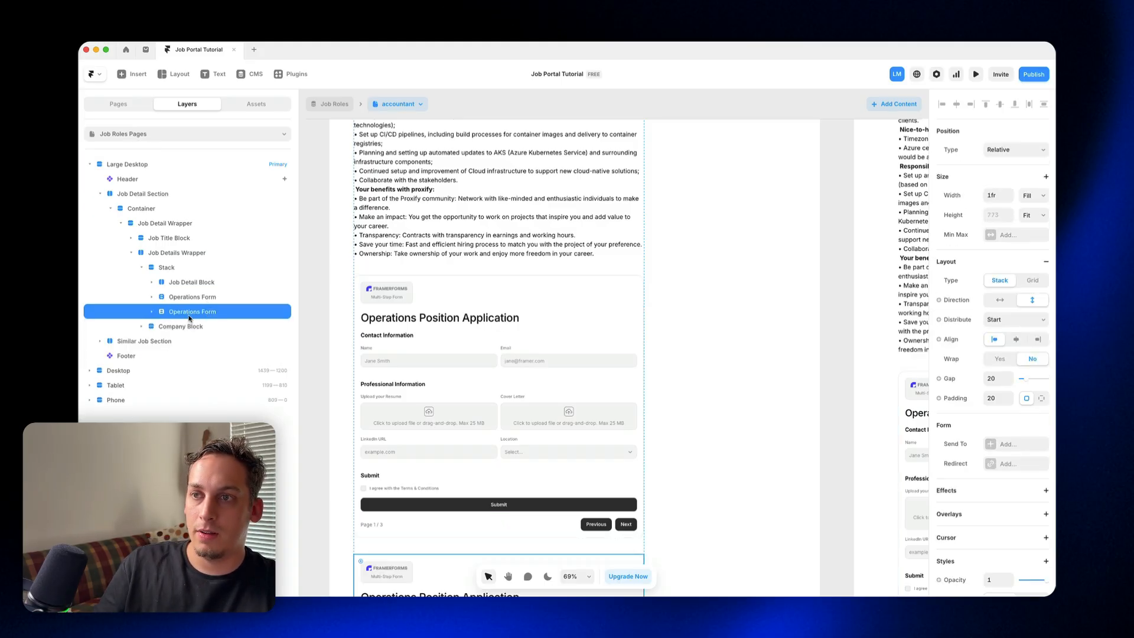
Step: Duplicate the application form once more and rename the second form layer in the stack as "Design Form"
{"action": "key", "text": "super+d"}
{"action": "left_click", "coordinate": [152, 326]}
{"action": "left_click", "coordinate": [178, 313]}
{"action": "double_click", "coordinate": [179, 313]}
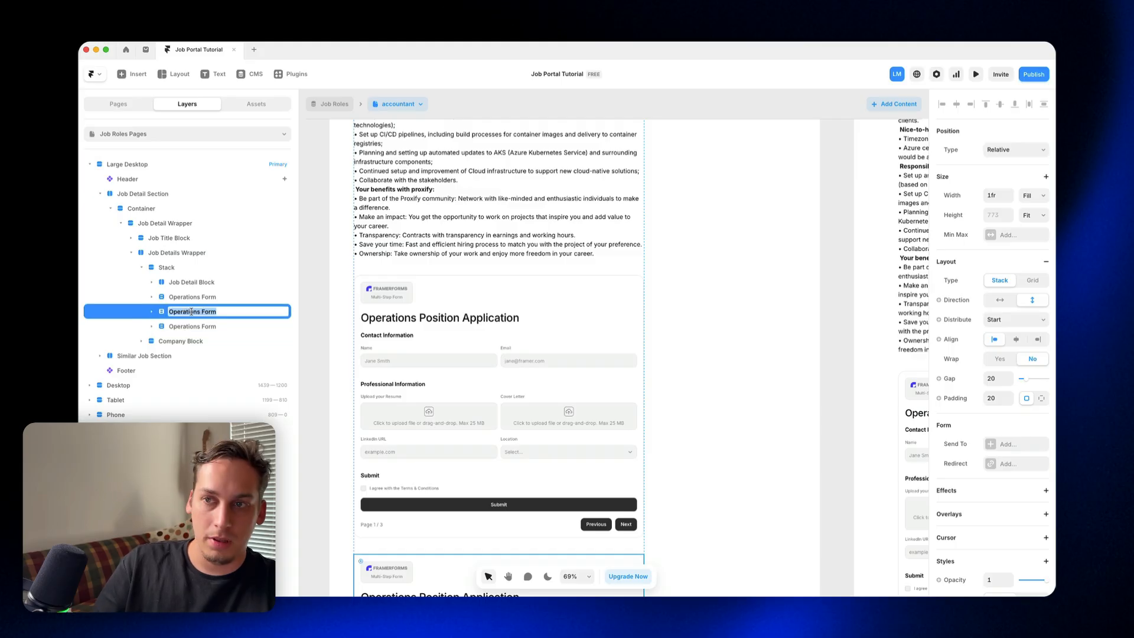
{"action": "double_click", "coordinate": [192, 312]}
{"action": "type", "text": "Desig"}
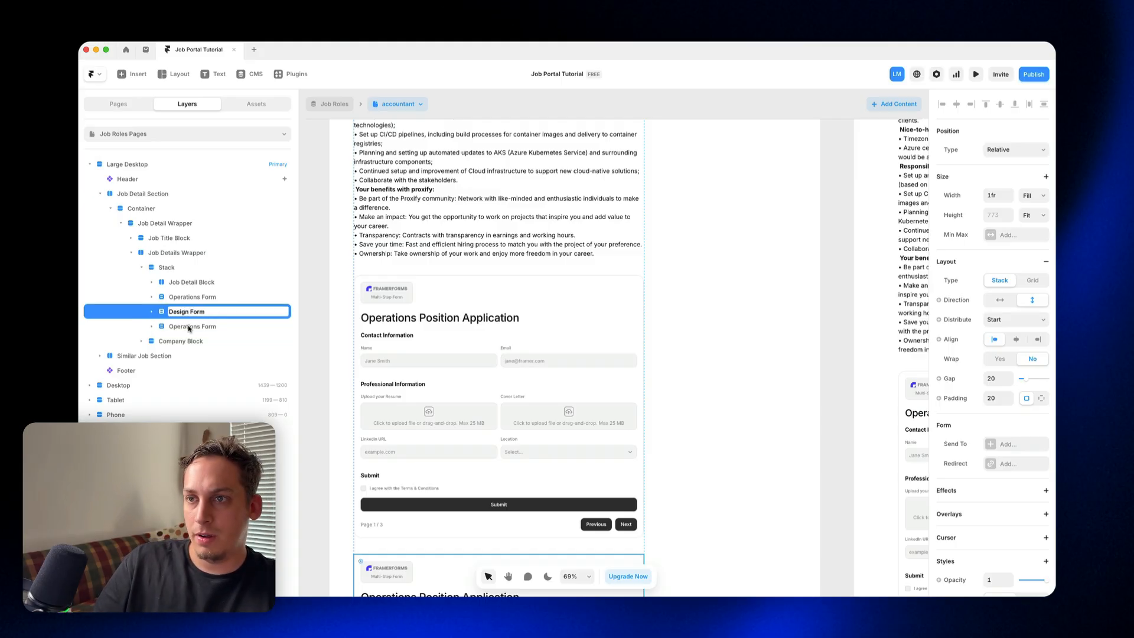
Step: Rename the third form layer in the stack as "Engineer Form"
{"action": "left_click", "coordinate": [188, 326]}
{"action": "double_click", "coordinate": [187, 326]}
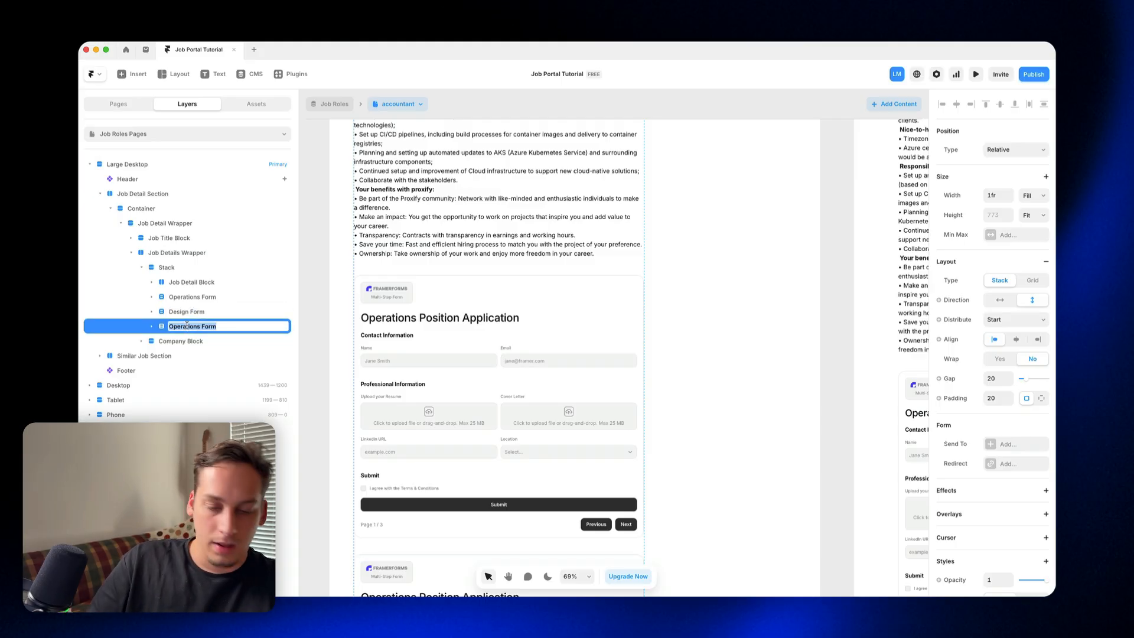
{"action": "double_click", "coordinate": [187, 325]}
{"action": "type", "text": "E"}
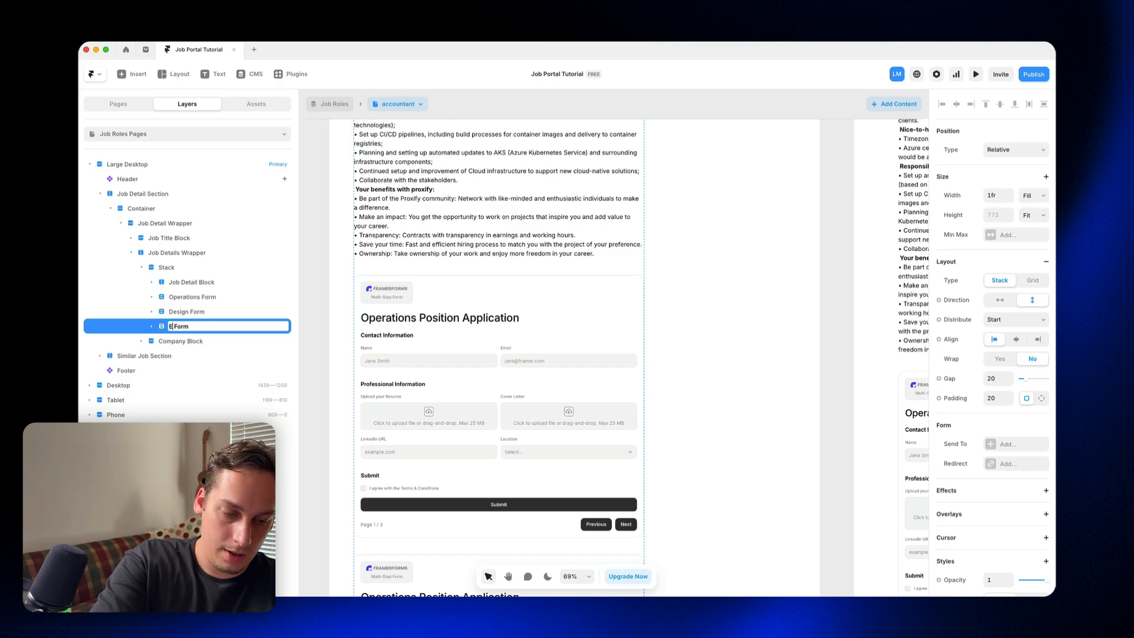
{"action": "type", "text": "ngineer"}
Step: In the Design Form, change the title to "Designer Position Application" and the resume upload label to "Upload your Portfolio"
{"action": "left_click", "coordinate": [196, 313]}
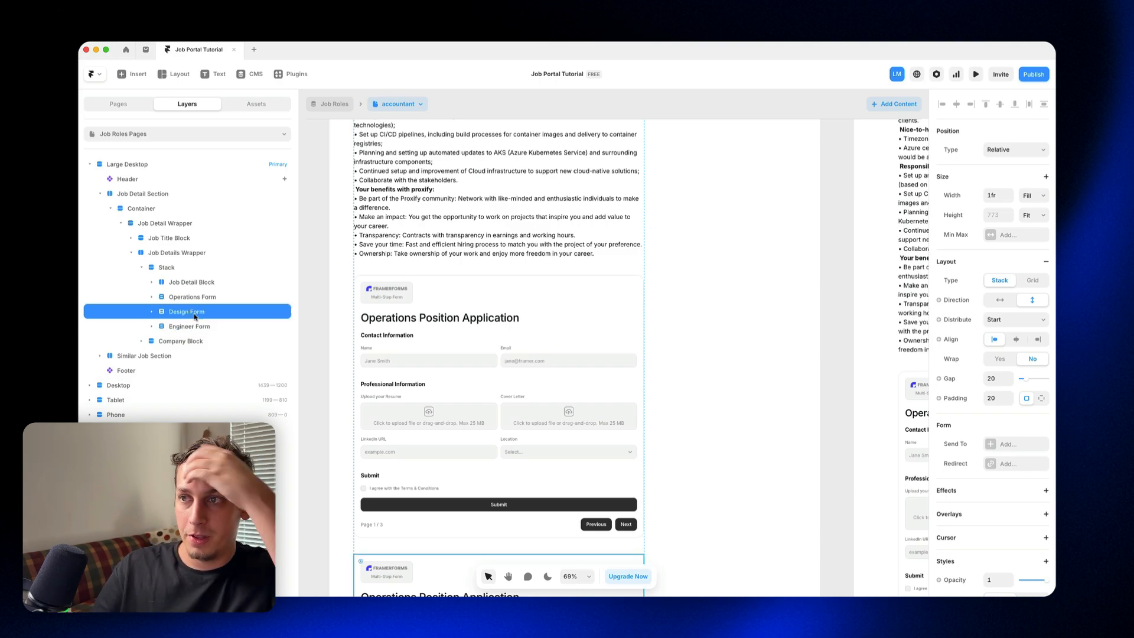
{"action": "scroll", "coordinate": [419, 361], "scroll_direction": "down", "scroll_amount": 4}
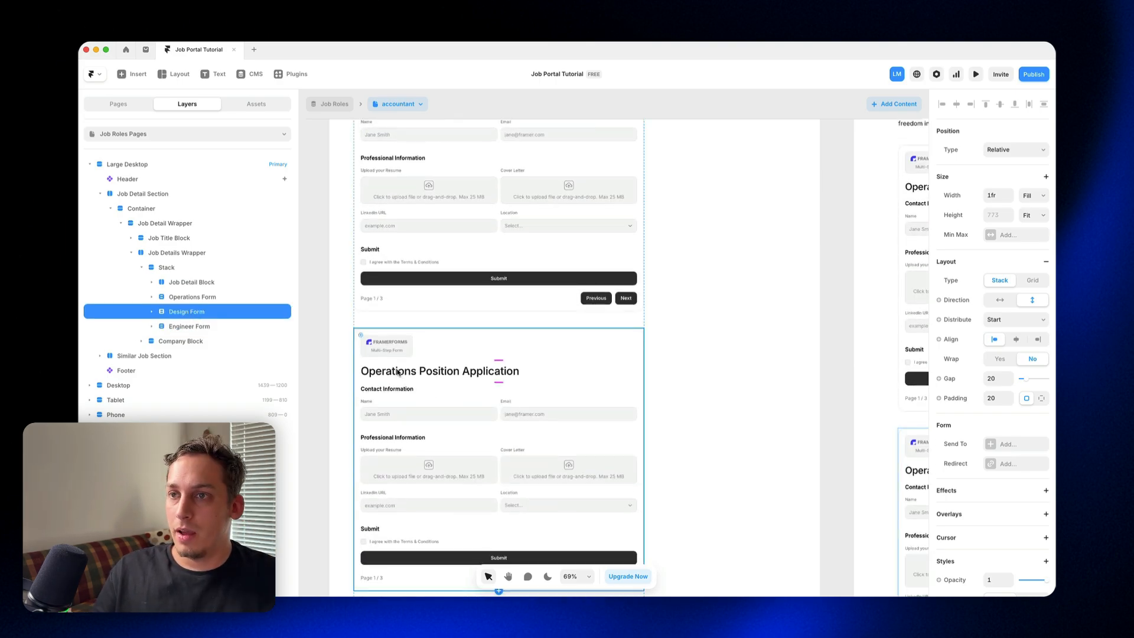
{"action": "left_click", "coordinate": [153, 312]}
{"action": "left_click", "coordinate": [363, 370]}
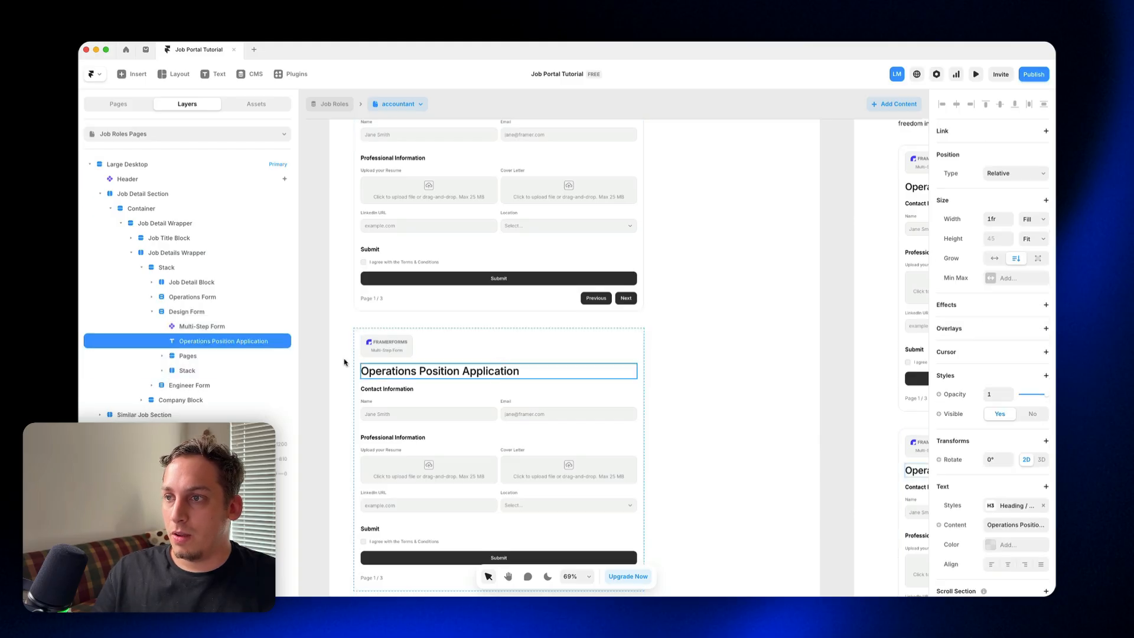
{"action": "double_click", "coordinate": [380, 373]}
{"action": "type", "text": "Designer"}
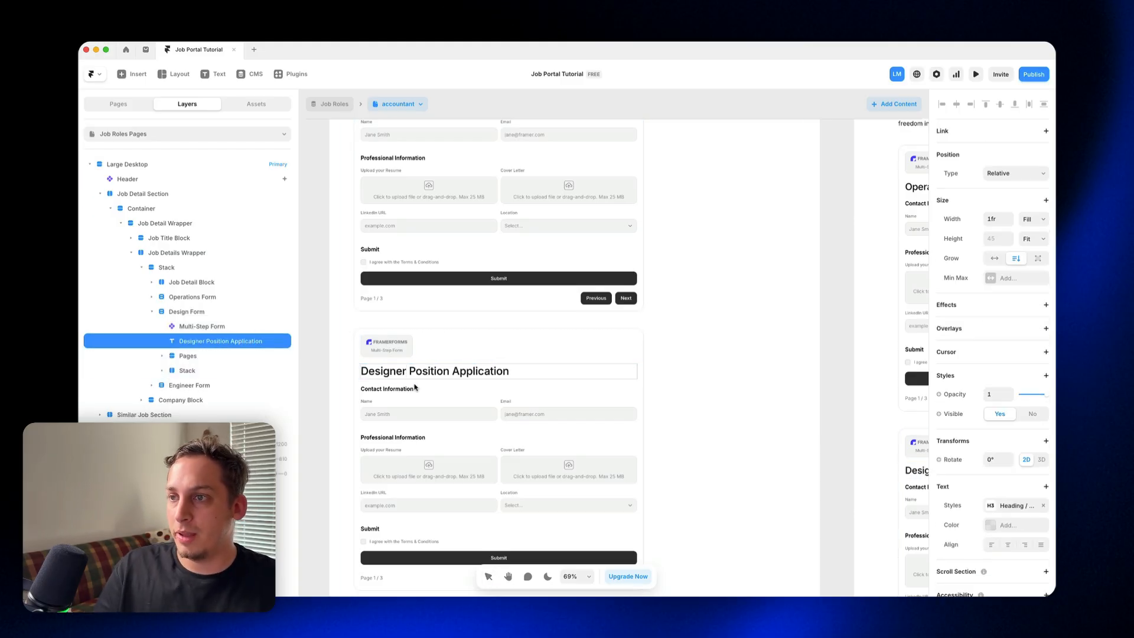
{"action": "double_click", "coordinate": [381, 450]}
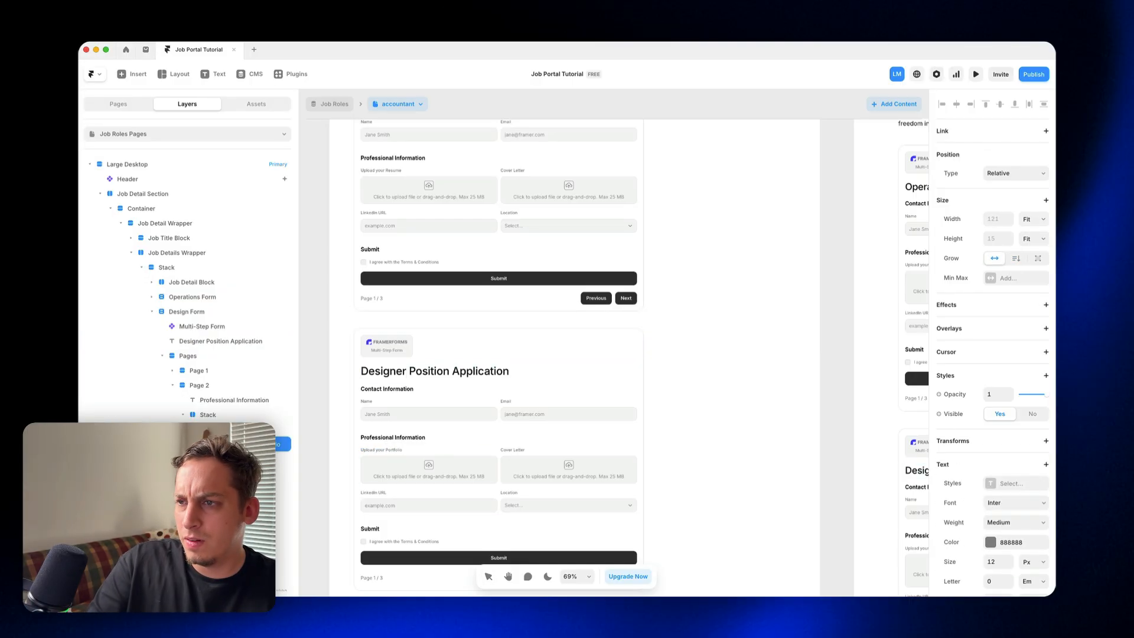
Step: Change the title of the Engineer Form to "Engineering Position Application"
{"action": "scroll", "coordinate": [395, 434], "scroll_direction": "down", "scroll_amount": 3}
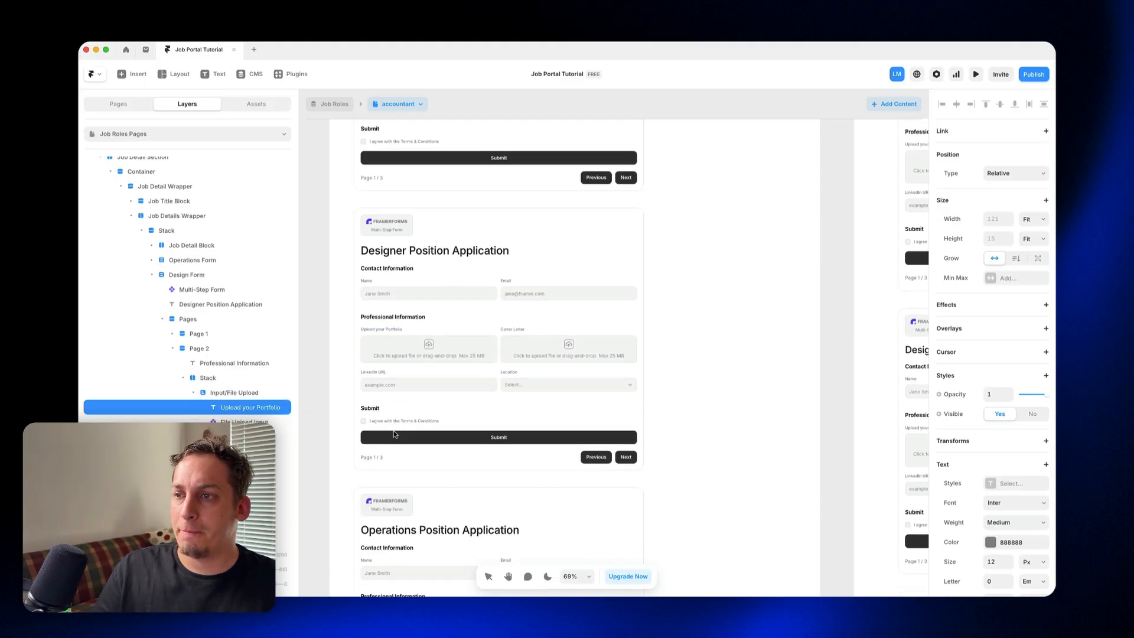
{"action": "scroll", "coordinate": [445, 453], "scroll_direction": "down", "scroll_amount": 3}
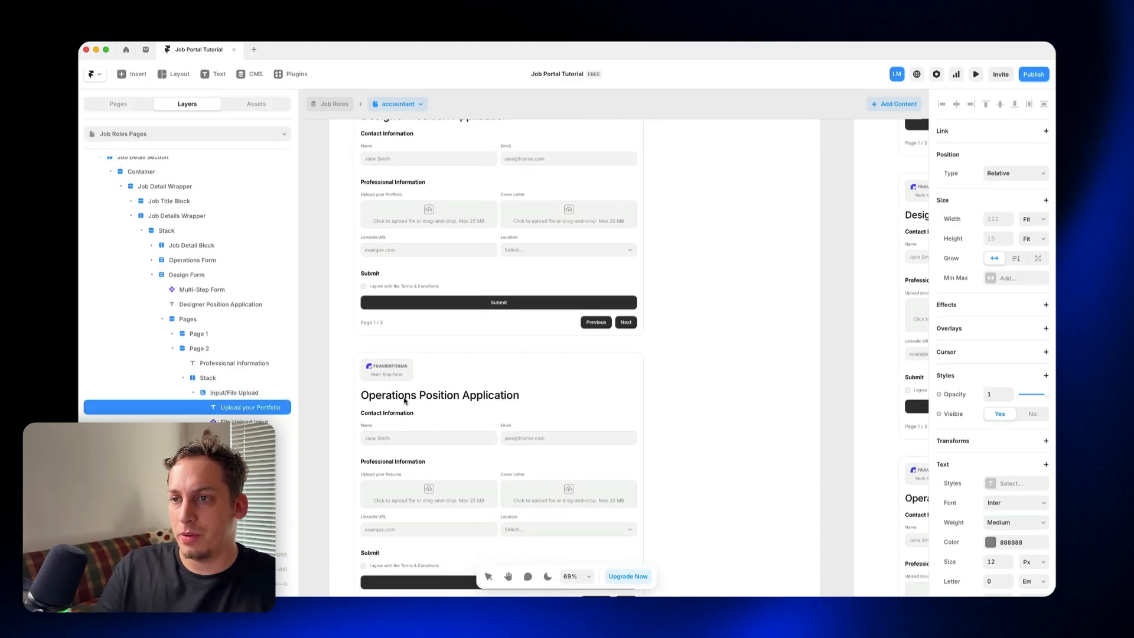
{"action": "left_click", "coordinate": [379, 402]}
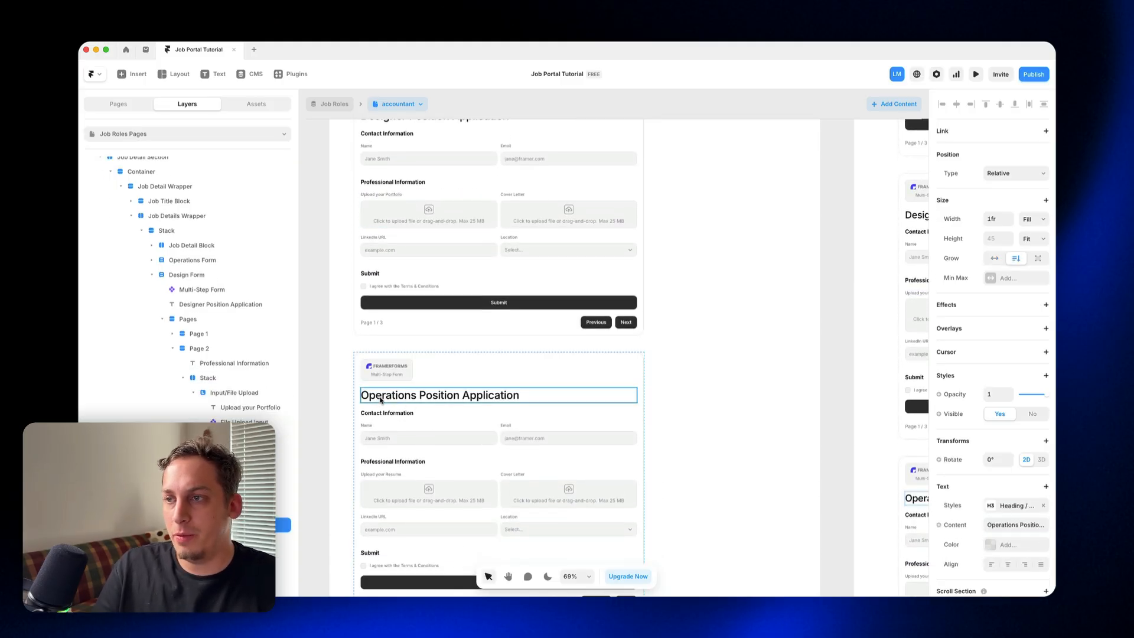
{"action": "double_click", "coordinate": [379, 400]}
{"action": "type", "text": "En"}
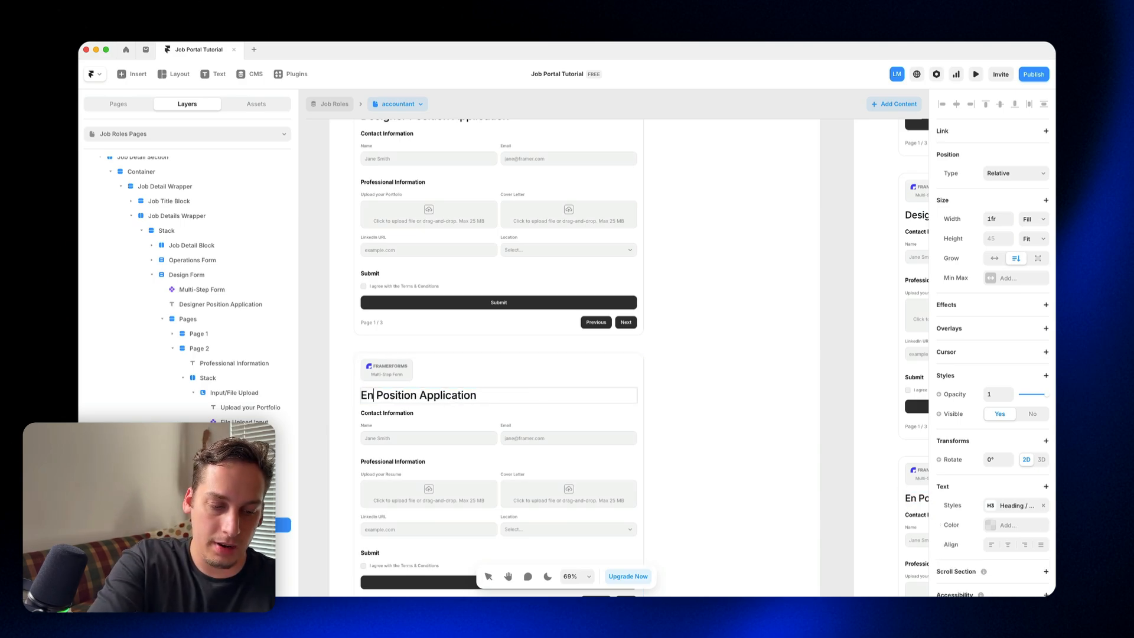
{"action": "type", "text": "gineering"}
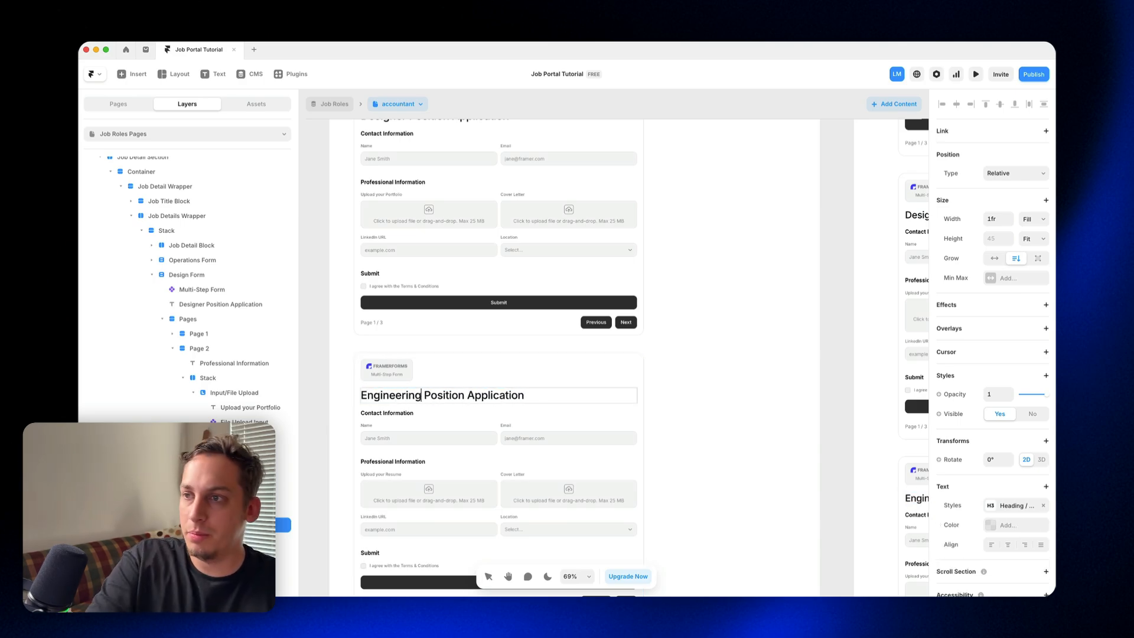
{"action": "key", "text": "Escape"}
Step: Collapse the nested form layers and examine the visibility conditions of the Operations Form and the Design Form
{"action": "scroll", "coordinate": [318, 395], "scroll_direction": "up", "scroll_amount": 5}
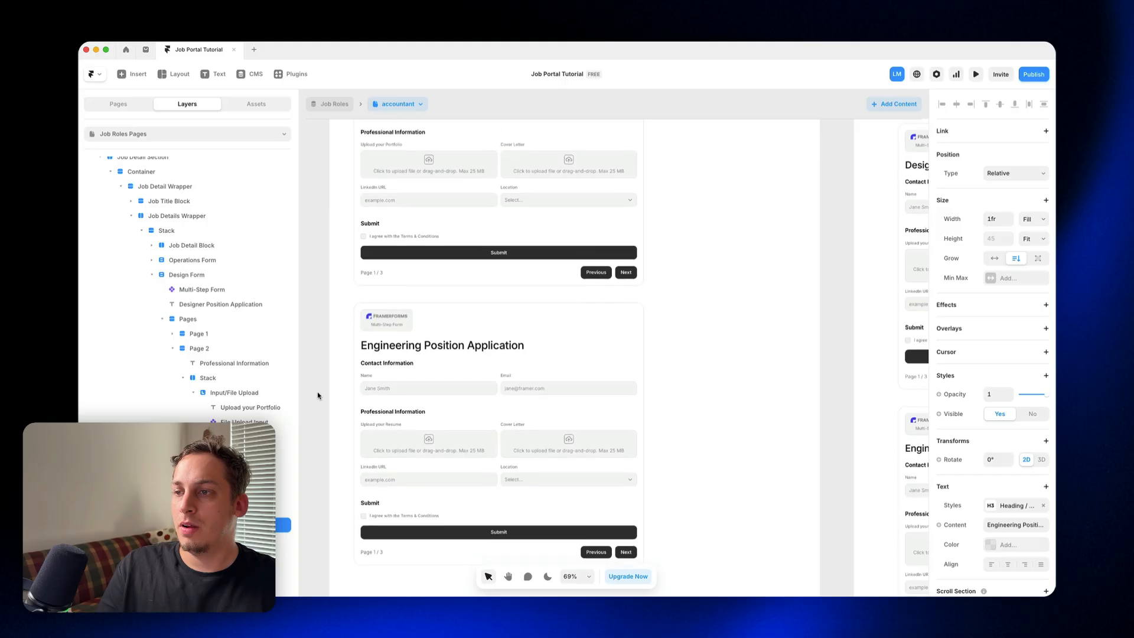
{"action": "scroll", "coordinate": [318, 395], "scroll_direction": "up", "scroll_amount": 6}
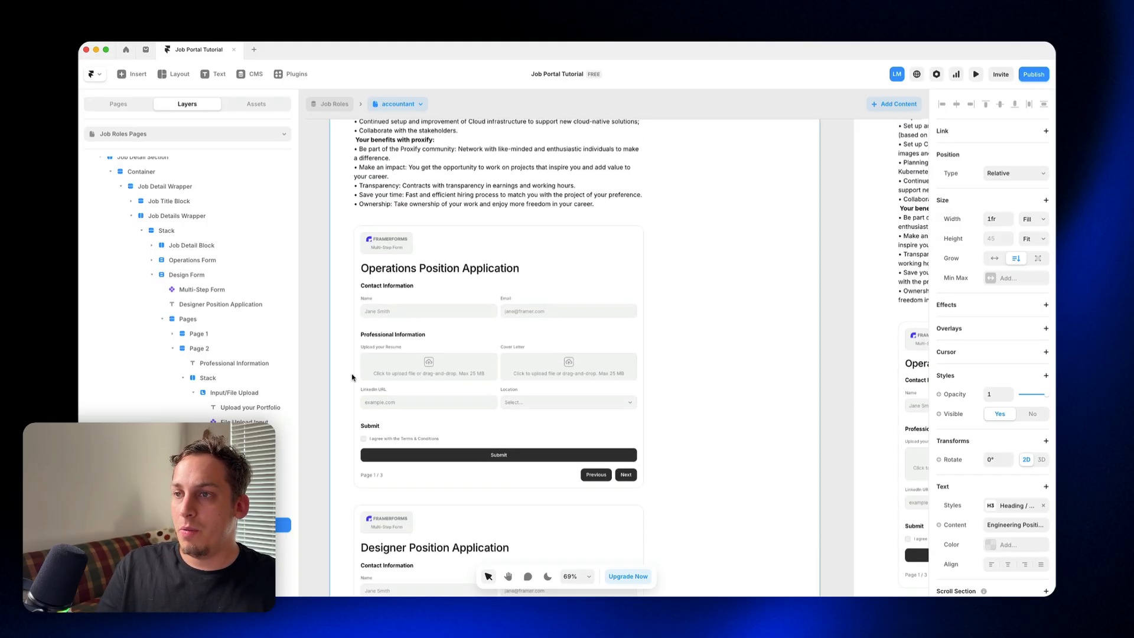
{"action": "scroll", "coordinate": [155, 277], "scroll_direction": "up", "scroll_amount": 2}
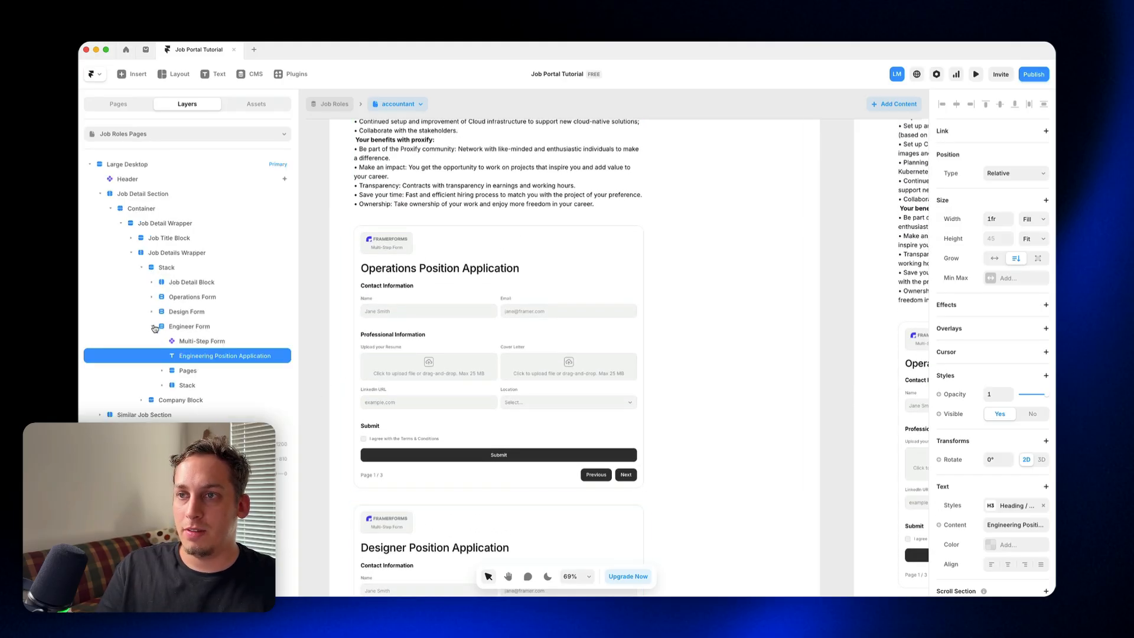
{"action": "left_click", "coordinate": [152, 311]}
{"action": "left_click", "coordinate": [191, 297]}
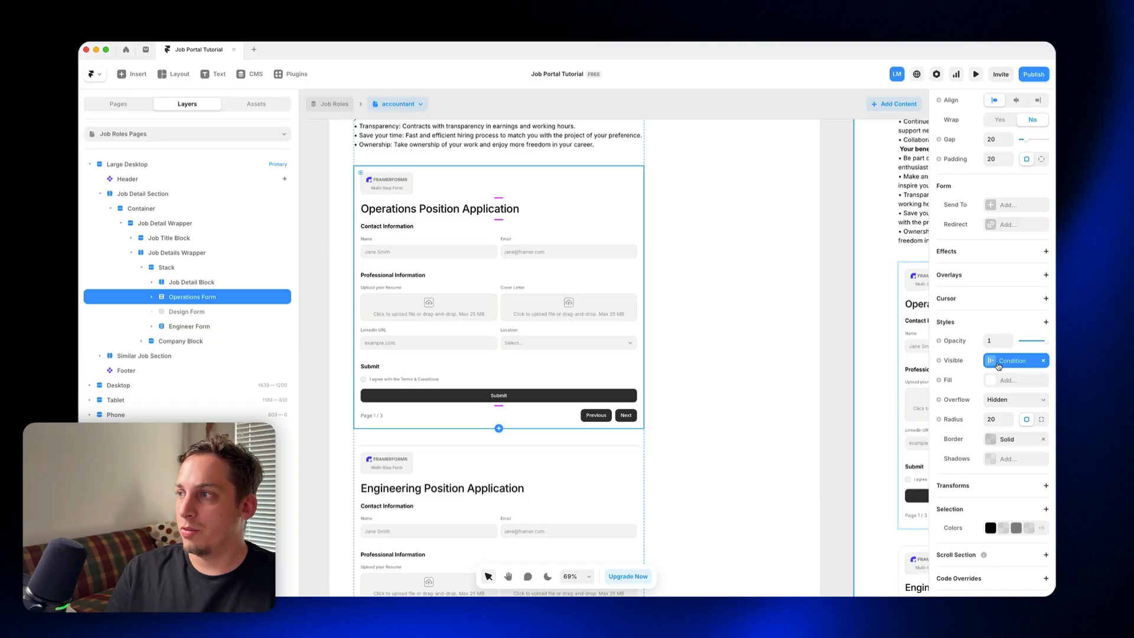
{"action": "left_click", "coordinate": [998, 364]}
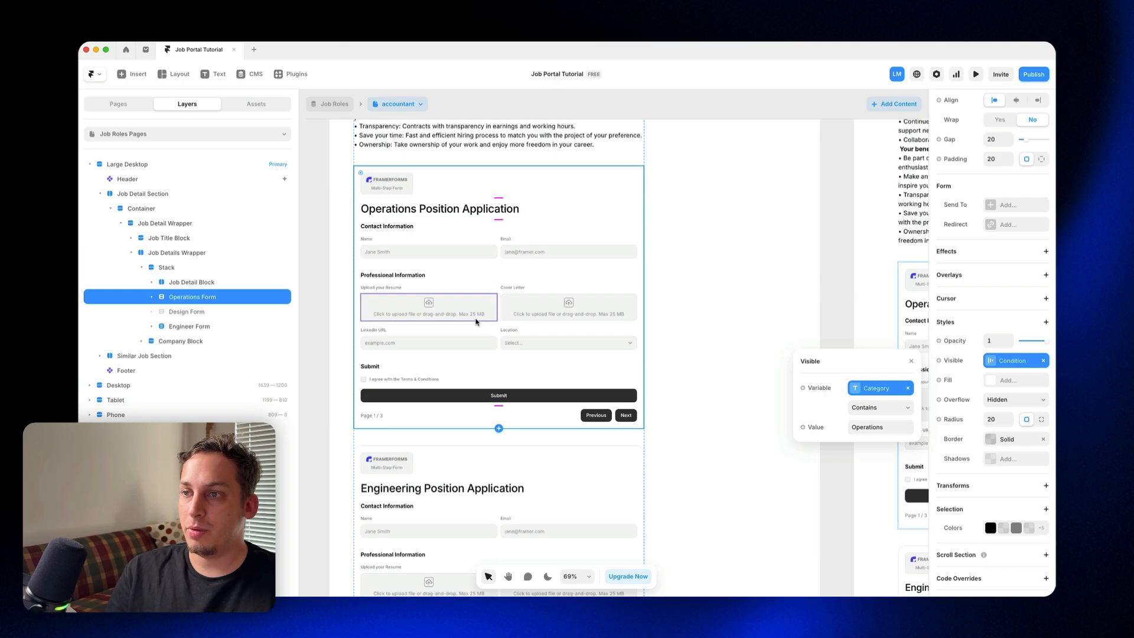
{"action": "left_click", "coordinate": [434, 456]}
{"action": "left_click", "coordinate": [167, 313]}
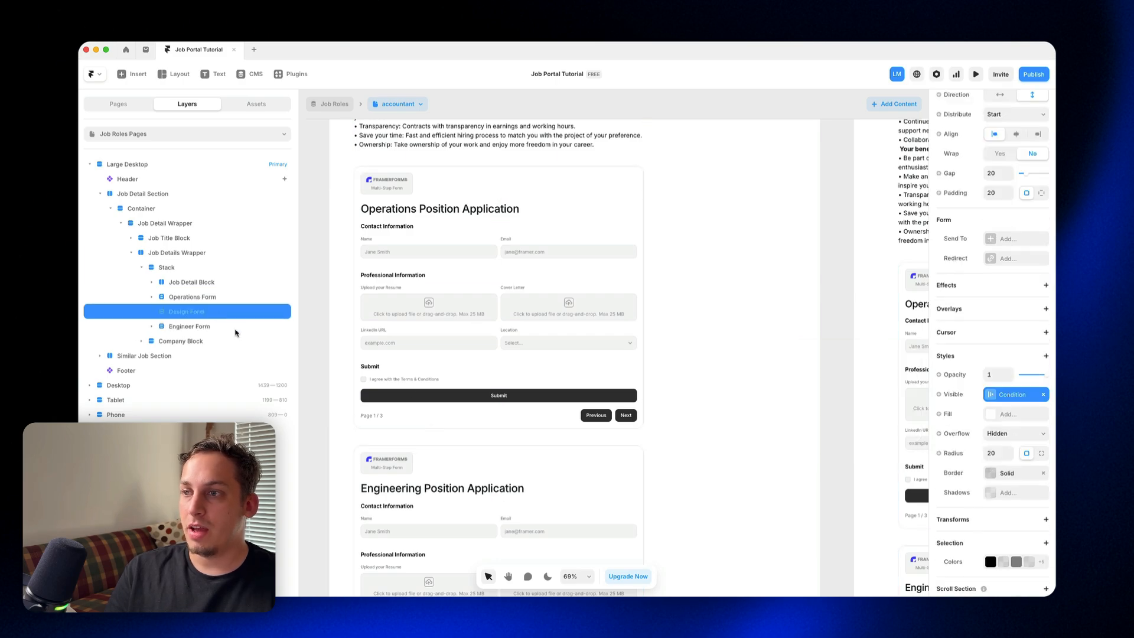
{"action": "left_click", "coordinate": [990, 400]}
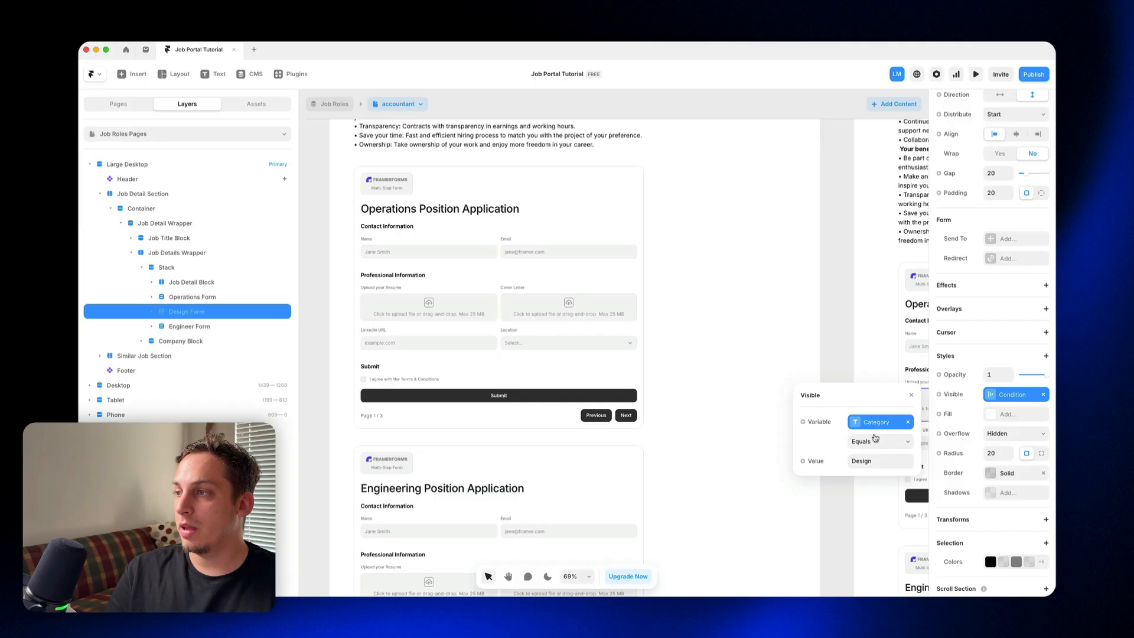
Step: Add a visibility condition to the Engineer Form so it shows only when Category equals "Engineering"
{"action": "left_click", "coordinate": [545, 473]}
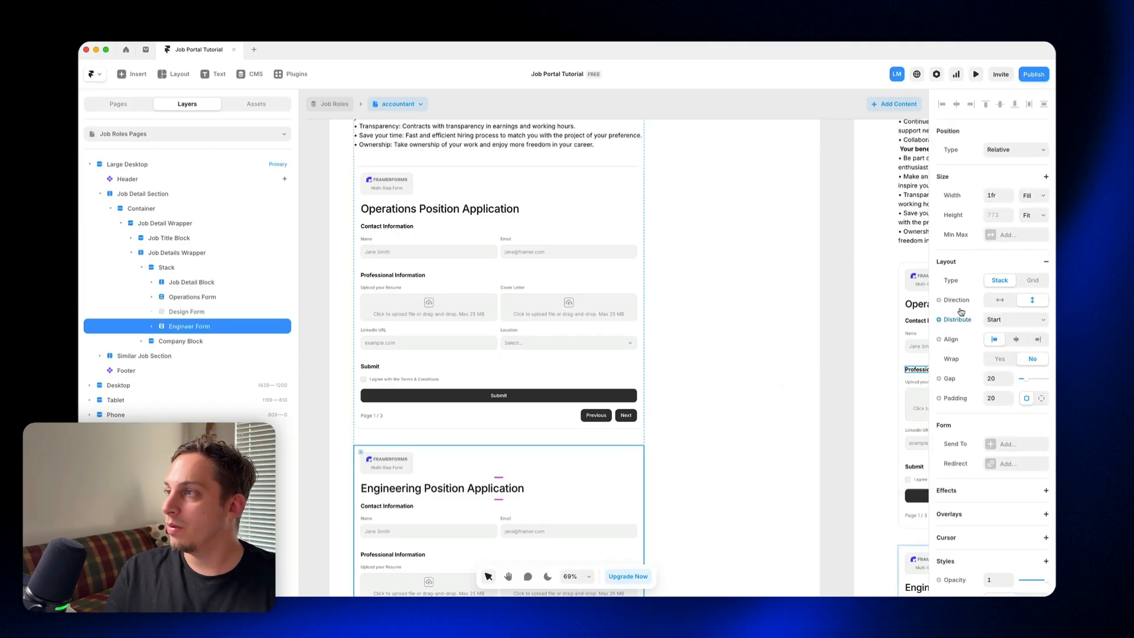
{"action": "scroll", "coordinate": [963, 382], "scroll_direction": "down", "scroll_amount": 5}
{"action": "left_click", "coordinate": [951, 362]}
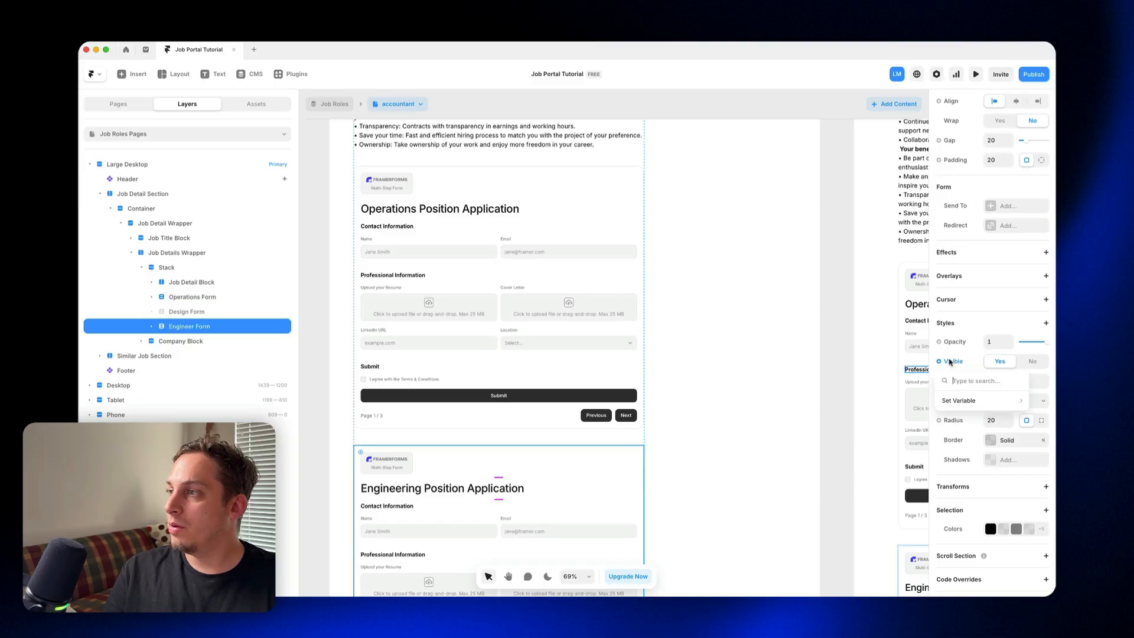
{"action": "mouse_move", "coordinate": [964, 397]}
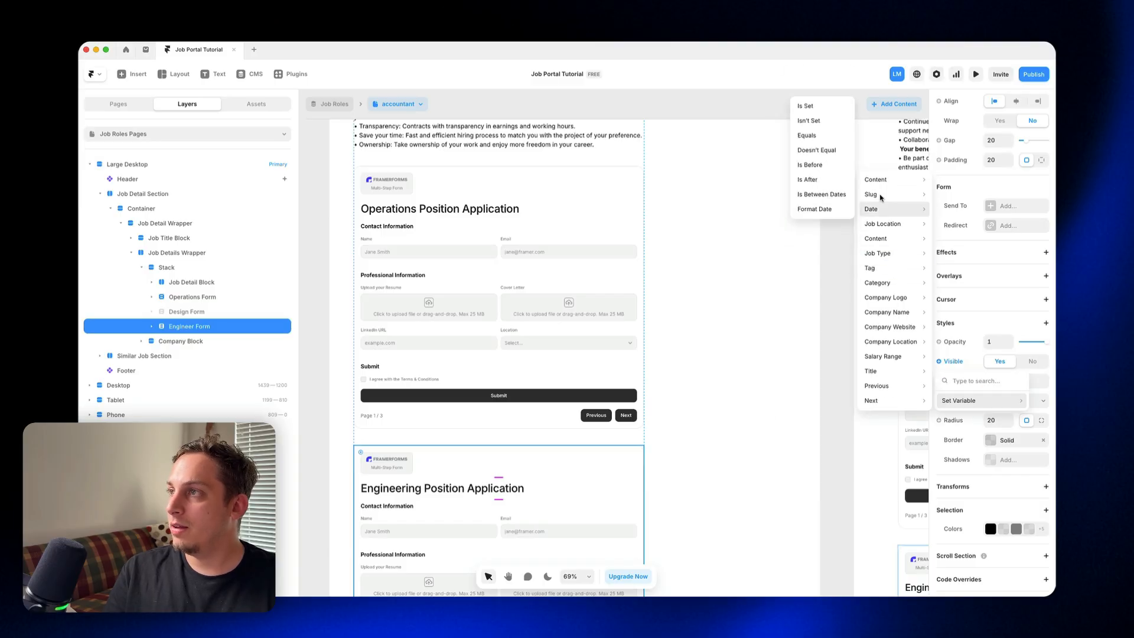
{"action": "mouse_move", "coordinate": [880, 282]}
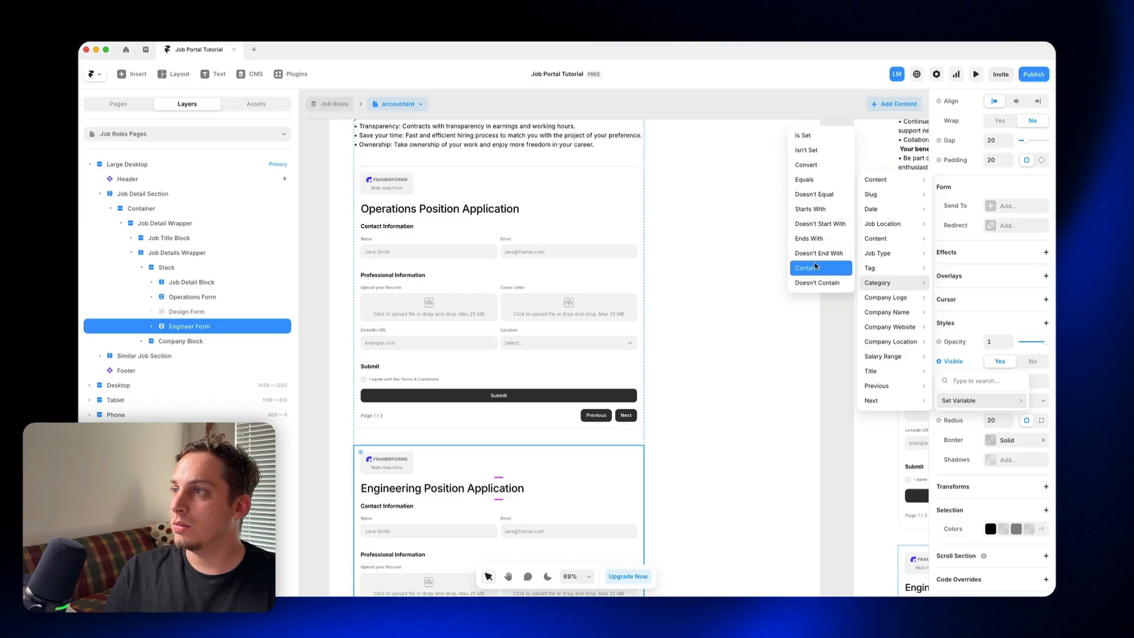
{"action": "left_click", "coordinate": [812, 179]}
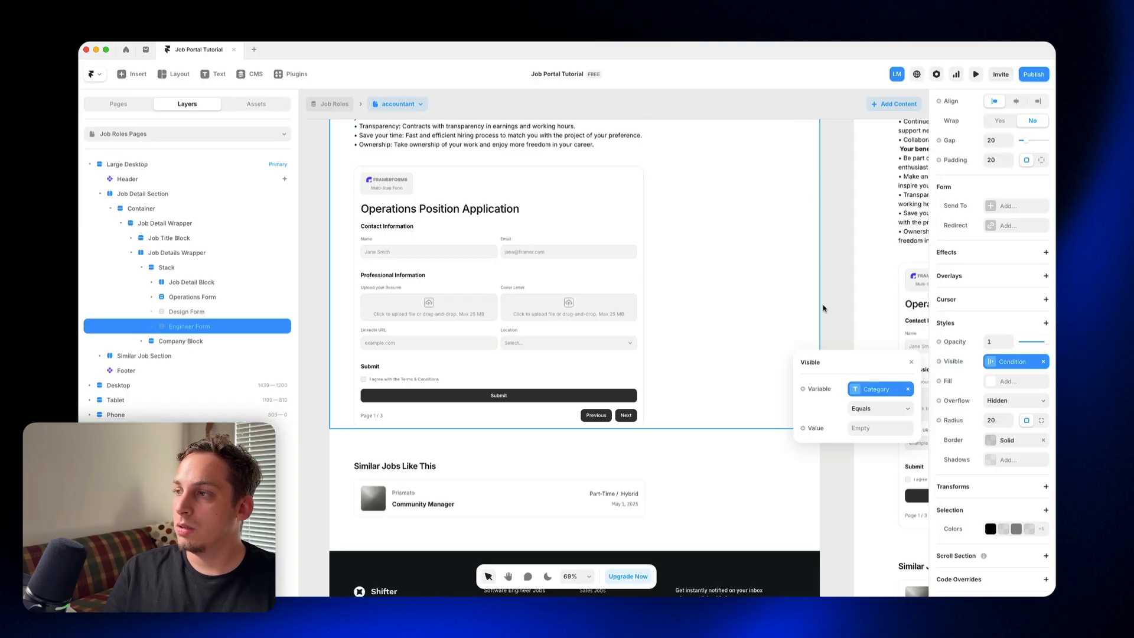
{"action": "type", "text": "Engineering"}
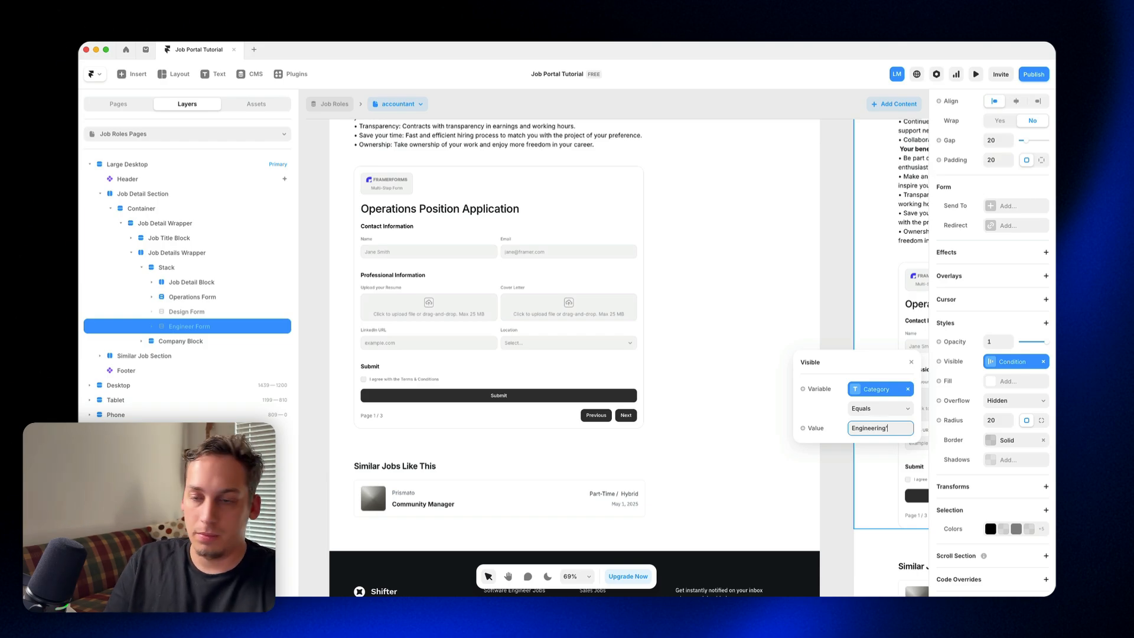
{"action": "left_click", "coordinate": [833, 244]}
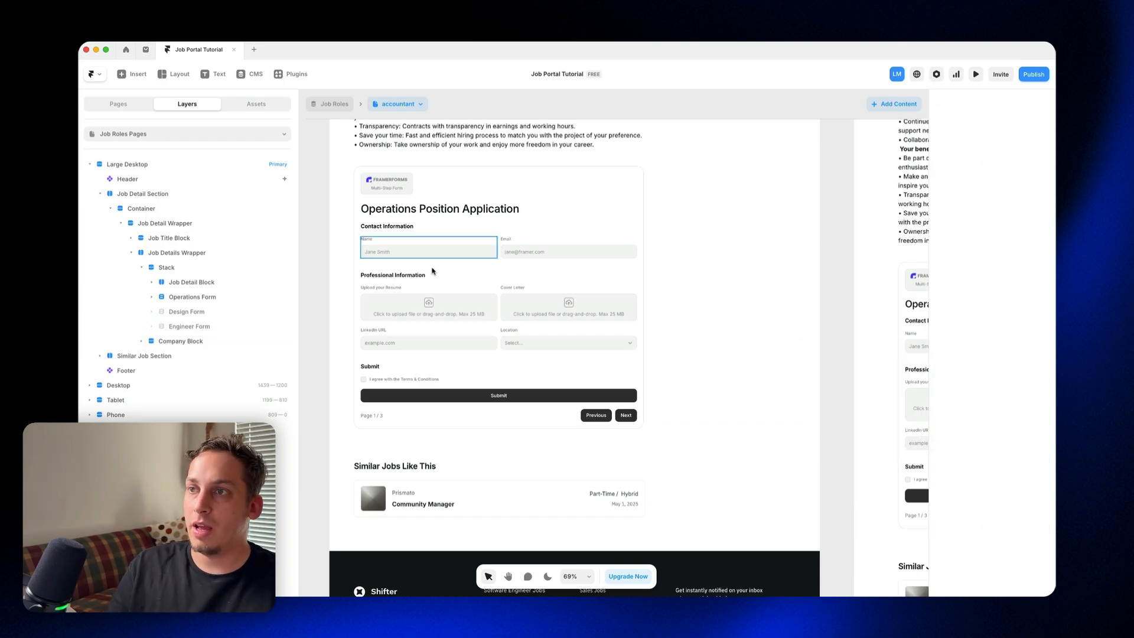
Step: Switch through the content-creator, community-manager, lovable-ui-designer and supabase-engineer job pages and check which application form each one shows
{"action": "left_click", "coordinate": [420, 108]}
{"action": "left_click", "coordinate": [410, 138]}
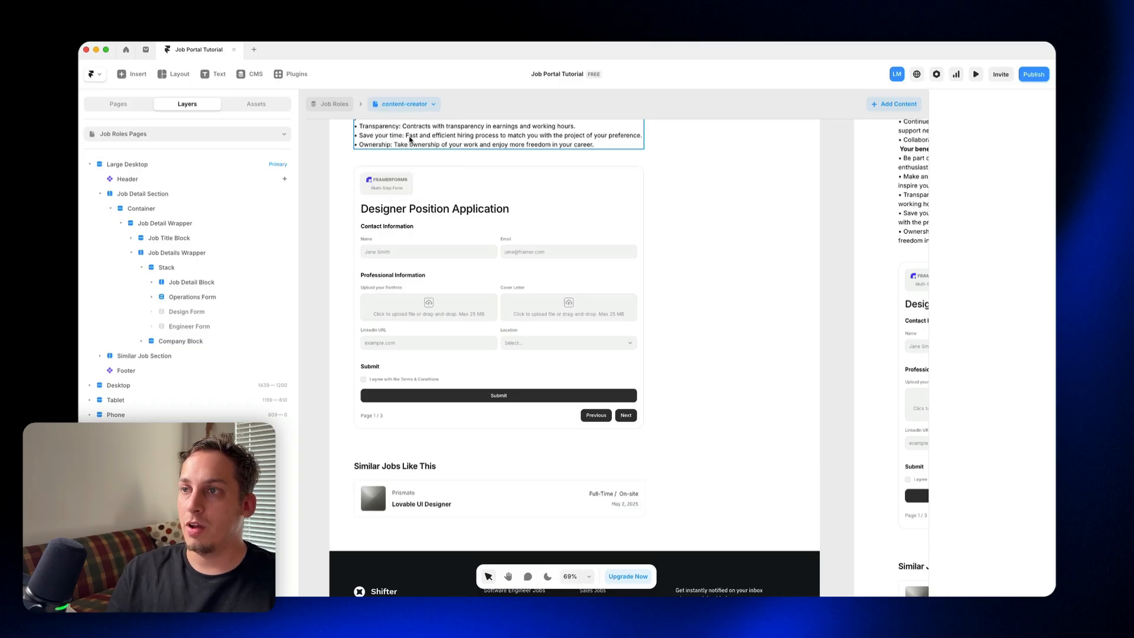
{"action": "left_click", "coordinate": [418, 106]}
{"action": "left_click", "coordinate": [413, 150]}
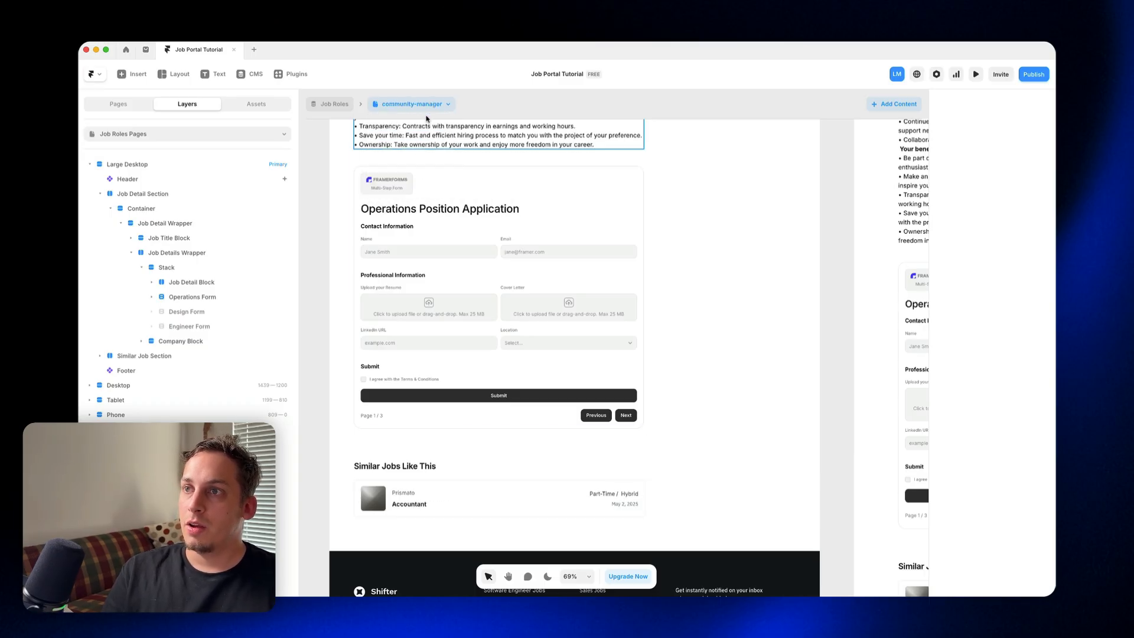
{"action": "left_click", "coordinate": [428, 110]}
{"action": "left_click", "coordinate": [413, 165]}
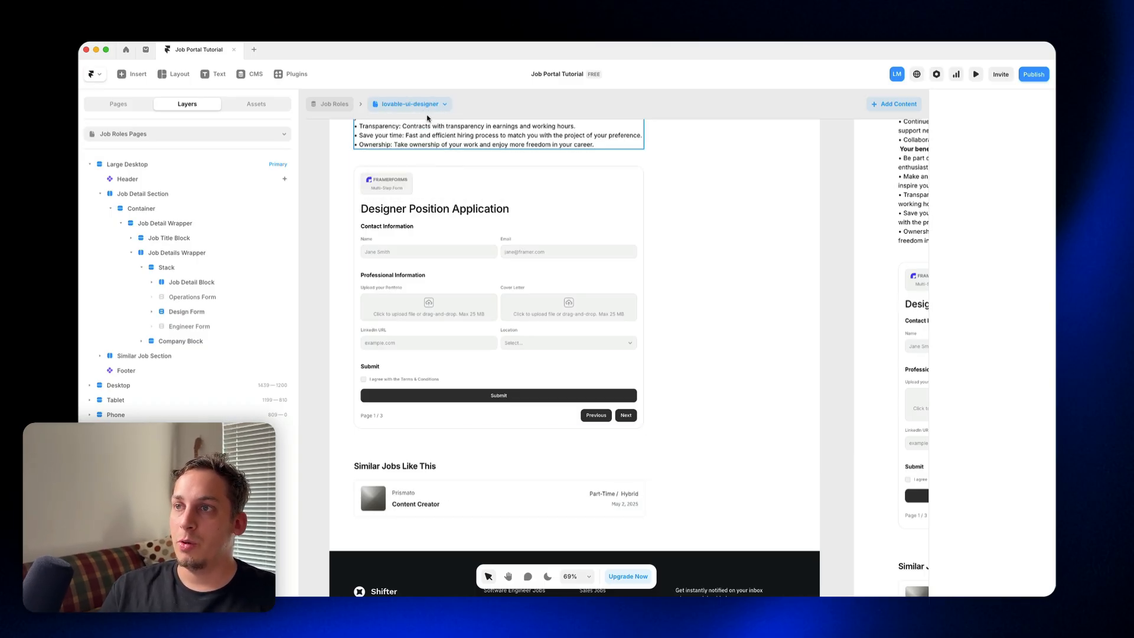
{"action": "left_click", "coordinate": [427, 107]}
{"action": "left_click", "coordinate": [413, 180]}
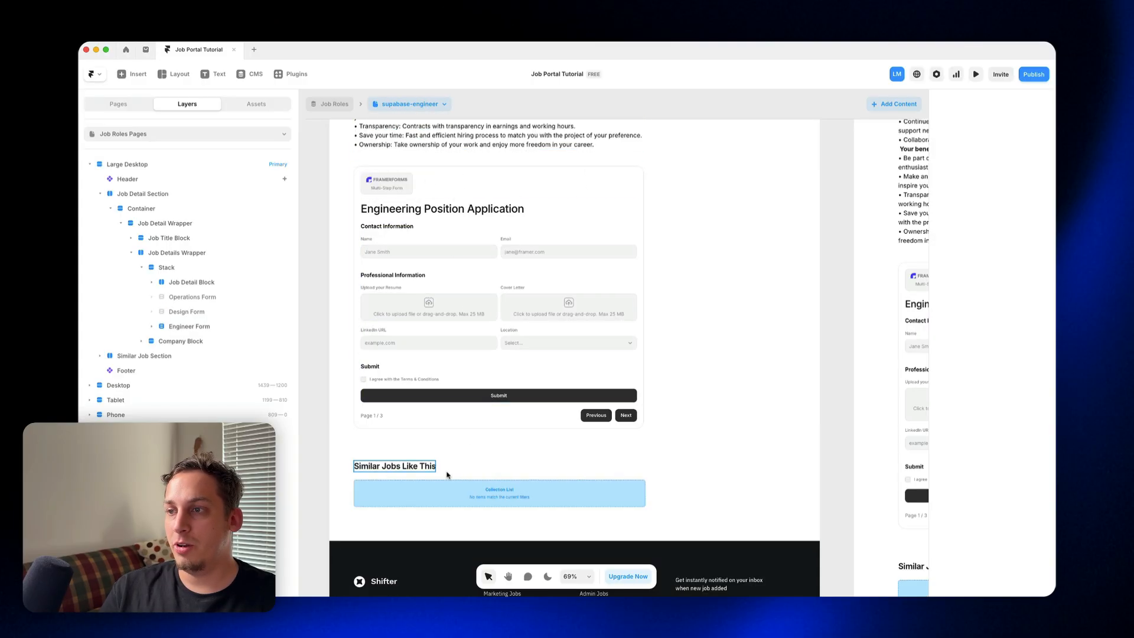
{"action": "scroll", "coordinate": [499, 409], "scroll_direction": "up", "scroll_amount": 3}
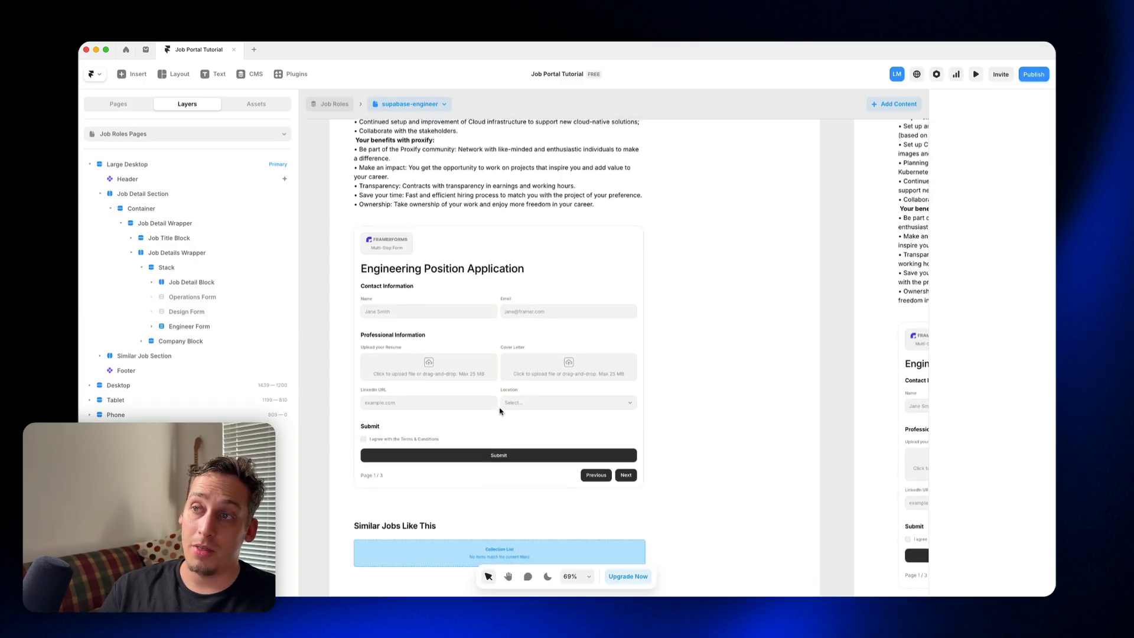
{"action": "scroll", "coordinate": [500, 415], "scroll_direction": "down", "scroll_amount": 1}
{"action": "scroll", "coordinate": [501, 415], "scroll_direction": "up", "scroll_amount": 6}
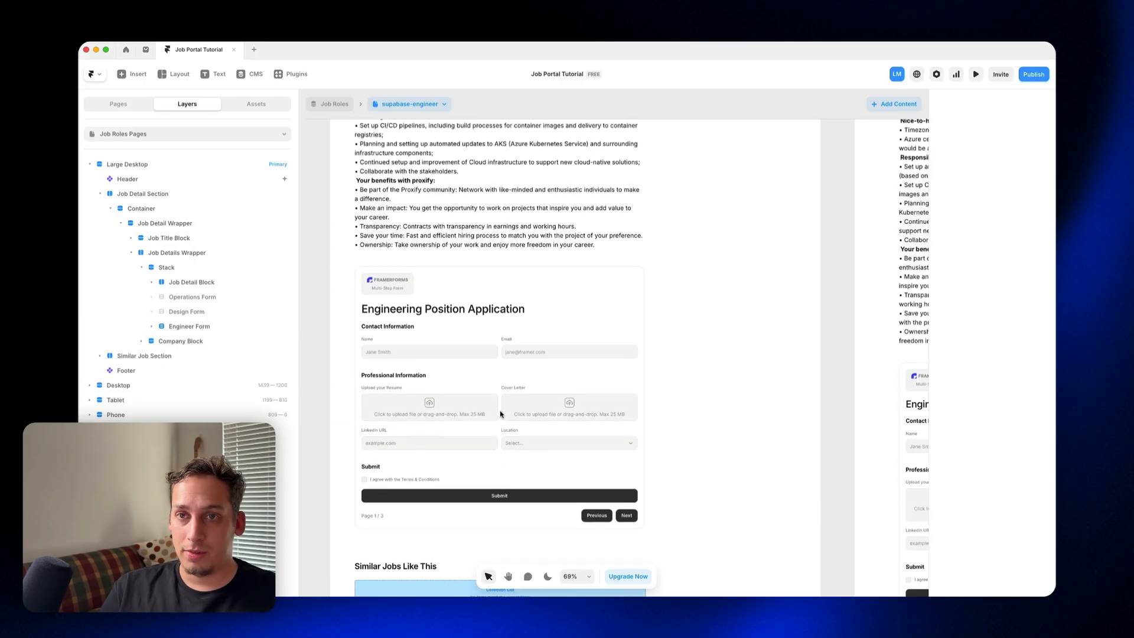
{"action": "scroll", "coordinate": [485, 407], "scroll_direction": "down", "scroll_amount": 3}
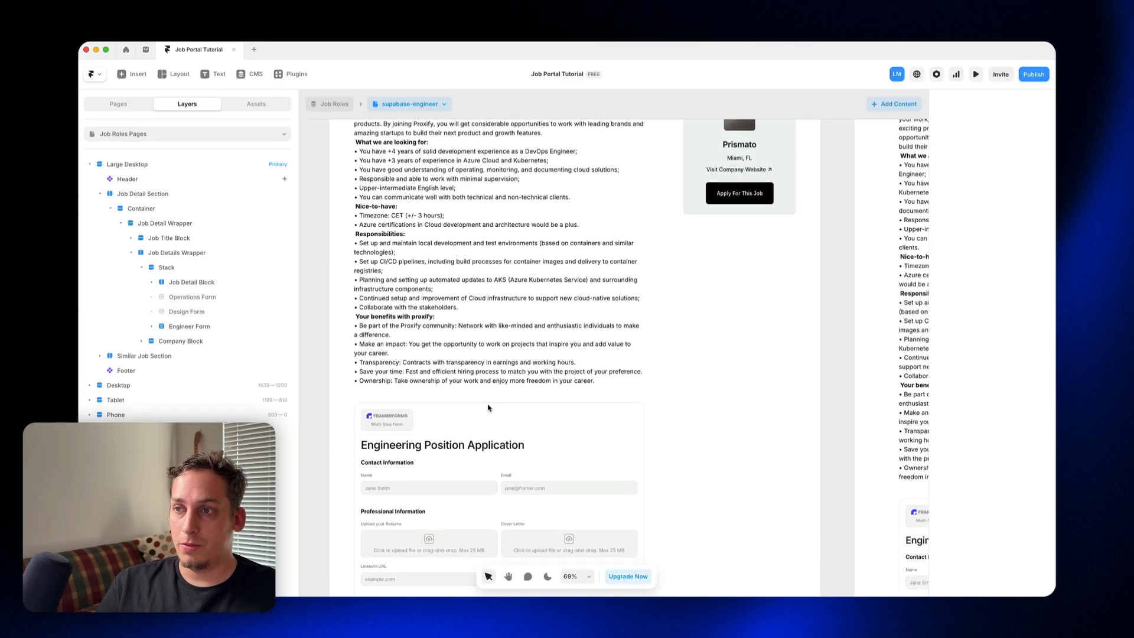
Step: Switch to the Excalidraw plan and change the text of box 5 to "Sync Lovable with Framer Submissions"
{"action": "scroll", "coordinate": [486, 409], "scroll_direction": "up", "scroll_amount": 1}
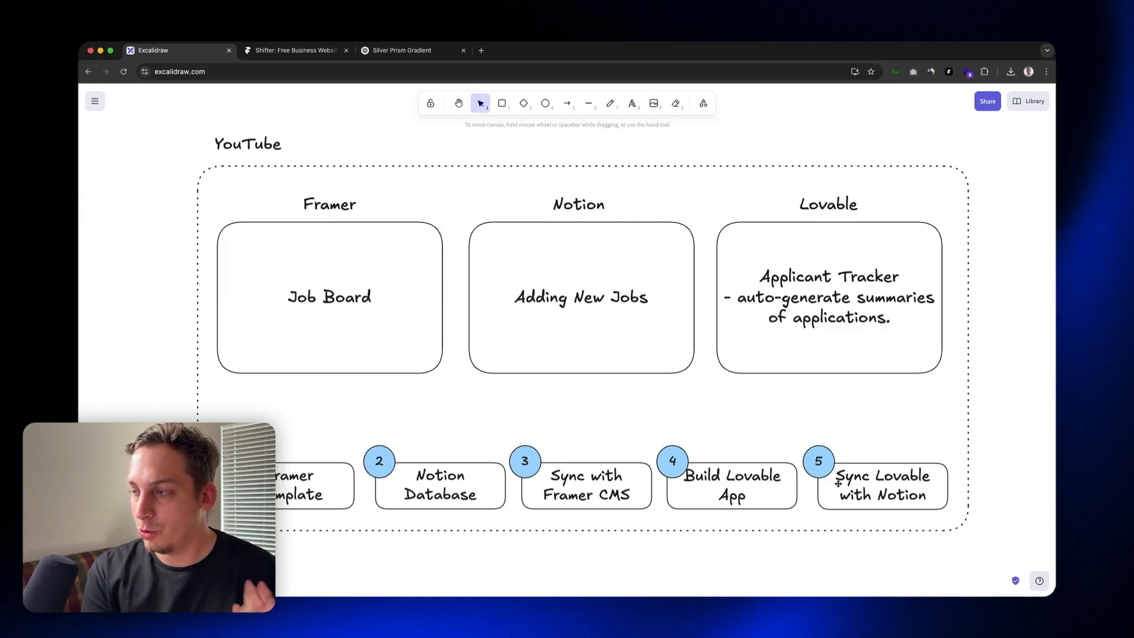
{"action": "double_click", "coordinate": [875, 490]}
{"action": "double_click", "coordinate": [898, 496]}
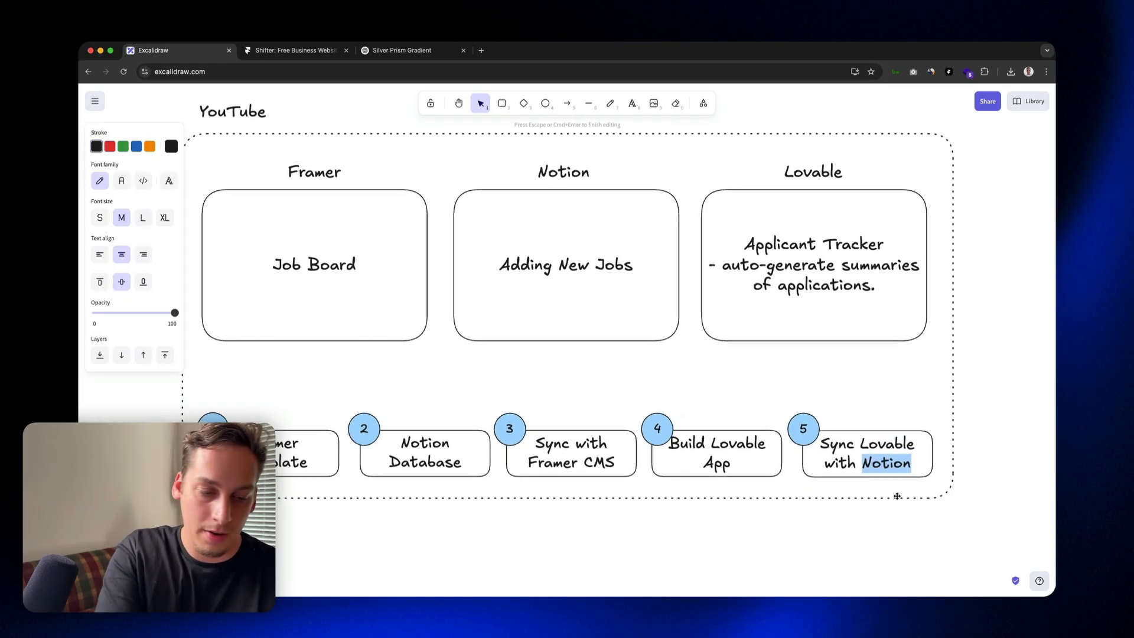
{"action": "type", "text": "Framer"}
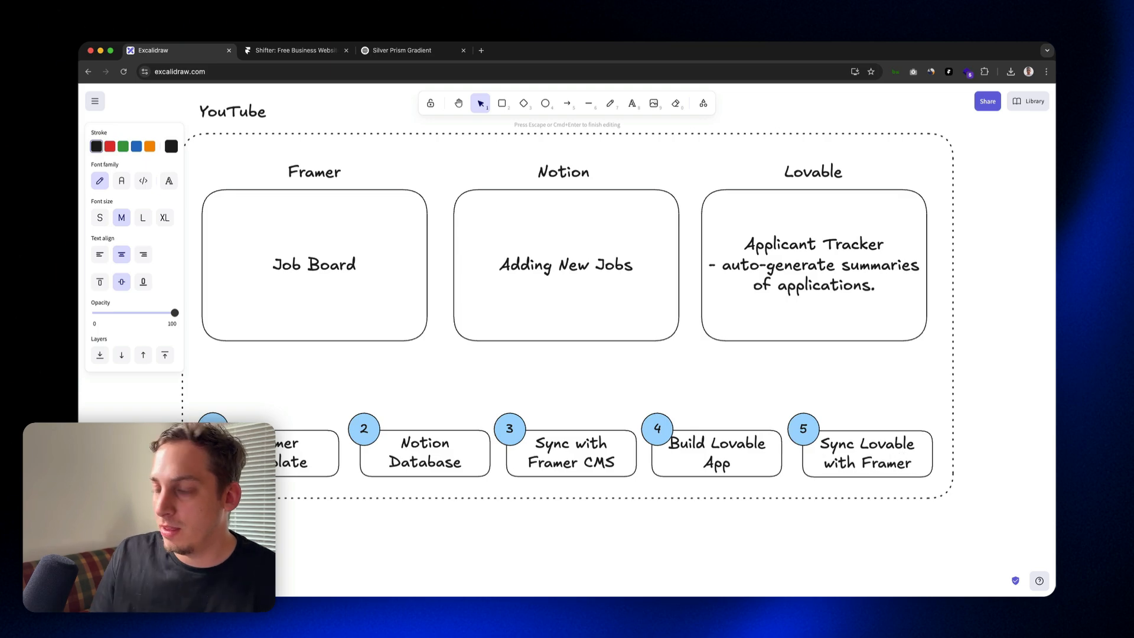
{"action": "type", "text": " Submi"}
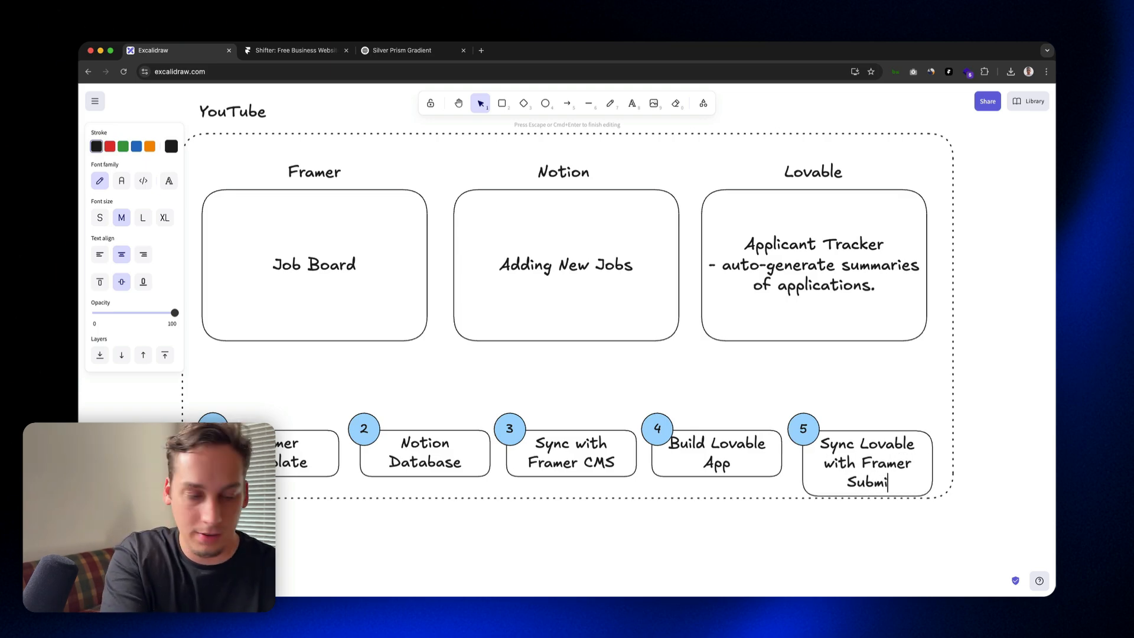
{"action": "type", "text": "ssions"}
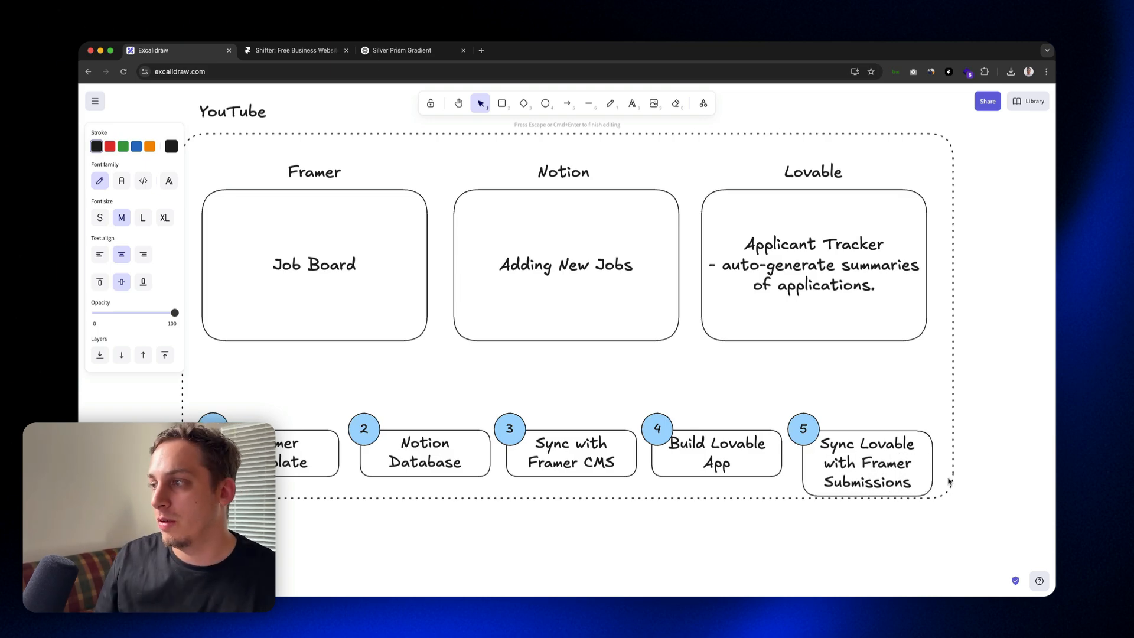
{"action": "left_click", "coordinate": [974, 478]}
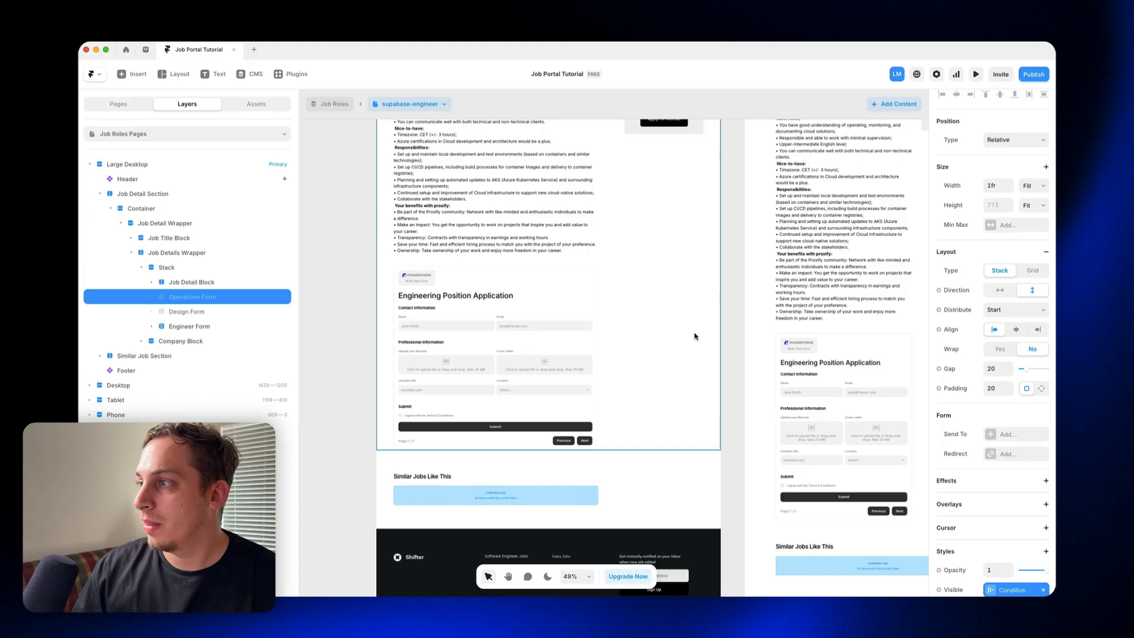
Step: Switch to Framer and send the Operations Form's submissions to a new Google Sheet named "Operations"
{"action": "left_click", "coordinate": [183, 311]}
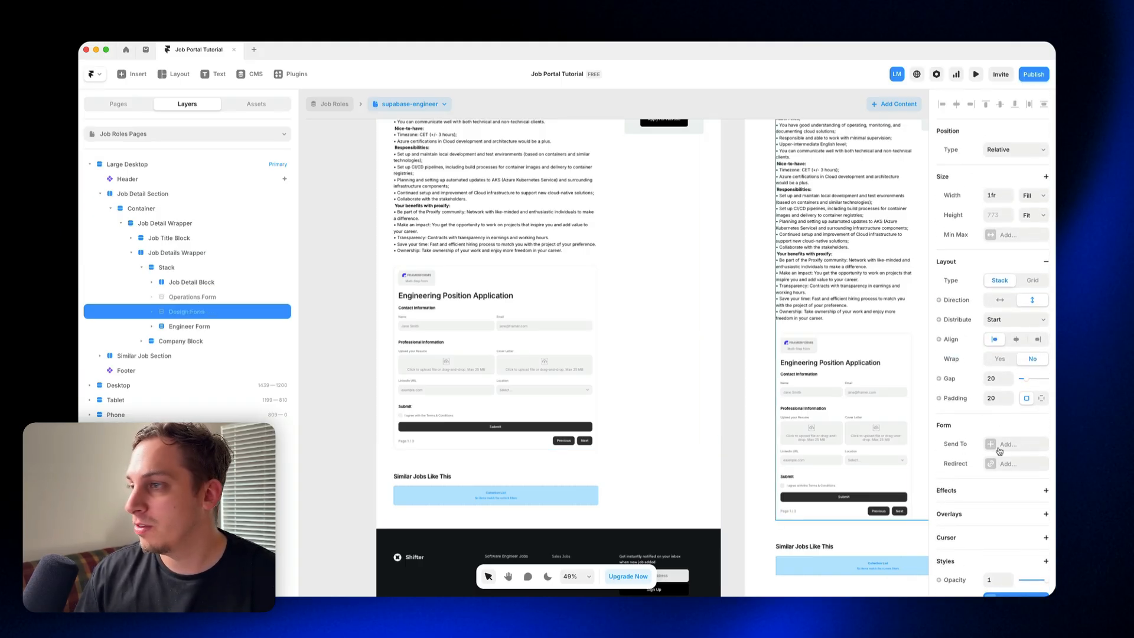
{"action": "left_click", "coordinate": [211, 327]}
{"action": "left_click", "coordinate": [214, 298]}
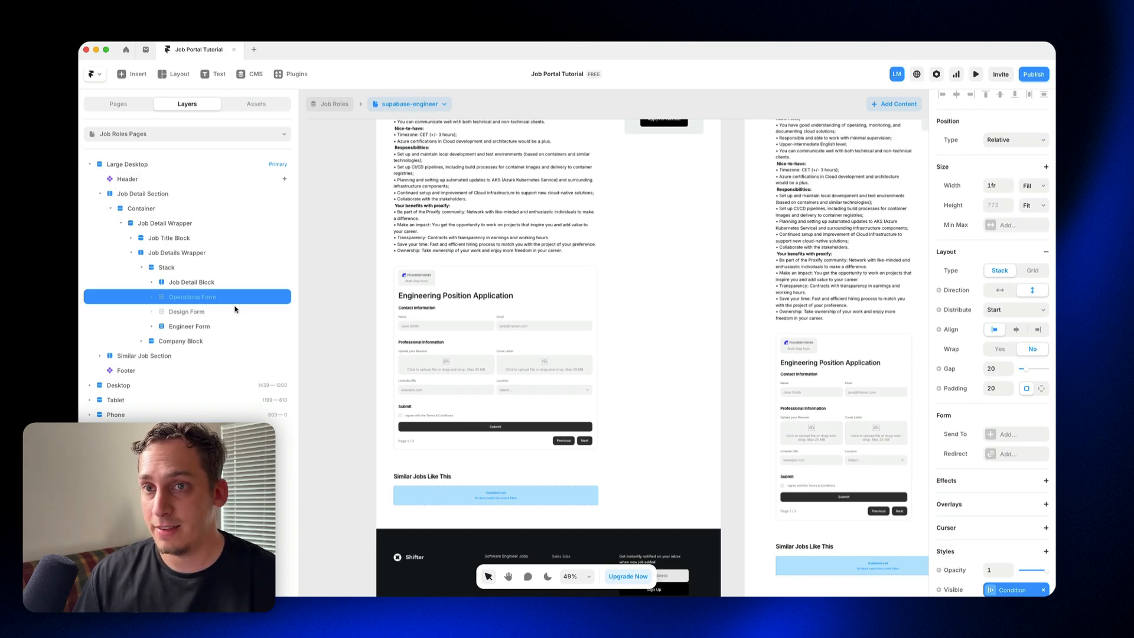
{"action": "left_click", "coordinate": [990, 436]}
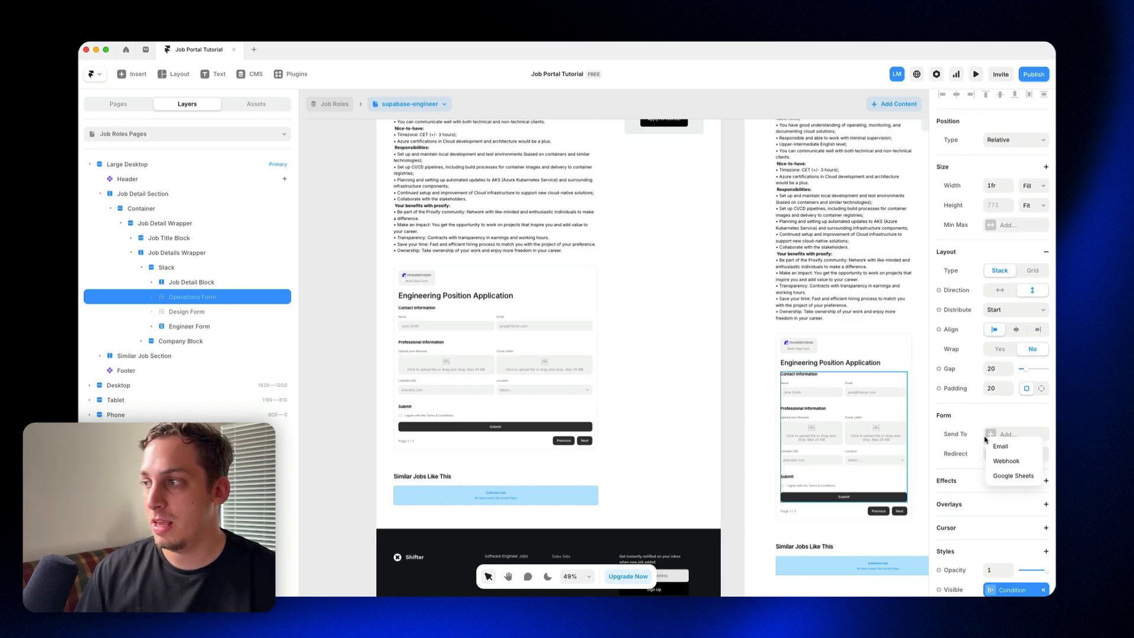
{"action": "left_click", "coordinate": [996, 478]}
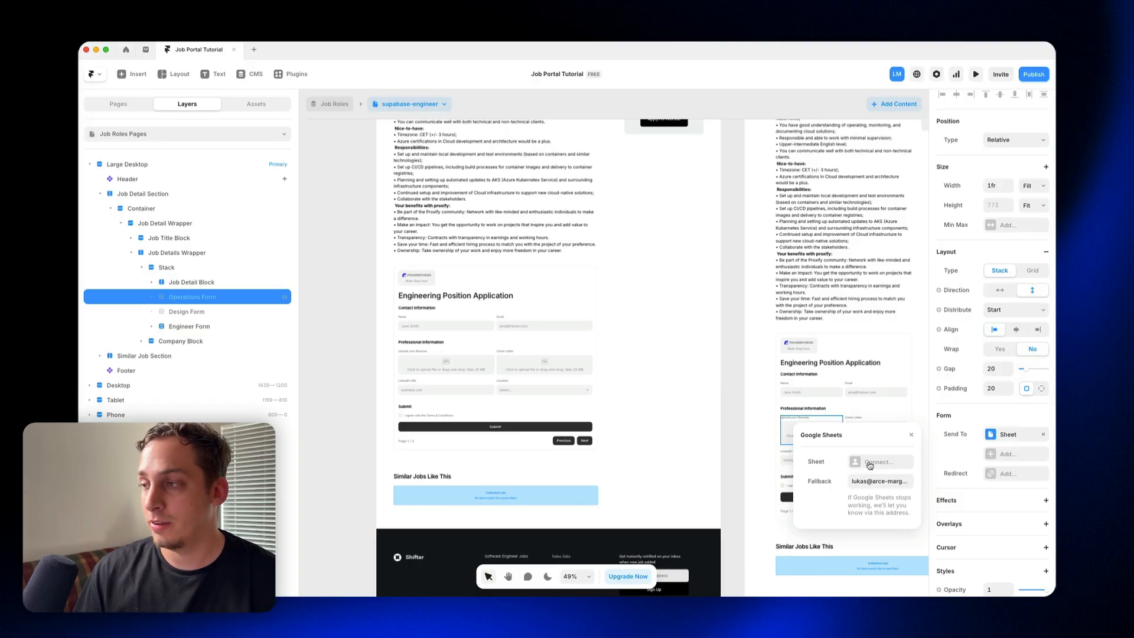
{"action": "left_click", "coordinate": [870, 464]}
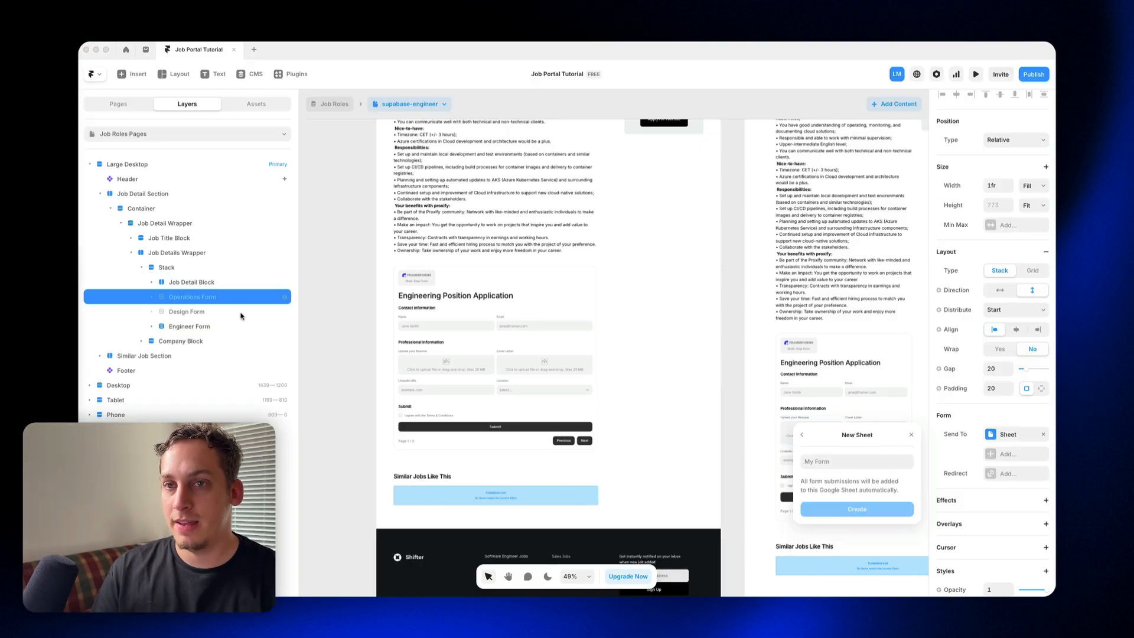
{"action": "left_click", "coordinate": [828, 465]}
{"action": "type", "text": "Operations"}
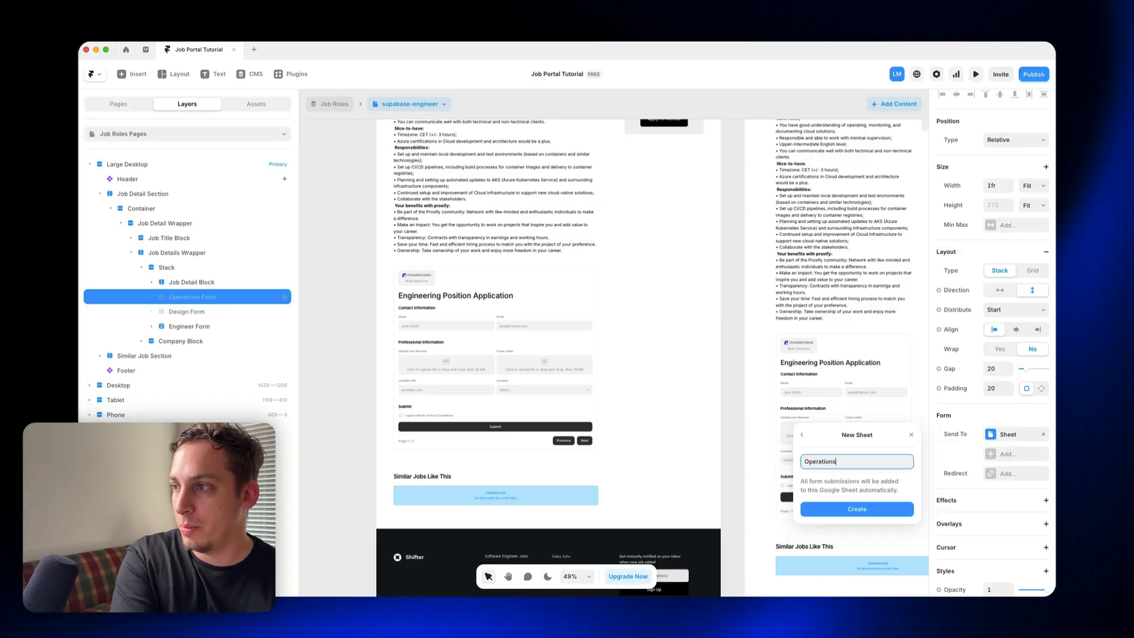
{"action": "key", "text": "Return"}
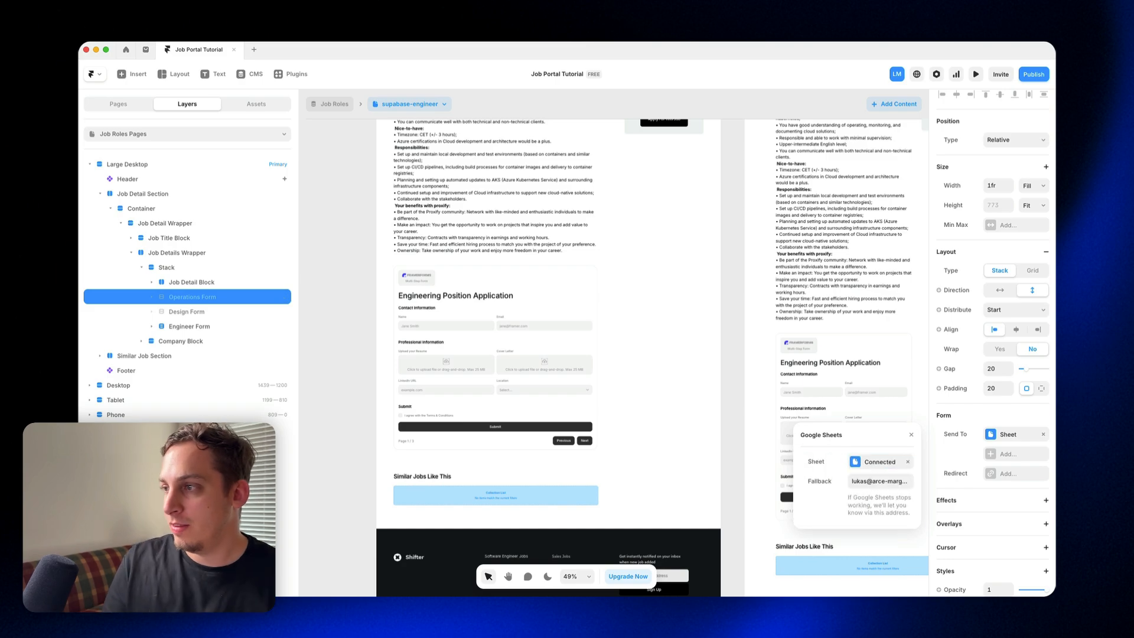
Step: Send the Design Form's submissions to a new Google Sheet named "Design"
{"action": "left_click", "coordinate": [199, 315]}
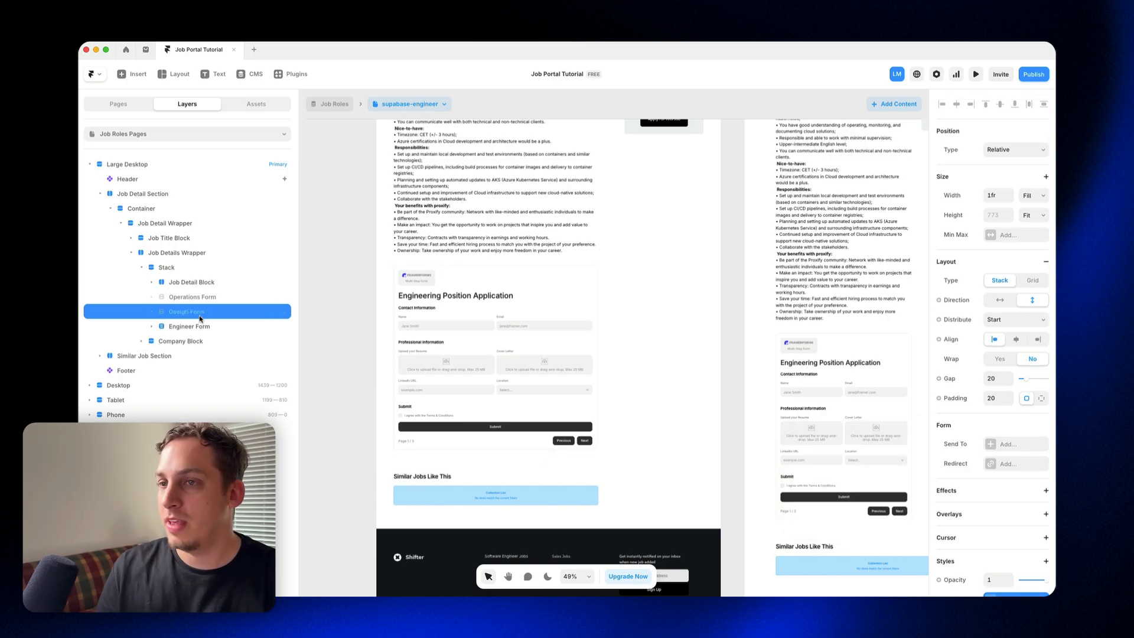
{"action": "left_click", "coordinate": [993, 446]}
{"action": "left_click", "coordinate": [1011, 490]}
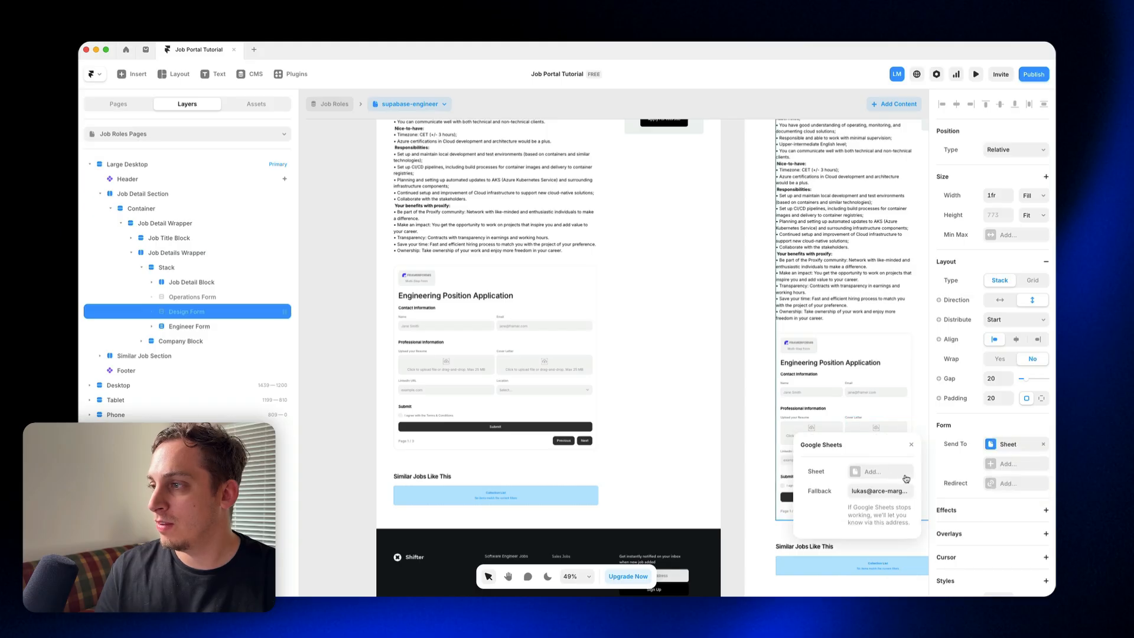
{"action": "left_click", "coordinate": [886, 474]}
{"action": "type", "text": "Design"}
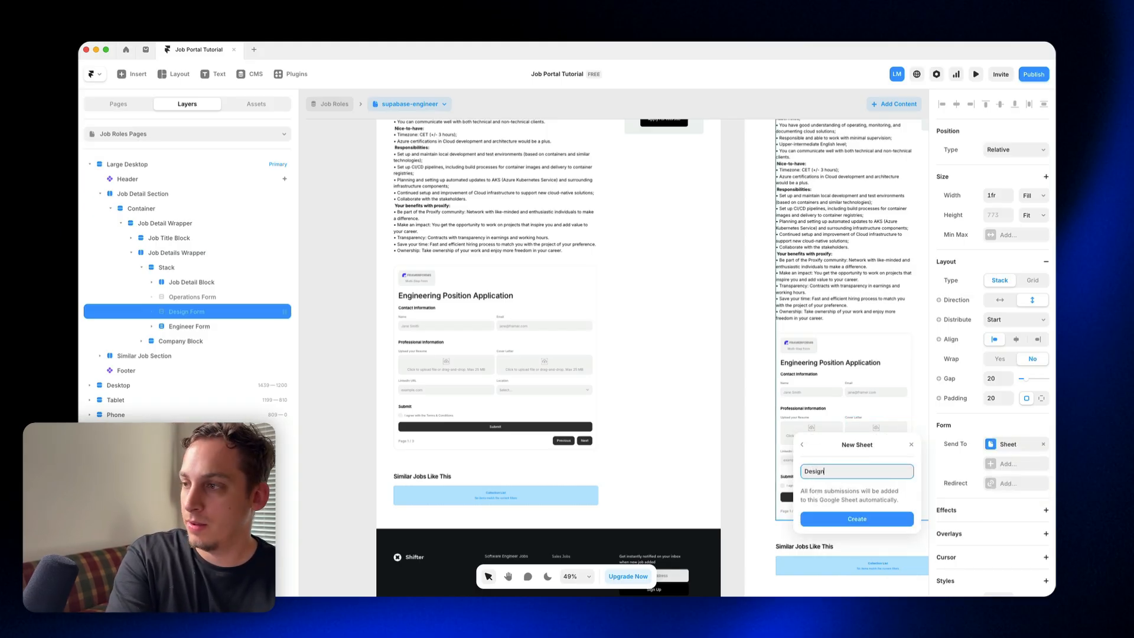
{"action": "left_click", "coordinate": [857, 519]}
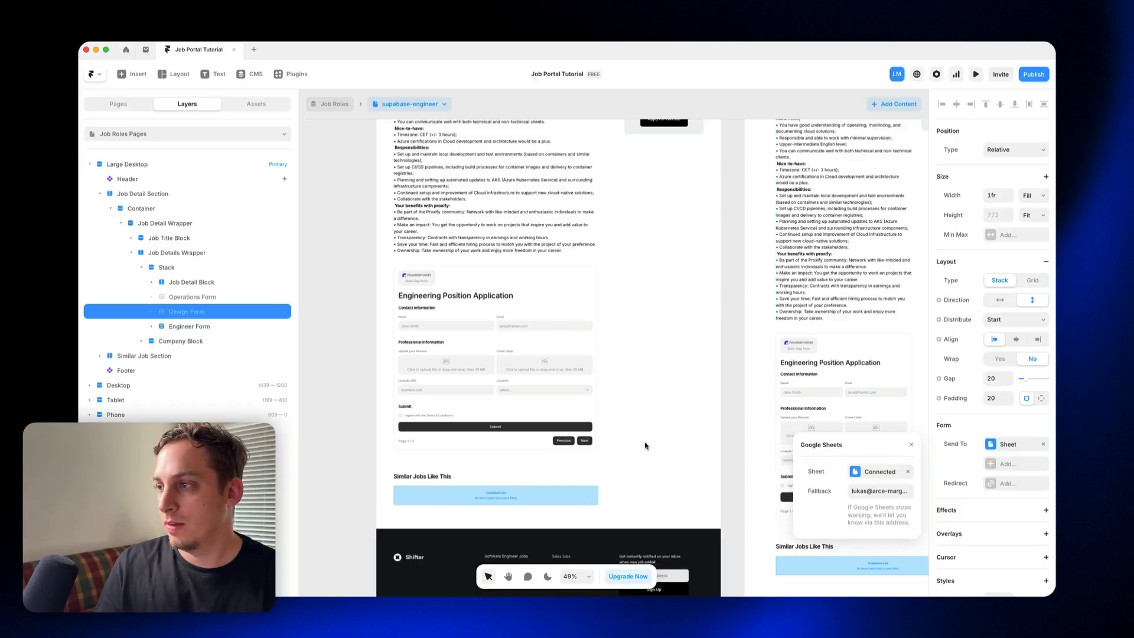
Step: Send the Engineer Form's submissions to a new Google Sheet named "Engineering"
{"action": "left_click", "coordinate": [223, 328]}
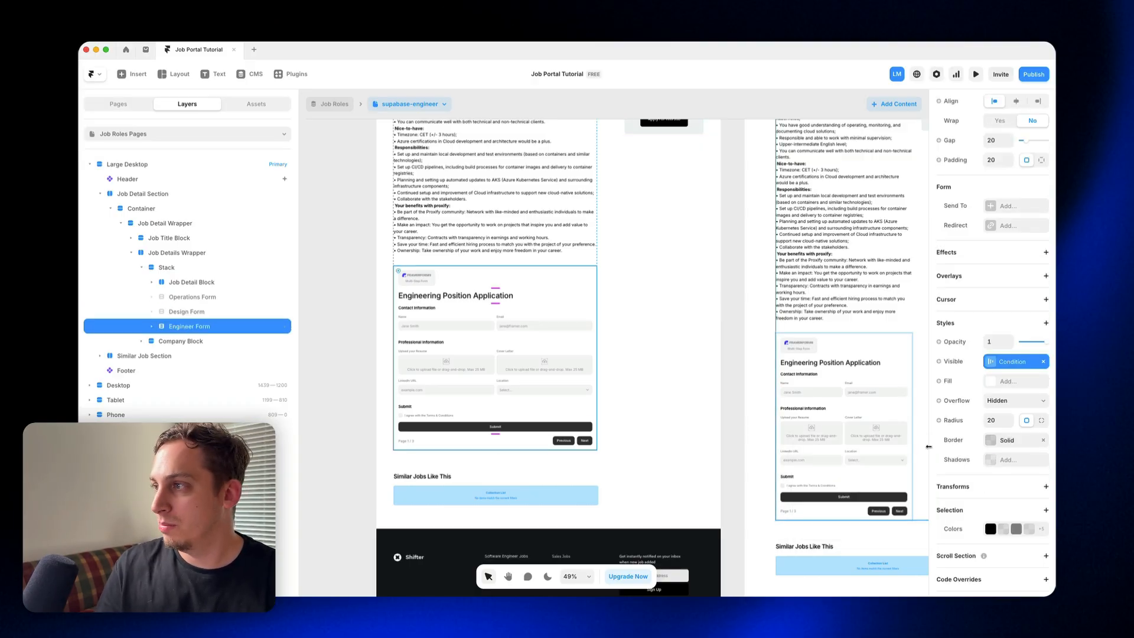
{"action": "scroll", "coordinate": [995, 425], "scroll_direction": "up", "scroll_amount": 5}
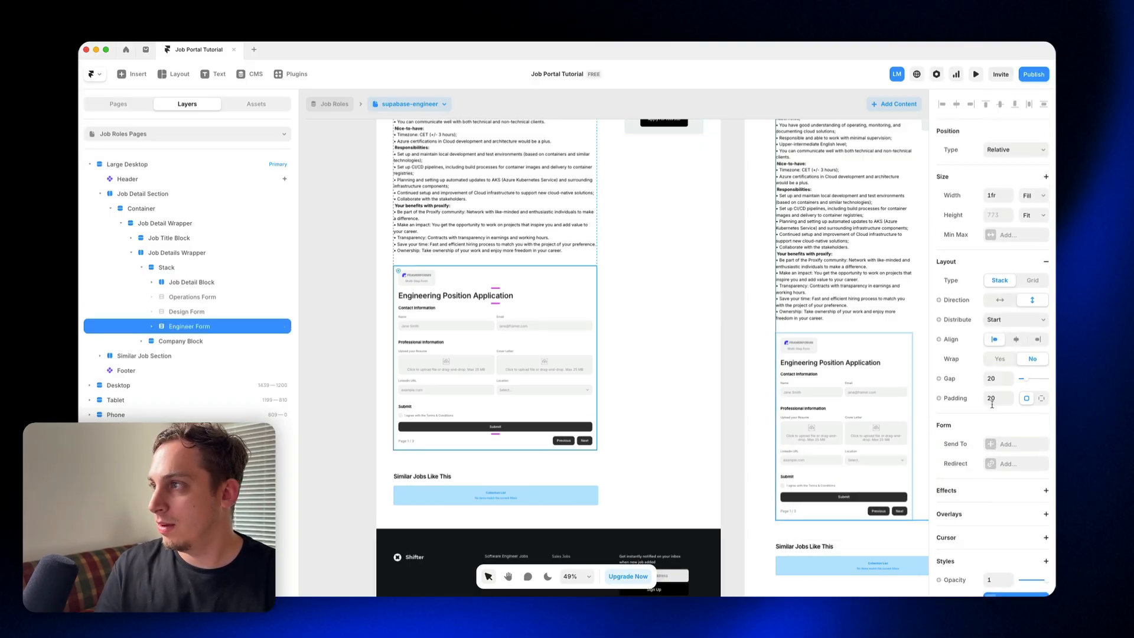
{"action": "left_click", "coordinate": [991, 443]}
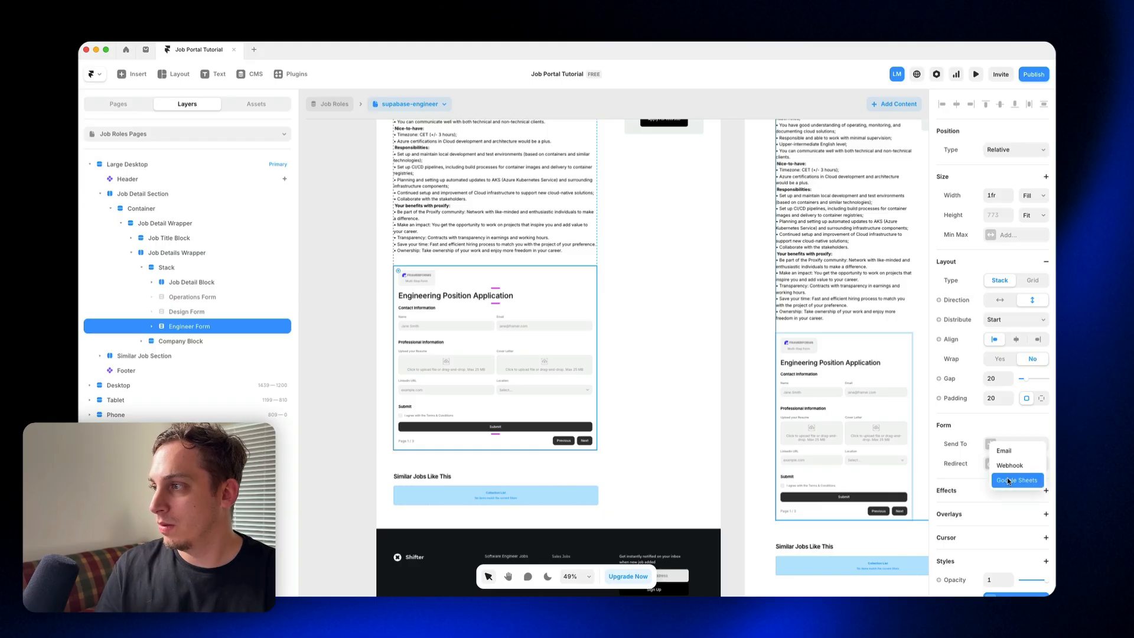
{"action": "left_click", "coordinate": [1013, 478]}
{"action": "left_click", "coordinate": [886, 476]}
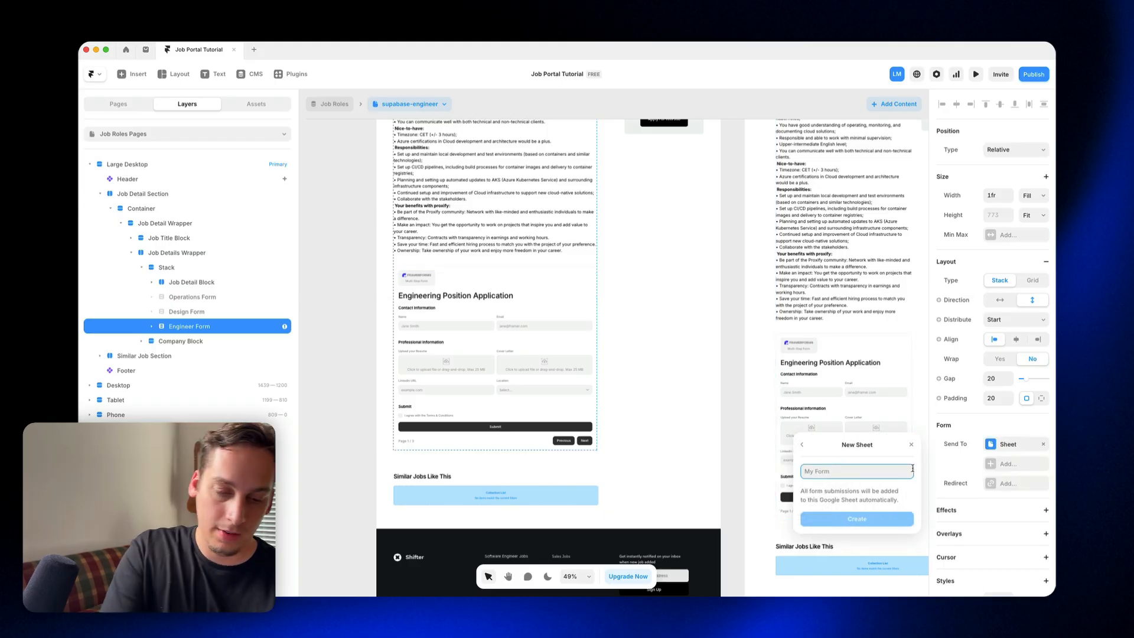
{"action": "type", "text": "Engineering"}
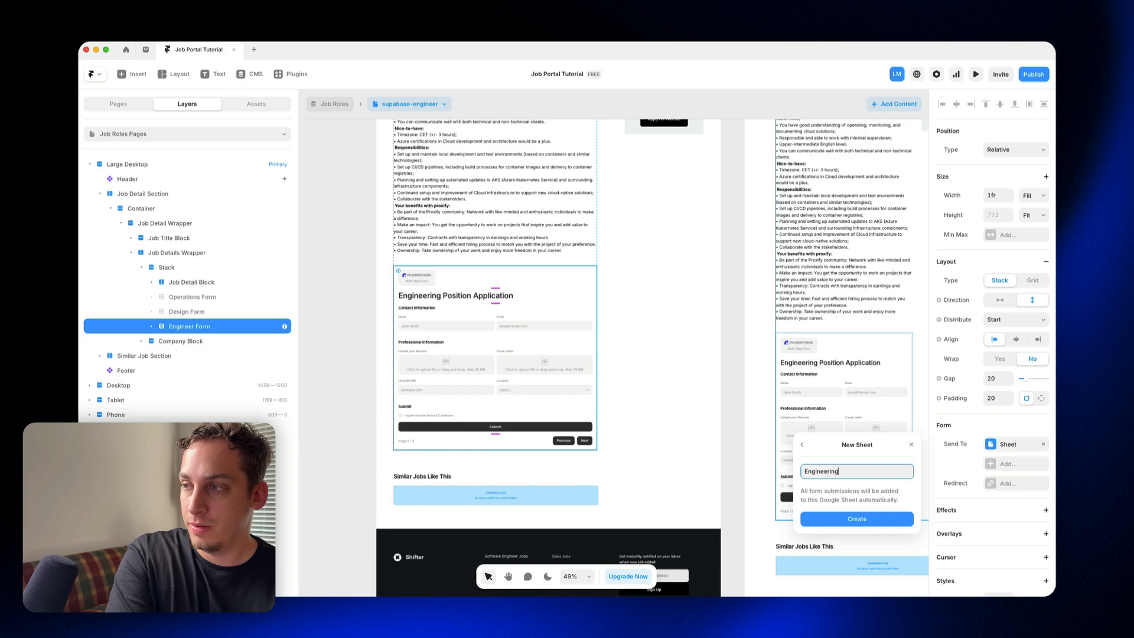
{"action": "key", "text": "Return"}
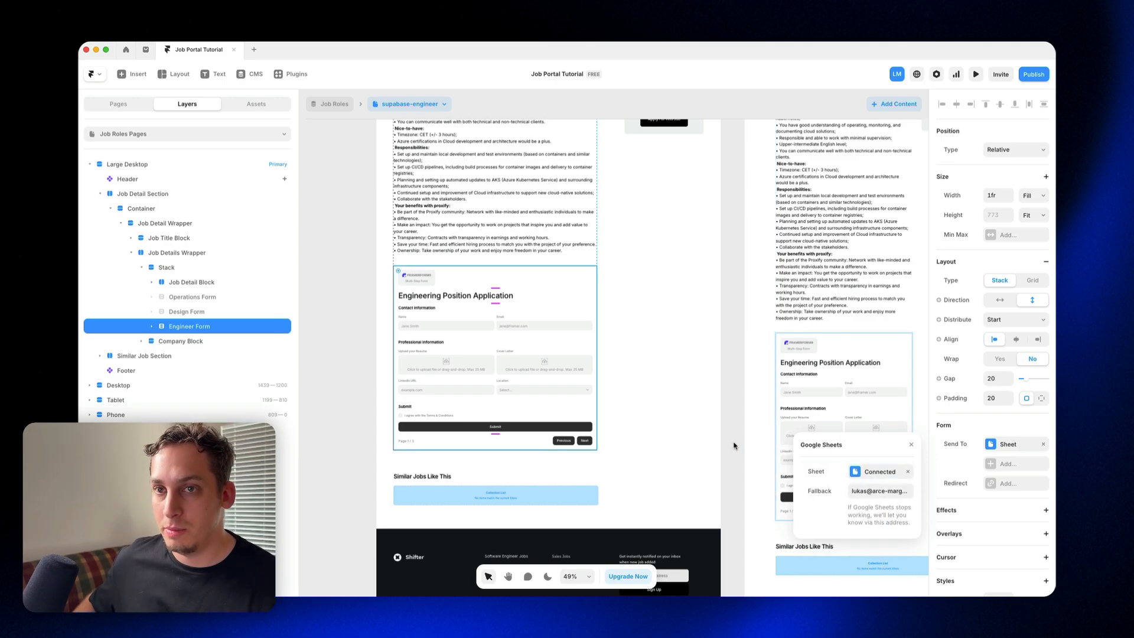
Step: Switch to Google Sheets in the browser and open the Operations, Design and Engineering spreadsheets in separate new tabs
{"action": "key", "text": "super+Tab"}
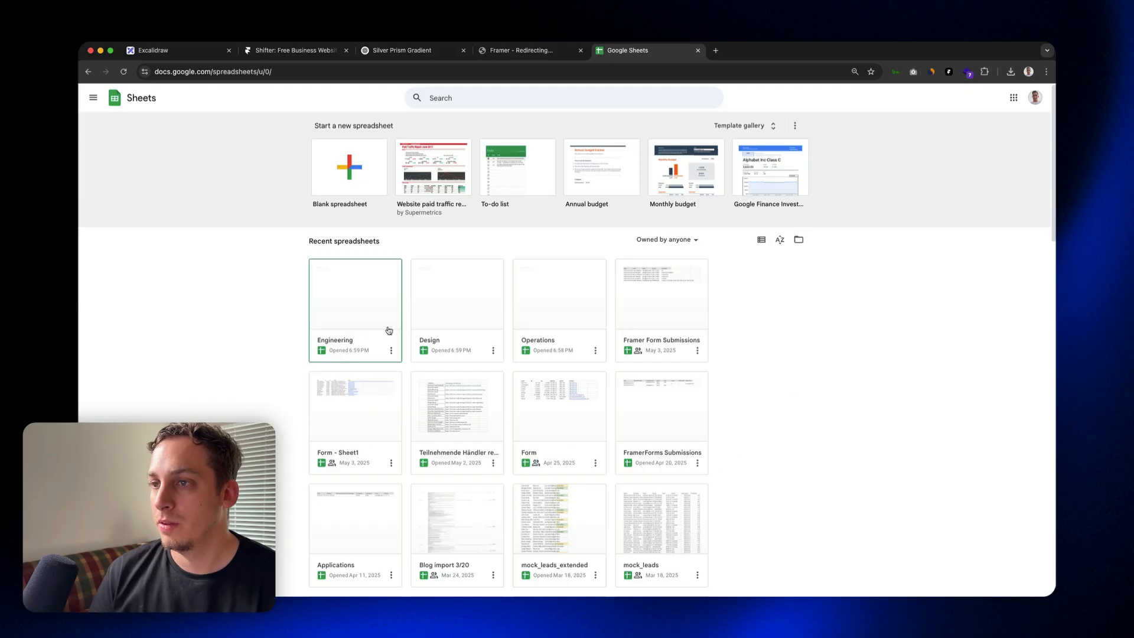
{"action": "right_click", "coordinate": [559, 313]}
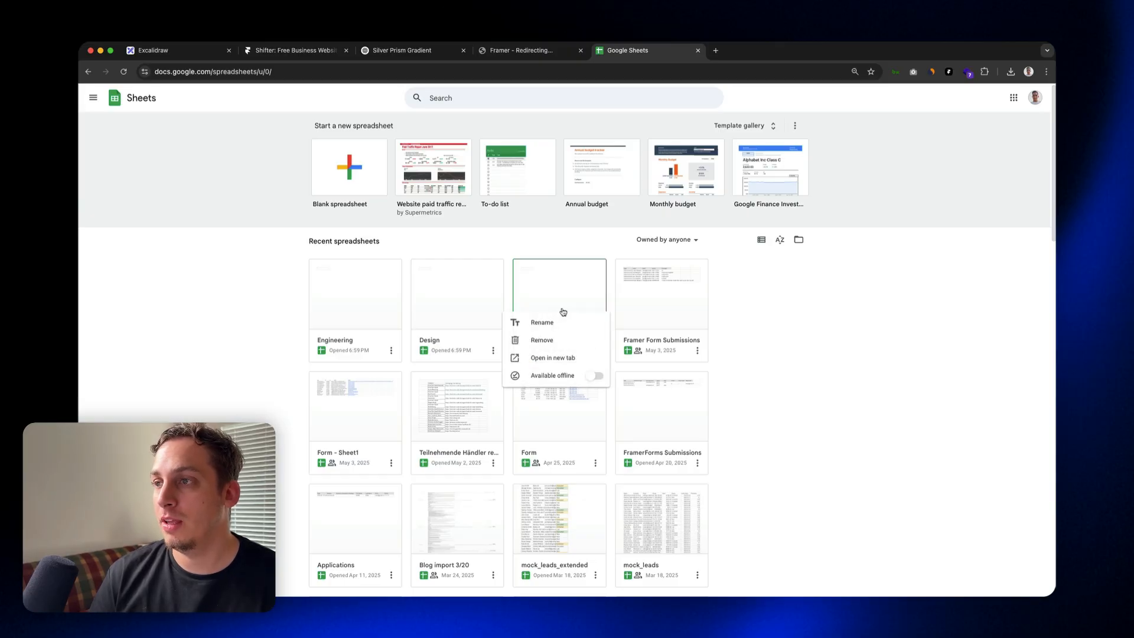
{"action": "left_click", "coordinate": [570, 357]}
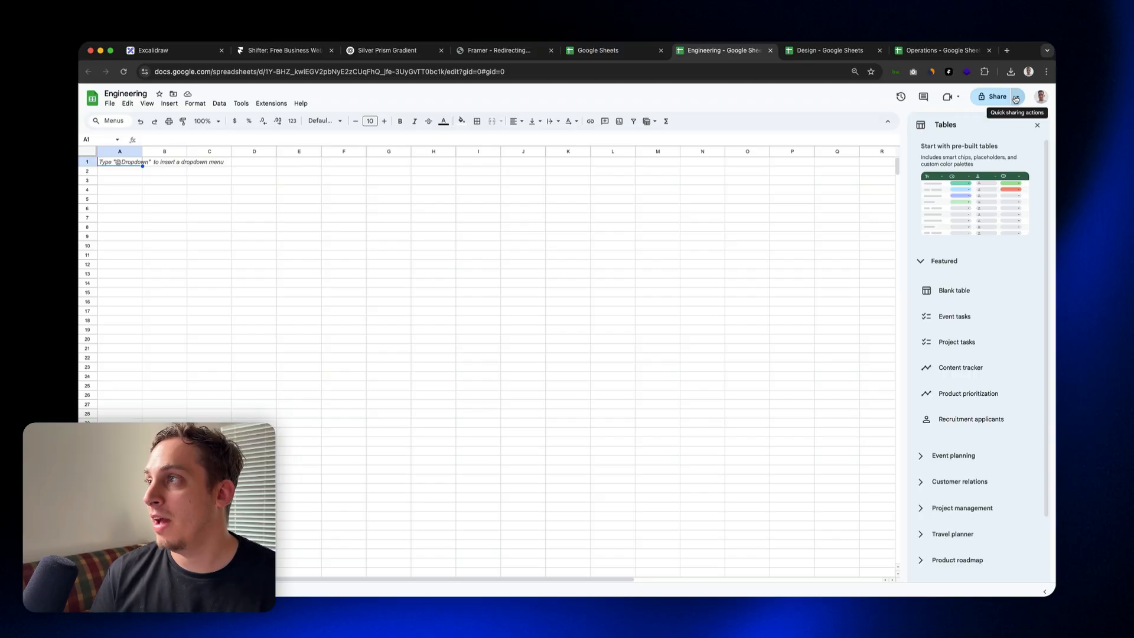
Step: Set the Engineering spreadsheet's general access to "Anyone with the link" as Viewer
{"action": "left_click", "coordinate": [1015, 99]}
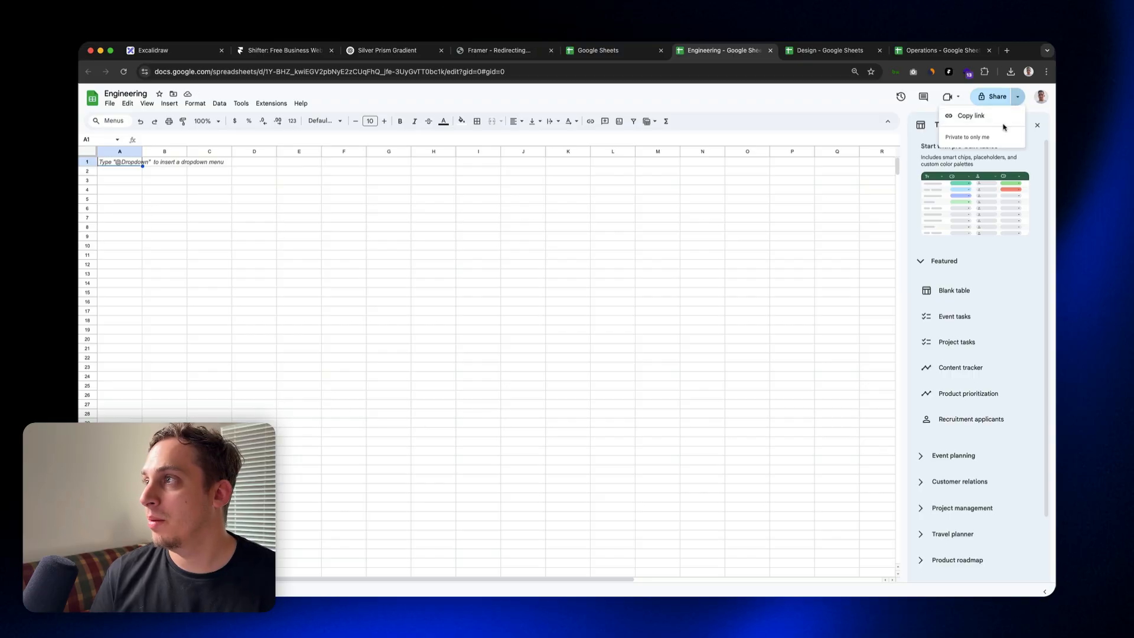
{"action": "left_click", "coordinate": [975, 114]}
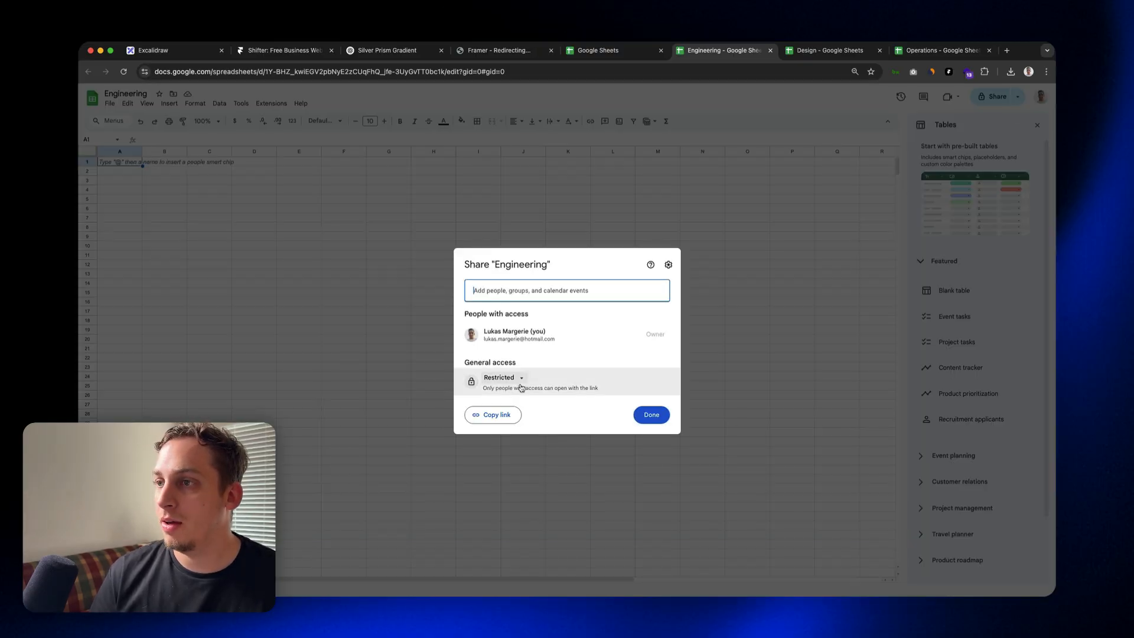
{"action": "left_click", "coordinate": [518, 380]}
{"action": "left_click", "coordinate": [539, 418]}
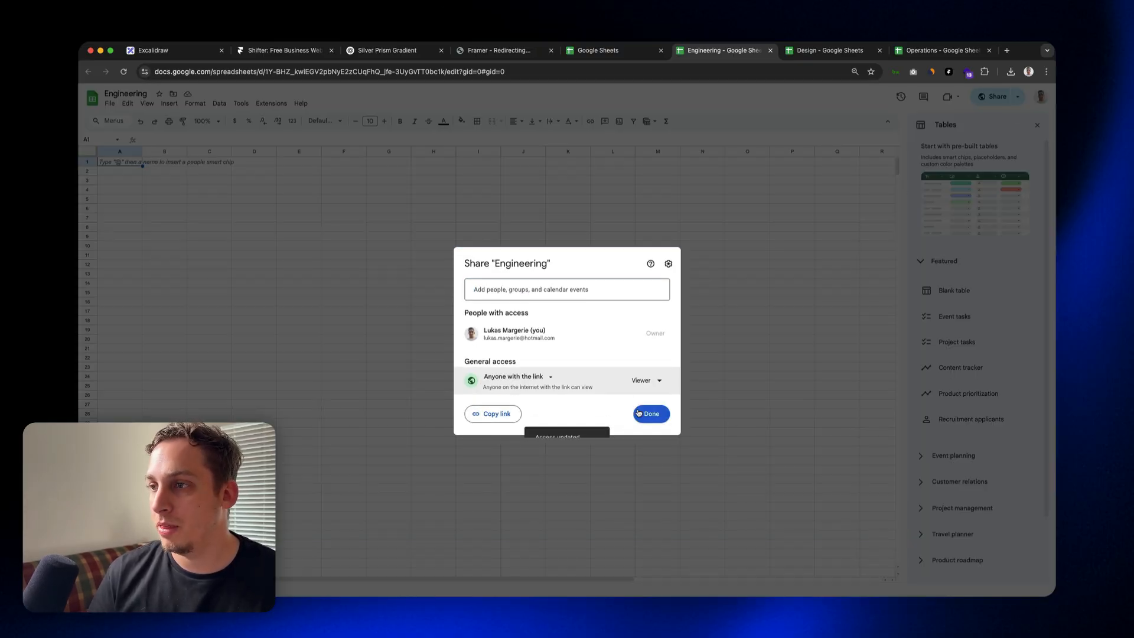
{"action": "left_click", "coordinate": [649, 415]}
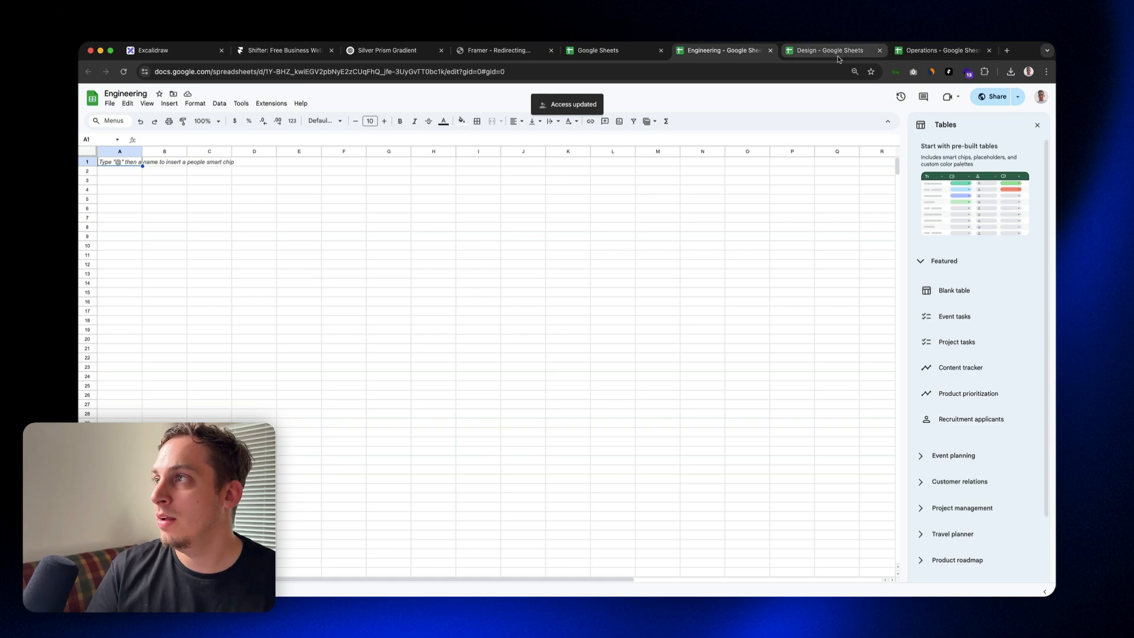
Step: Set the Design spreadsheet's general access to "Anyone with the link"
{"action": "left_click", "coordinate": [837, 57]}
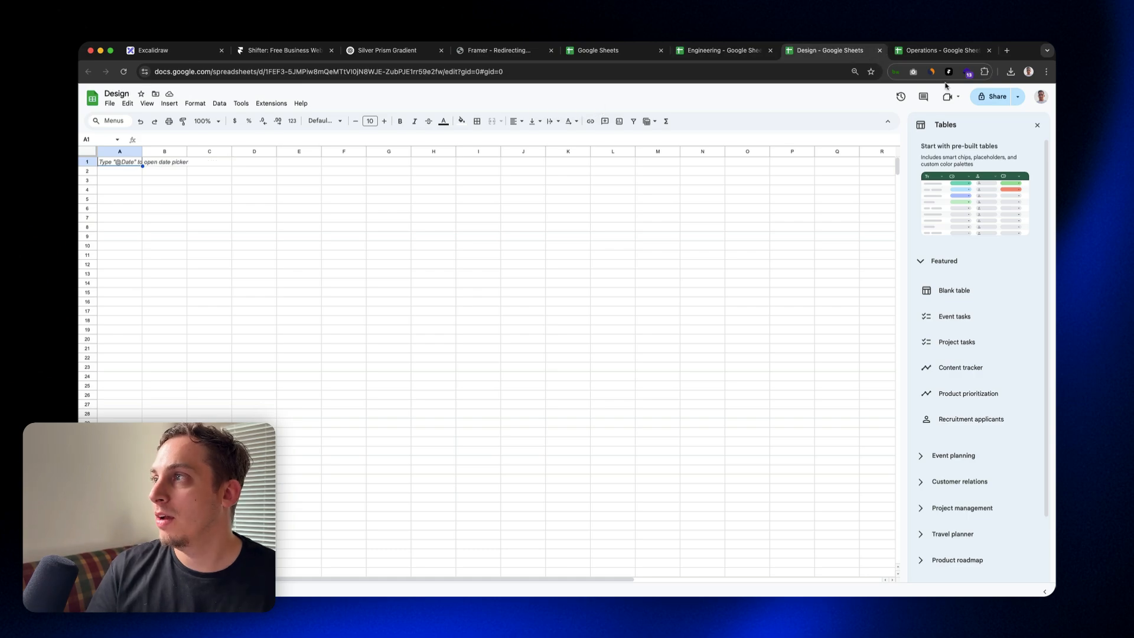
{"action": "left_click", "coordinate": [997, 98]}
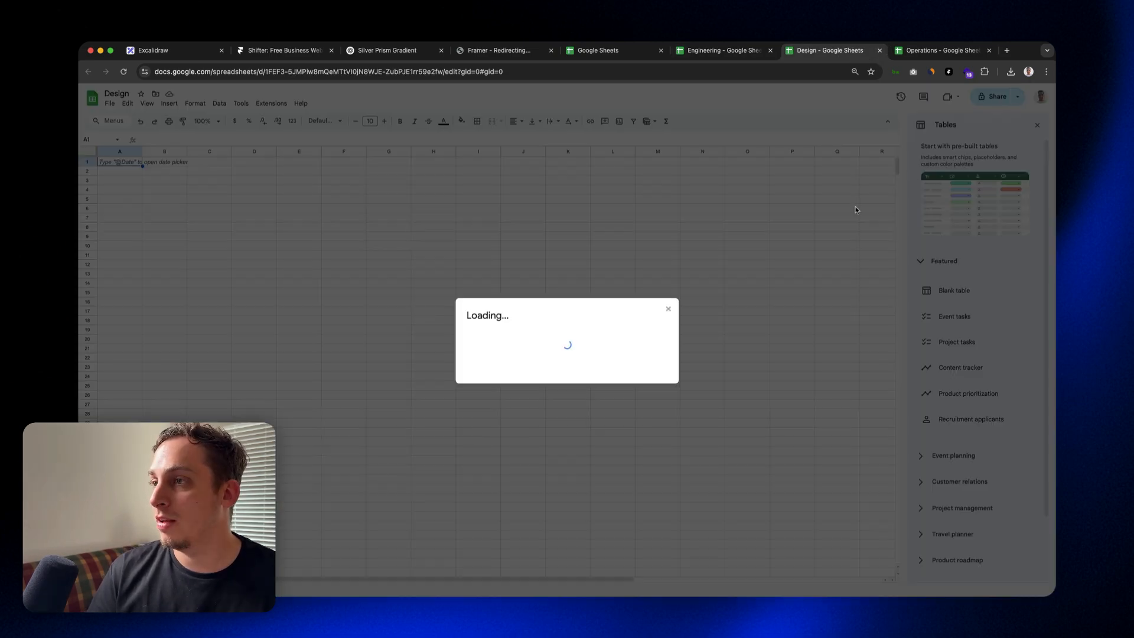
{"action": "left_click", "coordinate": [519, 380]}
{"action": "left_click", "coordinate": [539, 418]}
{"action": "left_click", "coordinate": [651, 415]}
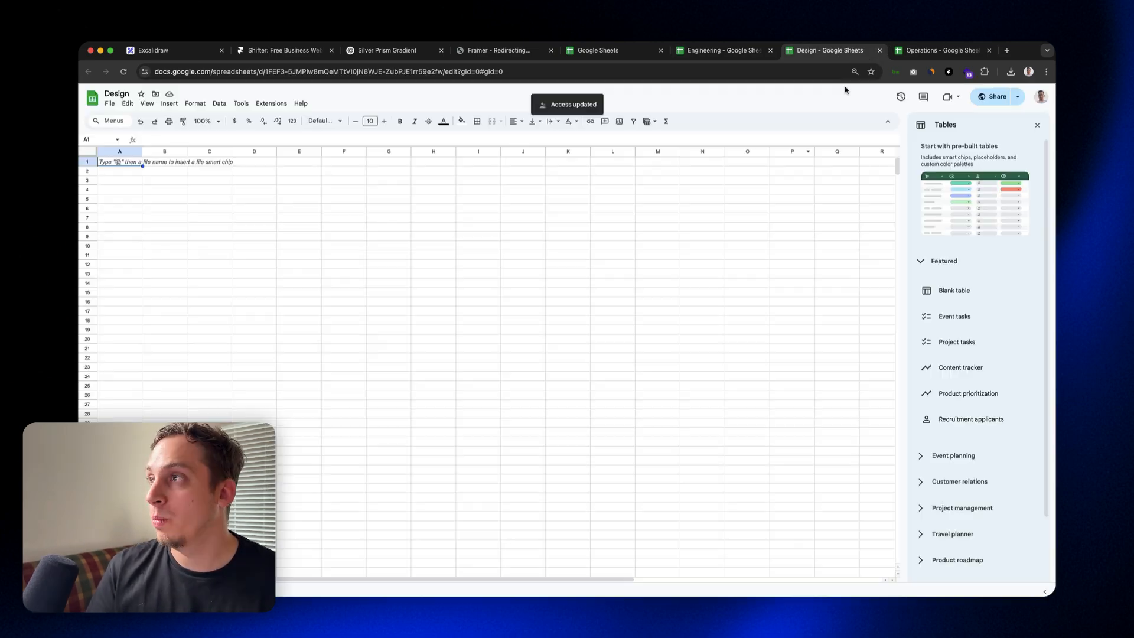
Step: Set the Operations spreadsheet's general access to "Anyone with the link"
{"action": "left_click", "coordinate": [939, 51]}
{"action": "left_click", "coordinate": [991, 97]}
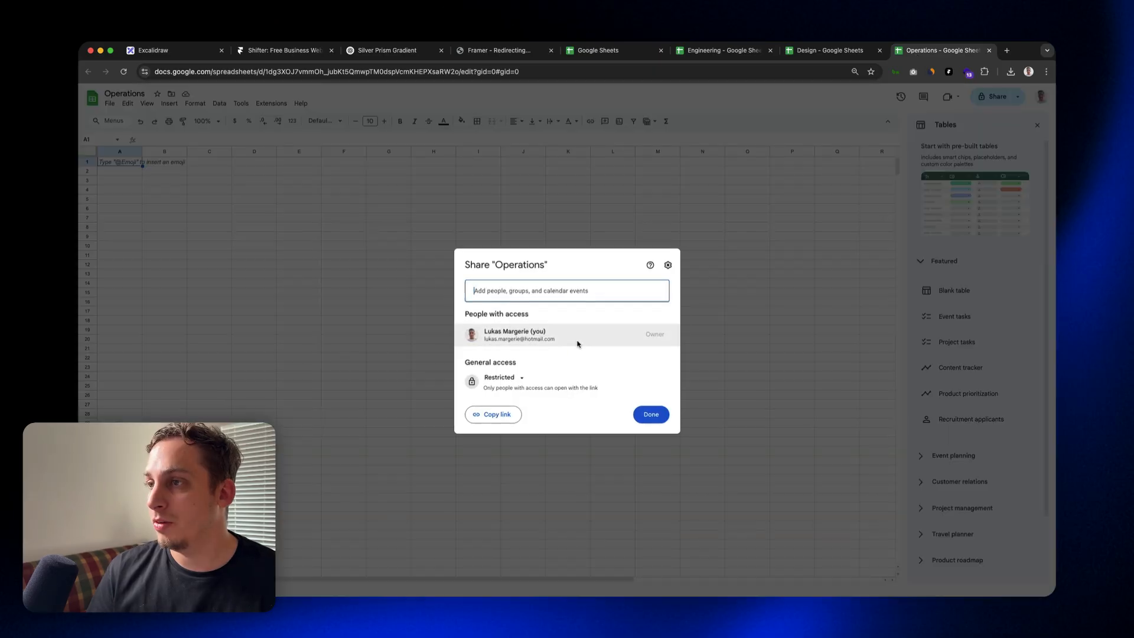
{"action": "left_click", "coordinate": [526, 379]}
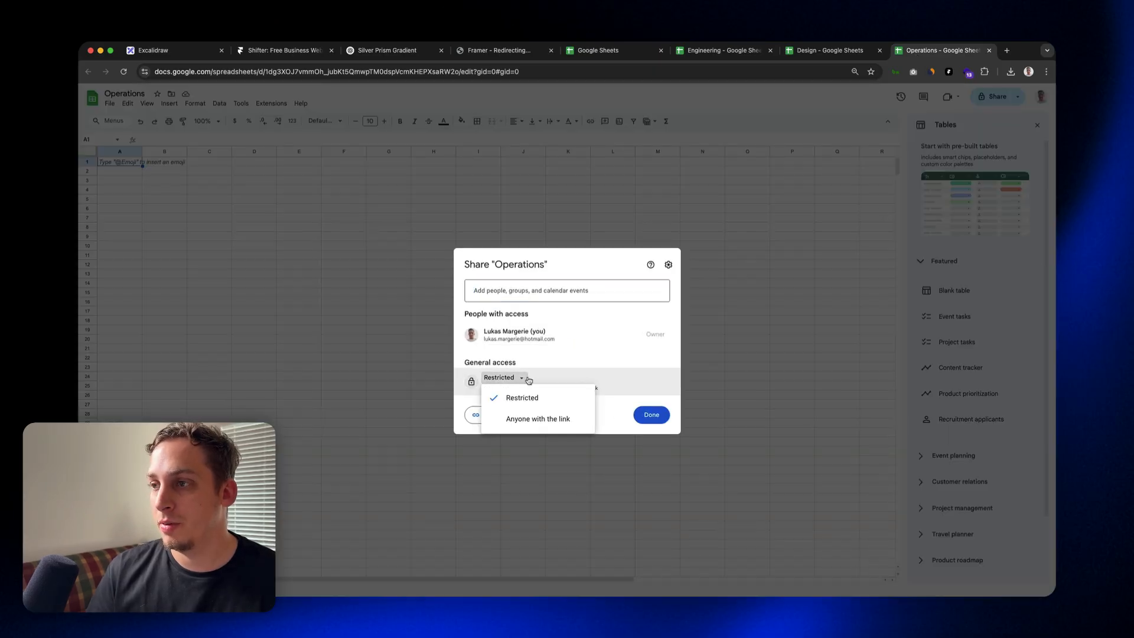
{"action": "left_click", "coordinate": [539, 420]}
{"action": "left_click", "coordinate": [650, 415]}
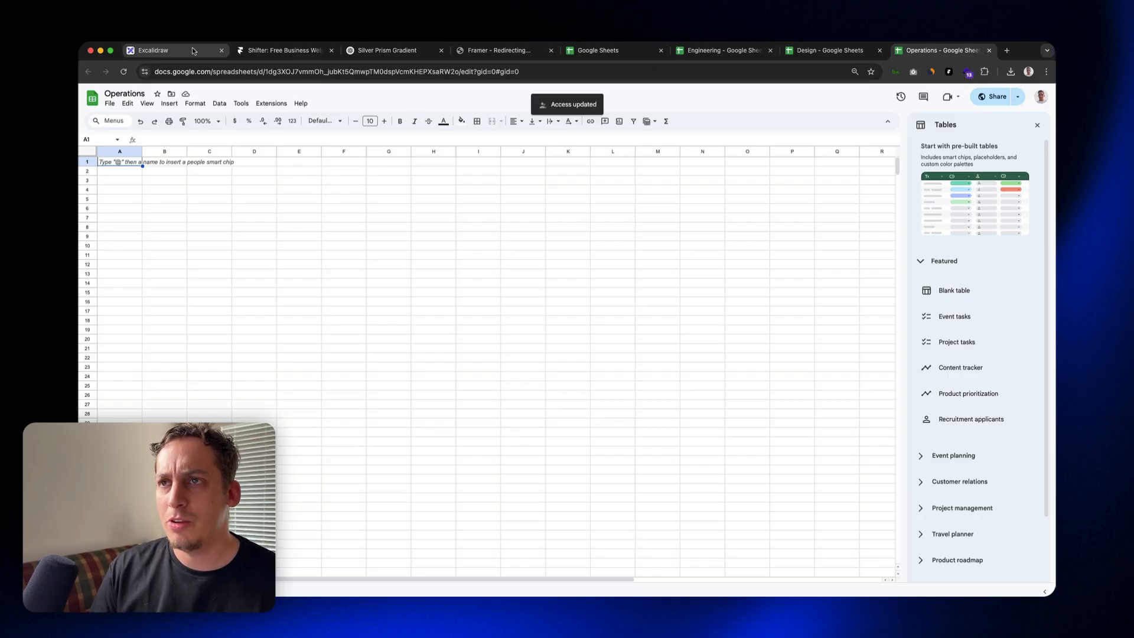
Step: Check the Excalidraw plan, and load lovable.dev in the browser tab holding the Shifter template page
{"action": "left_click", "coordinate": [154, 50]}
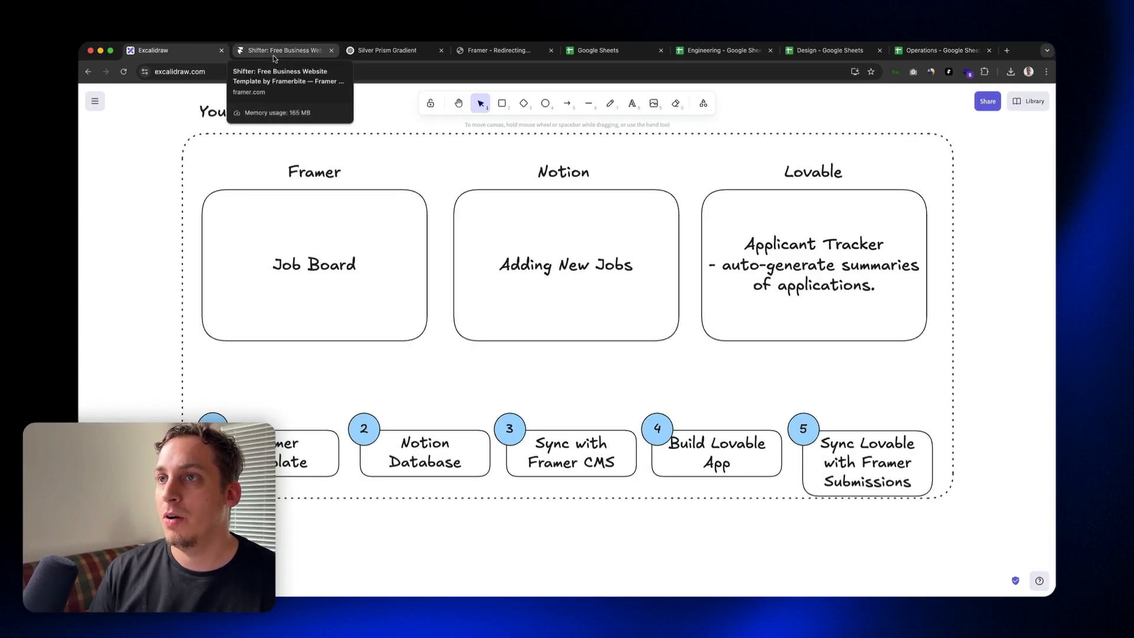
{"action": "left_click", "coordinate": [318, 57]}
{"action": "left_click", "coordinate": [305, 71]}
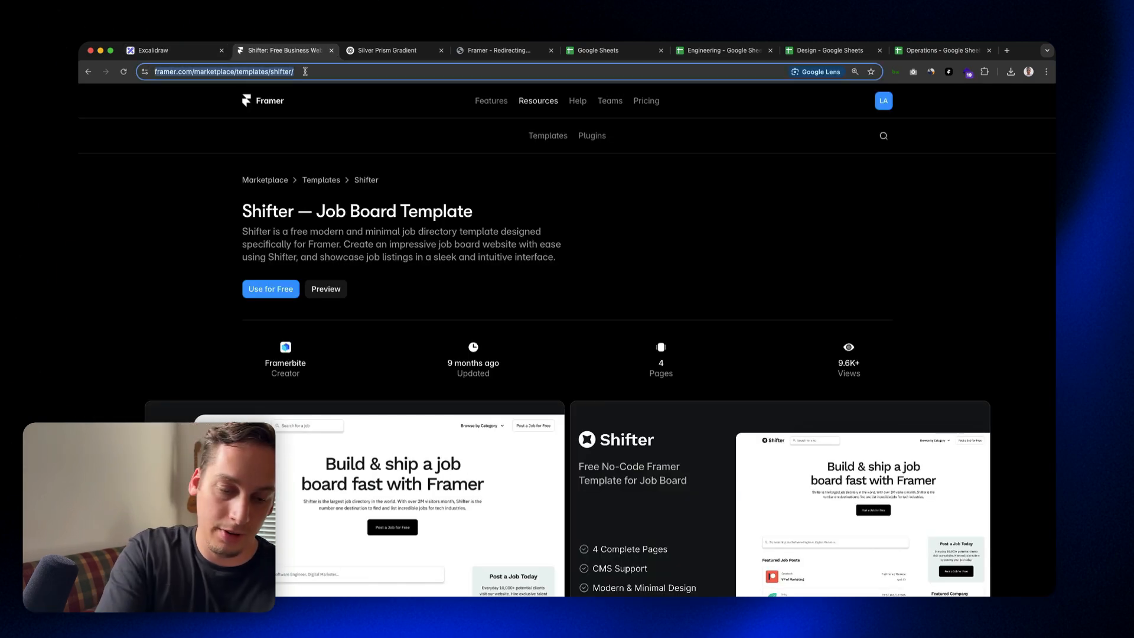
{"action": "type", "text": "lo"}
{"action": "key", "text": "Return"}
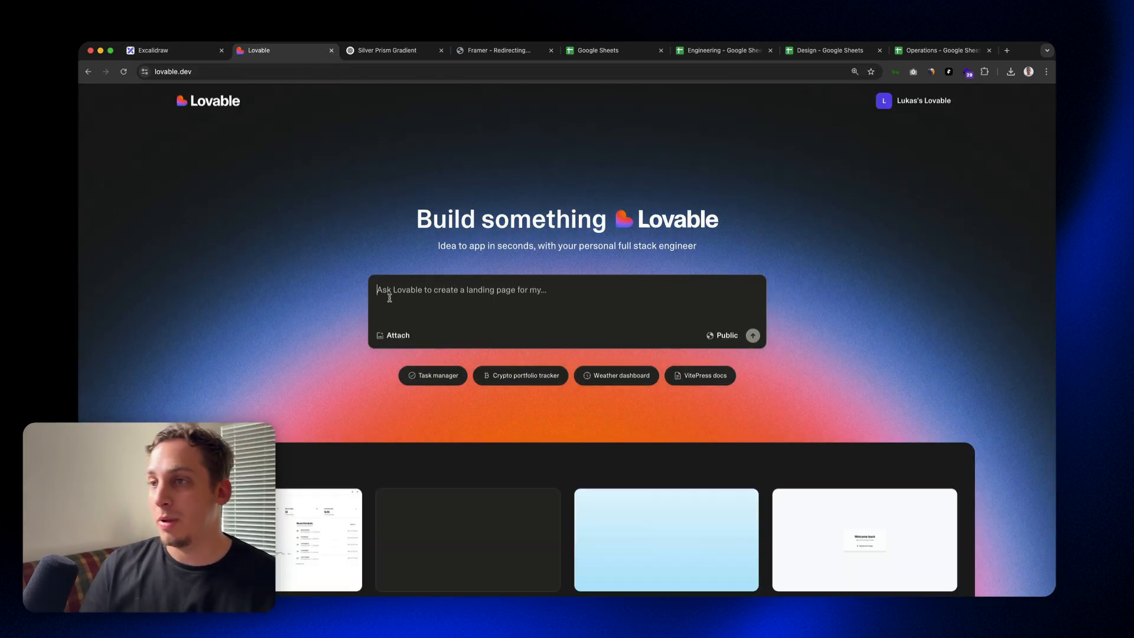
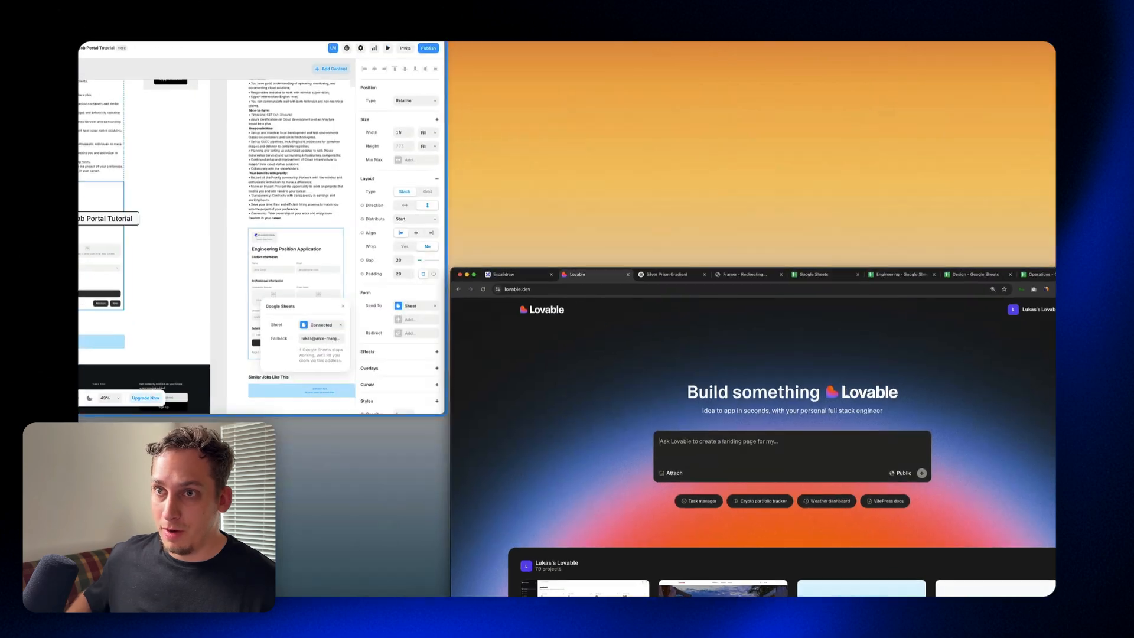
Step: Examine the job title's Display text style, the footer and the company card on the supabase-engineer page
{"action": "scroll", "coordinate": [396, 260], "scroll_direction": "up", "scroll_amount": 2}
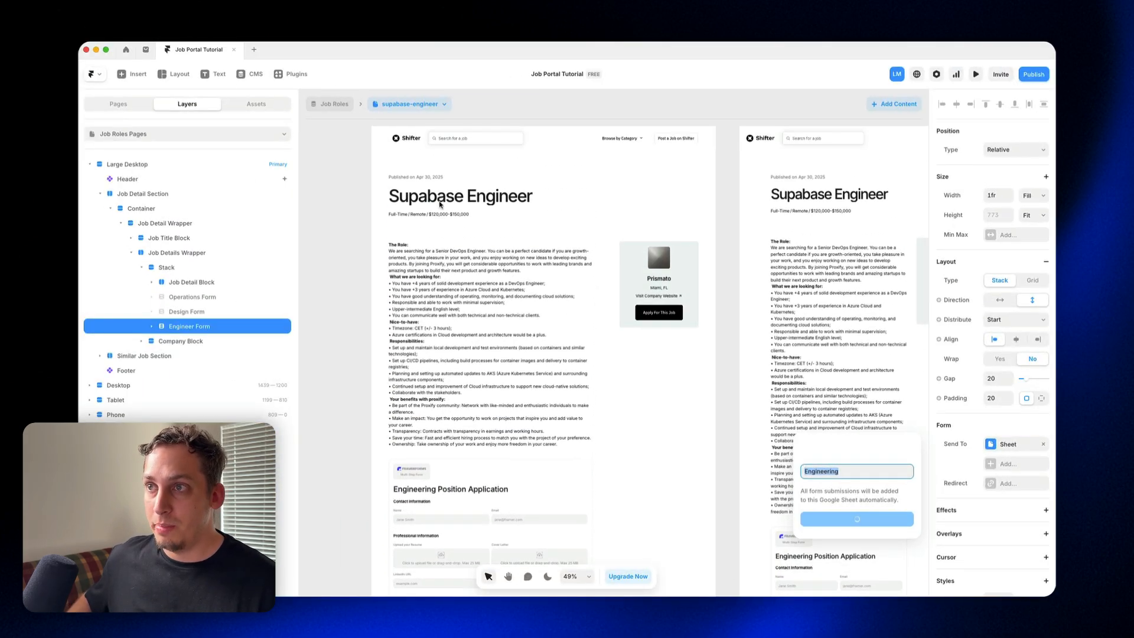
{"action": "left_click", "coordinate": [415, 201]}
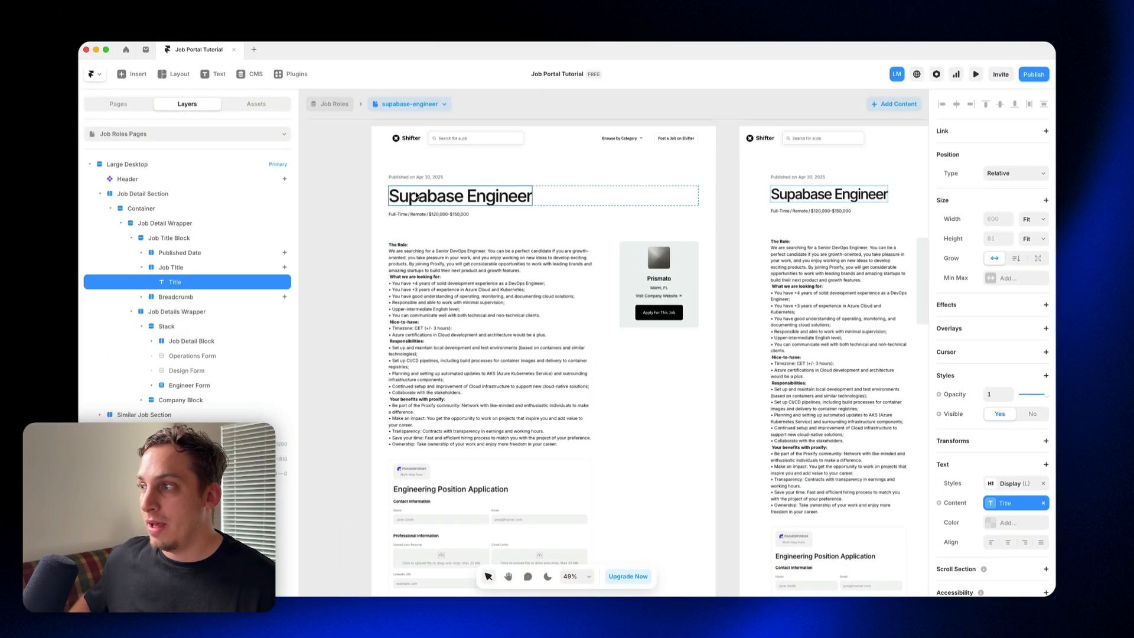
{"action": "left_click", "coordinate": [1011, 483]}
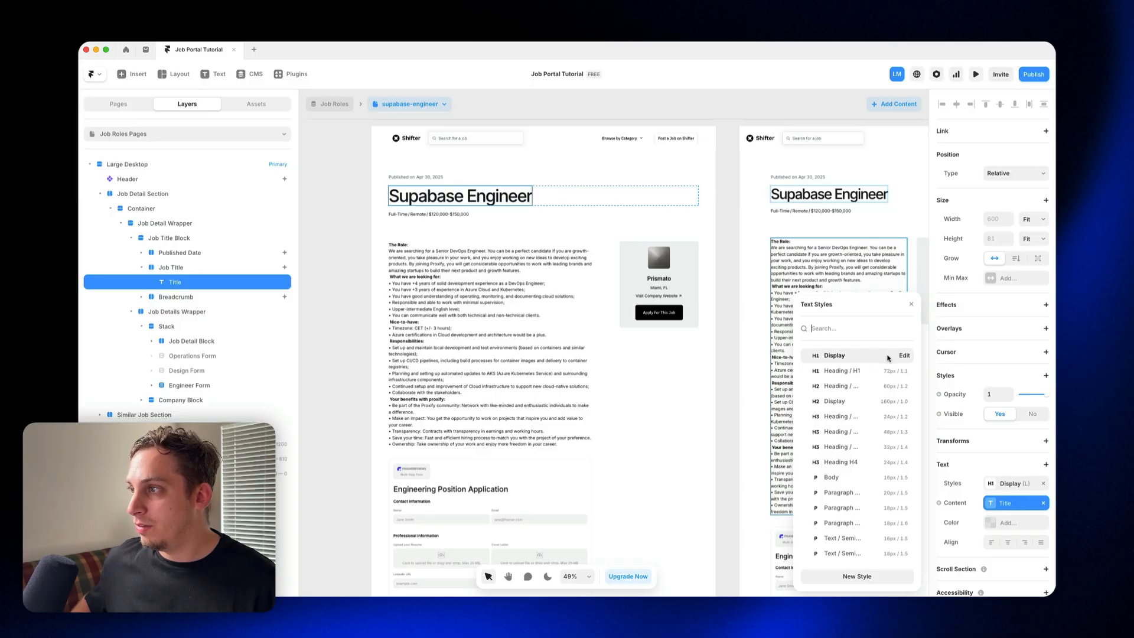
{"action": "left_click", "coordinate": [904, 356]}
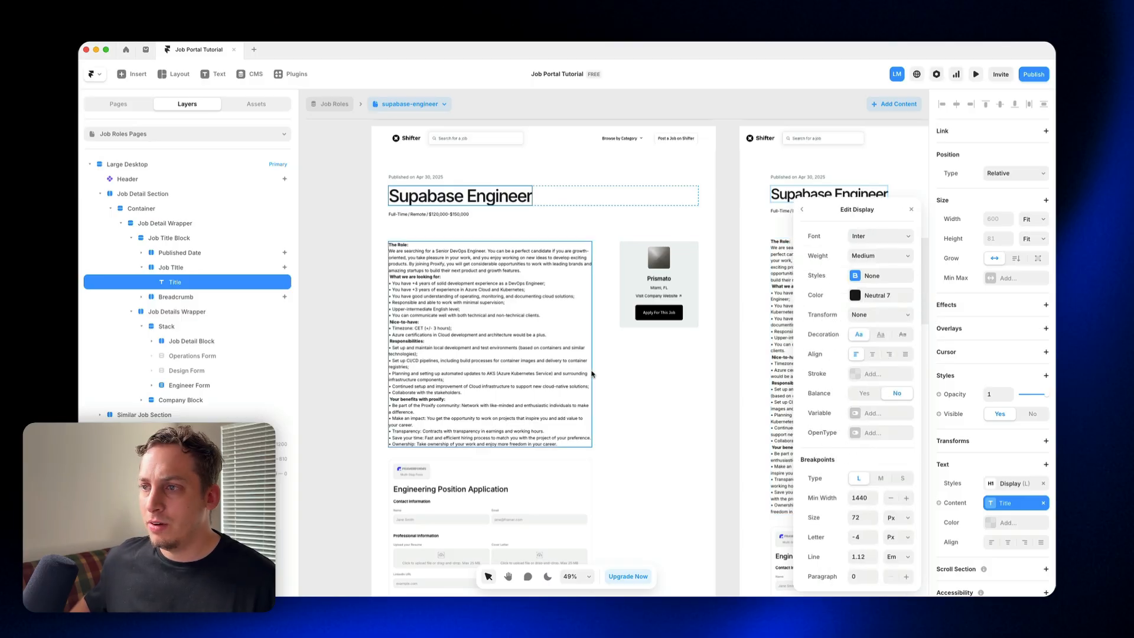
{"action": "scroll", "coordinate": [525, 394], "scroll_direction": "down", "scroll_amount": 5}
{"action": "left_click", "coordinate": [362, 418]}
{"action": "scroll", "coordinate": [484, 490], "scroll_direction": "down", "scroll_amount": 2}
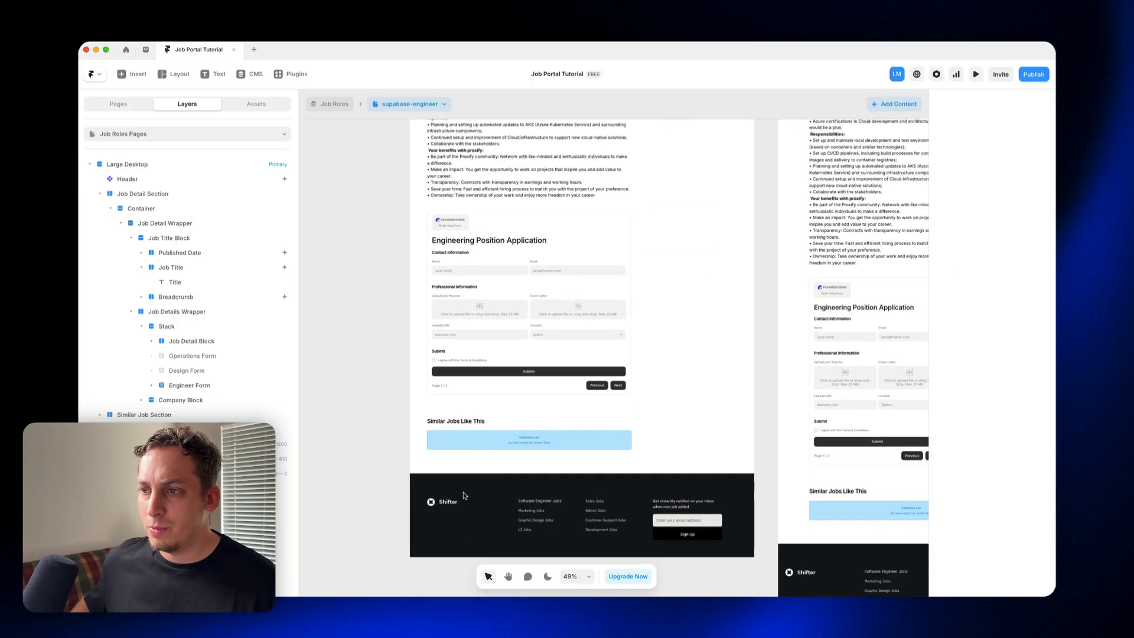
{"action": "left_click", "coordinate": [484, 492]}
{"action": "scroll", "coordinate": [487, 447], "scroll_direction": "up", "scroll_amount": 6}
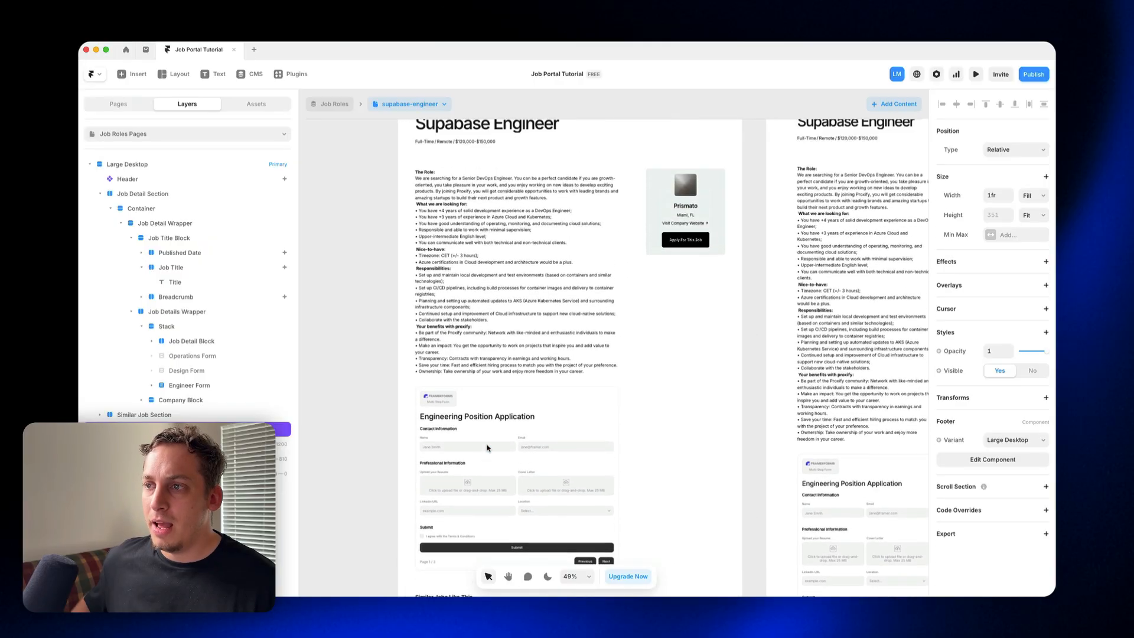
{"action": "left_click", "coordinate": [645, 288]}
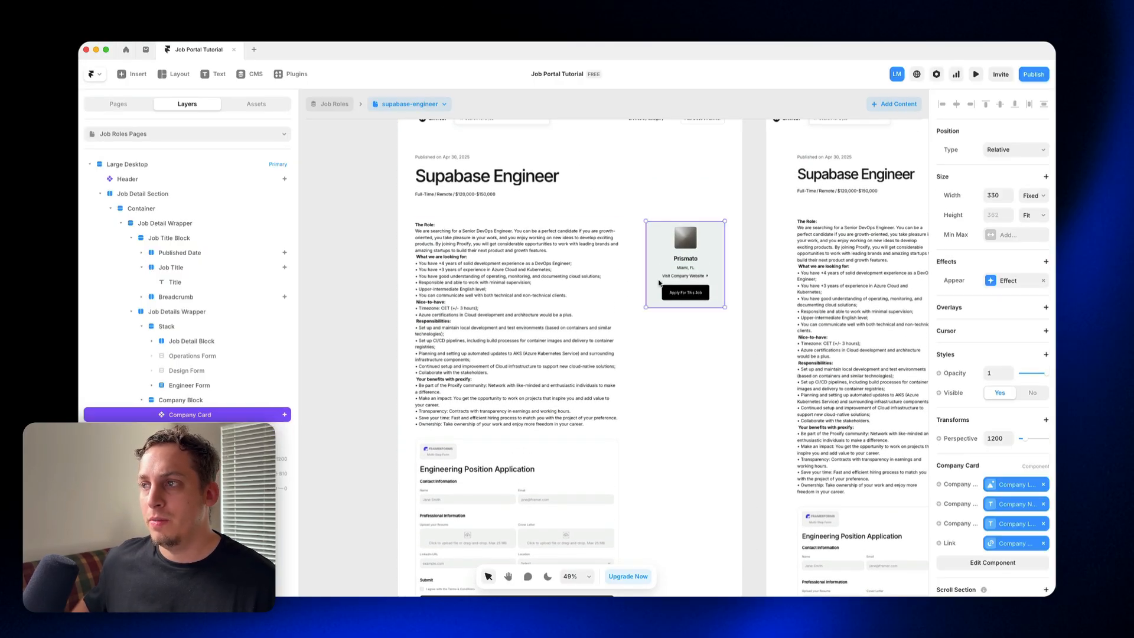
{"action": "left_click", "coordinate": [360, 253]}
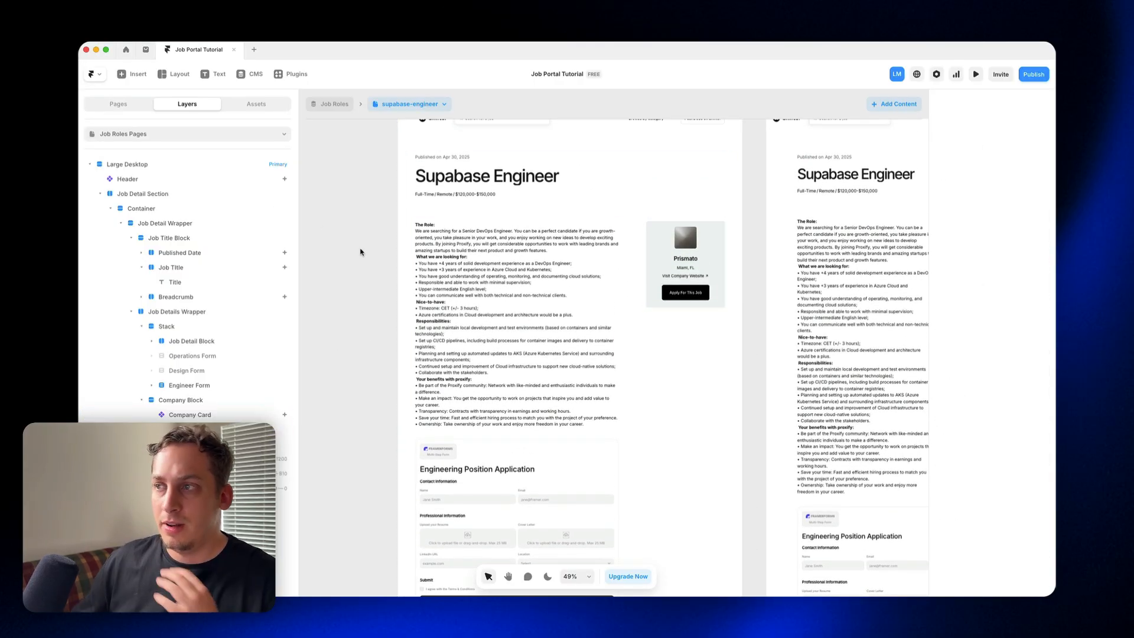
{"action": "left_click", "coordinate": [711, 299]}
{"action": "double_click", "coordinate": [711, 300]}
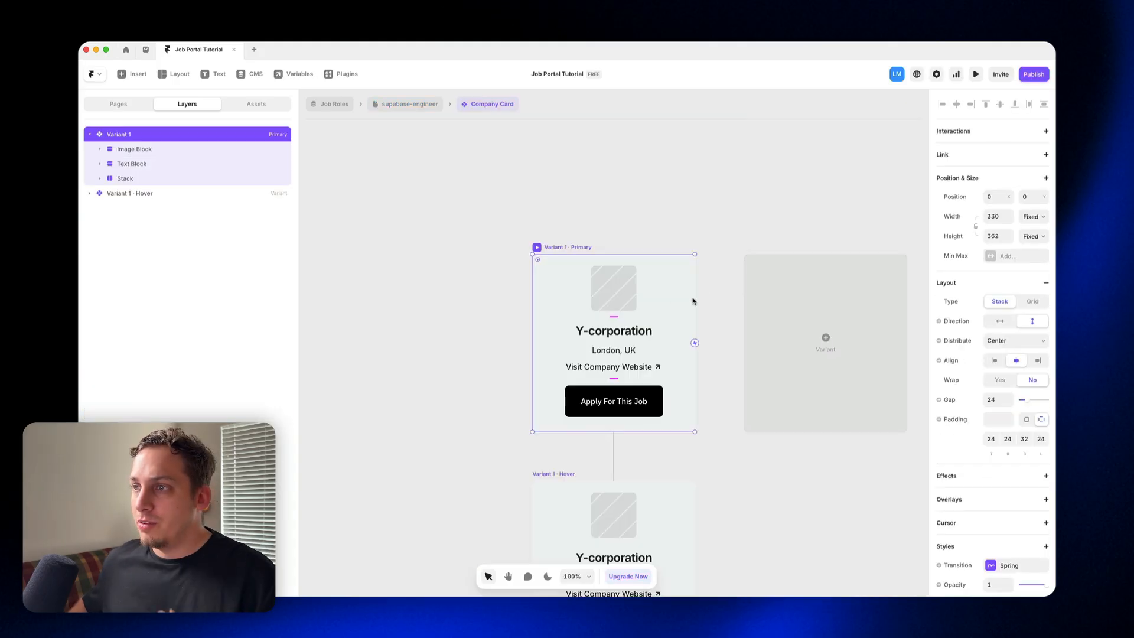
{"action": "left_click", "coordinate": [574, 415]}
{"action": "key", "text": "Delete"}
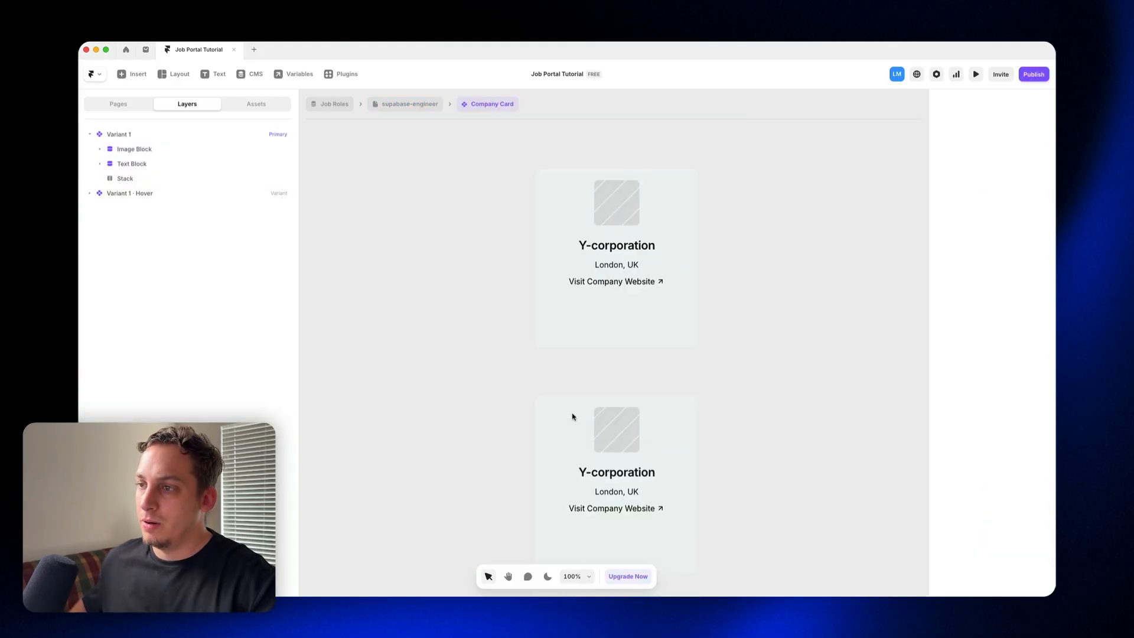
{"action": "left_click", "coordinate": [623, 303]}
{"action": "key", "text": "Delete"}
{"action": "left_click", "coordinate": [416, 106]}
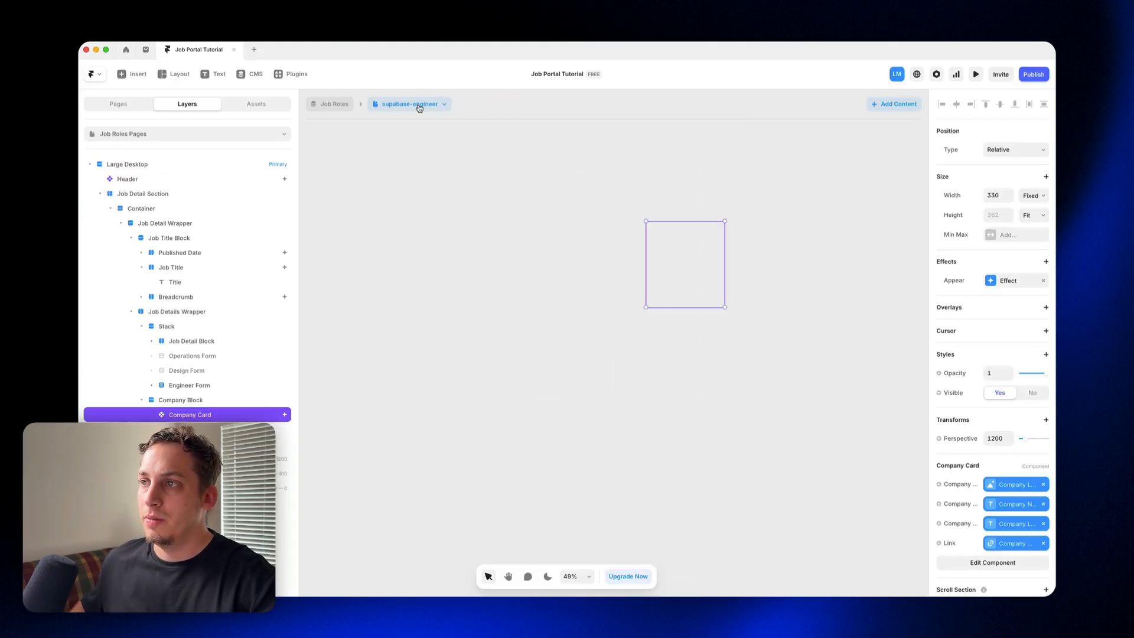
{"action": "key", "text": "super+z"}
{"action": "key", "text": "super+z"}
{"action": "key", "text": "super+z"}
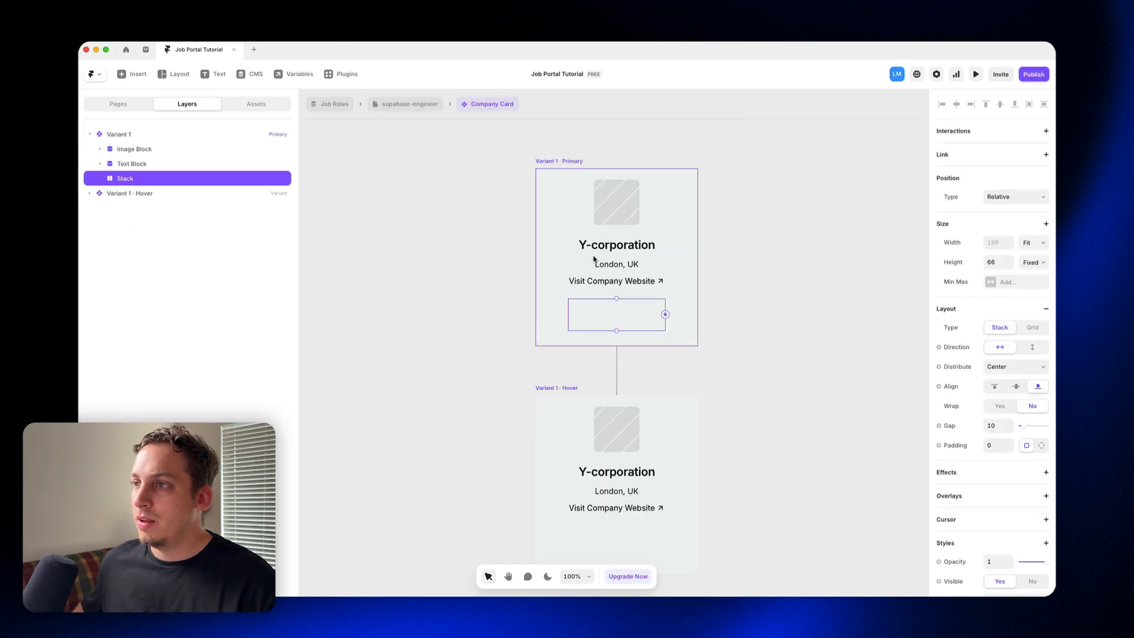
{"action": "left_click", "coordinate": [430, 103]}
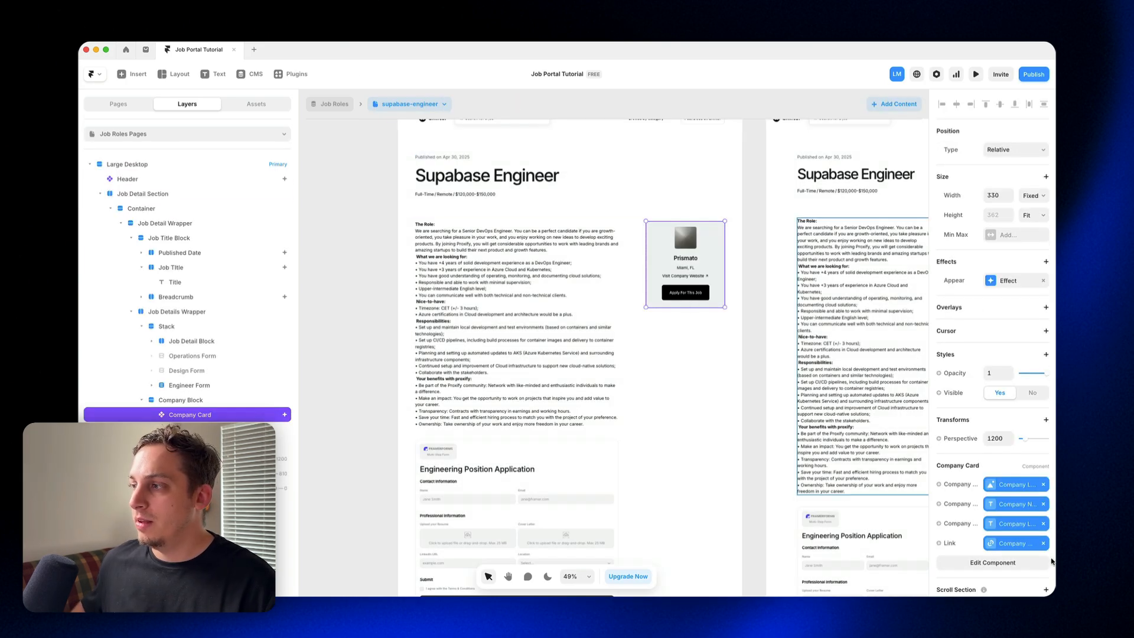
Step: Group the Operations Form, Design Form and Engineer Form layers into a new stack below the job details
{"action": "scroll", "coordinate": [487, 415], "scroll_direction": "down", "scroll_amount": 3}
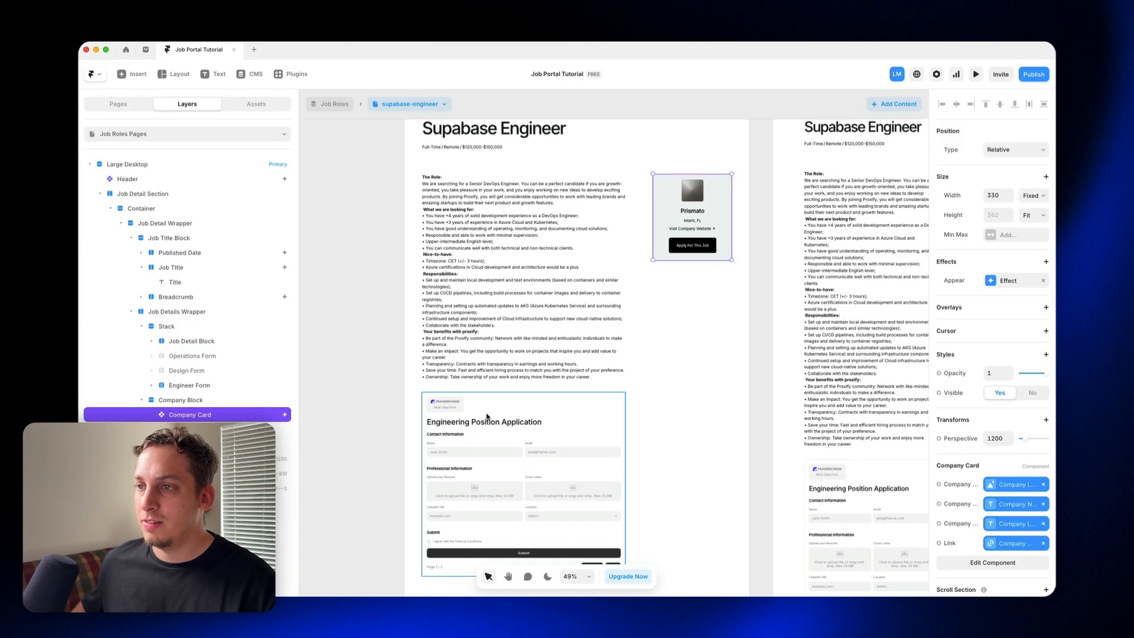
{"action": "left_click", "coordinate": [153, 329]}
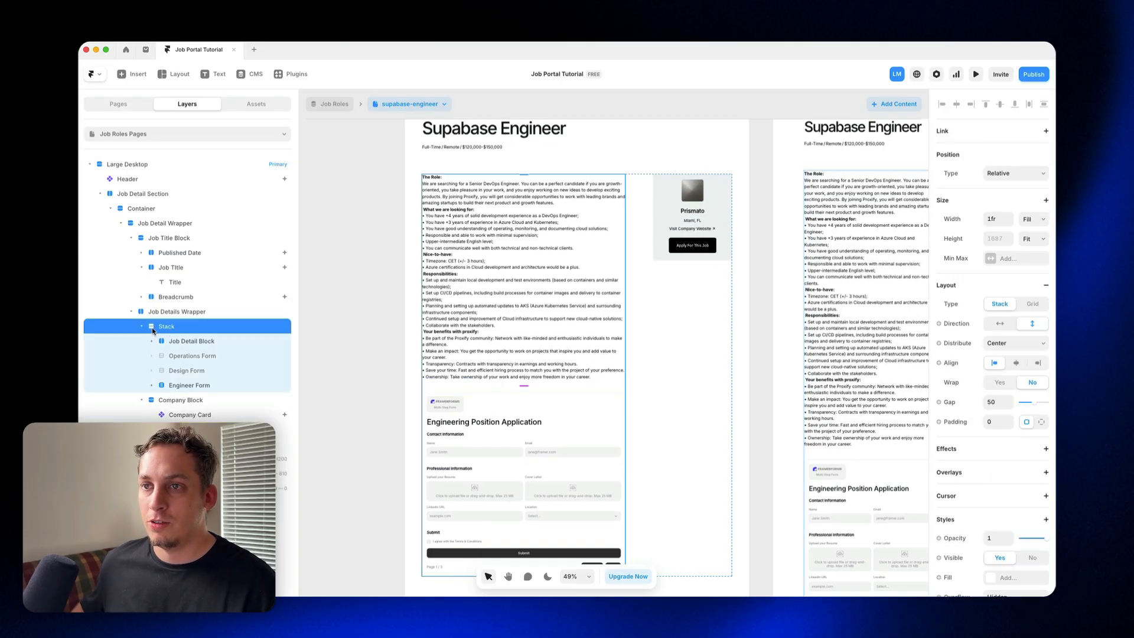
{"action": "left_click", "coordinate": [165, 358]}
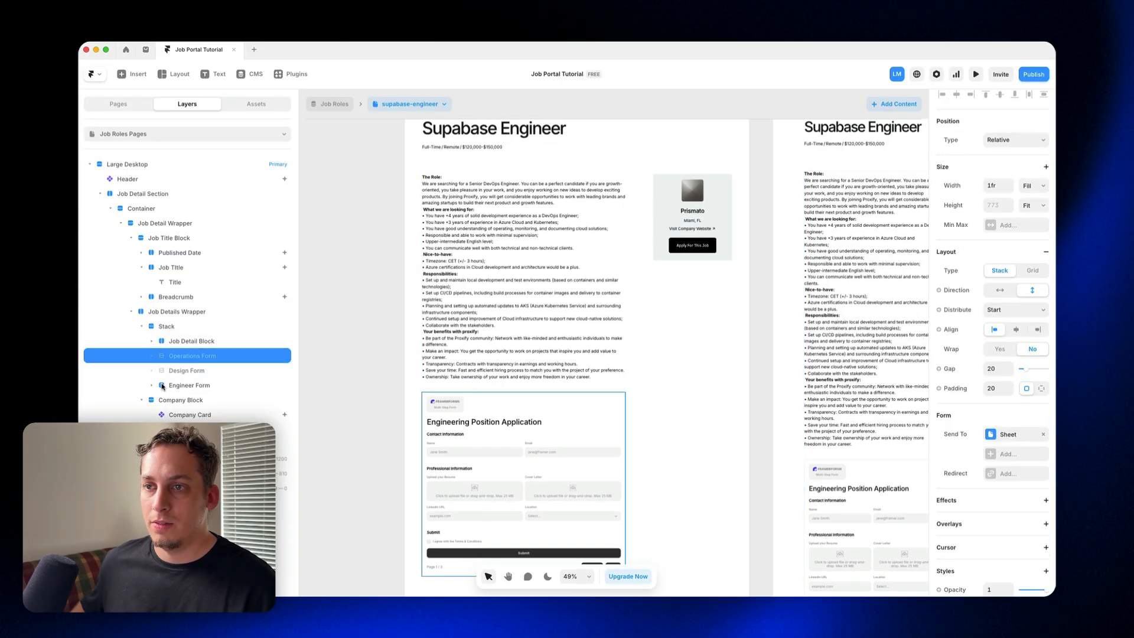
{"action": "left_click", "coordinate": [163, 387], "text": "shift"}
{"action": "right_click", "coordinate": [177, 385]}
{"action": "left_click", "coordinate": [201, 361]}
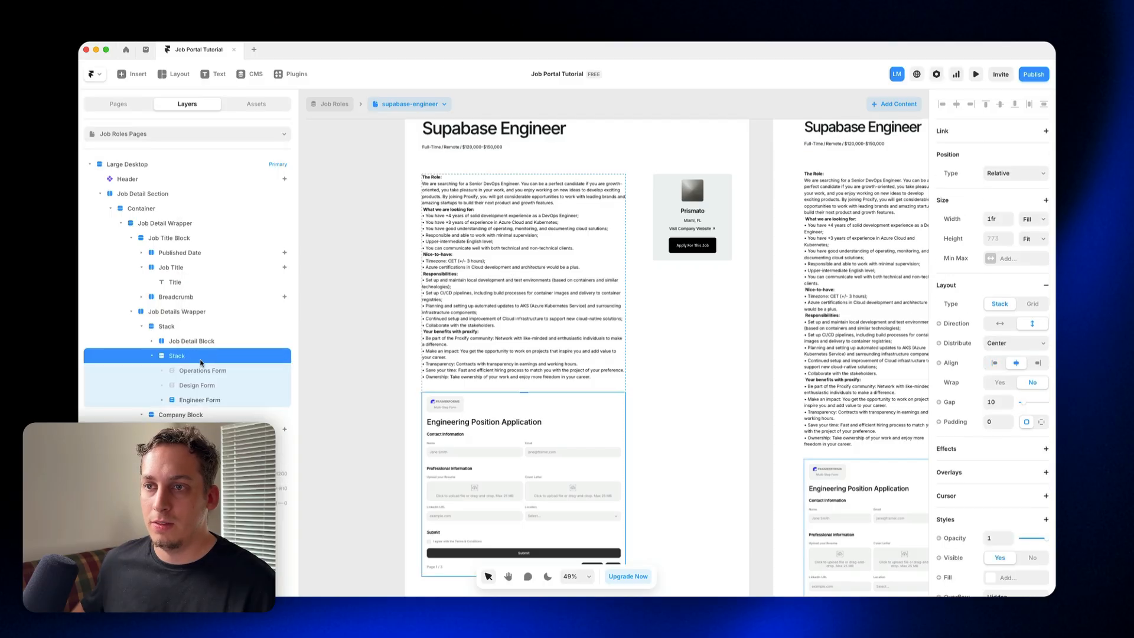
Step: Add a scroll section named "apply" to the stack holding the three application forms
{"action": "scroll", "coordinate": [969, 376], "scroll_direction": "down", "scroll_amount": 5}
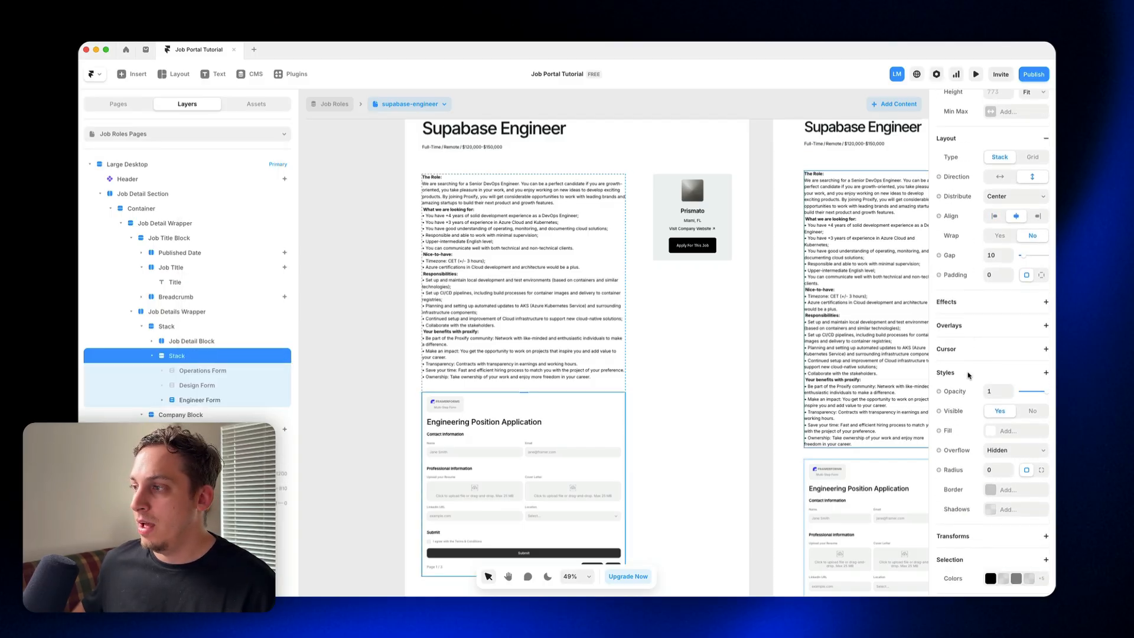
{"action": "left_click", "coordinate": [1037, 509]}
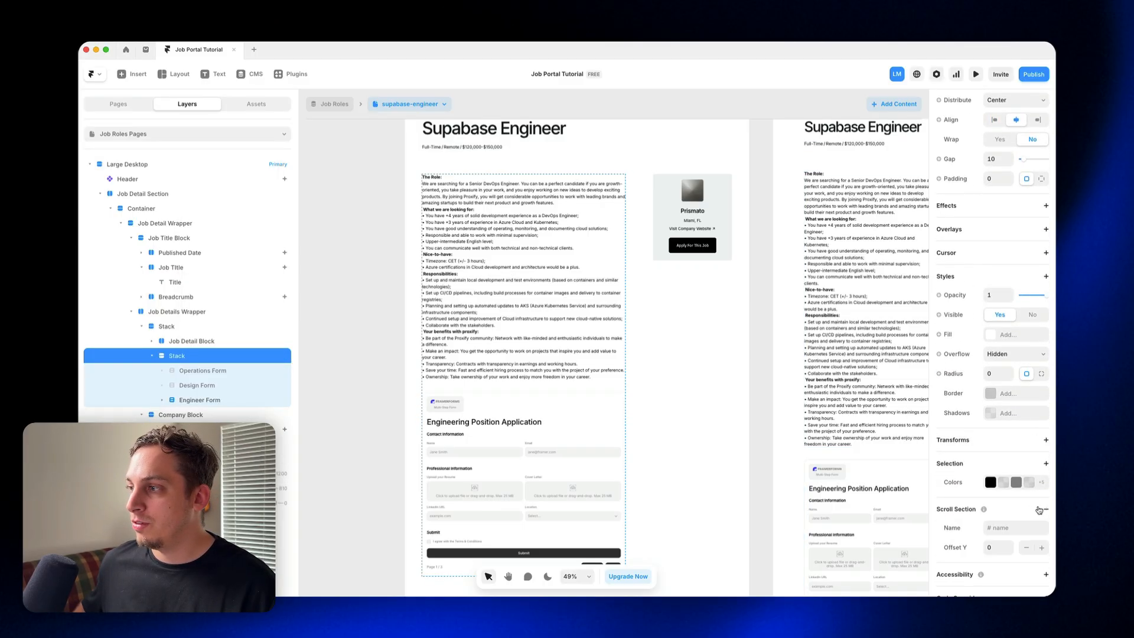
{"action": "left_click", "coordinate": [1015, 526]}
{"action": "type", "text": "apply"}
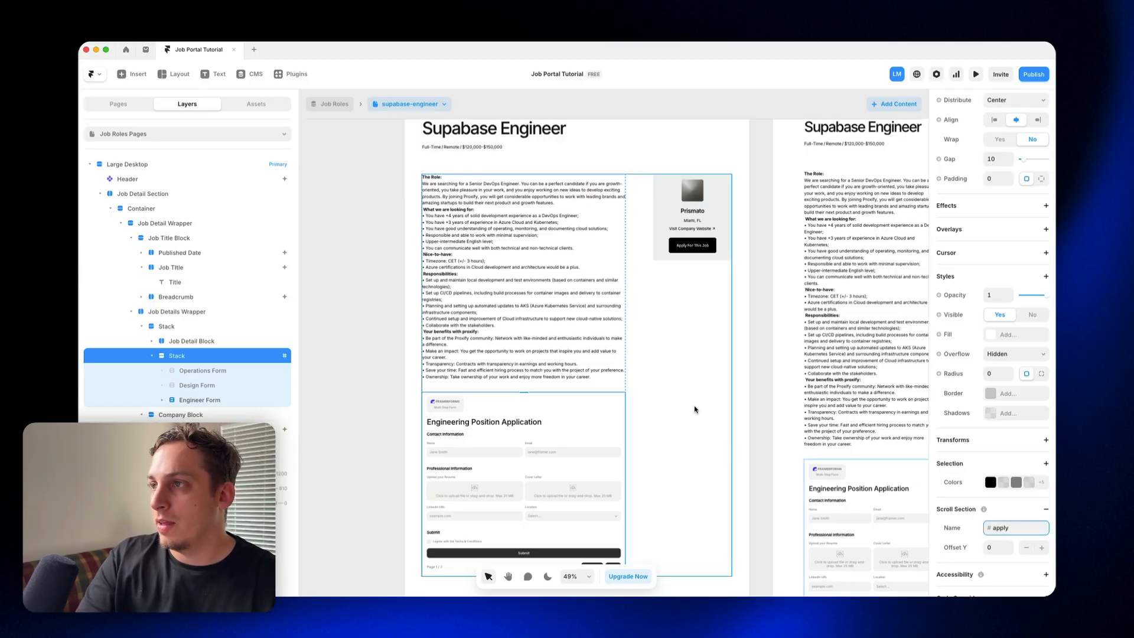
Step: Clear the fixed job page link from the Apply For This Job button inside the Company Card component
{"action": "left_click", "coordinate": [707, 248]}
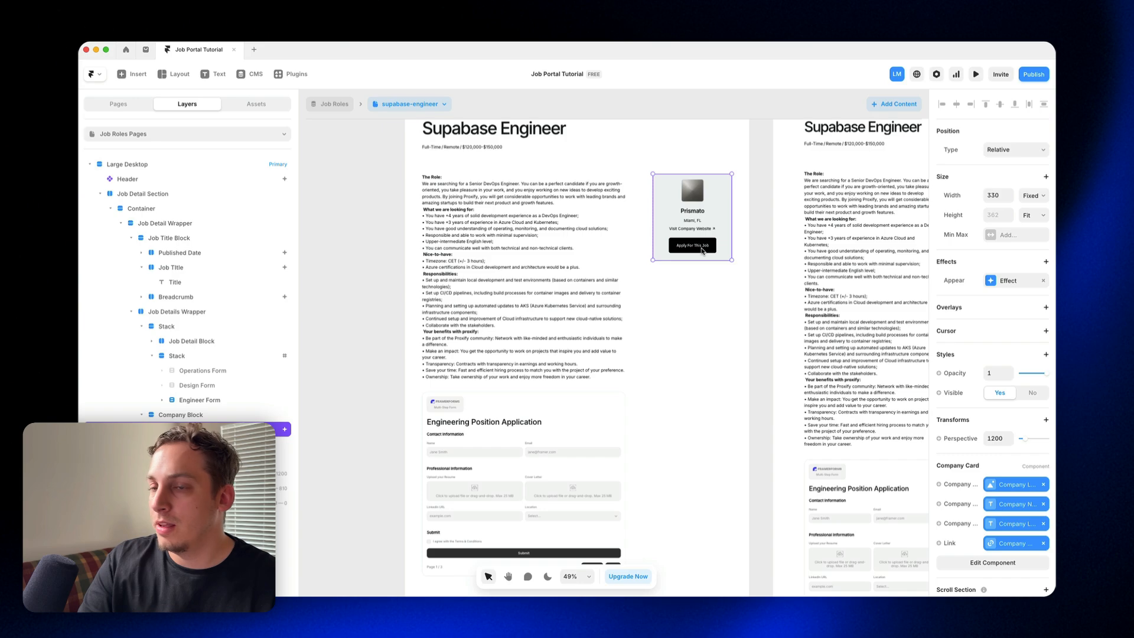
{"action": "left_click", "coordinate": [1043, 546]}
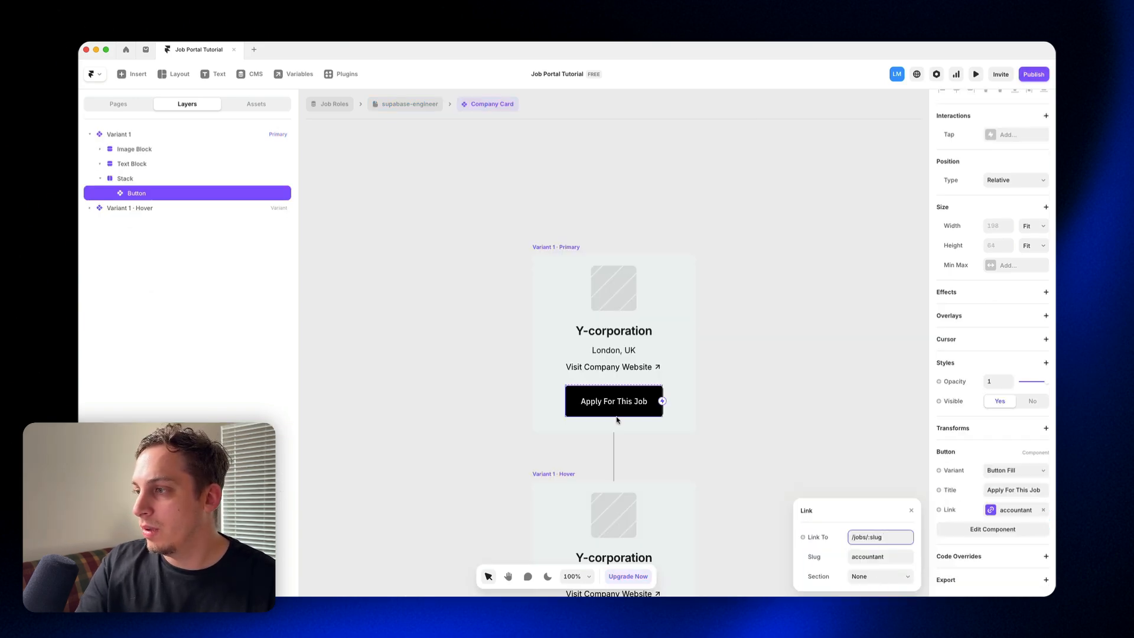
{"action": "left_click", "coordinate": [885, 556]}
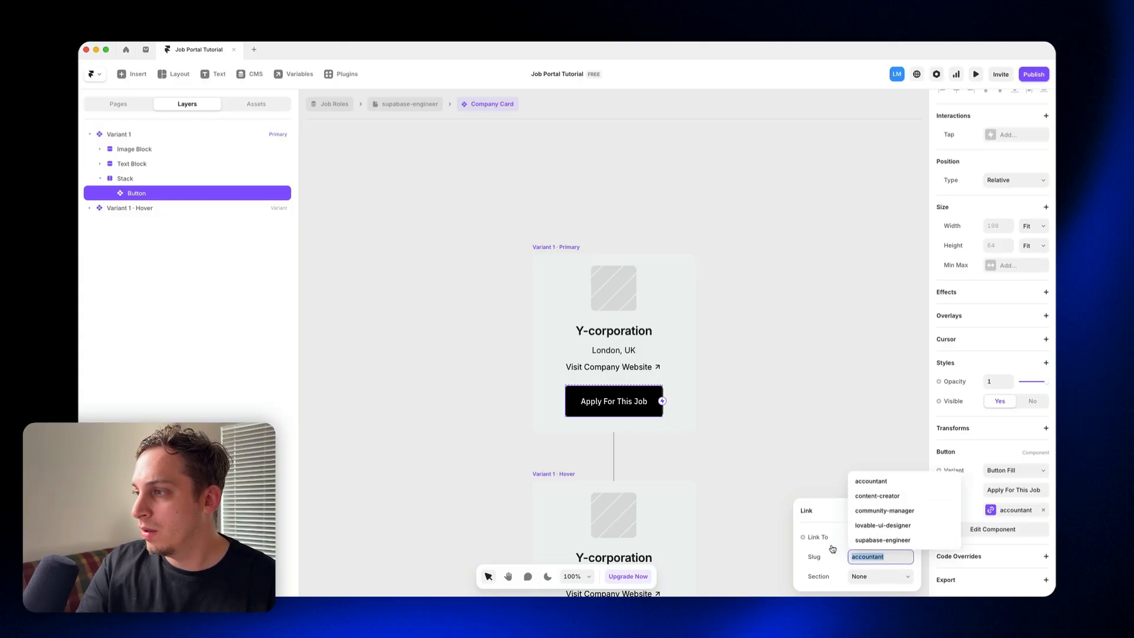
{"action": "left_click", "coordinate": [803, 536]}
{"action": "left_click", "coordinate": [703, 421]}
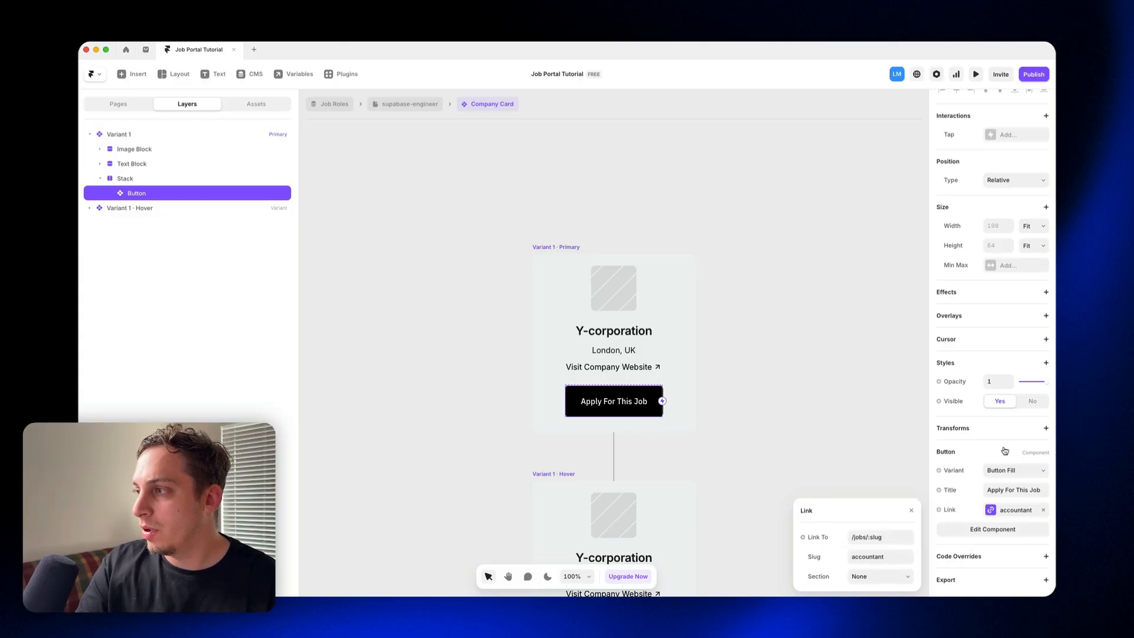
{"action": "left_click", "coordinate": [1043, 510]}
Step: Create a component variable named "Link Apply" for the link of the Apply For This Job button
{"action": "left_click", "coordinate": [951, 512]}
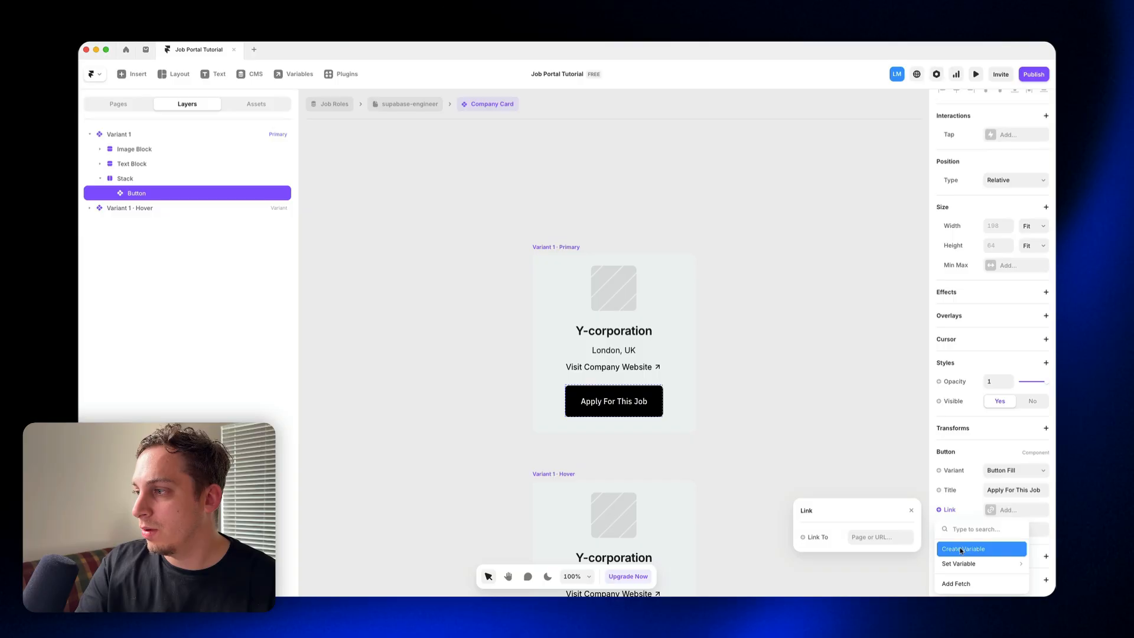
{"action": "left_click", "coordinate": [961, 549]}
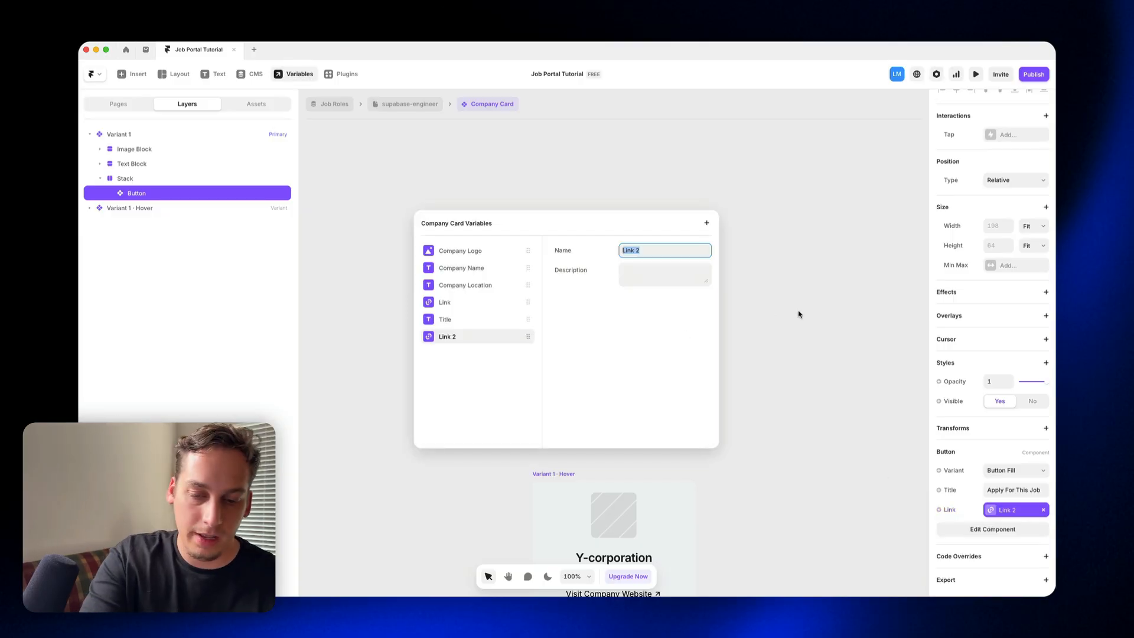
{"action": "key", "text": "Right"}
{"action": "key", "text": "BackSpace"}
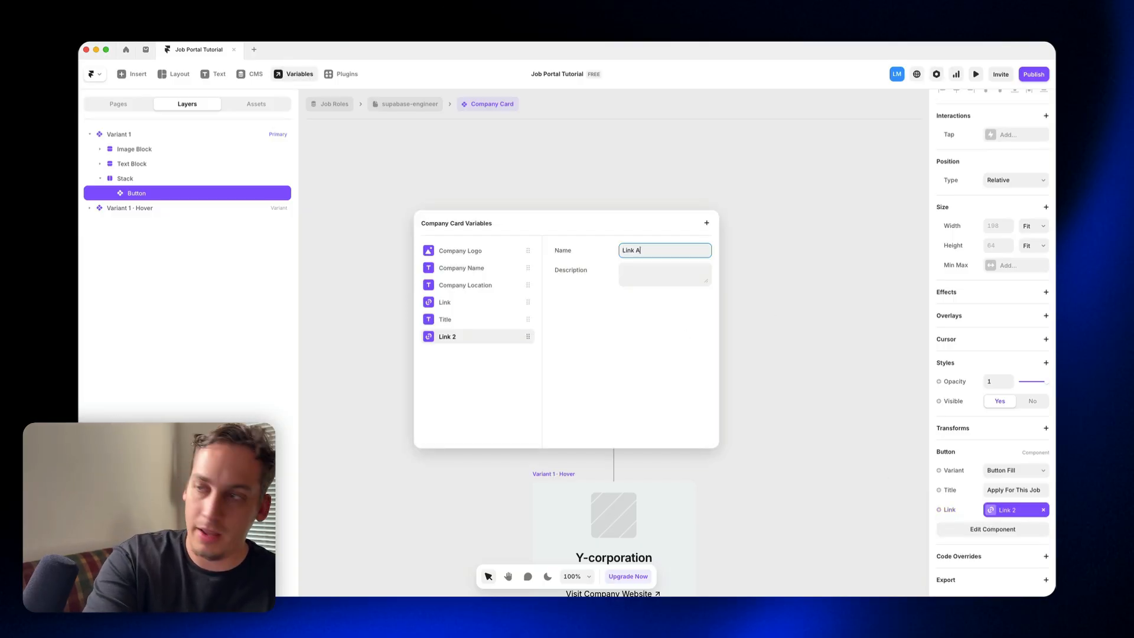
{"action": "type", "text": "Apply"}
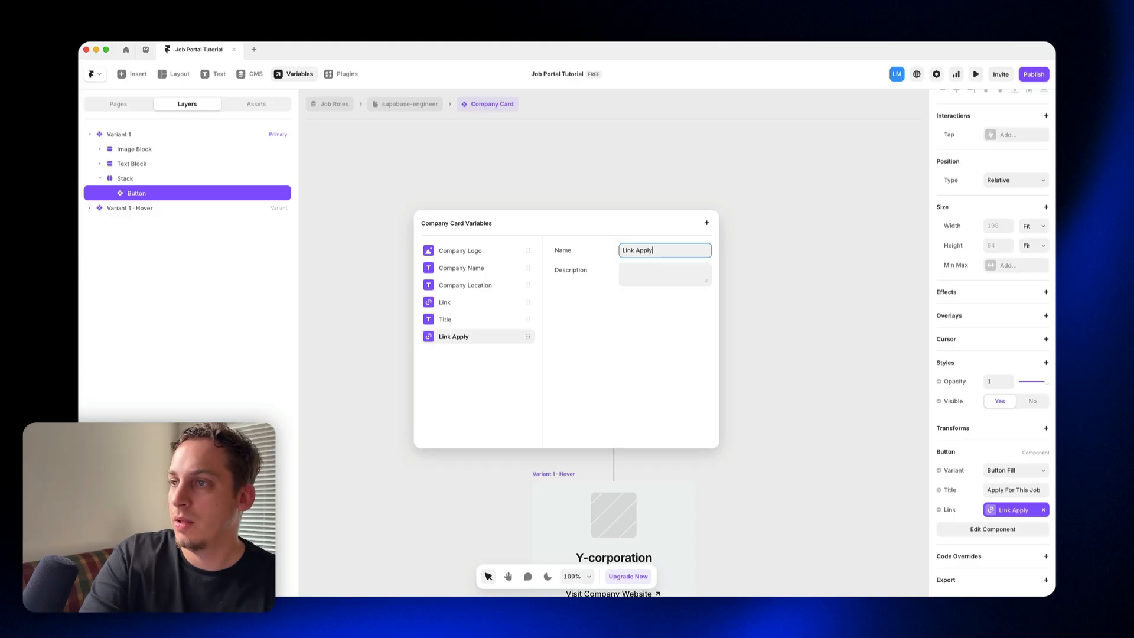
{"action": "left_click", "coordinate": [785, 348]}
Step: On the supabase-engineer page, set the company card's Link Apply to /jobs/:slug with the Job Role slug, and check its section options
{"action": "left_click", "coordinate": [417, 104]}
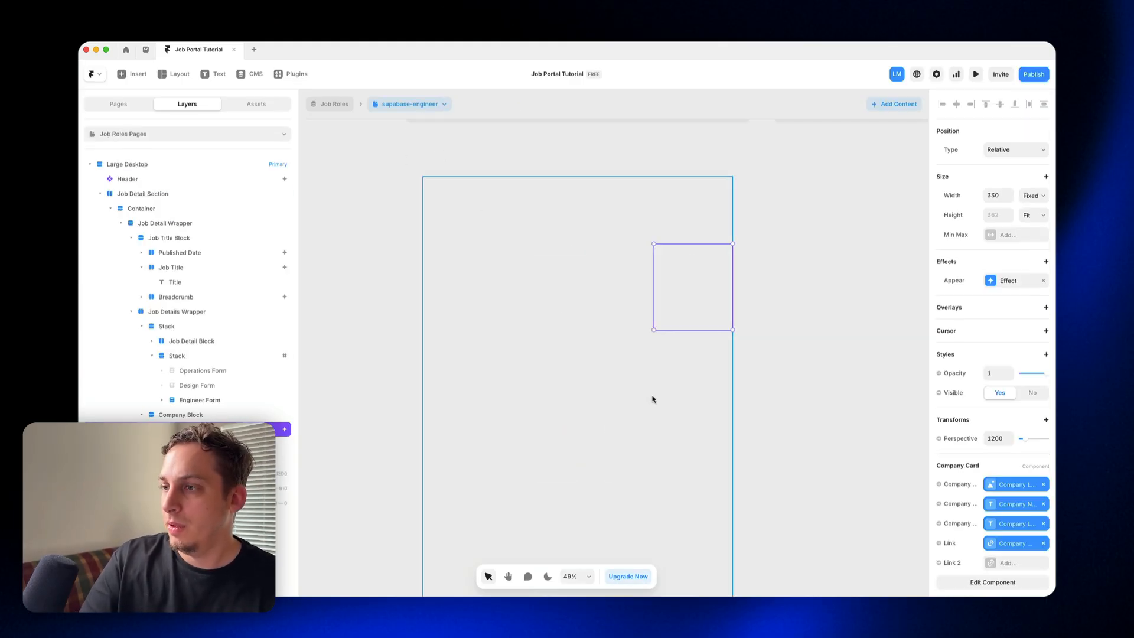
{"action": "left_click", "coordinate": [998, 563]}
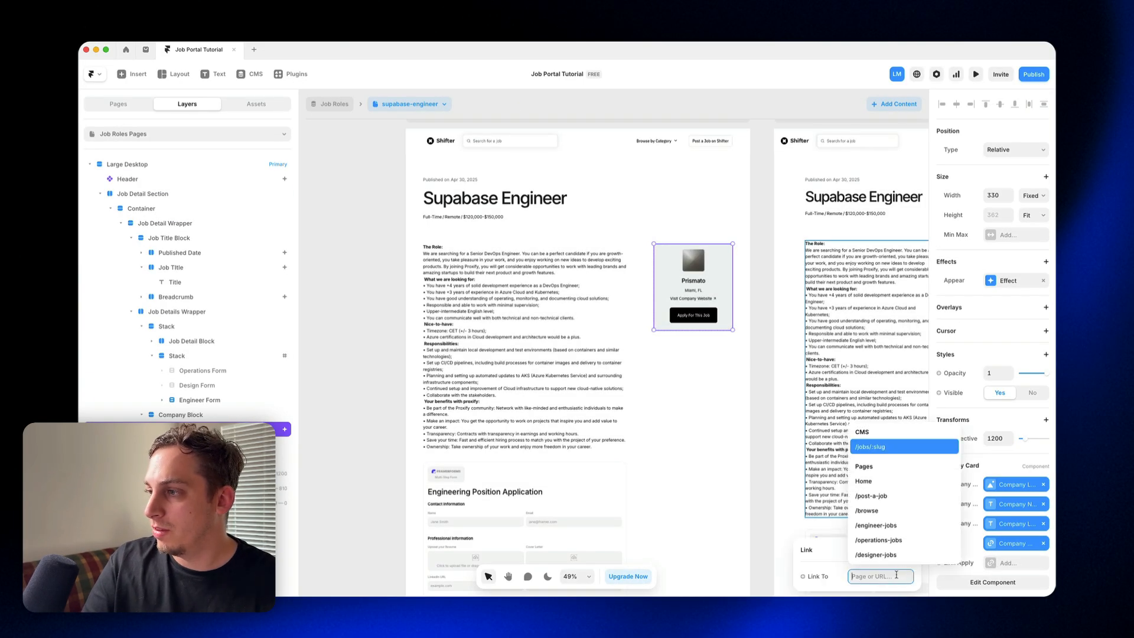
{"action": "left_click", "coordinate": [880, 449]}
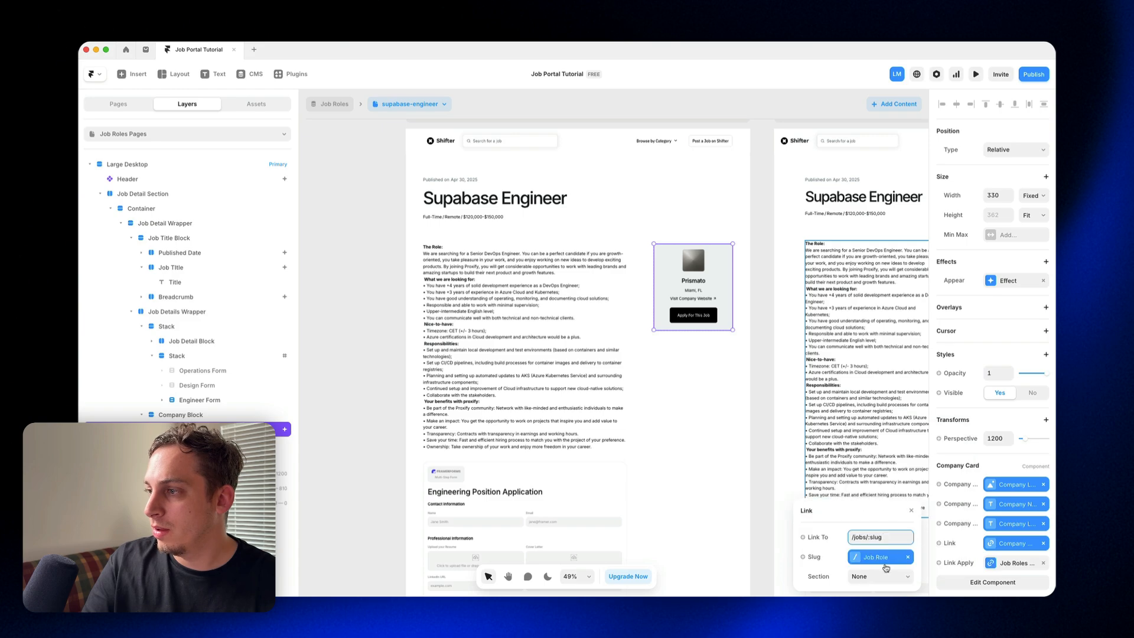
{"action": "left_click", "coordinate": [870, 577]}
{"action": "left_click", "coordinate": [871, 588]}
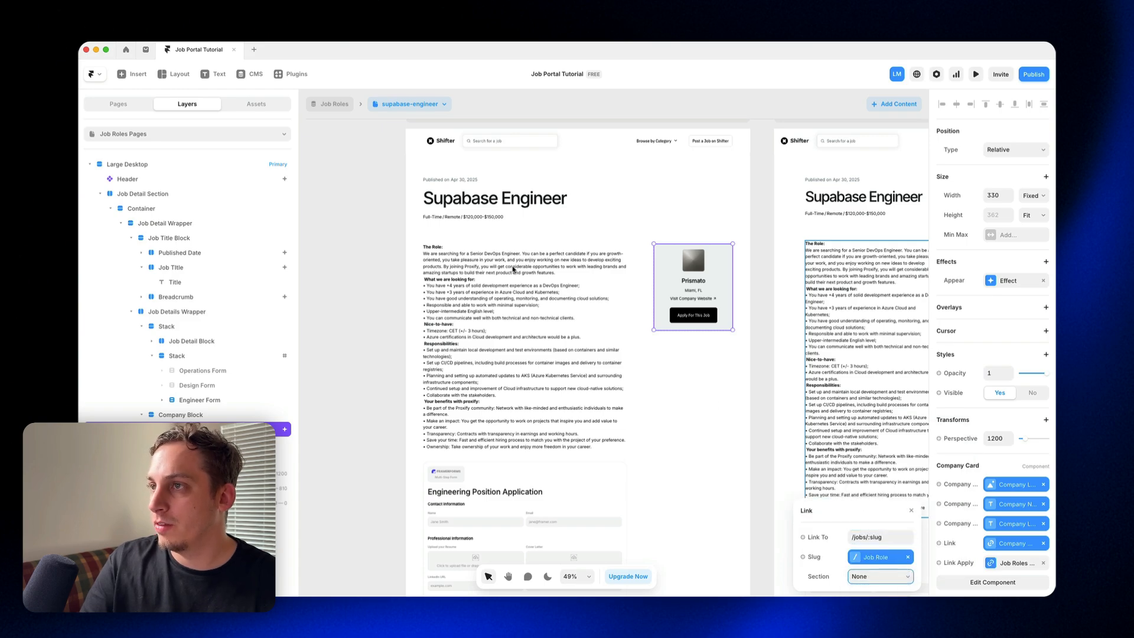
Step: Preview the Supabase Engineer job page and test the Apply For This Job button
{"action": "scroll", "coordinate": [440, 152], "scroll_direction": "up", "scroll_amount": 1}
{"action": "left_click", "coordinate": [415, 135]}
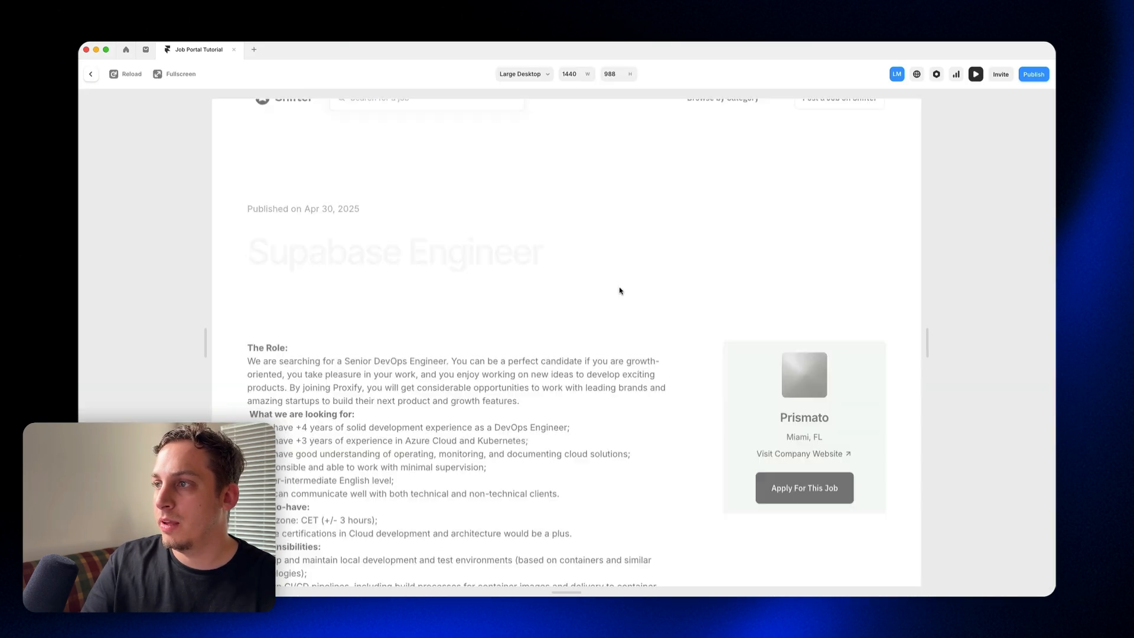
{"action": "scroll", "coordinate": [636, 309], "scroll_direction": "down", "scroll_amount": 3}
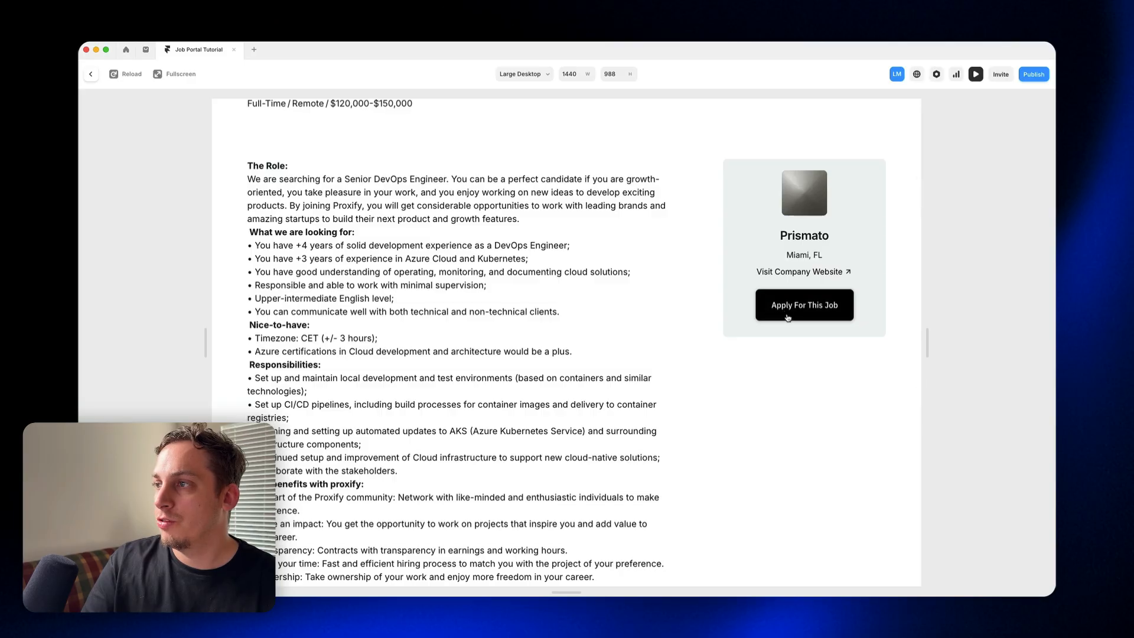
{"action": "left_click", "coordinate": [787, 317]}
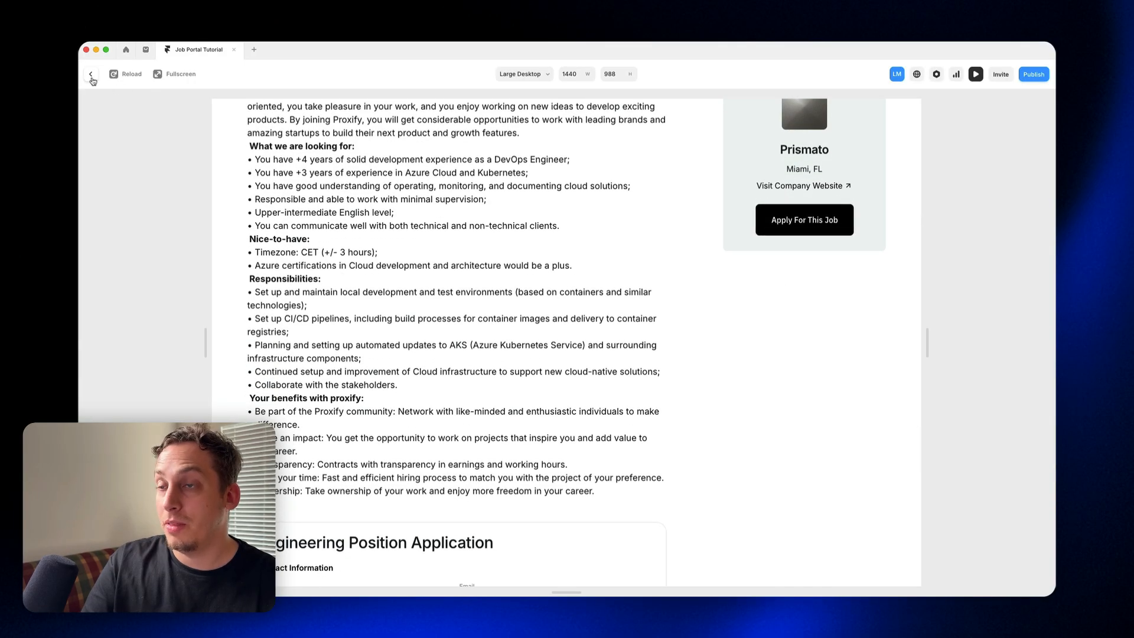
Step: Check the form stack's scroll section name and the company card's Link Apply property on the supabase-engineer page
{"action": "left_click", "coordinate": [92, 76]}
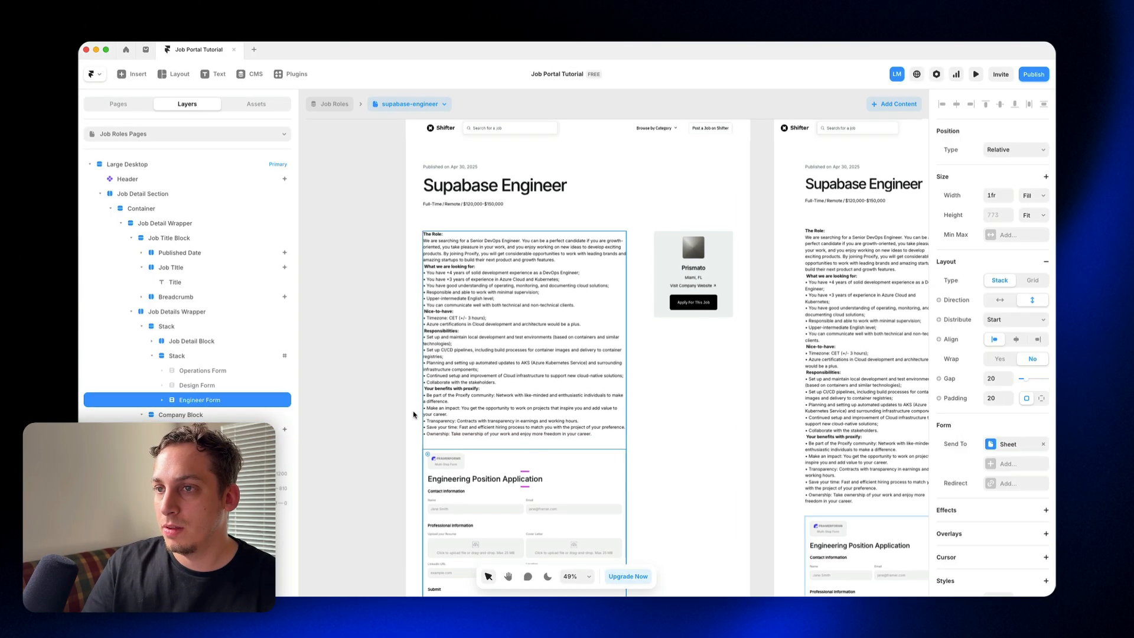
{"action": "left_click", "coordinate": [232, 356]}
{"action": "scroll", "coordinate": [969, 478], "scroll_direction": "down", "scroll_amount": 1}
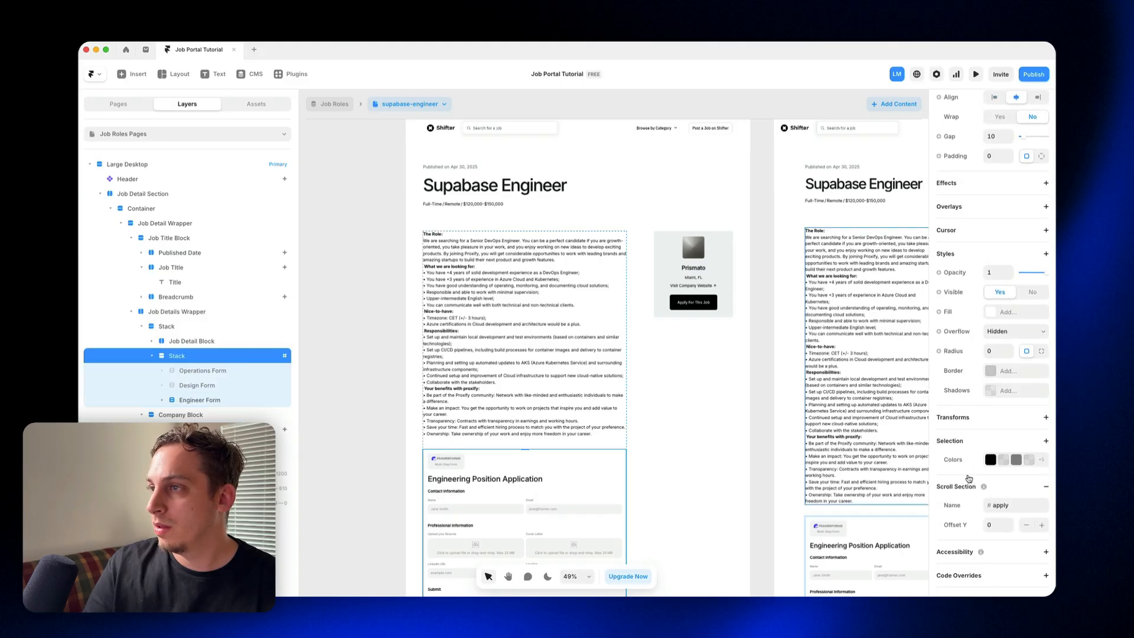
{"action": "left_click", "coordinate": [705, 303]}
{"action": "scroll", "coordinate": [984, 447], "scroll_direction": "down", "scroll_amount": 2}
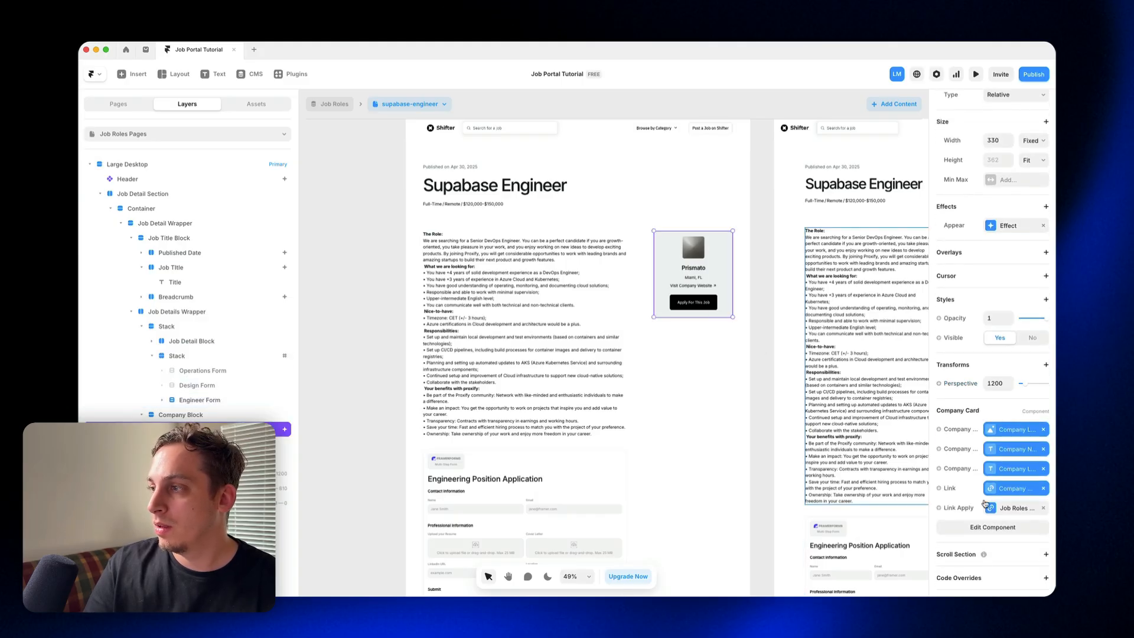
Step: Switch to the community-manager page, preview it, and test that Apply For This Job leads to the application form
{"action": "left_click", "coordinate": [410, 103]}
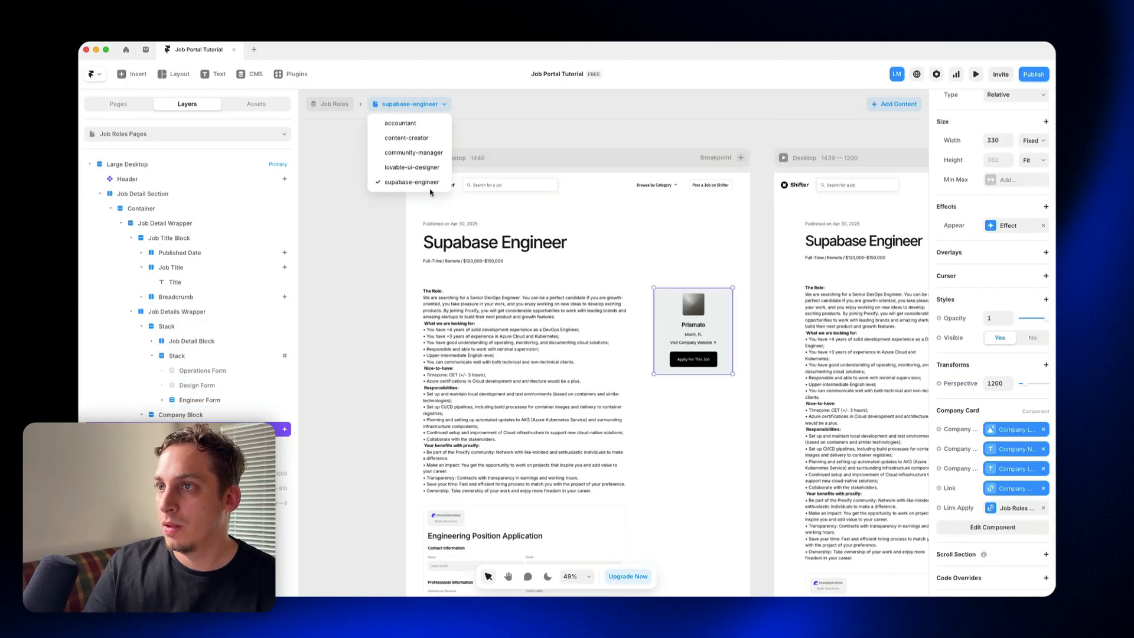
{"action": "left_click", "coordinate": [413, 152]}
{"action": "key", "text": "super+p"}
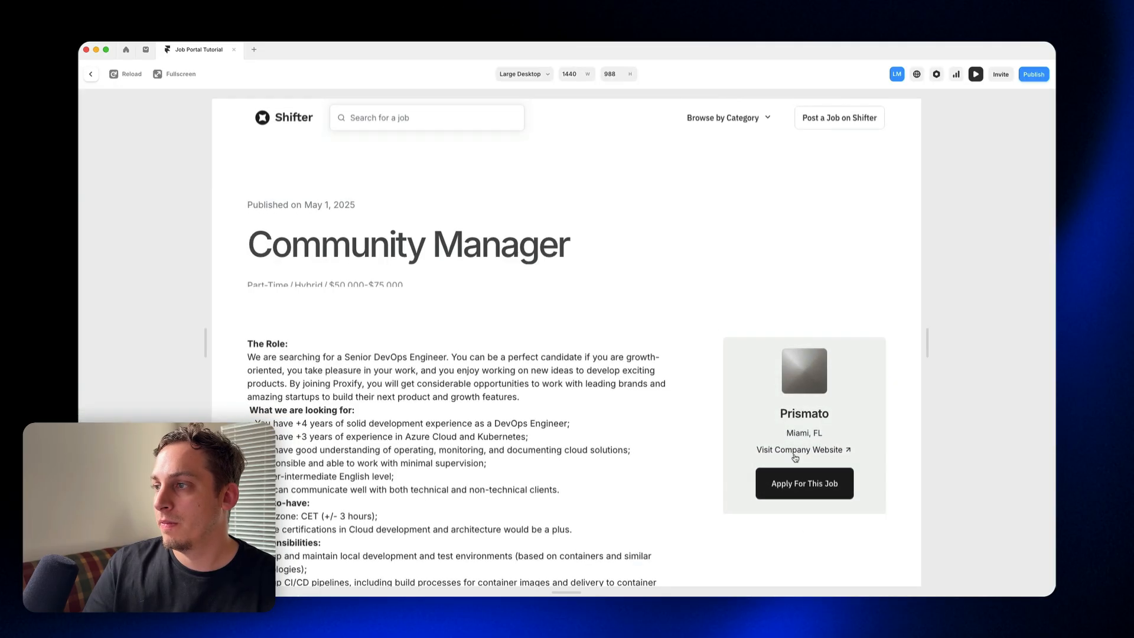
{"action": "left_click", "coordinate": [788, 476]}
{"action": "scroll", "coordinate": [768, 425], "scroll_direction": "up", "scroll_amount": 10}
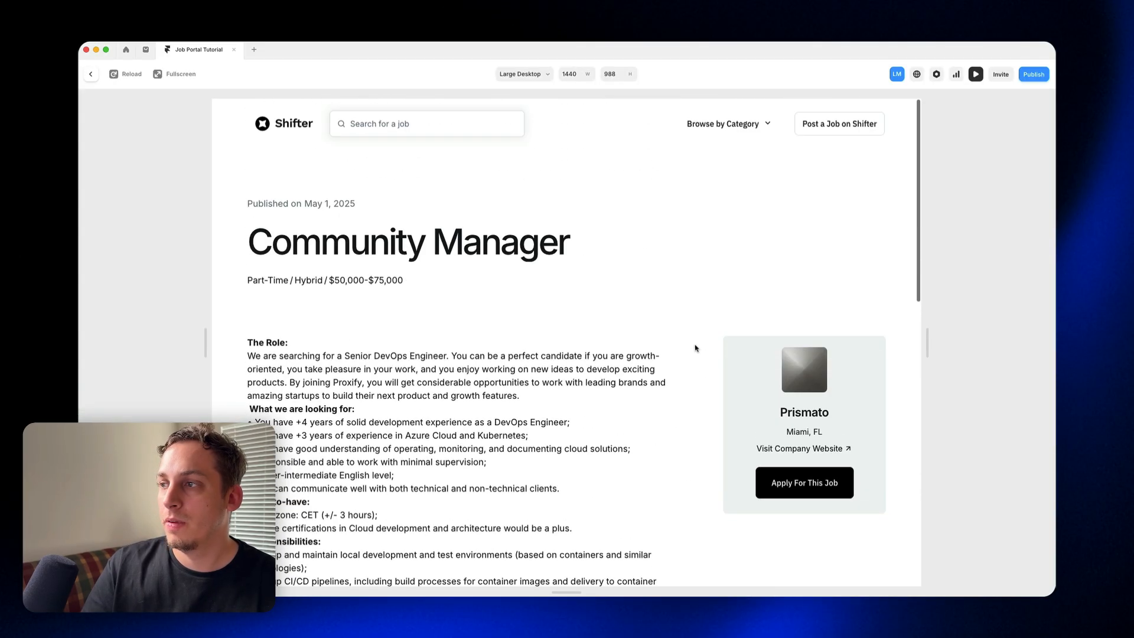
{"action": "left_click", "coordinate": [803, 476]}
{"action": "scroll", "coordinate": [543, 350], "scroll_direction": "up", "scroll_amount": 6}
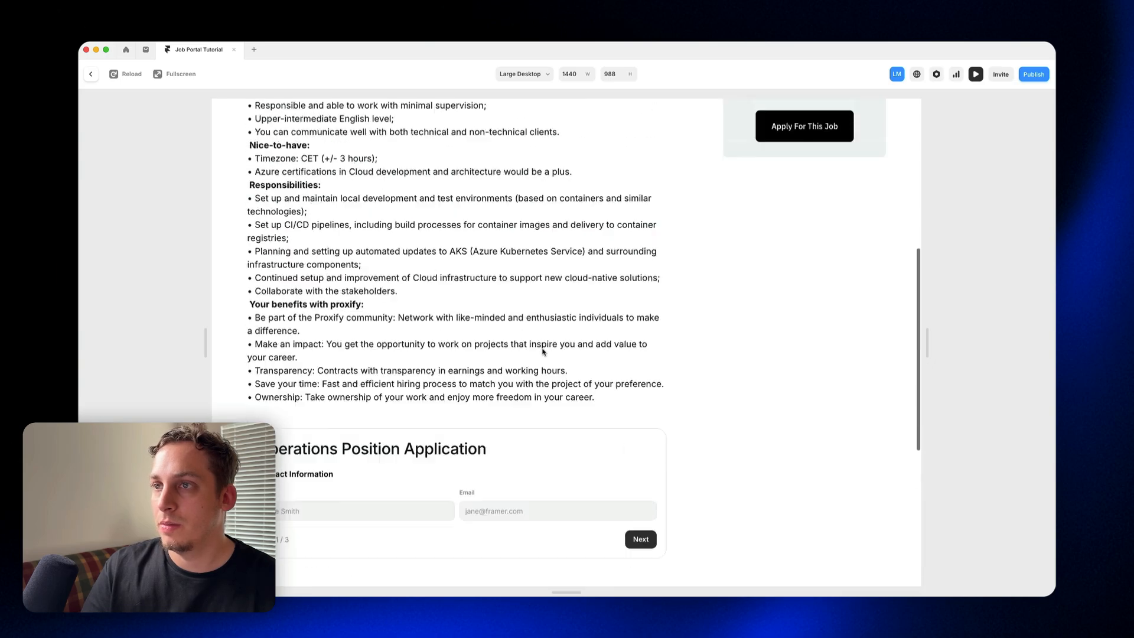
{"action": "scroll", "coordinate": [543, 351], "scroll_direction": "up", "scroll_amount": 5}
Step: Leave the preview and review the company card's Link Apply destination, slug and section settings
{"action": "left_click", "coordinate": [91, 74]}
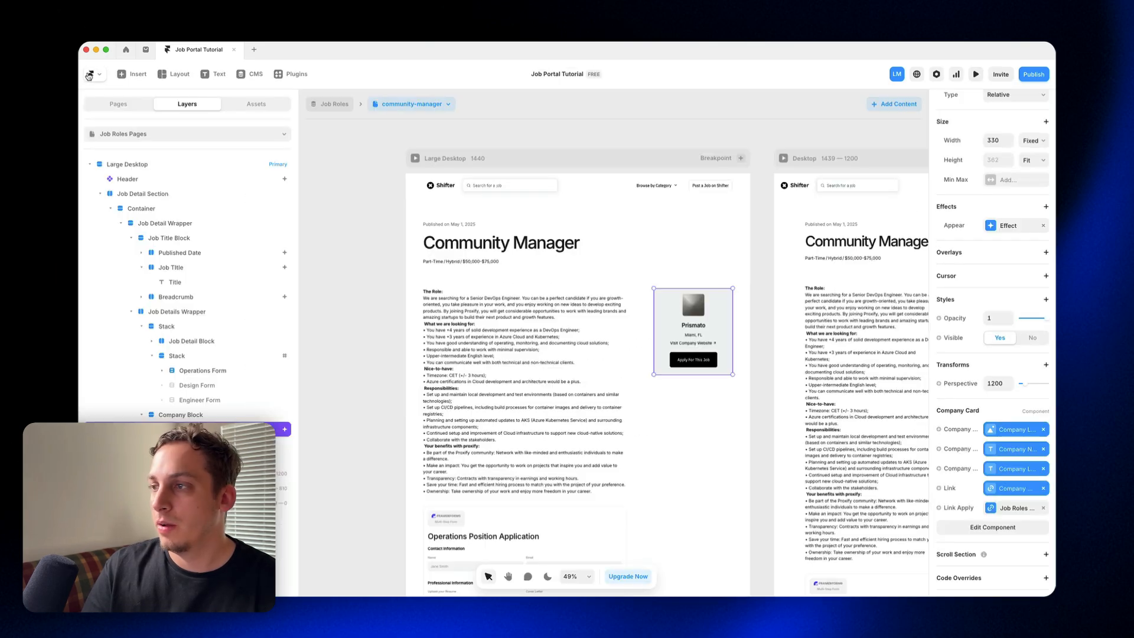
{"action": "left_click", "coordinate": [1001, 512]}
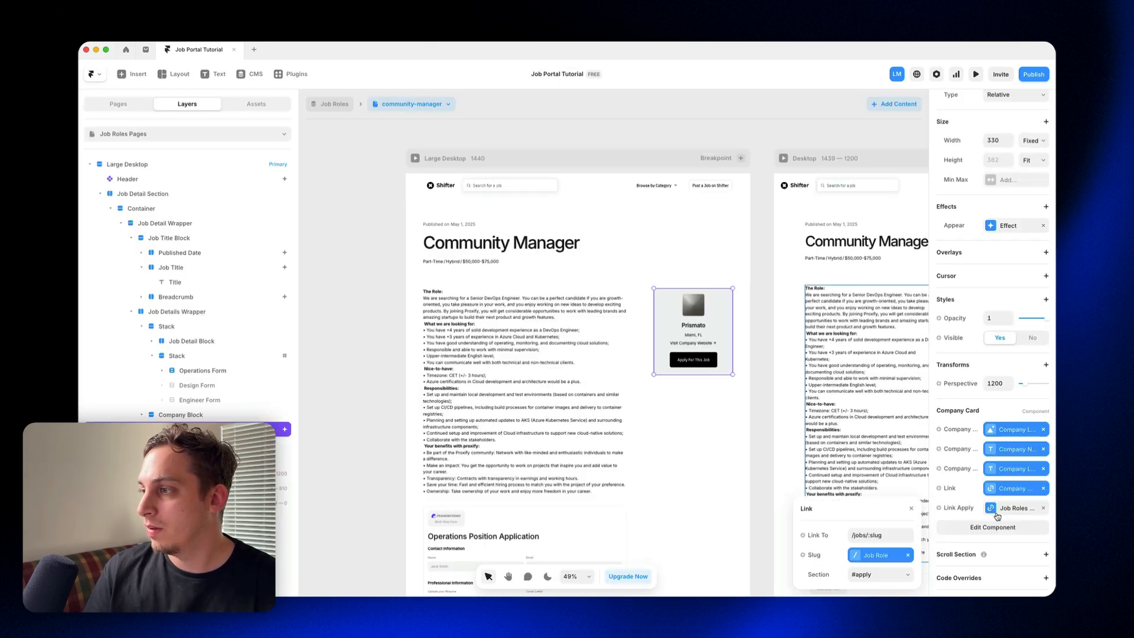
{"action": "left_click", "coordinate": [763, 472]}
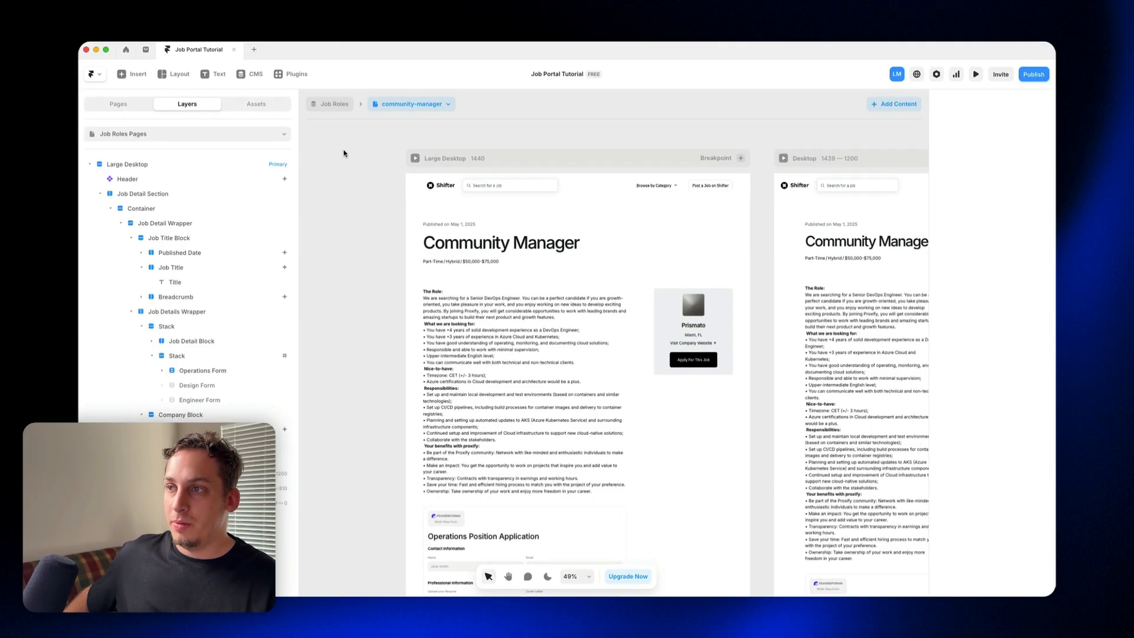
Step: Switch to Lovable and paste the mobile-first applicant tracker prompt, highlighting its opening request and attachment reference
{"action": "key", "text": "ctrl+Up"}
{"action": "left_click", "coordinate": [607, 339]}
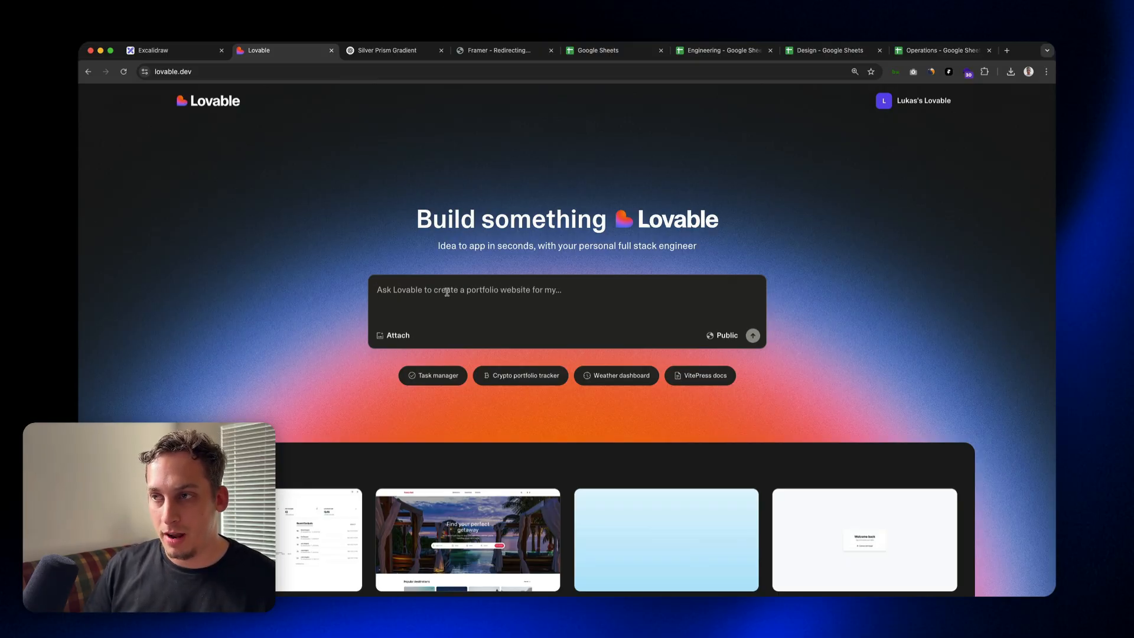
{"action": "key", "text": "super+v"}
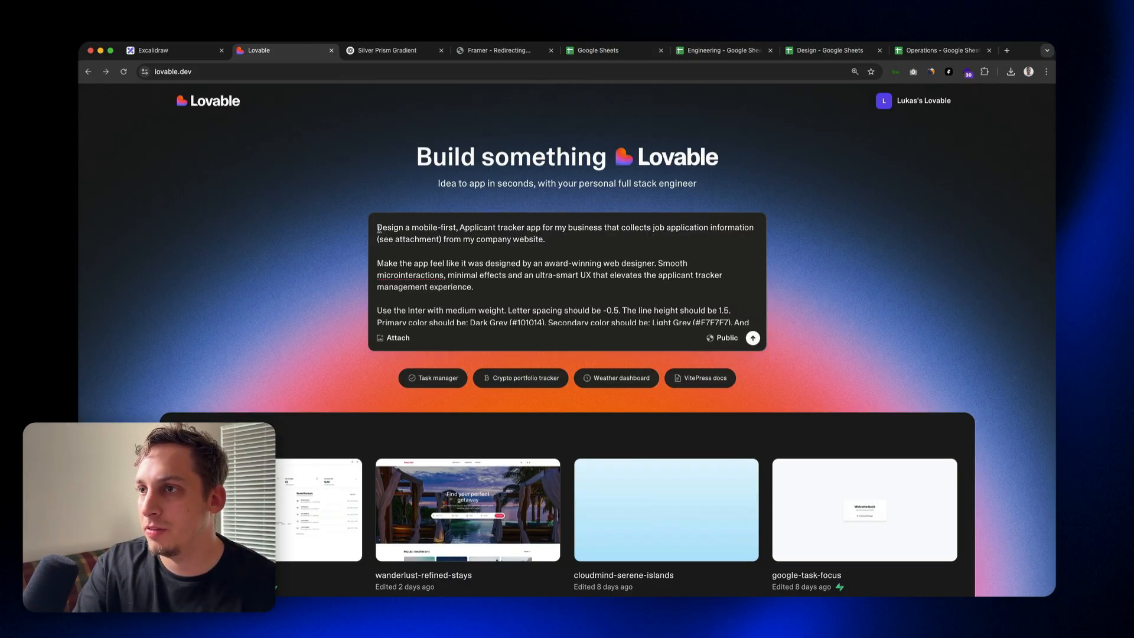
{"action": "left_click_drag", "start_coordinate": [379, 229], "coordinate": [744, 230]}
{"action": "left_click", "coordinate": [403, 245]}
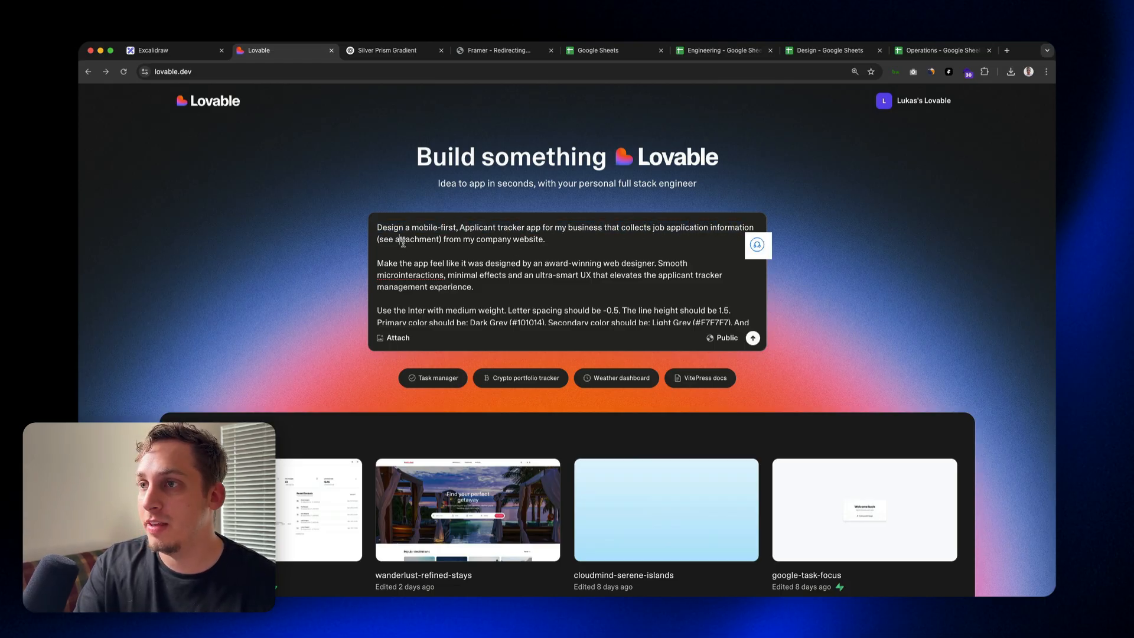
{"action": "left_click_drag", "start_coordinate": [439, 240], "coordinate": [378, 240]}
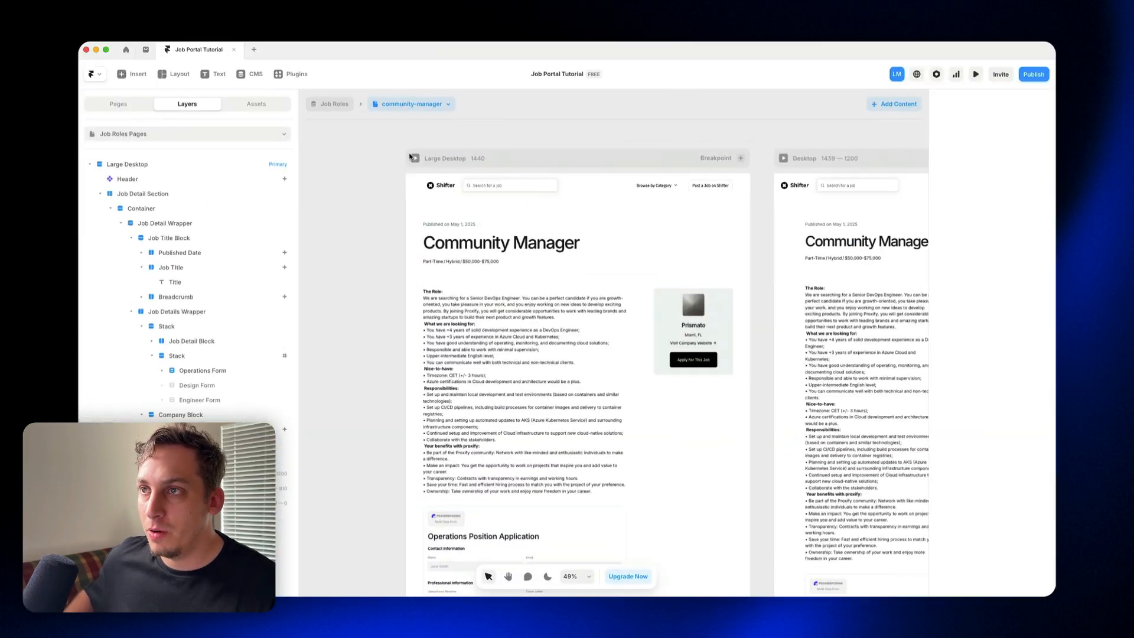
Step: In Framer, preview the Community Manager page and complete a test Operations application, accepting the Terms & Conditions
{"action": "key", "text": "super+p"}
{"action": "scroll", "coordinate": [382, 387], "scroll_direction": "down", "scroll_amount": 10}
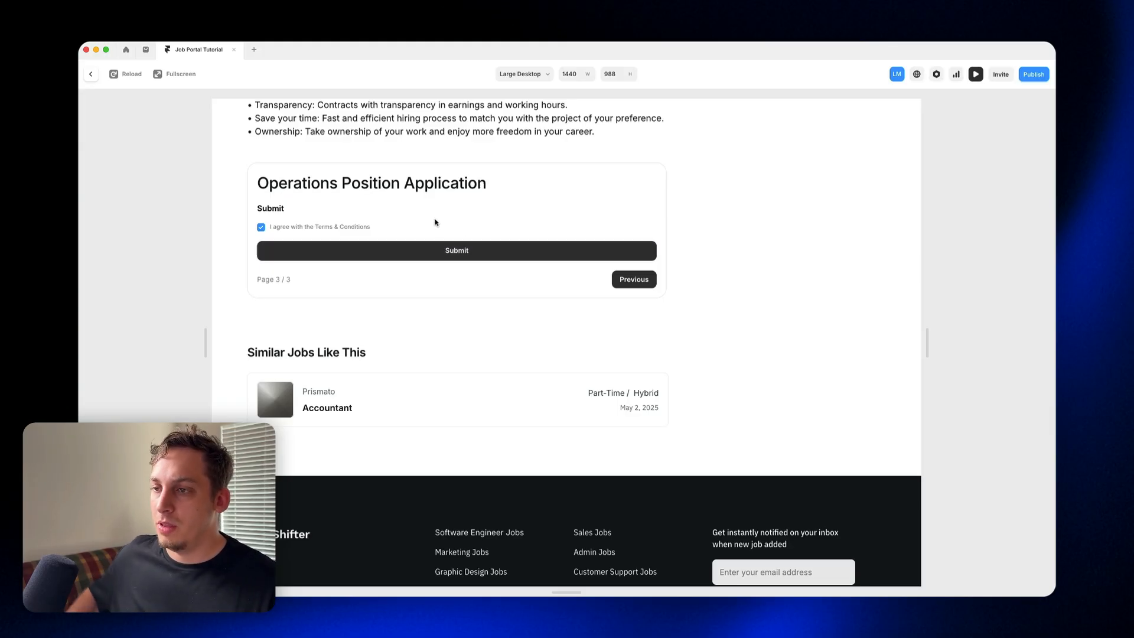
{"action": "key", "text": "ctrl+Up"}
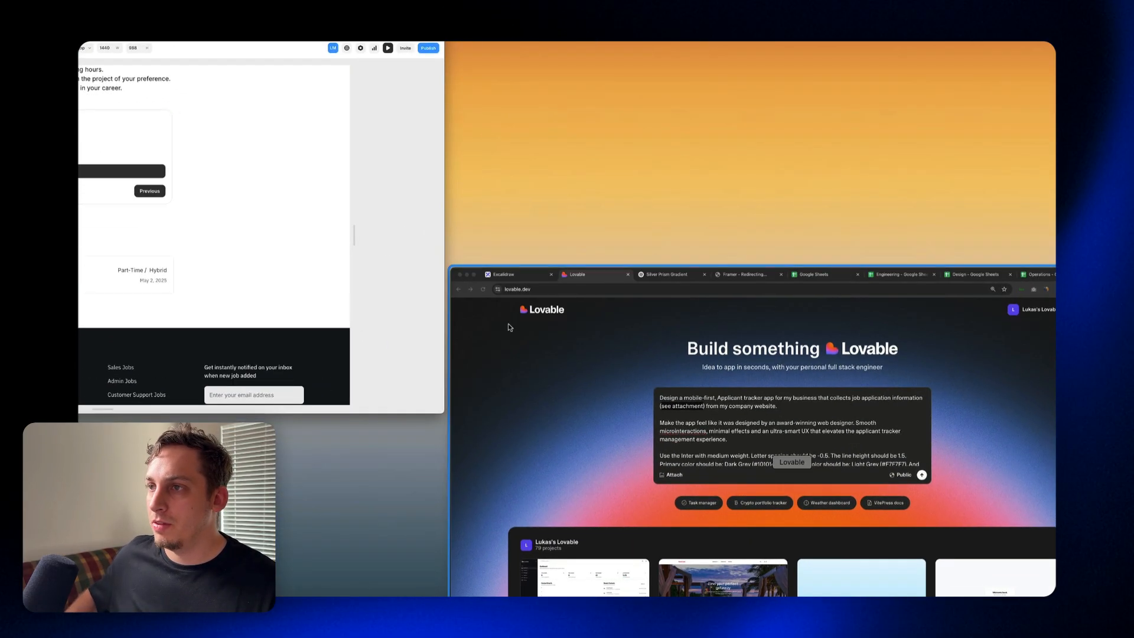
{"action": "left_click", "coordinate": [613, 388]}
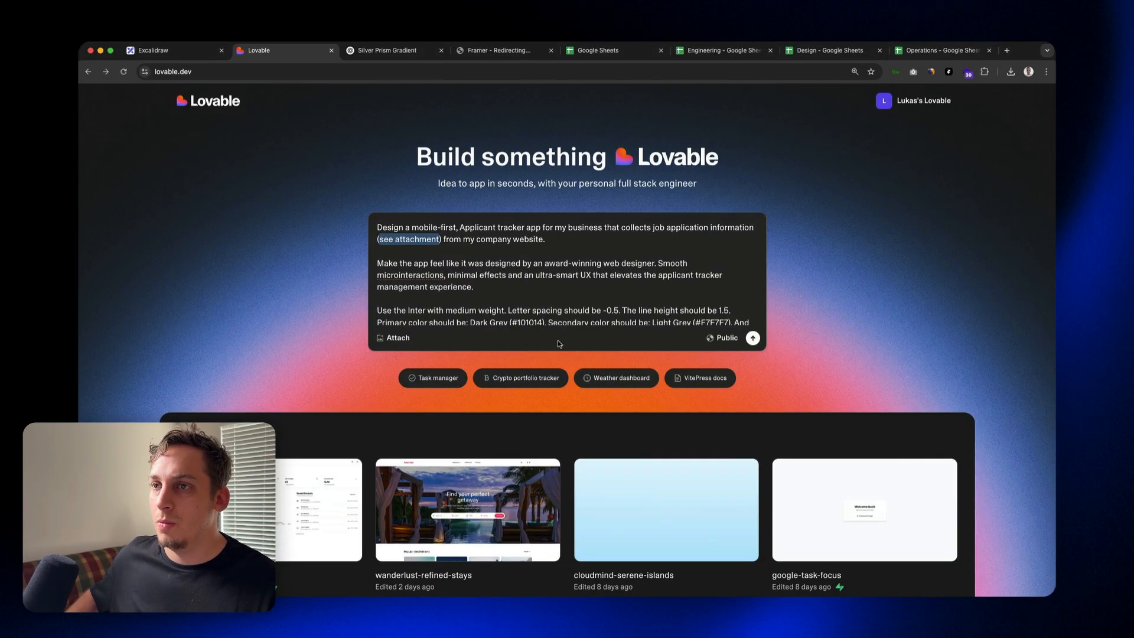
{"action": "key", "text": "ctrl+Up"}
Step: In the Operations Google Sheet, widen the Date column and inspect the File cell of the submitted application
{"action": "left_click", "coordinate": [682, 322]}
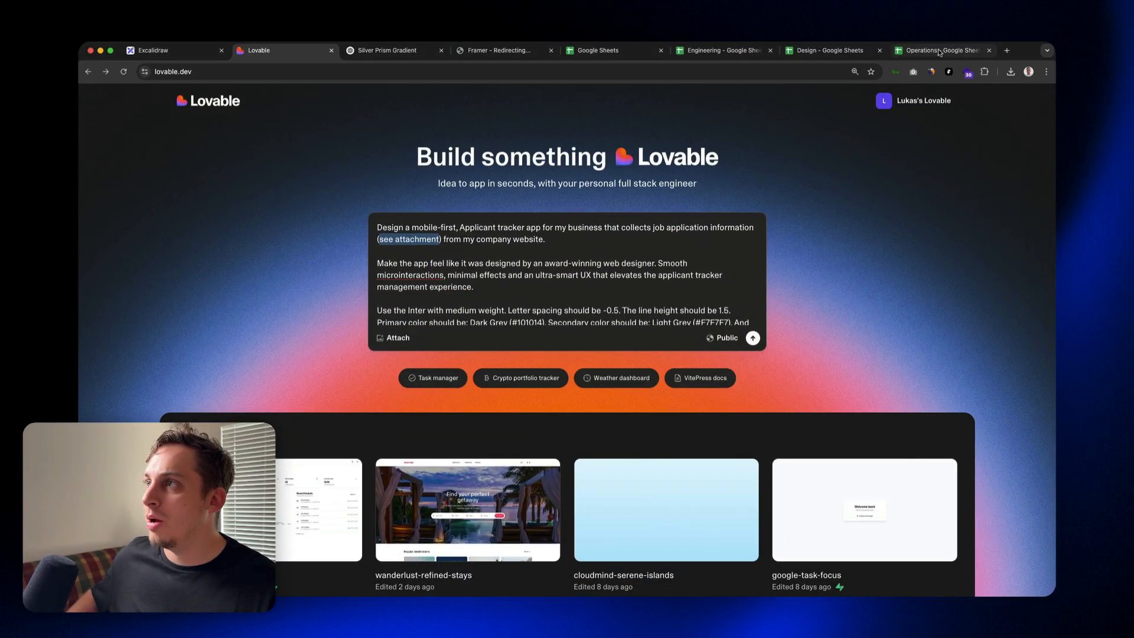
{"action": "left_click", "coordinate": [942, 50]}
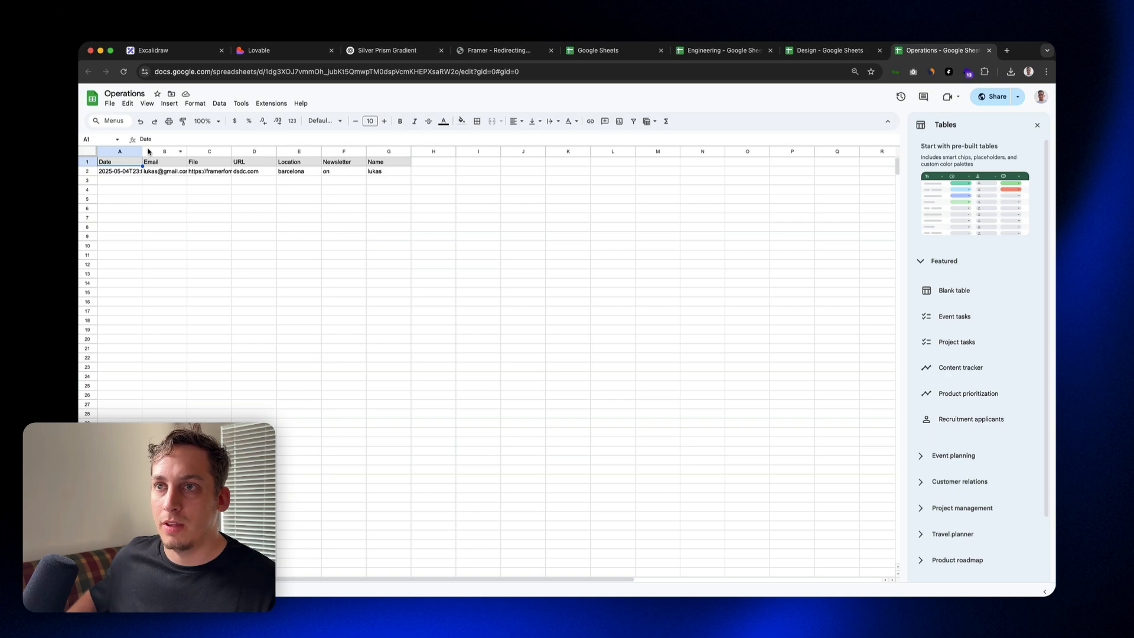
{"action": "left_click_drag", "start_coordinate": [143, 150], "coordinate": [158, 150]}
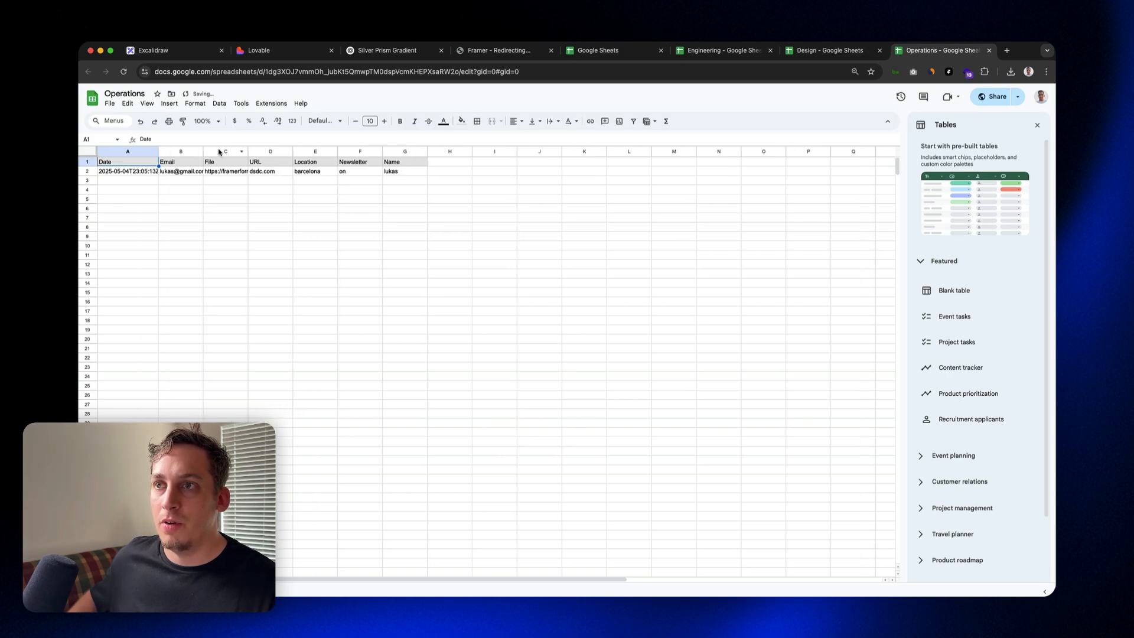
{"action": "left_click", "coordinate": [238, 171]}
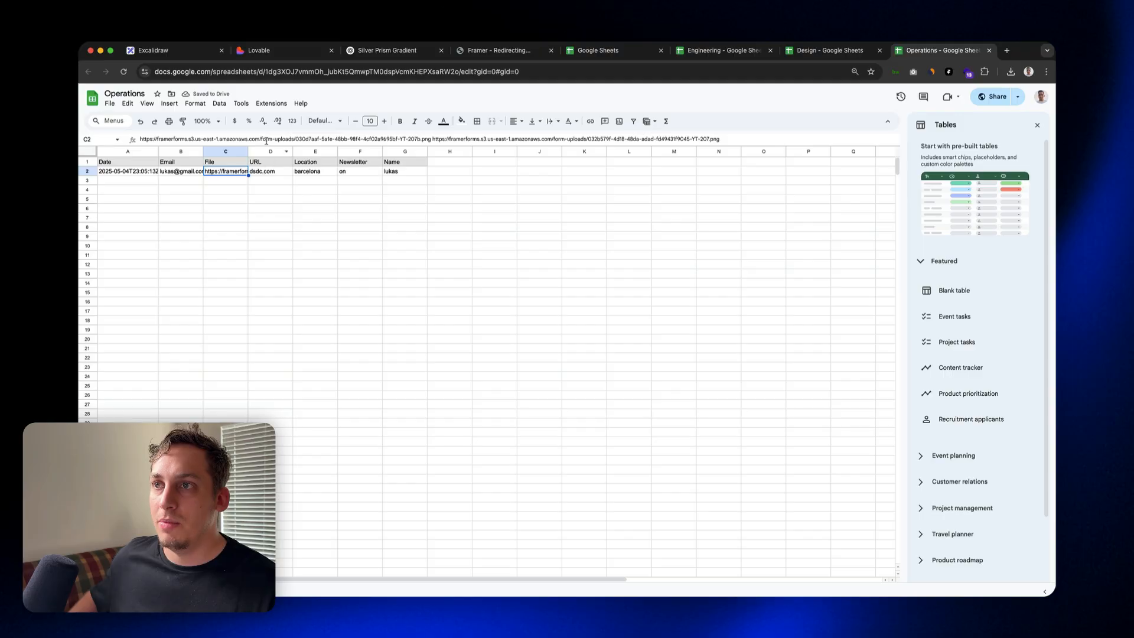
Step: Back in Framer, set the name of the Operations form's resume upload input to "Resume"
{"action": "key", "text": "ctrl+Up"}
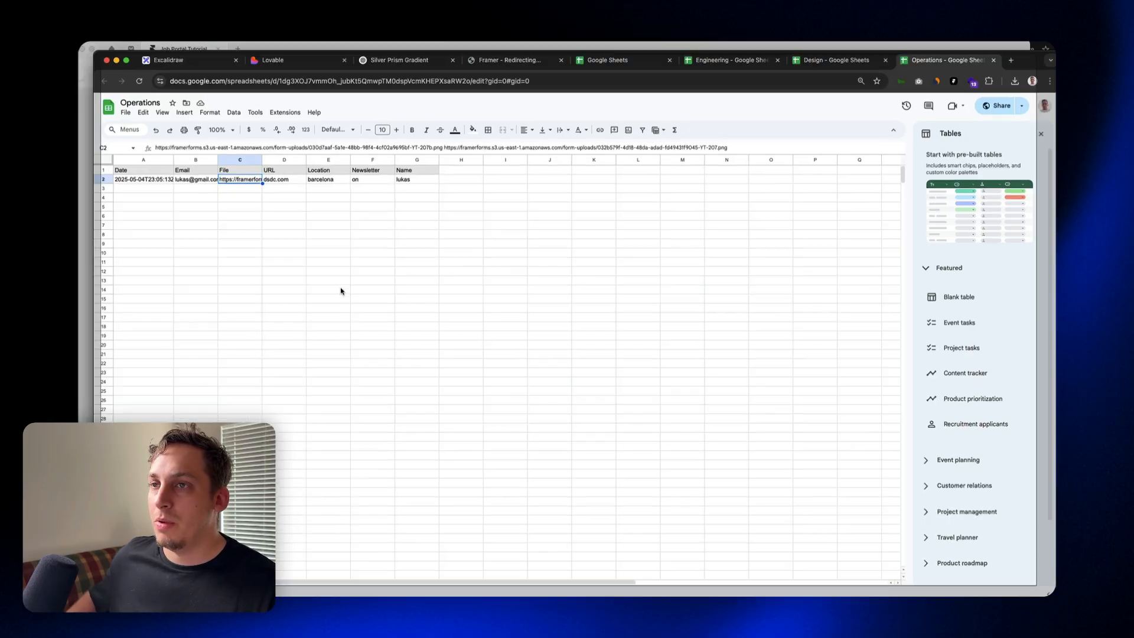
{"action": "left_click", "coordinate": [217, 248]}
{"action": "left_click", "coordinate": [91, 74]}
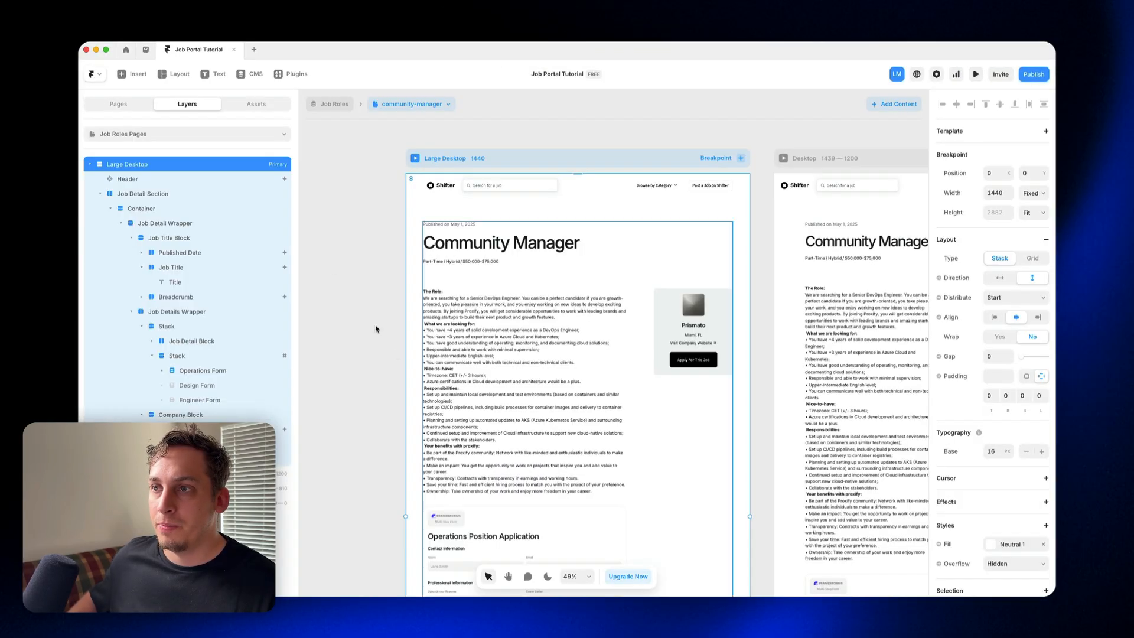
{"action": "scroll", "coordinate": [464, 245], "scroll_direction": "down", "scroll_amount": 5}
{"action": "left_click", "coordinate": [464, 244]}
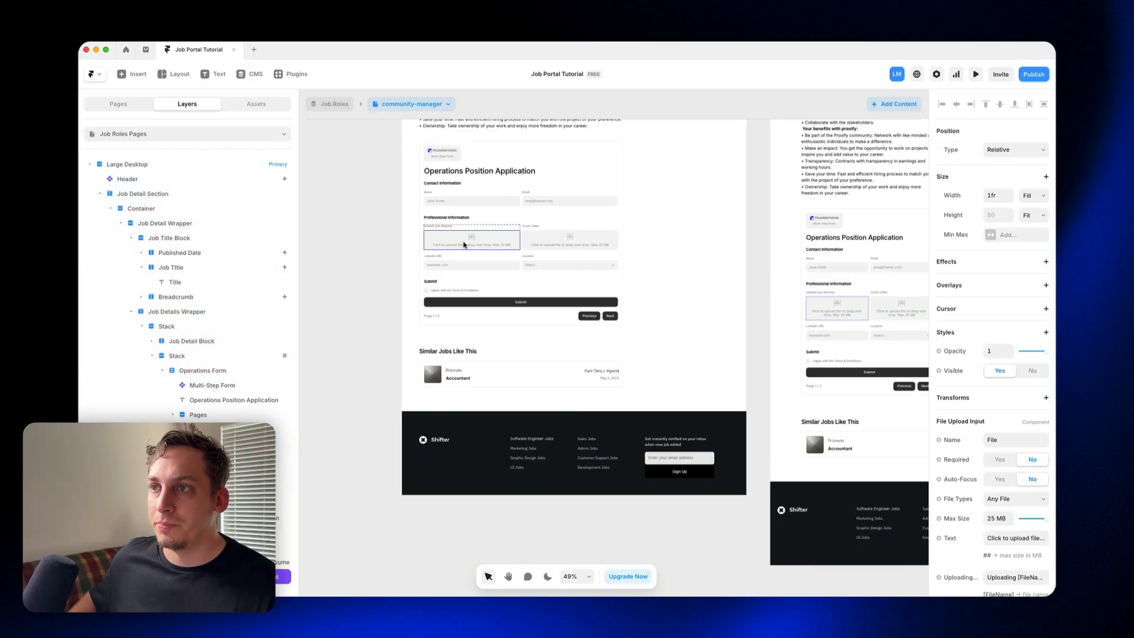
{"action": "left_click", "coordinate": [998, 437]}
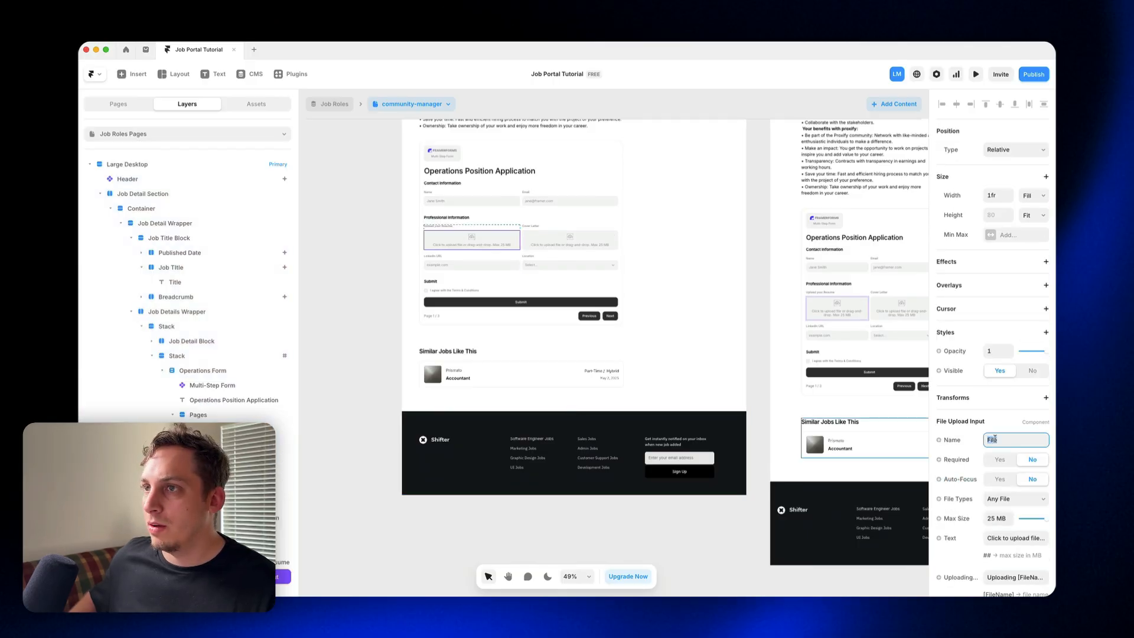
{"action": "type", "text": "Resume"}
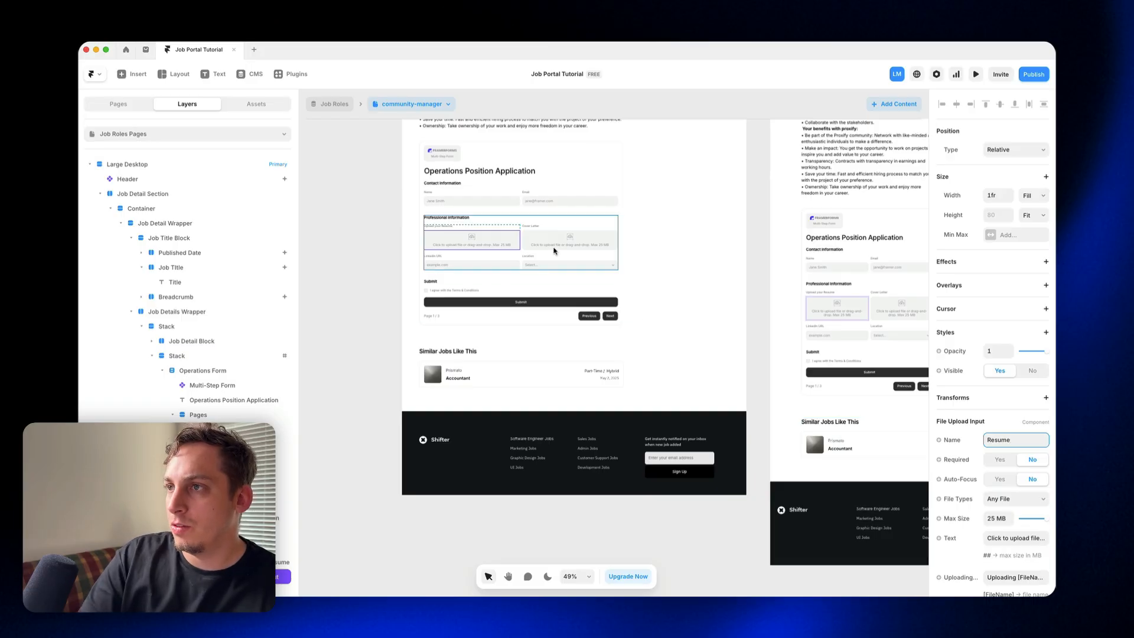
Step: Set the name of the Operations form's cover letter upload input to "Cover Letter"
{"action": "left_click", "coordinate": [537, 239]}
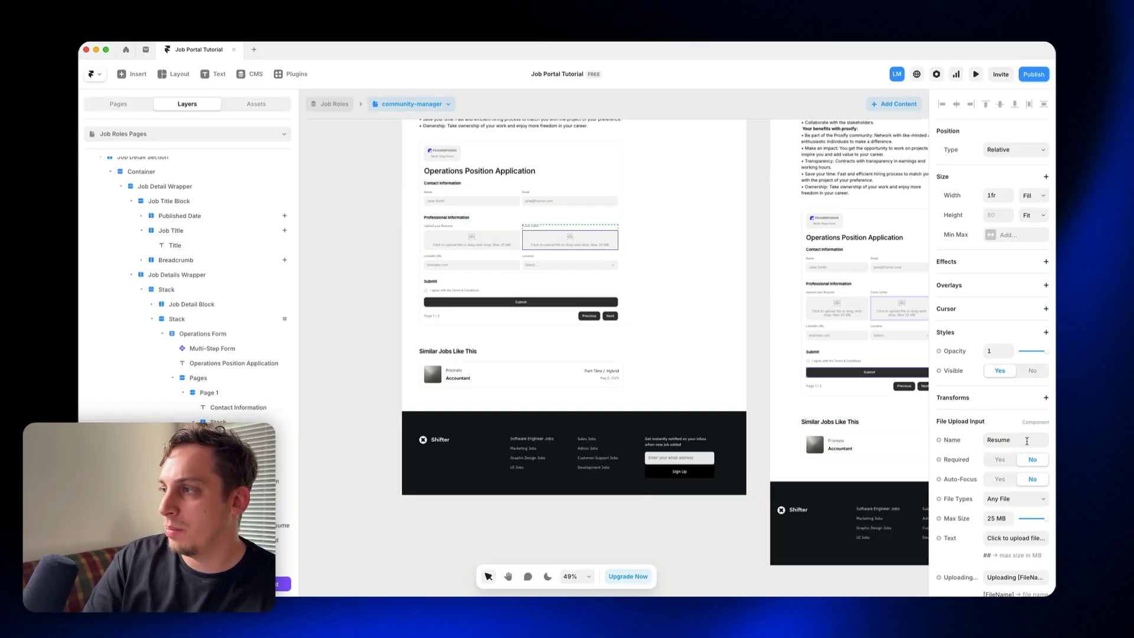
{"action": "left_click", "coordinate": [1018, 440]}
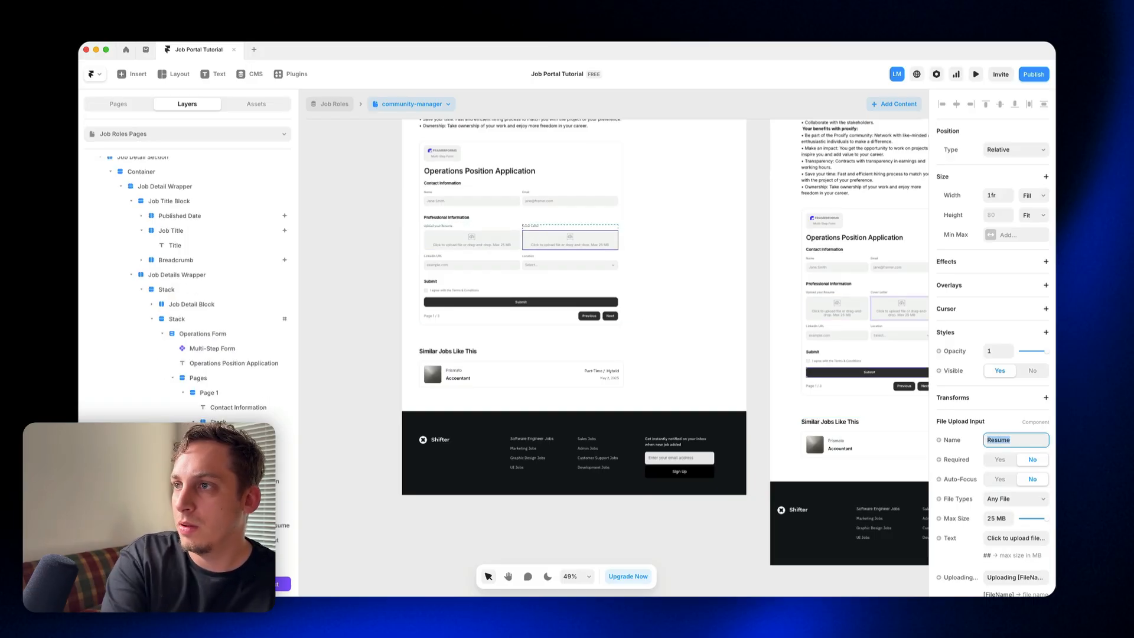
{"action": "type", "text": "Cov"}
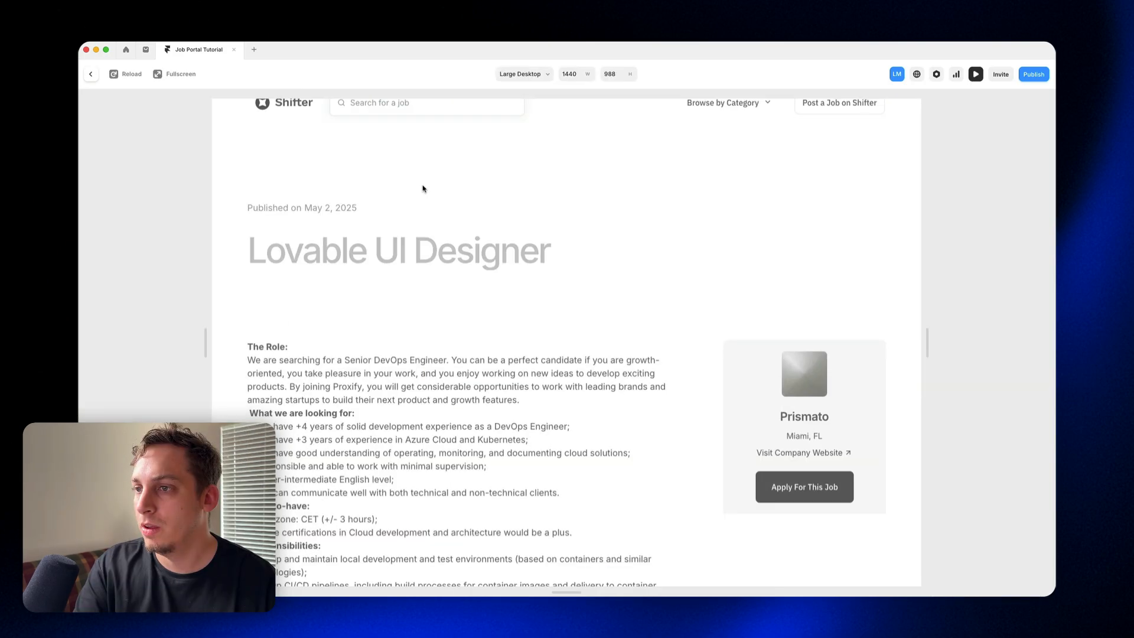
Step: In the Lovable UI Designer page preview, fill in the Designer application, accept the Terms & Conditions, and submit it
{"action": "scroll", "coordinate": [424, 195], "scroll_direction": "down", "scroll_amount": 15}
{"action": "left_click", "coordinate": [366, 197]}
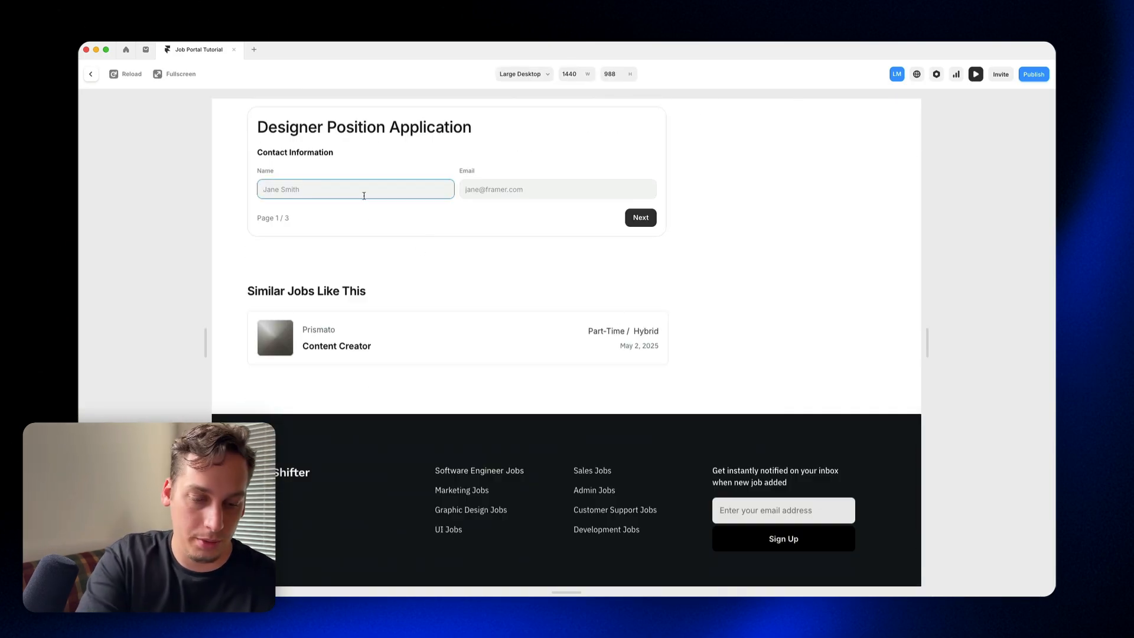
{"action": "type", "text": "lukas"}
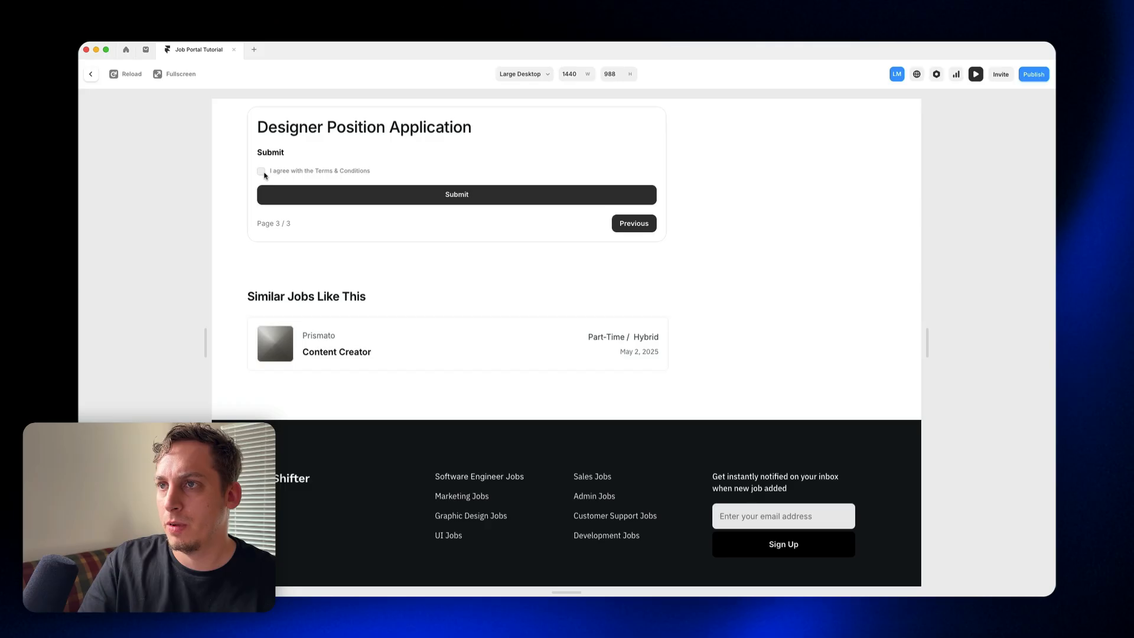
{"action": "left_click", "coordinate": [261, 171]}
{"action": "left_click", "coordinate": [378, 203]}
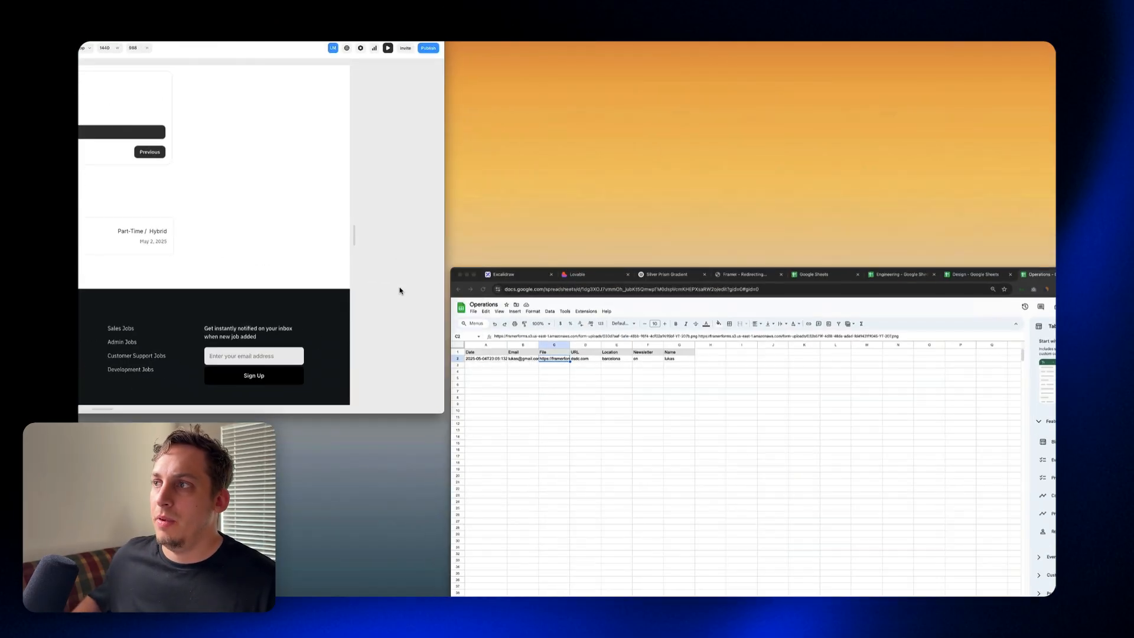
Step: Capture a screenshot of the Design Google Sheet's header and submission row, and return to the Lovable prompt
{"action": "left_click", "coordinate": [547, 371]}
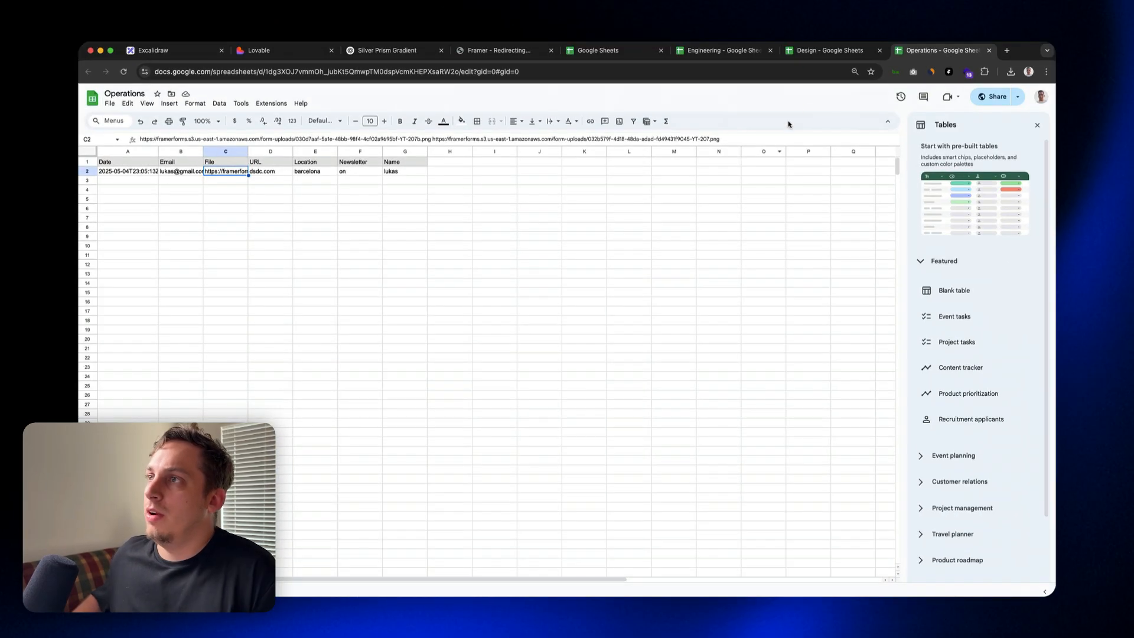
{"action": "left_click", "coordinate": [808, 57]}
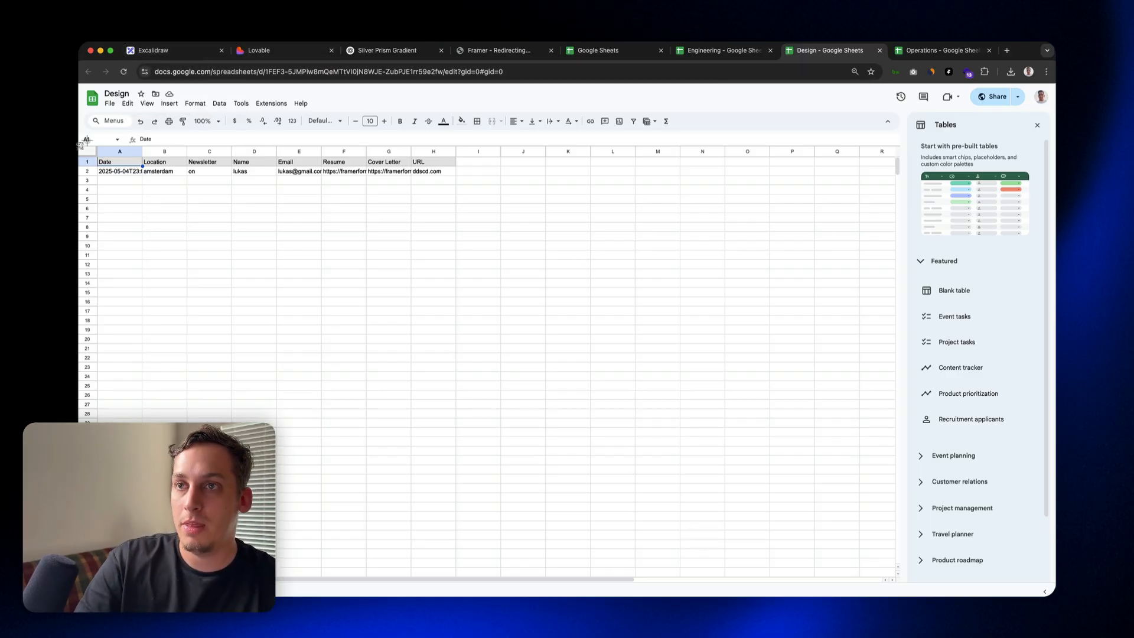
{"action": "left_click_drag", "start_coordinate": [82, 137], "coordinate": [466, 320]}
{"action": "left_click", "coordinate": [259, 50]}
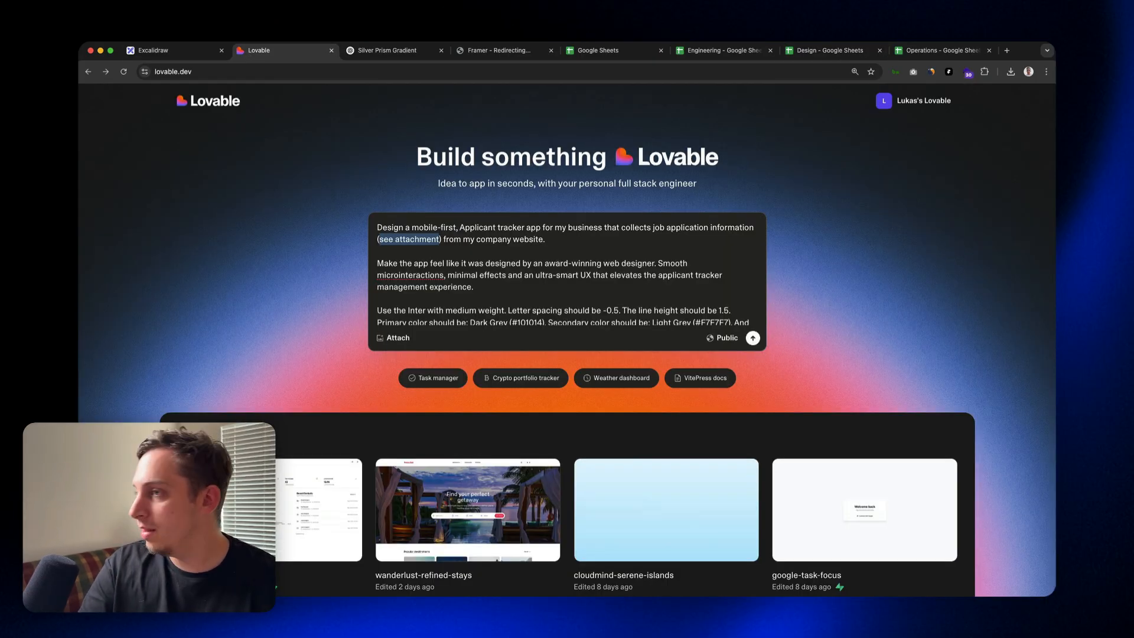
Step: Attach the sheet screenshot to the prompt and insert a paragraph on integrating the three public Google Sheets (design, Engineering and Operations) for real applicant information
{"action": "left_click_drag", "start_coordinate": [922, 550], "coordinate": [449, 285]}
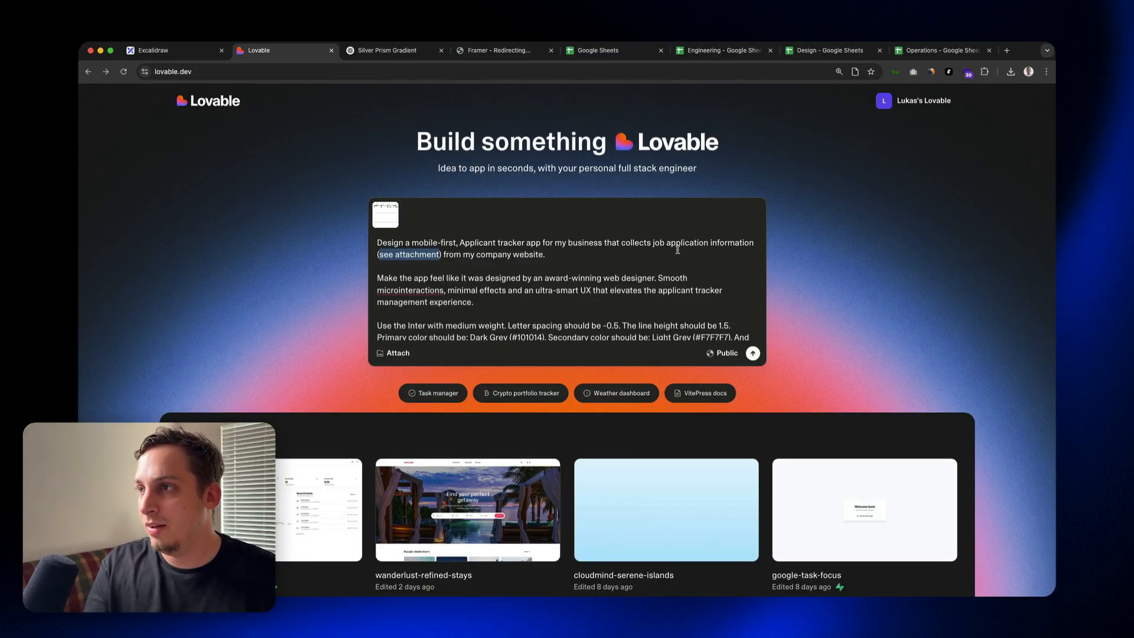
{"action": "left_click_drag", "start_coordinate": [653, 242], "coordinate": [756, 244]}
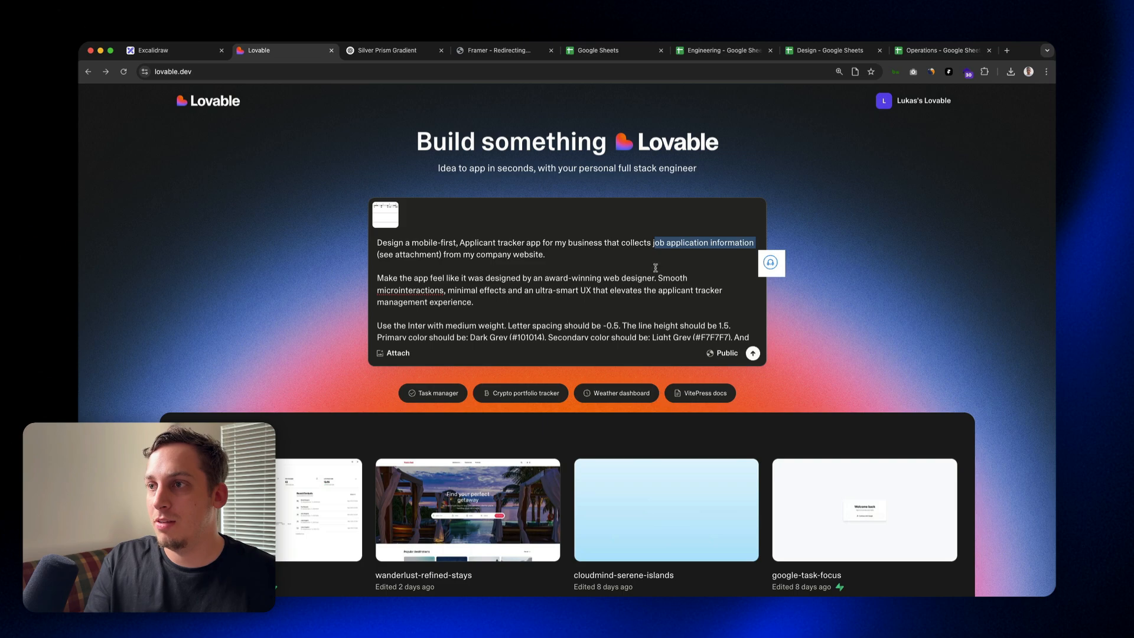
{"action": "left_click", "coordinate": [587, 260]}
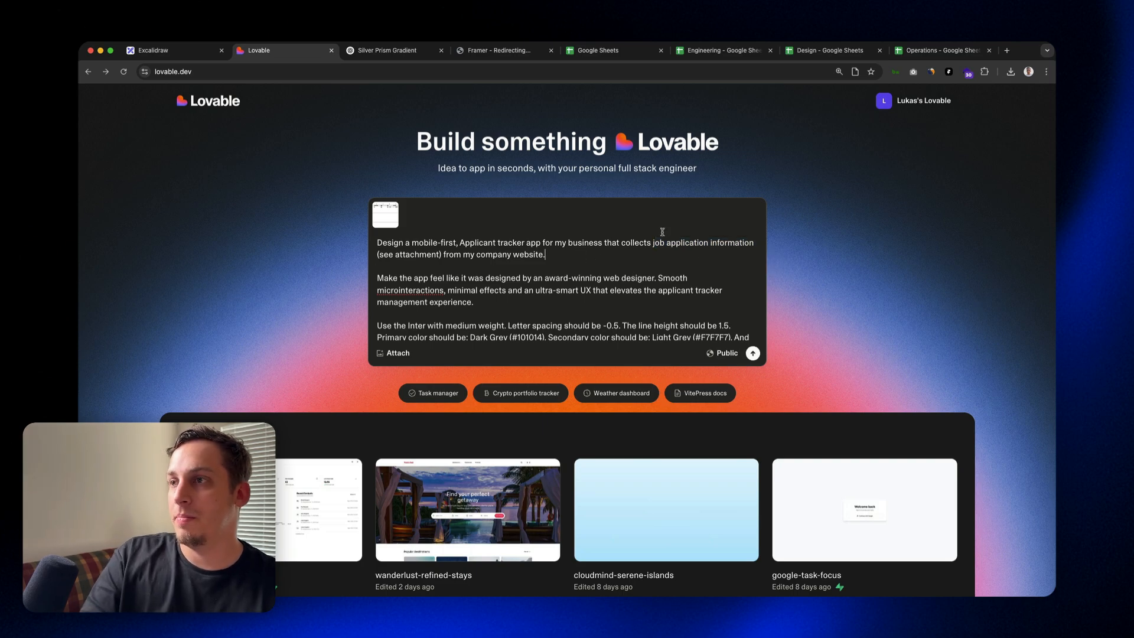
{"action": "scroll", "coordinate": [620, 264], "scroll_direction": "down", "scroll_amount": 1}
{"action": "scroll", "coordinate": [612, 271], "scroll_direction": "up", "scroll_amount": 1}
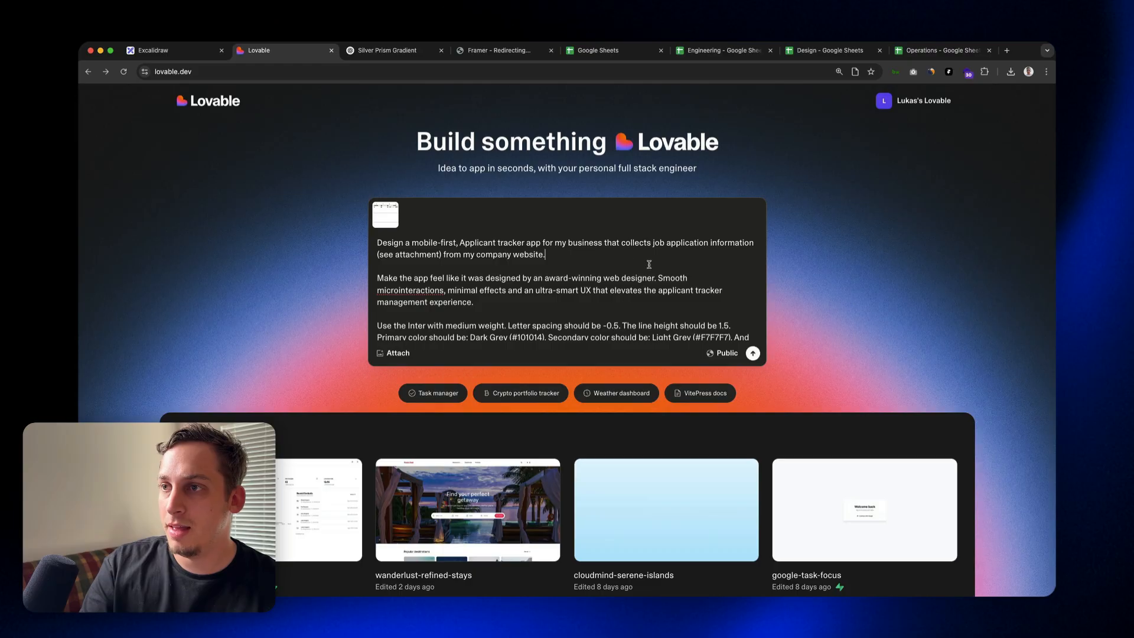
{"action": "type", "text": "The applicant information is coming from three different public google sheets (design, Engineering and Operations). Please integrate my public url to this app so we have real applicant information."}
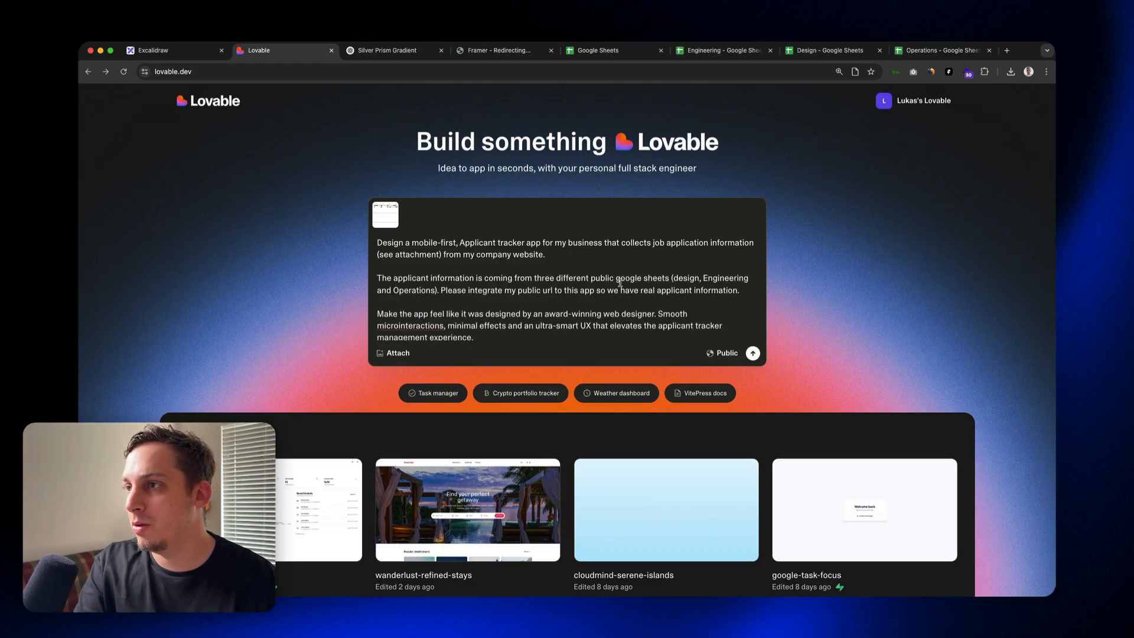
Step: In the prompt's Google Sheets paragraph, change "google sheets" to "google sheet URLs" and capitalize "Design"
{"action": "left_click", "coordinate": [671, 279]}
{"action": "key", "text": "BackSpace"}
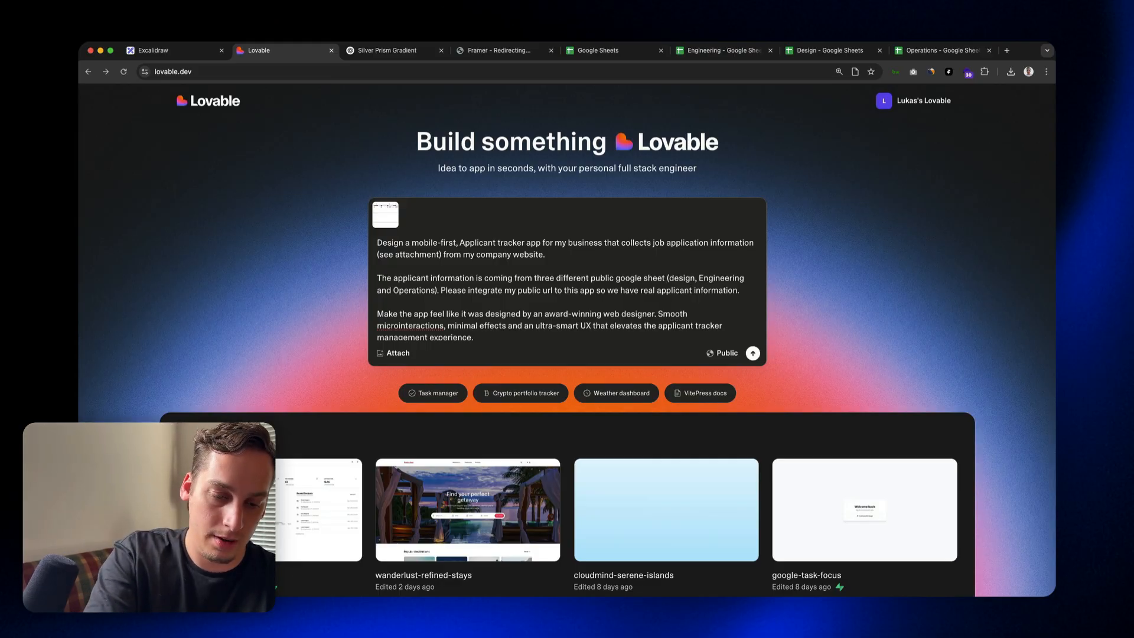
{"action": "type", "text": "URLs"}
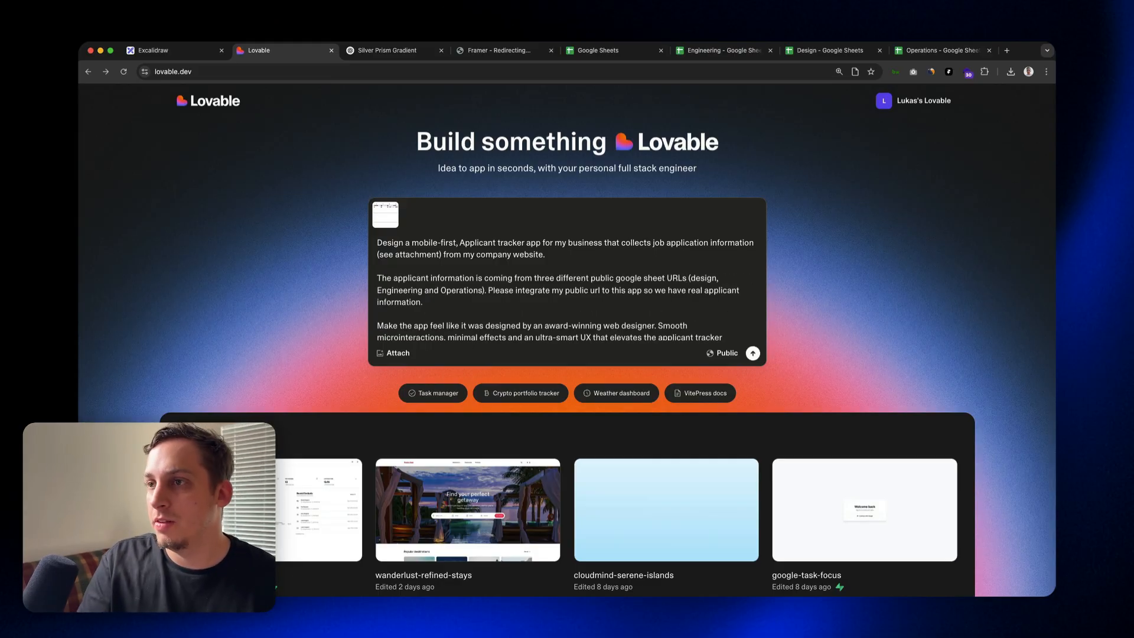
{"action": "left_click", "coordinate": [696, 278]}
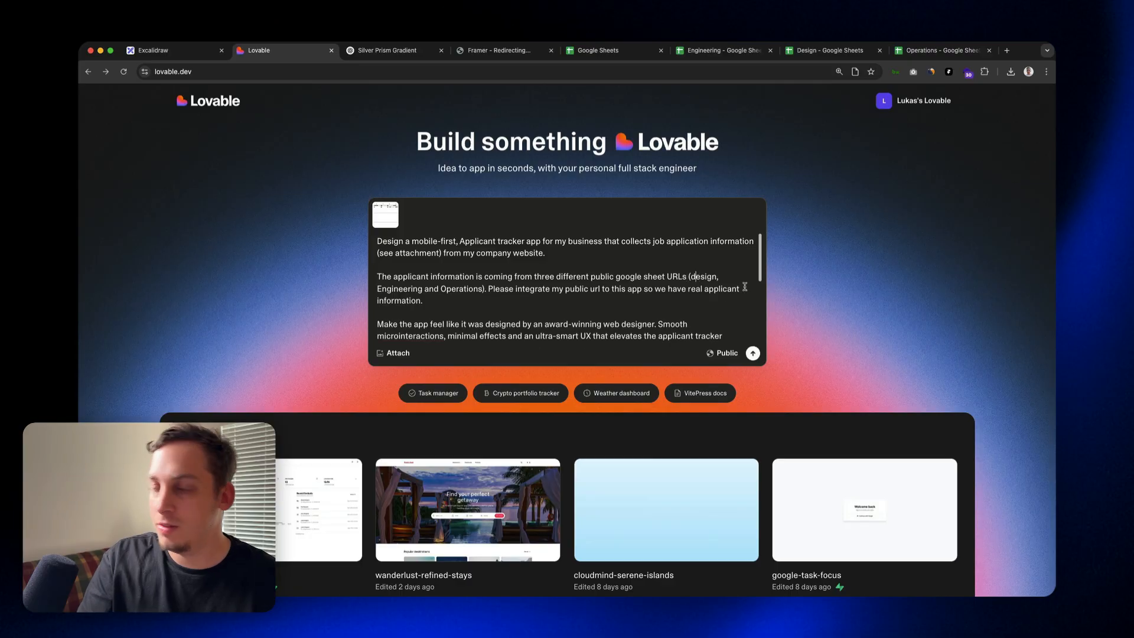
{"action": "key", "text": "BackSpace"}
{"action": "type", "text": "D"}
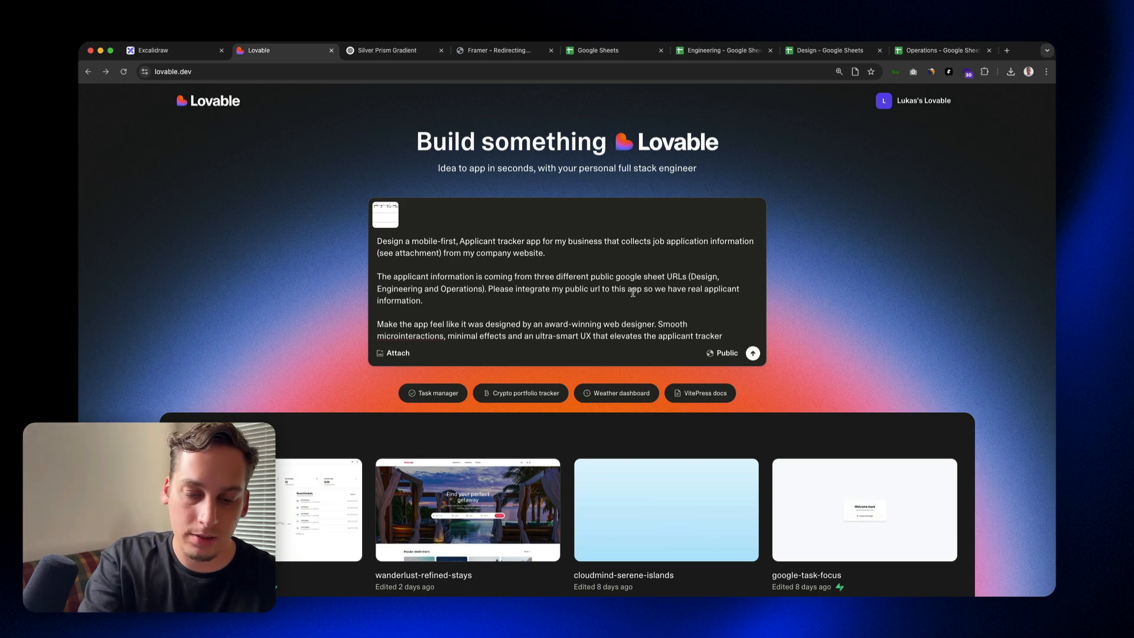
Step: Replace "url" with "URLs" in the sentence on integrating the public links, and submit the prompt
{"action": "double_click", "coordinate": [599, 288]}
{"action": "key", "text": "BackSpace"}
{"action": "type", "text": "URLs"}
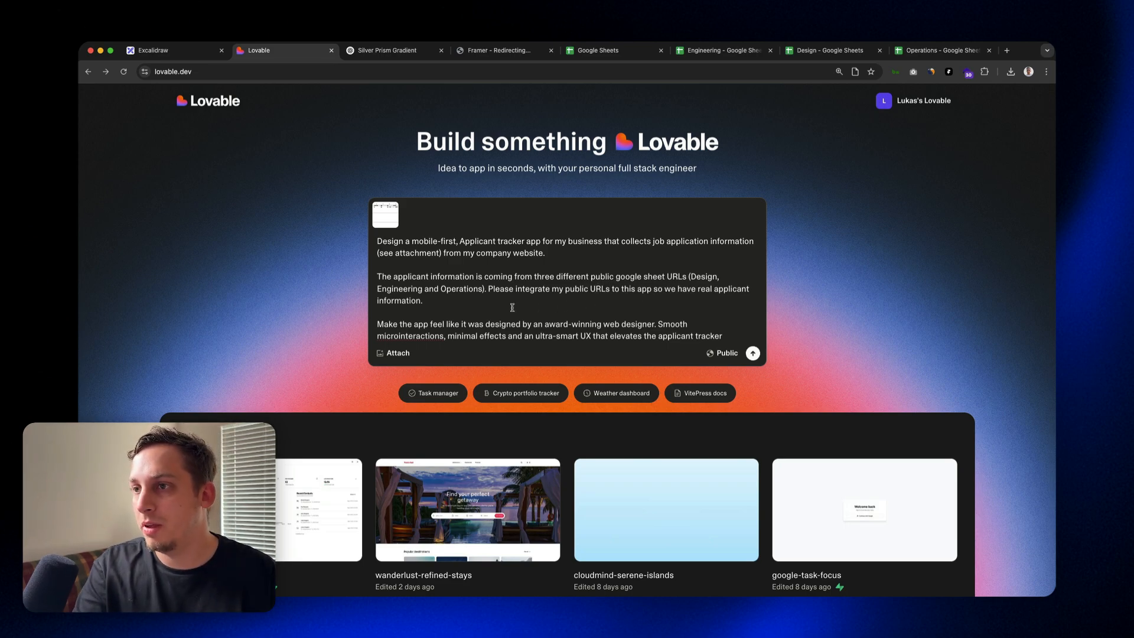
{"action": "left_click", "coordinate": [753, 352]}
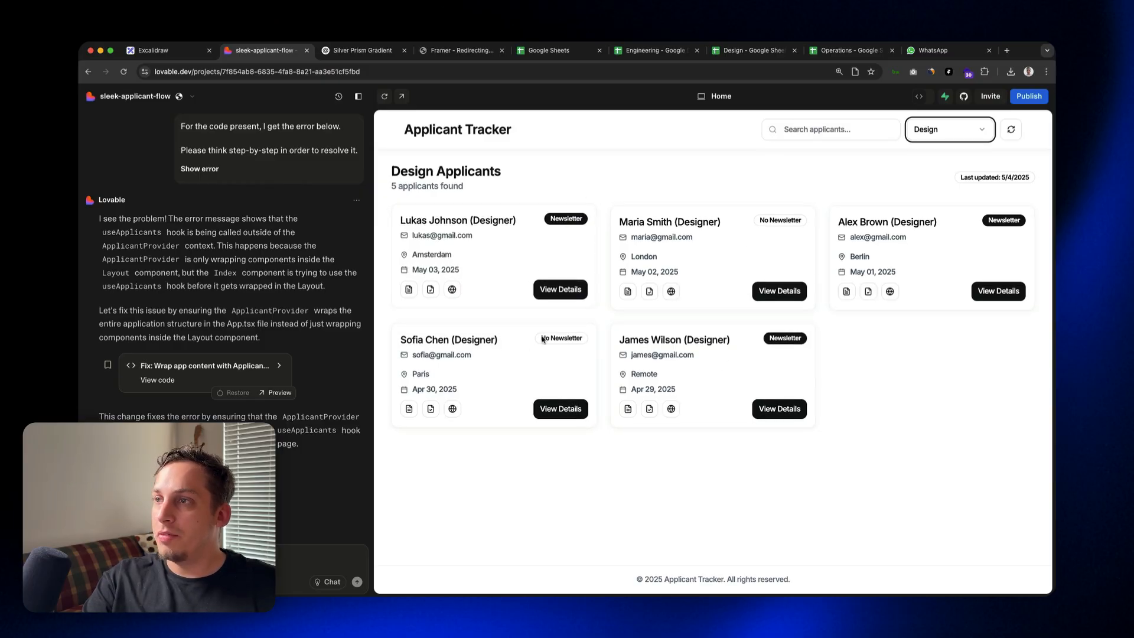
Step: Check the generated tracker's Engineering and Operations applicant categories, and return to the Design category
{"action": "left_click", "coordinate": [957, 131]}
{"action": "left_click", "coordinate": [944, 170]}
{"action": "left_click", "coordinate": [954, 131]}
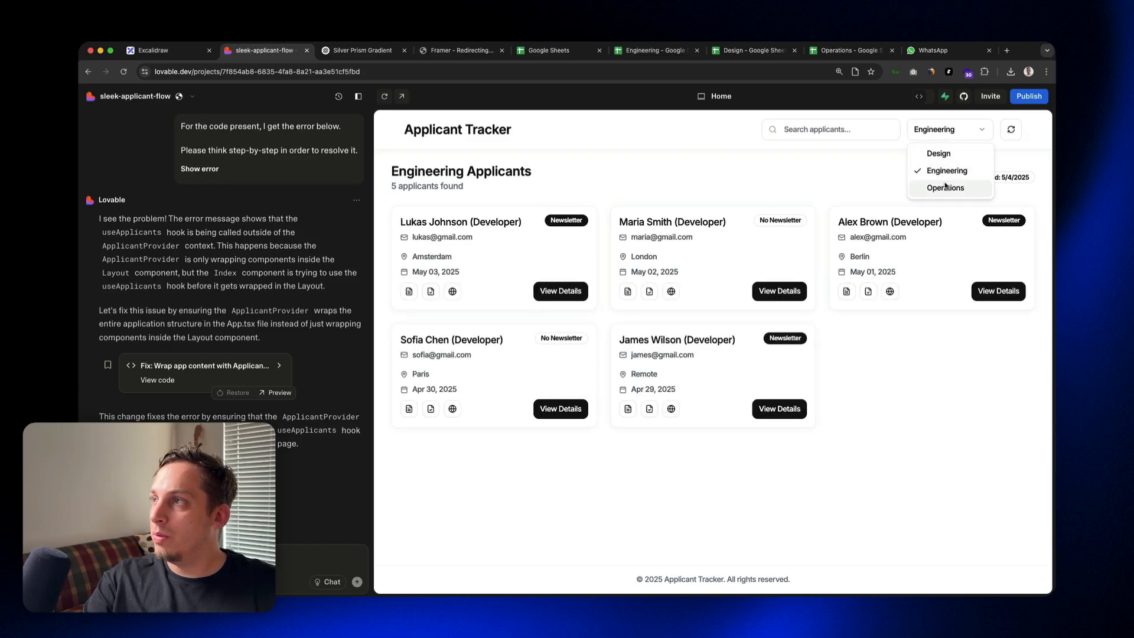
{"action": "left_click", "coordinate": [945, 188]}
{"action": "left_click", "coordinate": [947, 130]}
{"action": "left_click", "coordinate": [942, 150]}
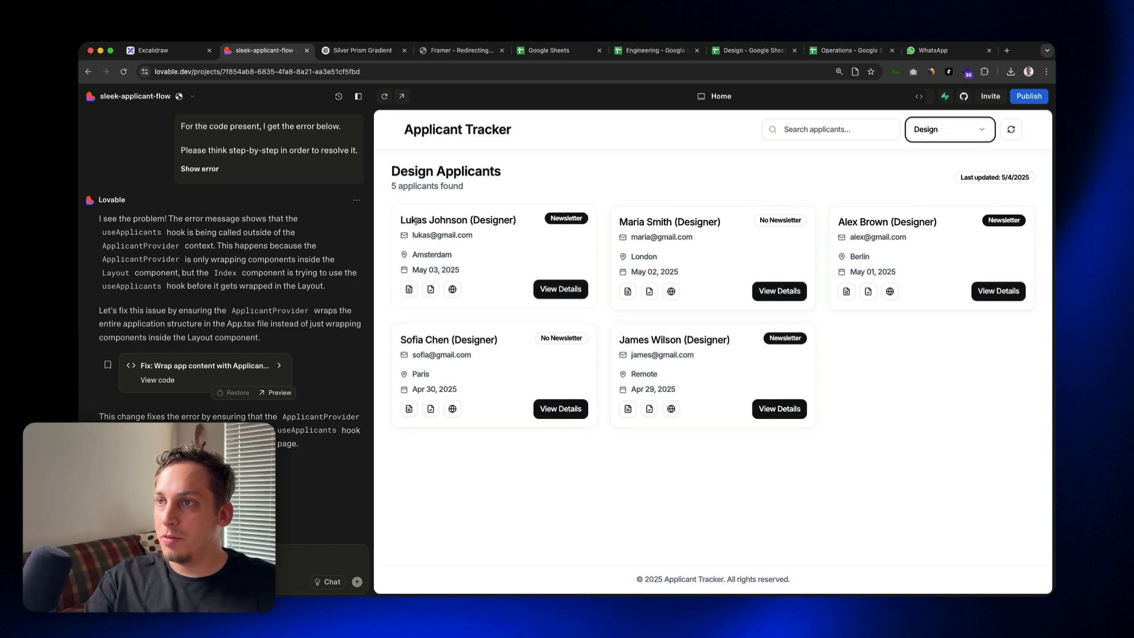
Step: Review the first Design applicant's card and detailed information, and close the details
{"action": "left_click_drag", "start_coordinate": [535, 222], "coordinate": [486, 271]}
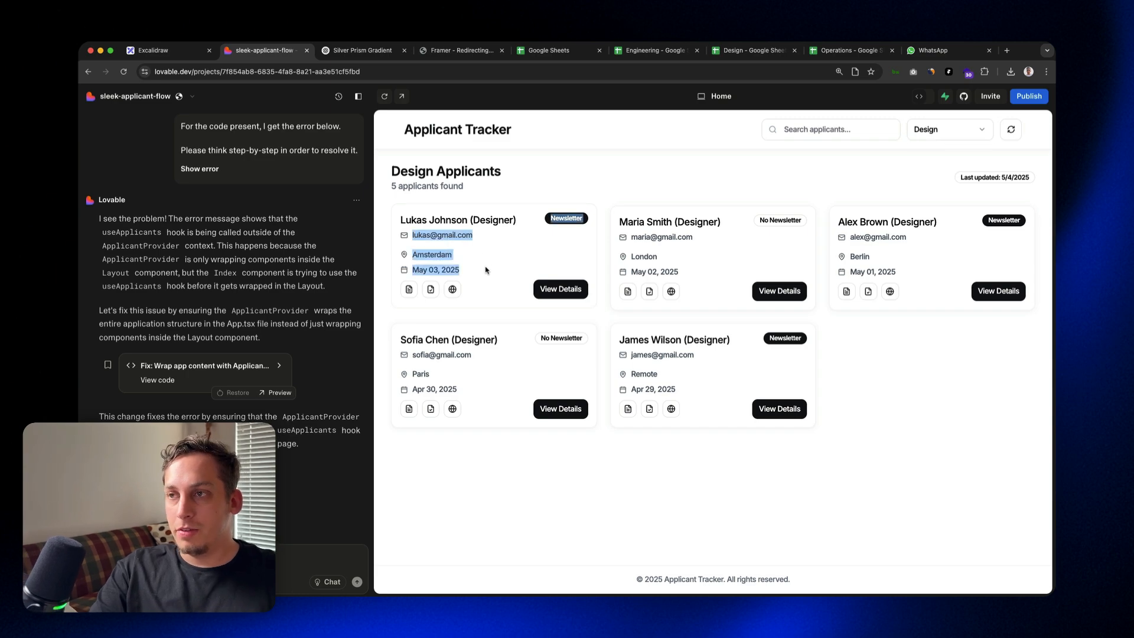
{"action": "left_click", "coordinate": [574, 288]}
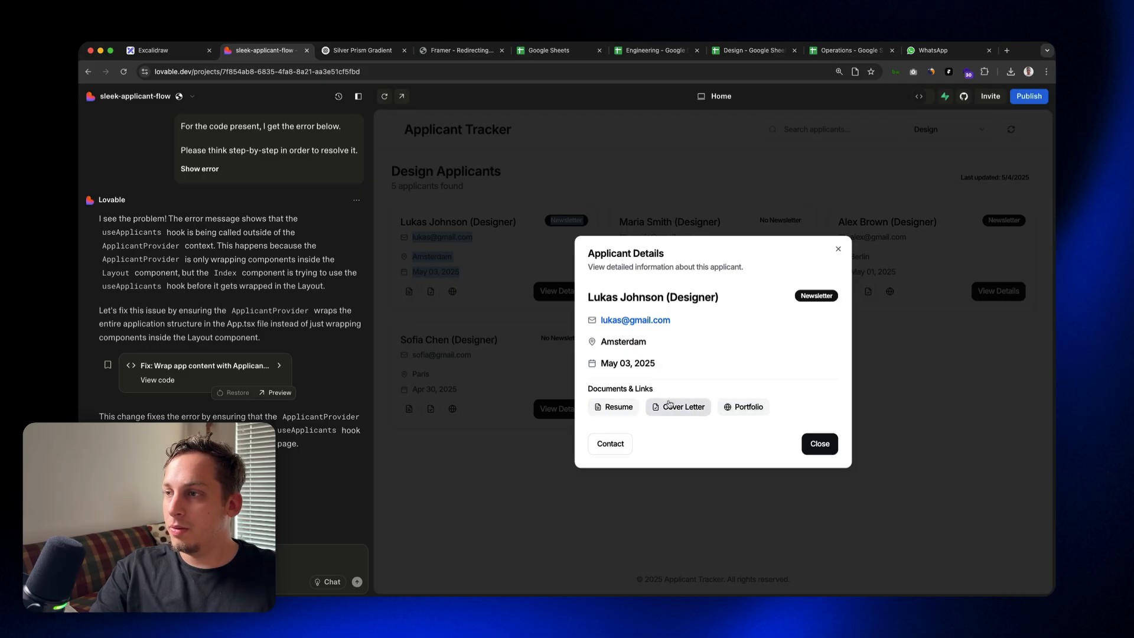
{"action": "left_click", "coordinate": [818, 445]}
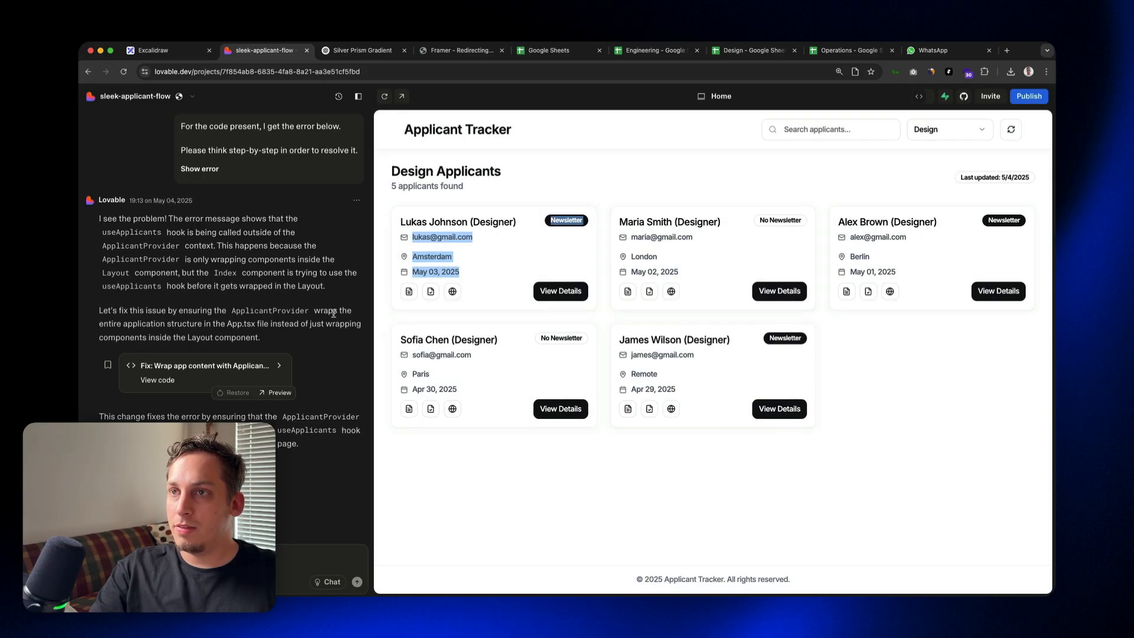
Step: Read through Lovable's chat response, examining the visual style, the Google Sheets integration summary and the suggested next steps
{"action": "scroll", "coordinate": [357, 291], "scroll_direction": "up", "scroll_amount": 3}
{"action": "scroll", "coordinate": [356, 291], "scroll_direction": "up", "scroll_amount": 5}
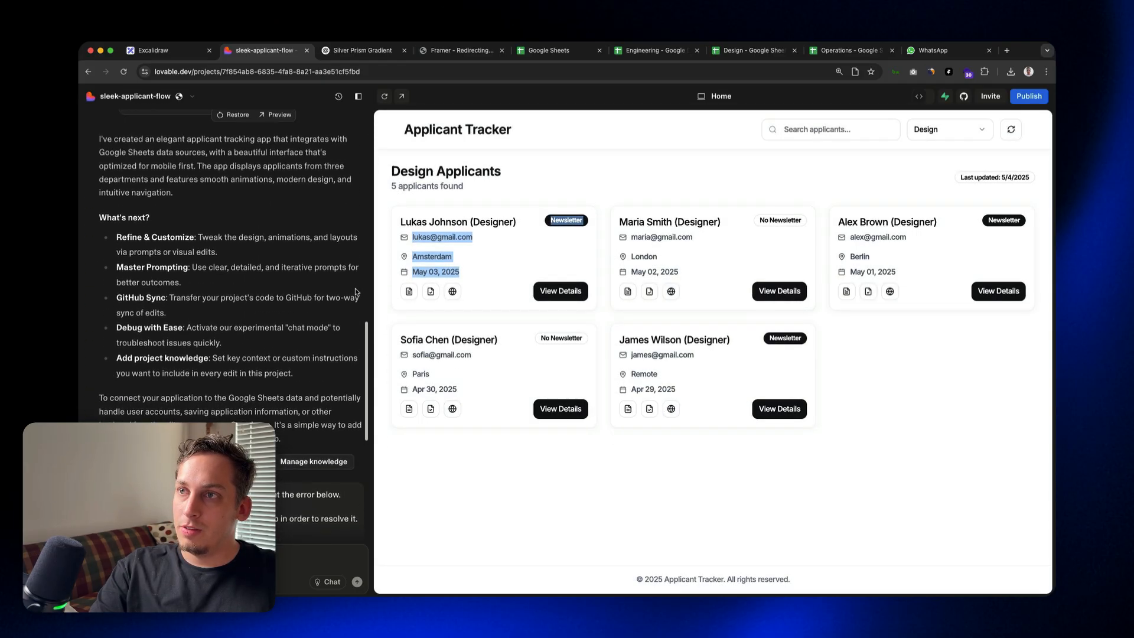
{"action": "scroll", "coordinate": [317, 331], "scroll_direction": "down", "scroll_amount": 4}
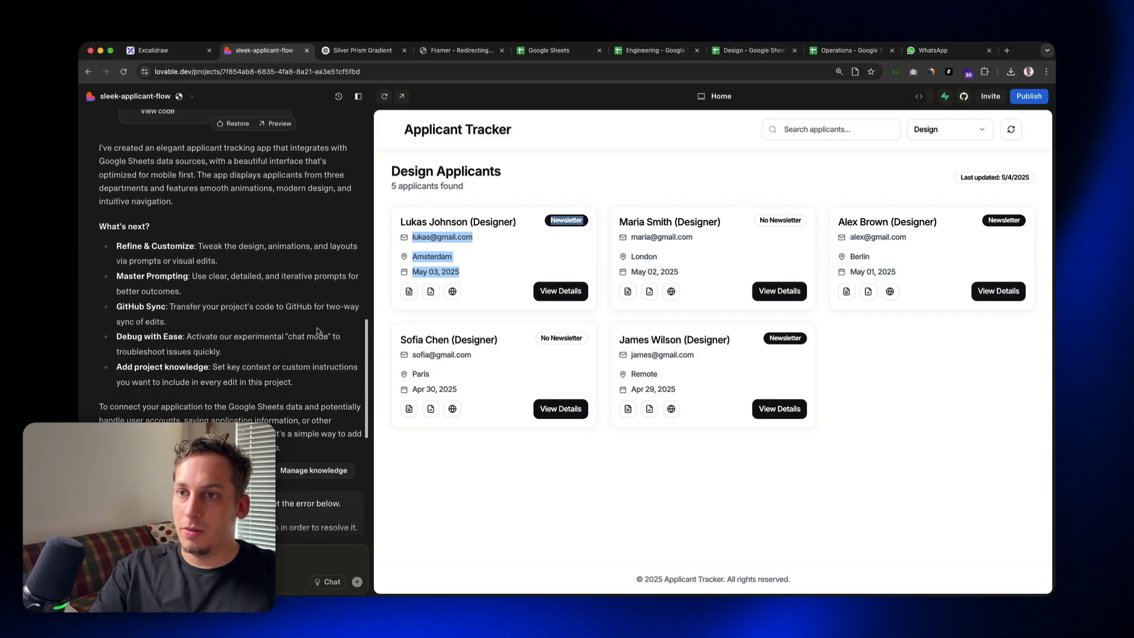
{"action": "left_click_drag", "start_coordinate": [119, 246], "coordinate": [181, 246]}
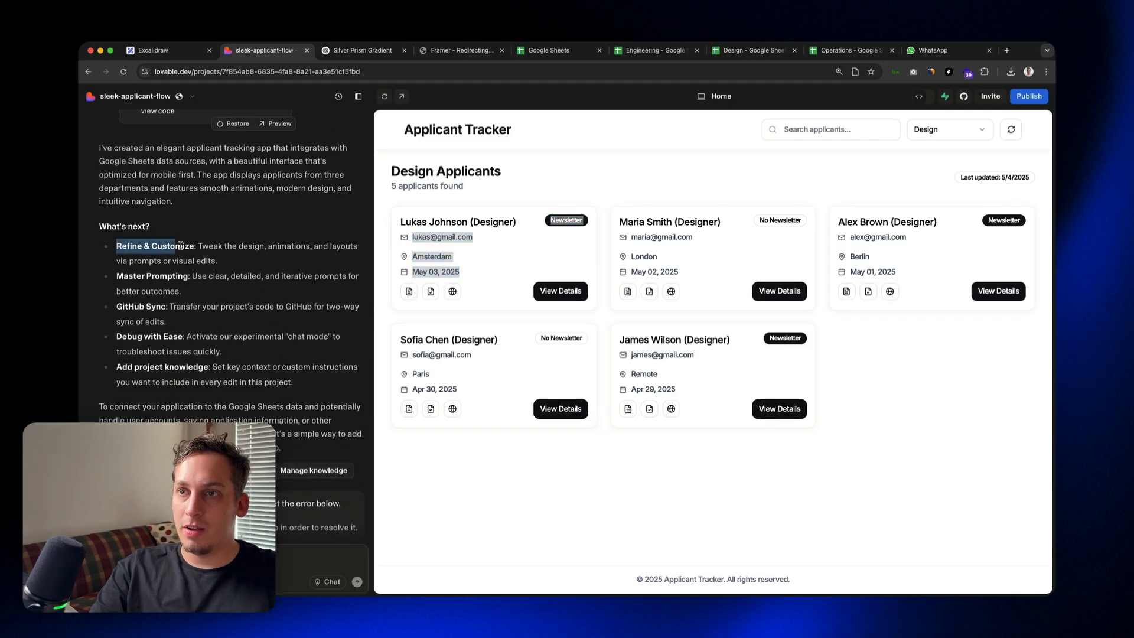
{"action": "left_click_drag", "start_coordinate": [124, 275], "coordinate": [171, 275]}
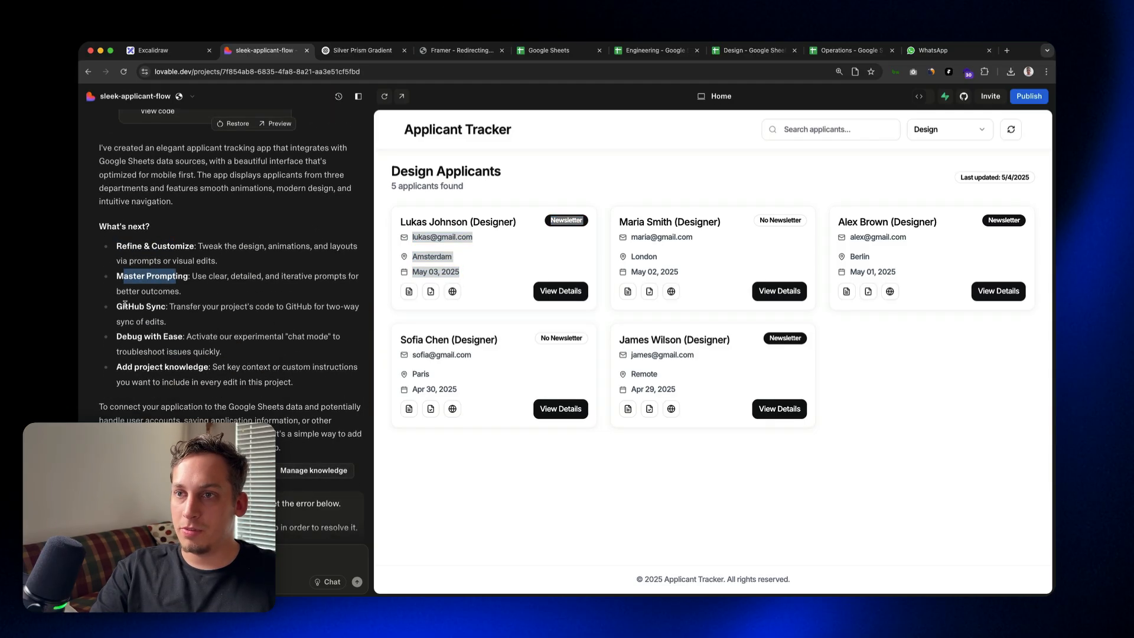
{"action": "left_click_drag", "start_coordinate": [124, 306], "coordinate": [176, 306]}
{"action": "left_click_drag", "start_coordinate": [126, 336], "coordinate": [171, 328]}
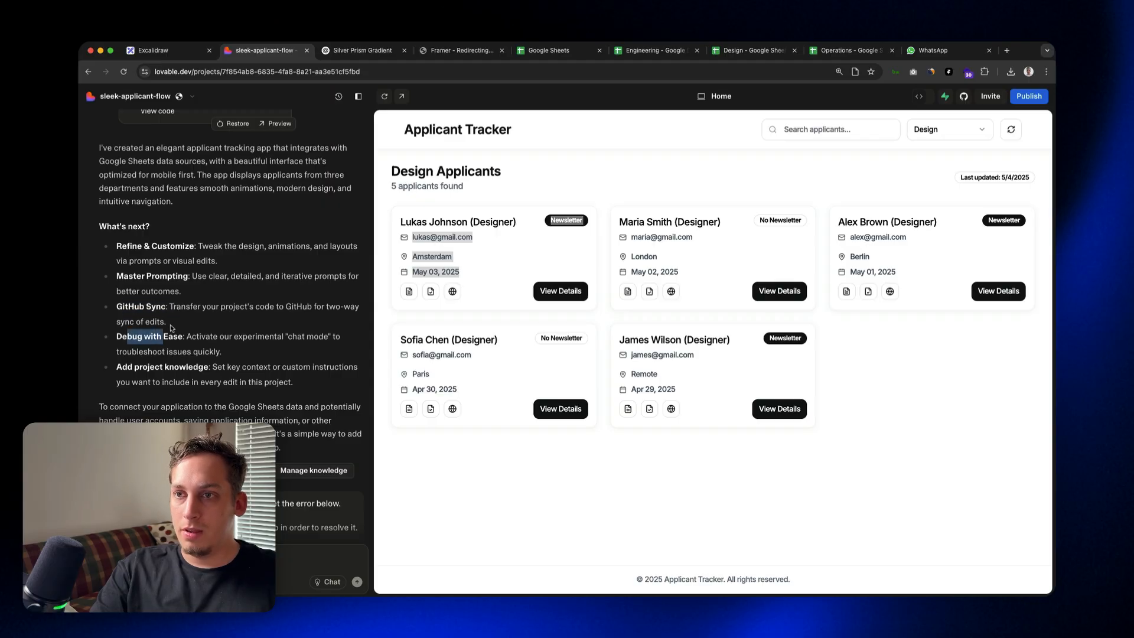
{"action": "scroll", "coordinate": [178, 350], "scroll_direction": "up", "scroll_amount": 15}
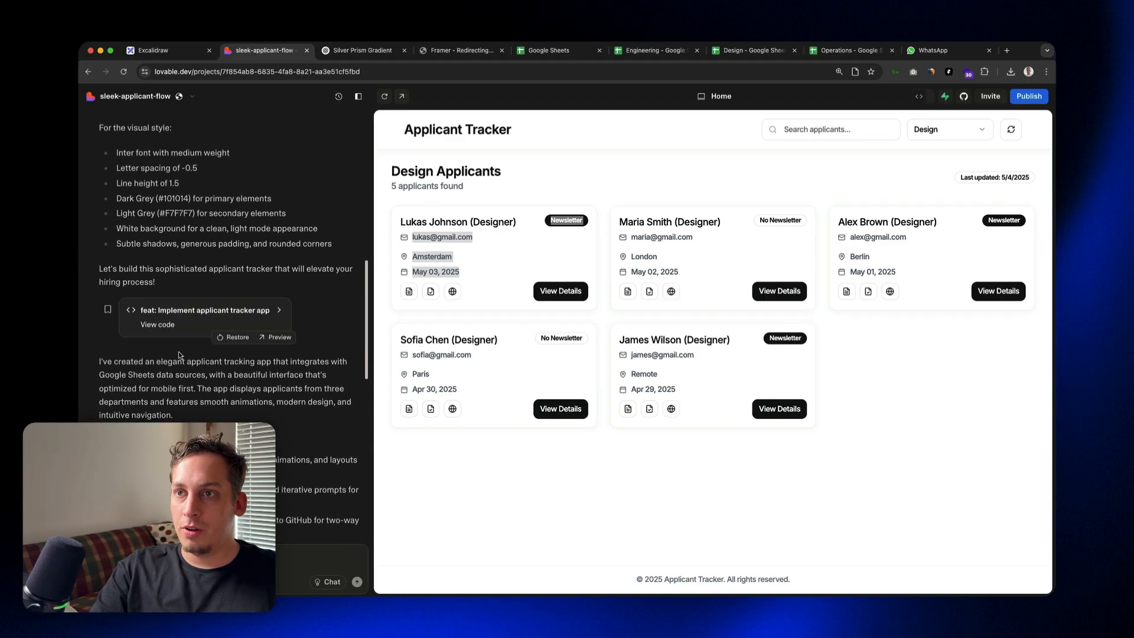
{"action": "scroll", "coordinate": [180, 354], "scroll_direction": "down", "scroll_amount": 10}
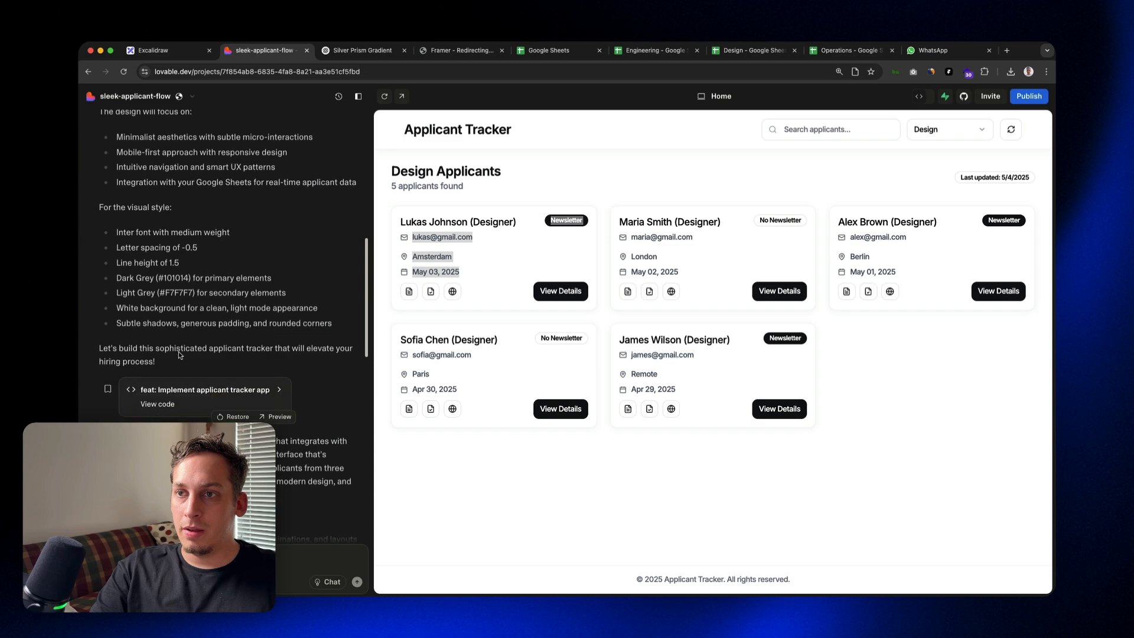
{"action": "left_click_drag", "start_coordinate": [140, 309], "coordinate": [283, 329]}
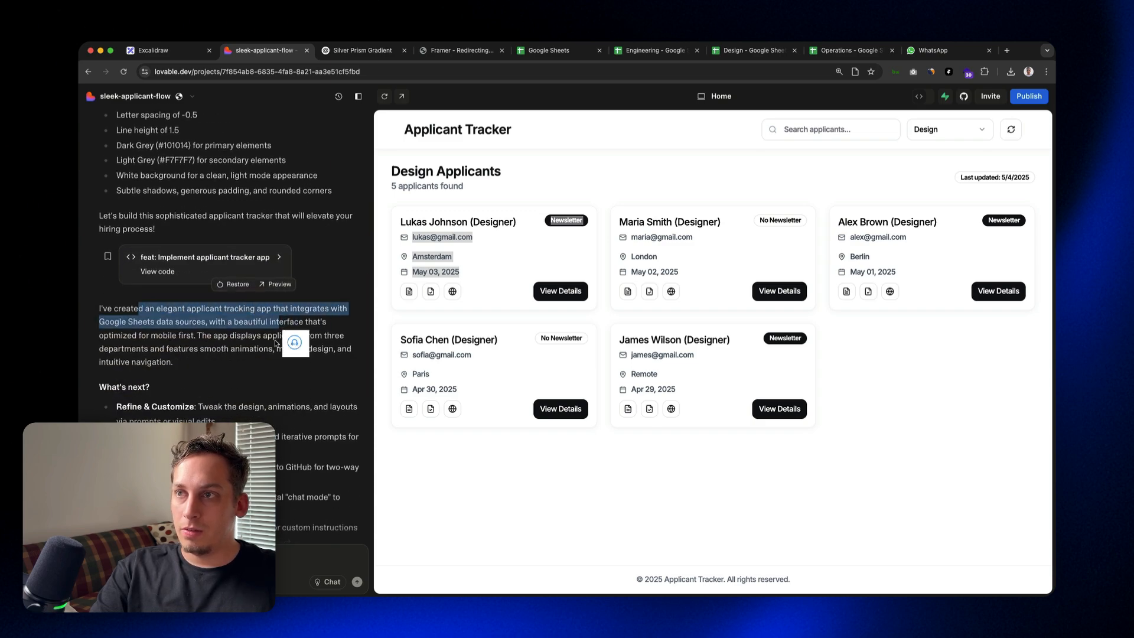
Step: Ask Lovable to integrate the app with google sheets and add a link input on each category for each category link
{"action": "left_click", "coordinate": [949, 130]}
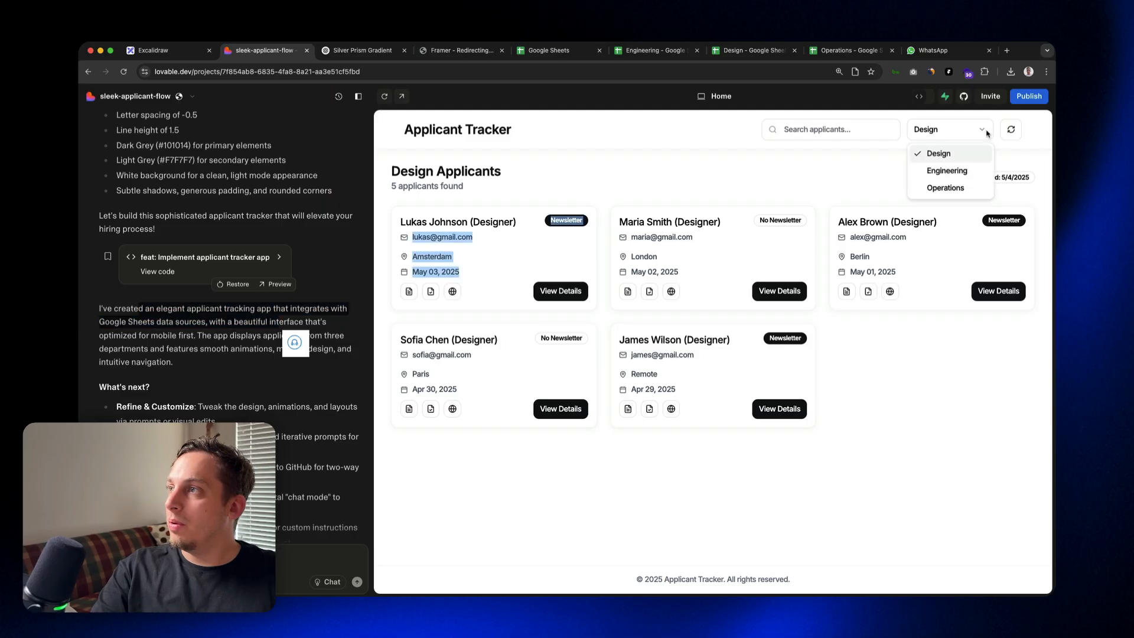
{"action": "key", "text": "Escape"}
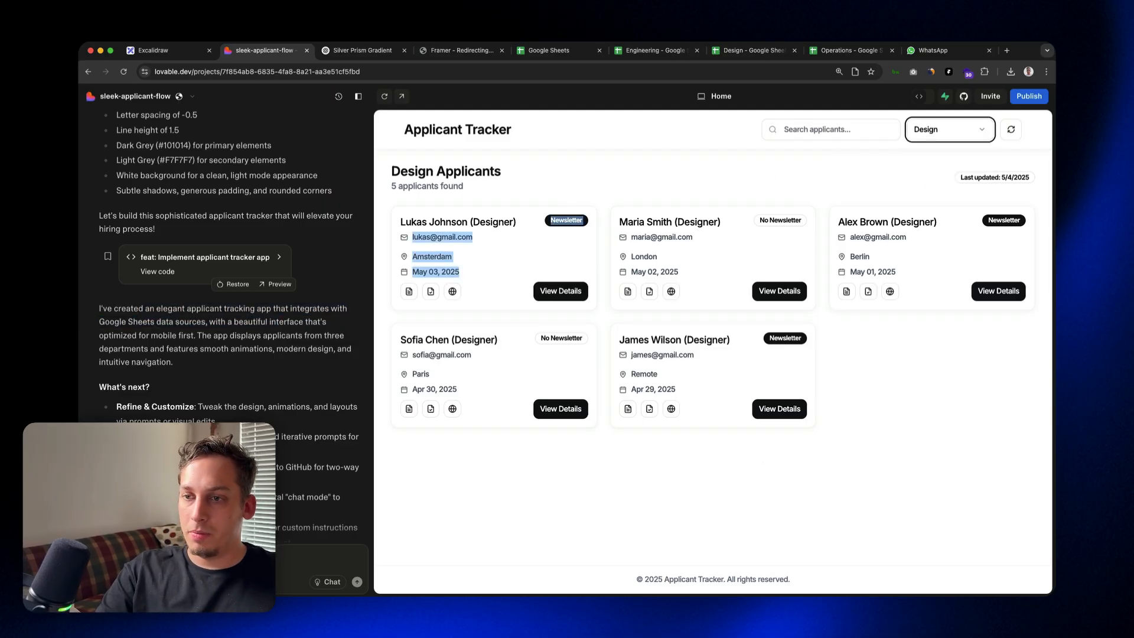
{"action": "left_click", "coordinate": [342, 561]}
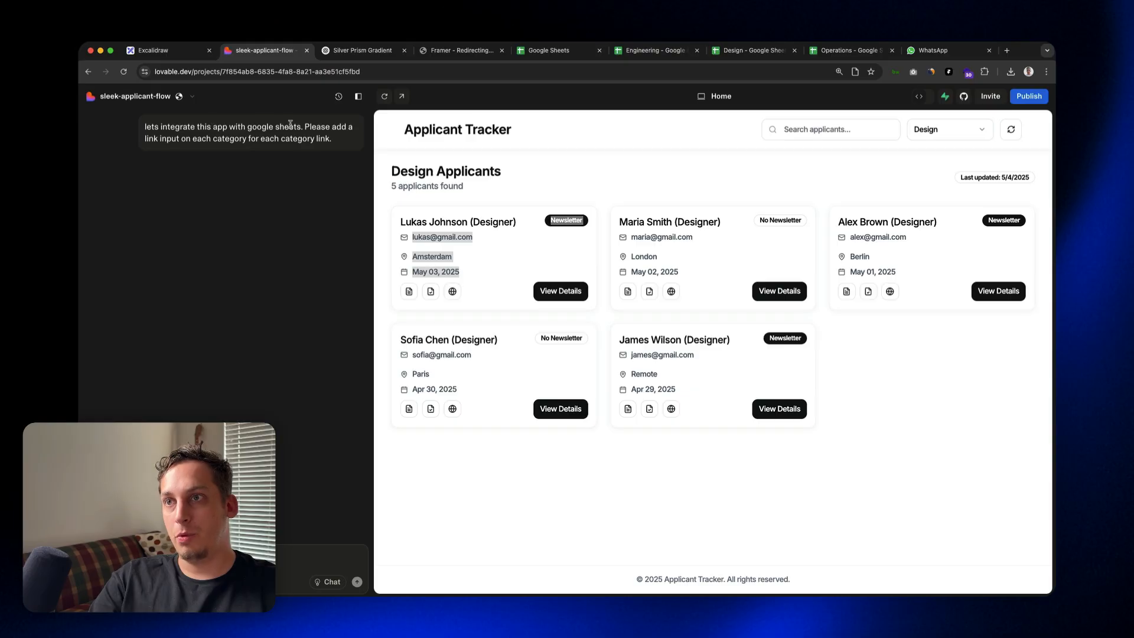
{"action": "left_click_drag", "start_coordinate": [323, 127], "coordinate": [257, 153]}
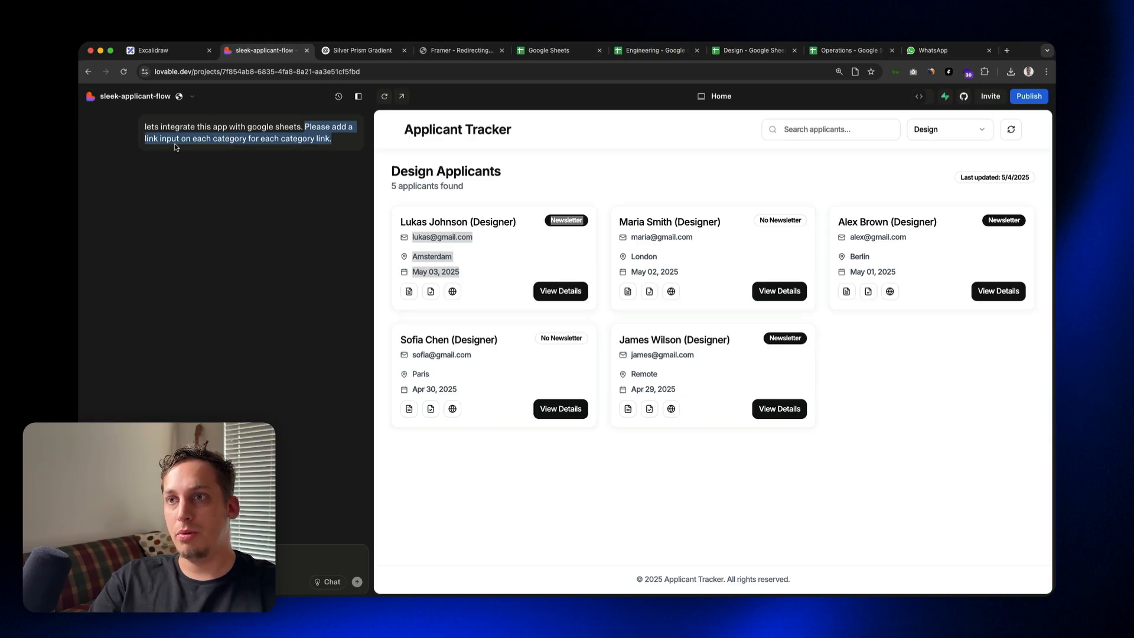
{"action": "left_click_drag", "start_coordinate": [176, 147], "coordinate": [190, 142]}
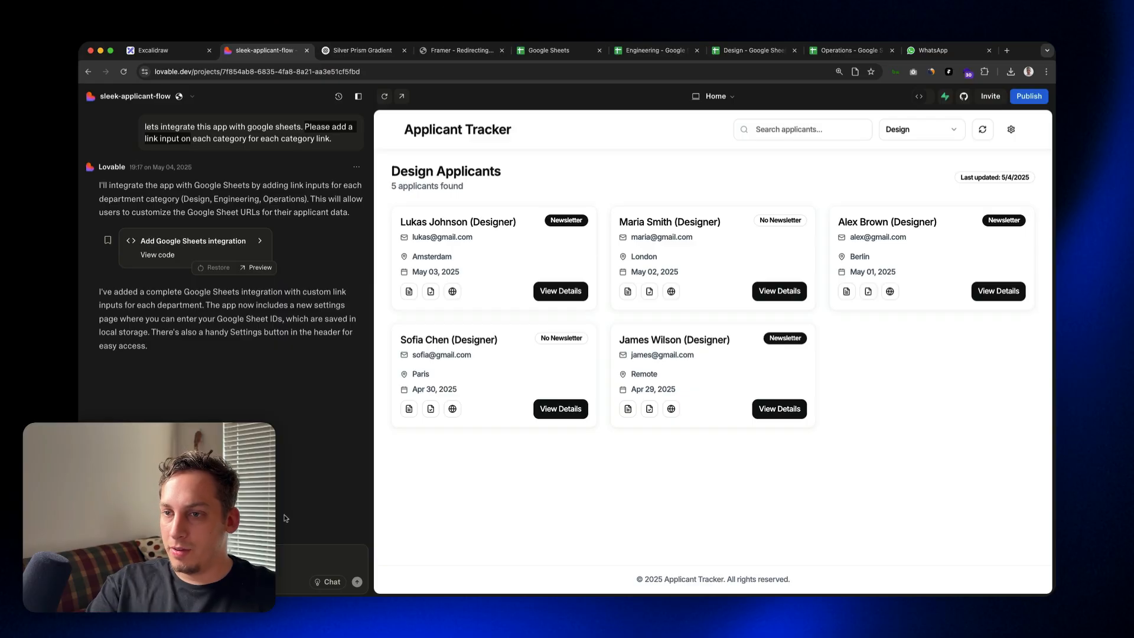
Step: Open the tracker's settings and read how to find a Google Sheet ID within the sheet's URL
{"action": "left_click", "coordinate": [1010, 131]}
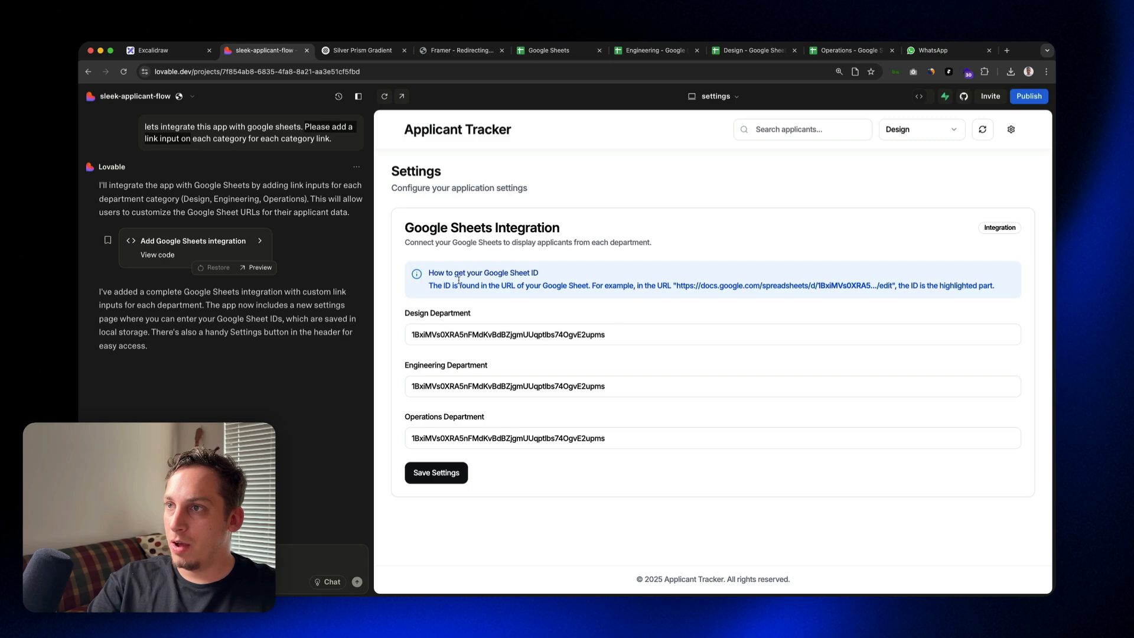
{"action": "left_click_drag", "start_coordinate": [483, 274], "coordinate": [540, 279]}
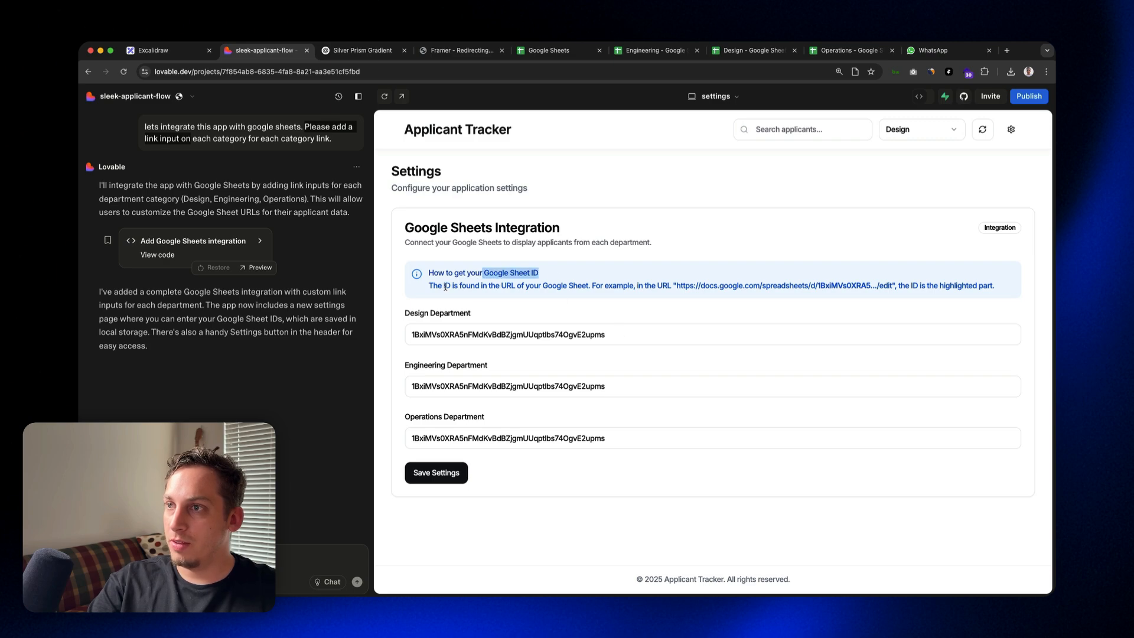
{"action": "left_click_drag", "start_coordinate": [437, 286], "coordinate": [569, 286]}
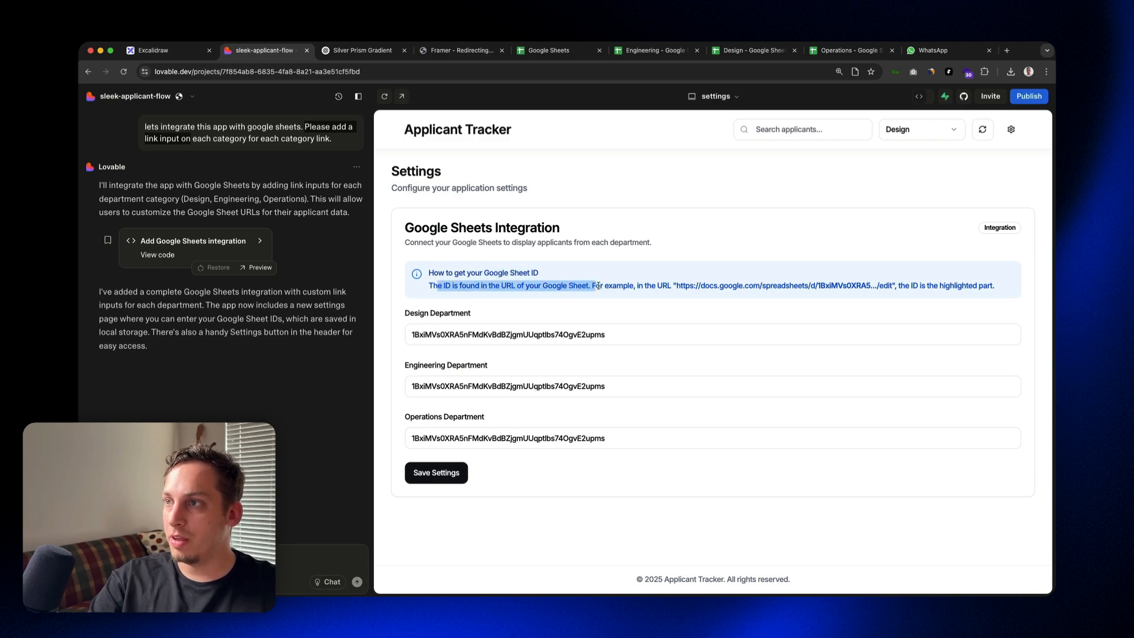
{"action": "left_click", "coordinate": [595, 285]}
{"action": "left_click_drag", "start_coordinate": [669, 286], "coordinate": [815, 285]}
{"action": "left_click", "coordinate": [899, 285]}
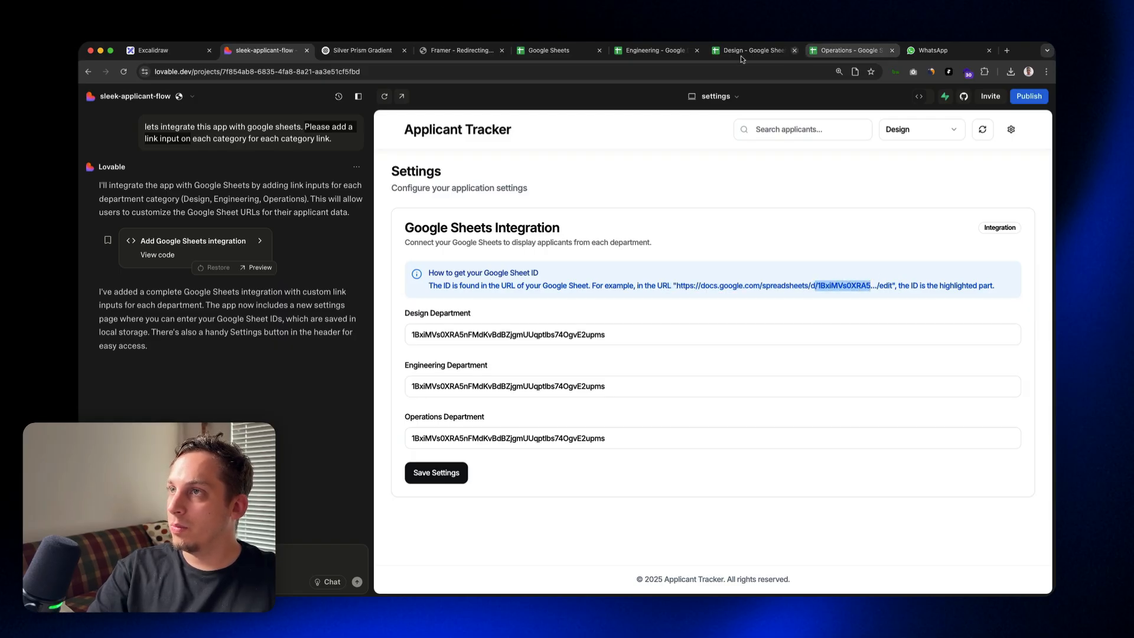
Step: Copy the Engineering sheet's share link and select the sheet ID within that link in the browser's address
{"action": "left_click", "coordinate": [628, 53]}
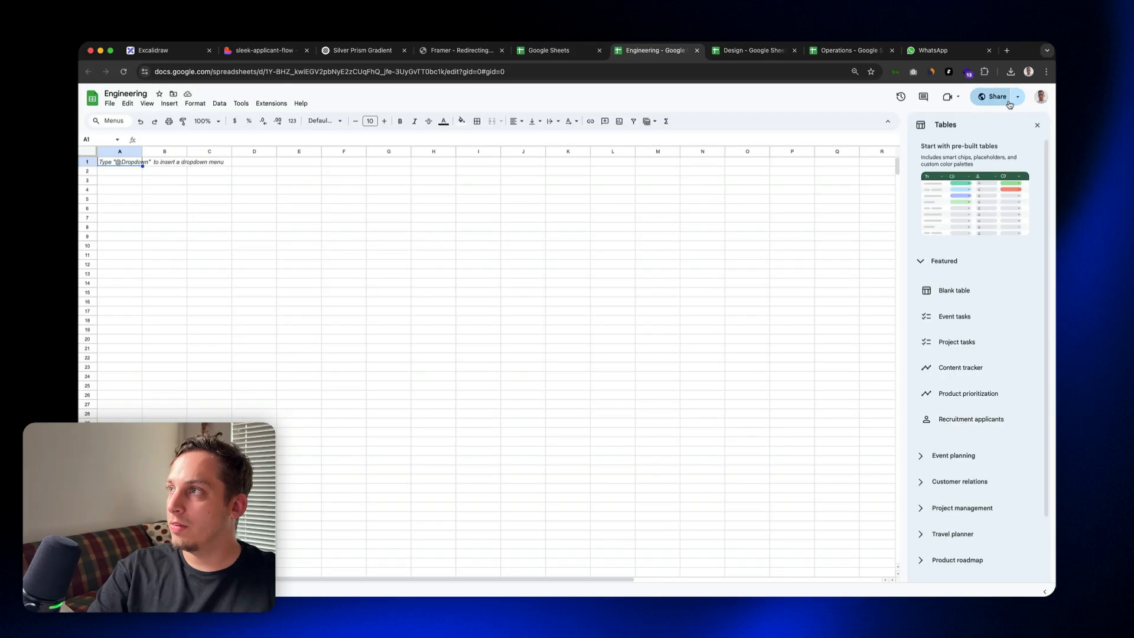
{"action": "left_click", "coordinate": [988, 104]}
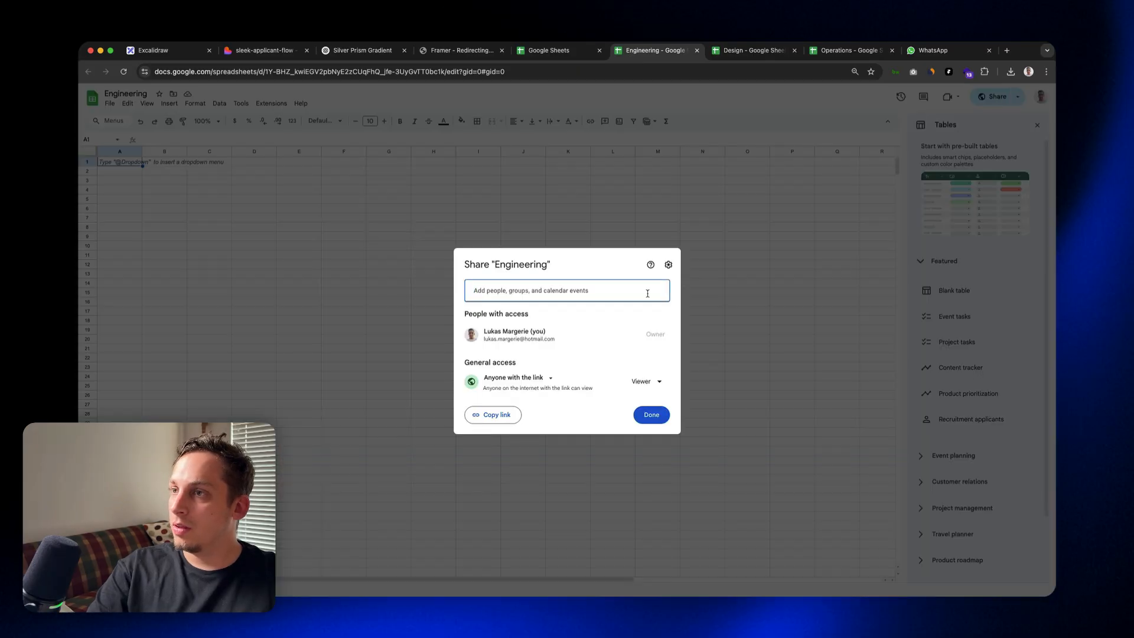
{"action": "left_click", "coordinate": [514, 415]}
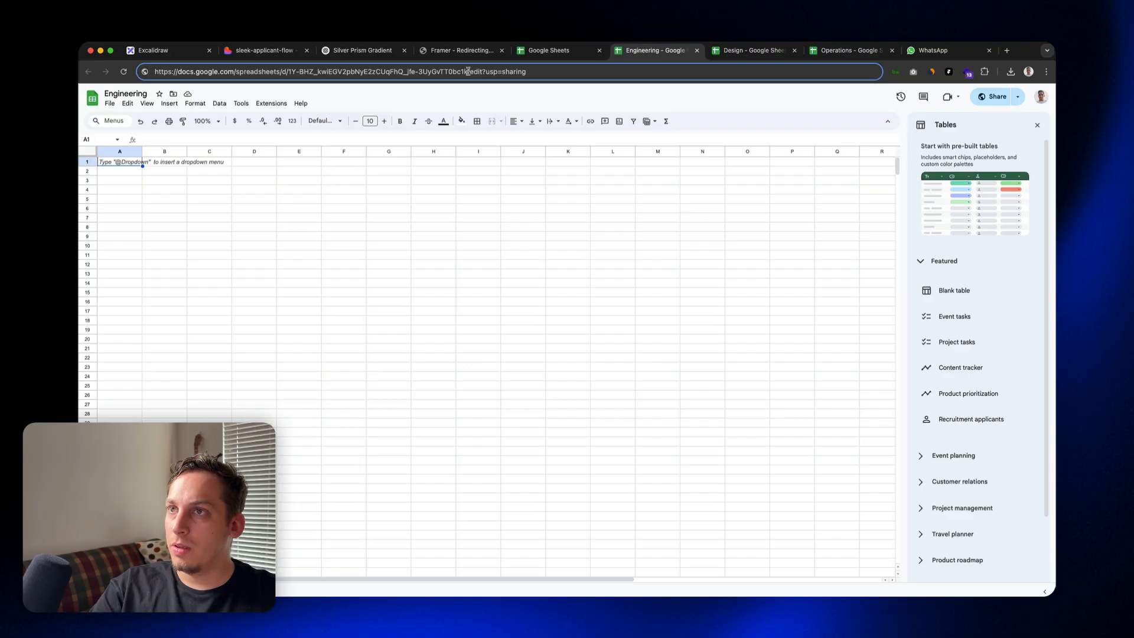
{"action": "left_click_drag", "start_coordinate": [468, 71], "coordinate": [404, 71]}
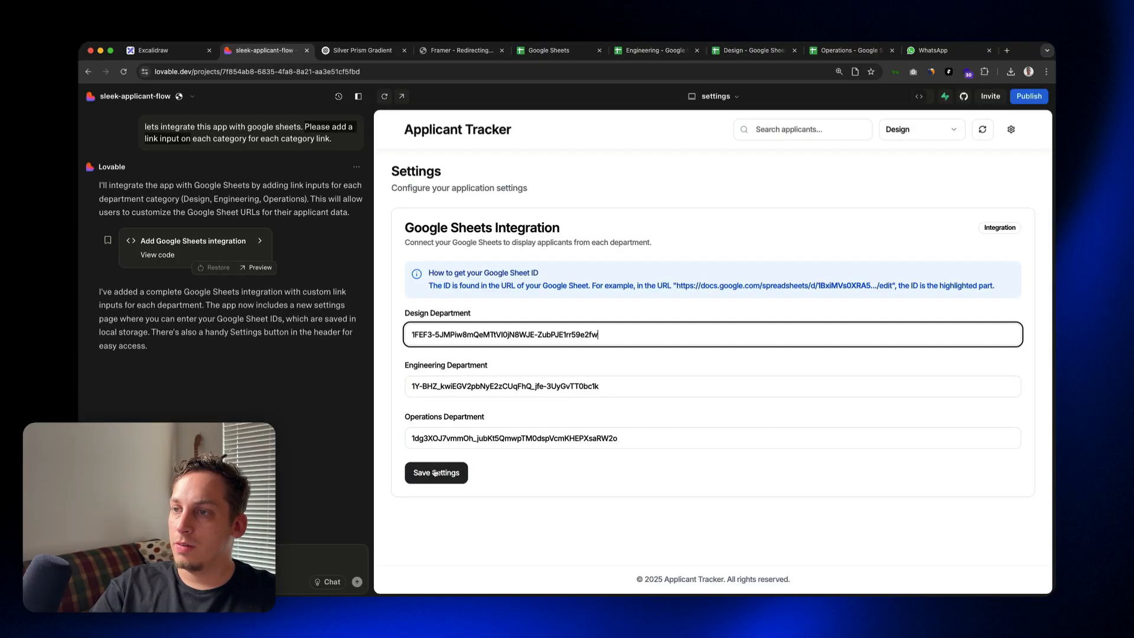
Step: Save the three department sheet IDs in the tracker's settings, refresh the applicants, and return to the Lovable project
{"action": "left_click", "coordinate": [428, 467]}
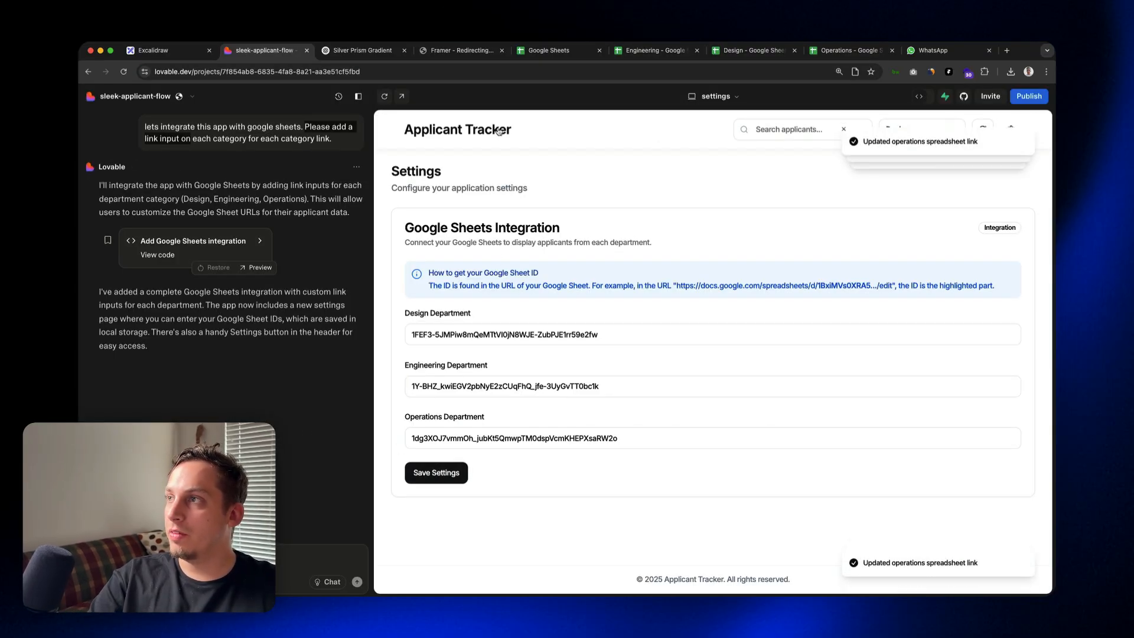
{"action": "mouse_move", "coordinate": [842, 170]}
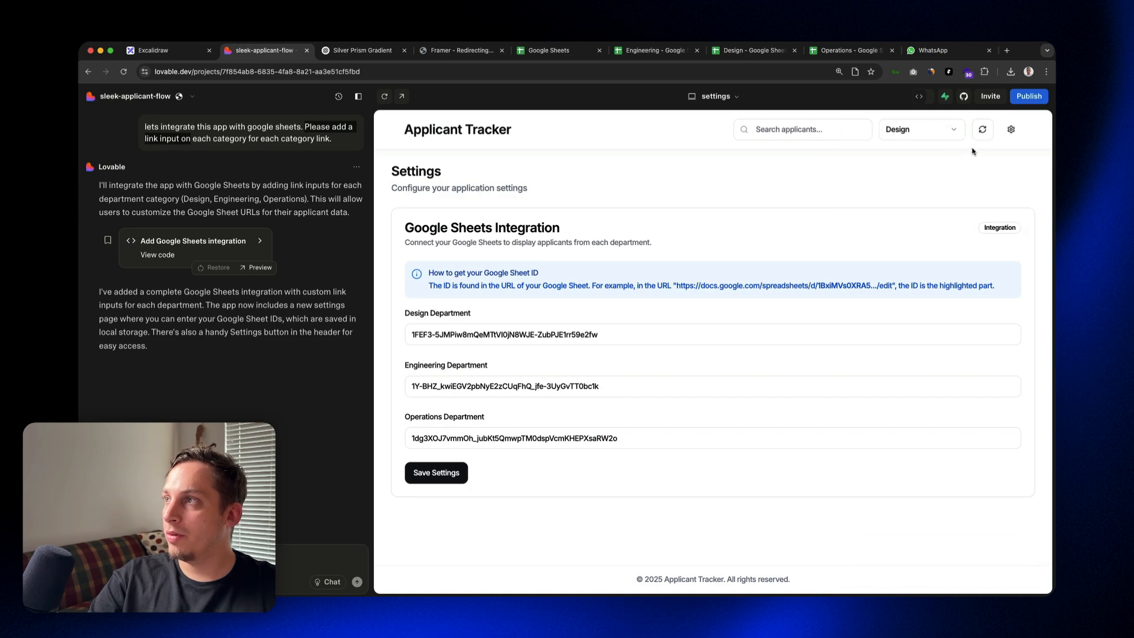
{"action": "left_click", "coordinate": [984, 132]}
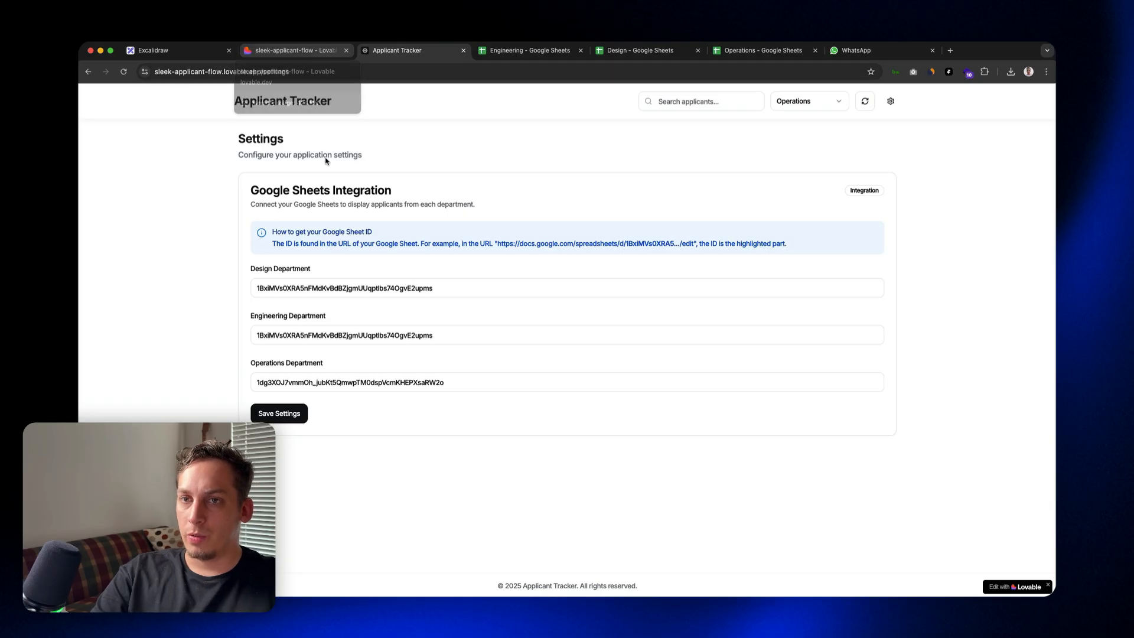
{"action": "left_click", "coordinate": [268, 50]}
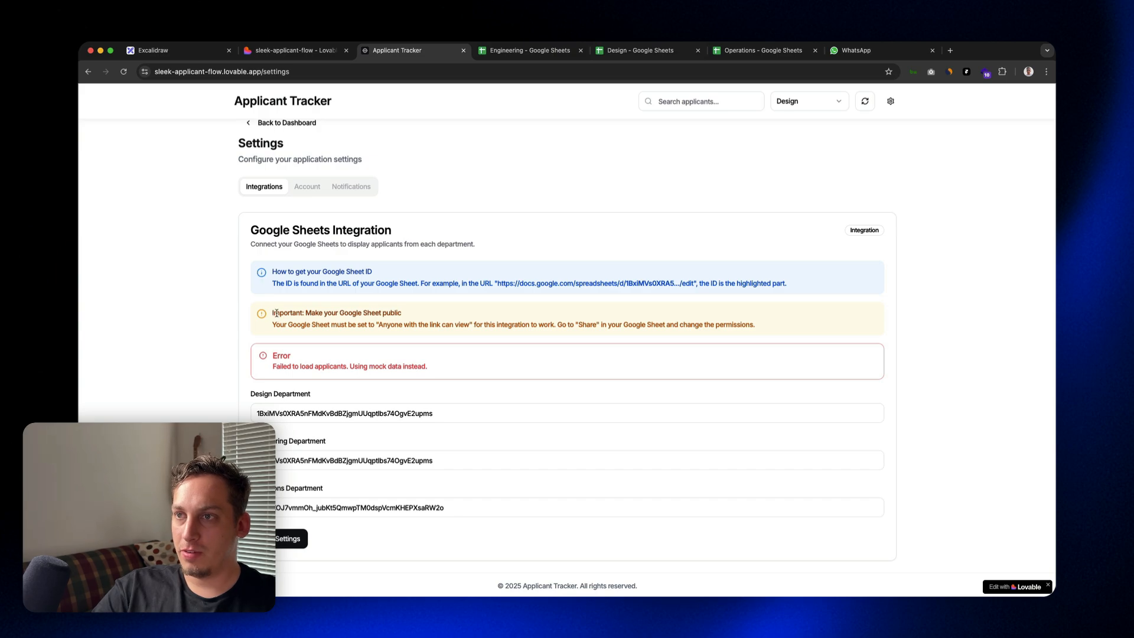
Step: Read the published tracker's settings notes on finding the sheet ID, making the sheet public, and the loading error
{"action": "left_click_drag", "start_coordinate": [276, 313], "coordinate": [414, 313]}
{"action": "left_click", "coordinate": [297, 277]}
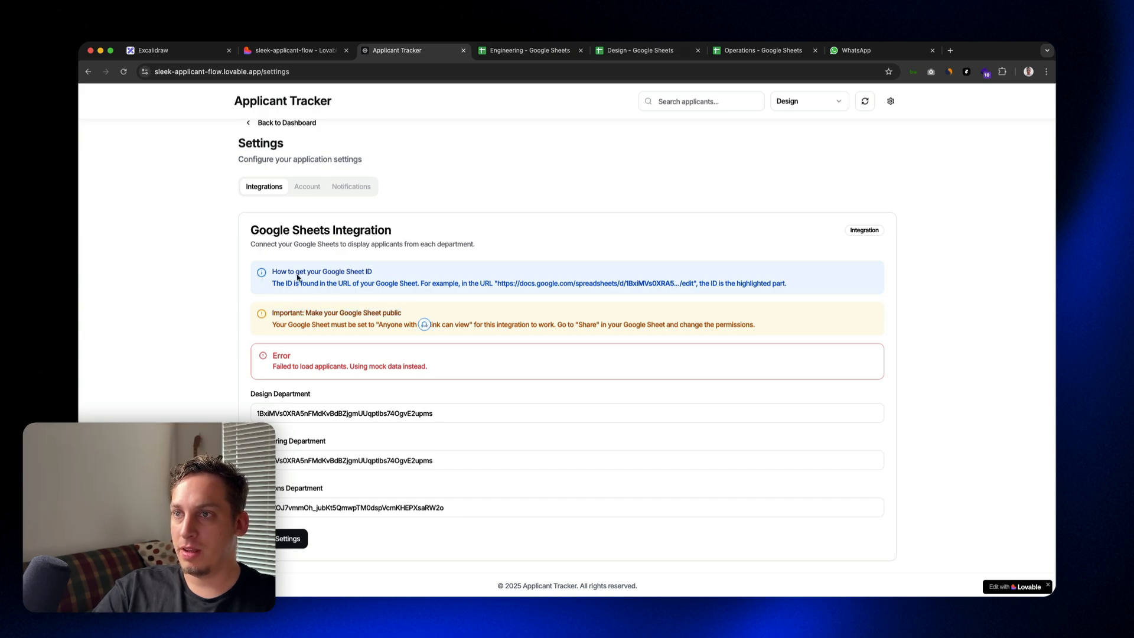
{"action": "left_click_drag", "start_coordinate": [274, 271], "coordinate": [762, 326]}
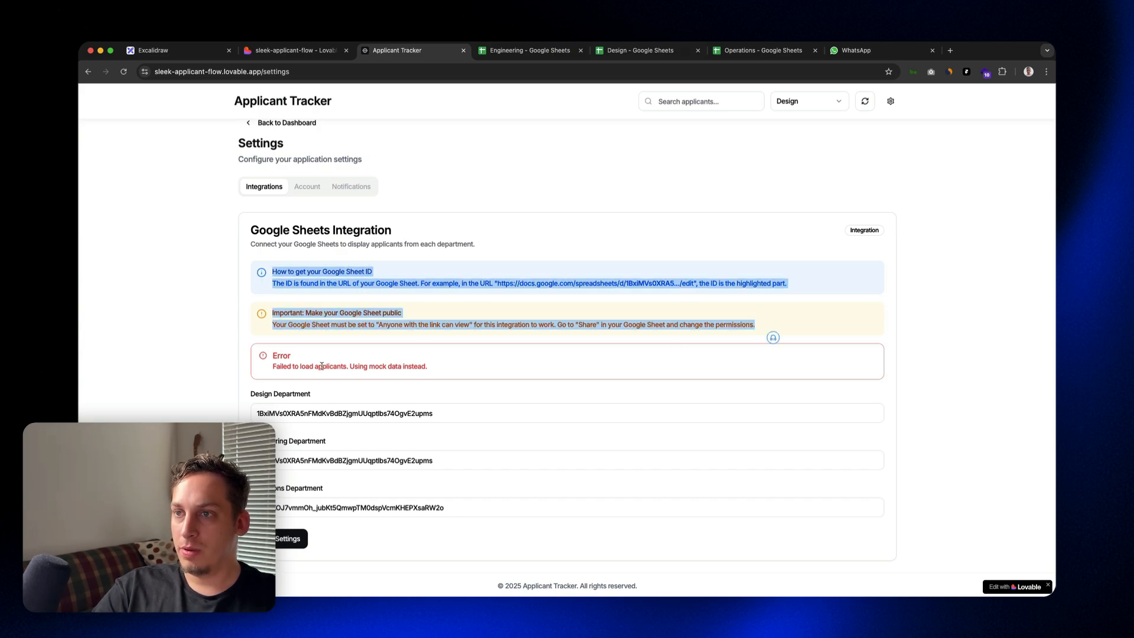
{"action": "left_click_drag", "start_coordinate": [279, 355], "coordinate": [453, 373]}
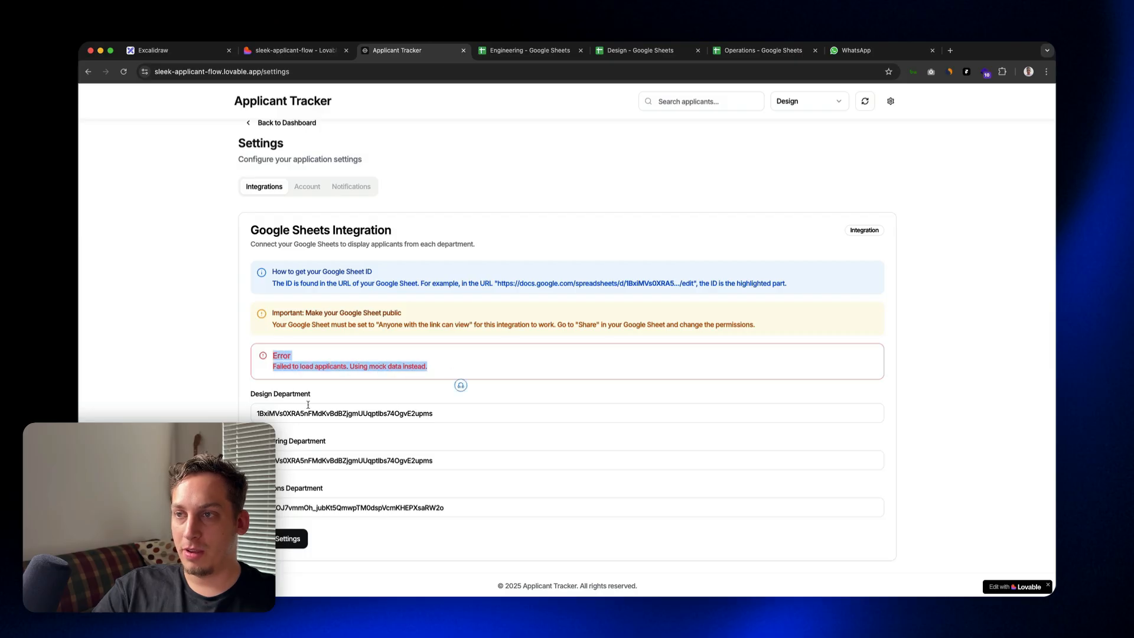
Step: Replace the Engineering Department value in the published tracker's settings with the ID from the Engineering sheet's URL
{"action": "left_click", "coordinate": [308, 406]}
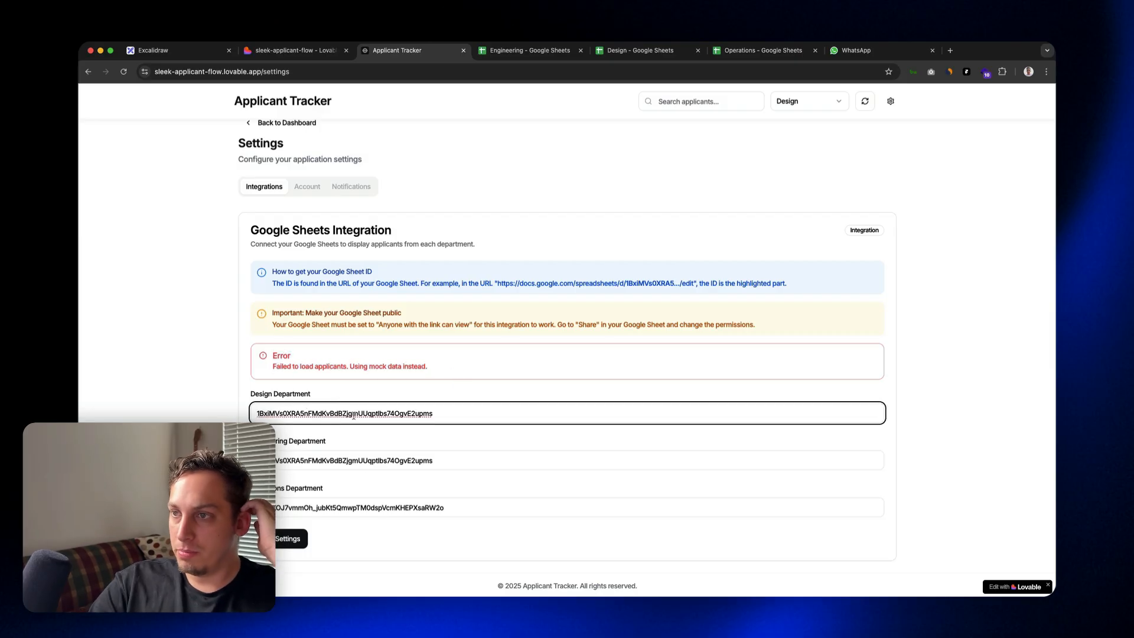
{"action": "left_click", "coordinate": [520, 50]}
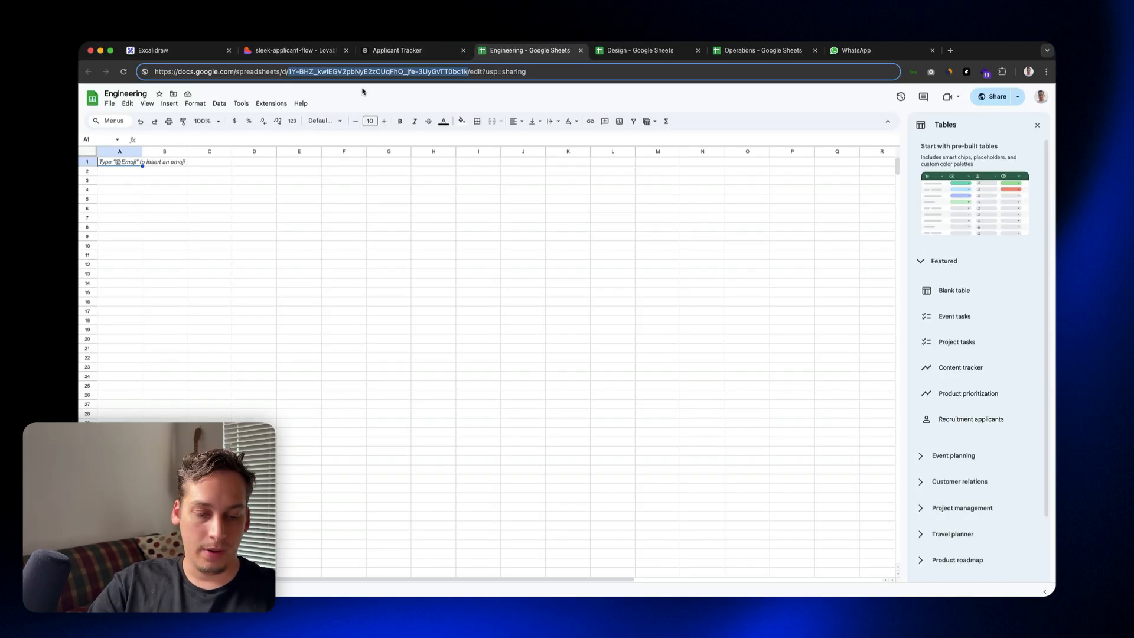
{"action": "left_click", "coordinate": [377, 53]}
{"action": "left_click", "coordinate": [363, 462]}
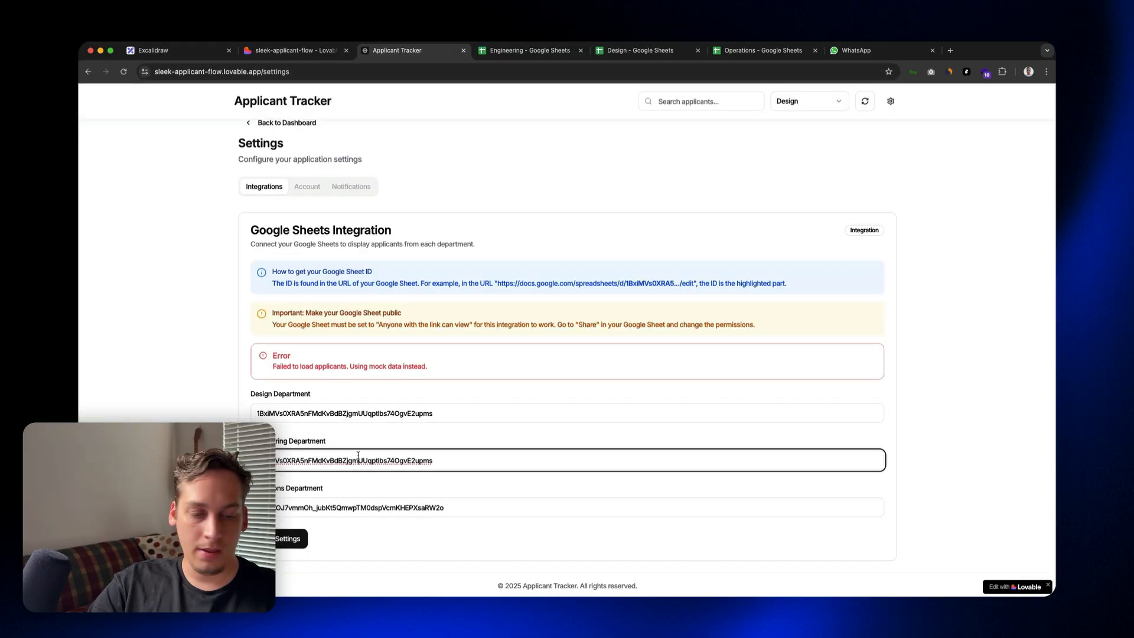
{"action": "key", "text": "super+a"}
{"action": "key", "text": "super+v"}
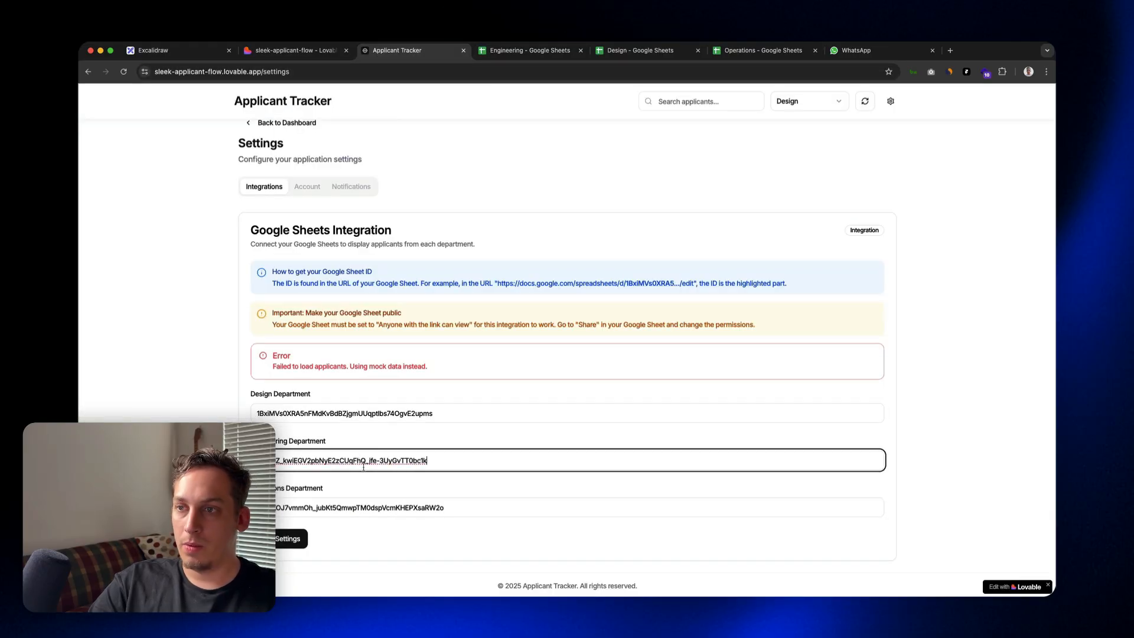
Step: Replace the Design Department value with the sheet ID taken from the Design spreadsheet's URL
{"action": "left_click", "coordinate": [603, 52]}
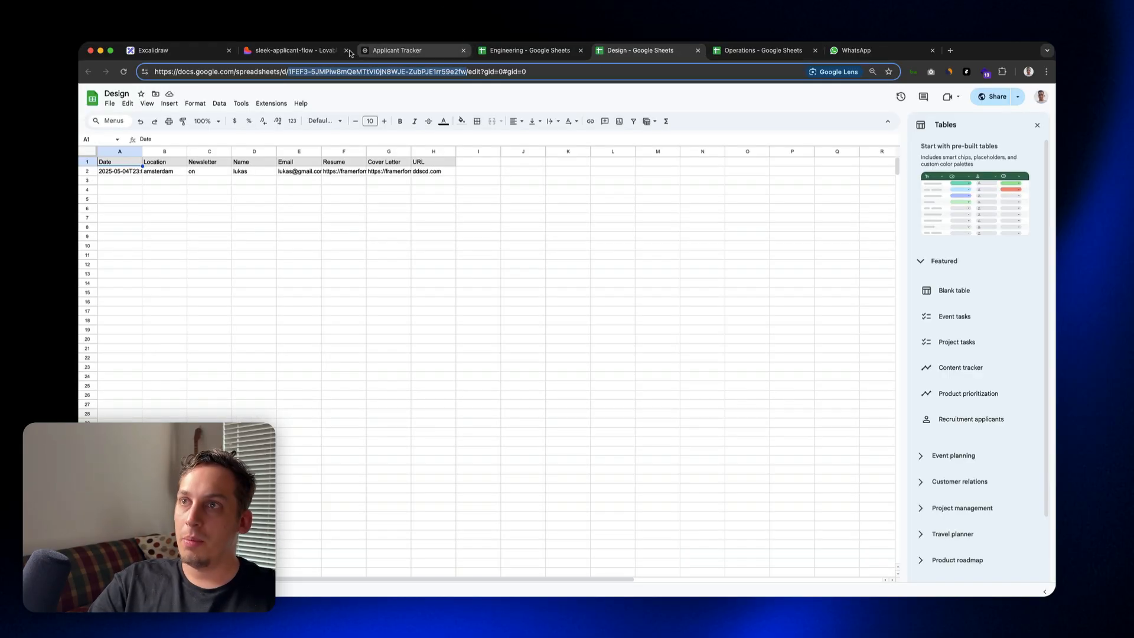
{"action": "left_click", "coordinate": [388, 51]}
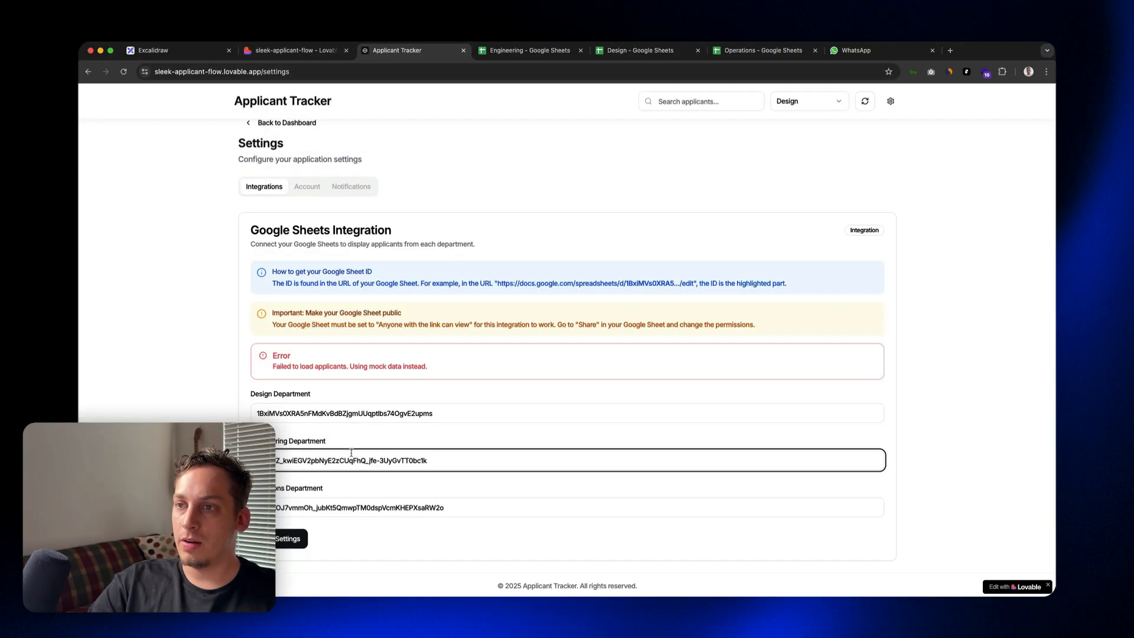
{"action": "left_click", "coordinate": [357, 408]}
{"action": "key", "text": "super+a"}
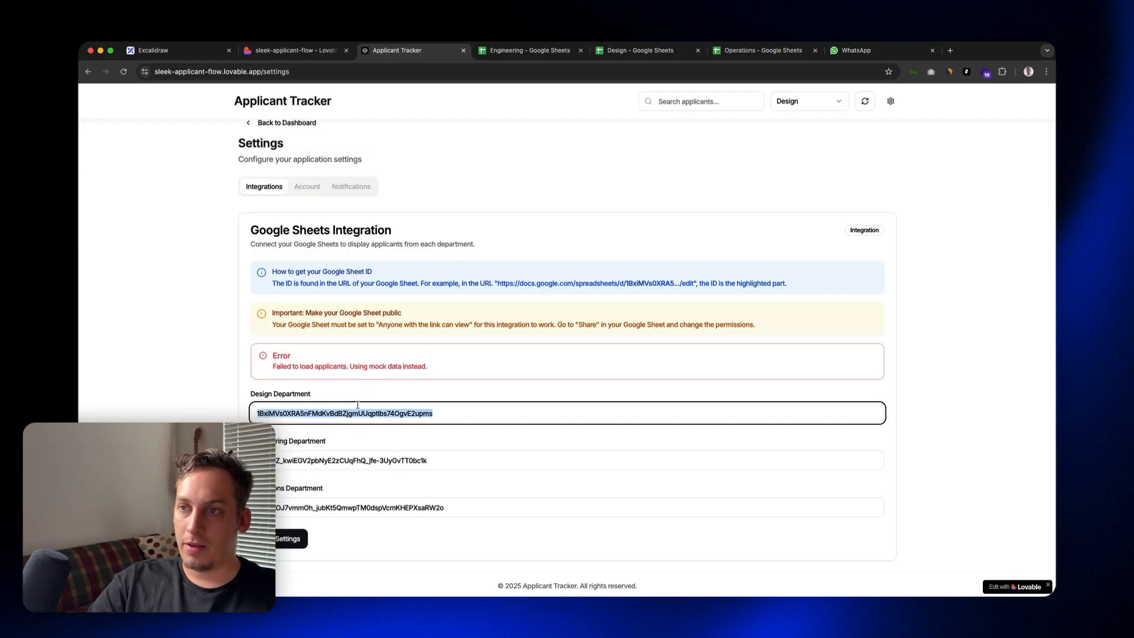
{"action": "key", "text": "super+v"}
Step: Replace the Operations Department value with the ID from the Operations spreadsheet's URL and save the settings
{"action": "left_click", "coordinate": [342, 508]}
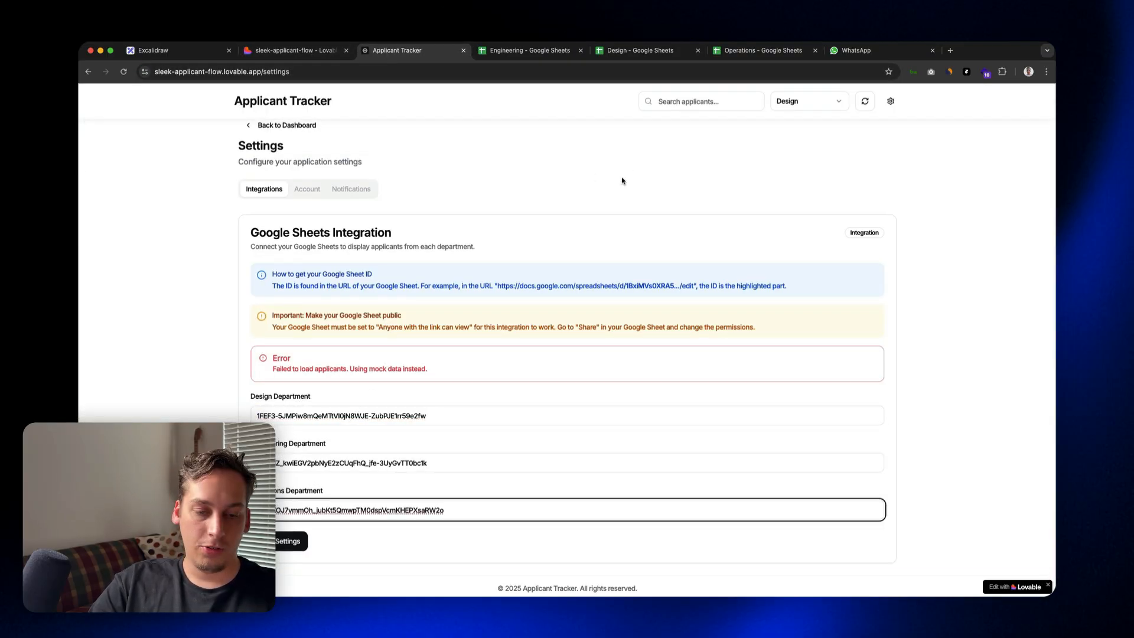
{"action": "key", "text": "super+a"}
{"action": "key", "text": "BackSpace"}
{"action": "left_click", "coordinate": [749, 47]}
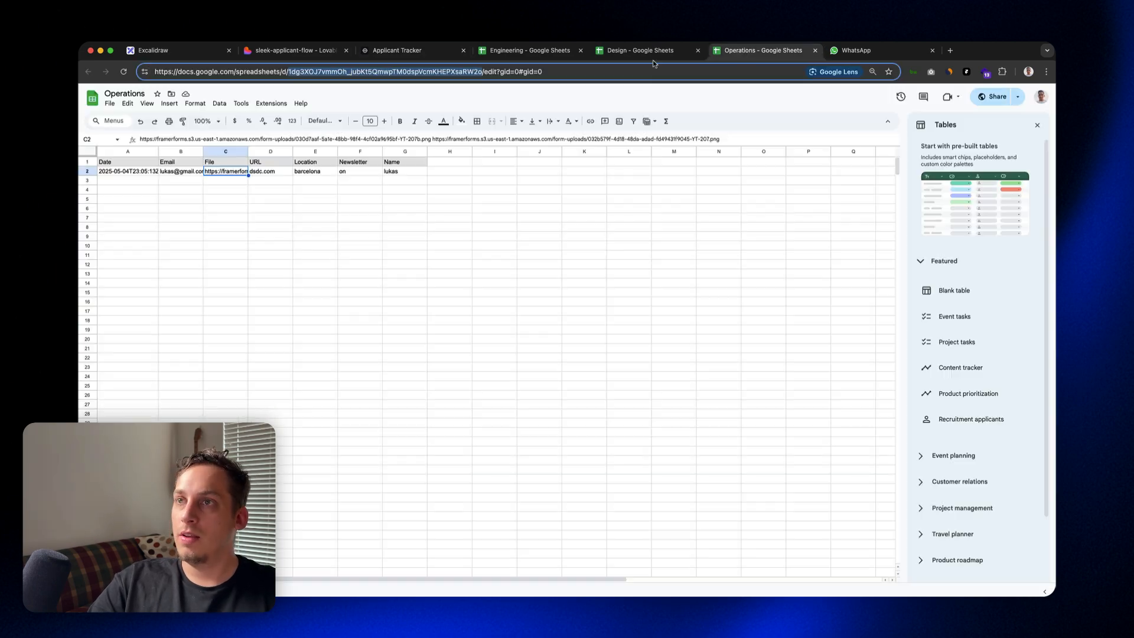
{"action": "left_click", "coordinate": [387, 56]}
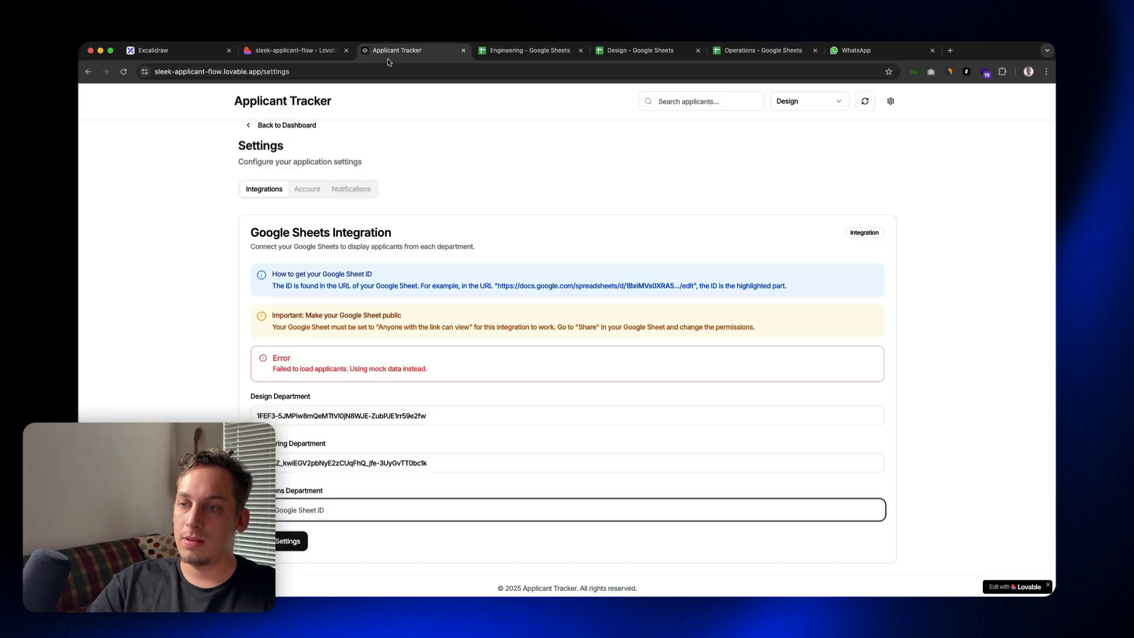
{"action": "key", "text": "super+v"}
{"action": "left_click", "coordinate": [300, 540]}
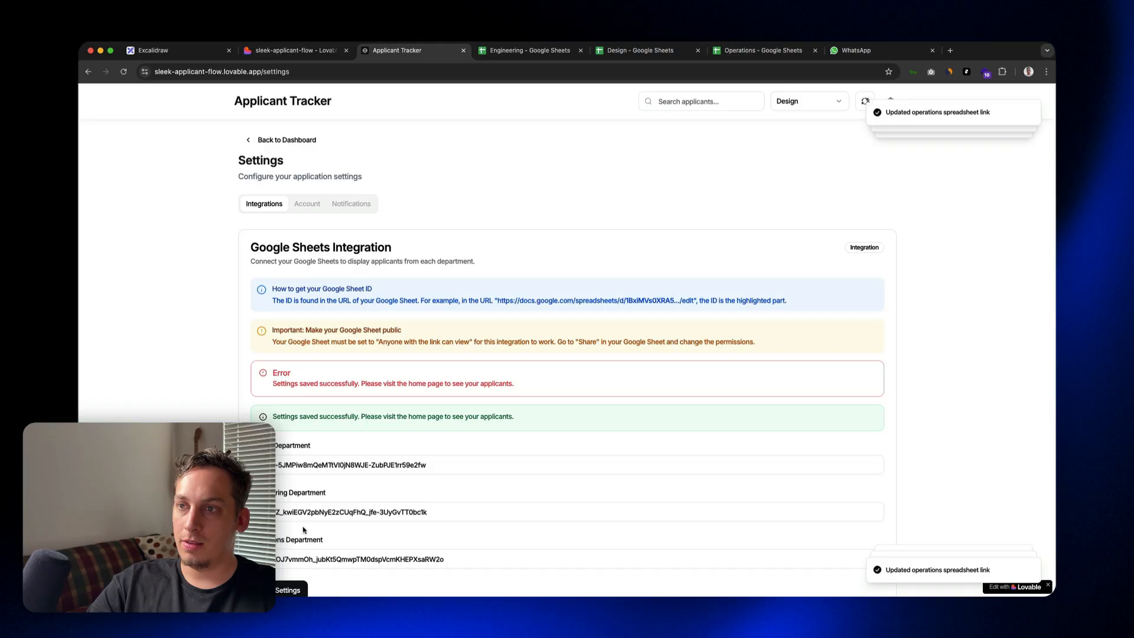
Step: Open the tracker's home page, refresh the Design applicants, and dismiss the notifications covering the page
{"action": "left_click", "coordinate": [280, 103]}
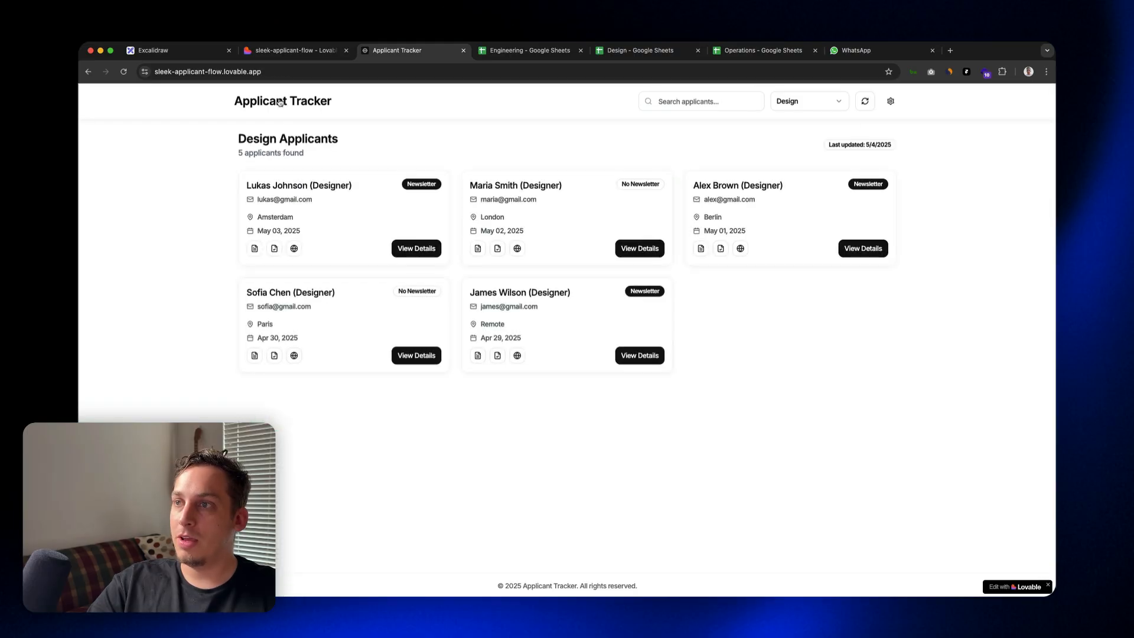
{"action": "left_click", "coordinate": [807, 106]}
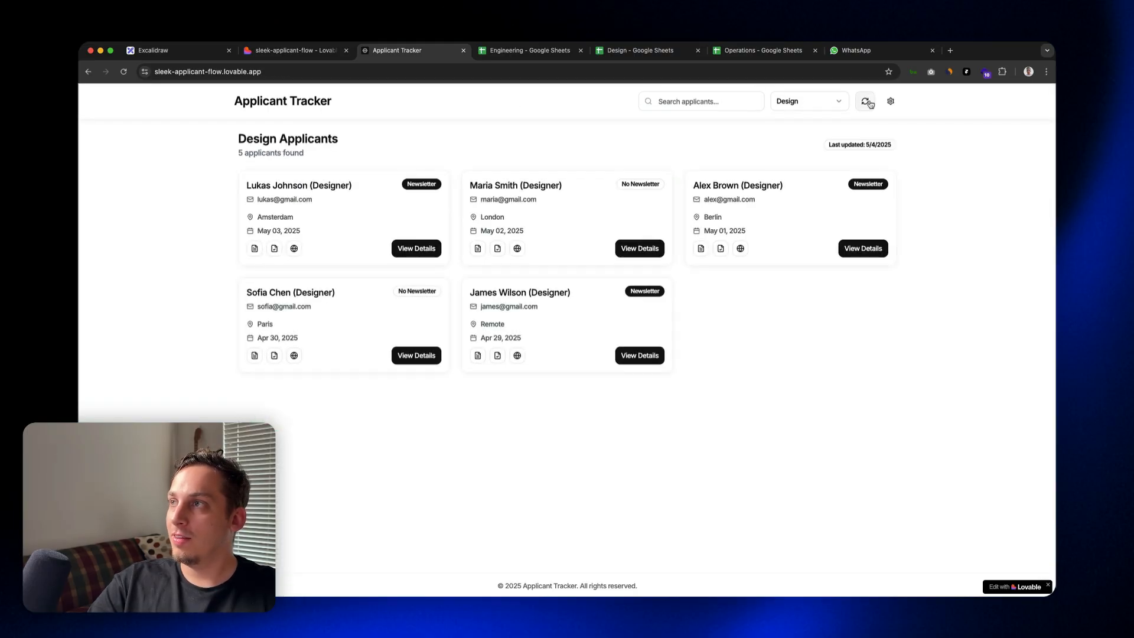
{"action": "left_click", "coordinate": [865, 101]}
{"action": "left_click", "coordinate": [865, 101]}
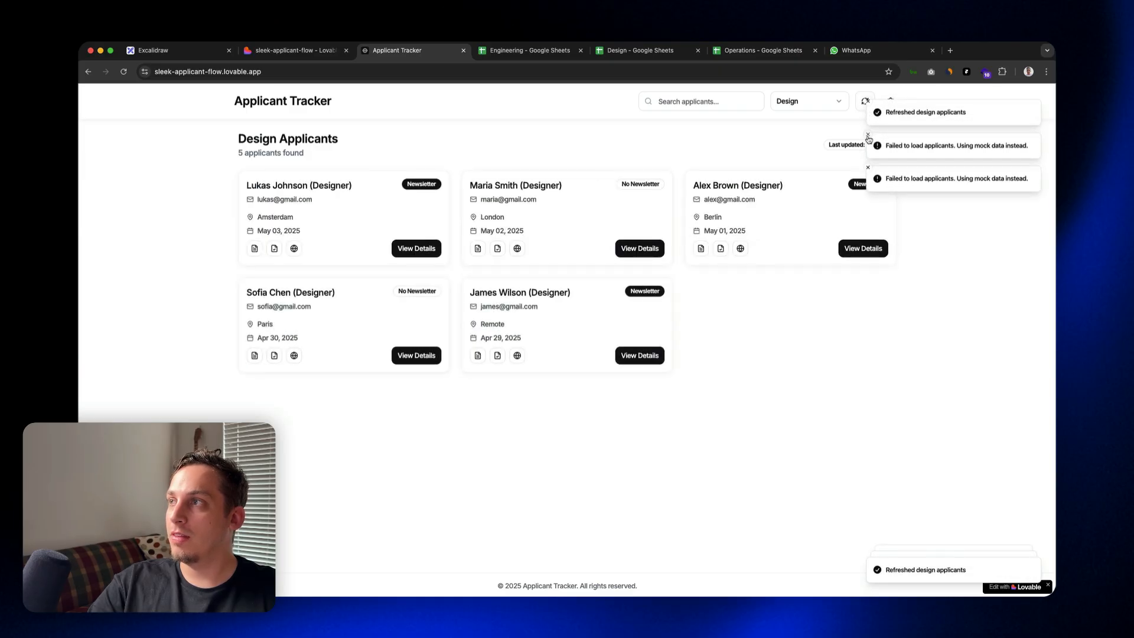
{"action": "left_click", "coordinate": [867, 135]}
{"action": "left_click", "coordinate": [867, 134]}
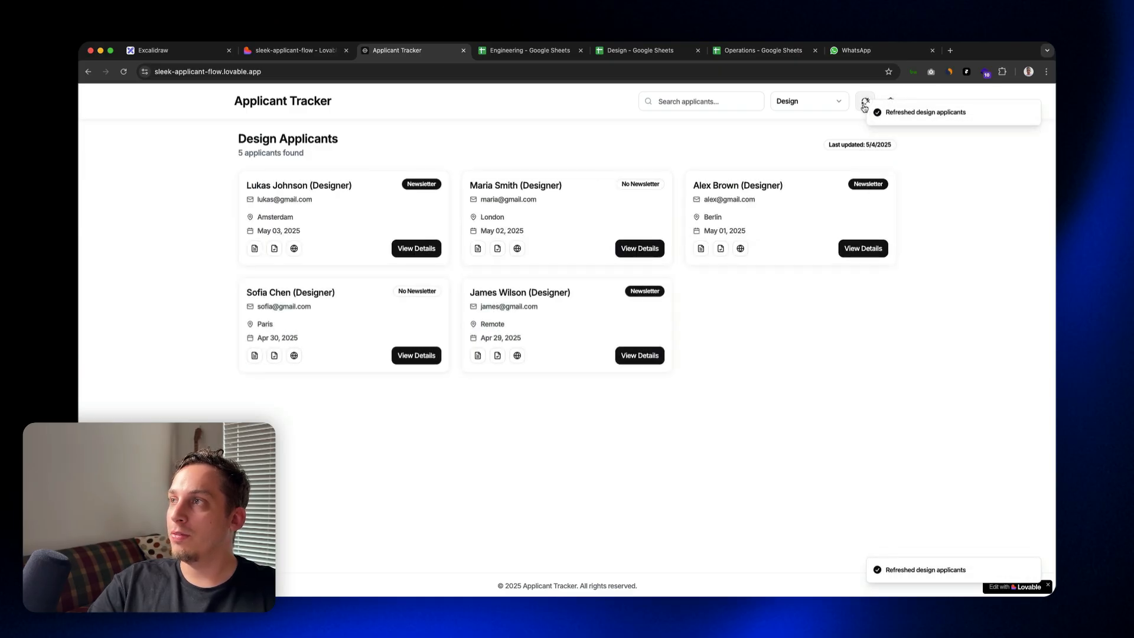
{"action": "left_click", "coordinate": [865, 104]}
Step: Switch to the Lovable project and read its reply on the API key issue and the Google Sheets integration fix
{"action": "left_click", "coordinate": [268, 50]}
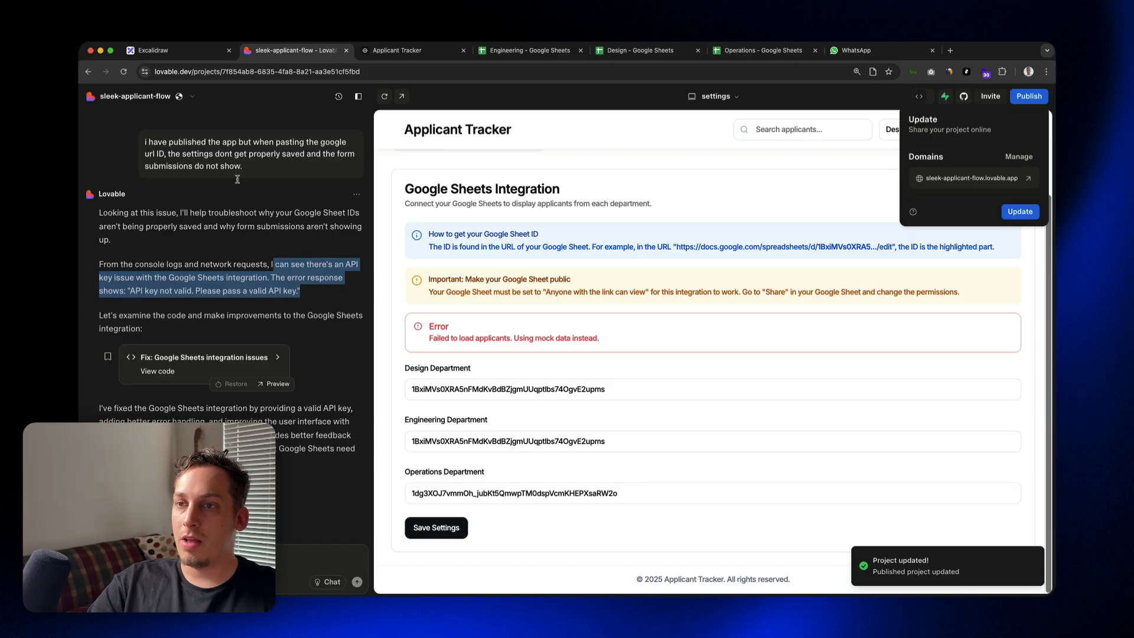
{"action": "left_click", "coordinate": [107, 411]}
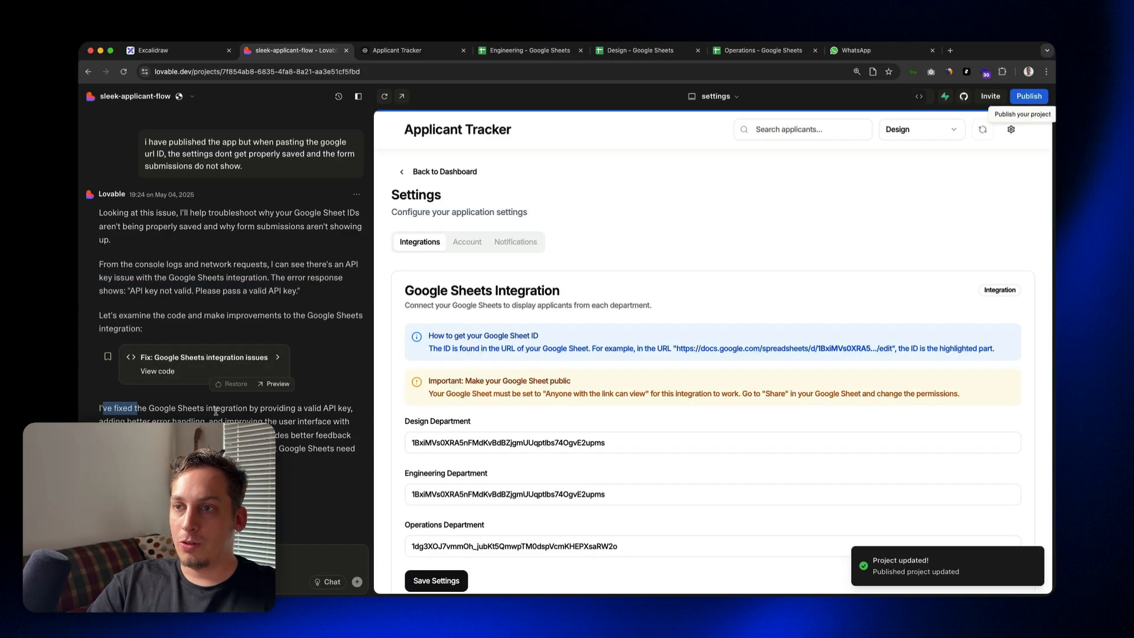
{"action": "left_click_drag", "start_coordinate": [268, 408], "coordinate": [320, 424]}
{"action": "left_click", "coordinate": [267, 493]}
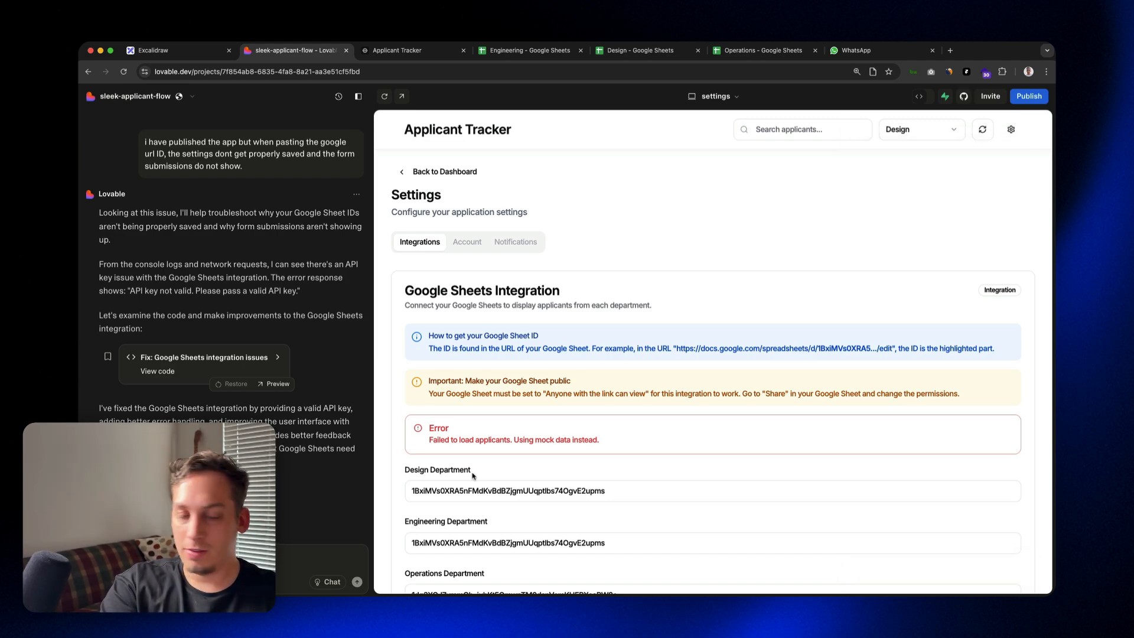
{"action": "key", "text": "ctrl+Tab"}
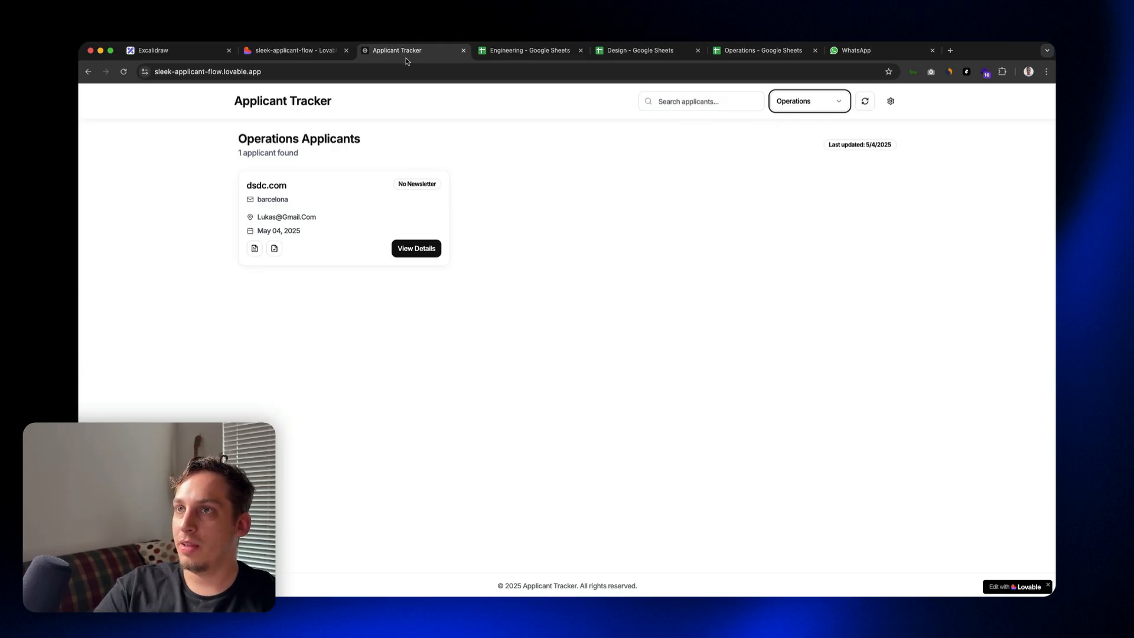
Step: Glance at the Excalidraw plan, then examine Lovable's reply about removing the Google API key requirement
{"action": "left_click", "coordinate": [289, 52]}
{"action": "left_click", "coordinate": [169, 55]}
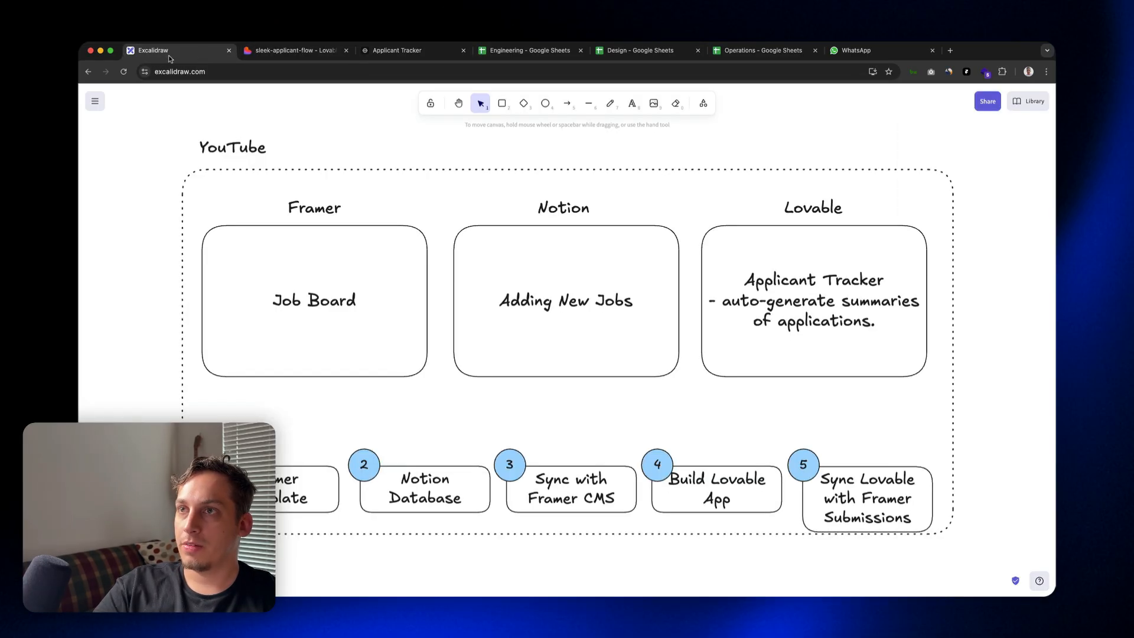
{"action": "left_click", "coordinate": [264, 51]}
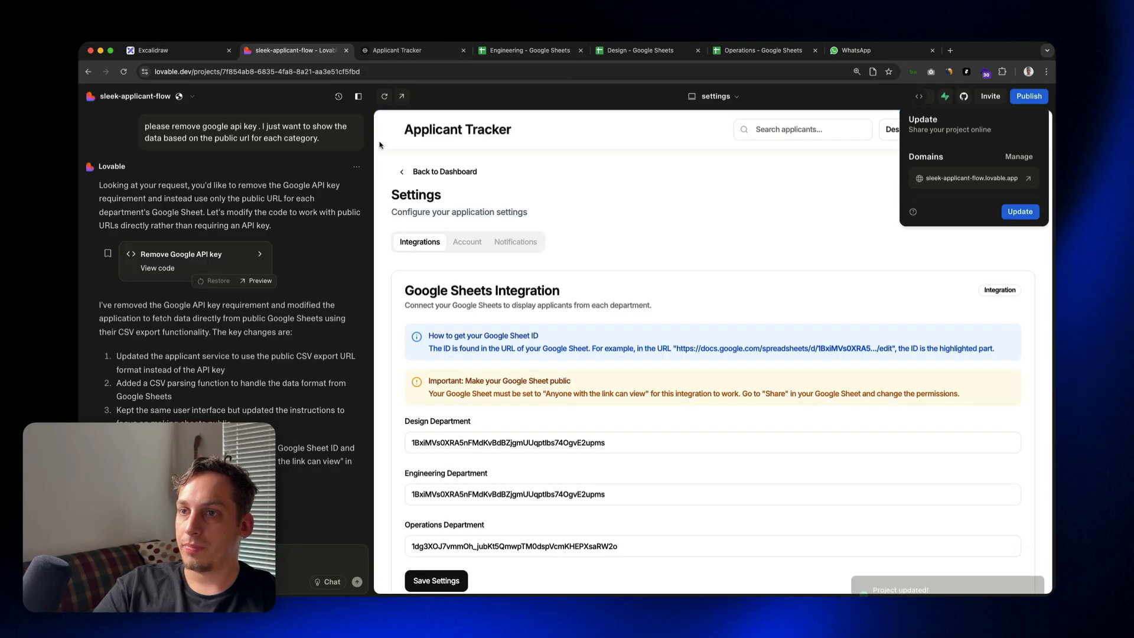
{"action": "left_click_drag", "start_coordinate": [159, 304], "coordinate": [171, 304]}
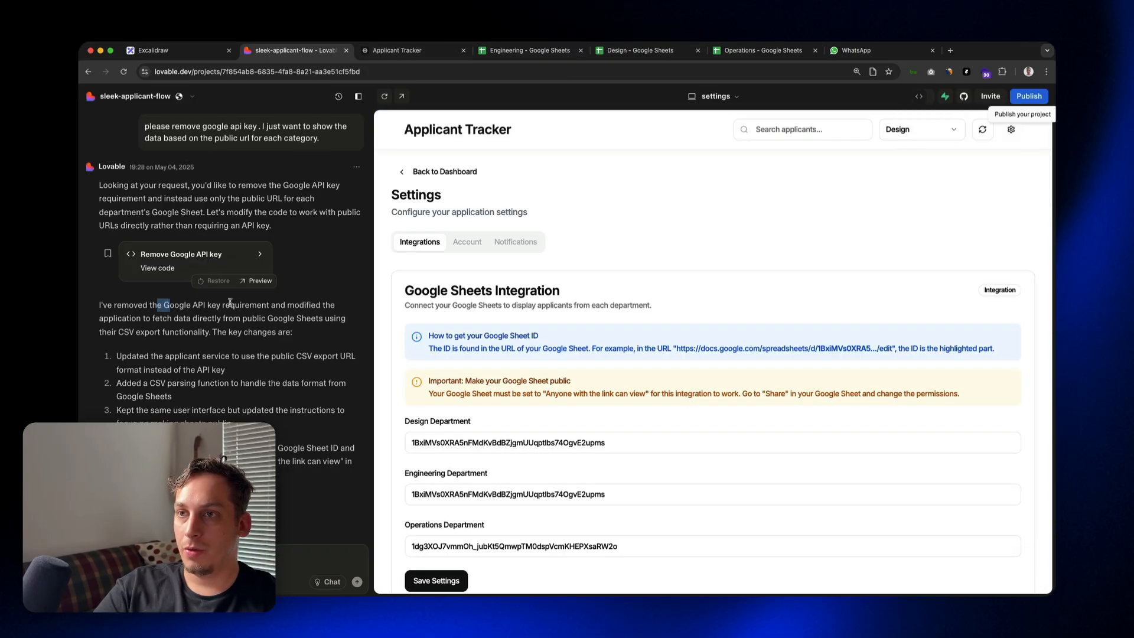
{"action": "left_click_drag", "start_coordinate": [272, 305], "coordinate": [166, 305]}
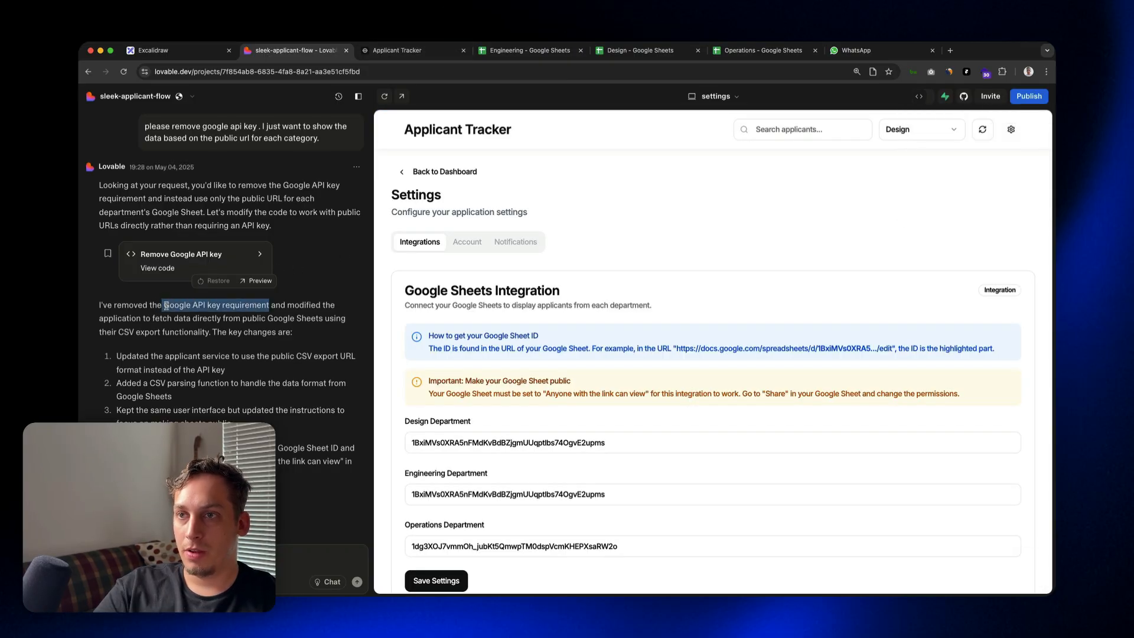
Step: View the published tracker's Operations applicants and highlight the sheet ID within the Engineering spreadsheet's URL
{"action": "left_click", "coordinate": [385, 52]}
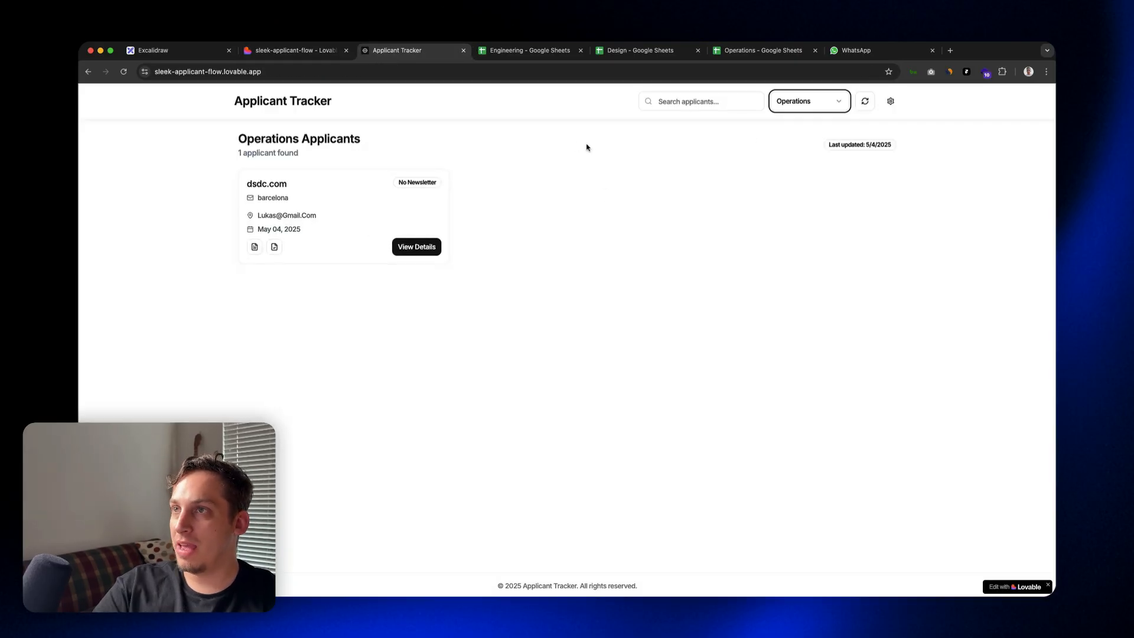
{"action": "left_click", "coordinate": [520, 55]}
{"action": "left_click_drag", "start_coordinate": [469, 71], "coordinate": [293, 75]}
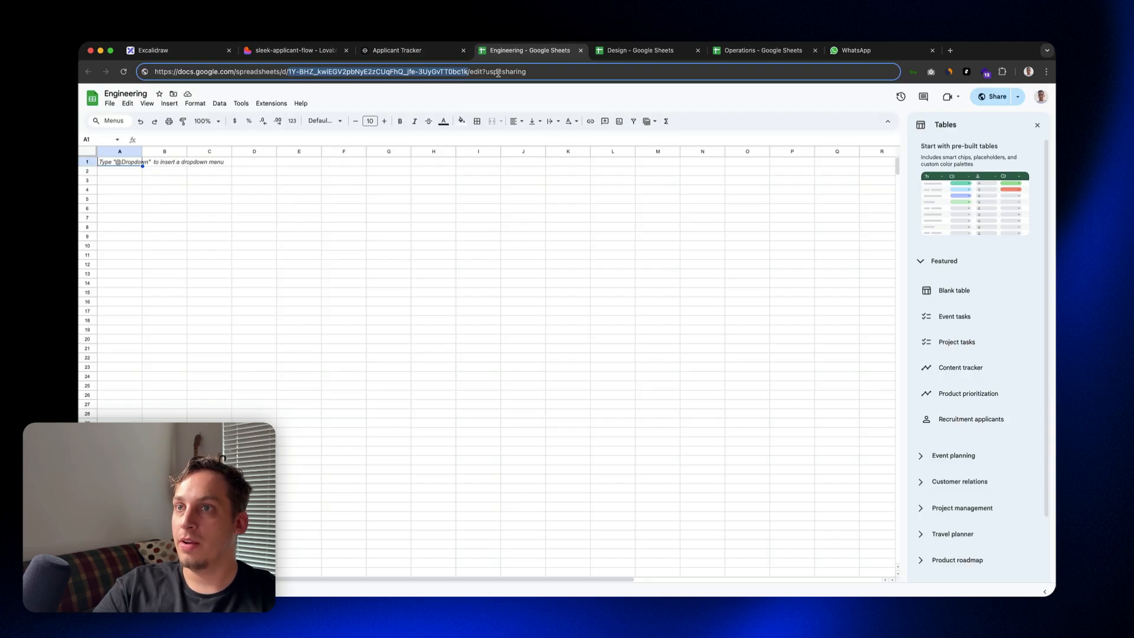
Step: Inspect the date, location and name entries in the Design spreadsheet's applicant row
{"action": "left_click", "coordinate": [616, 59]}
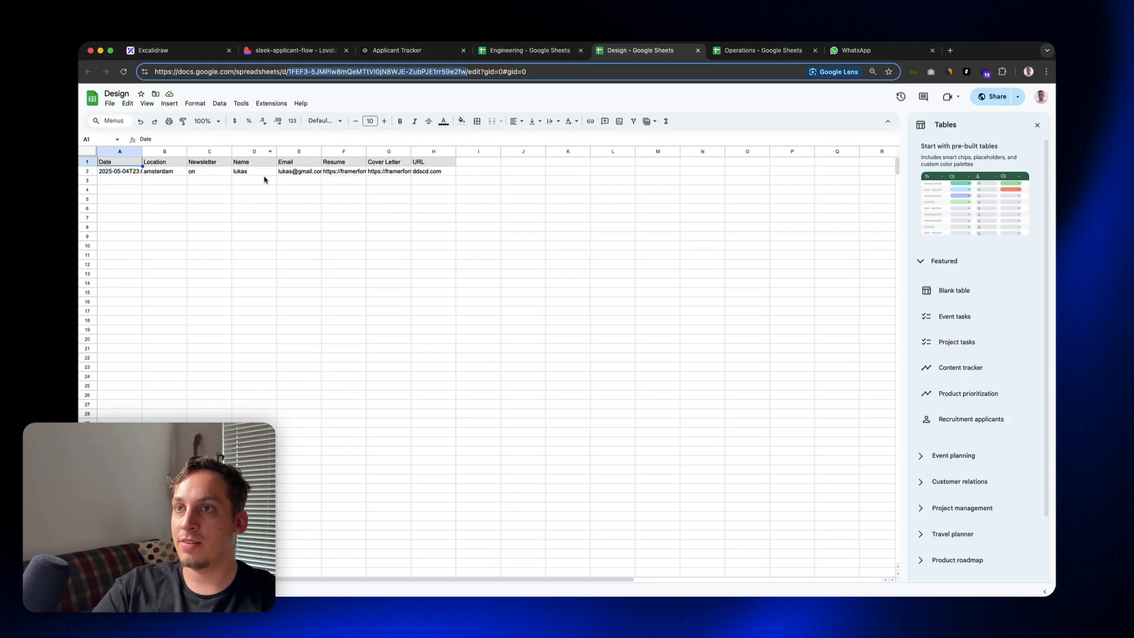
{"action": "left_click", "coordinate": [127, 174]}
{"action": "left_click", "coordinate": [175, 176]}
{"action": "left_click", "coordinate": [250, 174]}
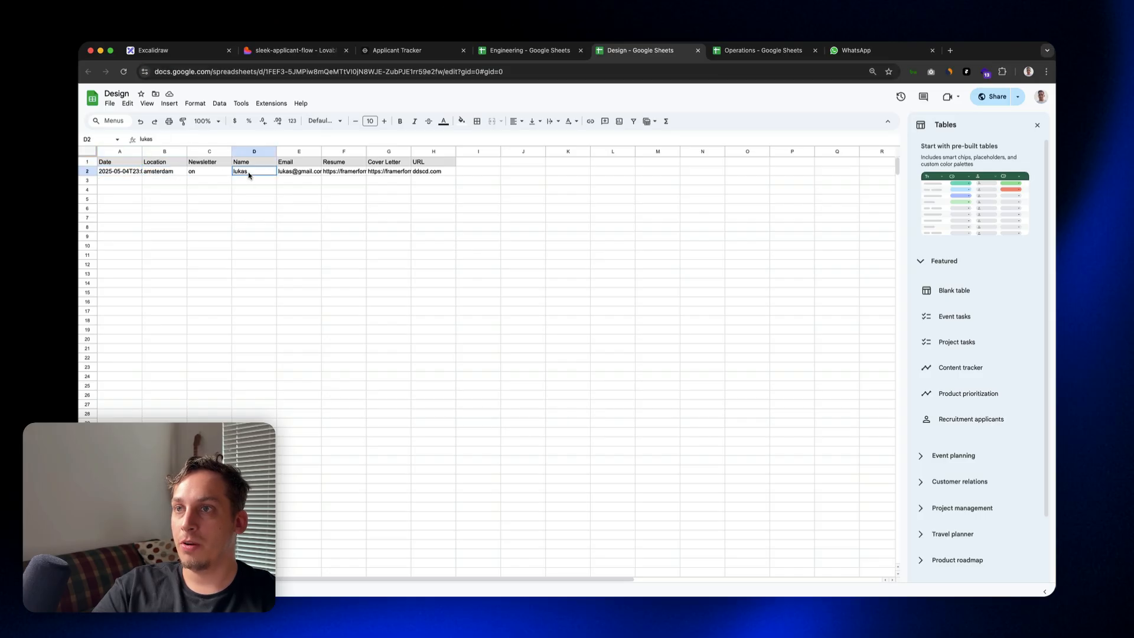
Step: Inspect the email, URL and newsletter entries in the Operations spreadsheet's applicant row
{"action": "left_click", "coordinate": [709, 58]}
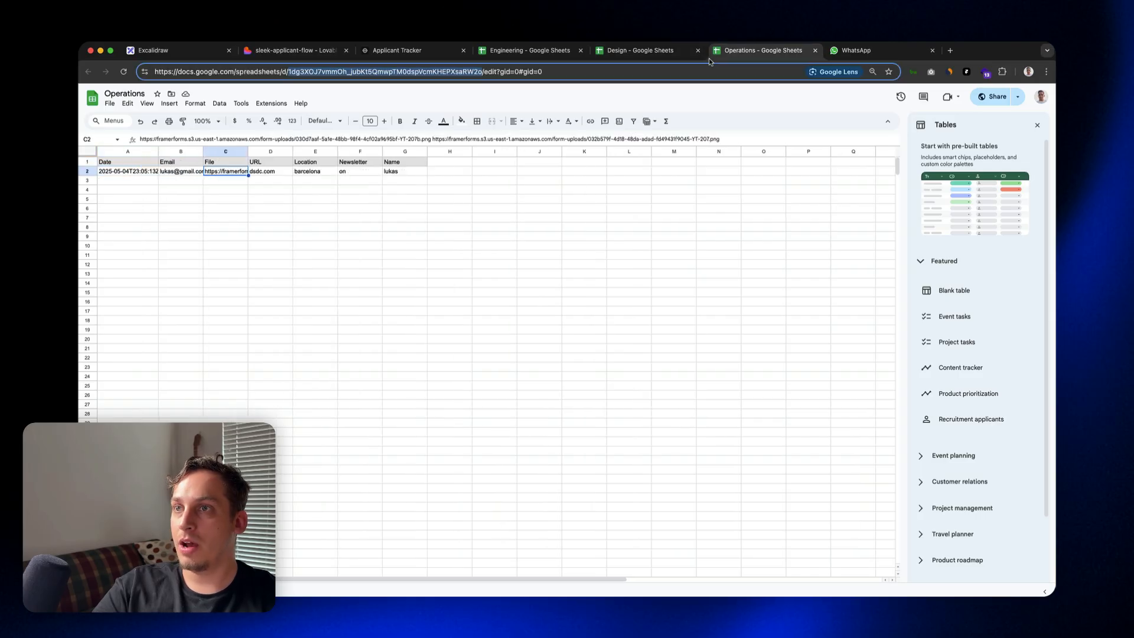
{"action": "left_click", "coordinate": [191, 174]}
{"action": "left_click", "coordinate": [279, 175]}
{"action": "left_click", "coordinate": [348, 175]}
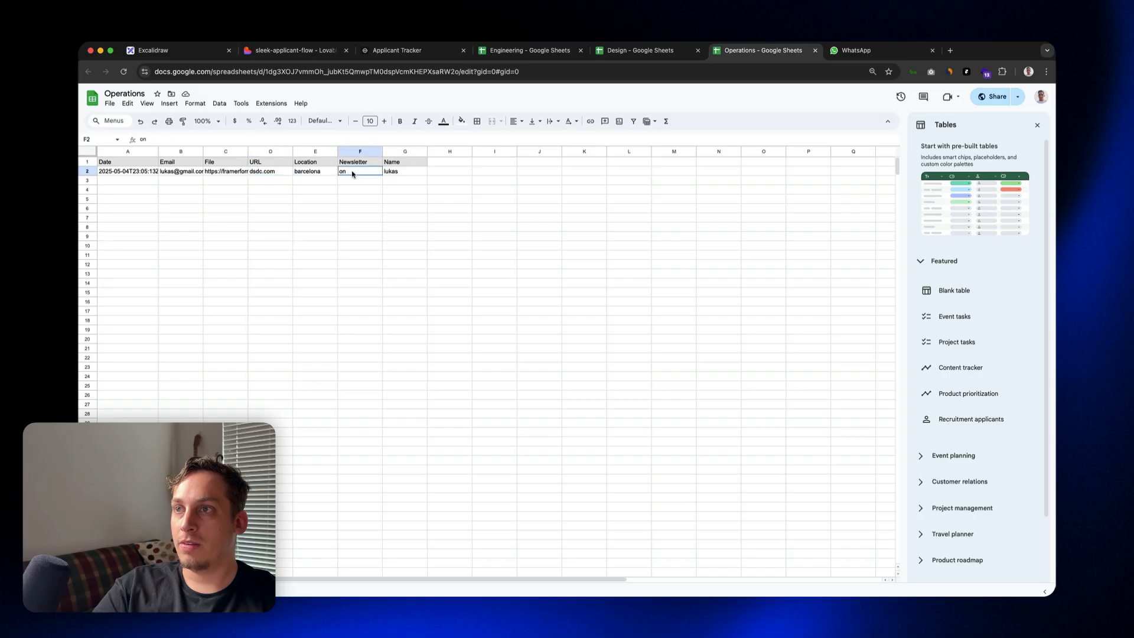
{"action": "left_click", "coordinate": [419, 173]}
Step: Check the Operations applicant's card and details in the published tracker, try the resume link, and close the details
{"action": "left_click", "coordinate": [406, 53]}
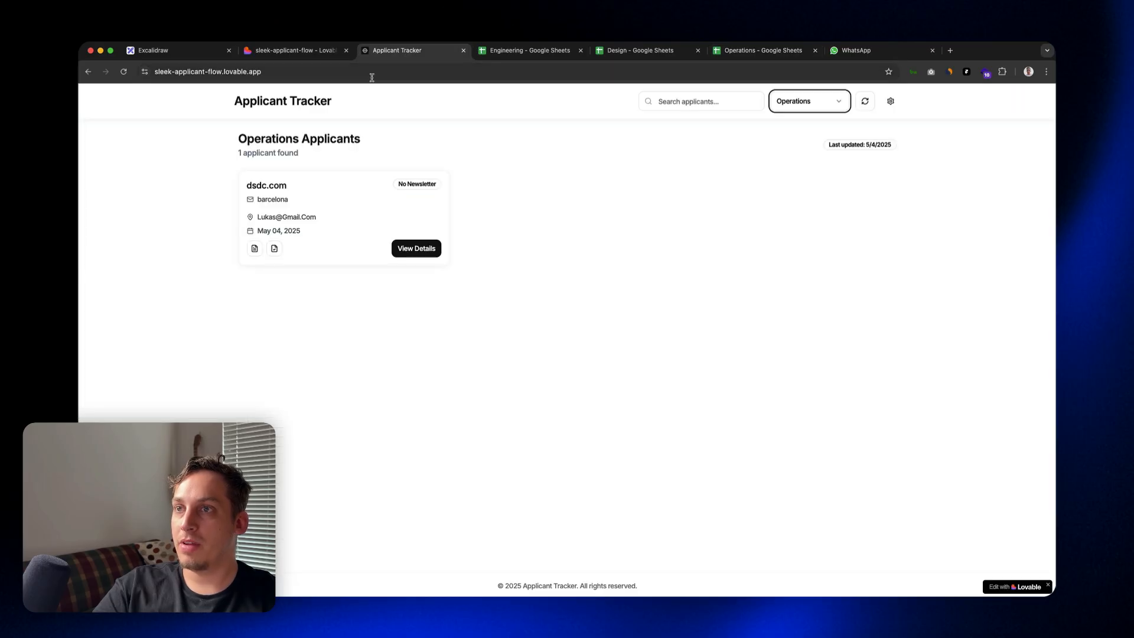
{"action": "left_click_drag", "start_coordinate": [250, 185], "coordinate": [329, 218]}
{"action": "left_click", "coordinate": [408, 249]}
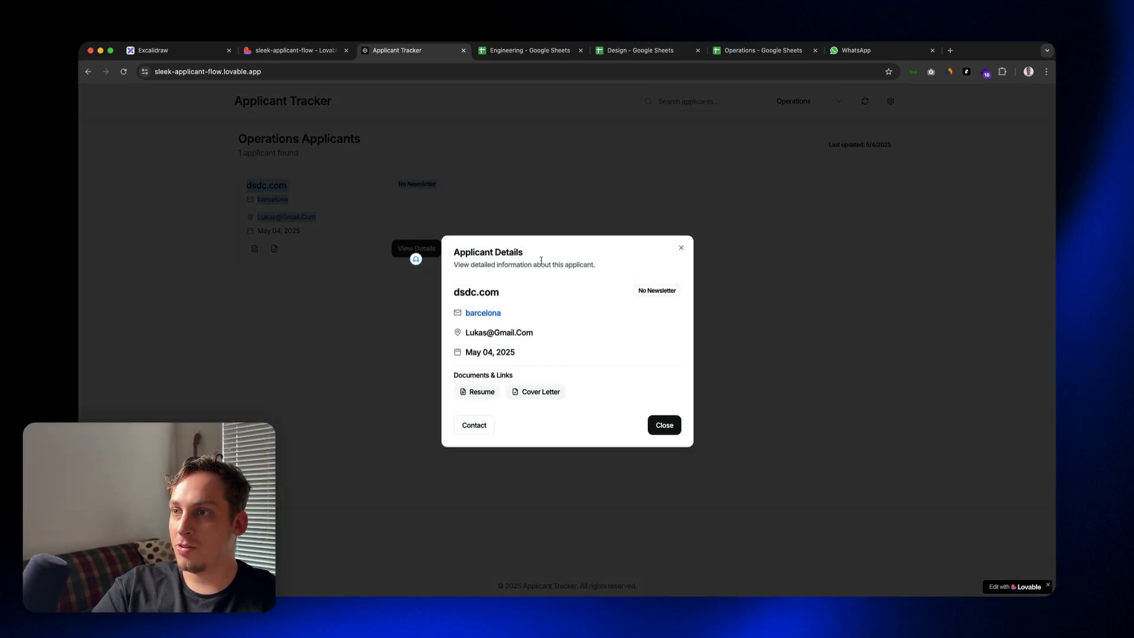
{"action": "left_click", "coordinate": [487, 393]}
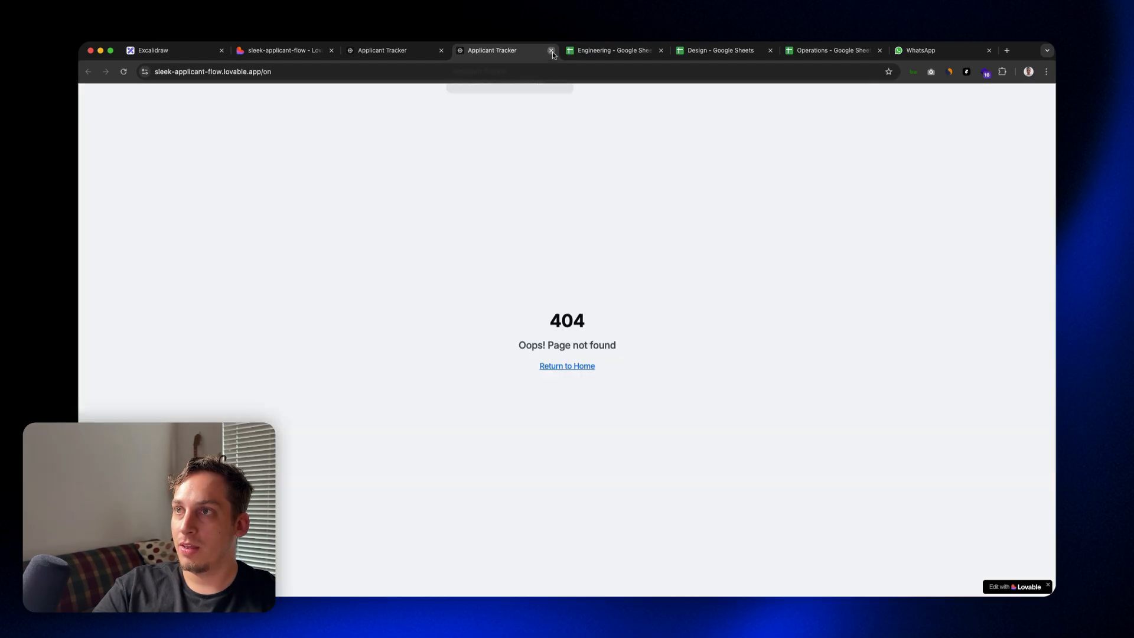
{"action": "left_click", "coordinate": [552, 52]}
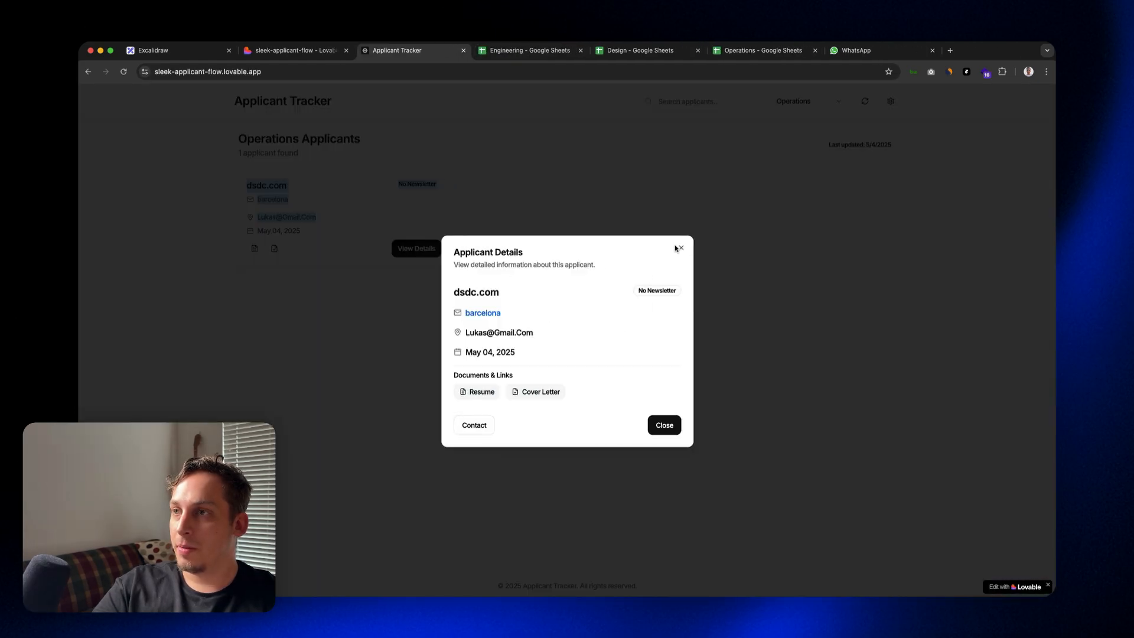
{"action": "left_click", "coordinate": [681, 247]}
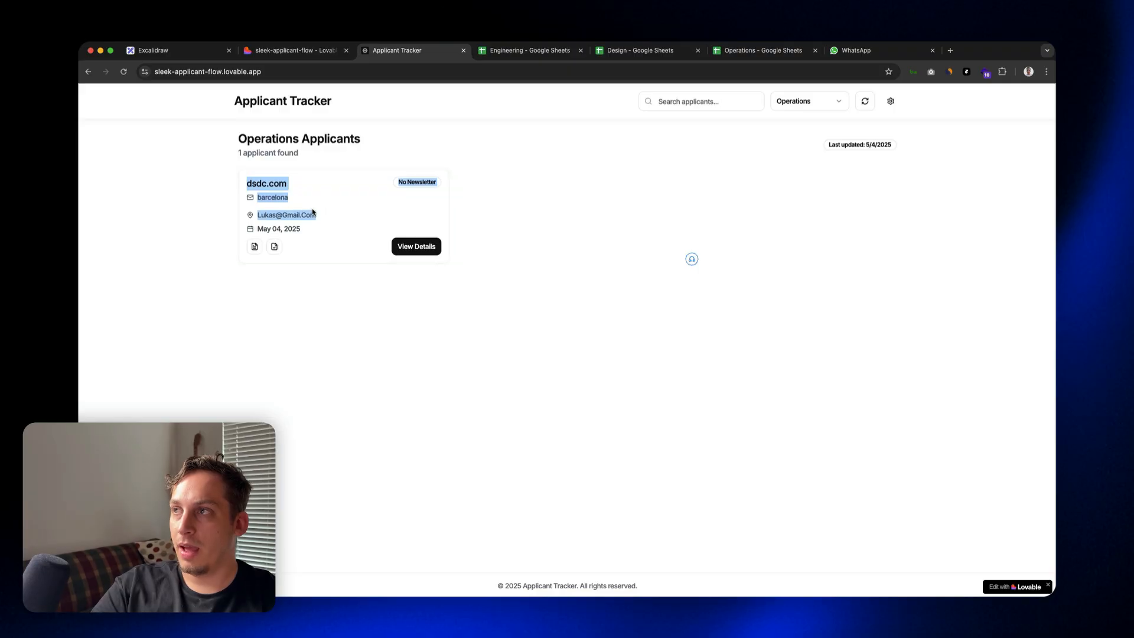
Step: Switch the tracker to Design and examine the required Google Sheet column order in the integration settings
{"action": "left_click", "coordinate": [821, 104]}
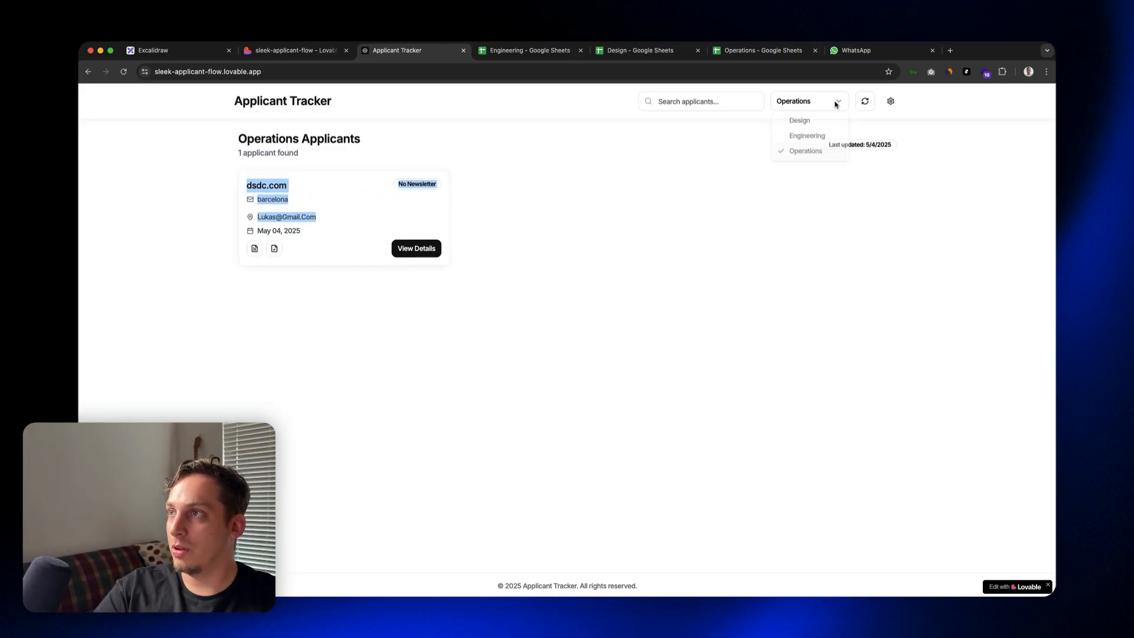
{"action": "left_click", "coordinate": [790, 118]}
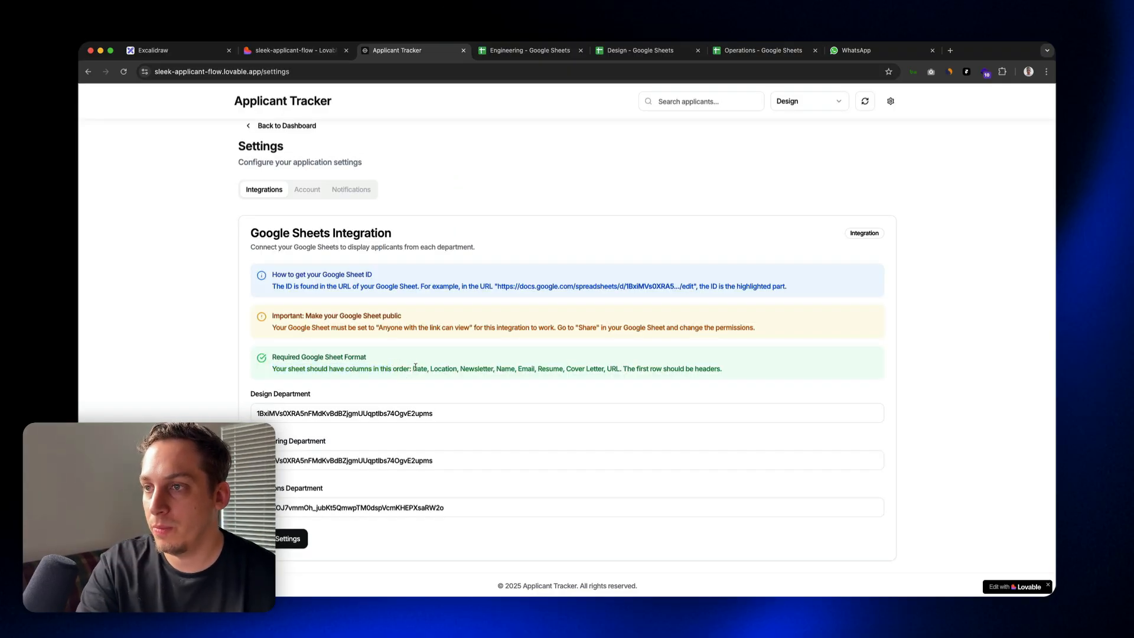
{"action": "left_click_drag", "start_coordinate": [421, 368], "coordinate": [431, 367]}
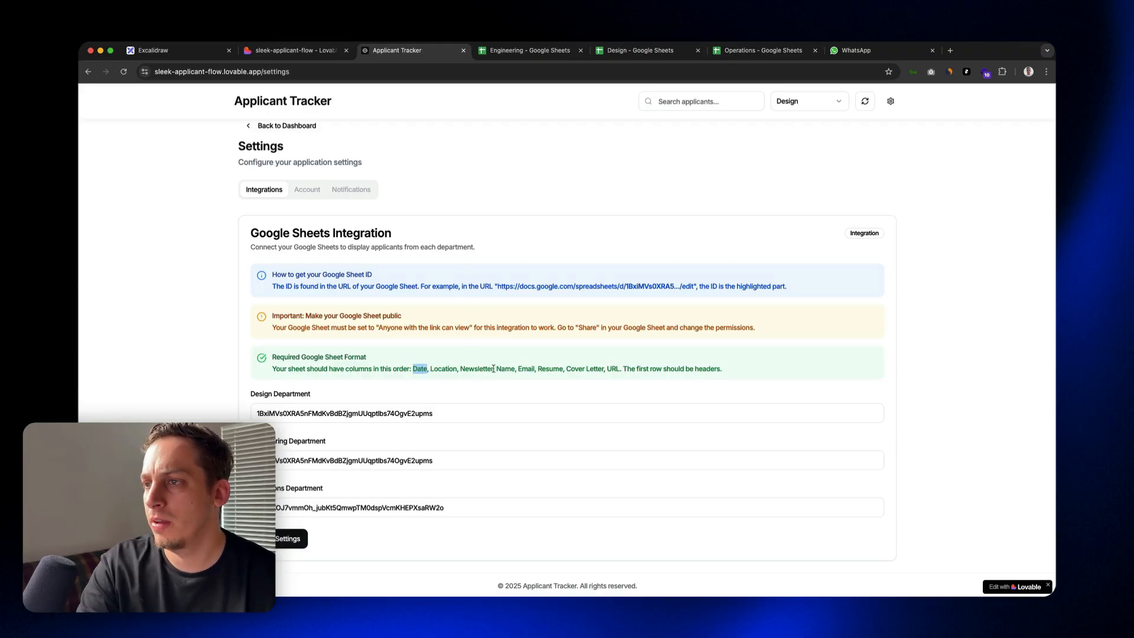
{"action": "left_click_drag", "start_coordinate": [495, 367], "coordinate": [738, 384]}
{"action": "left_click", "coordinate": [628, 367]}
{"action": "left_click", "coordinate": [393, 369]}
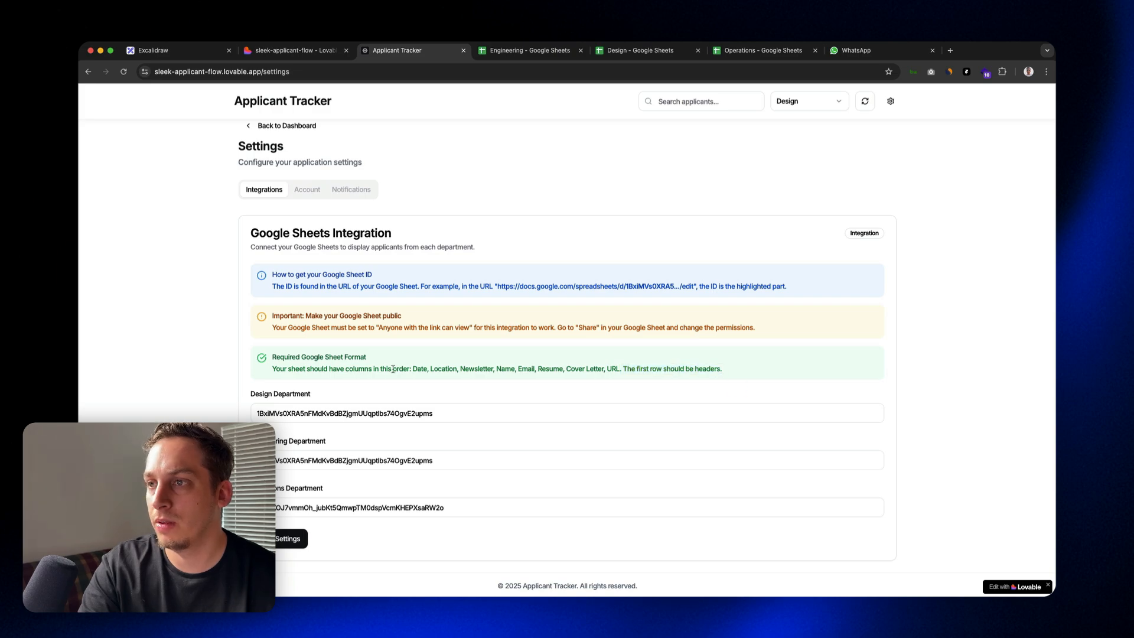
{"action": "left_click_drag", "start_coordinate": [415, 367], "coordinate": [533, 369]}
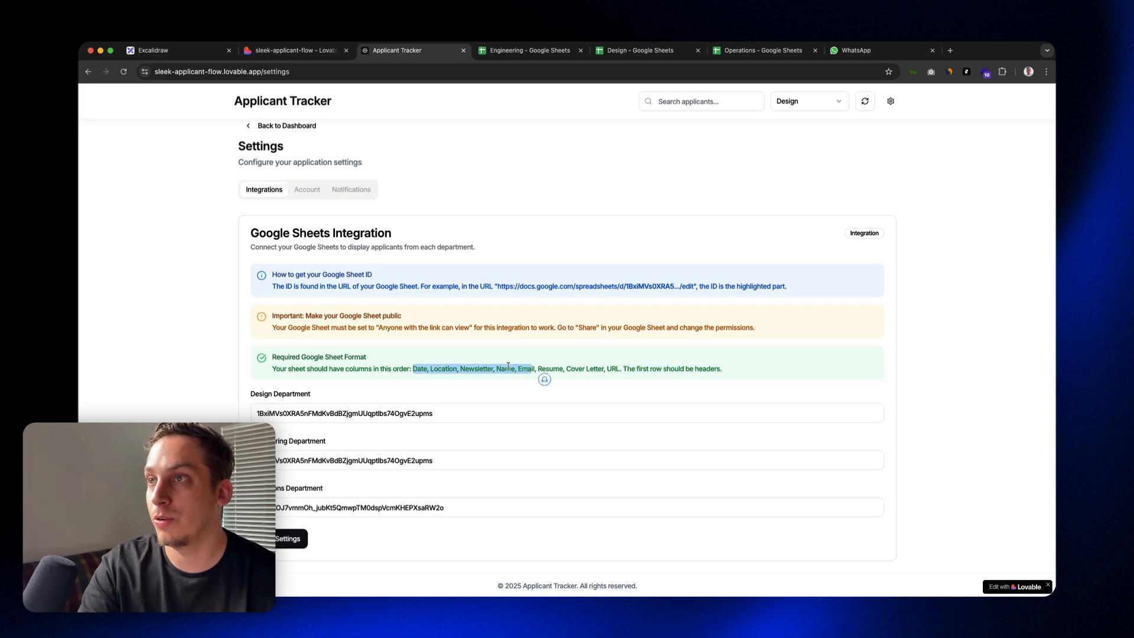
Step: Copy the sheet ID from the Design spreadsheet's URL and set it as the tracker's Design Department ID
{"action": "left_click", "coordinate": [572, 50]}
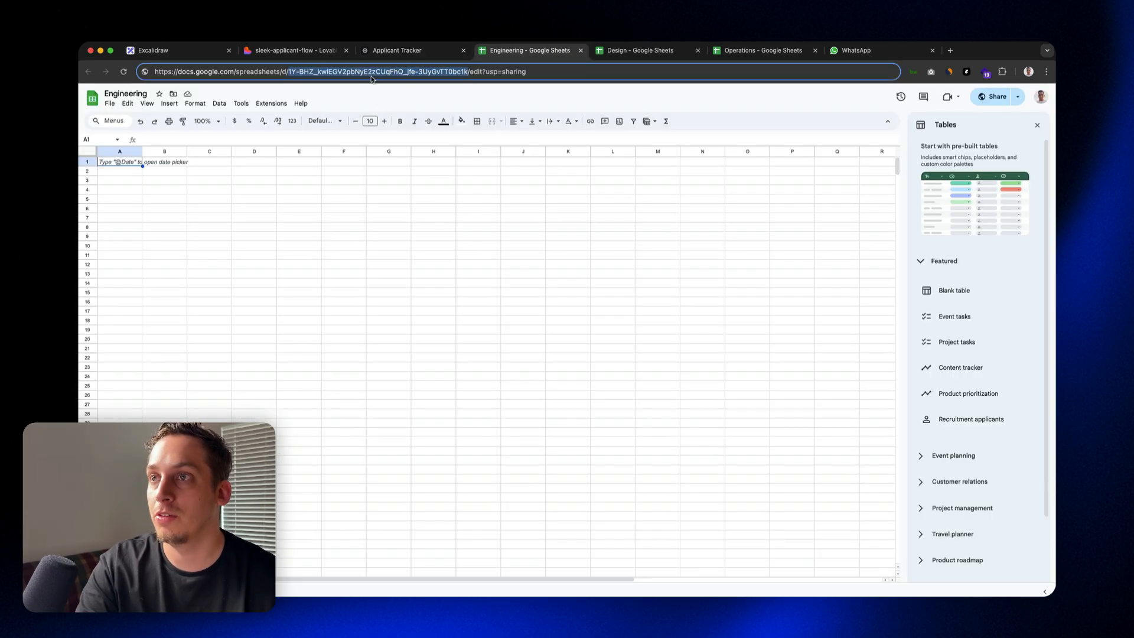
{"action": "left_click", "coordinate": [614, 52]}
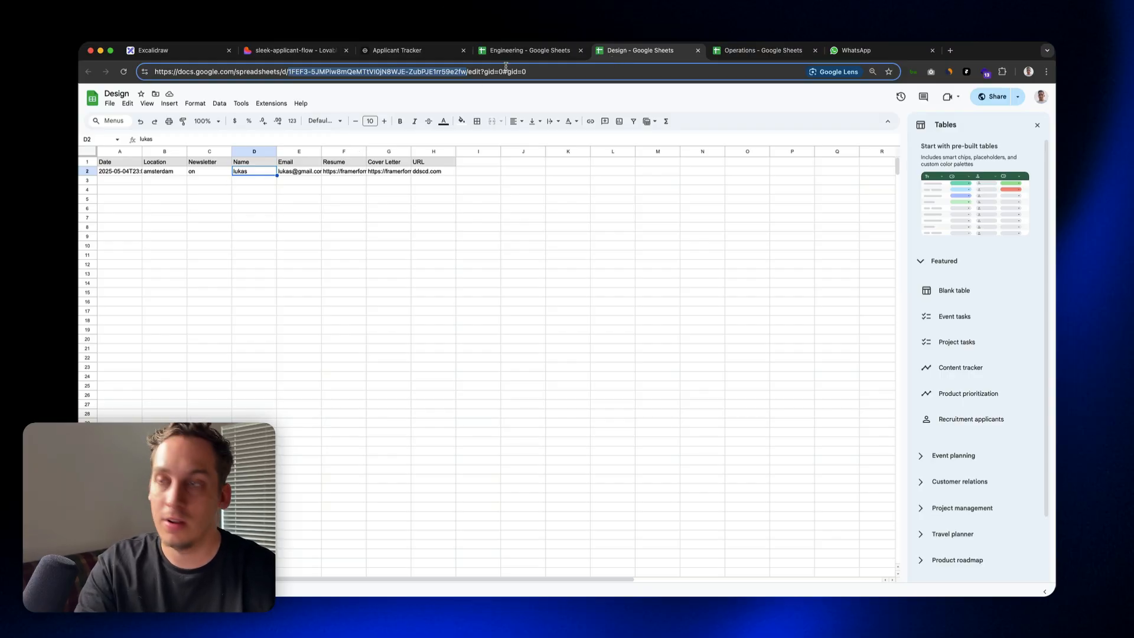
{"action": "left_click", "coordinate": [408, 50]}
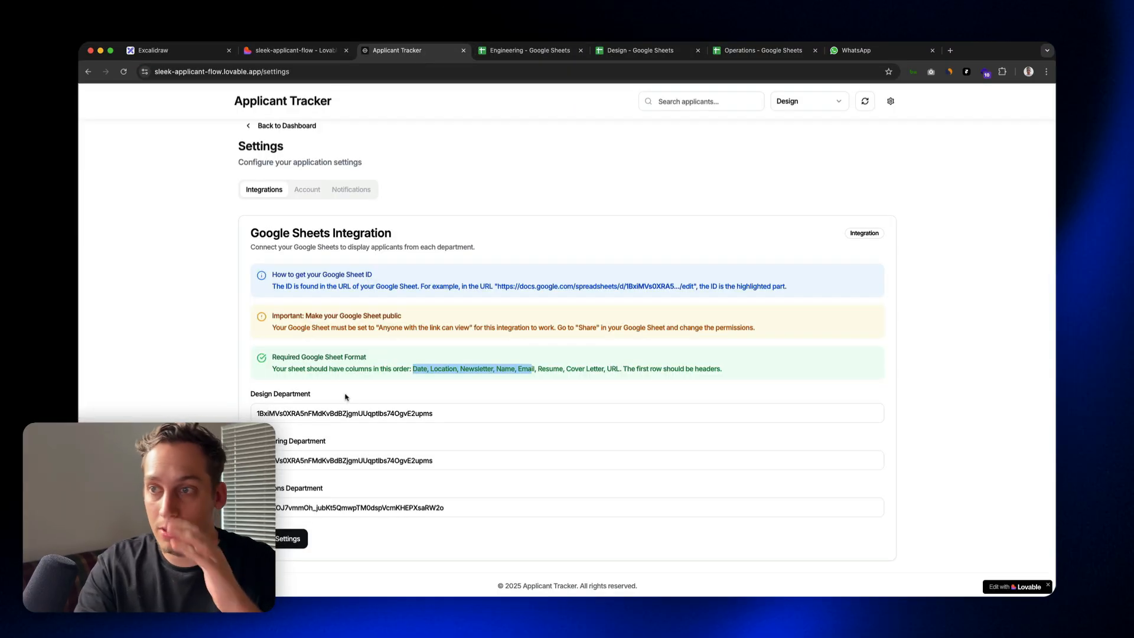
{"action": "double_click", "coordinate": [311, 412]}
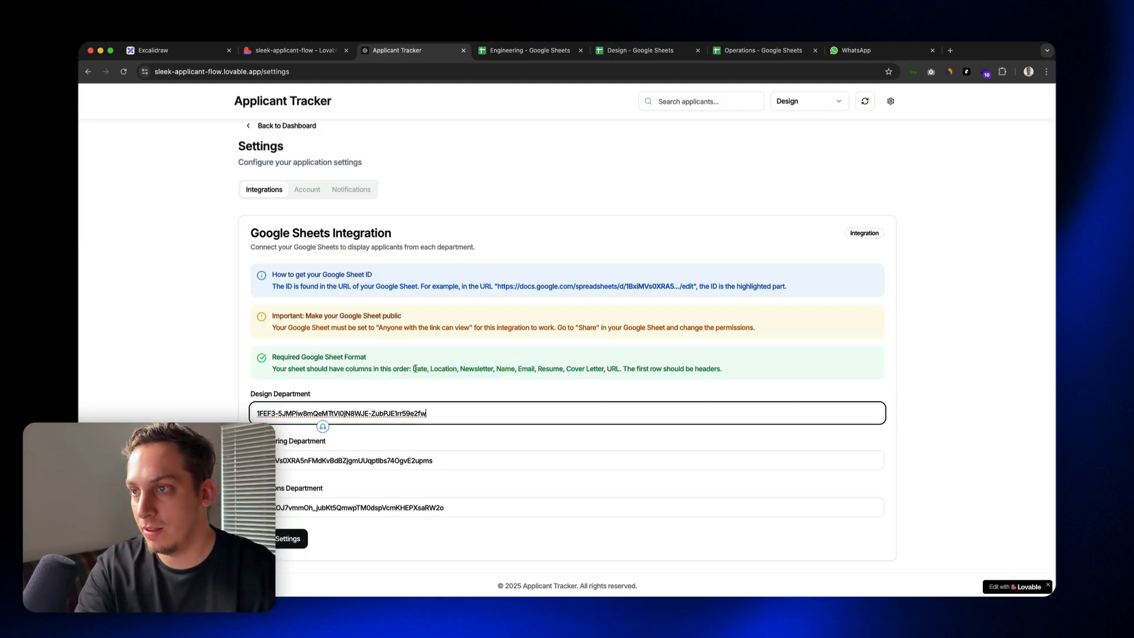
Step: Recheck the required column order and the Operations Department sheet ID, and save the integration settings
{"action": "left_click_drag", "start_coordinate": [413, 368], "coordinate": [631, 370]}
{"action": "left_click", "coordinate": [362, 508]}
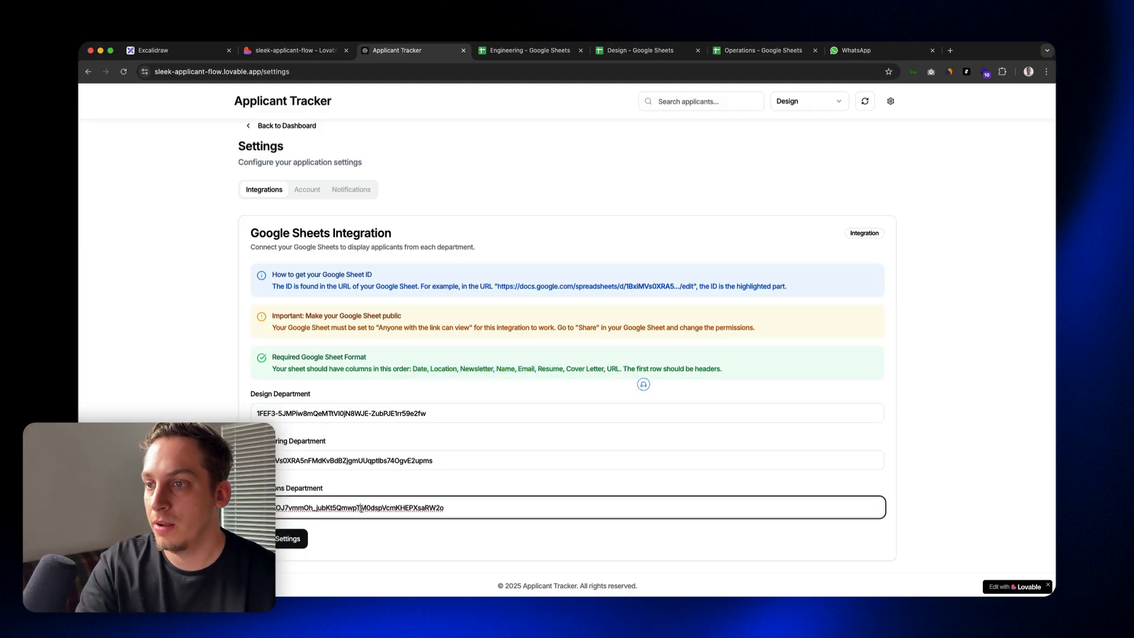
{"action": "double_click", "coordinate": [362, 508]}
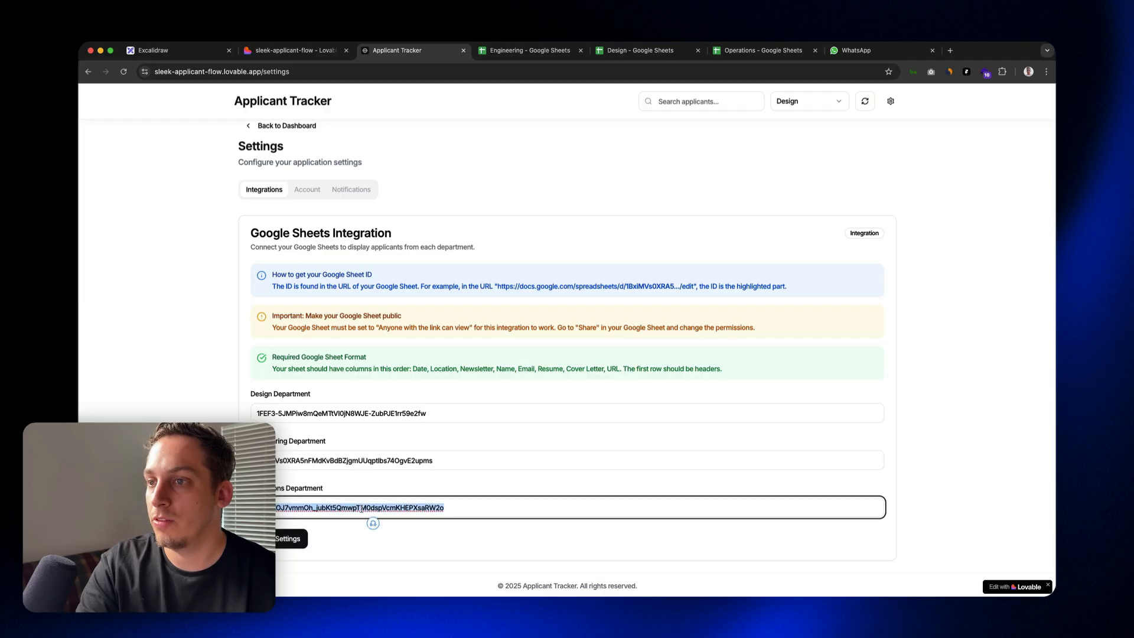
{"action": "left_click", "coordinate": [732, 54]}
{"action": "left_click", "coordinate": [412, 50]}
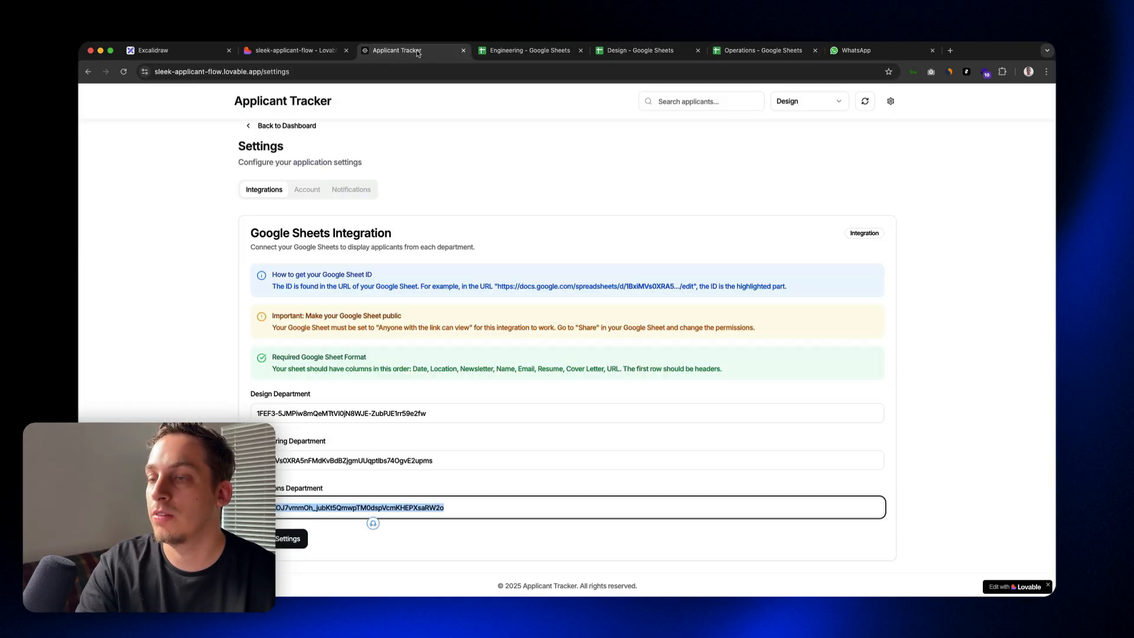
{"action": "left_click", "coordinate": [285, 539]}
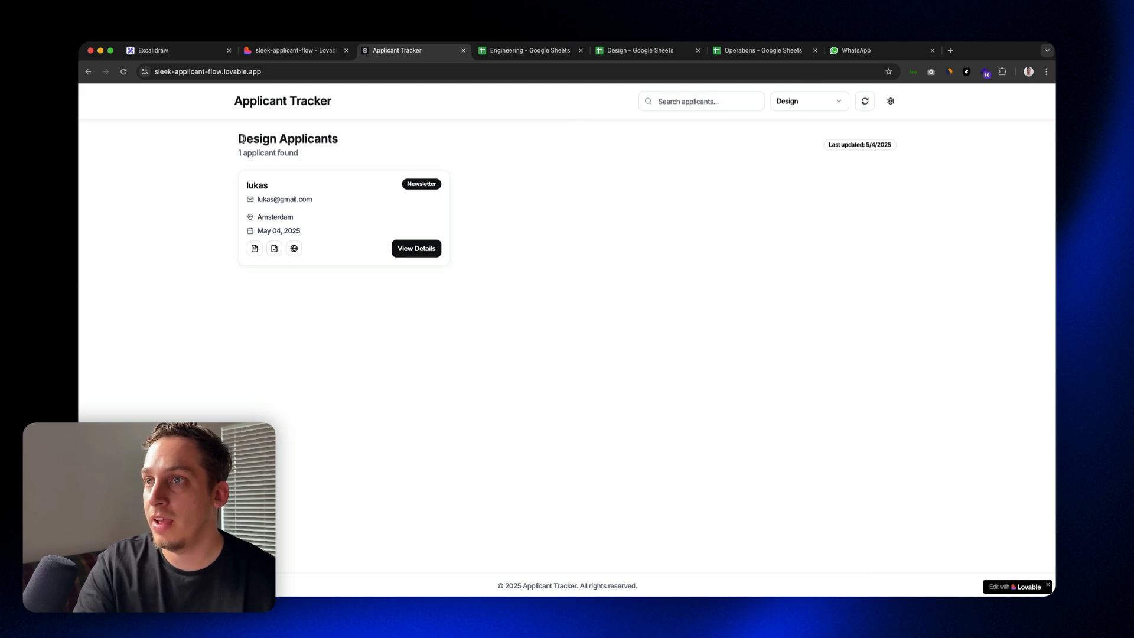
Step: View the tracker's Design, Operations and Engineering applicants one department after another
{"action": "left_click_drag", "start_coordinate": [238, 138], "coordinate": [357, 144]}
{"action": "left_click", "coordinate": [838, 101]}
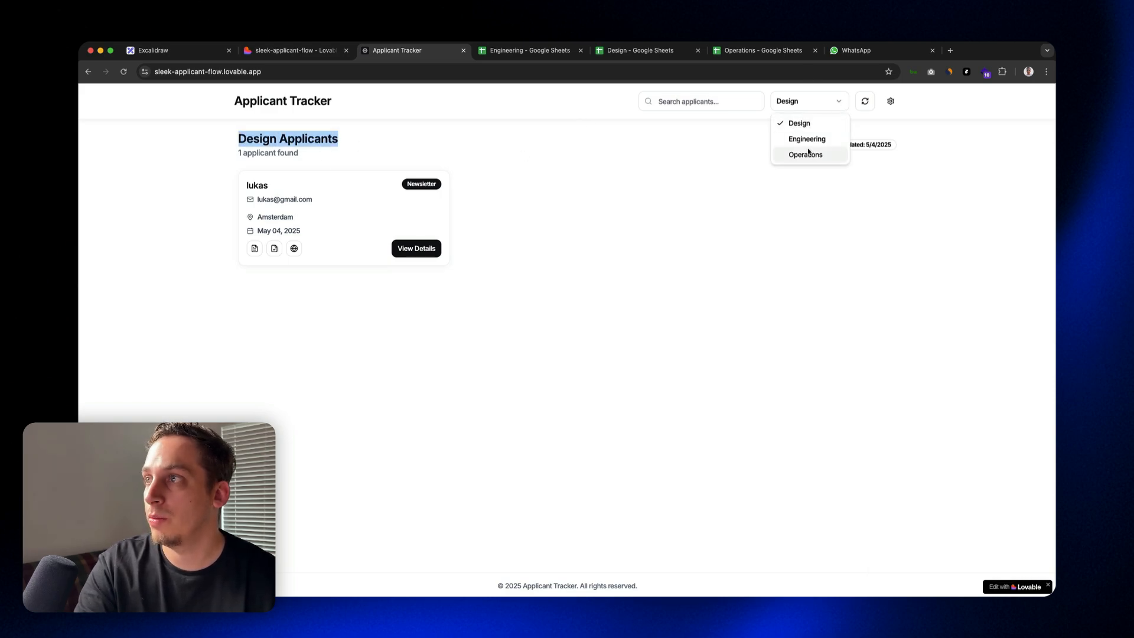
{"action": "left_click", "coordinate": [805, 154]}
{"action": "left_click", "coordinate": [818, 102]}
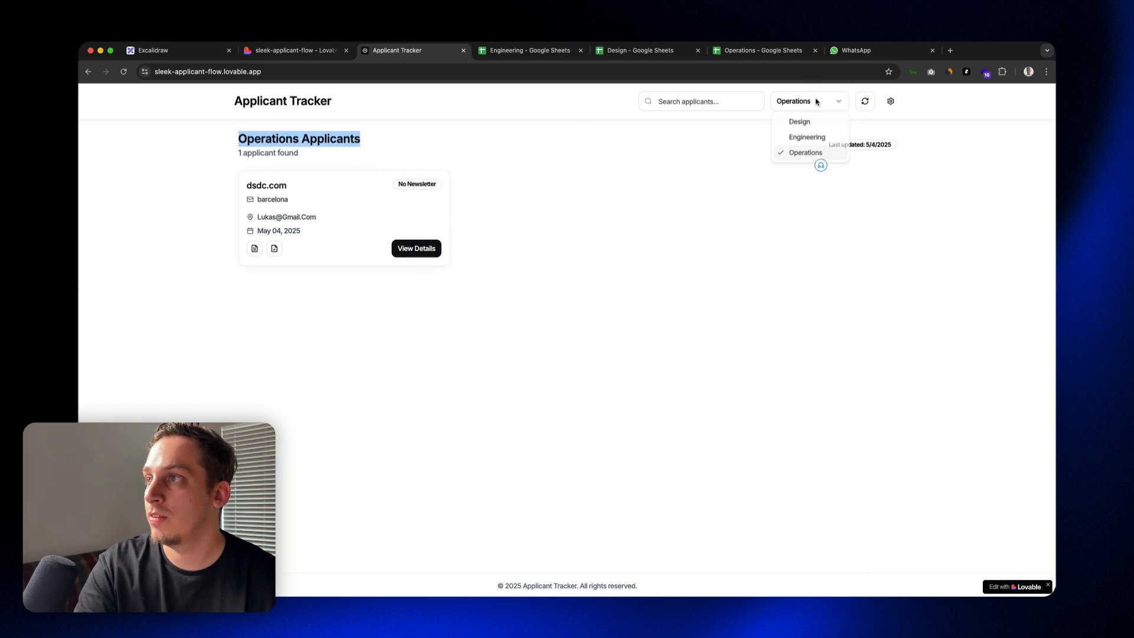
{"action": "left_click", "coordinate": [807, 138]}
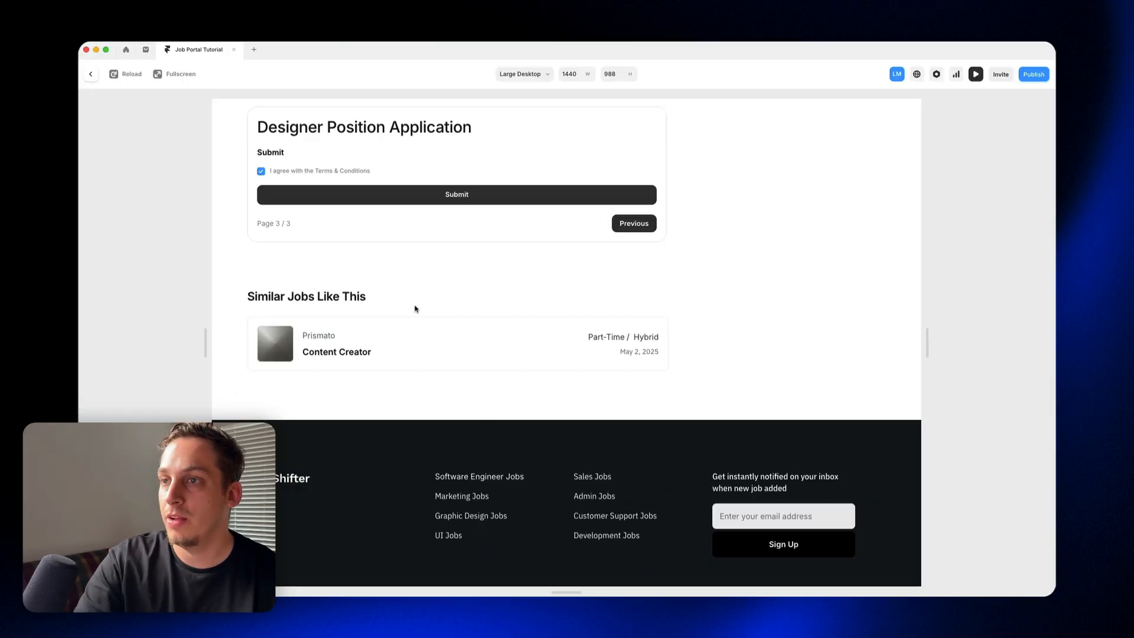
Step: Return to the top of the Lovable UI Designer job page in Framer and exit the preview
{"action": "scroll", "coordinate": [347, 275], "scroll_direction": "up", "scroll_amount": 15}
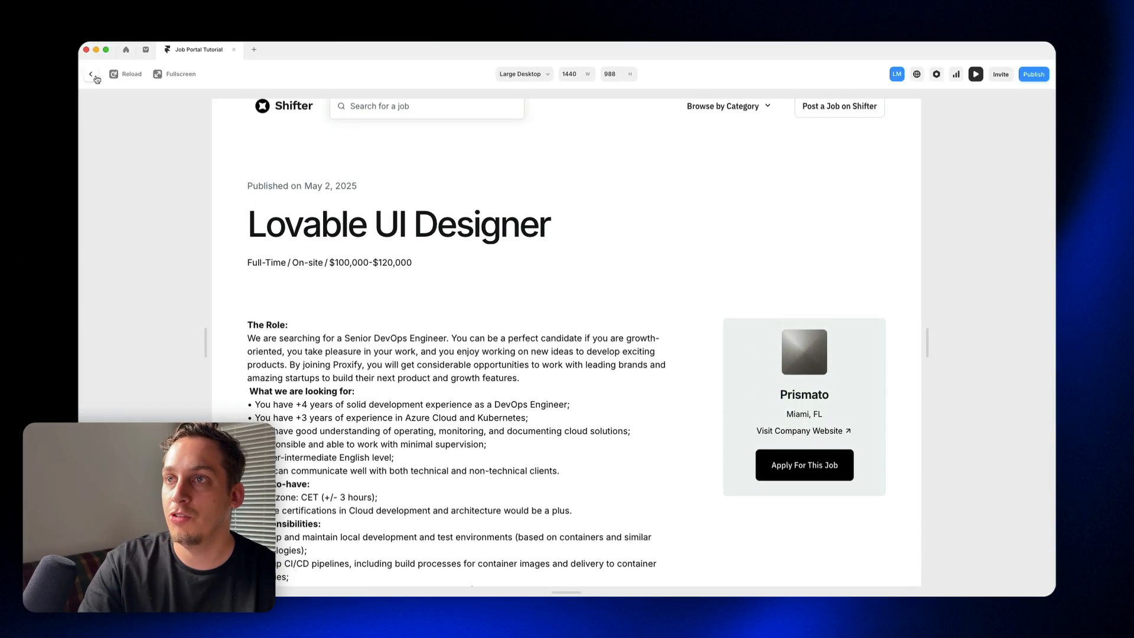
{"action": "left_click", "coordinate": [91, 75]}
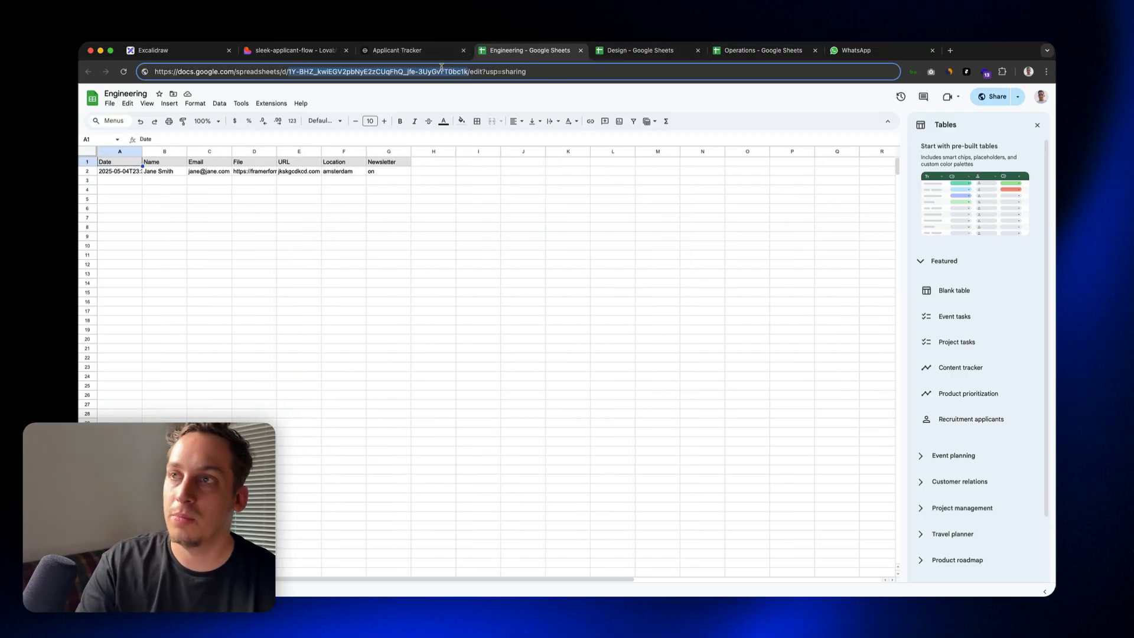
Step: Link the Engineering spreadsheet in the published tracker's settings, and view the Engineering applicant's details
{"action": "left_click", "coordinate": [399, 52]}
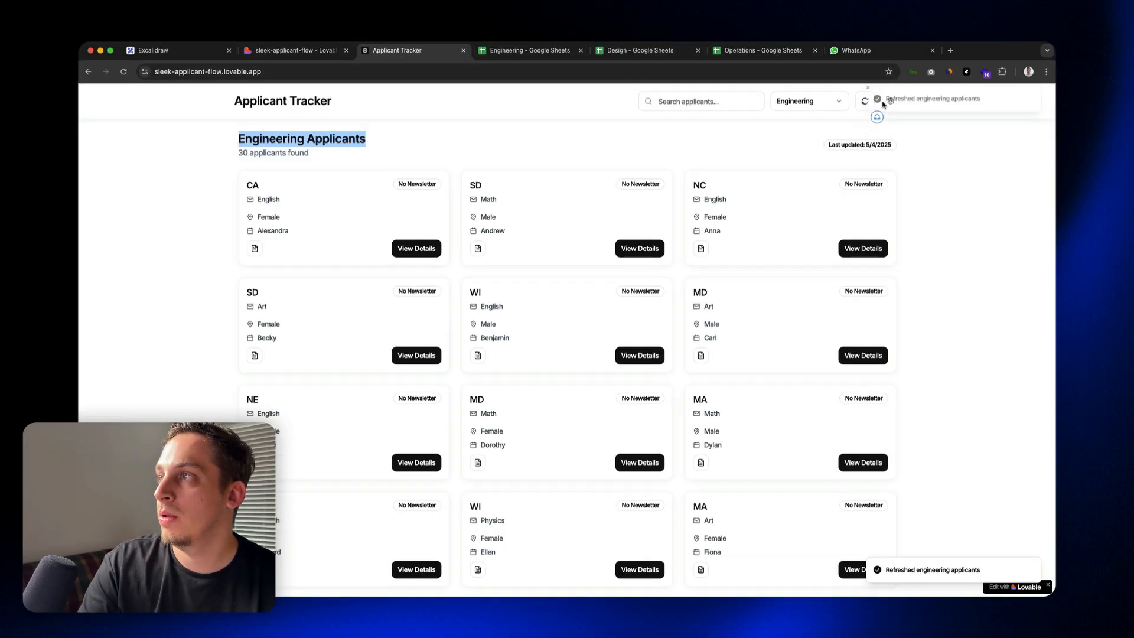
{"action": "left_click", "coordinate": [889, 101]}
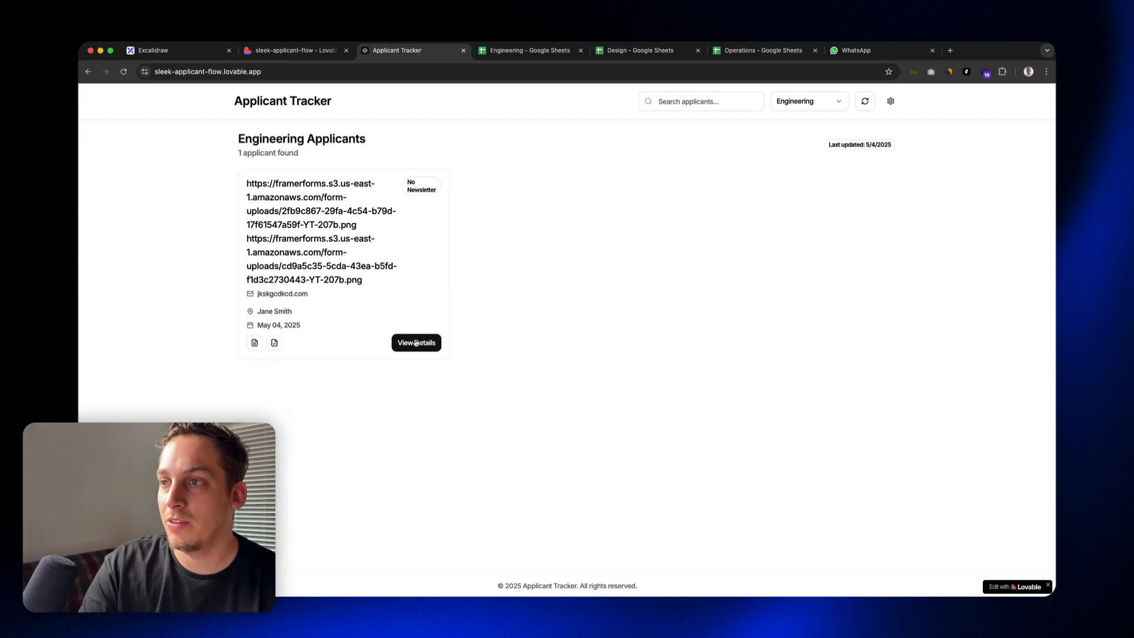
{"action": "left_click", "coordinate": [417, 343]}
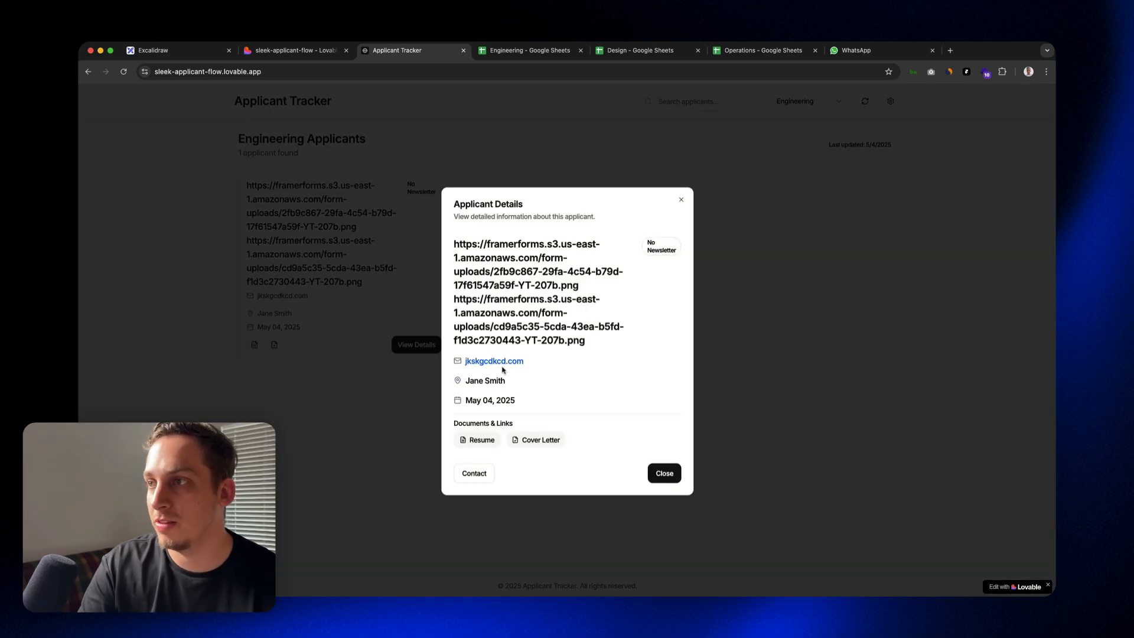
{"action": "key", "text": "Escape"}
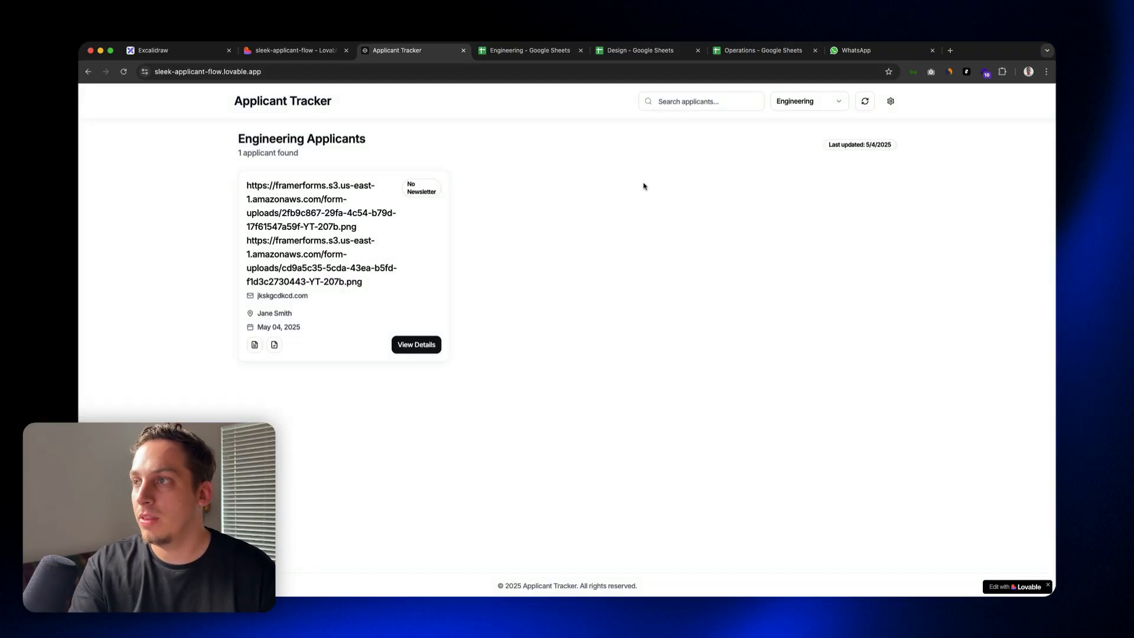
Step: View the tracker's Operations applicants and compare them with the Design spreadsheet's column layout
{"action": "left_click", "coordinate": [836, 99]}
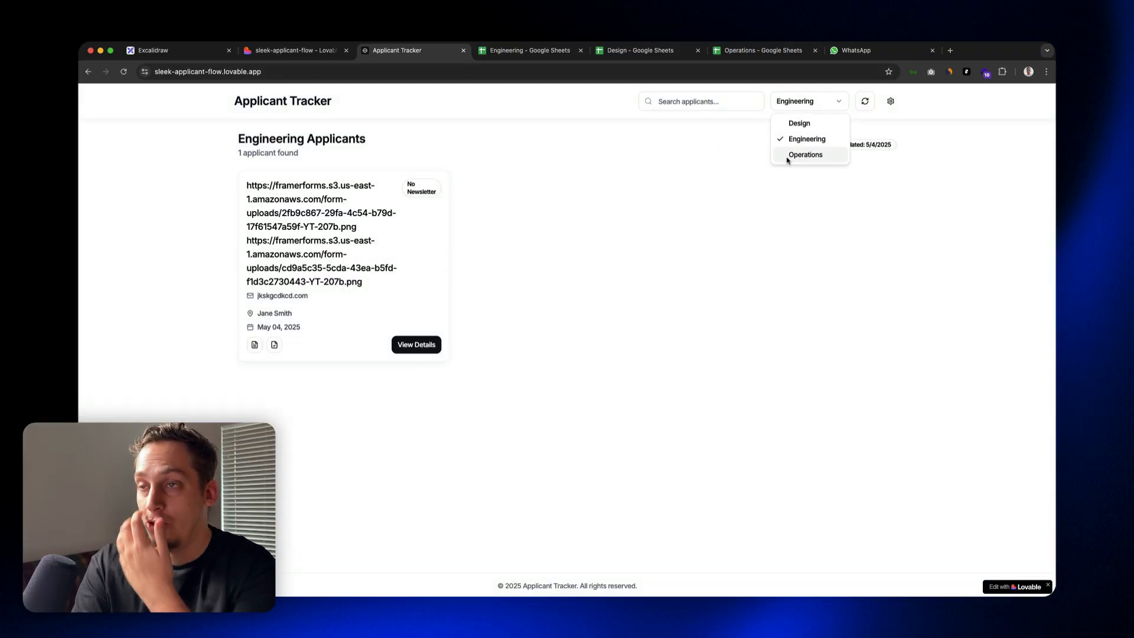
{"action": "left_click", "coordinate": [789, 156]}
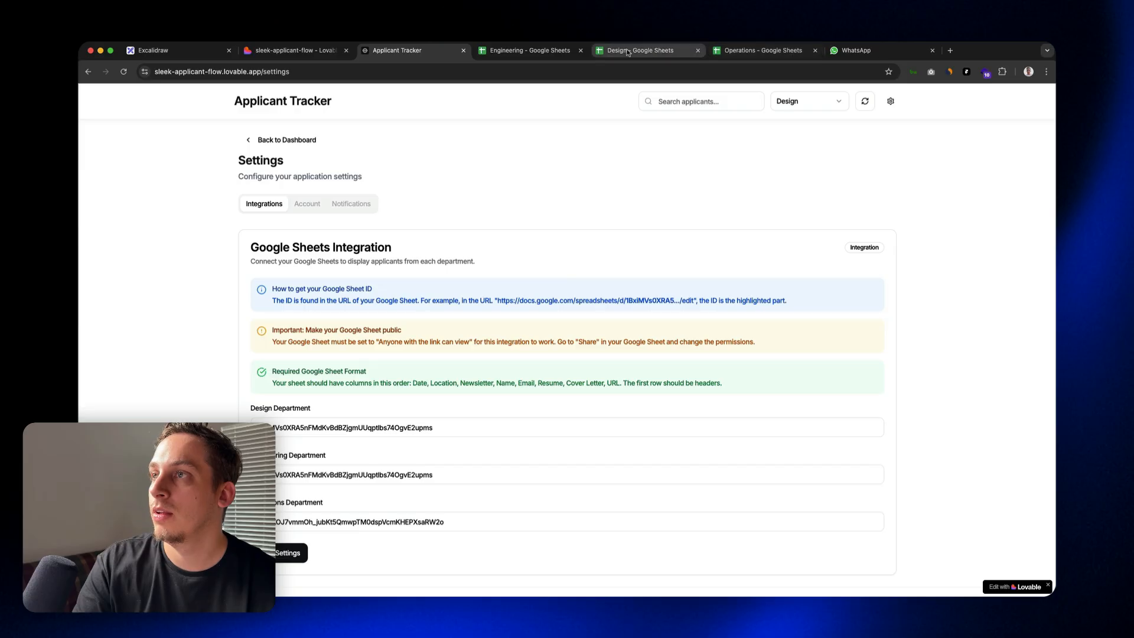
{"action": "left_click", "coordinate": [641, 51]}
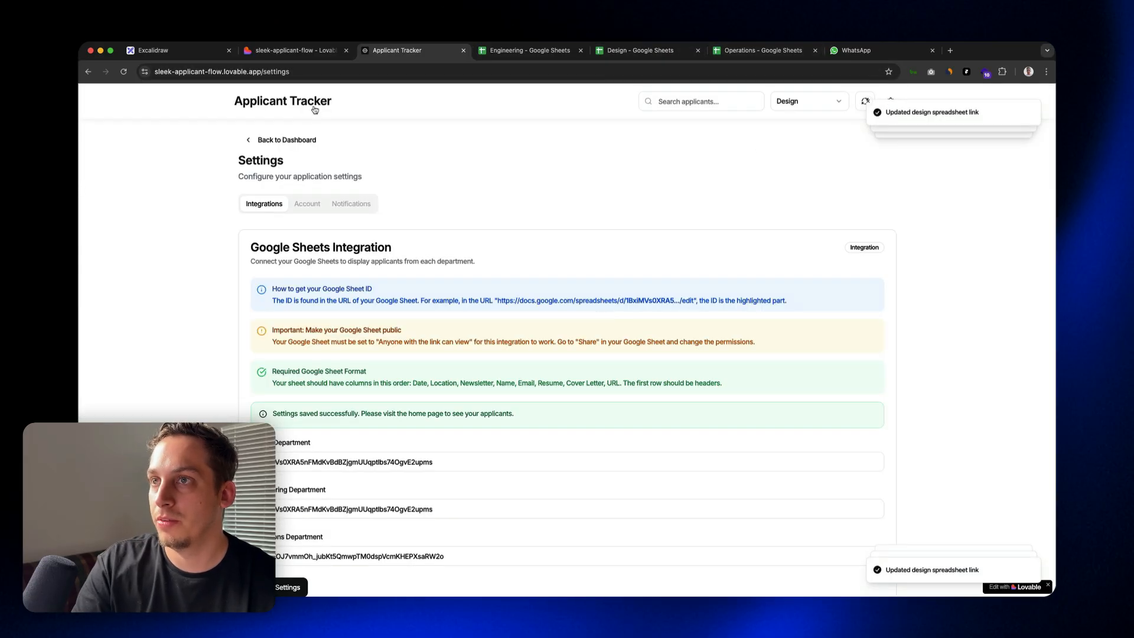
{"action": "left_click", "coordinate": [314, 110]}
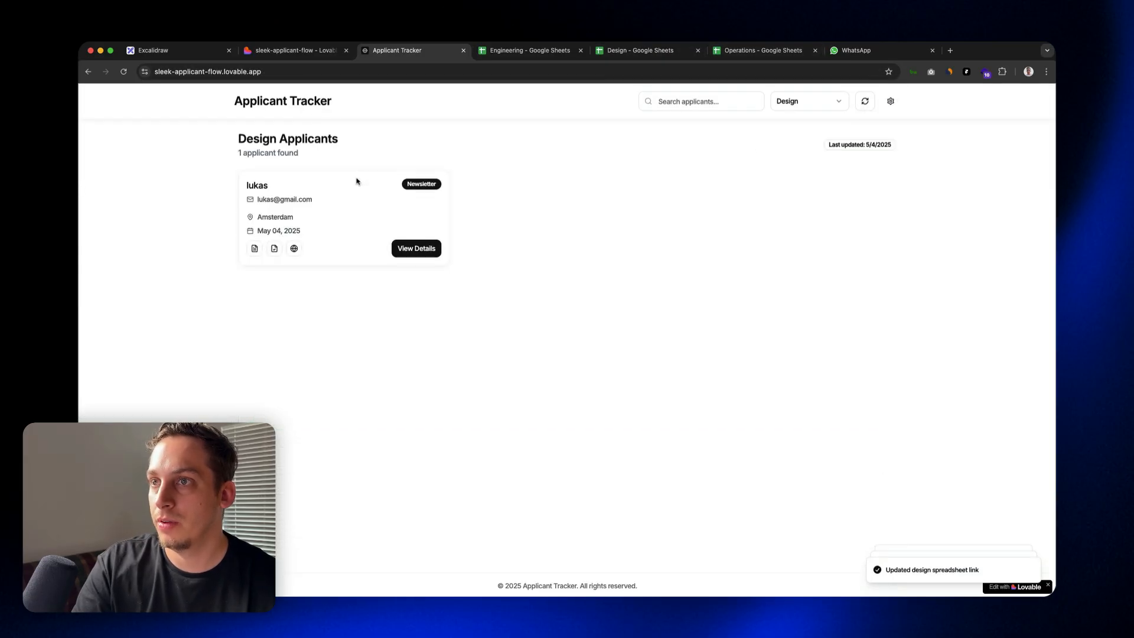
Step: Test the contact option in the Design applicant's details, and discard the e-mail draft without saving
{"action": "left_click", "coordinate": [404, 249]}
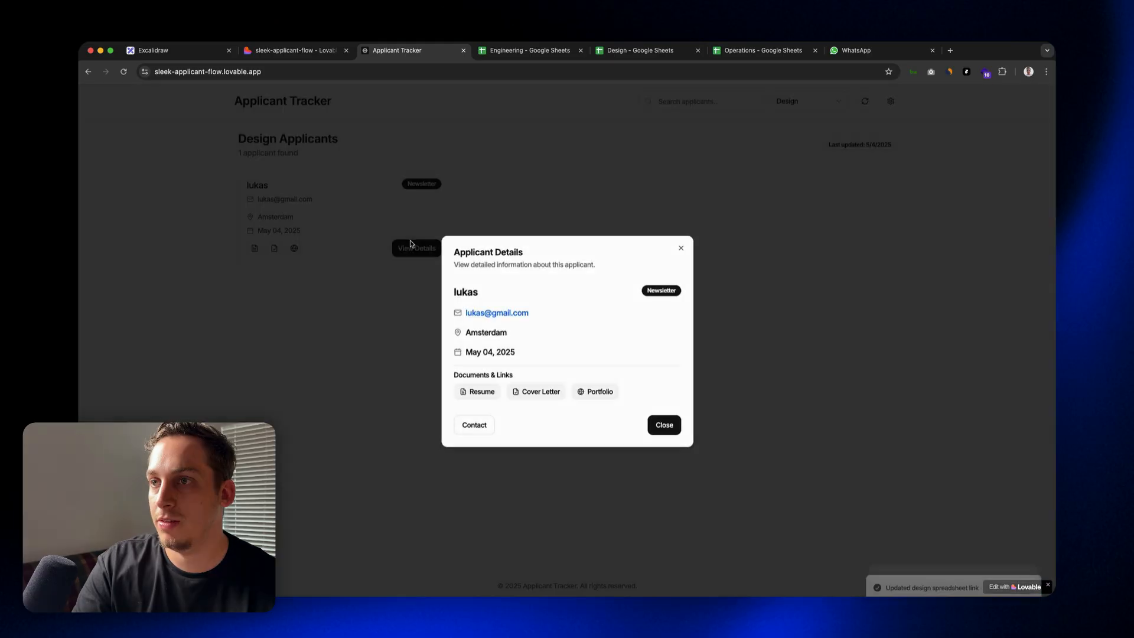
{"action": "left_click", "coordinate": [476, 427]}
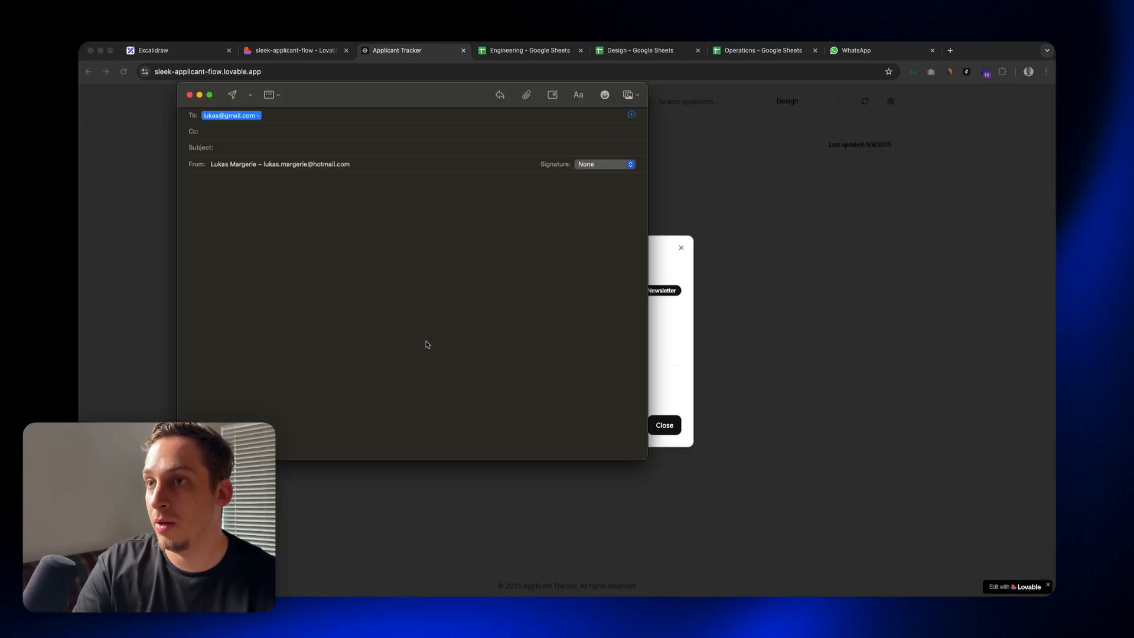
{"action": "left_click_drag", "start_coordinate": [311, 90], "coordinate": [441, 148]}
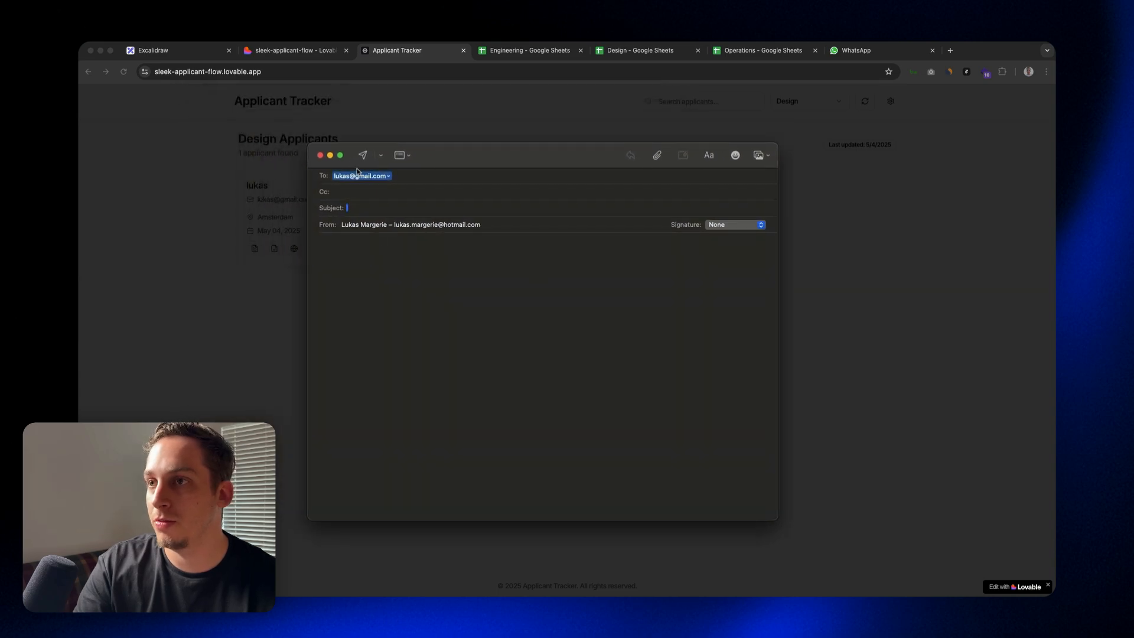
{"action": "left_click", "coordinate": [320, 154]}
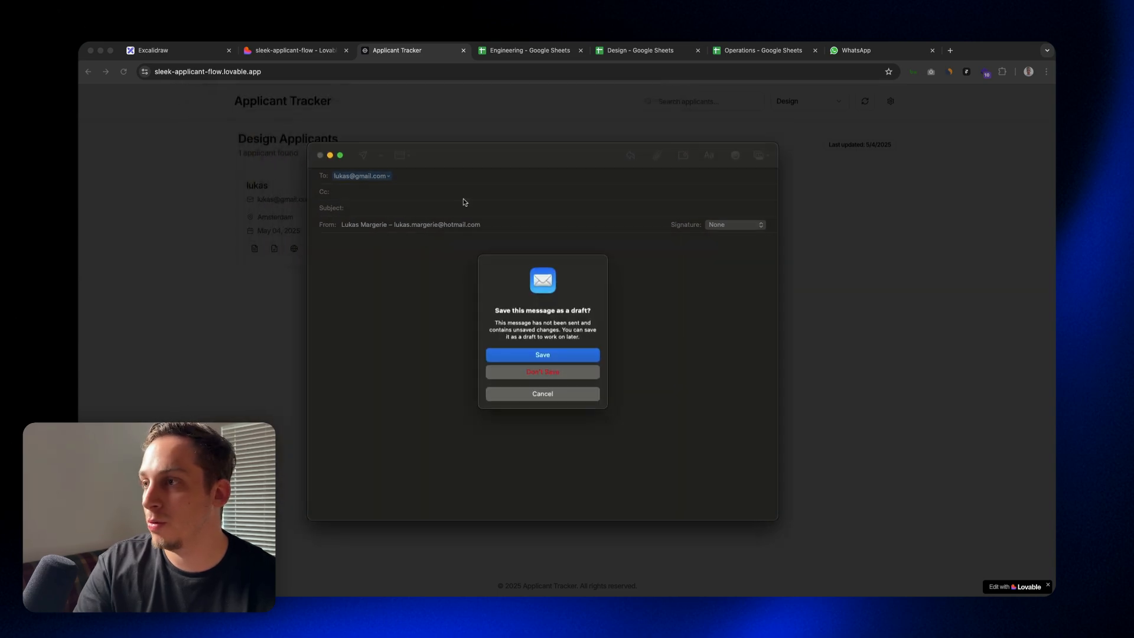
{"action": "left_click", "coordinate": [526, 371]}
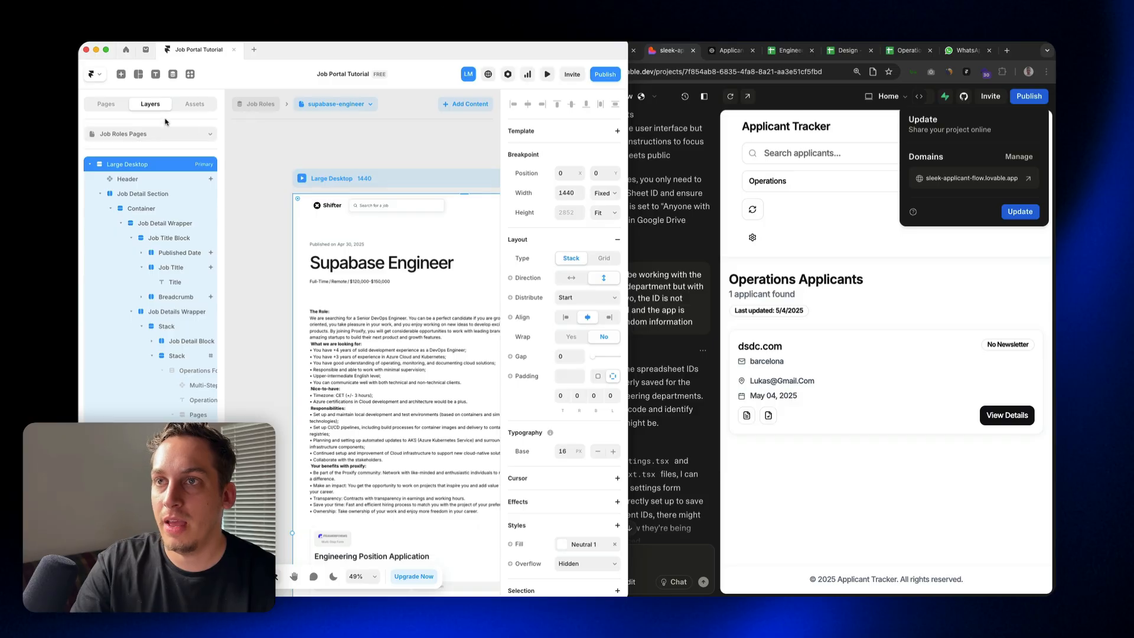
Step: Switch to Framer, preview the Home page down to its featured job posts, and exit the preview
{"action": "left_click", "coordinate": [106, 104]}
{"action": "left_click", "coordinate": [116, 150]}
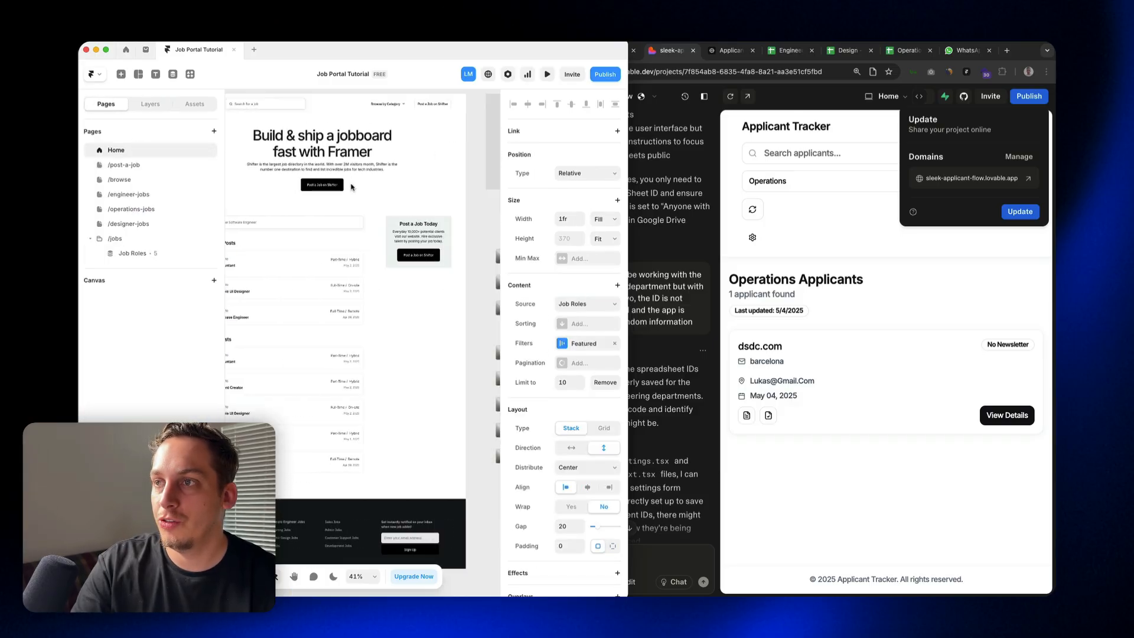
{"action": "scroll", "coordinate": [351, 187], "scroll_direction": "down", "scroll_amount": 5}
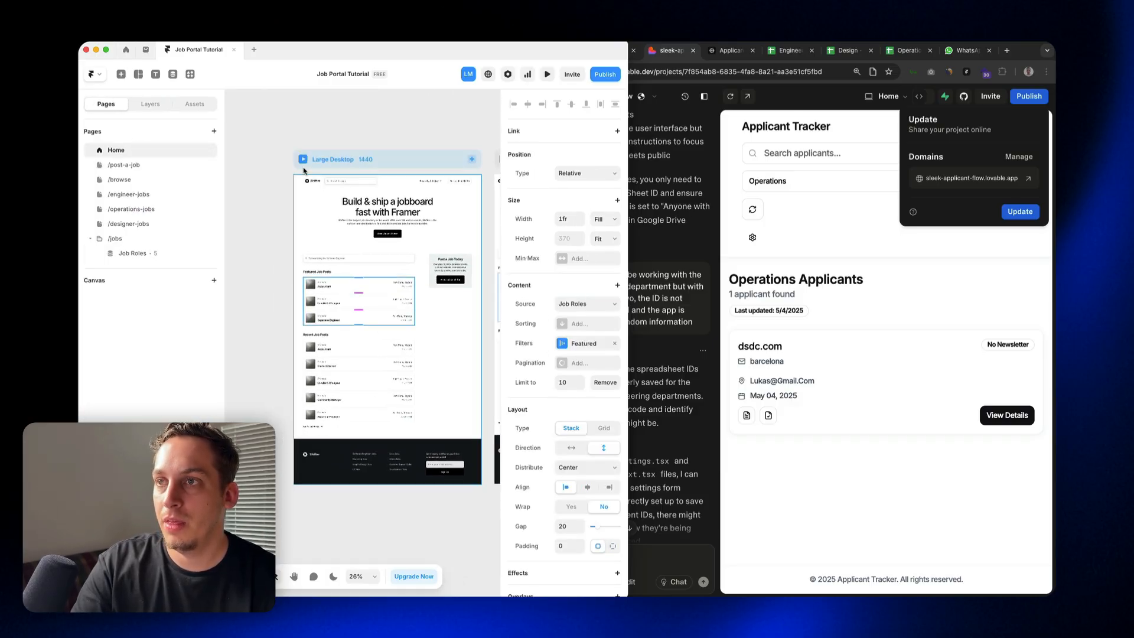
{"action": "left_click", "coordinate": [302, 159]}
{"action": "scroll", "coordinate": [324, 334], "scroll_direction": "down", "scroll_amount": 5}
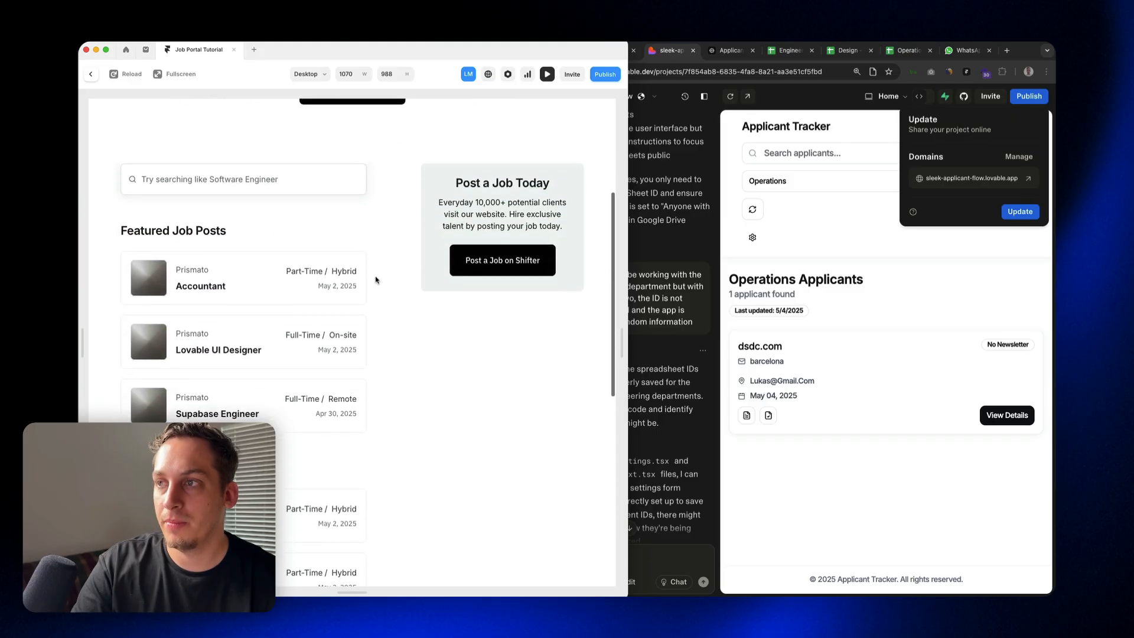
{"action": "scroll", "coordinate": [301, 307], "scroll_direction": "down", "scroll_amount": 3}
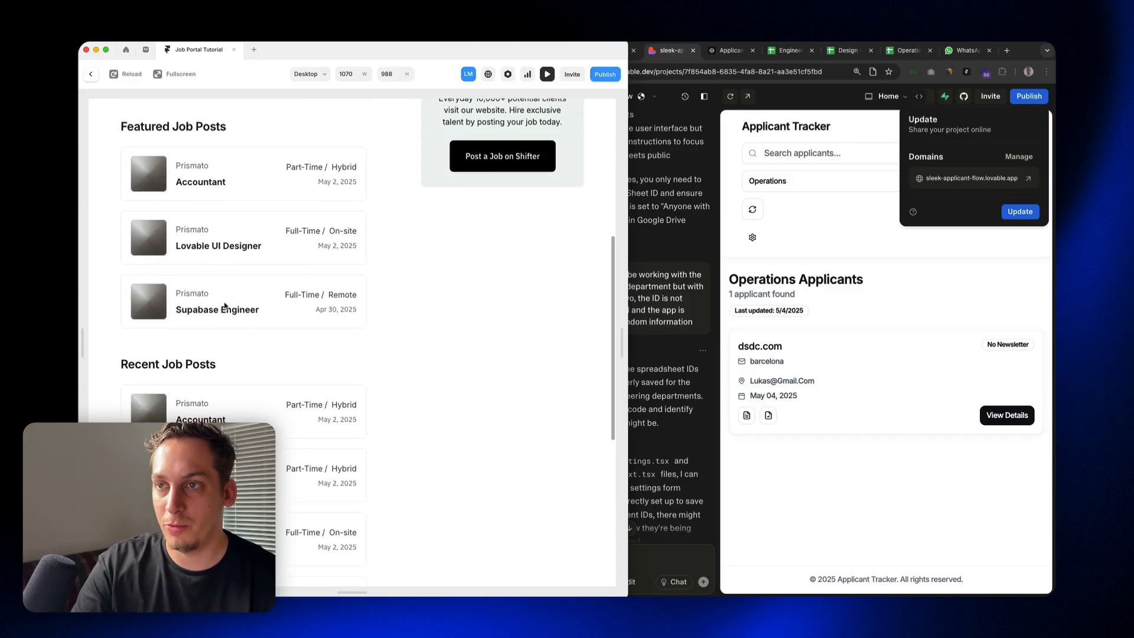
{"action": "key", "text": "Escape"}
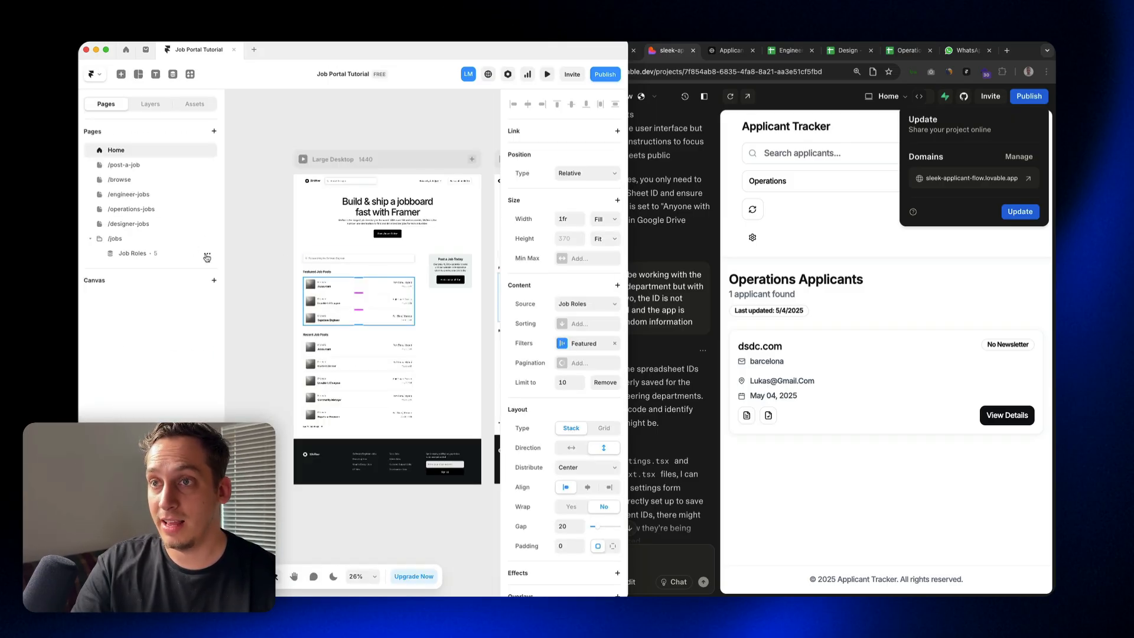
Step: Preview the Supabase Engineer page's Engineering Position Application form, exit the preview, and select that form on the canvas to view its settings
{"action": "left_click", "coordinate": [132, 254]}
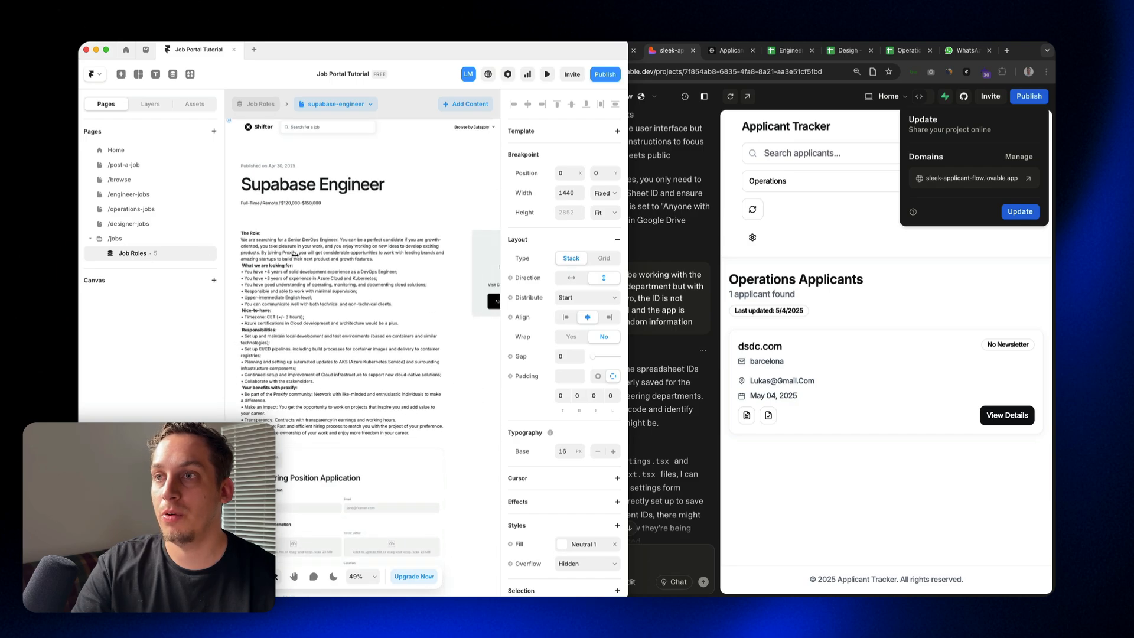
{"action": "key", "text": "super+p"}
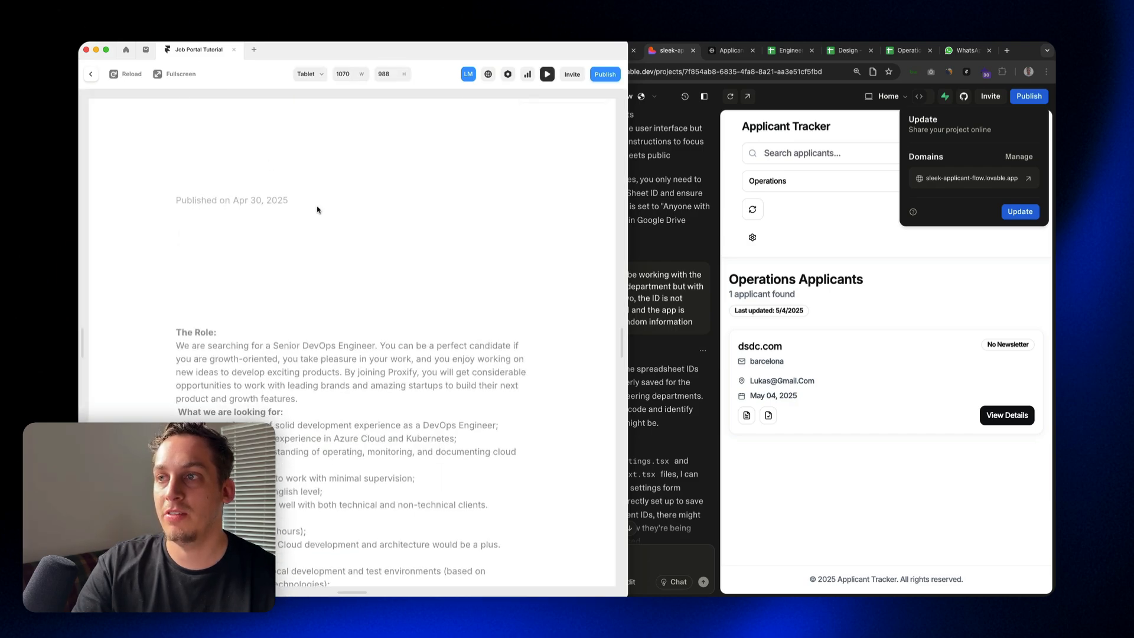
{"action": "scroll", "coordinate": [333, 238], "scroll_direction": "down", "scroll_amount": 15}
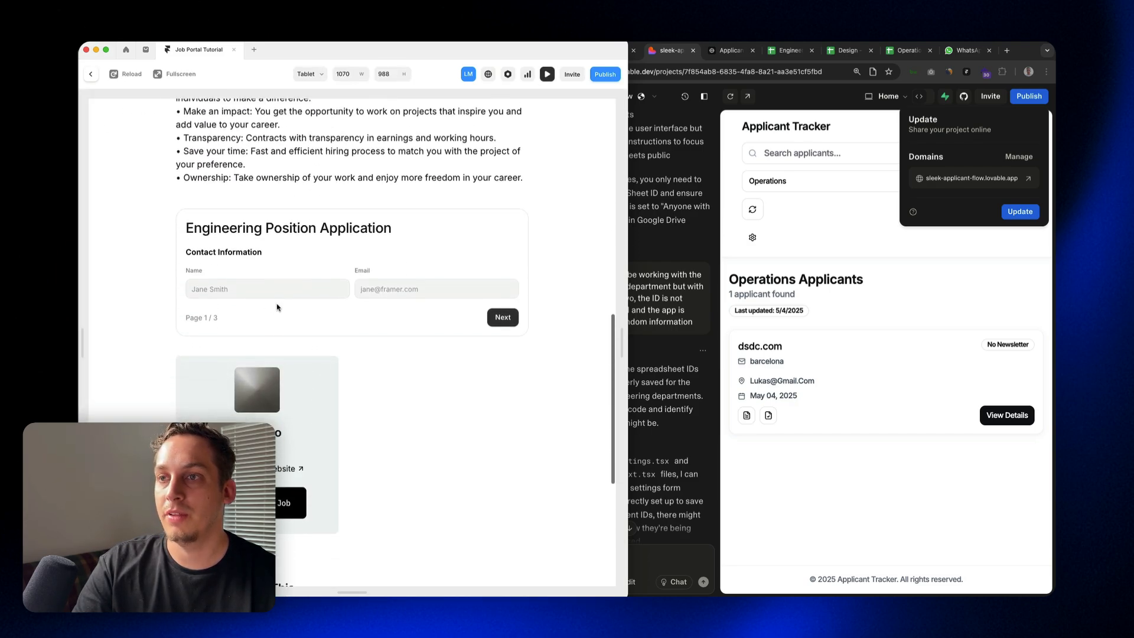
{"action": "left_click", "coordinate": [248, 283]}
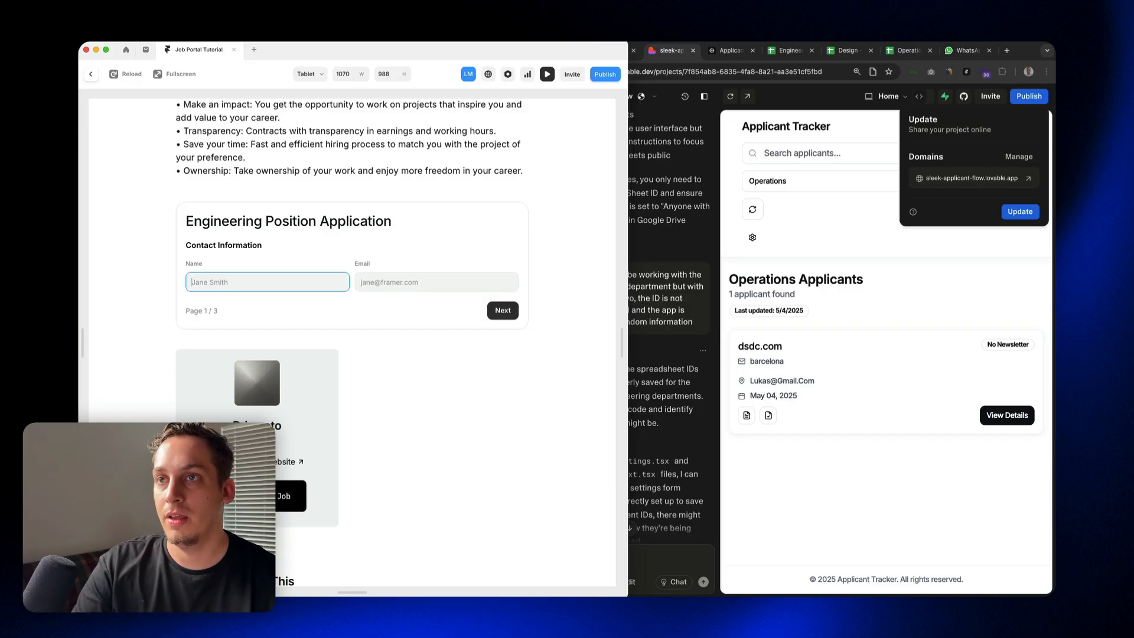
{"action": "left_click", "coordinate": [91, 75]}
{"action": "scroll", "coordinate": [400, 346], "scroll_direction": "down", "scroll_amount": 4}
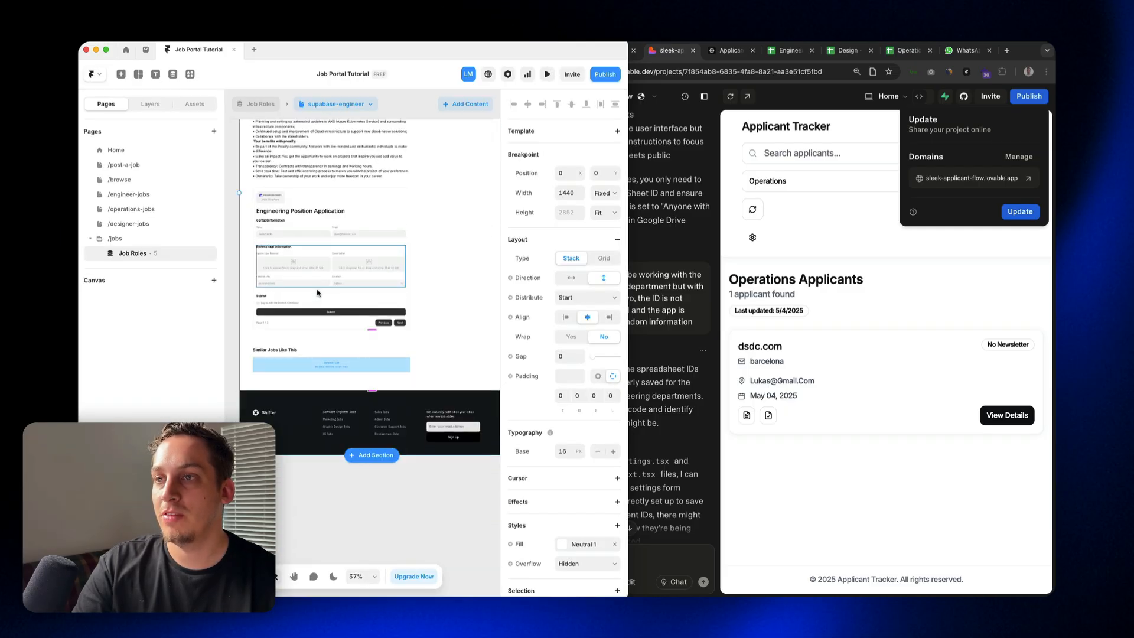
{"action": "left_click", "coordinate": [332, 218]}
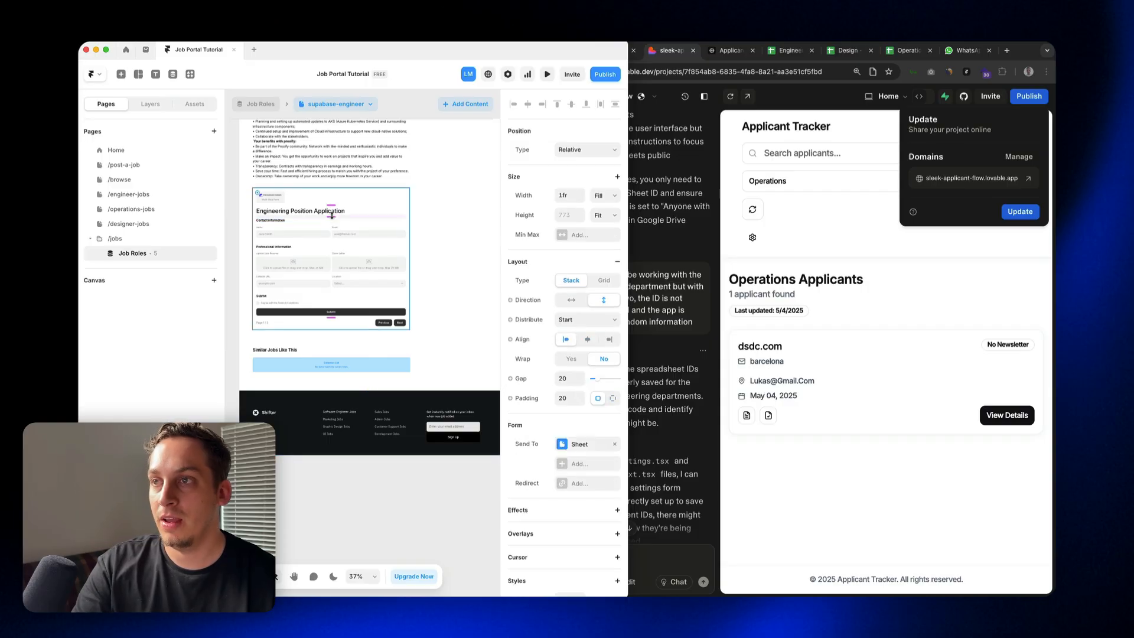
Step: View the Engineering, Design and Operations spreadsheets in the browser, and open the Design applicant's details in the published tracker
{"action": "left_click", "coordinate": [790, 51]}
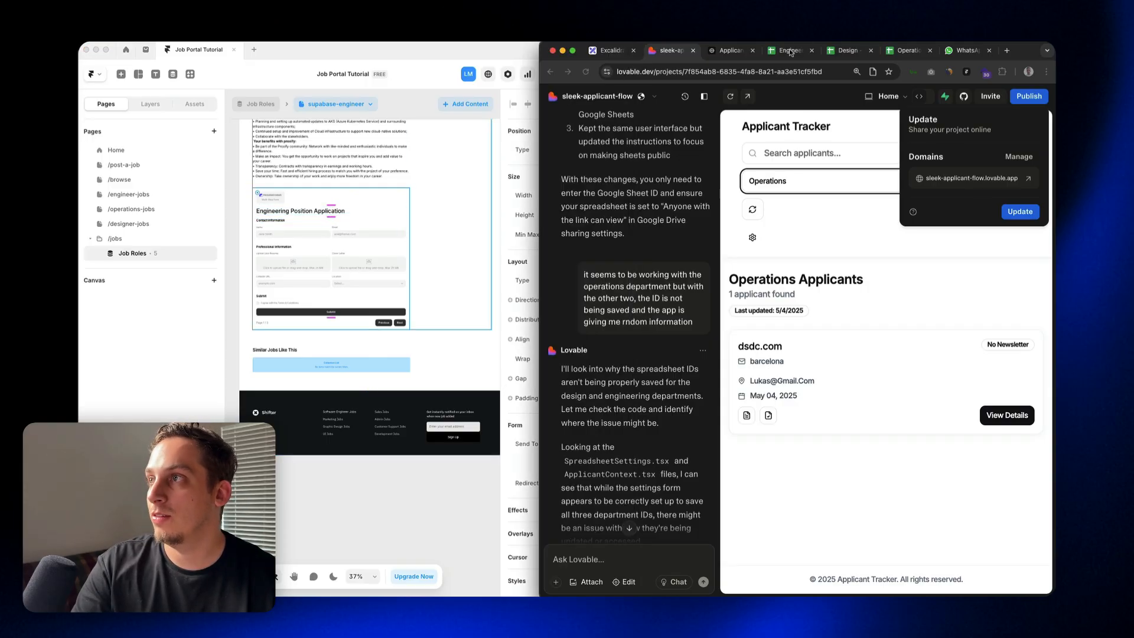
{"action": "left_click", "coordinate": [846, 51]}
{"action": "left_click", "coordinate": [902, 51]}
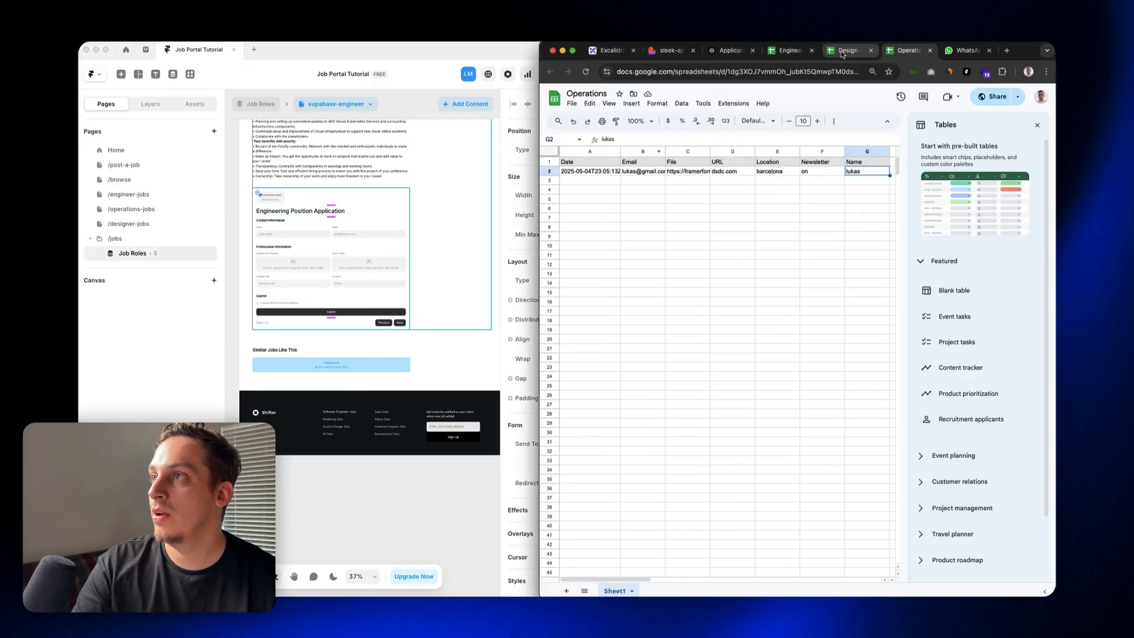
{"action": "left_click", "coordinate": [846, 51]}
{"action": "left_click", "coordinate": [789, 51]}
{"action": "left_click", "coordinate": [727, 51]}
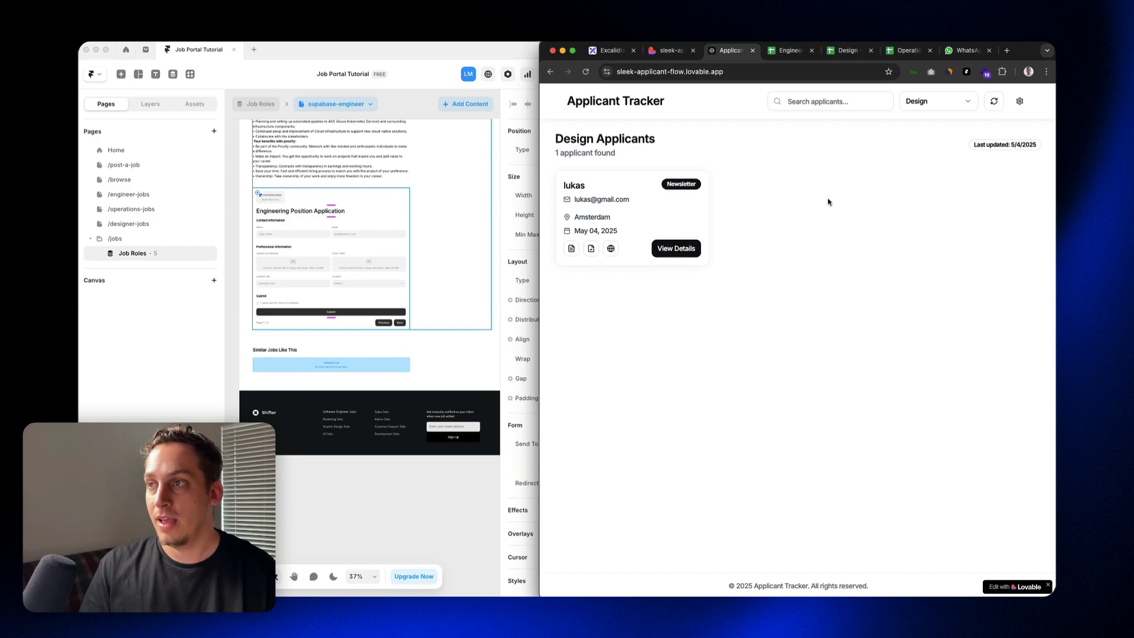
{"action": "left_click", "coordinate": [687, 246]}
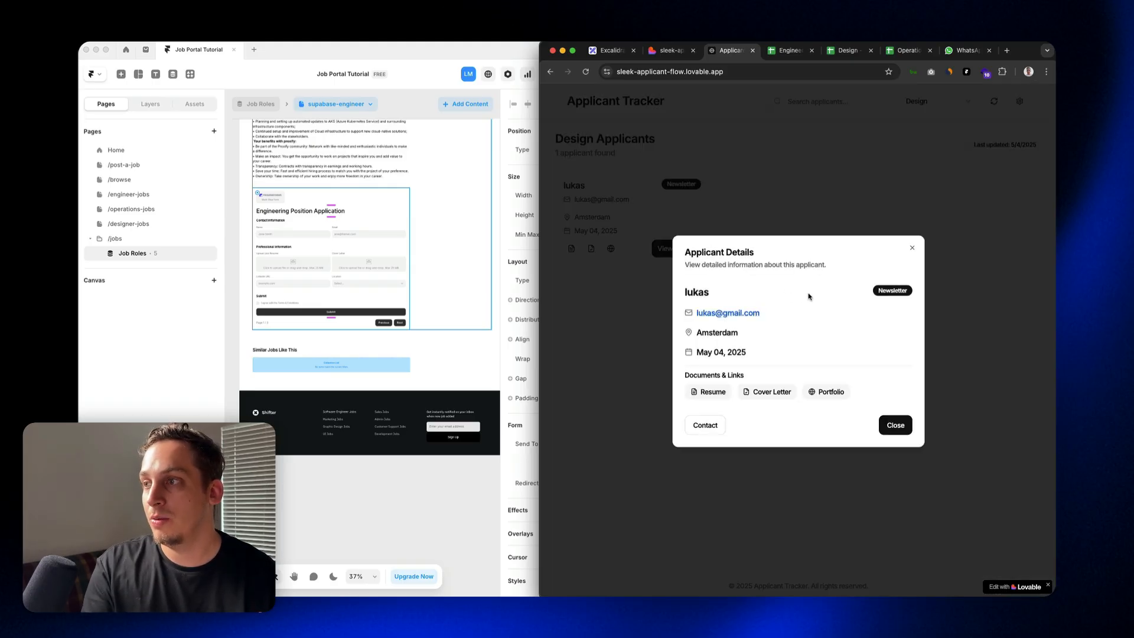